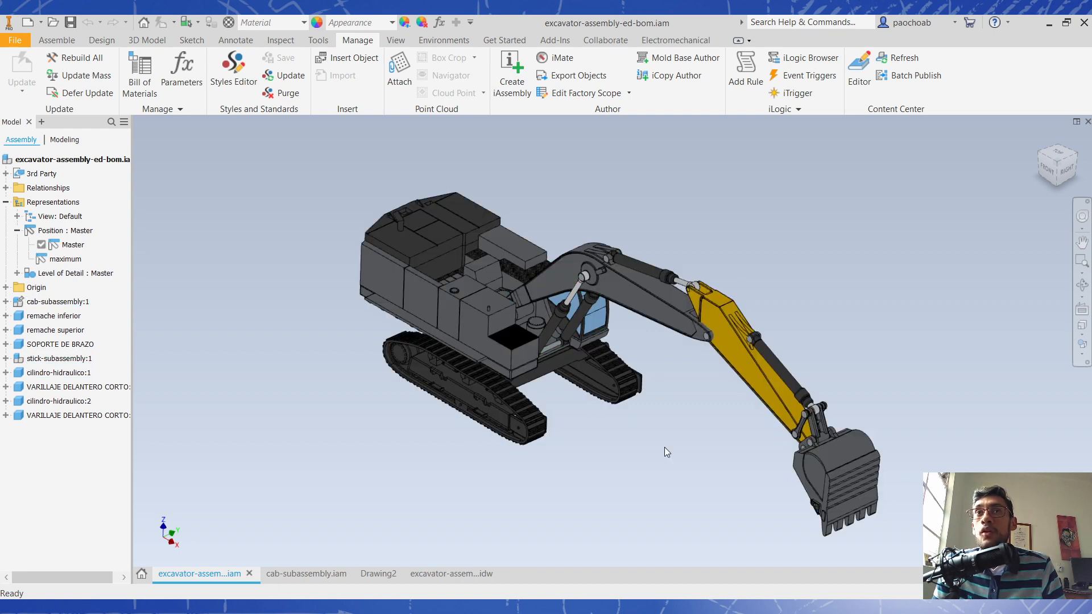
- Highlight the cab subassembly, stick subassembly and hydraulic cylinders in the excavator assembly to identify its main components
click(57, 302)
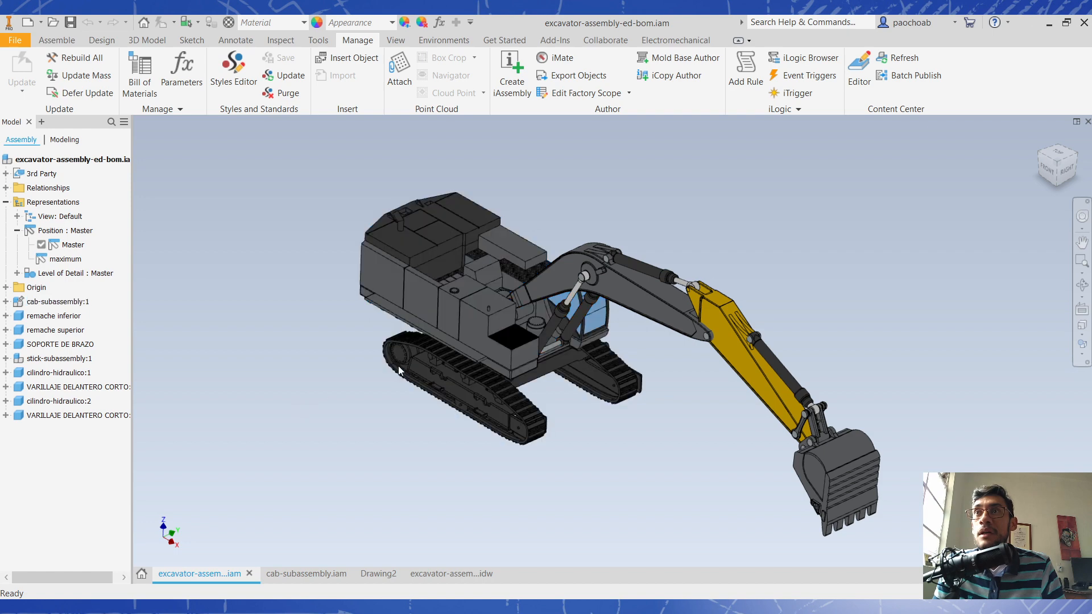
click(62, 358)
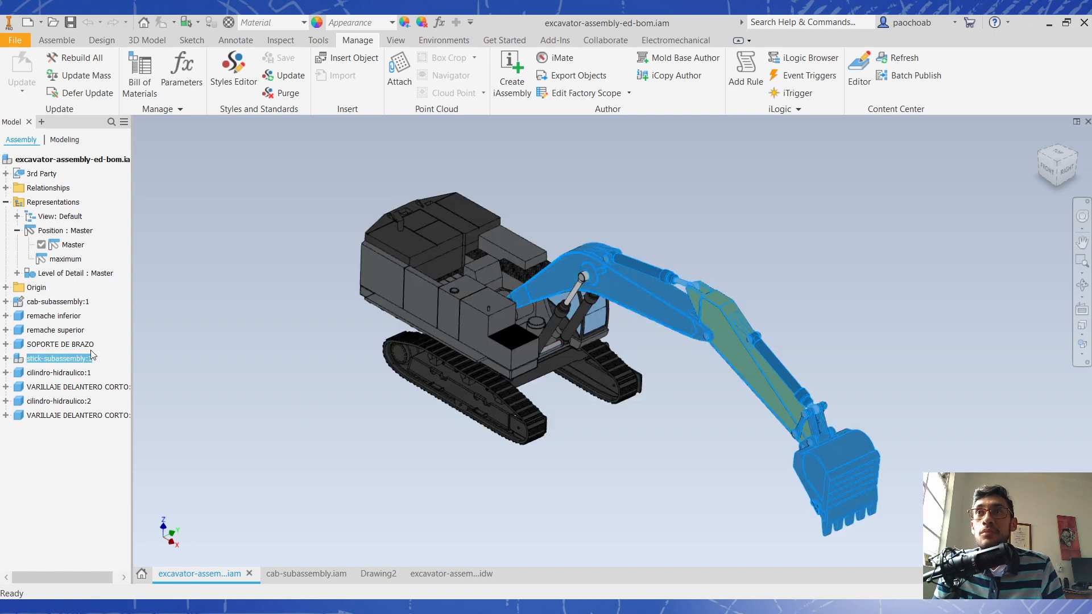
click(825, 296)
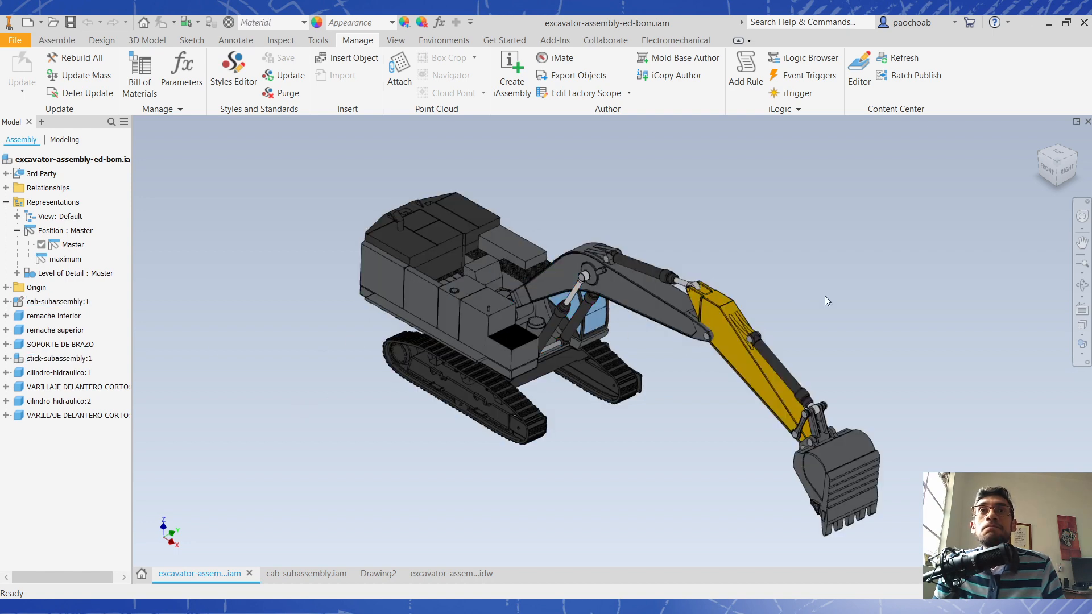
click(562, 315)
click(571, 299)
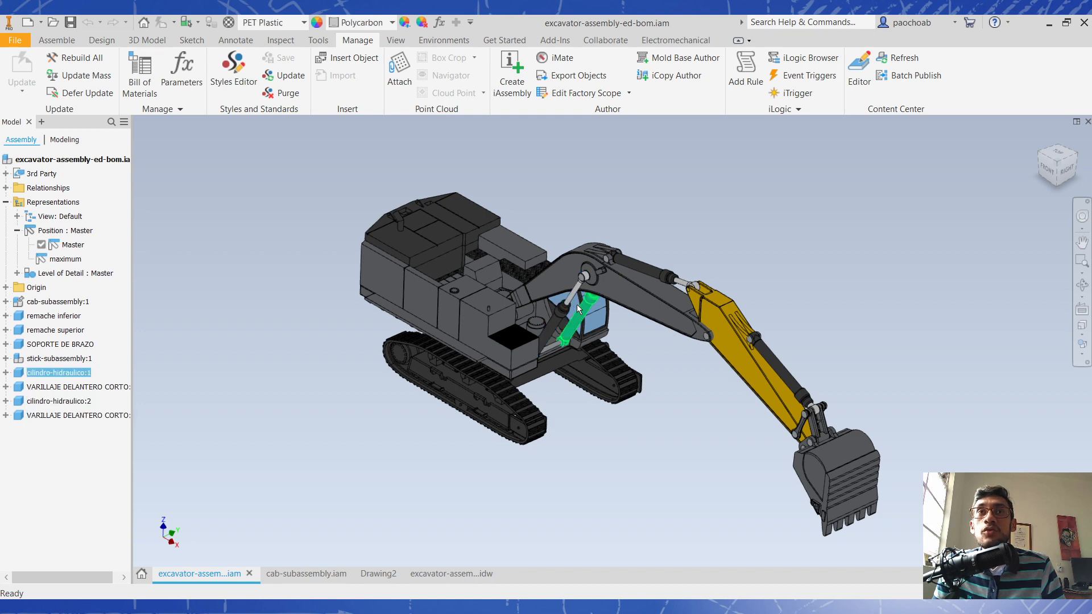
click(759, 217)
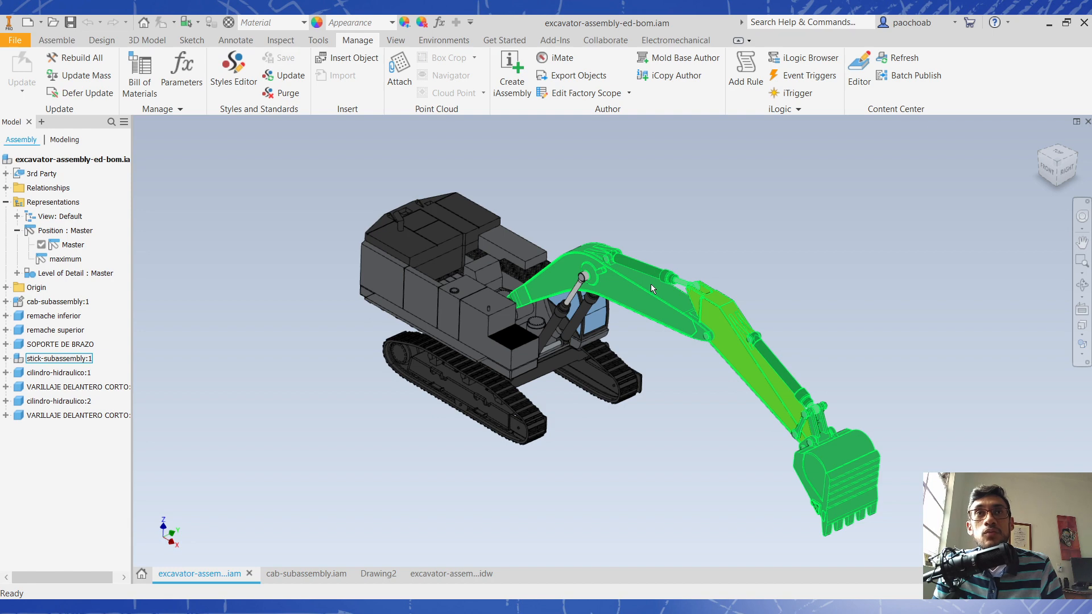
click(651, 284)
click(895, 222)
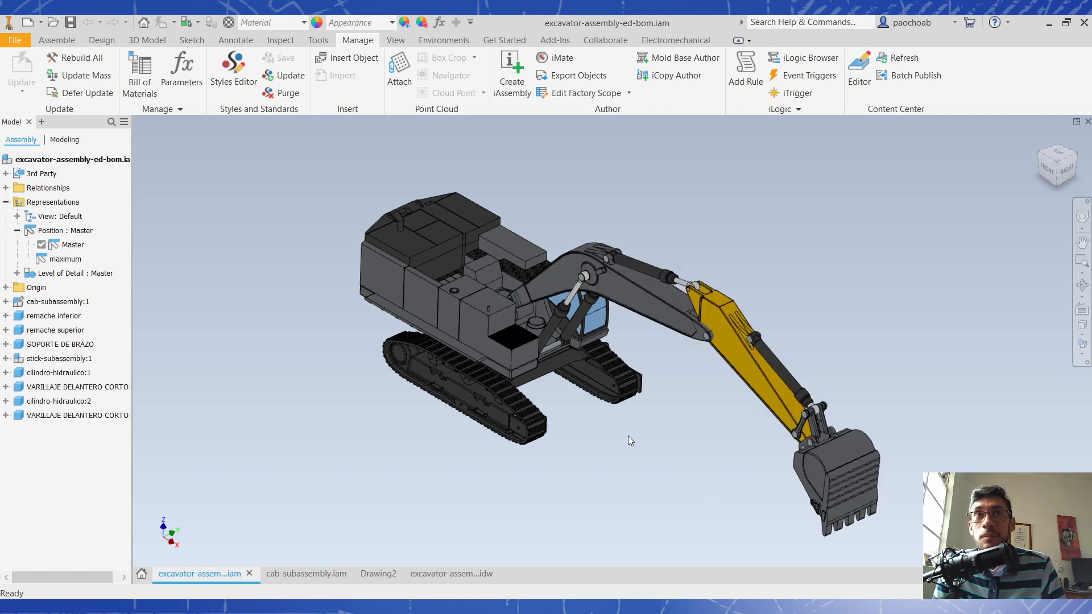
- Inspect the SOPORTE DE BRAZO pin joint where the arm connects to the excavator chassis
scroll(523, 294, up, 1)
scroll(521, 291, down, 5)
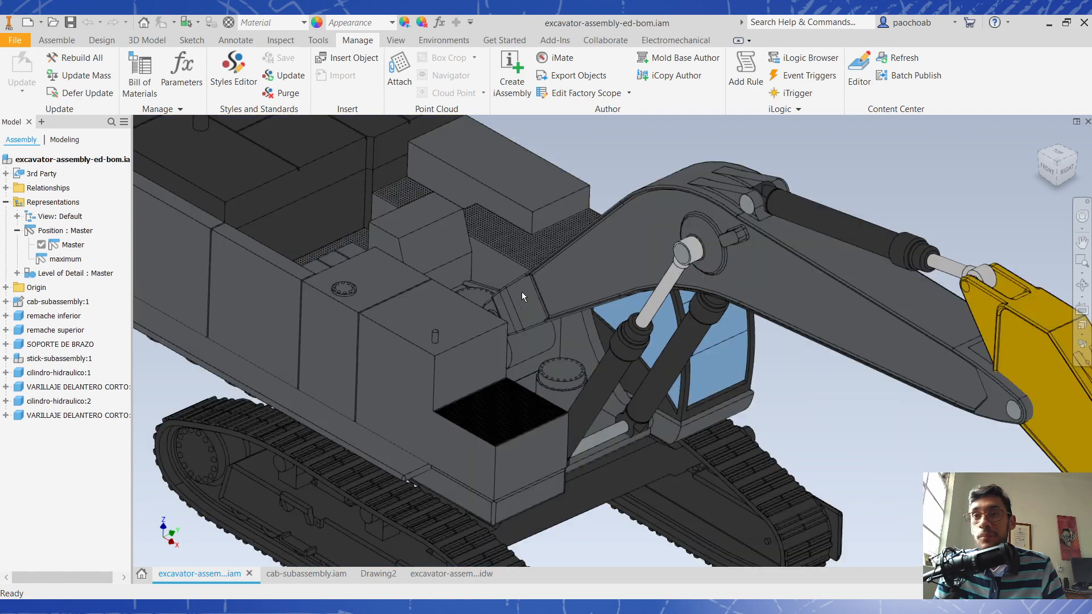
shift+middle_drag(519, 274, 537, 313)
middle_drag(560, 271, 561, 311)
scroll(534, 263, down, 5)
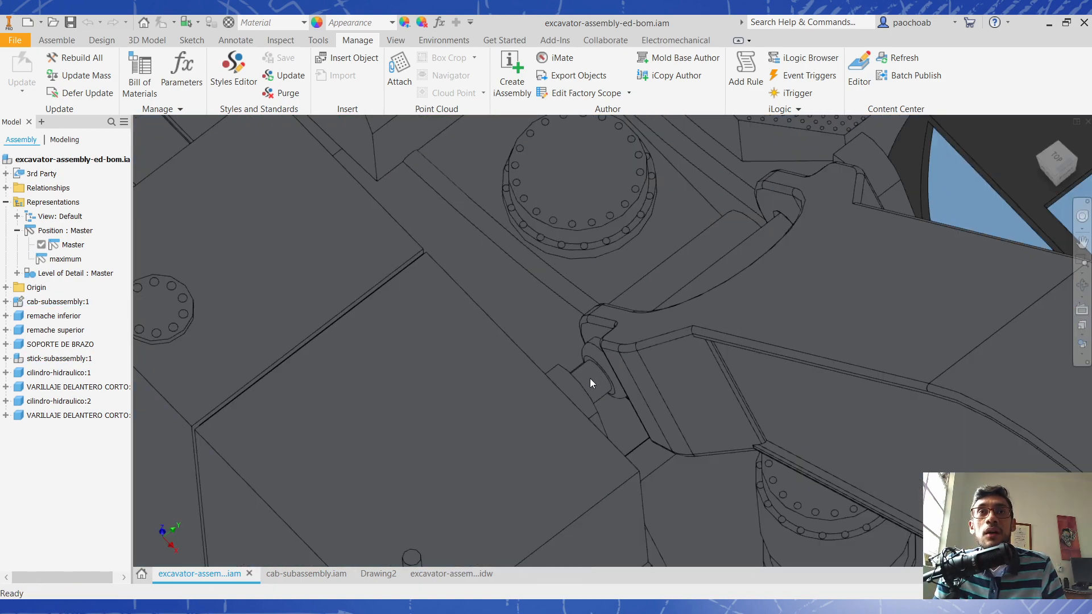
scroll(591, 377, down, 2)
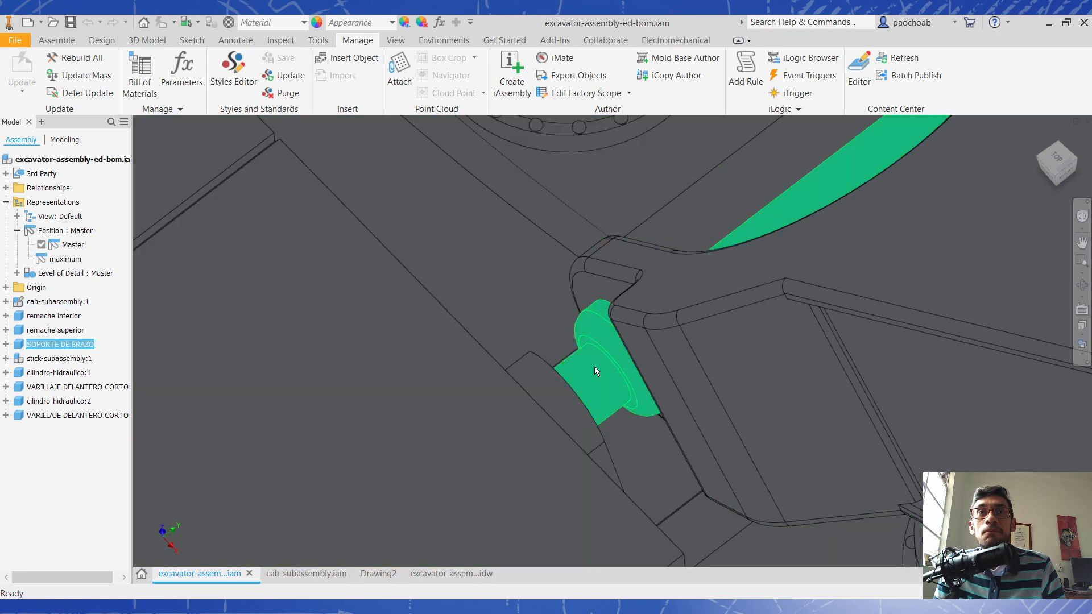
click(595, 374)
scroll(595, 373, up, 8)
shift+middle_drag(596, 365, 770, 435)
click(777, 437)
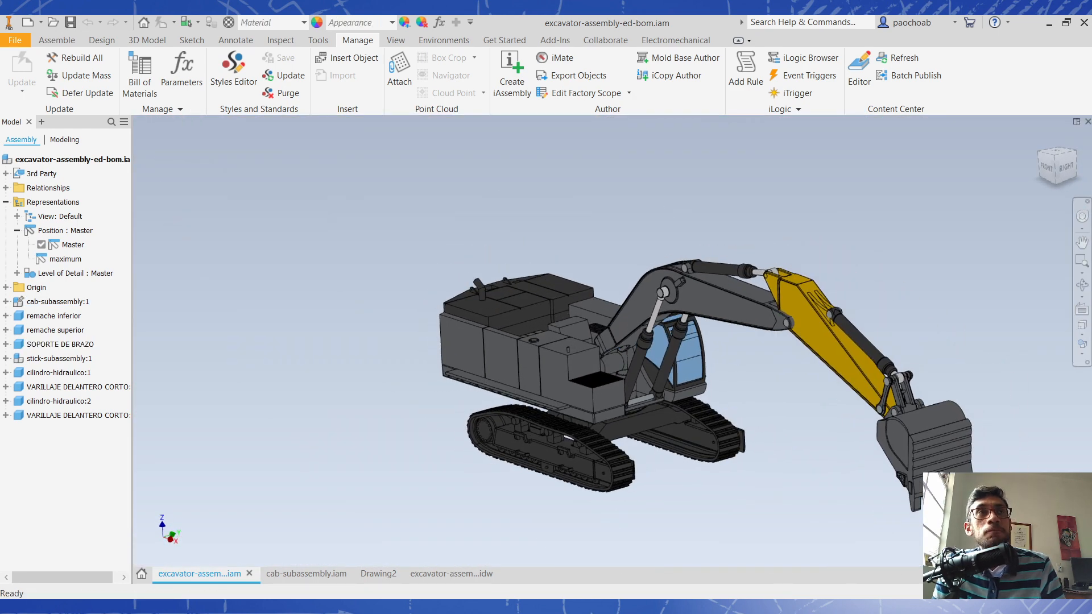
- Open the stick subassembly in its own window, and from it open the bucket part
click(1052, 155)
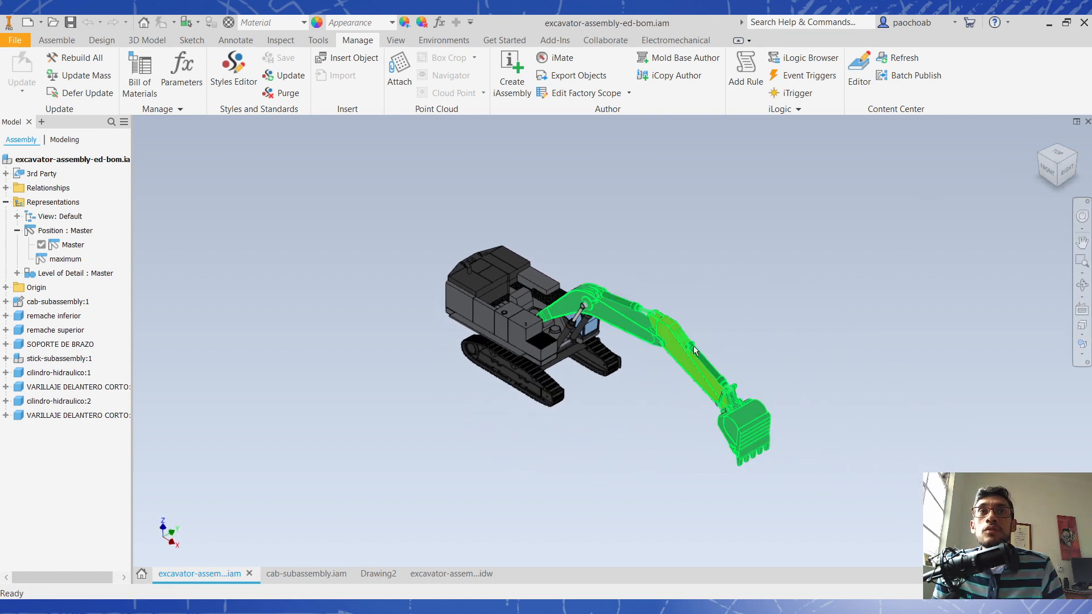
right_click(667, 335)
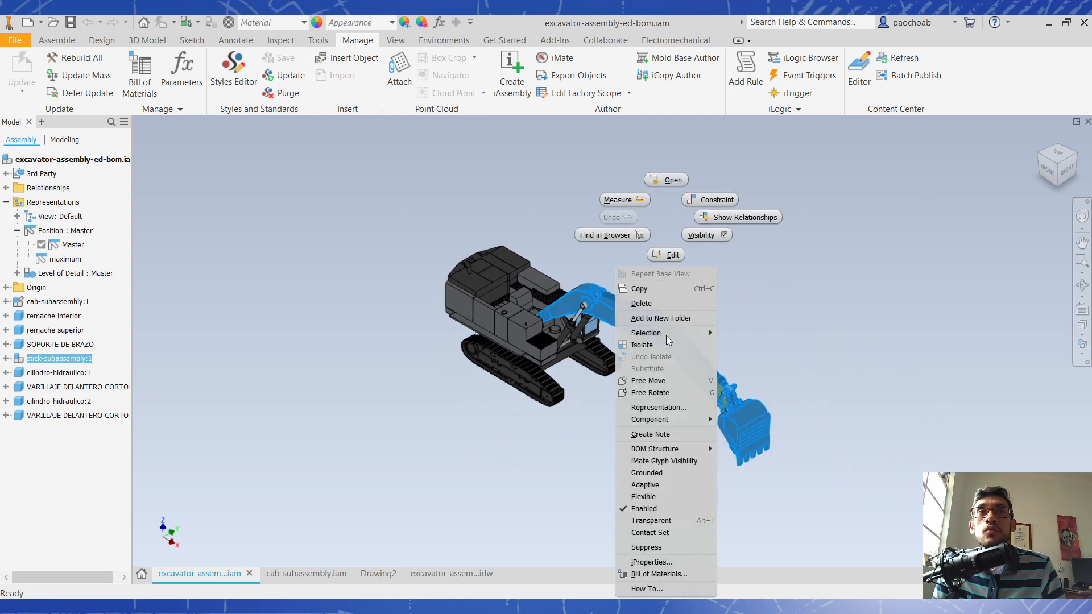
click(669, 179)
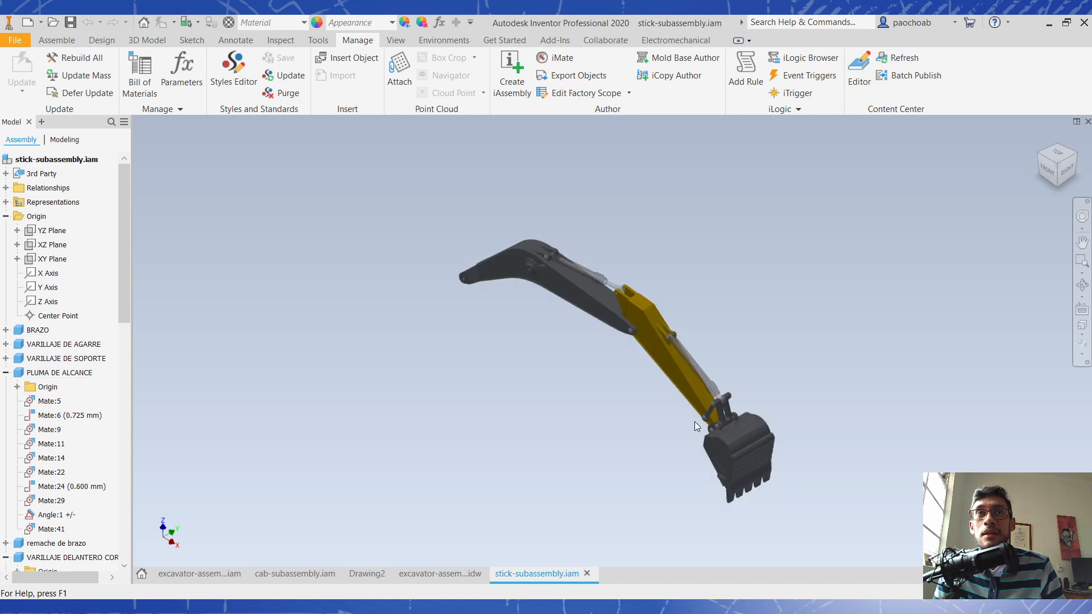
click(733, 447)
right_click(733, 447)
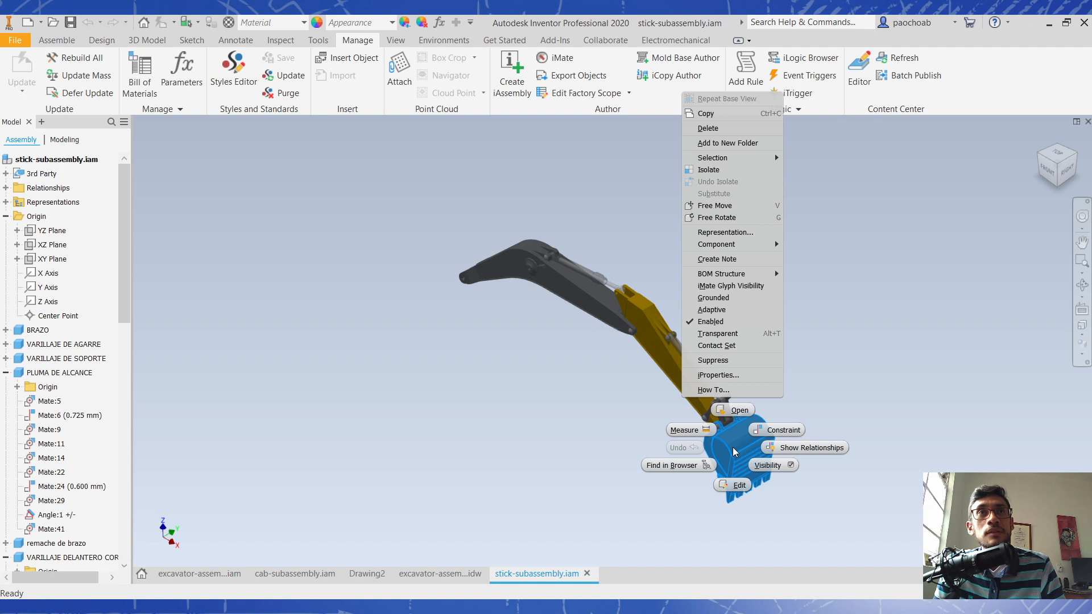
click(727, 411)
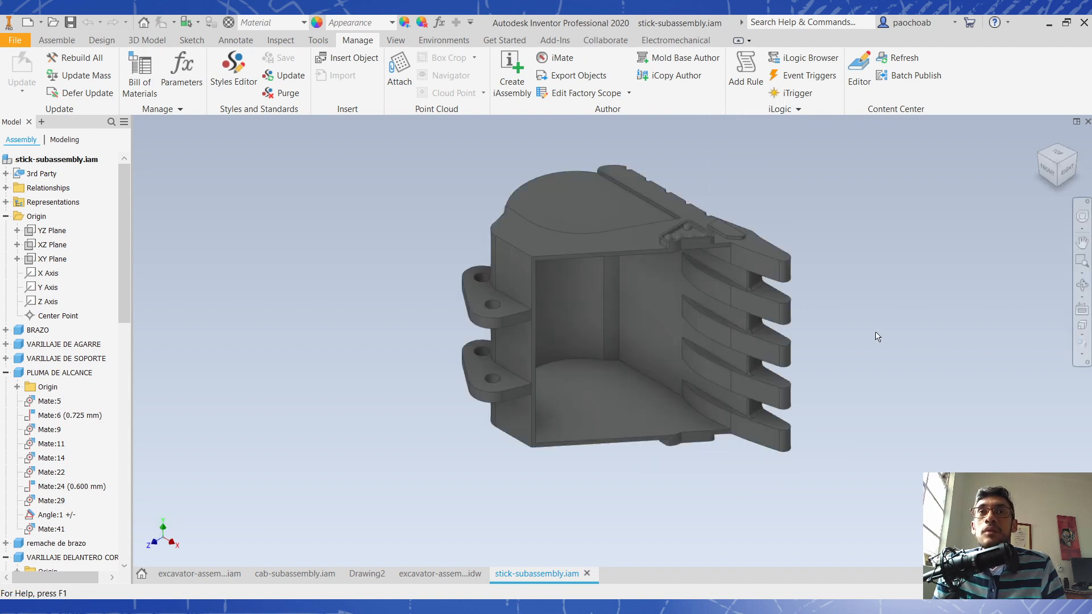
shift+middle_drag(839, 307, 872, 243)
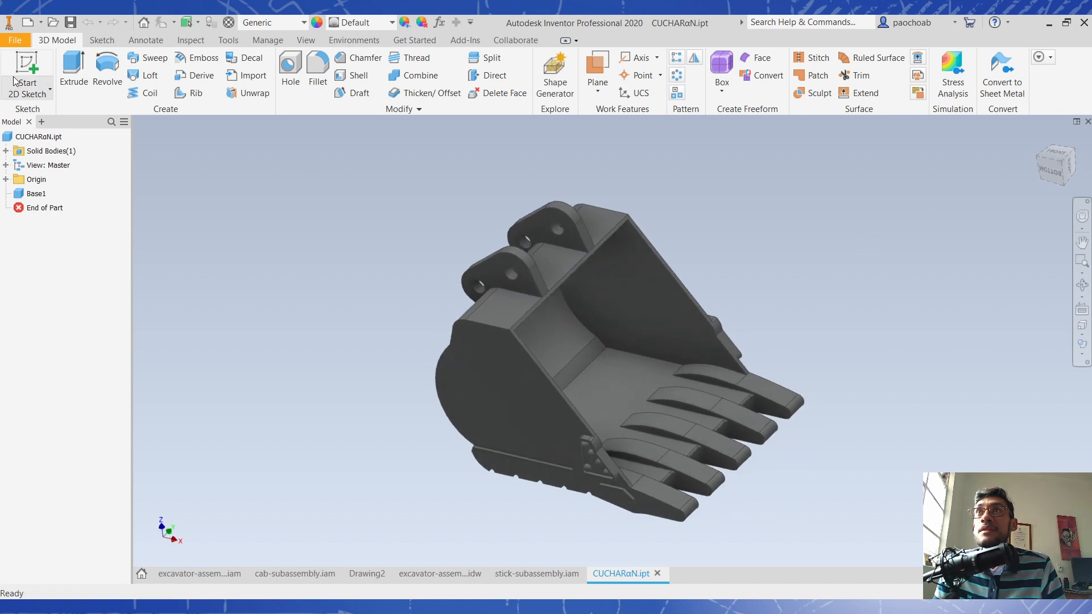
- Open the bucket part's iProperties and look through the summary, project, status, save and physical categories
click(12, 41)
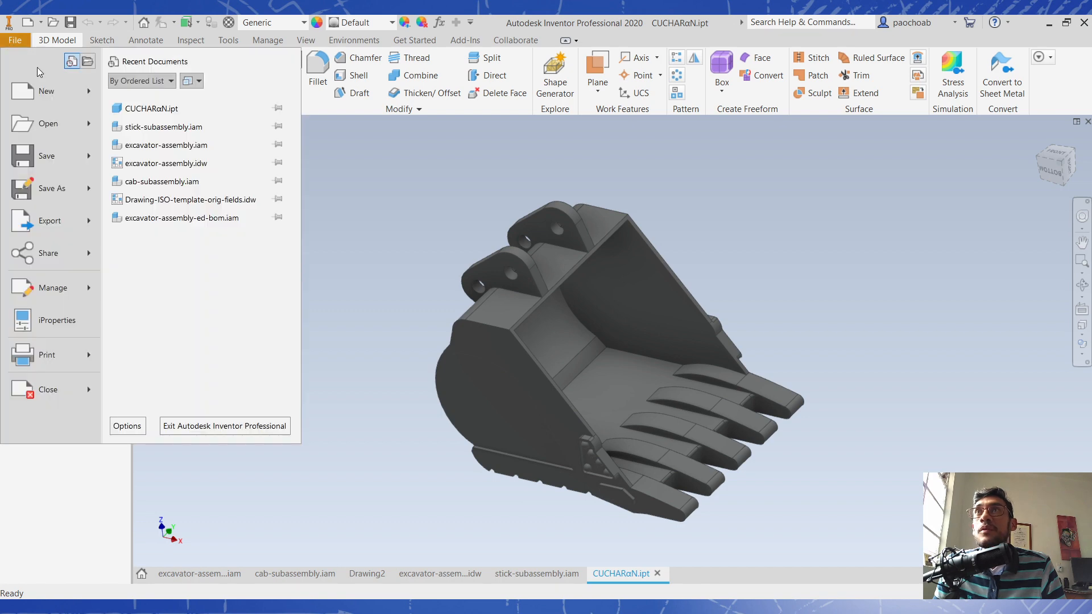
click(57, 325)
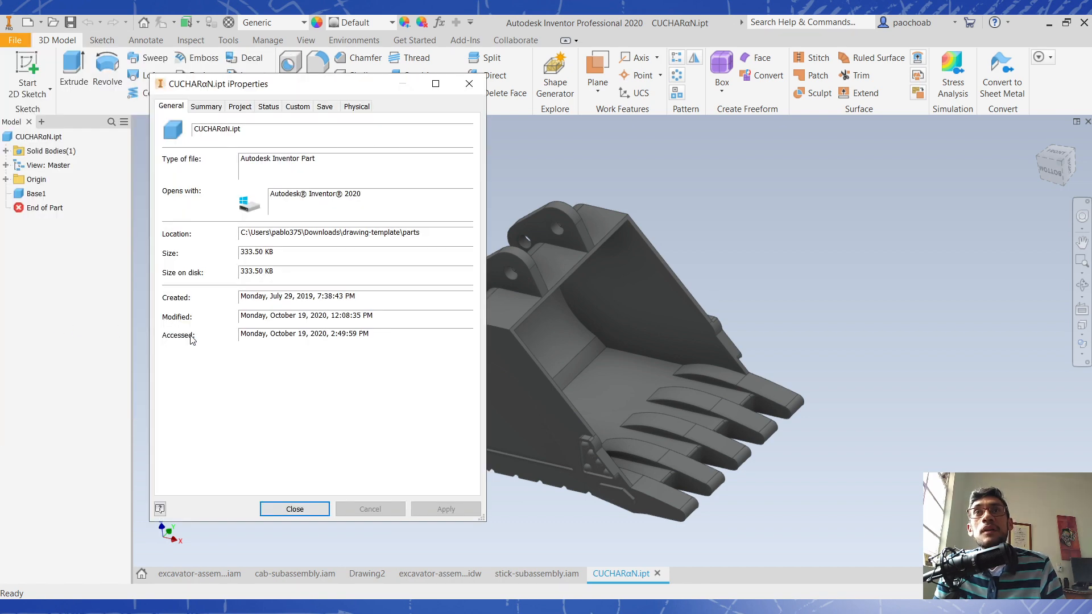
drag(338, 86, 545, 110)
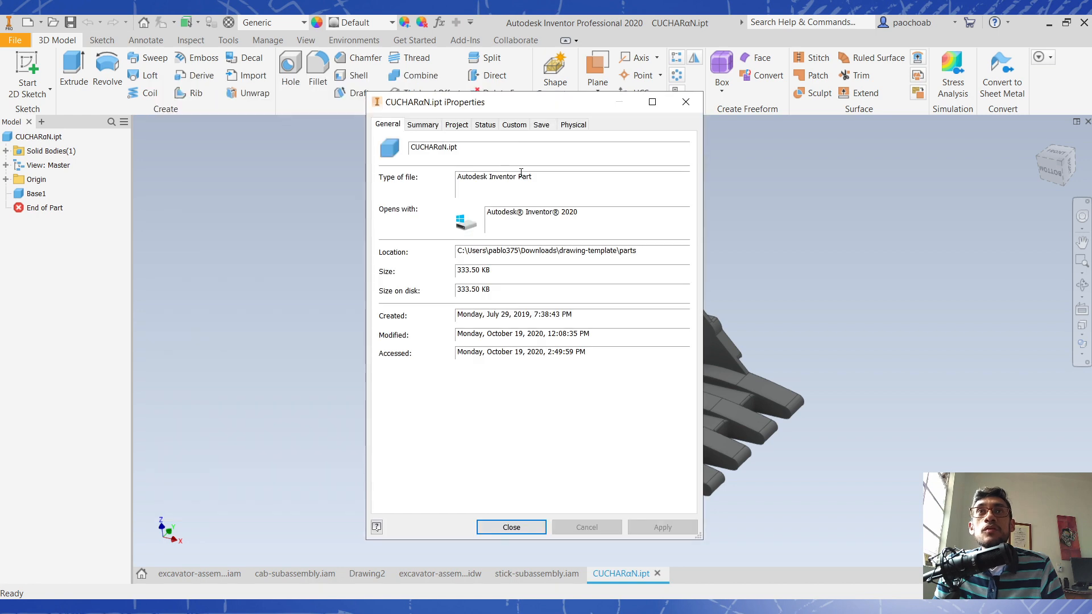
click(422, 124)
click(449, 127)
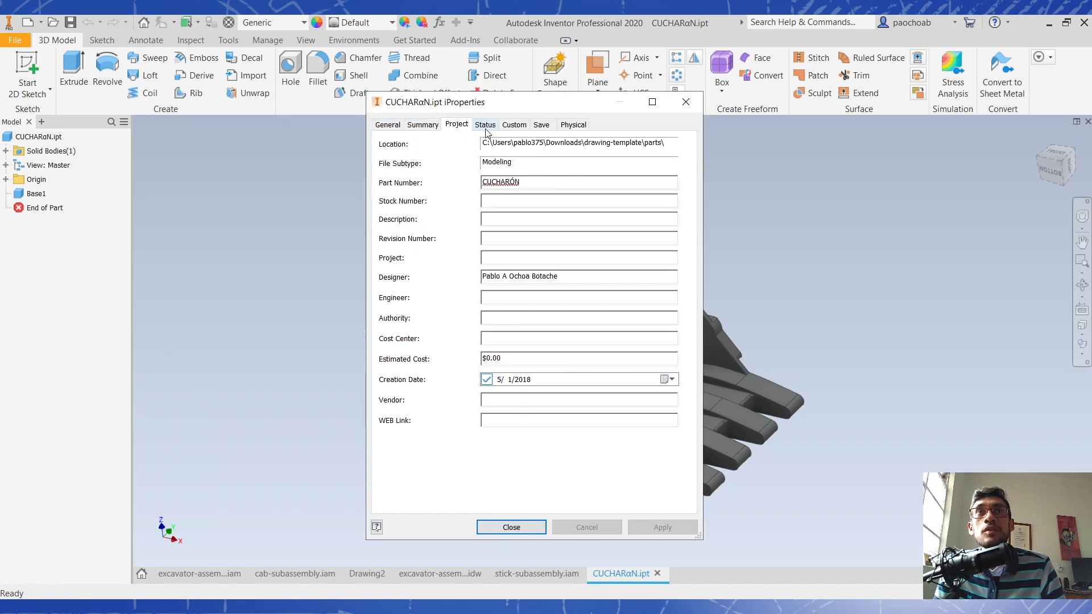
click(486, 129)
click(538, 126)
click(573, 125)
- Review the bucket's title, author, part number, project and designer properties, and close iProperties without changes
click(421, 125)
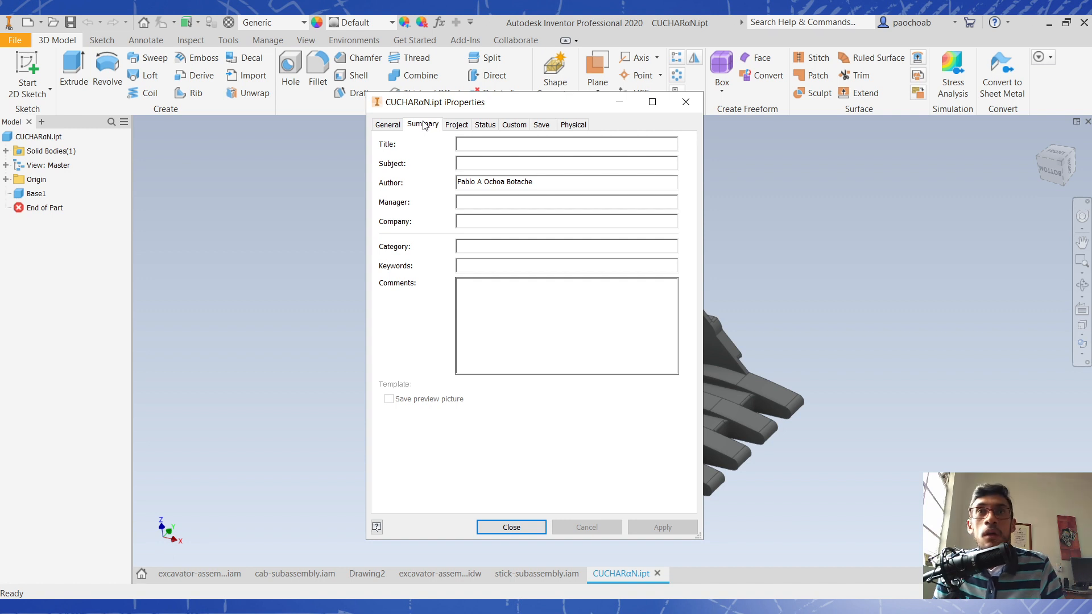
drag(556, 181, 361, 188)
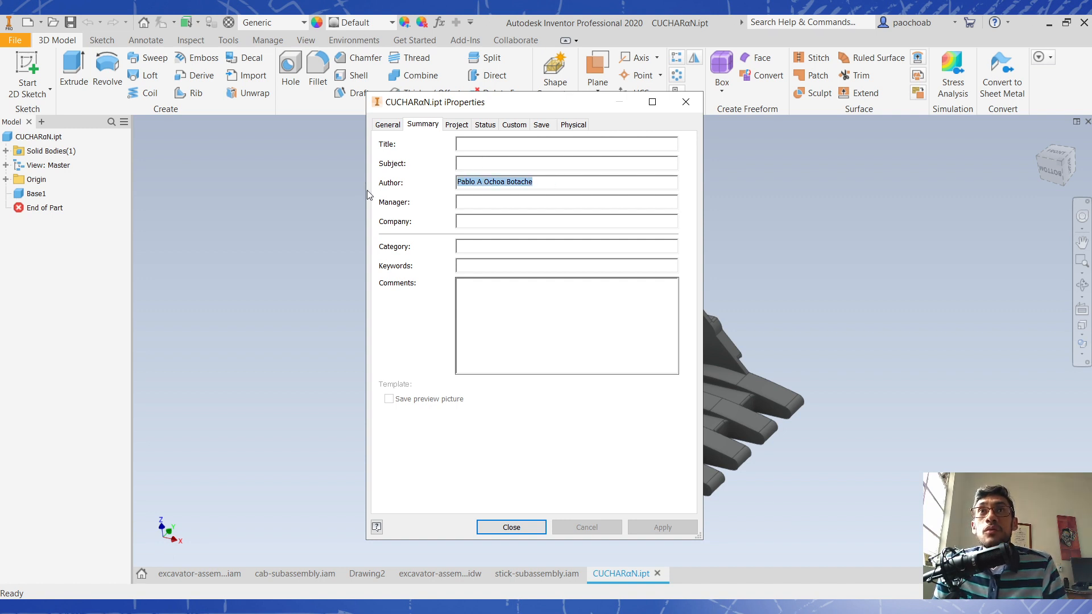
click(484, 143)
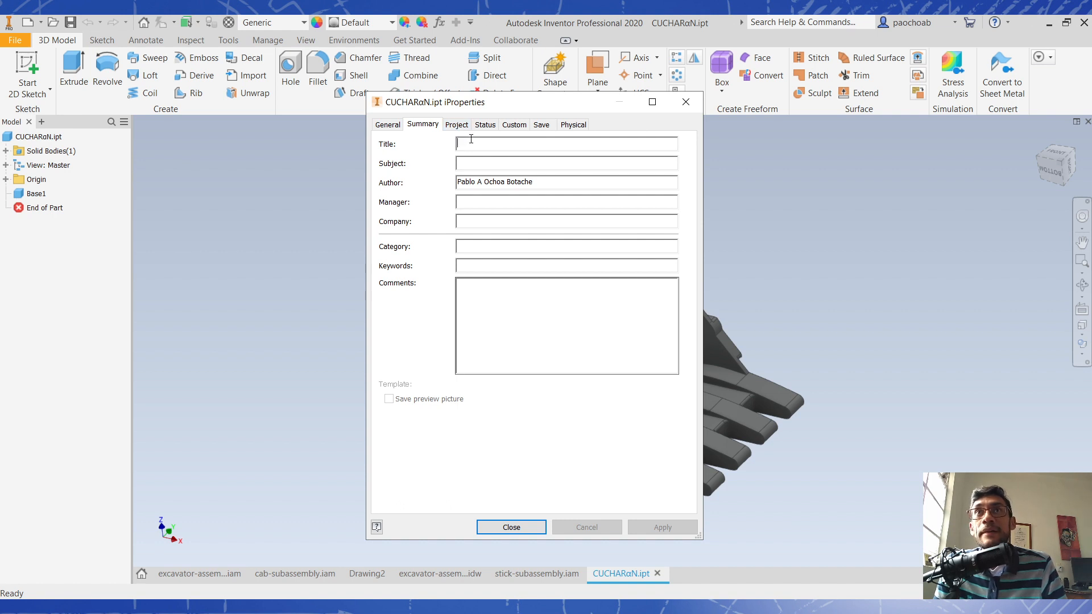
click(552, 179)
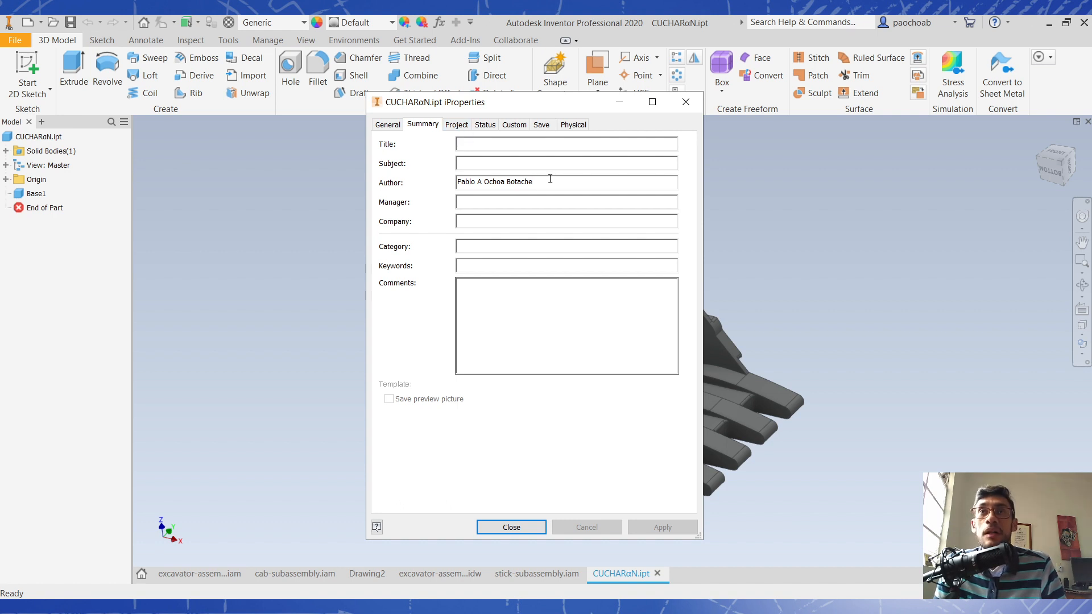
click(459, 125)
click(531, 182)
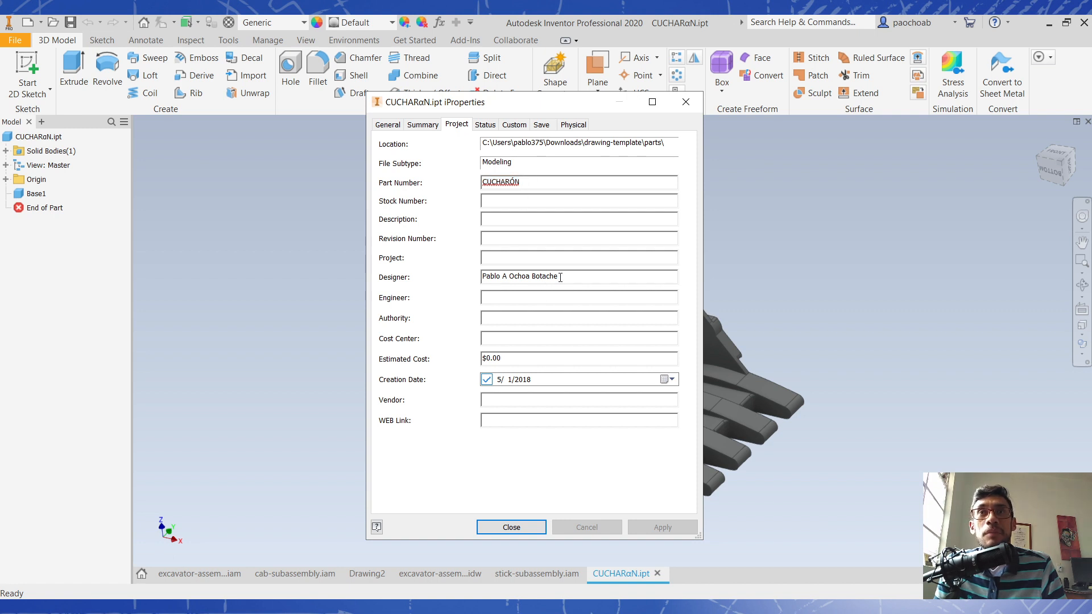
drag(559, 278, 457, 277)
click(510, 256)
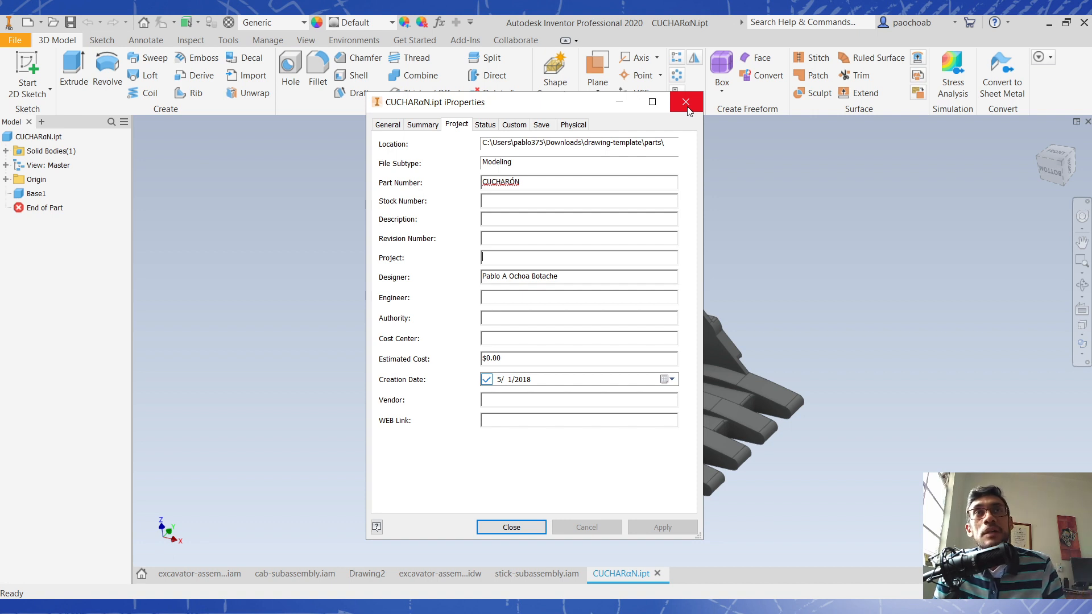
click(686, 103)
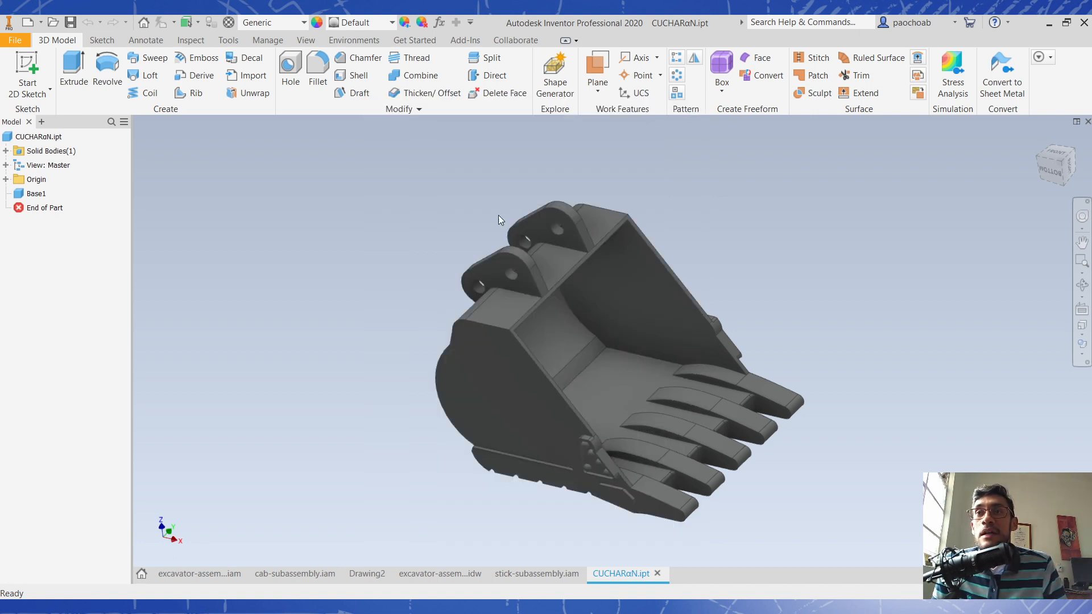
- Return to the excavator assembly, open its Bill of Materials and look through the component rows
click(207, 573)
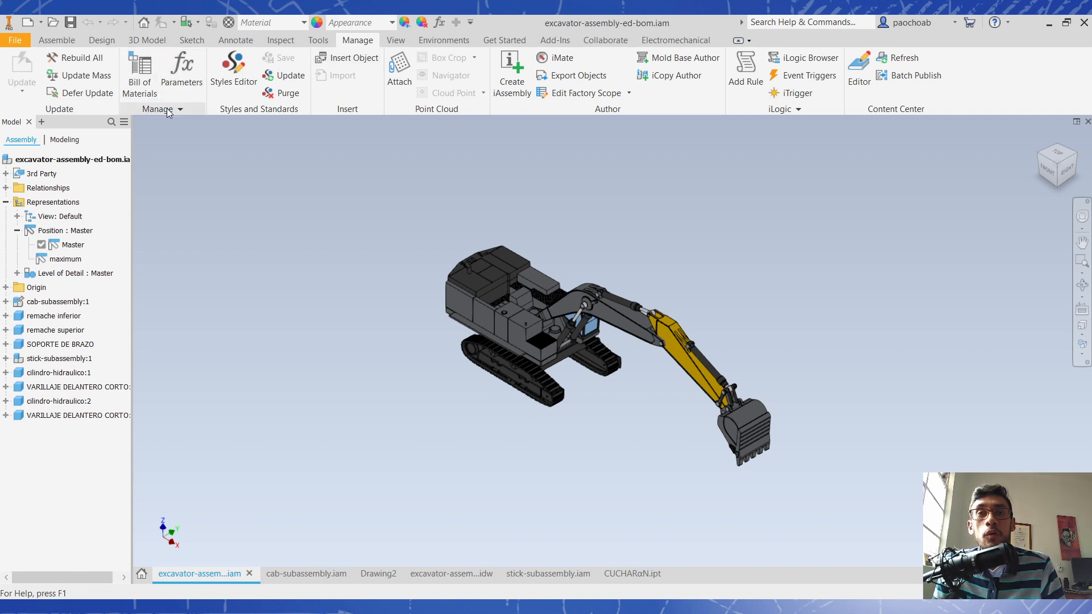
click(144, 84)
scroll(652, 314, down, 3)
scroll(648, 316, up, 1)
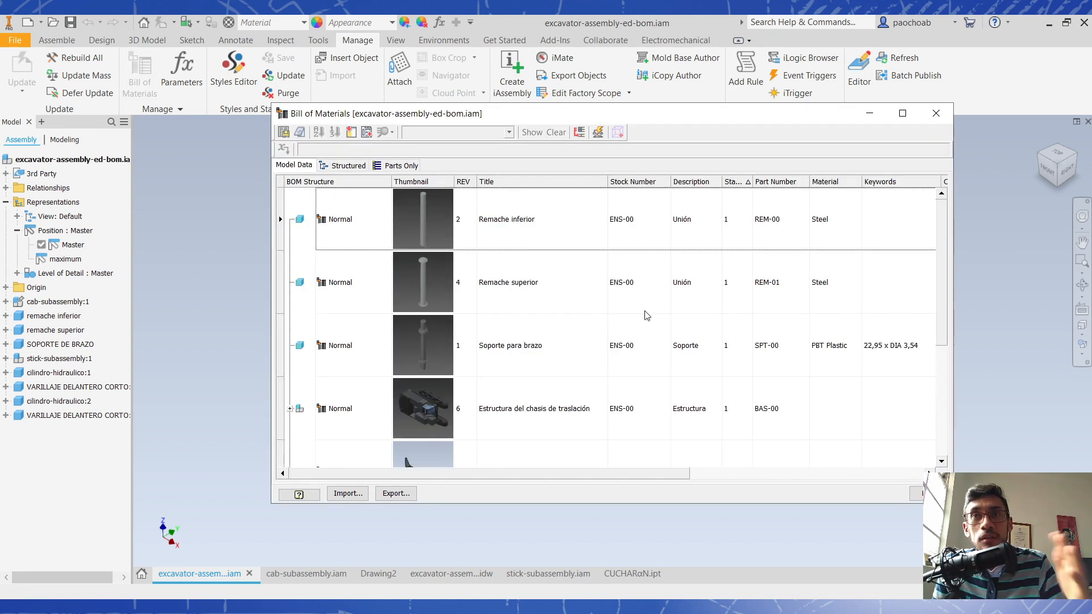
scroll(647, 316, down, 1)
scroll(646, 316, up, 1)
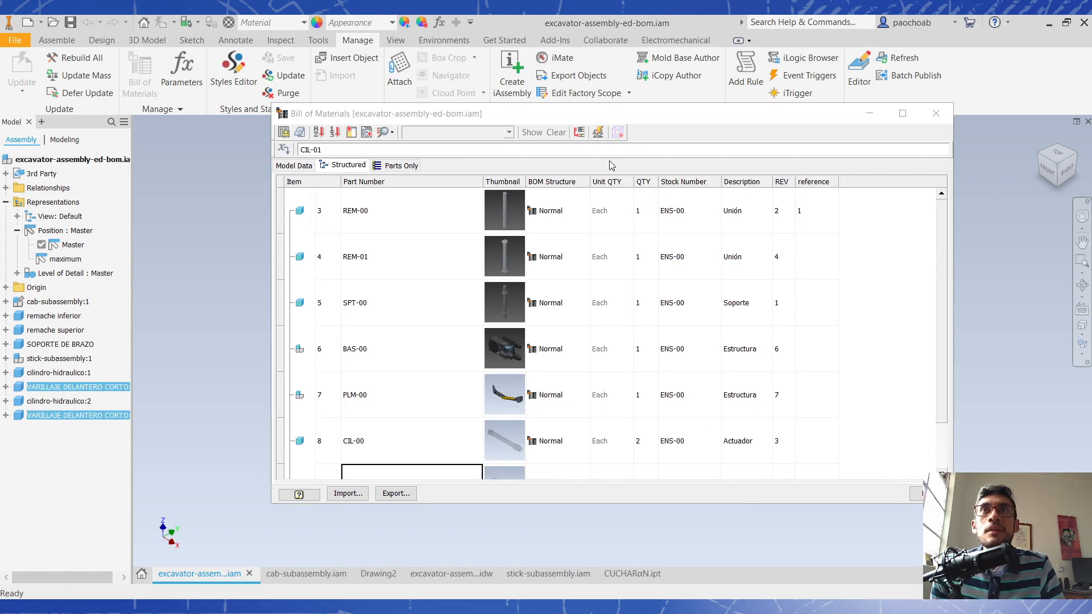
- Compare the Model Data, Structured and Parts Only views of the Bill of Materials, ending on Model Data
click(431, 114)
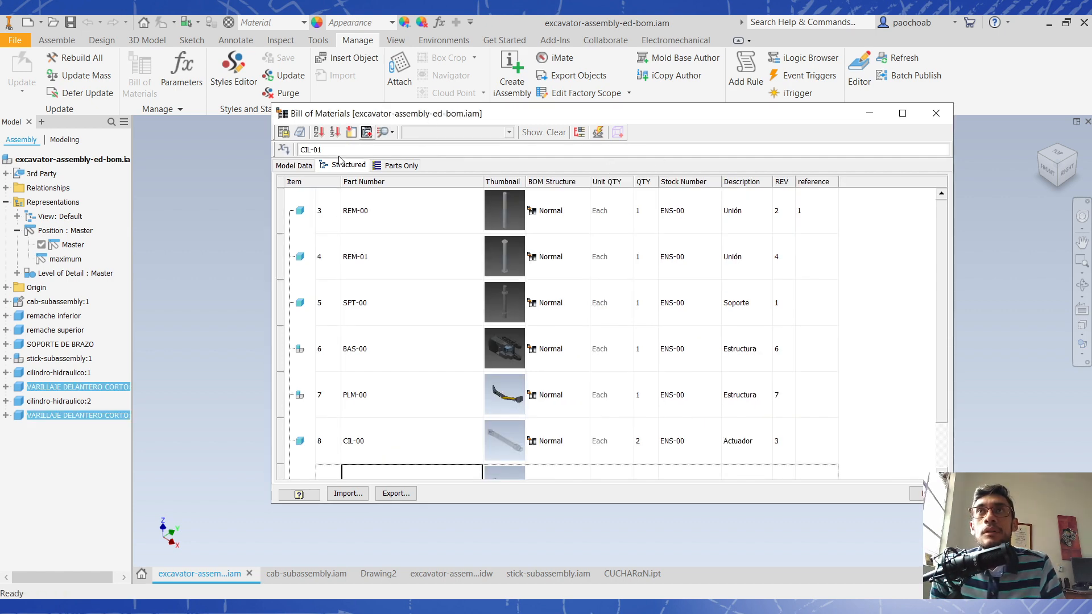
click(292, 167)
click(340, 166)
click(387, 167)
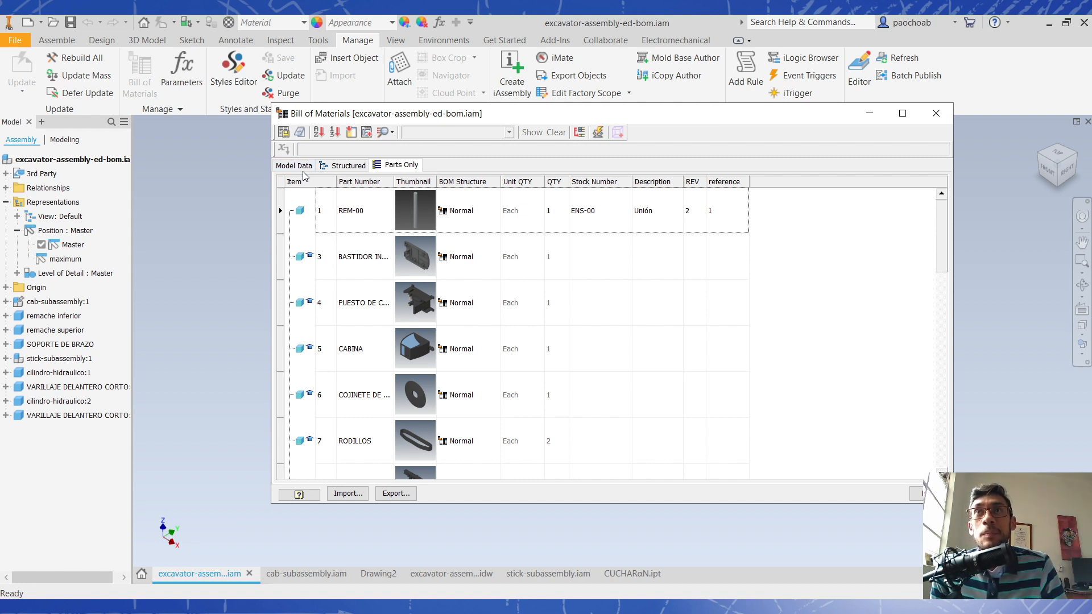
click(347, 167)
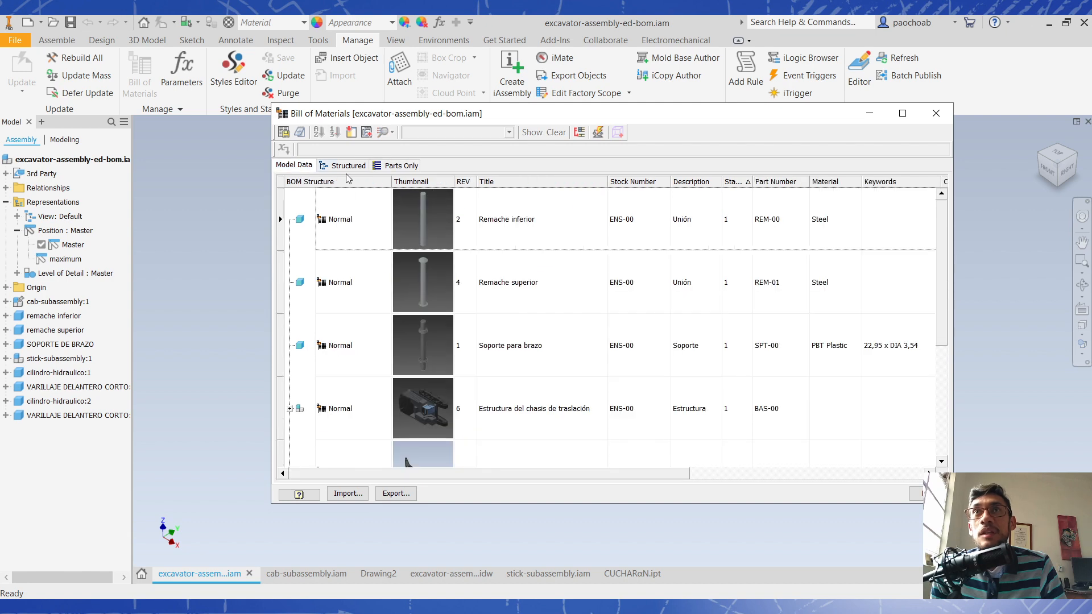
click(401, 166)
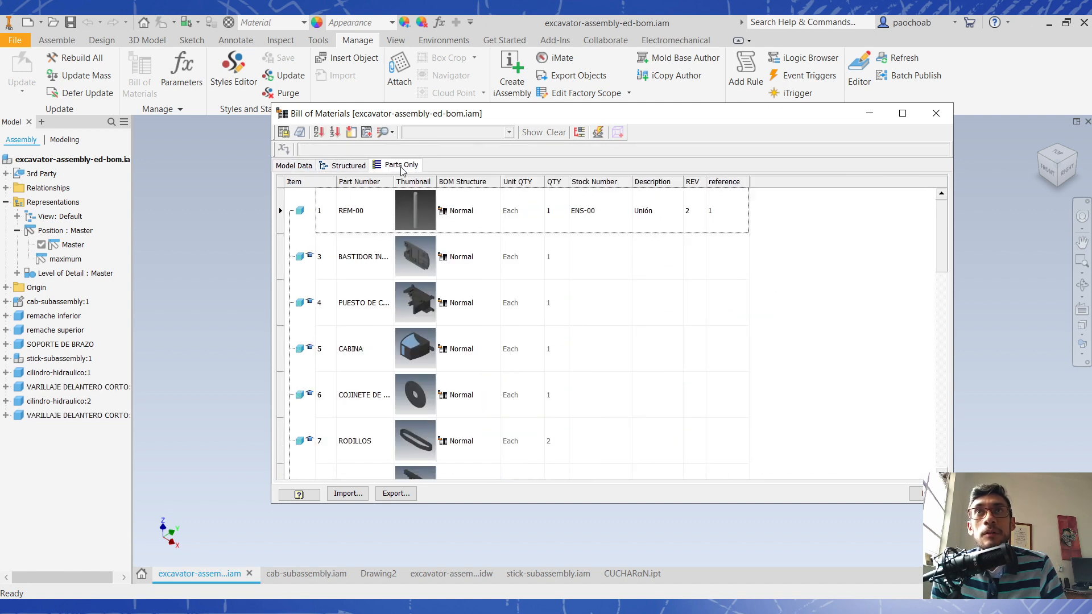
click(294, 165)
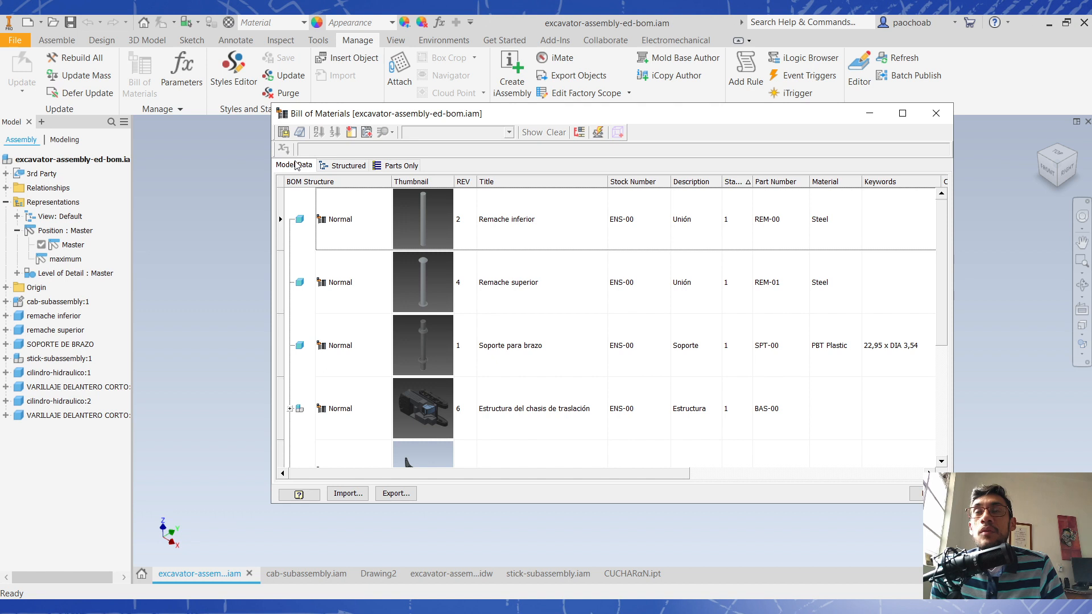
- Match the component rows in the Model Data view, including the subassemblies and hydraulic cylinder parts, with their occurrences in the assembly tree
scroll(343, 394, down, 1)
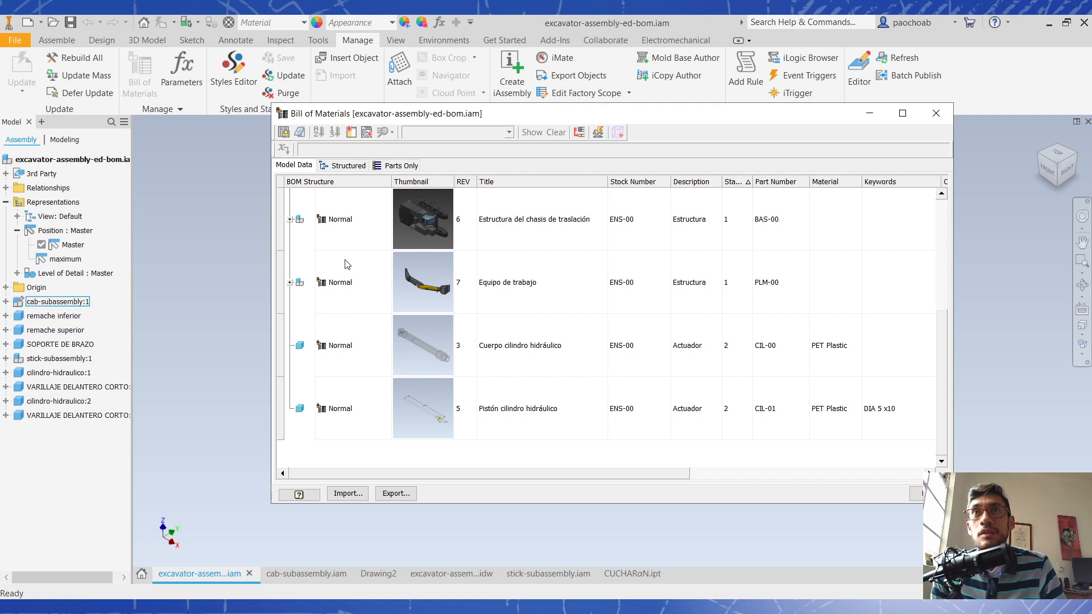
scroll(353, 279, up, 1)
click(367, 220)
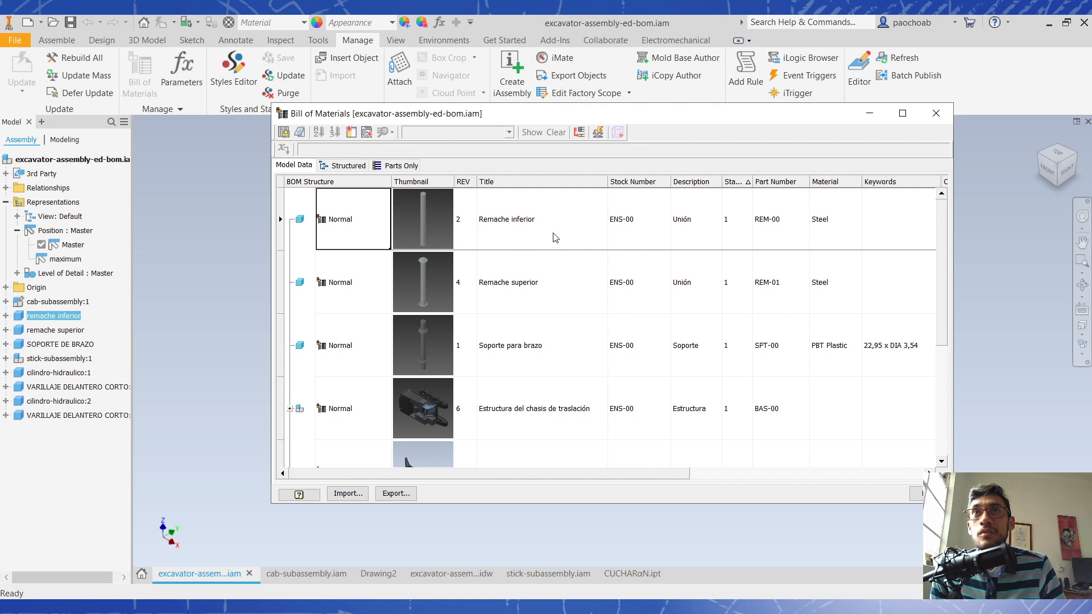
click(338, 287)
scroll(339, 288, down, 1)
click(336, 231)
click(347, 273)
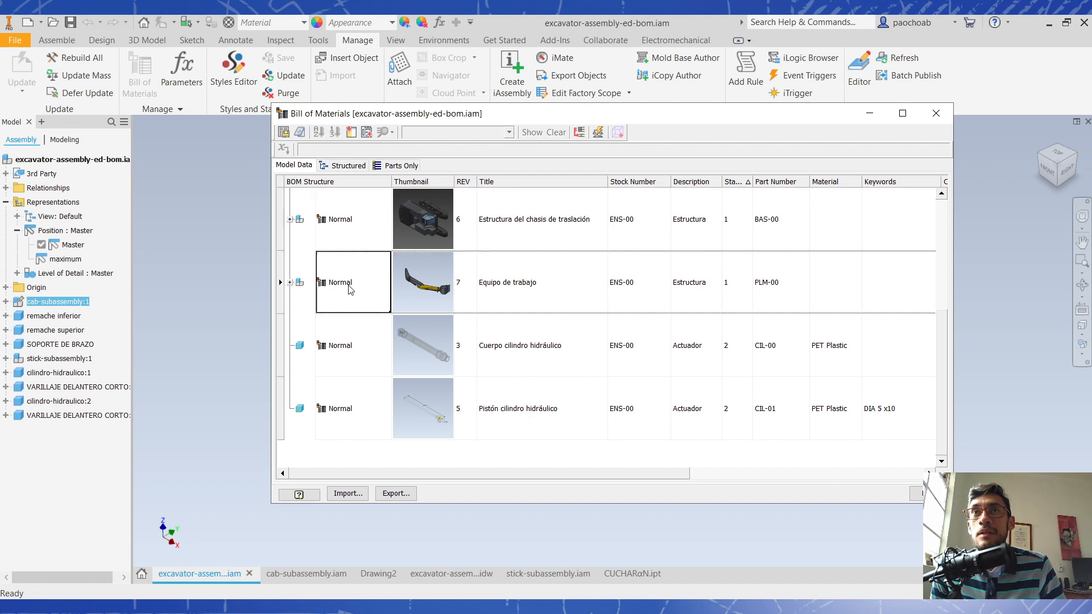
click(353, 338)
click(361, 413)
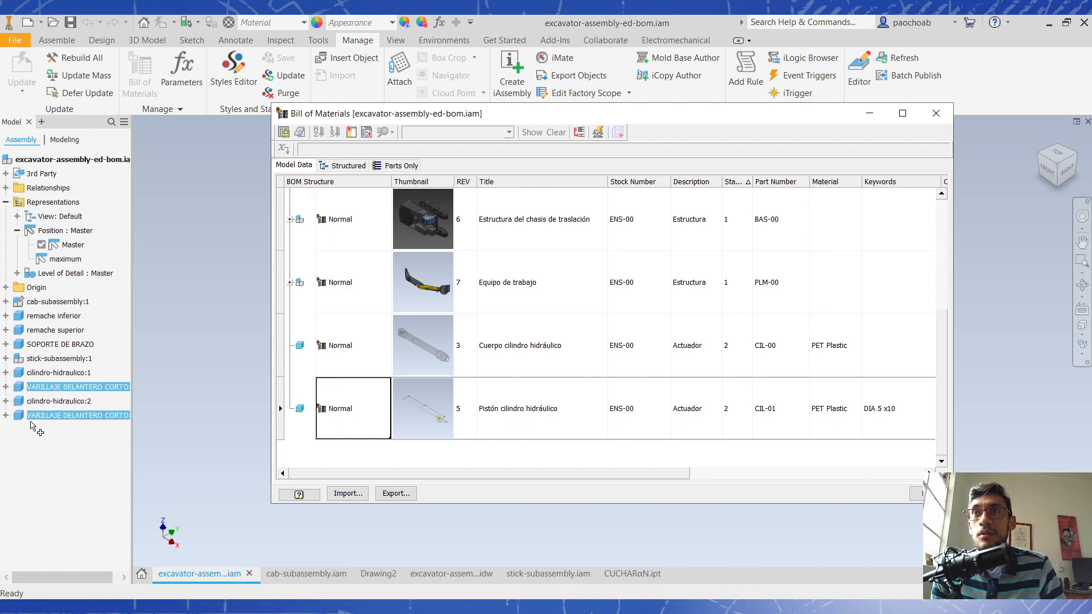
scroll(399, 319, up, 1)
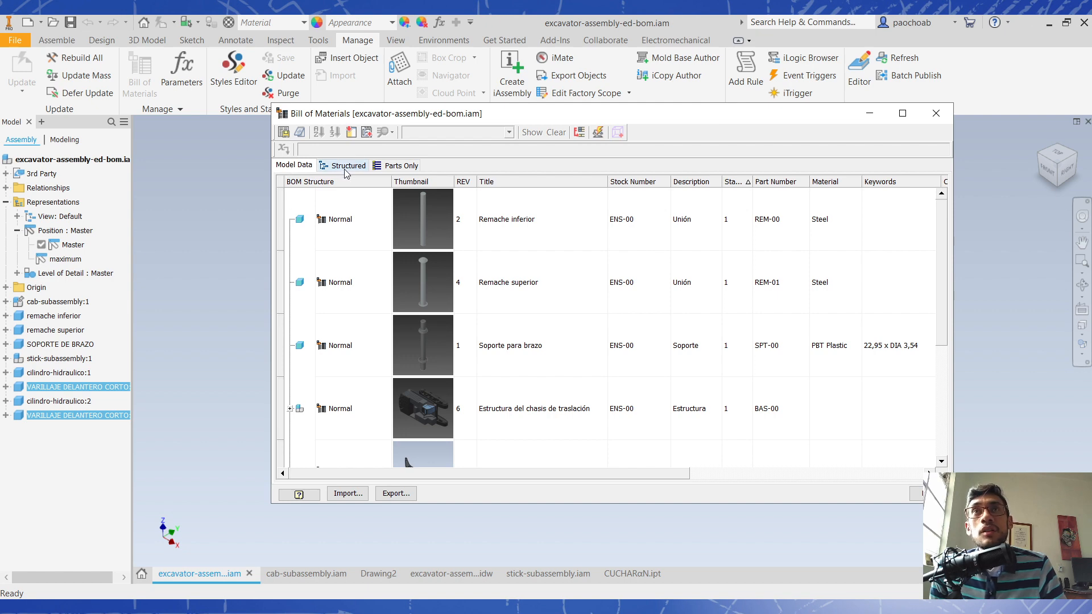
- Show the Parts Only view and look through its rows, checking several parts and the subassemblies they are promoted from
click(410, 165)
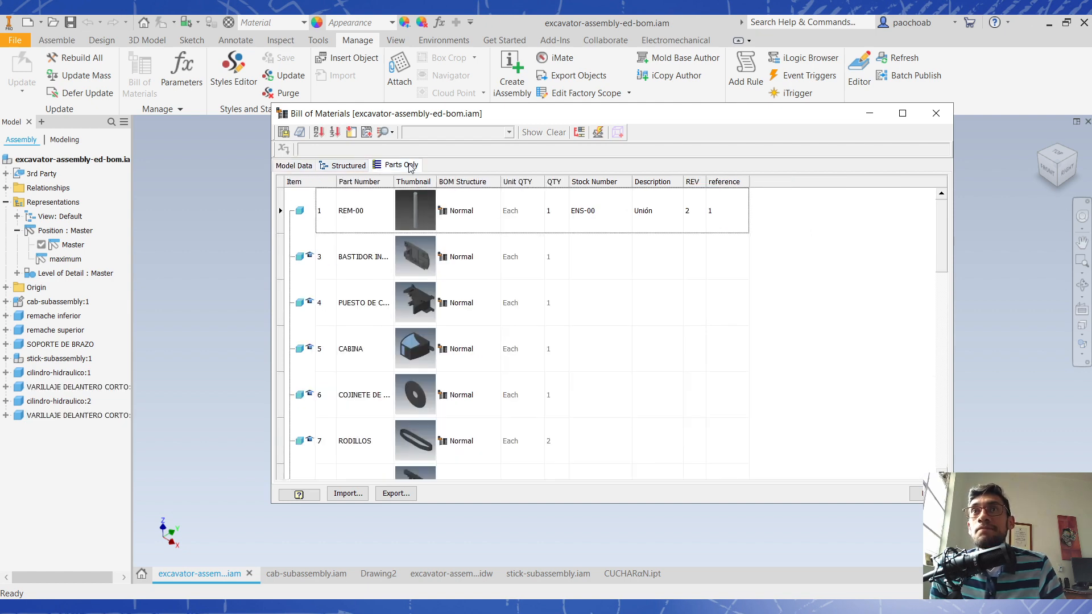
scroll(377, 252, down, 7)
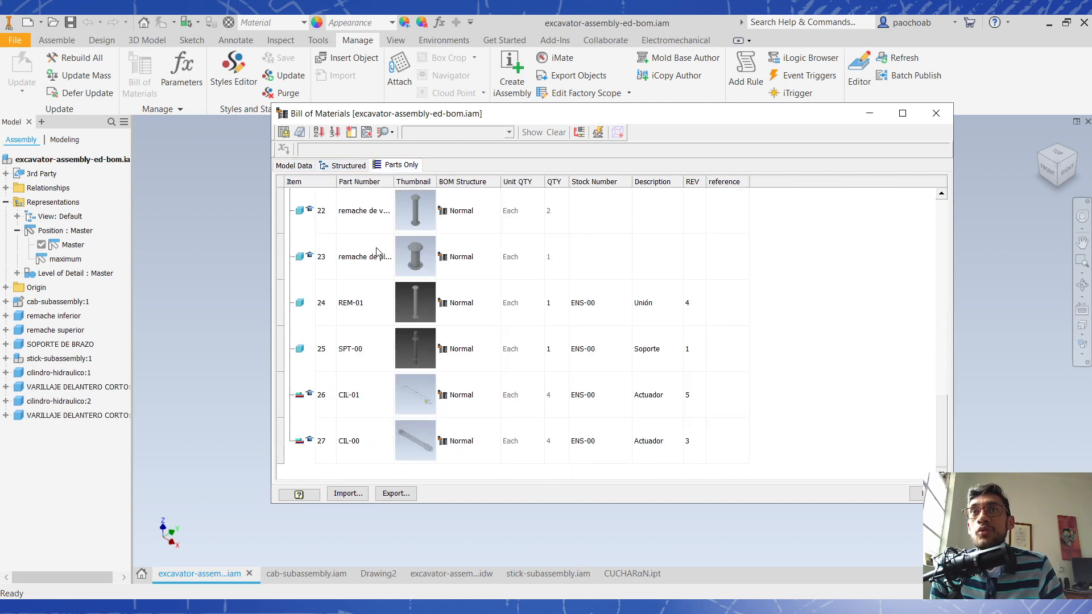
click(300, 348)
scroll(302, 350, up, 2)
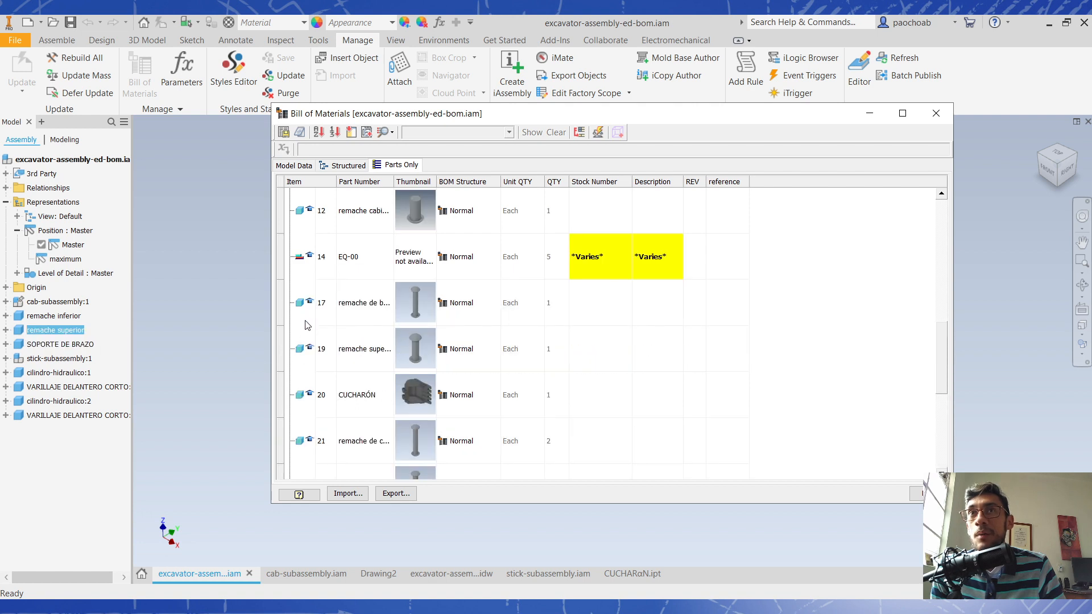
click(304, 351)
scroll(306, 336, up, 2)
click(306, 398)
click(303, 357)
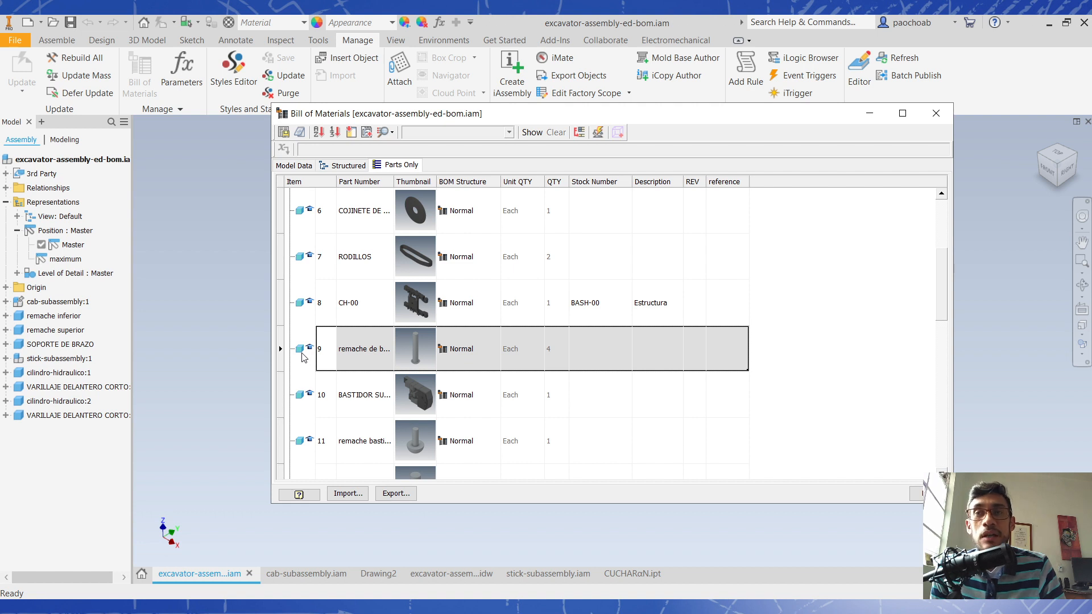
scroll(303, 356, up, 1)
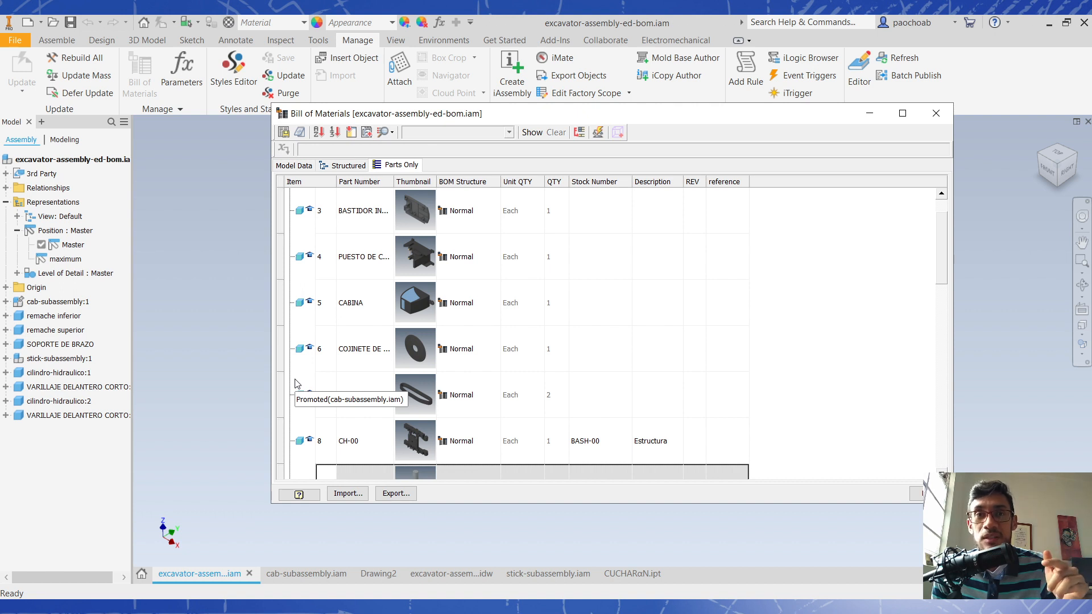
- Expand stick-subassembly:1 in the assembly tree, match its parts with their Parts Only rows, and collapse it again
click(50, 359)
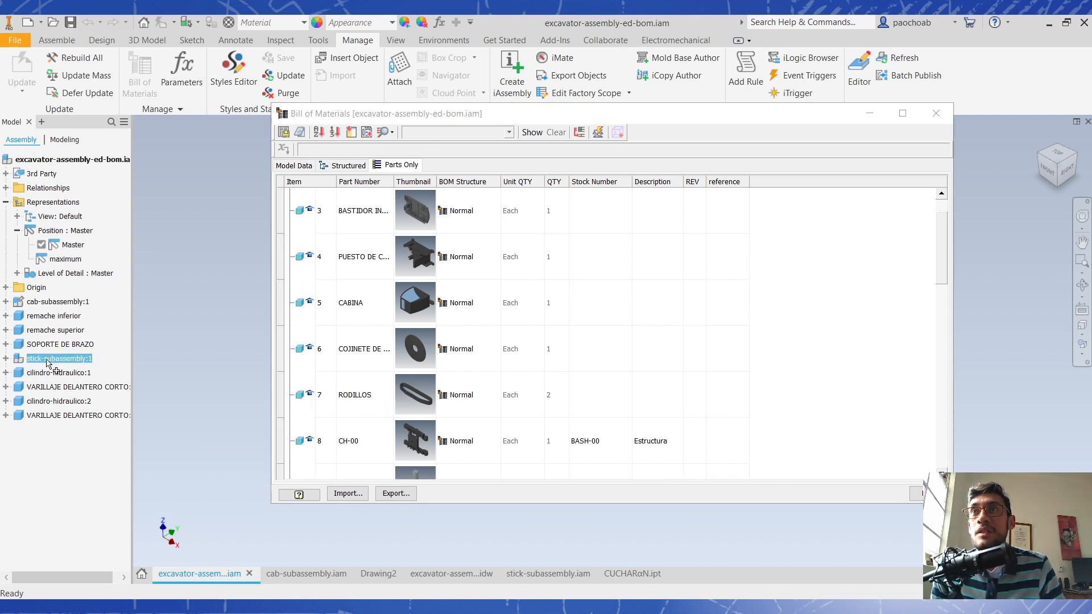
click(8, 360)
click(64, 360)
click(62, 332)
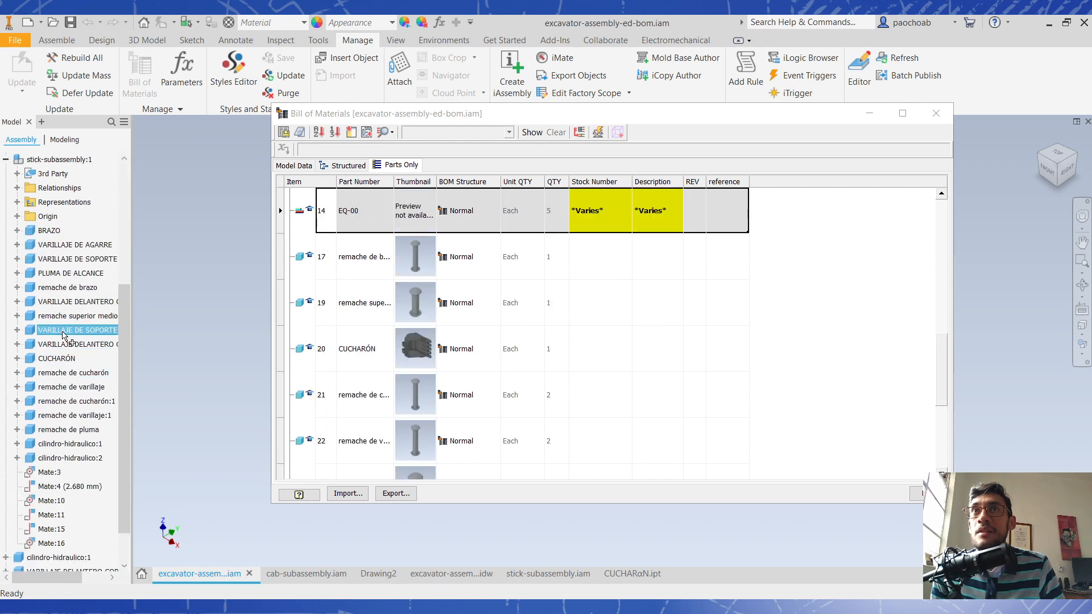
scroll(66, 279, up, 2)
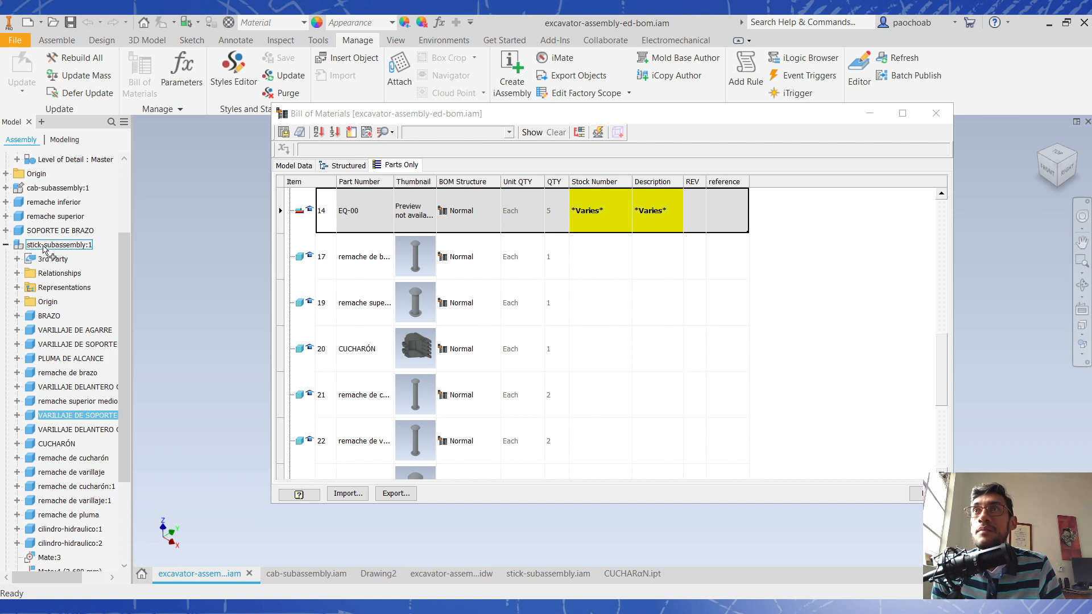
click(77, 345)
click(79, 358)
click(82, 373)
click(84, 420)
click(68, 487)
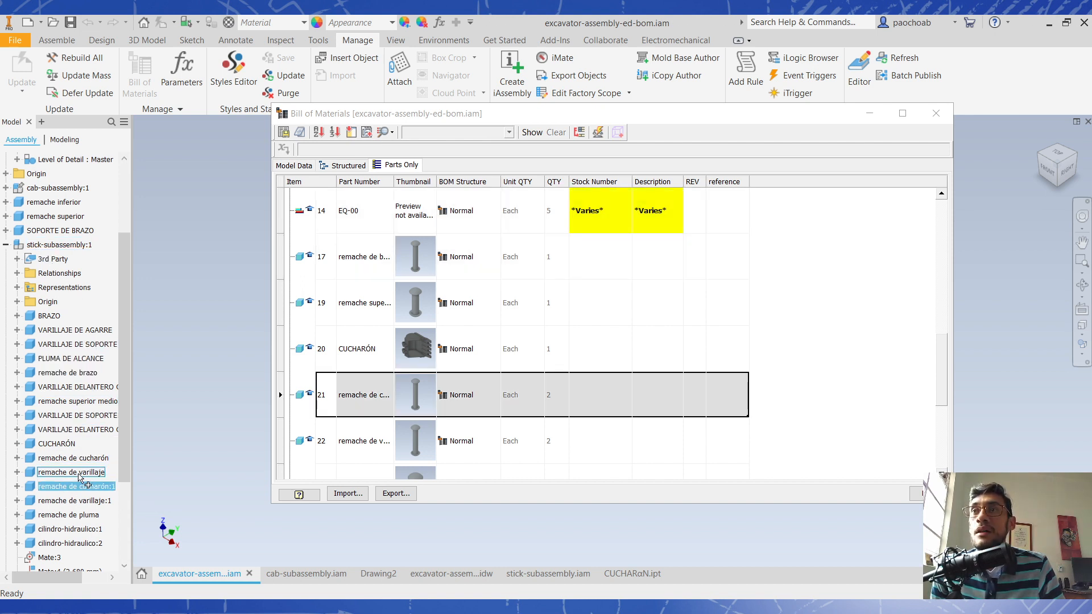
scroll(80, 478, down, 1)
click(80, 474)
scroll(34, 342, up, 2)
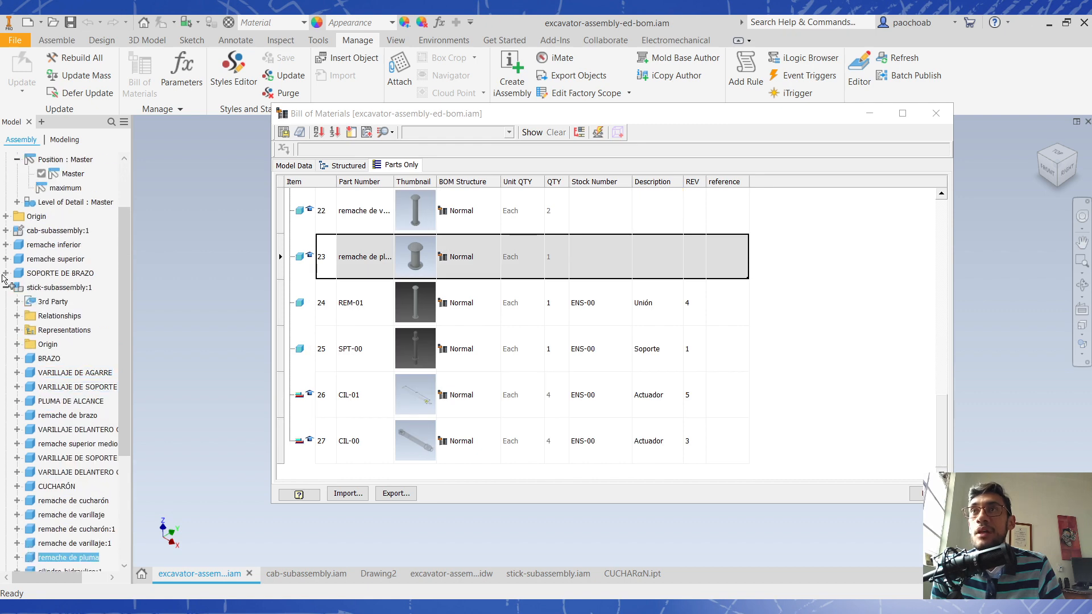
click(5, 287)
scroll(511, 295, up, 5)
scroll(414, 277, up, 2)
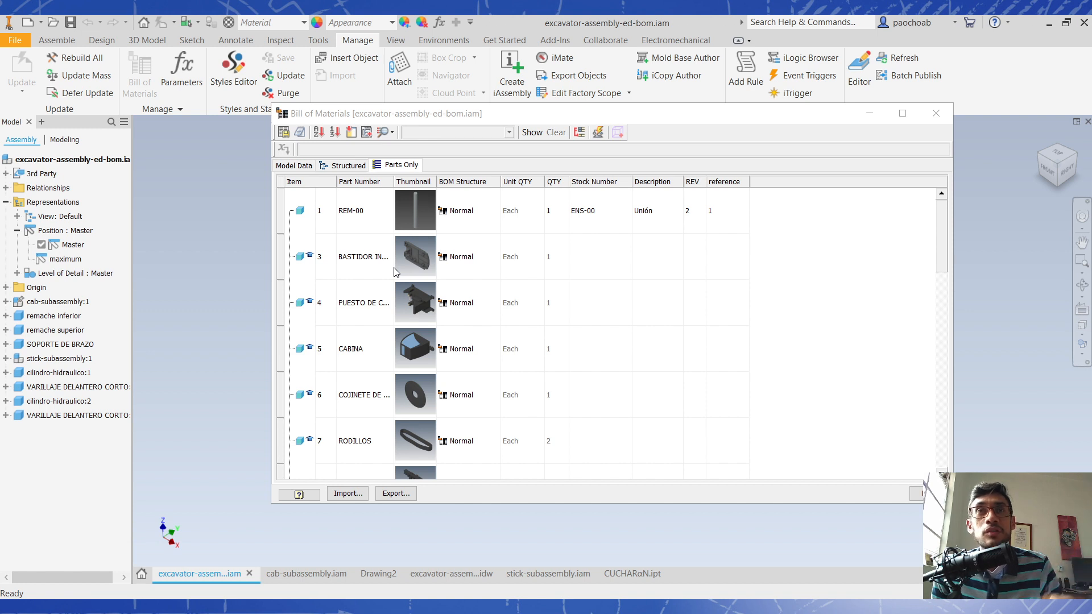
- Switch the Bill of Materials to the Structured view and look through its rows
click(344, 168)
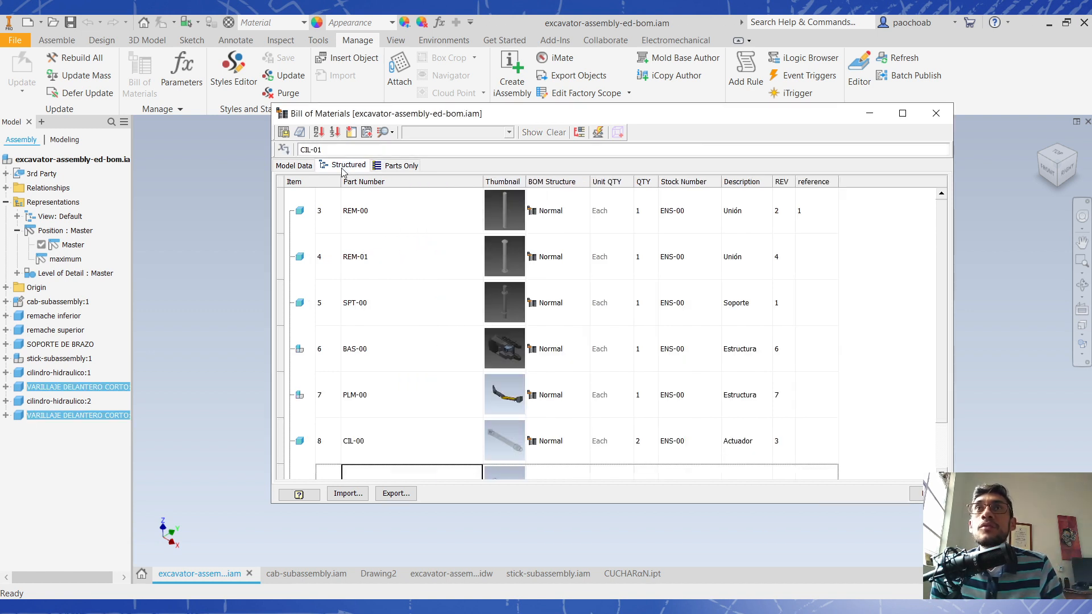
scroll(557, 326, down, 1)
scroll(556, 325, up, 1)
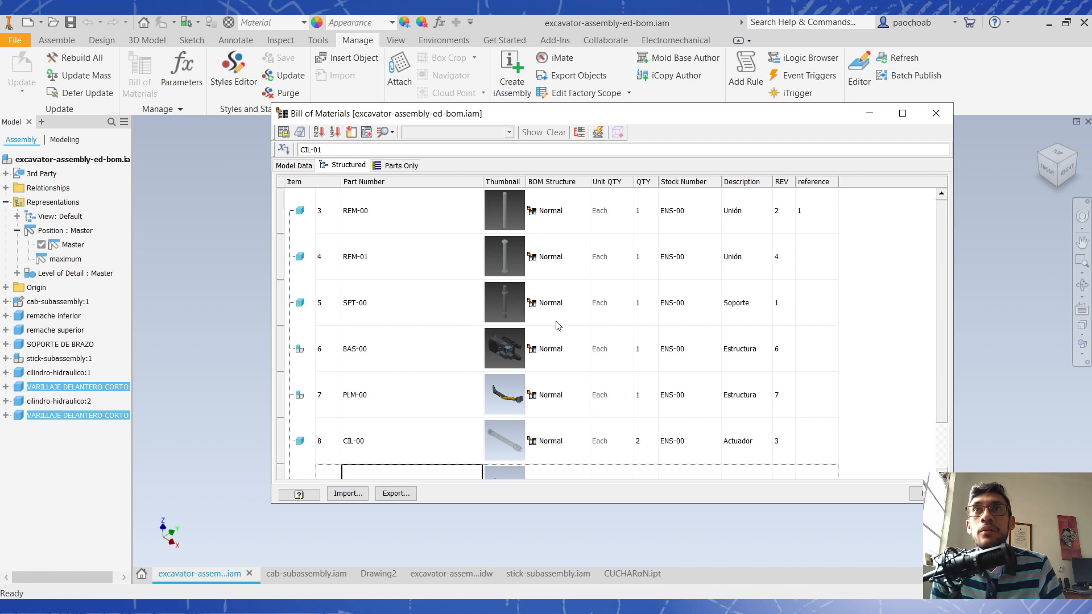
- Set the BOM structure of part REM-00 to Inseparable
click(561, 209)
click(566, 214)
click(586, 213)
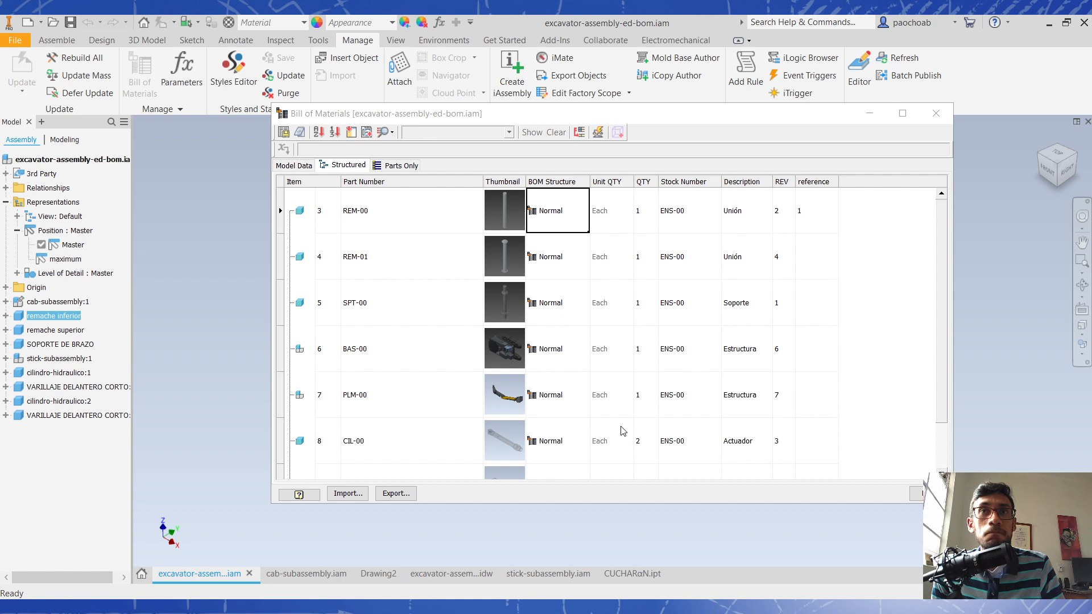
click(566, 206)
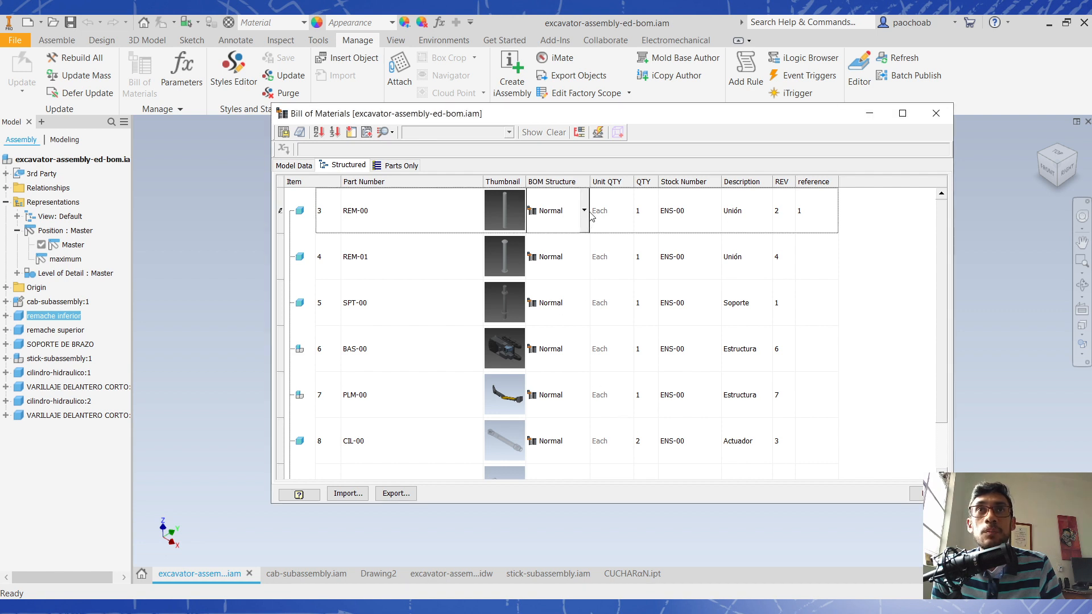
click(586, 214)
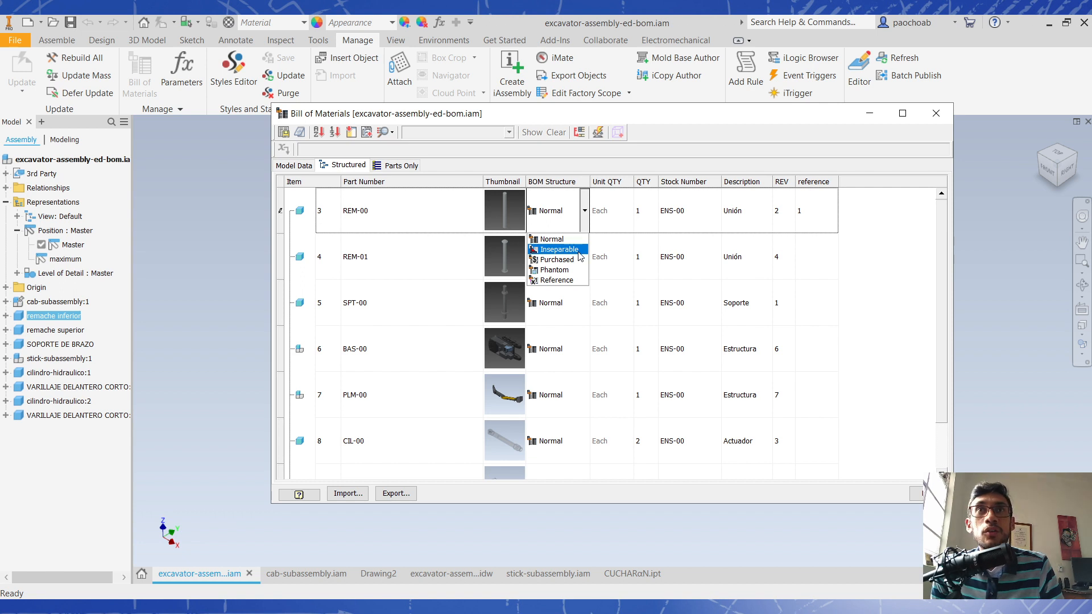
click(579, 251)
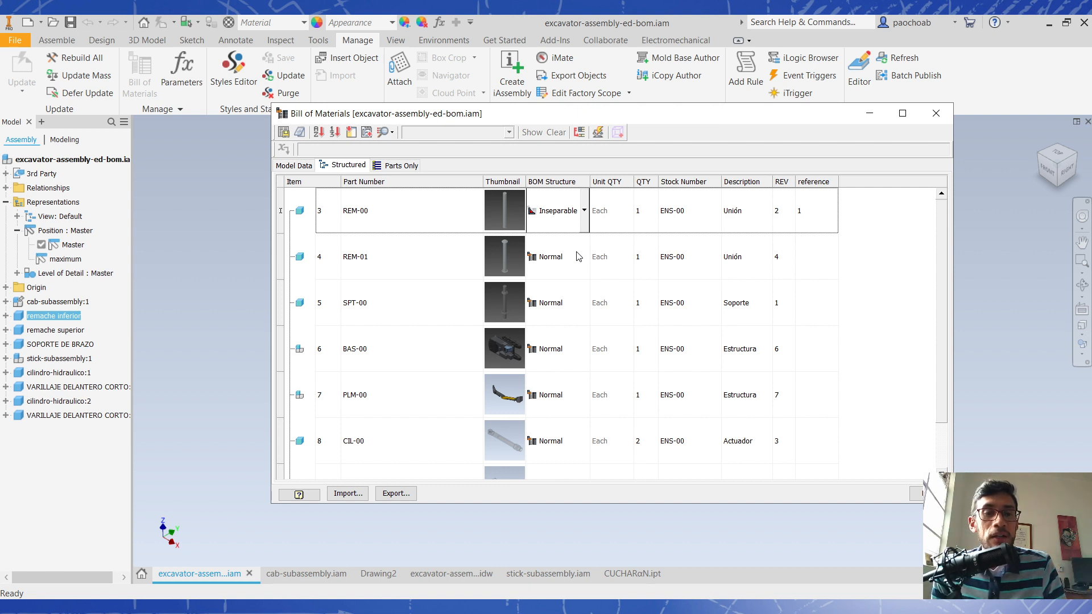
- Change the BOM structure of REM-00 to Purchased, followed by Phantom
click(584, 211)
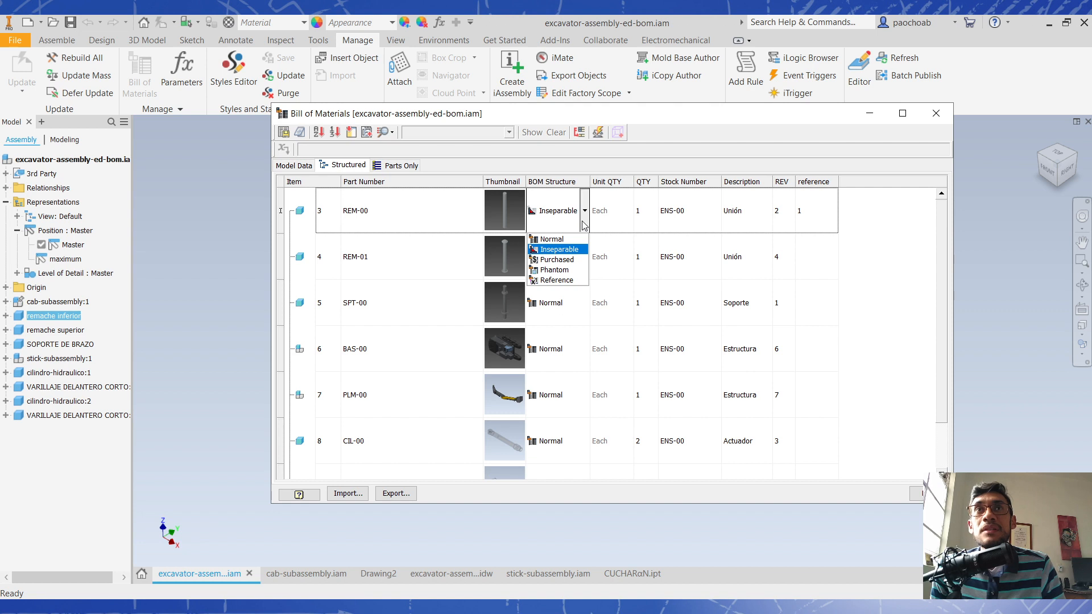
click(570, 262)
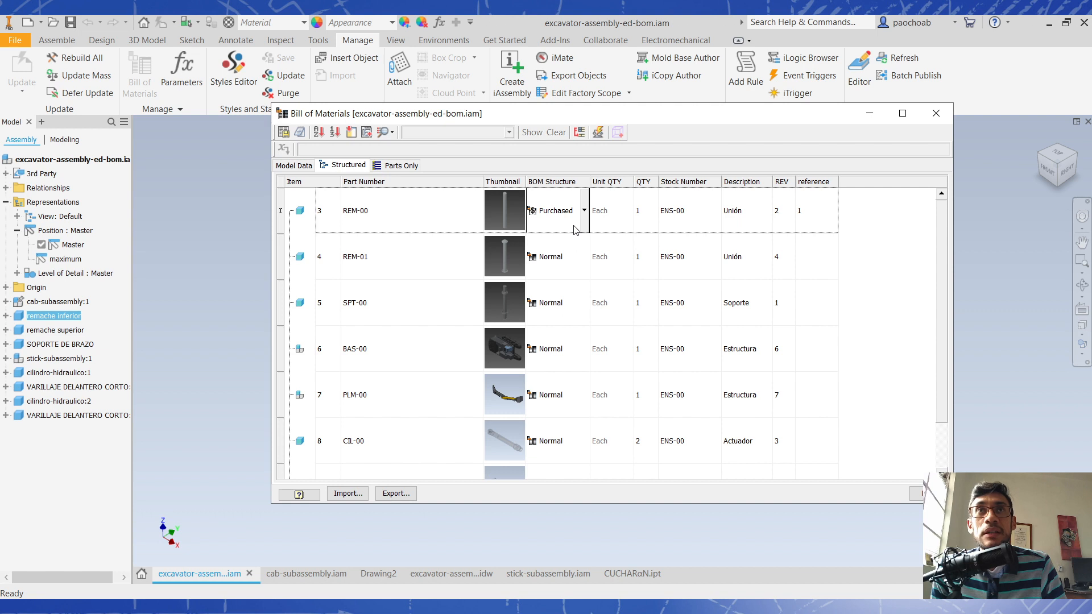
click(576, 229)
click(572, 278)
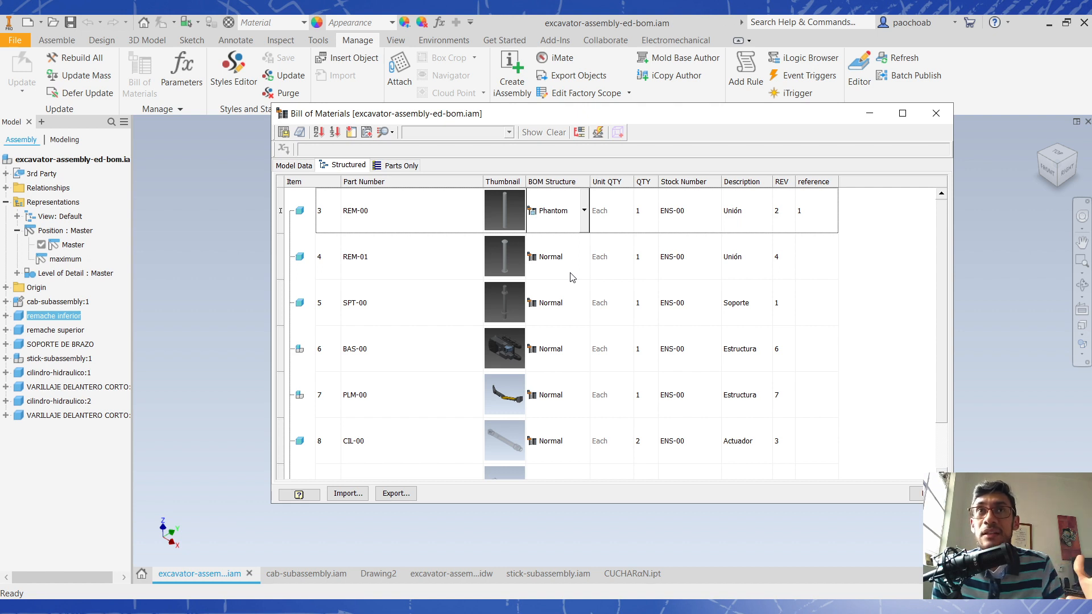
- Return the BOM structure of REM-00 to Normal
click(565, 225)
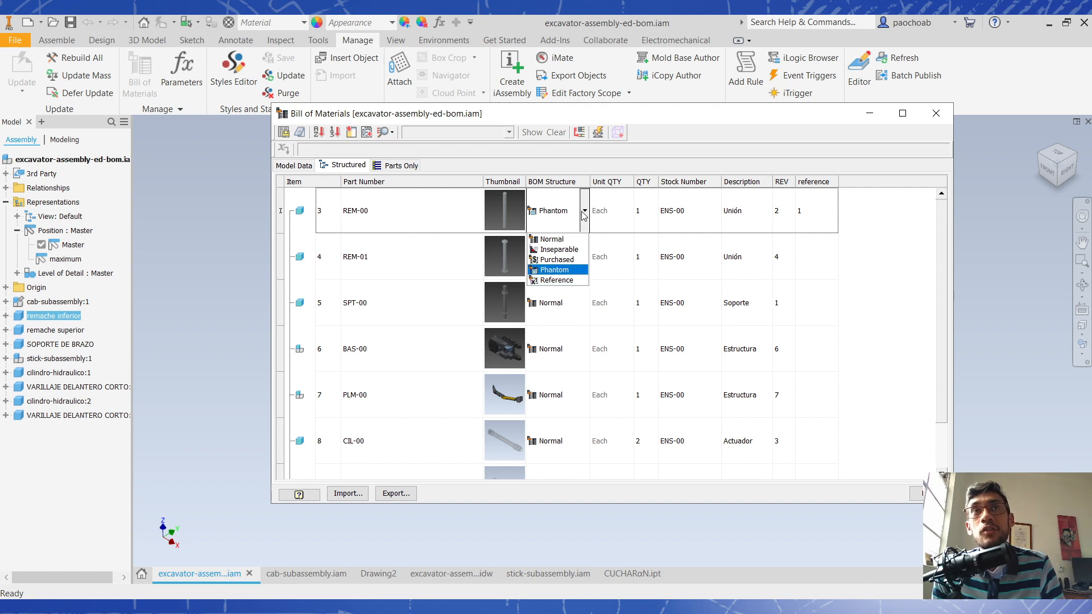
click(582, 212)
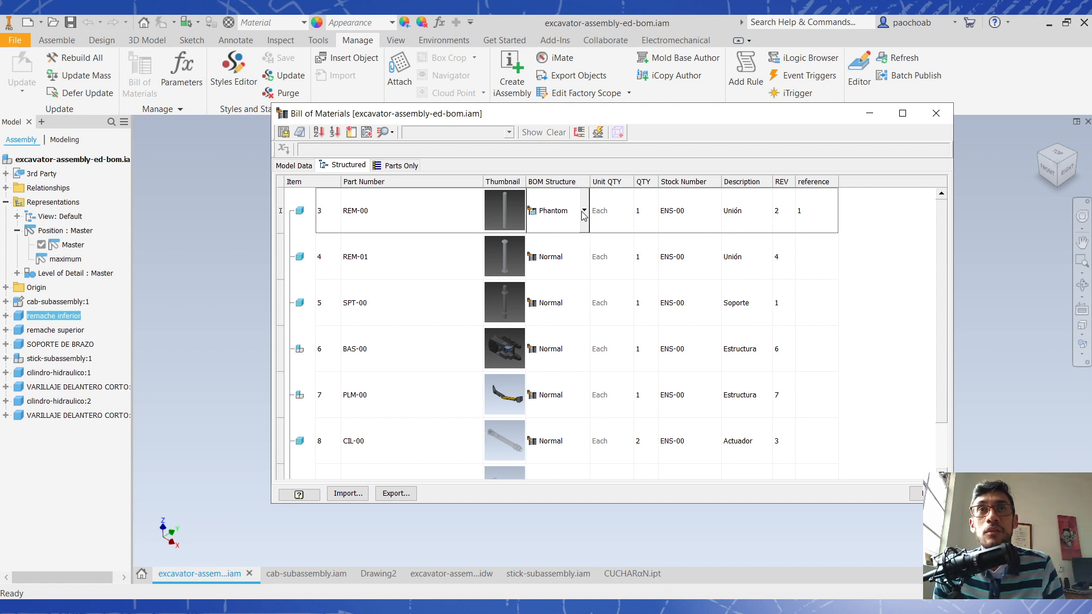
click(583, 212)
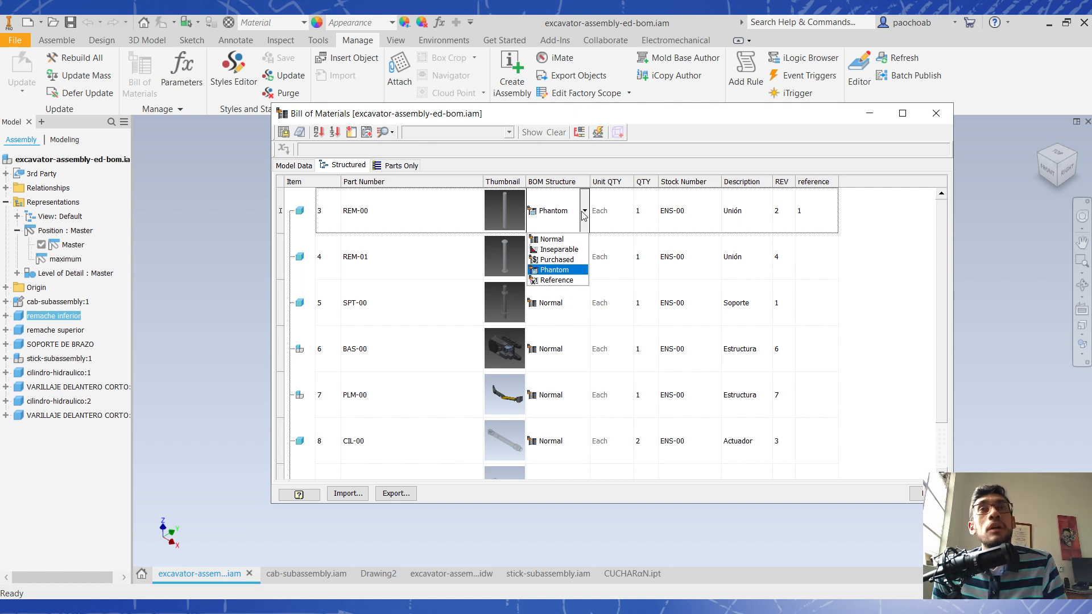
click(567, 242)
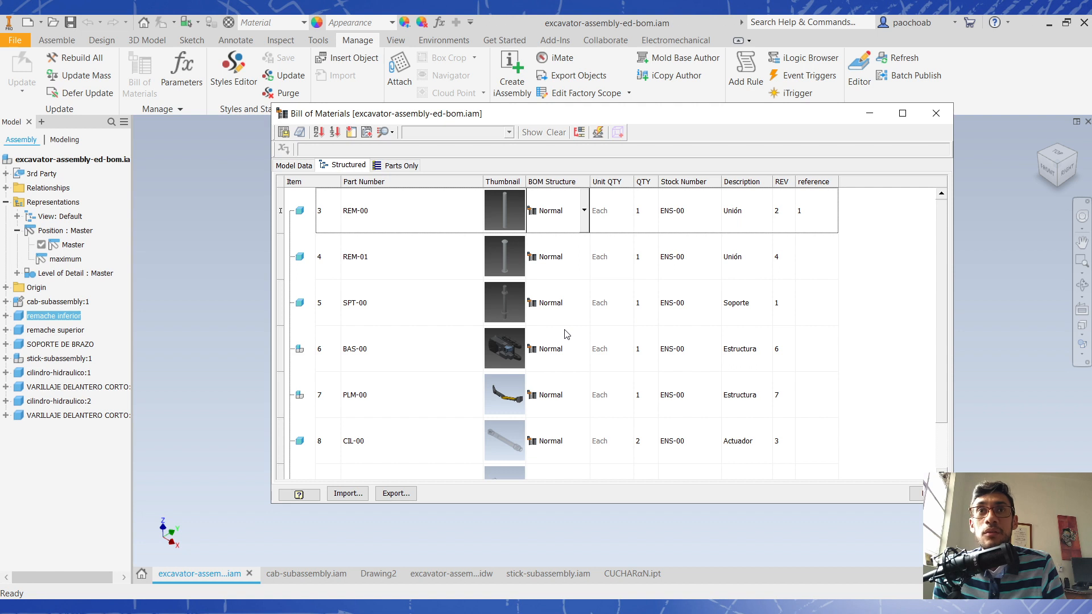
- Review the BOM structure options available for REM-00, including Reference, without changing it, and select the BOM structure cell of REM-01
drag(942, 394, 943, 438)
scroll(739, 344, up, 1)
click(585, 211)
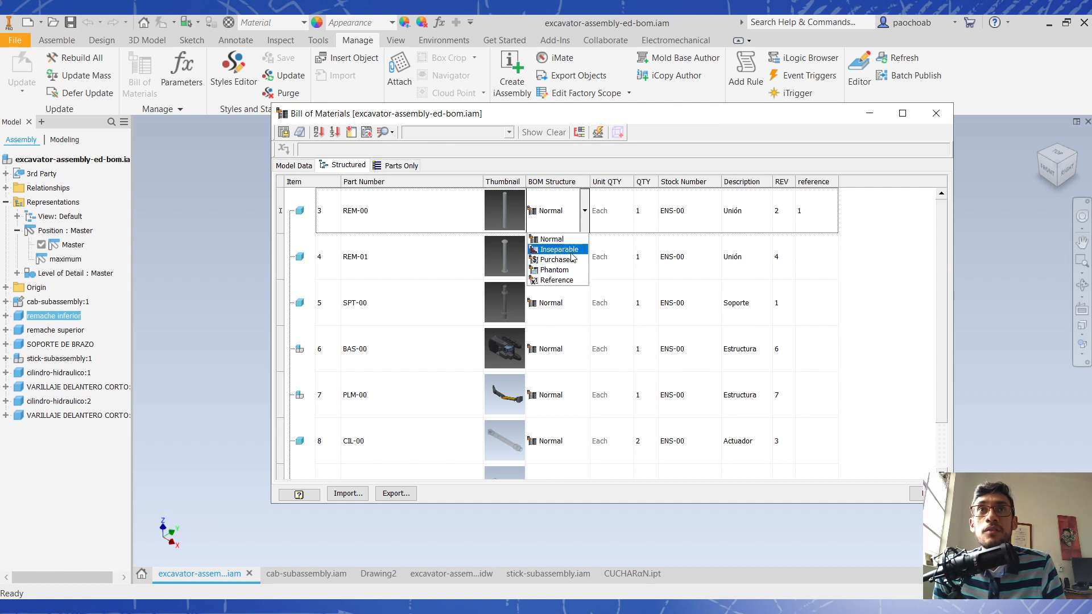
click(584, 211)
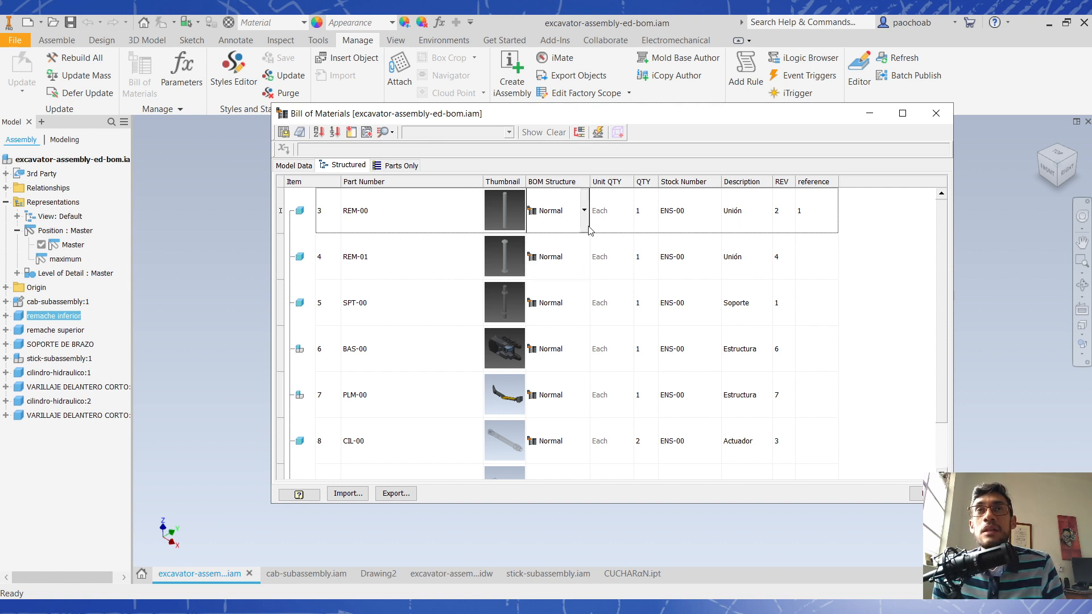
click(585, 211)
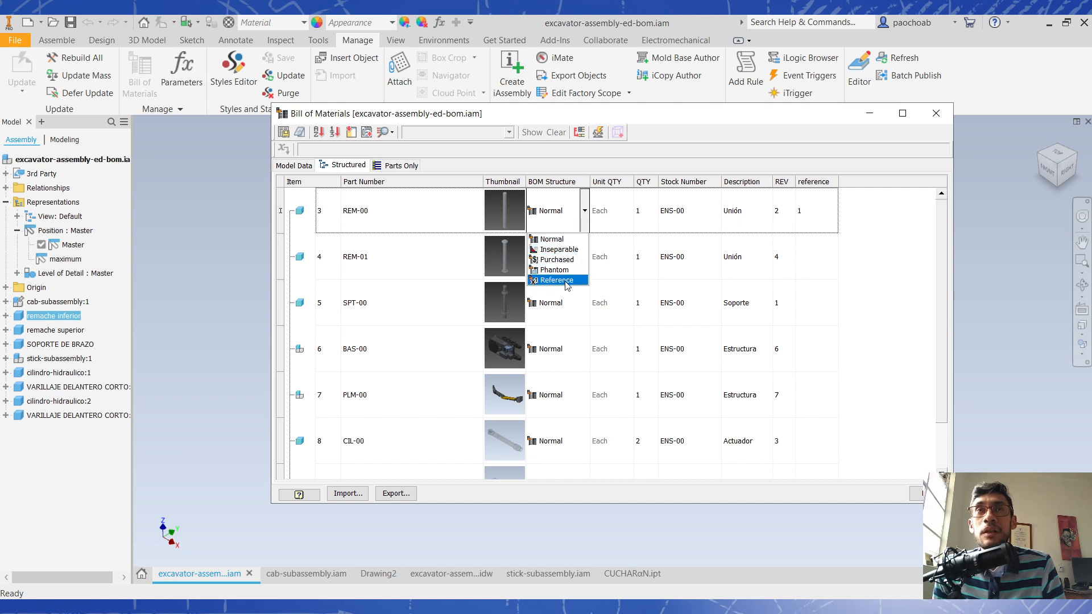
click(586, 209)
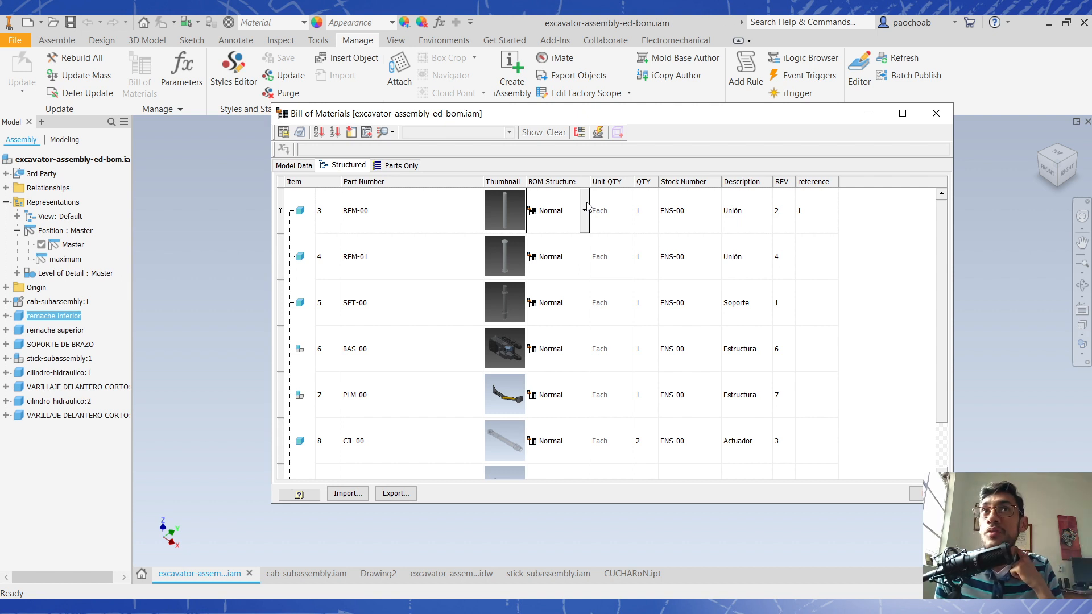
click(586, 209)
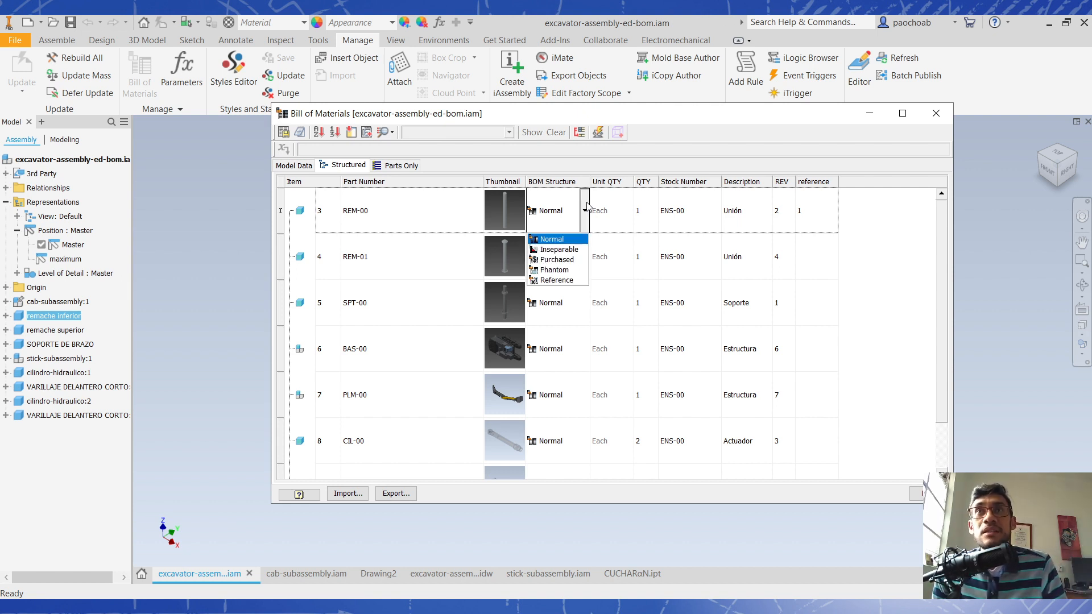
click(586, 208)
click(565, 267)
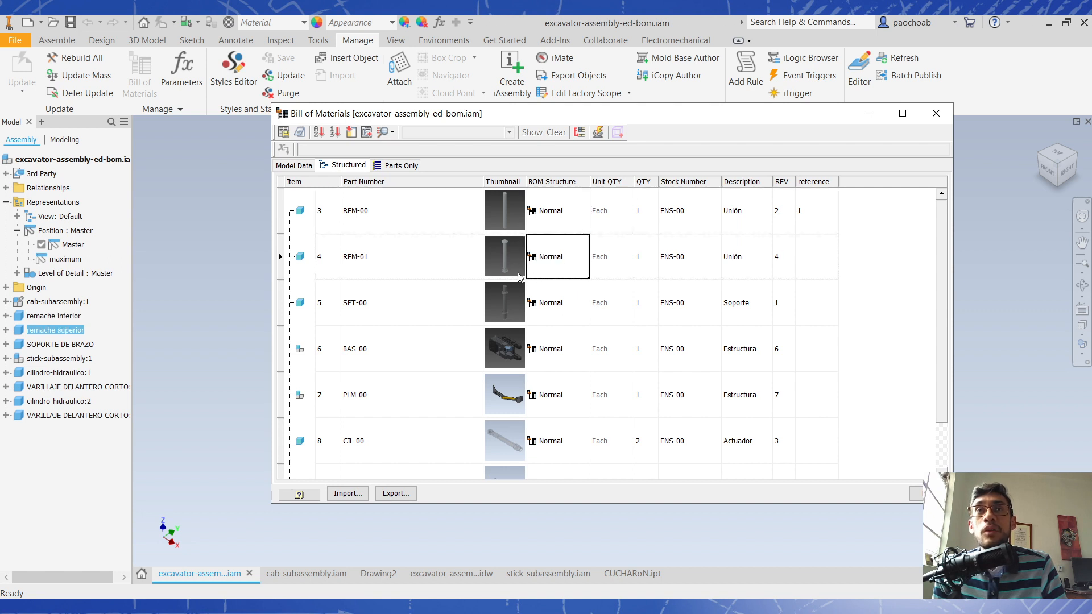
- Review the BOM structures from SPT-00 down to CIL-00, including CIL-00's structure options, and return to the Model Data view
click(562, 306)
scroll(558, 367, down, 1)
click(578, 352)
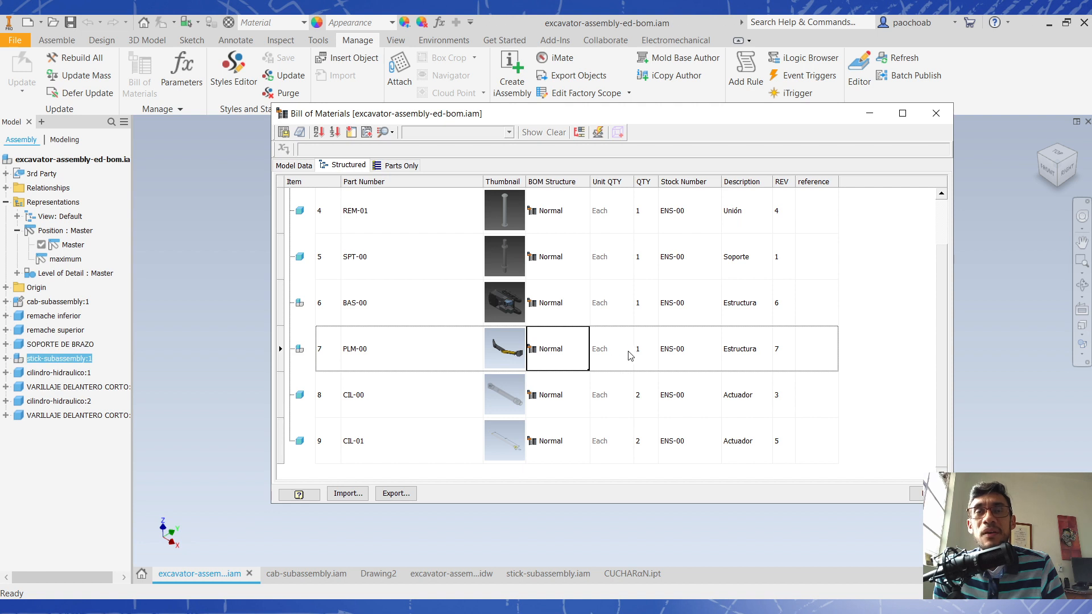
click(555, 404)
click(563, 403)
click(585, 395)
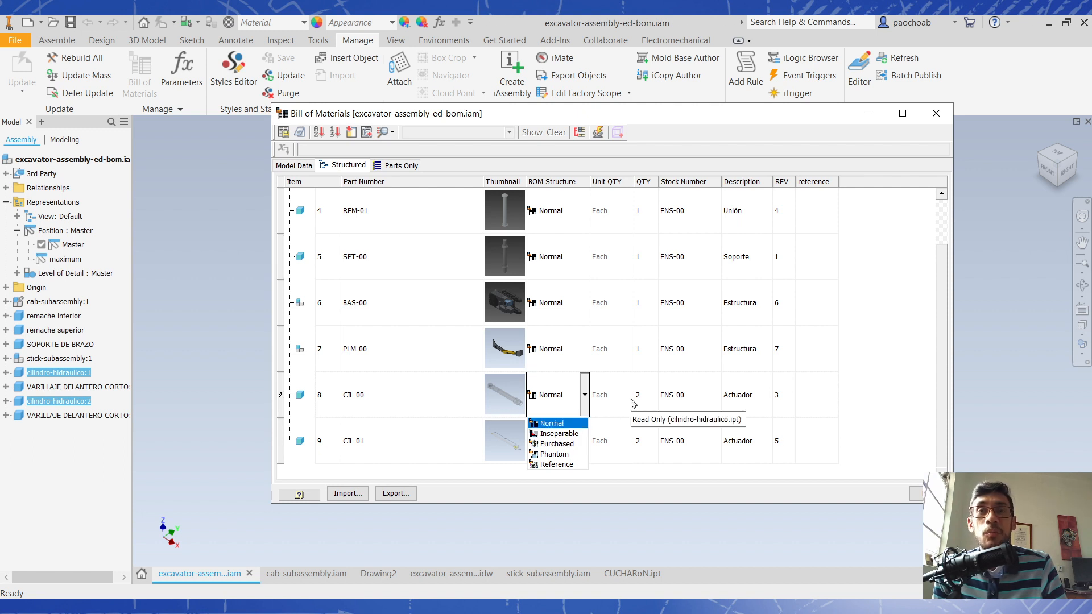
click(585, 395)
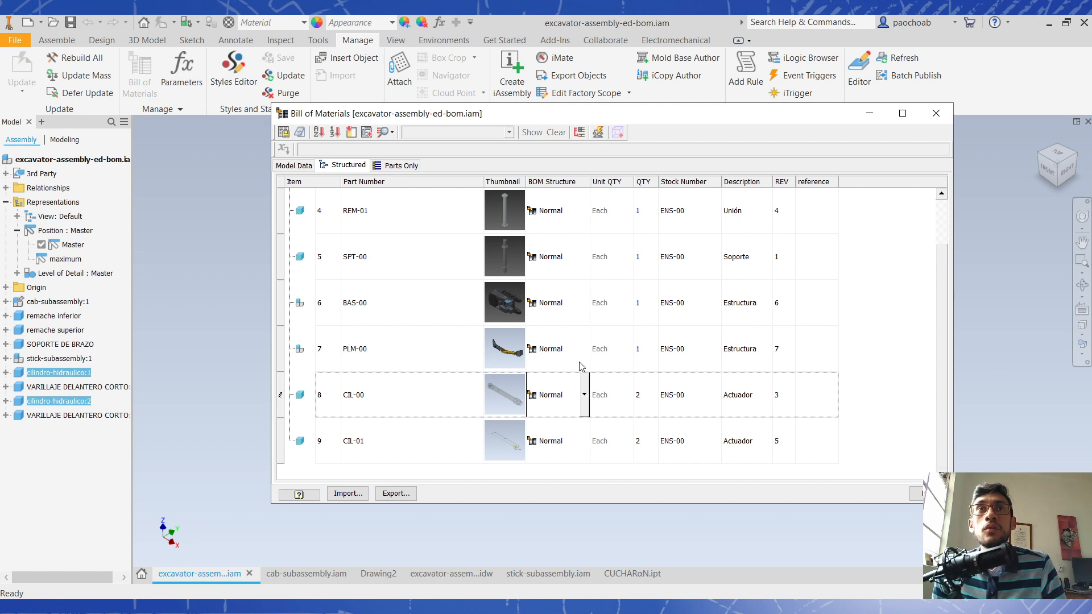
click(294, 165)
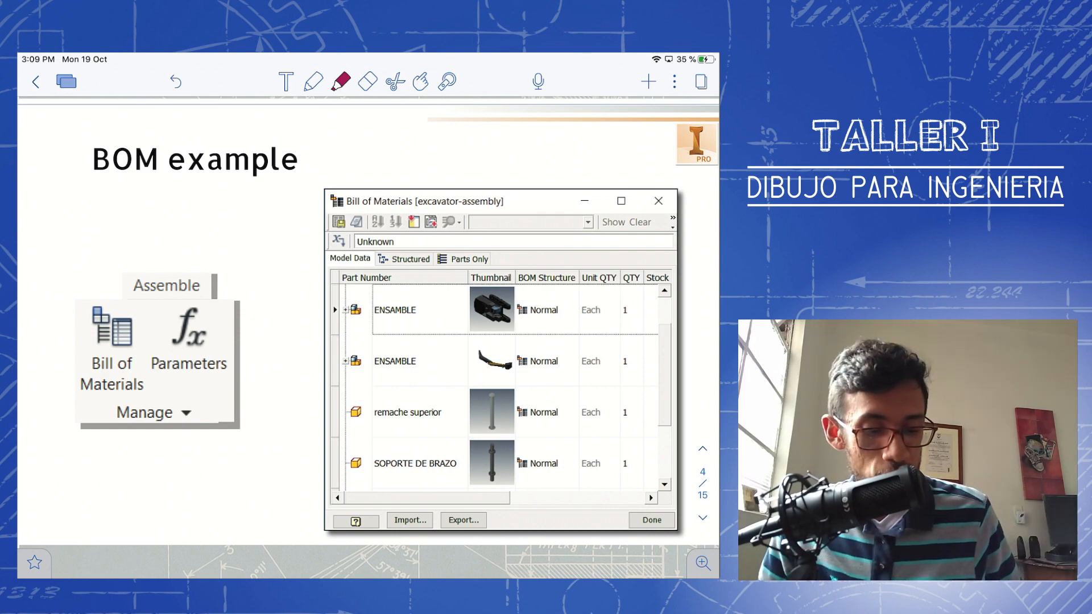
- In the tablet notes app, advance to the part drawing iProperties slide and circle PART NUMBER, STATUS, KEYWORDS and REVISION NUMBER in green
scroll(369, 338, down, 5)
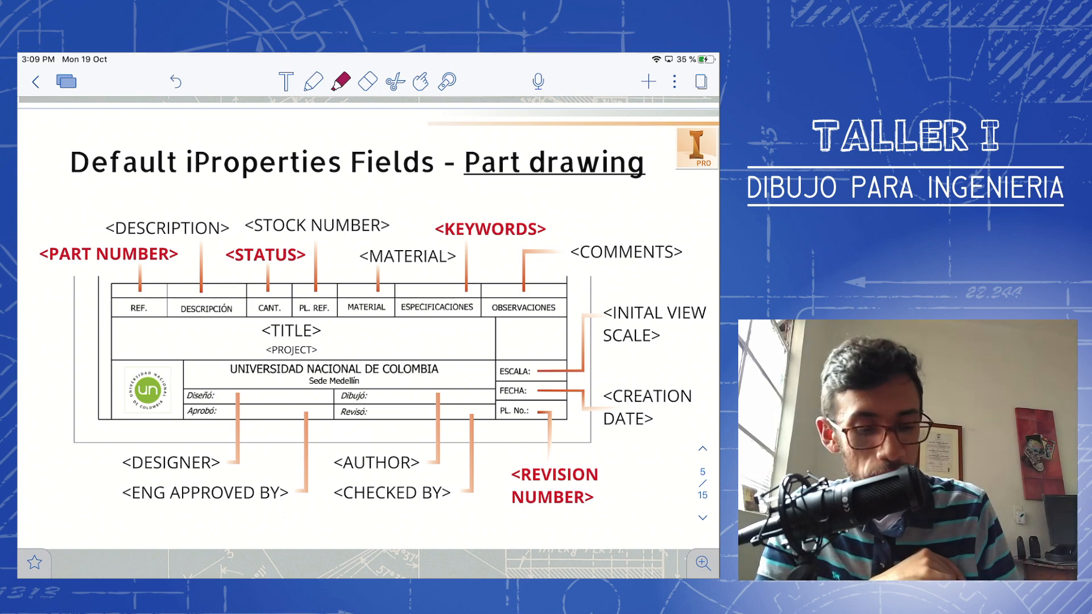
click(314, 82)
mouse_move(113, 213)
mouse_down()
mouse_move(116, 294)
mouse_move(82, 227)
mouse_up()
mouse_move(245, 238)
mouse_down()
mouse_move(296, 279)
mouse_move(228, 253)
mouse_up()
mouse_move(436, 239)
mouse_down()
mouse_move(491, 206)
mouse_move(431, 226)
mouse_up()
mouse_move(598, 434)
mouse_down()
mouse_move(564, 515)
mouse_move(506, 458)
mouse_up()
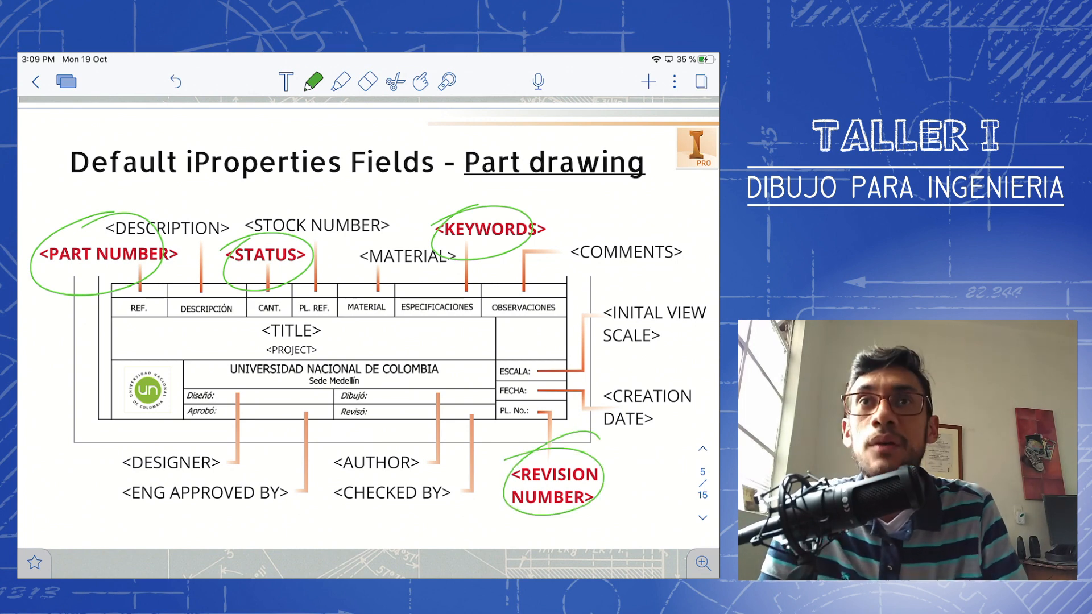
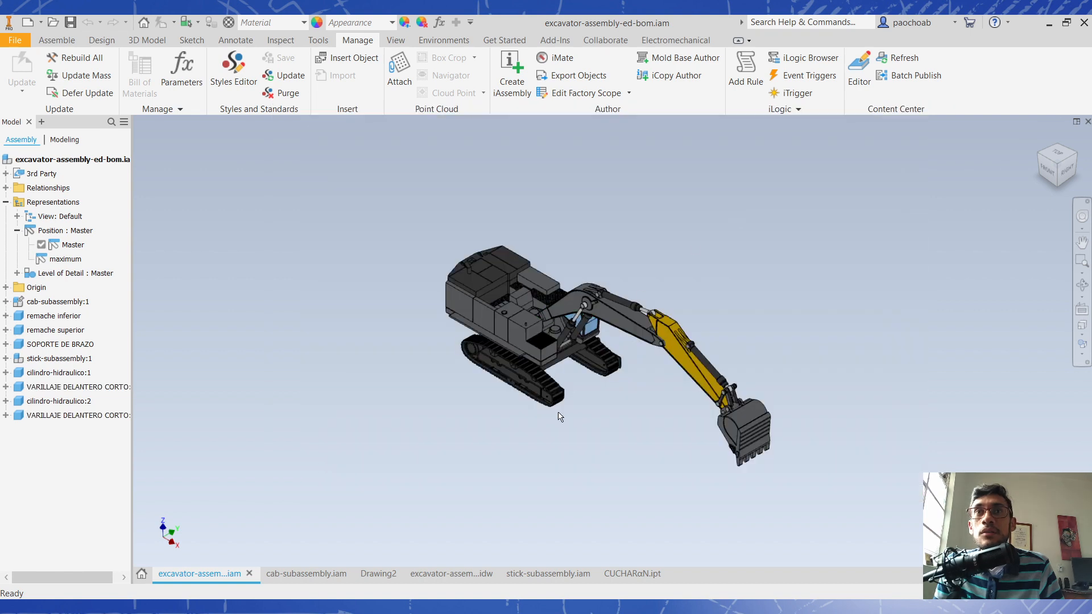
- In Inventor, bring up Drawing2 and start editing the definition of its custom UN title block
click(371, 574)
middle_drag(892, 450, 841, 432)
scroll(603, 426, up, 3)
mouse_move(603, 427)
middle_down()
mouse_move(733, 301)
mouse_move(703, 301)
middle_up()
middle_drag(745, 399, 759, 399)
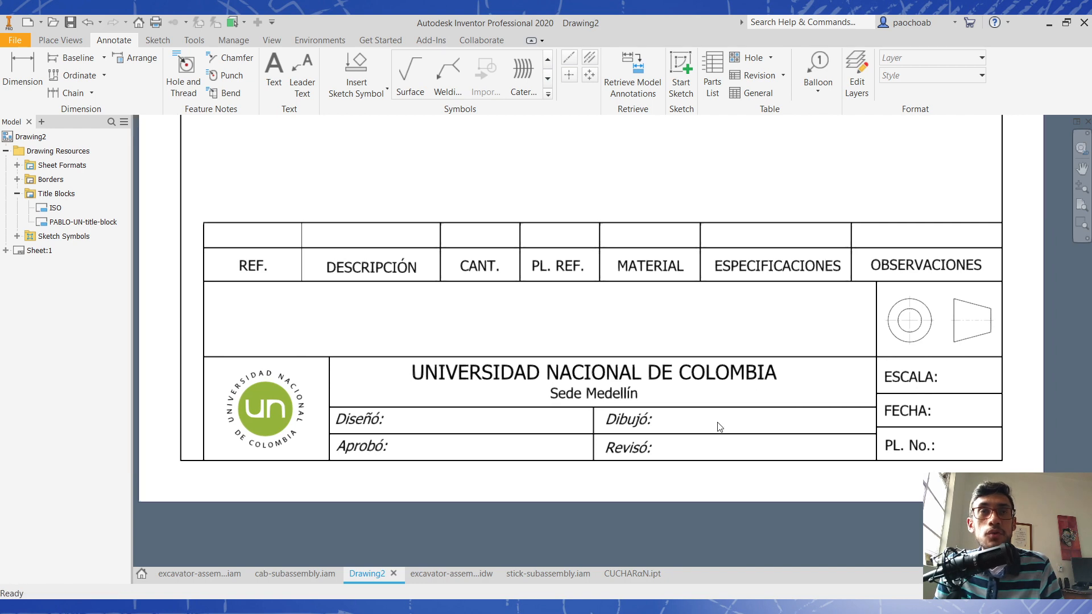
right_click(105, 222)
click(141, 269)
middle_drag(517, 343, 520, 352)
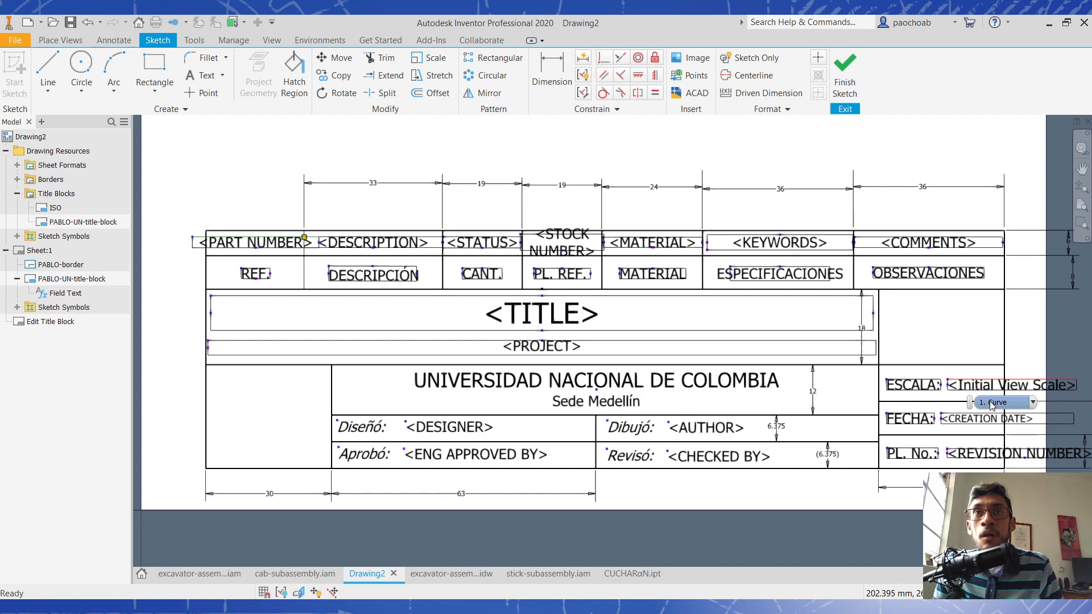
middle_drag(360, 288, 442, 371)
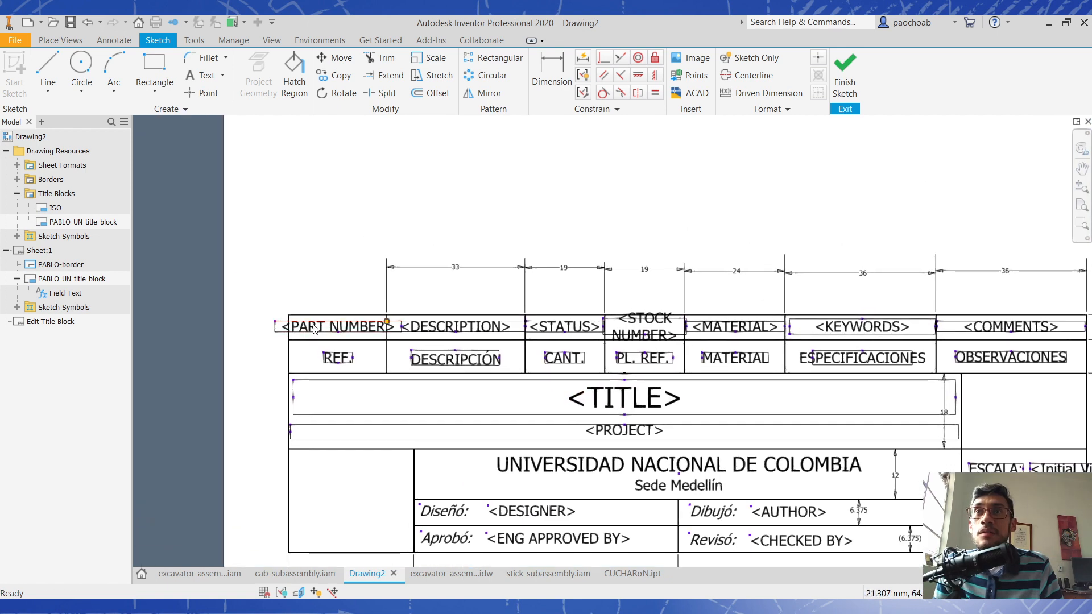
- Add a sketch text above the title block table that contains the STATUS property from Properties - Model
click(58, 41)
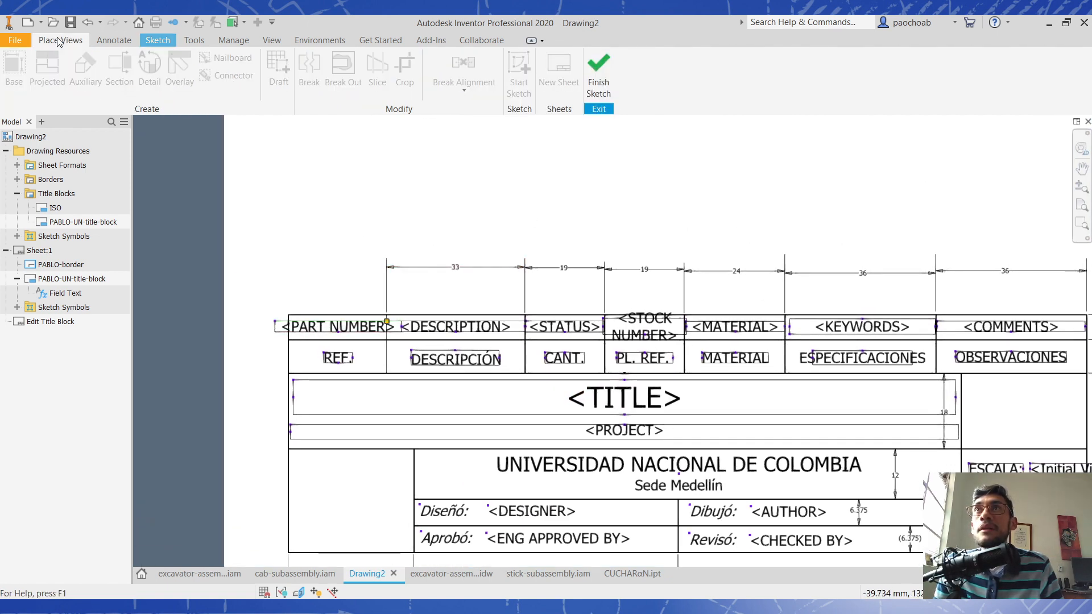
click(114, 41)
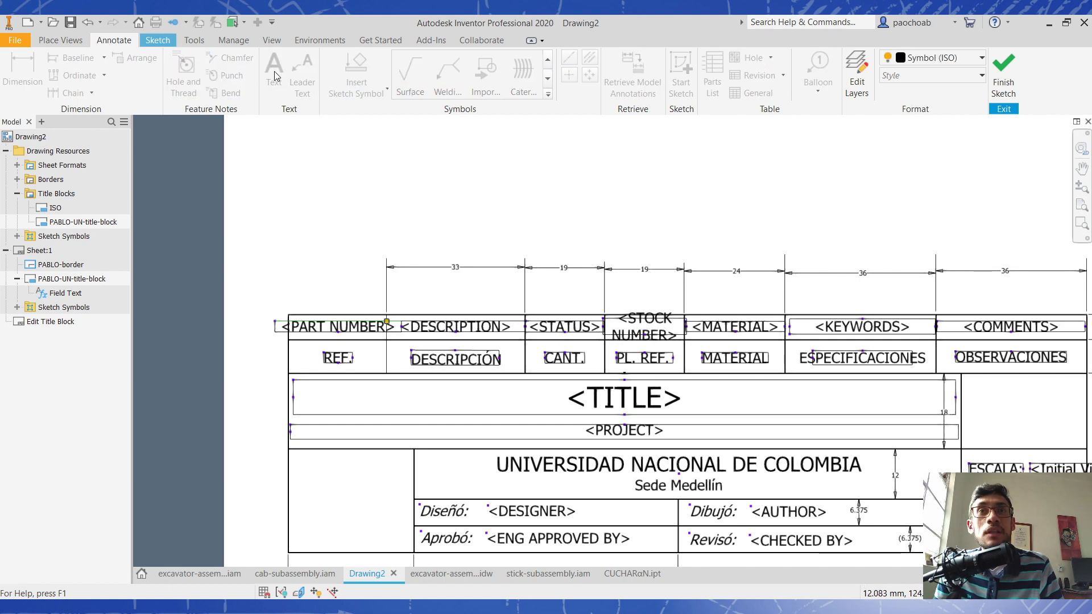
click(546, 220)
click(158, 41)
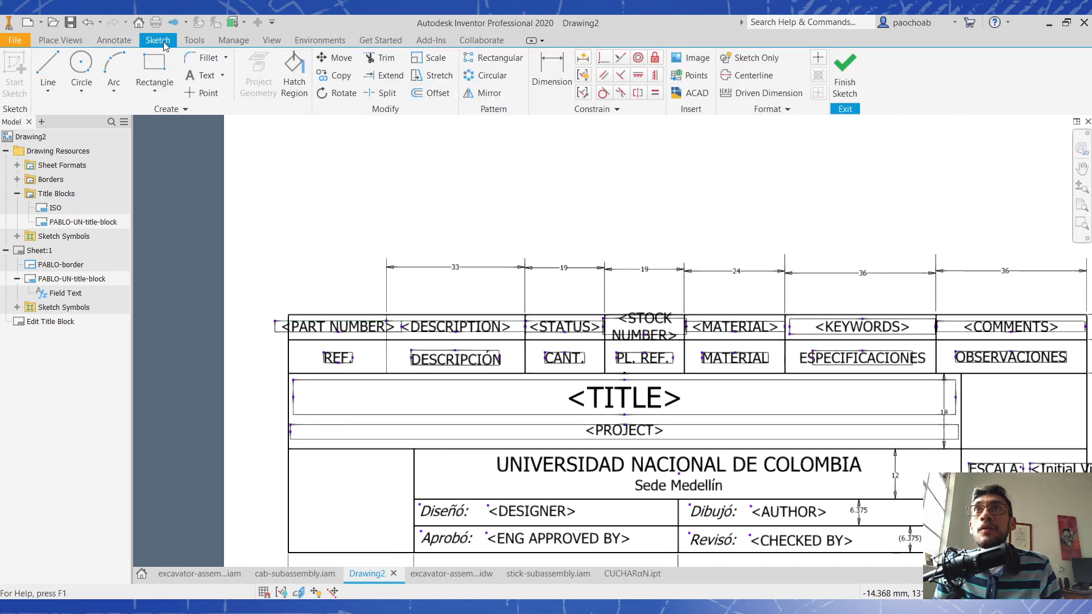
click(203, 75)
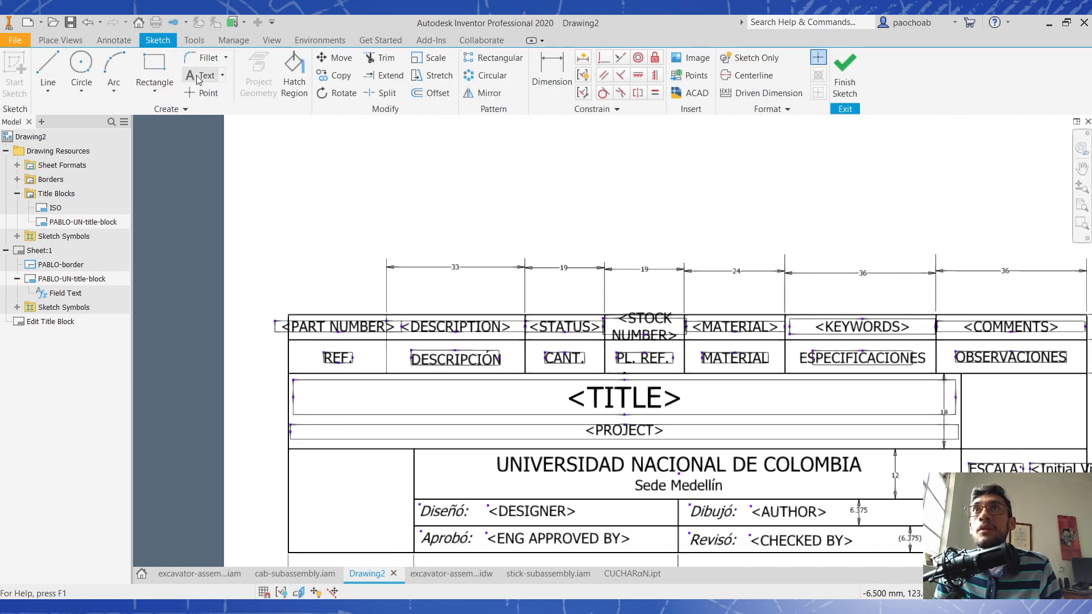
click(404, 212)
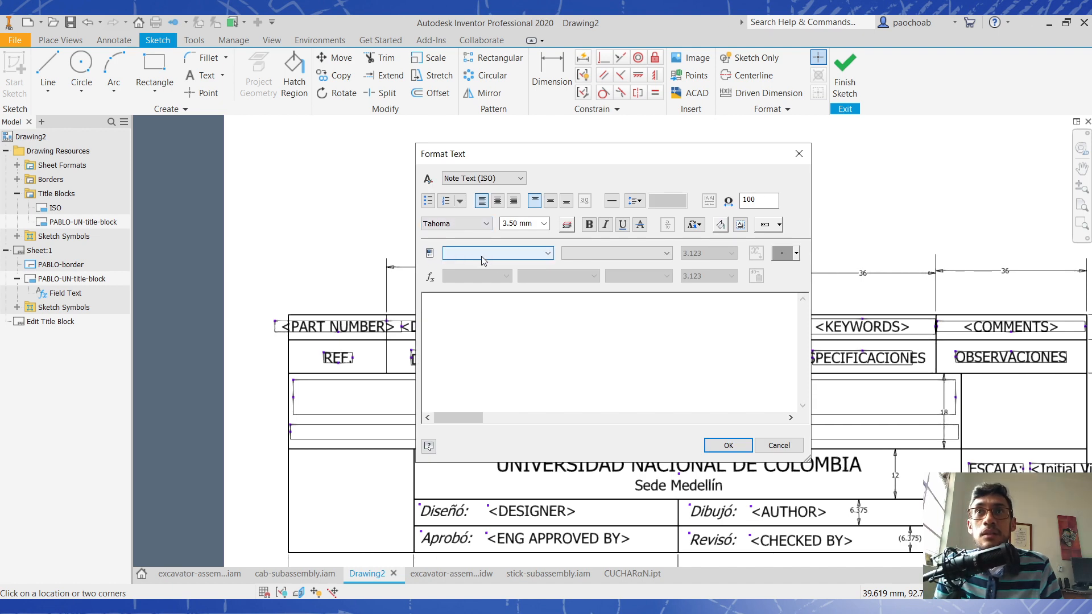
click(509, 254)
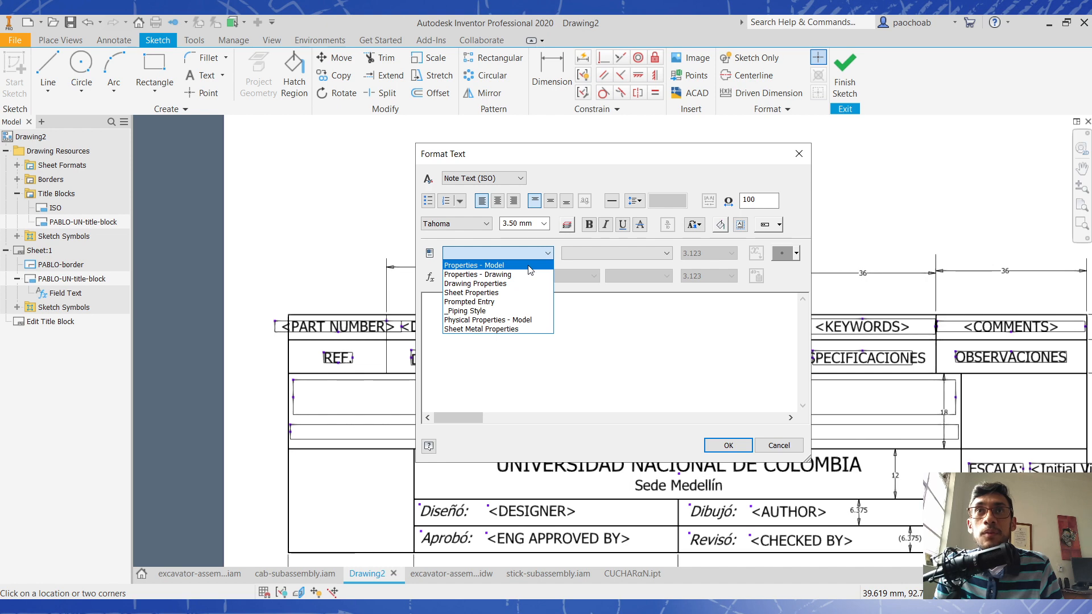
click(529, 266)
click(637, 253)
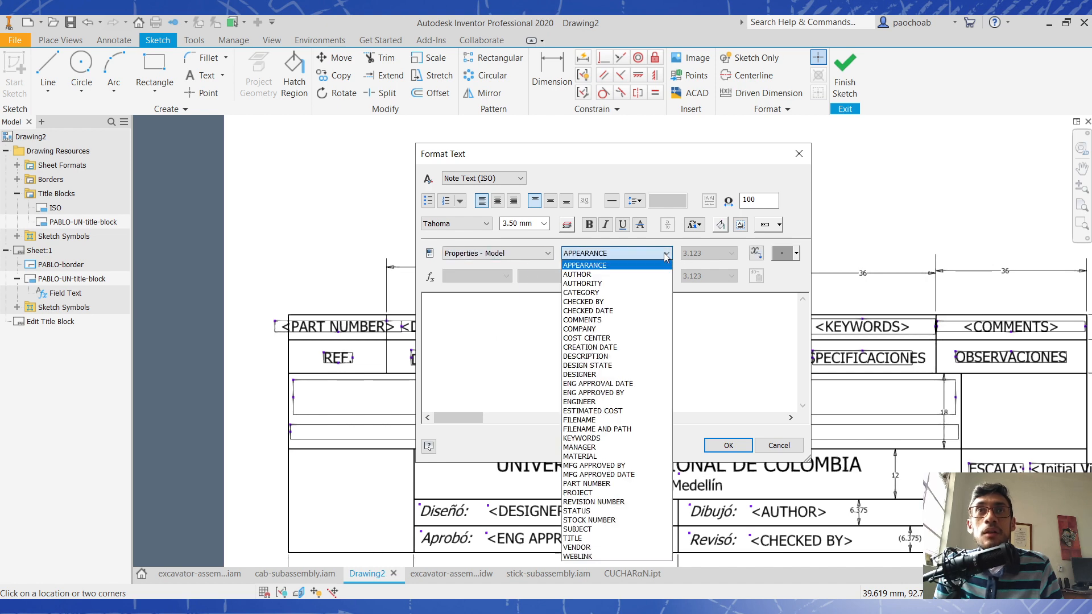
click(611, 511)
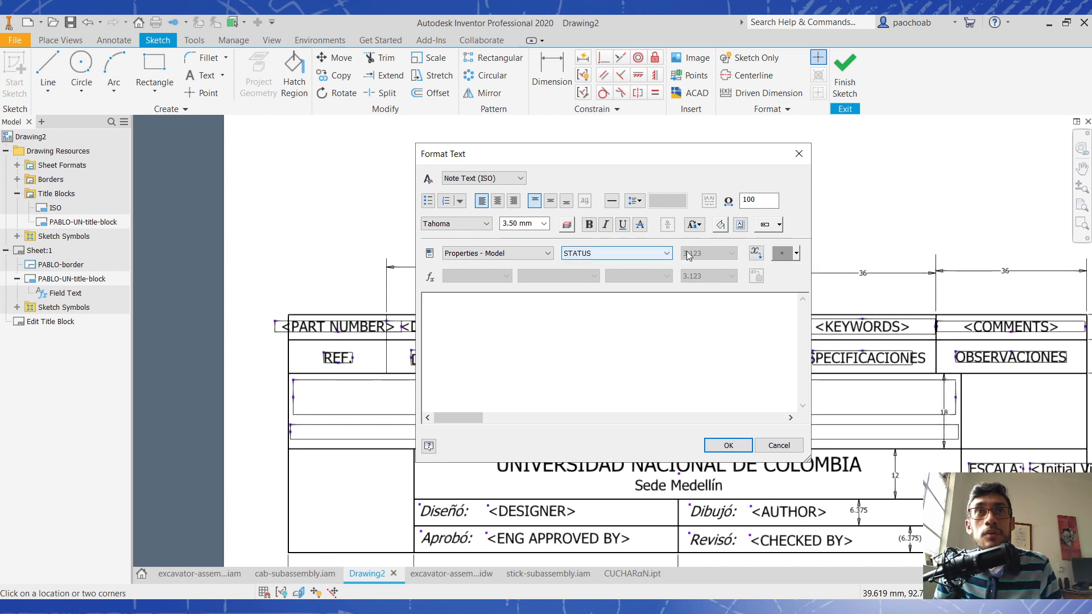
click(755, 253)
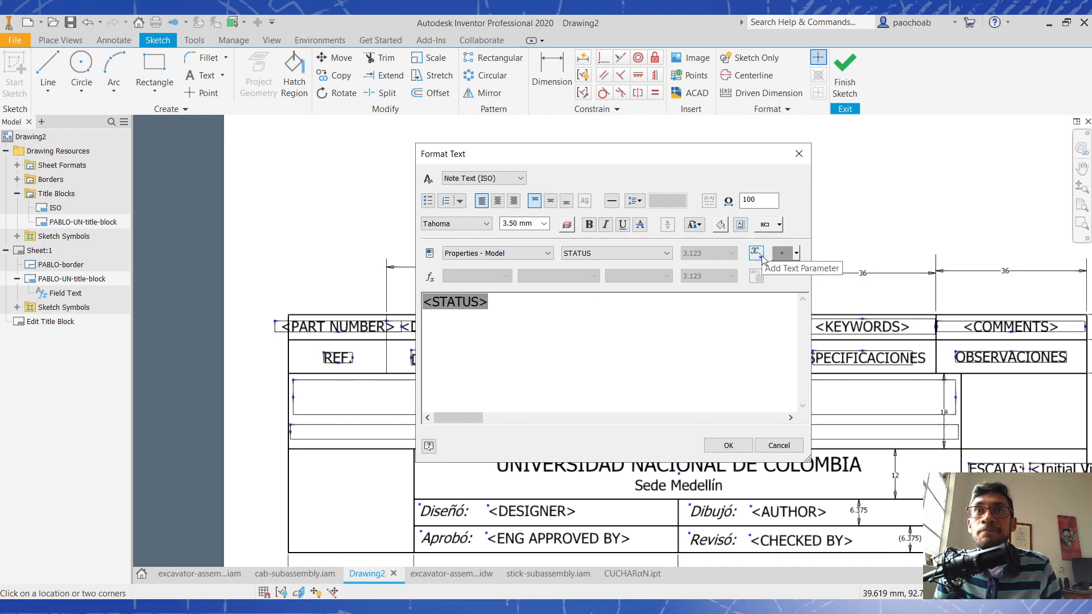
click(739, 446)
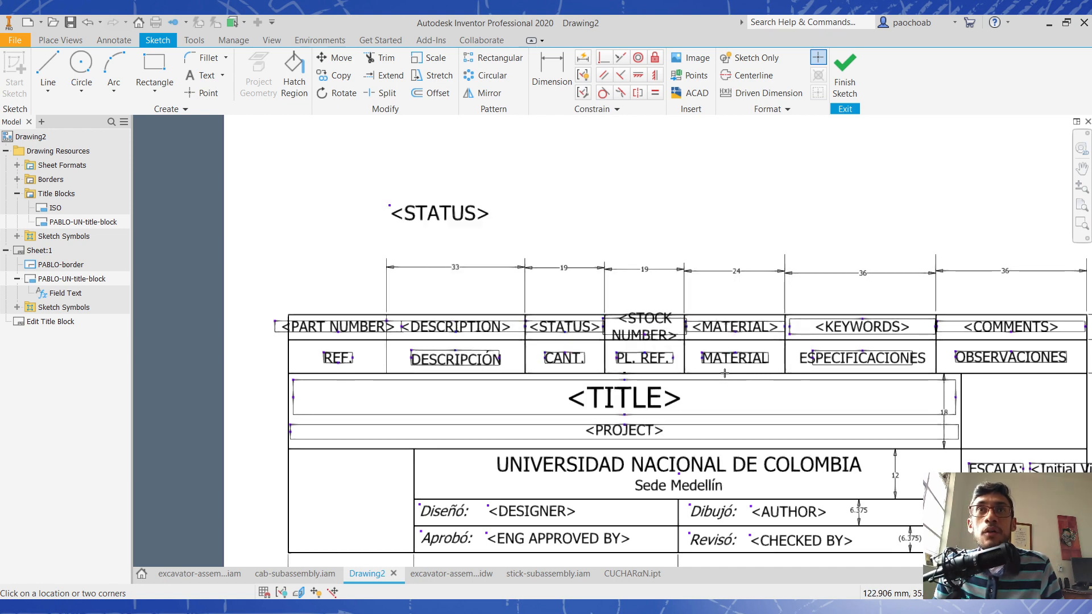
click(503, 235)
click(799, 153)
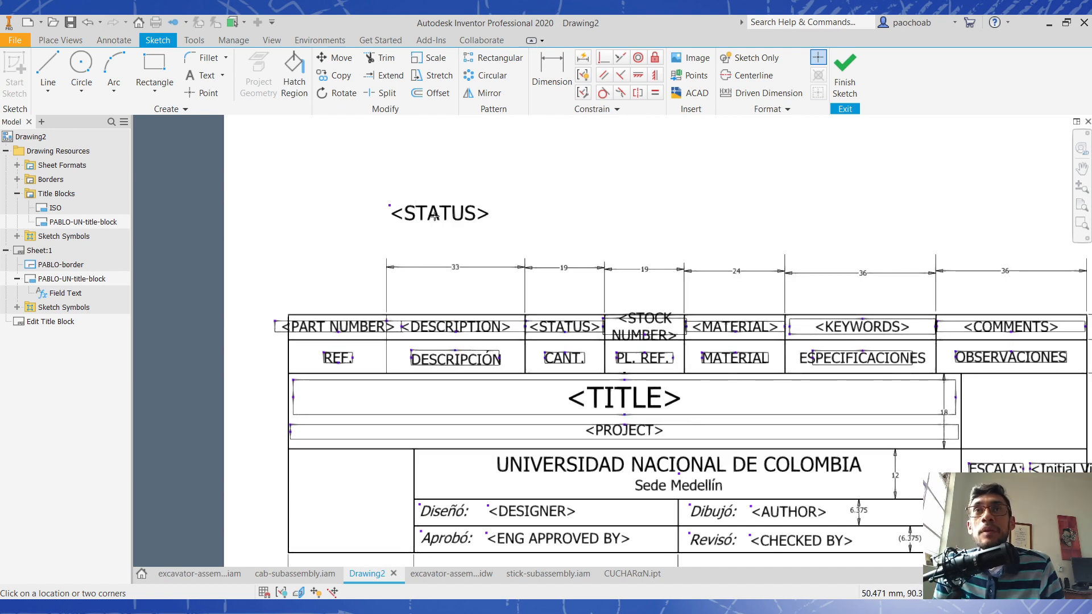
key(Escape)
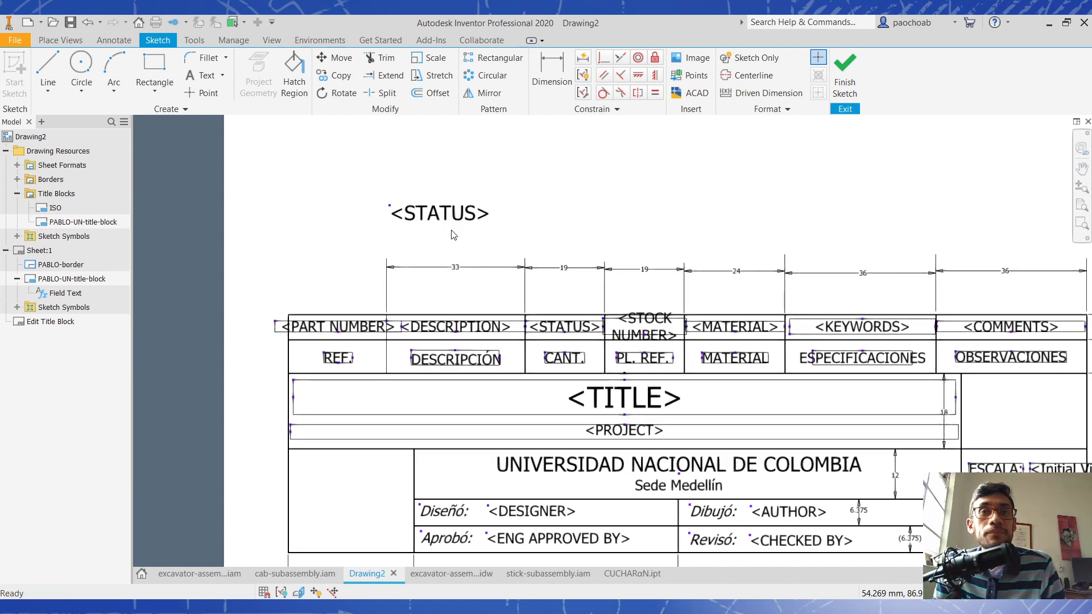
- Delete the sample STATUS text above the title block table and look over the existing property fields
click(447, 216)
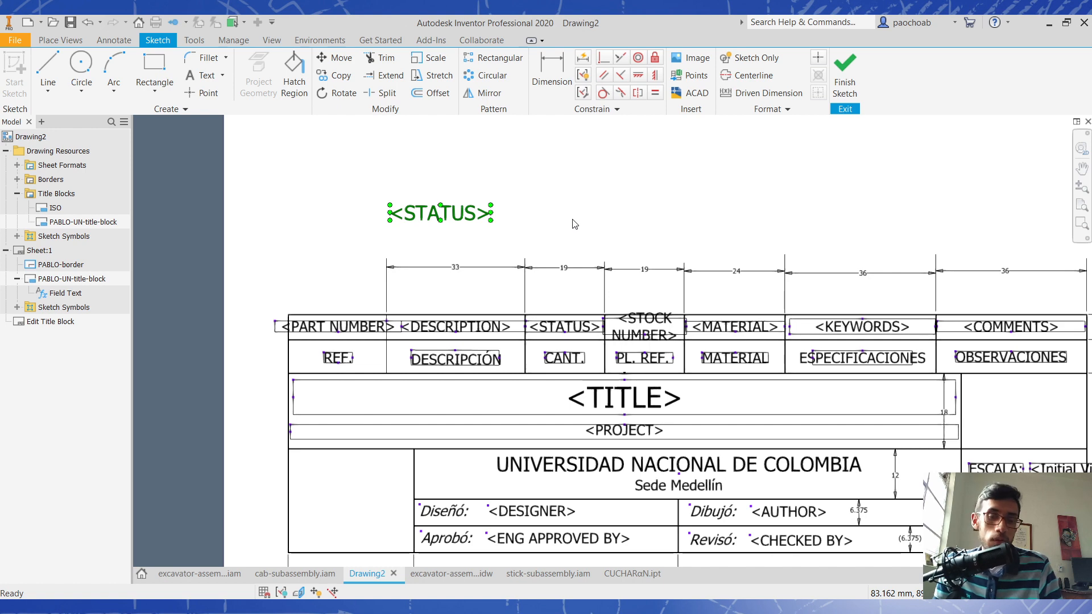
key(Delete)
mouse_move(595, 246)
middle_down()
mouse_move(541, 229)
mouse_move(546, 206)
middle_up()
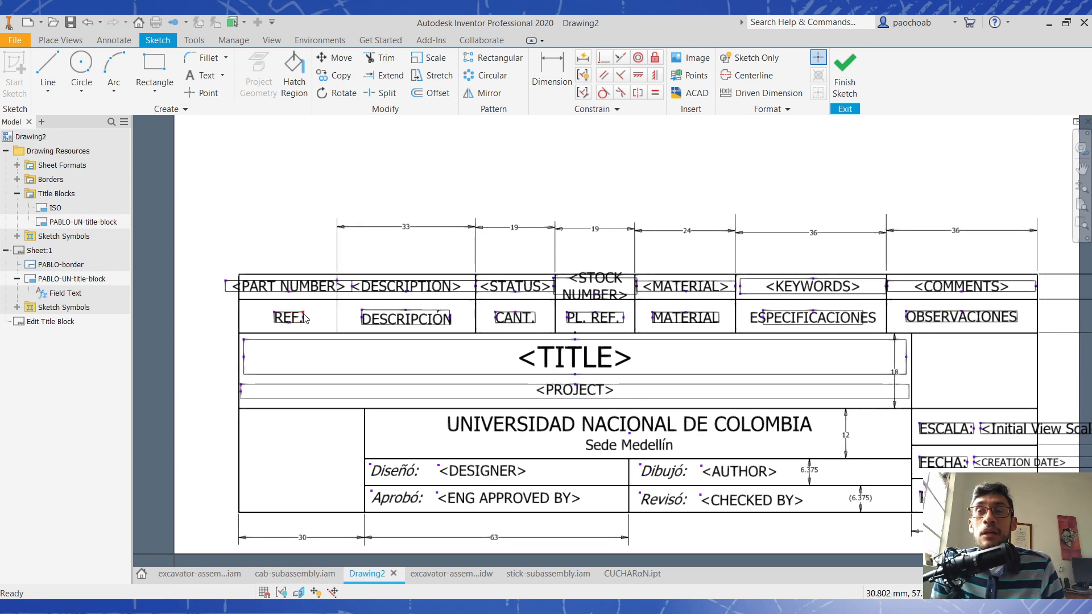
mouse_move(324, 336)
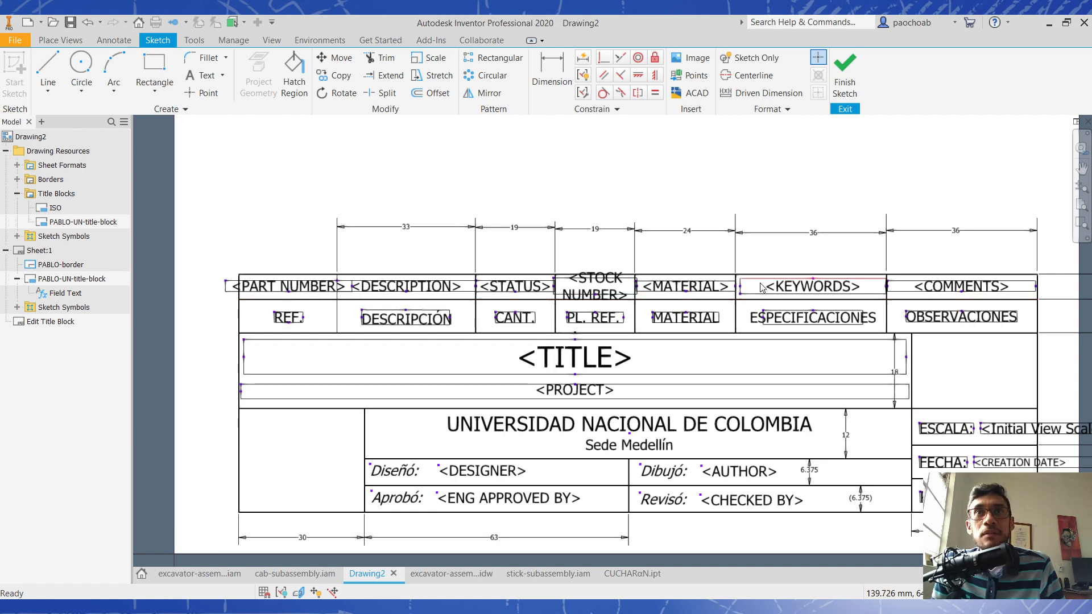
middle_drag(761, 288, 731, 265)
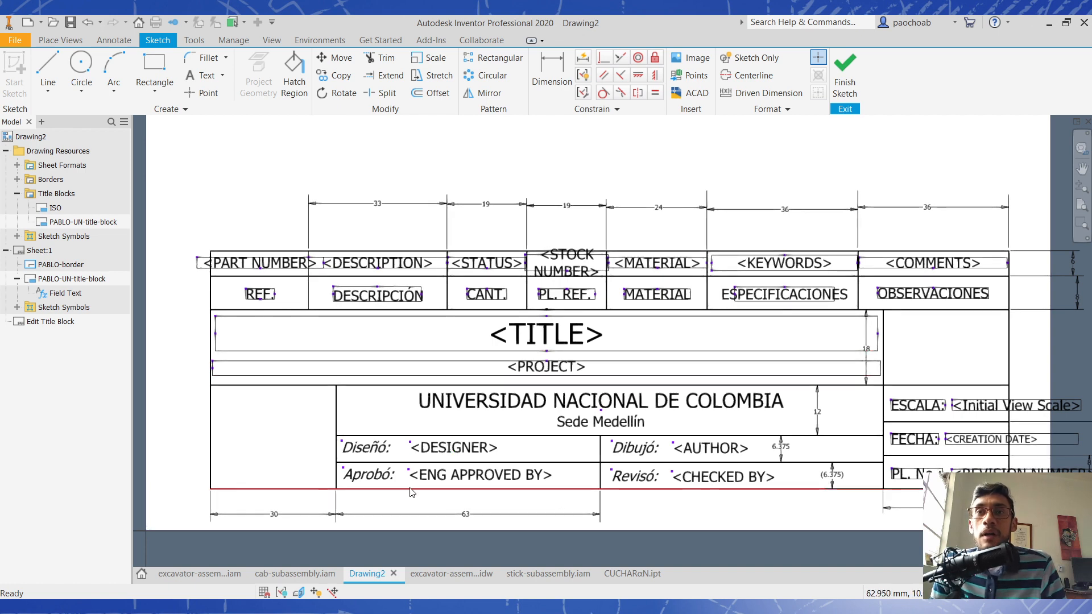
- Return to the excavator assembly, open its Bill of Materials and reposition the dialog over the model
click(217, 576)
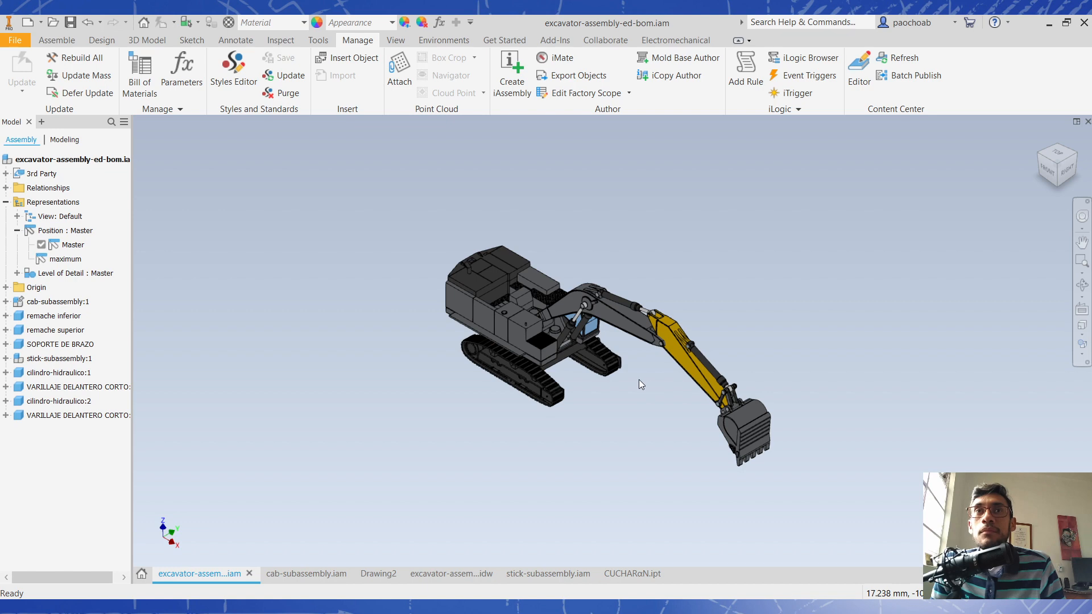
middle_drag(640, 380, 648, 390)
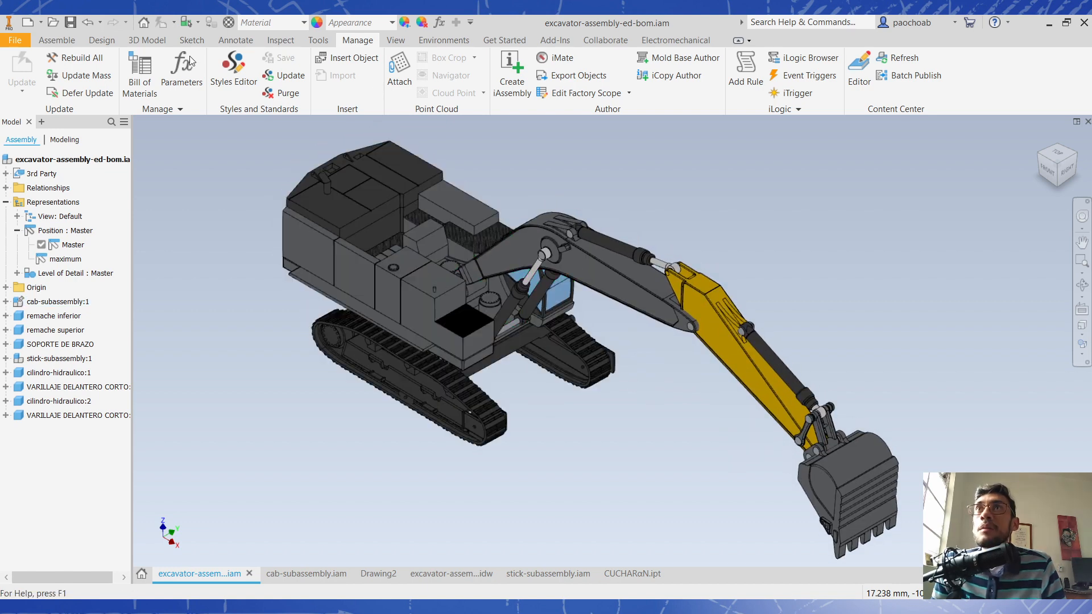
click(142, 82)
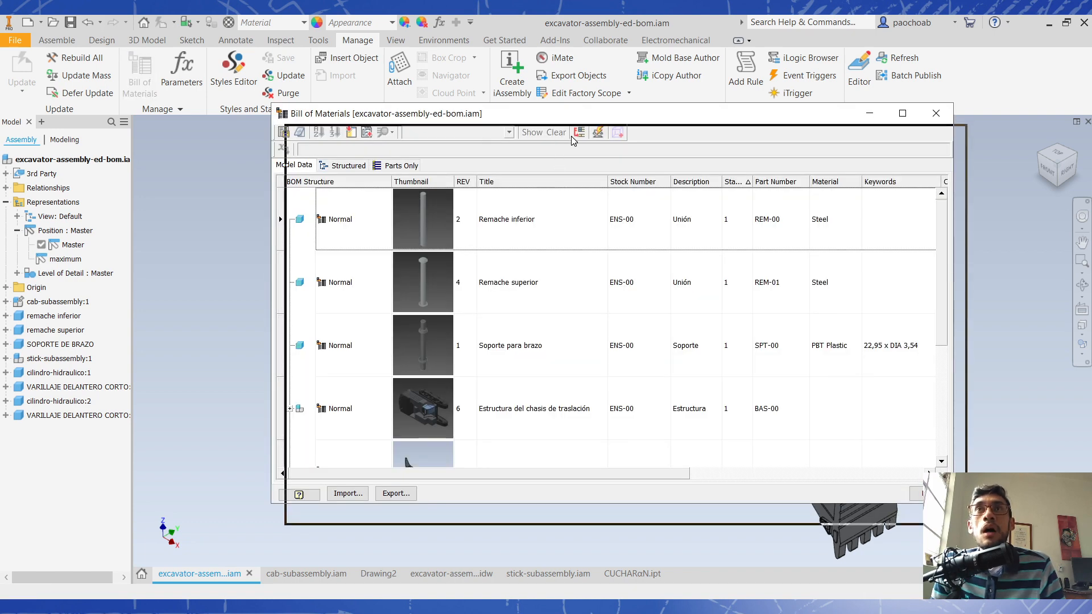
drag(563, 116, 577, 138)
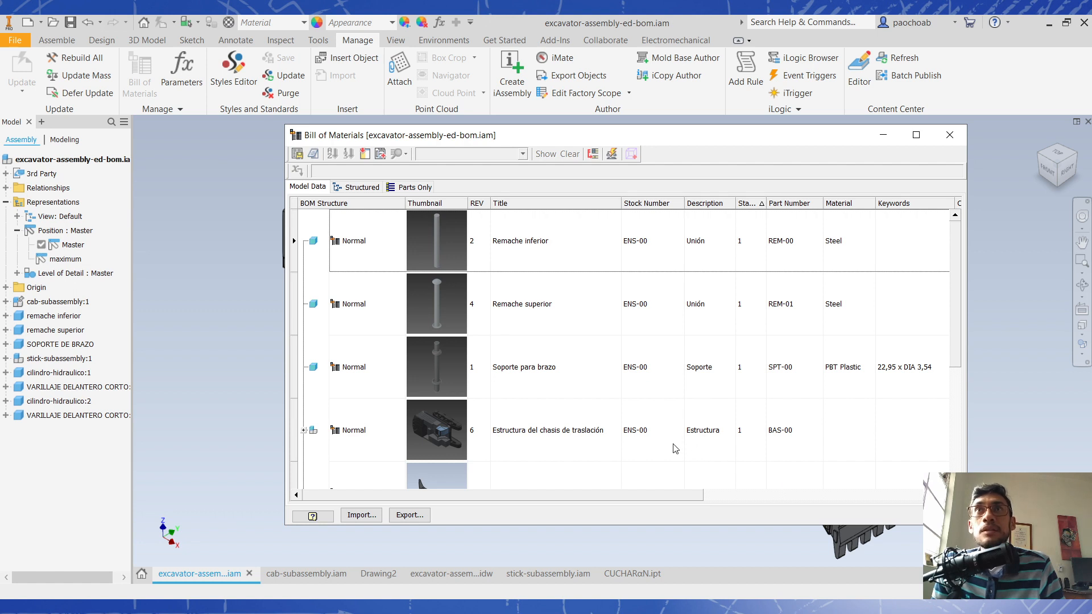
drag(616, 495, 591, 519)
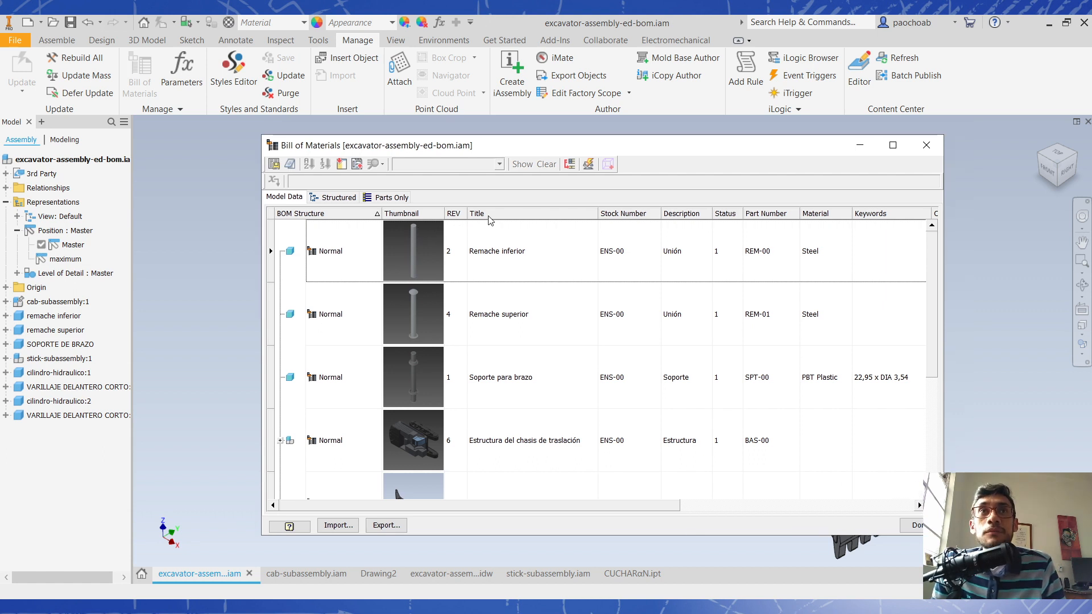
- Examine the Title entries of the components in the Model Data view, from Remache inferior to Estructura del chasis de traslación
click(535, 256)
click(626, 256)
click(536, 310)
click(555, 377)
click(546, 423)
scroll(535, 304, down, 1)
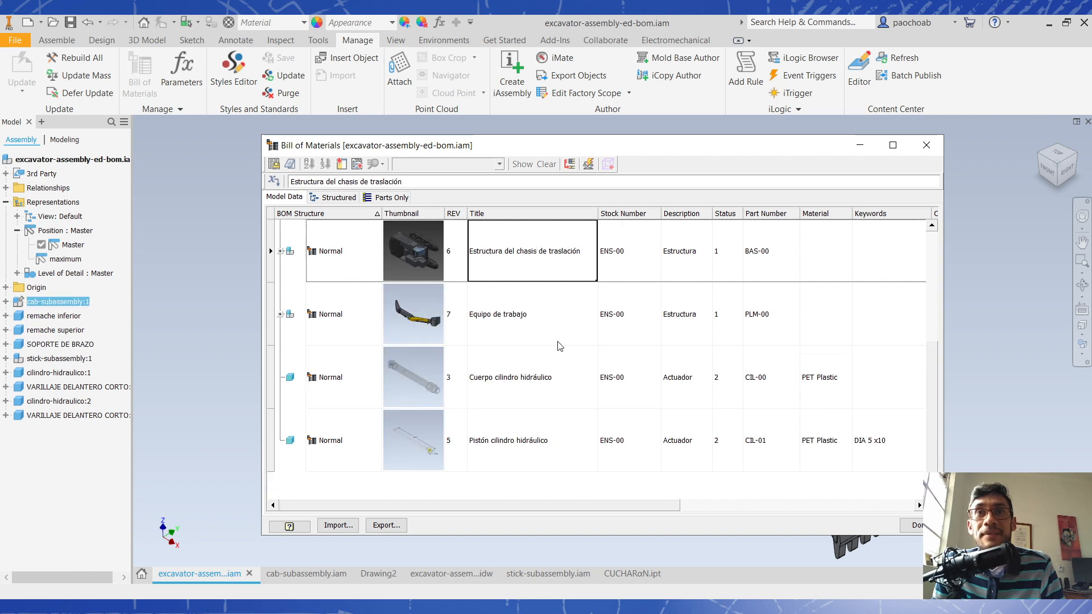
scroll(560, 346, up, 1)
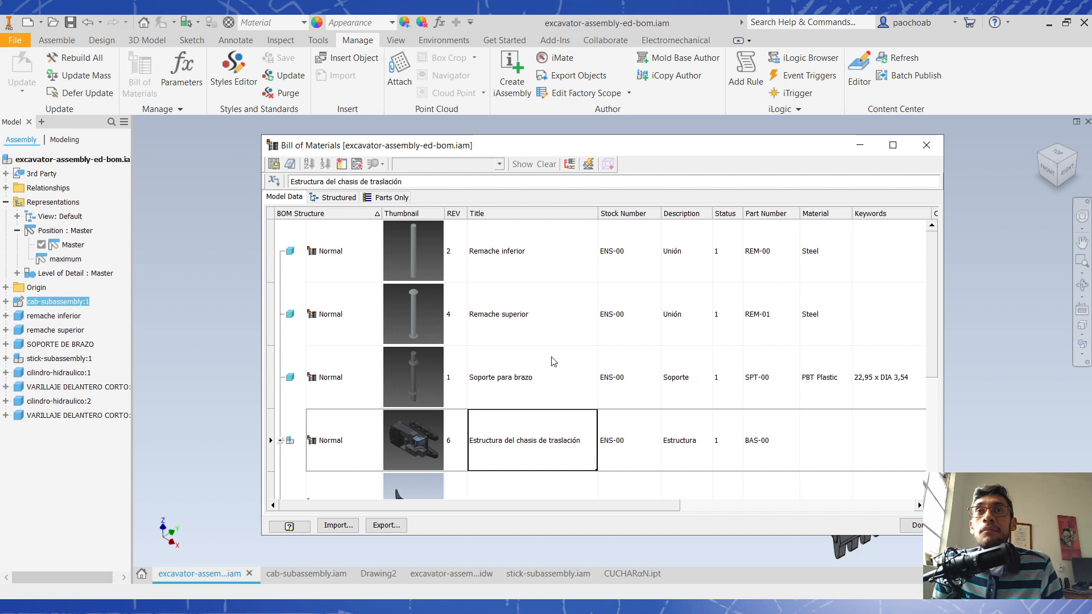
click(550, 367)
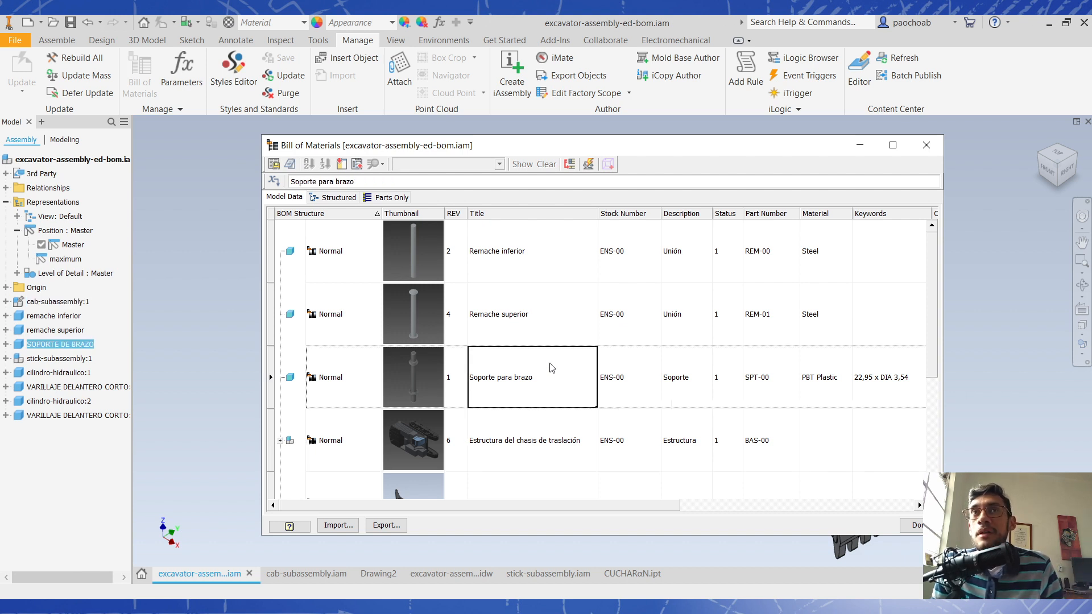
click(504, 324)
click(517, 255)
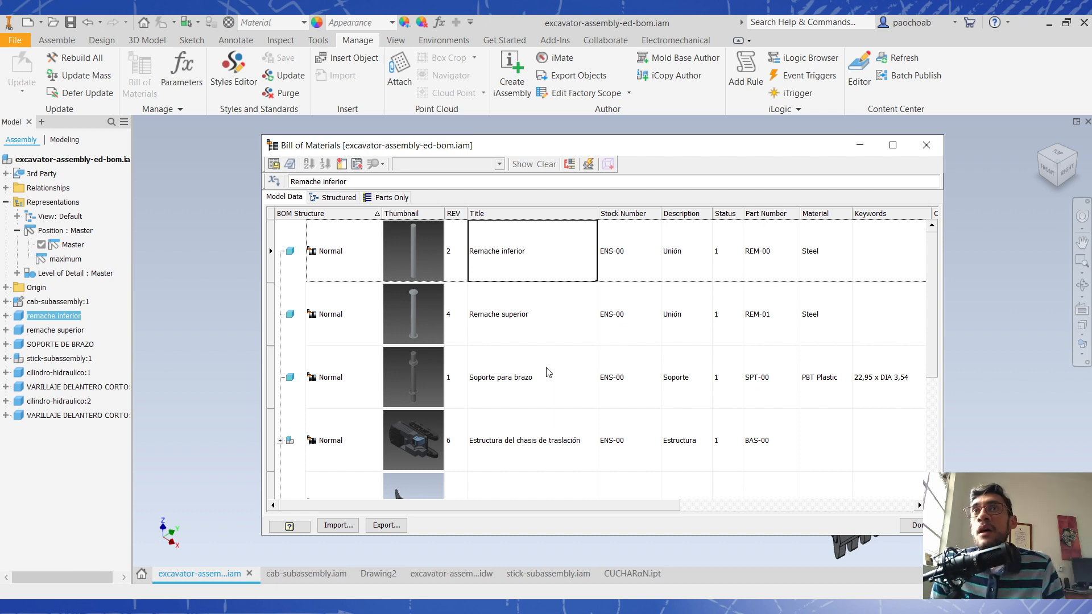
- Examine the BOM structure options available for Remache inferior and Remache superior without changing either component
click(345, 263)
click(351, 261)
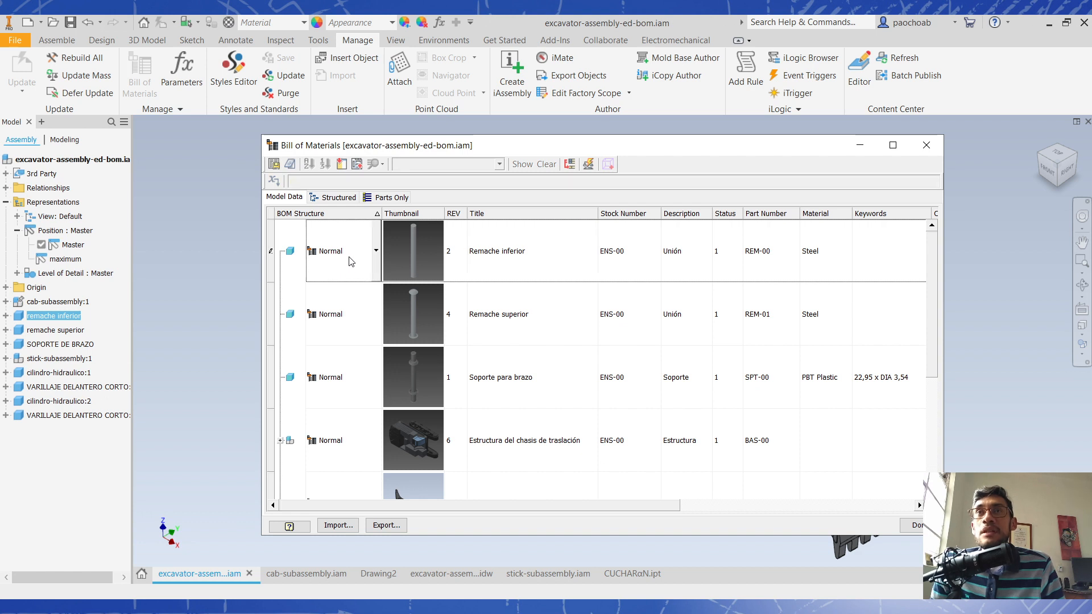
click(376, 251)
click(377, 251)
click(371, 297)
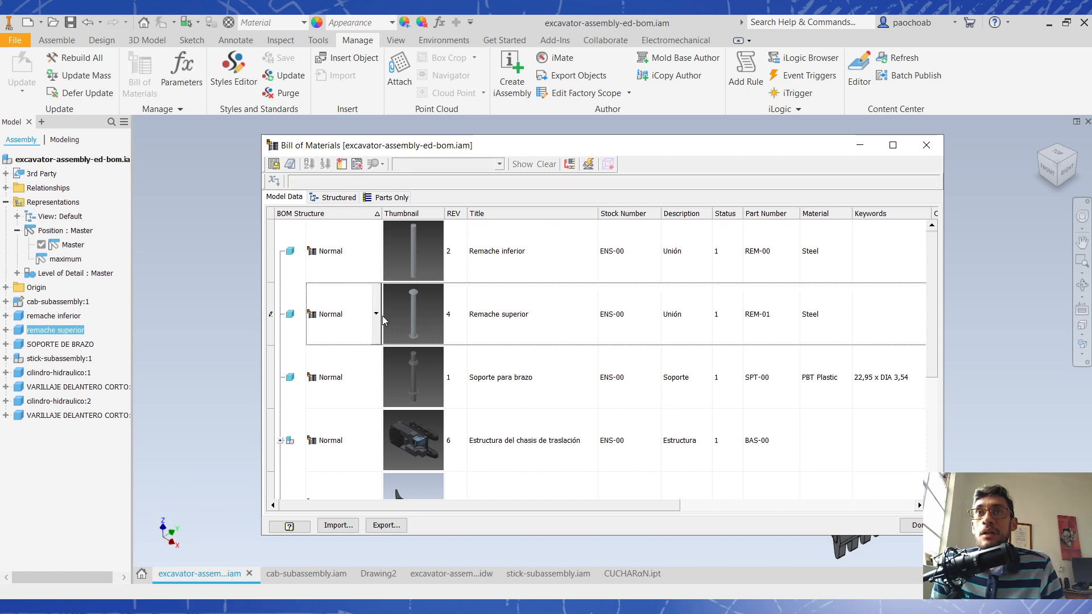
click(378, 314)
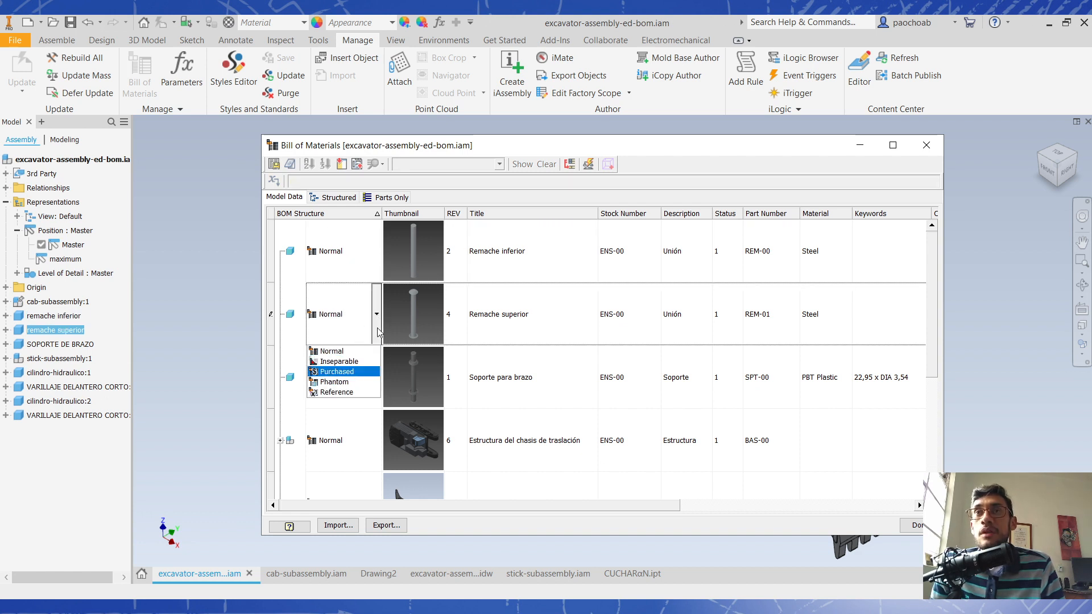
click(375, 317)
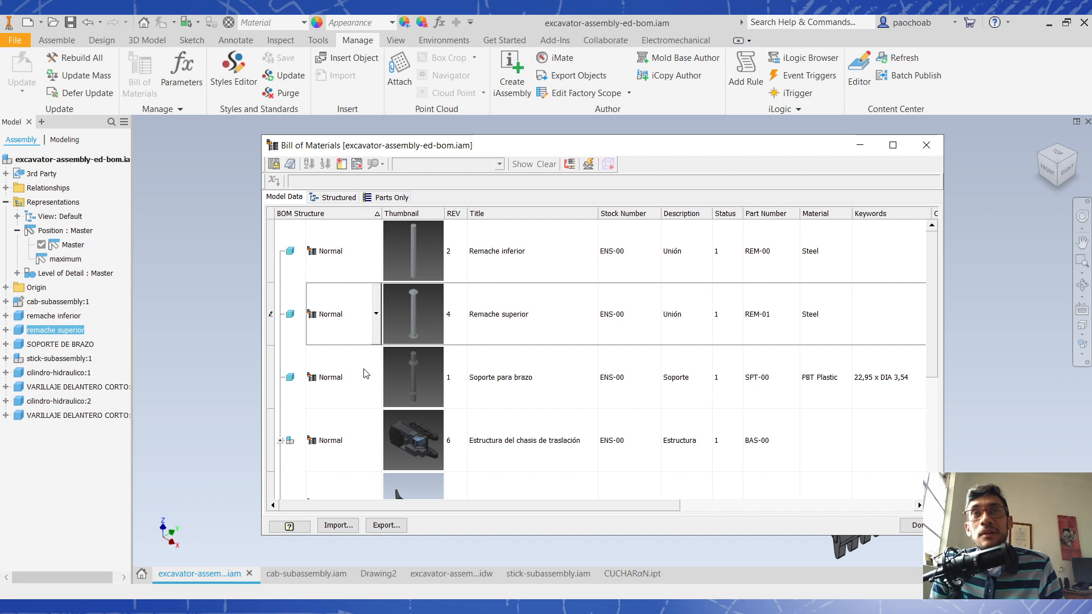
- Sort the rows by Title in descending order, and widen the dialog while narrowing the Keywords, Author and Eng. Approved By columns
click(514, 217)
click(514, 216)
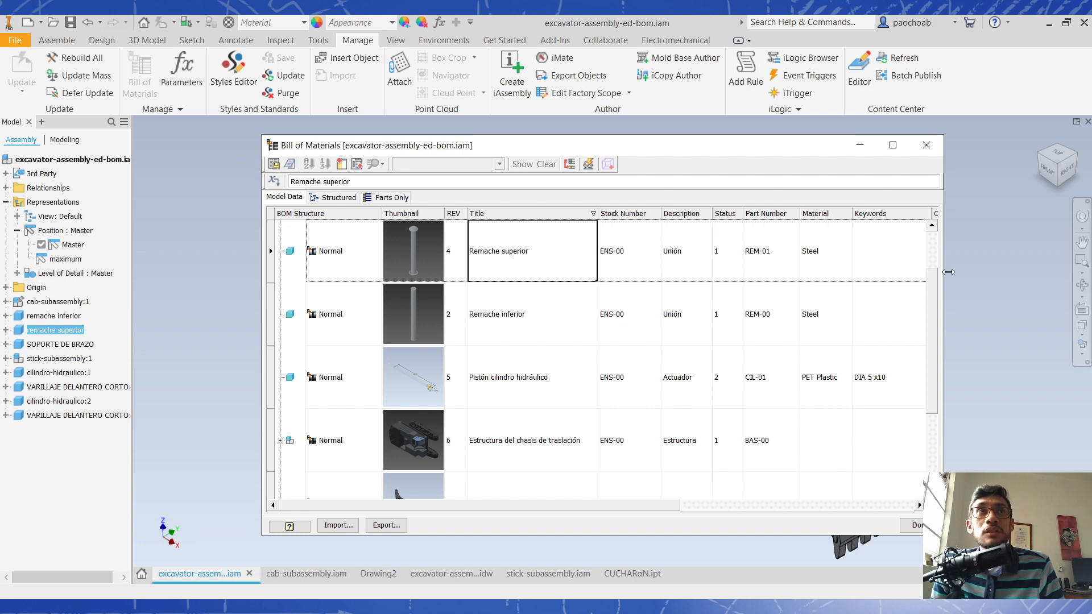
drag(944, 267, 1064, 266)
drag(704, 142, 632, 141)
drag(858, 210, 813, 212)
drag(915, 210, 892, 212)
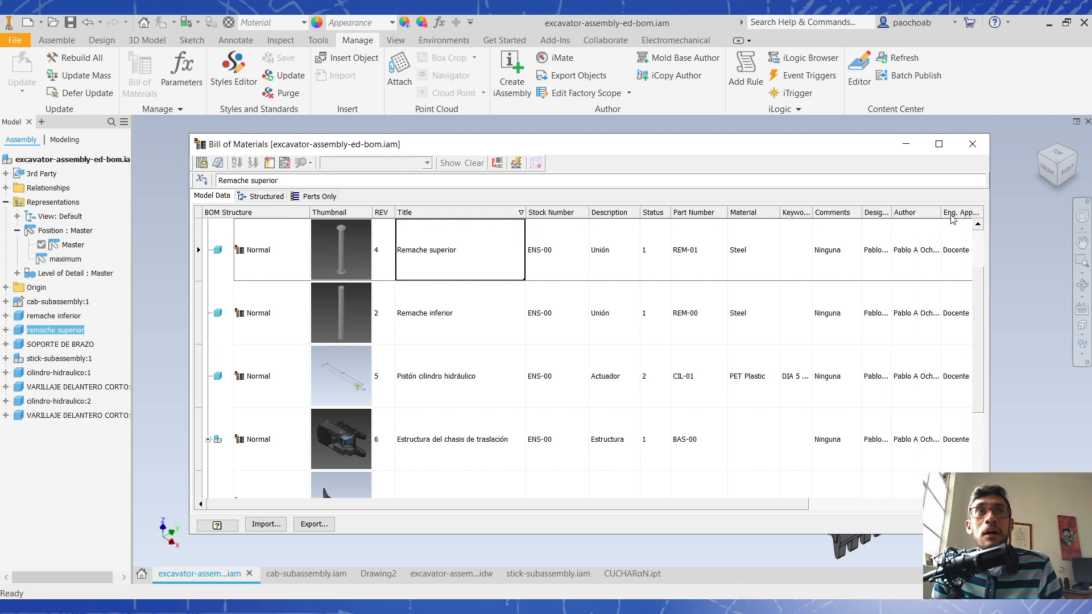
click(944, 214)
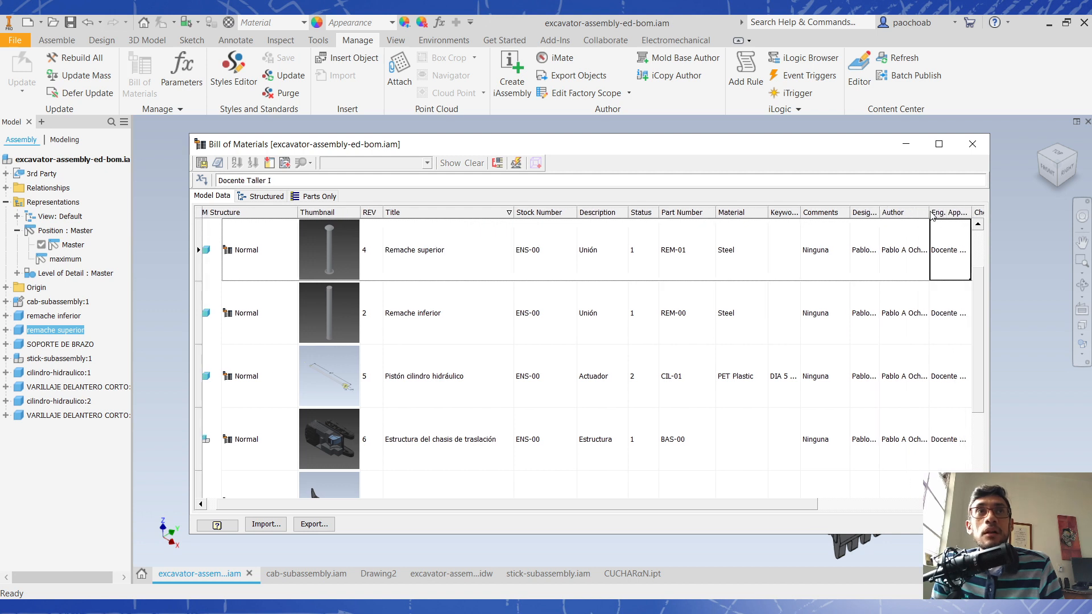
mouse_move(928, 212)
mouse_down()
mouse_move(907, 212)
mouse_move(936, 212)
mouse_up()
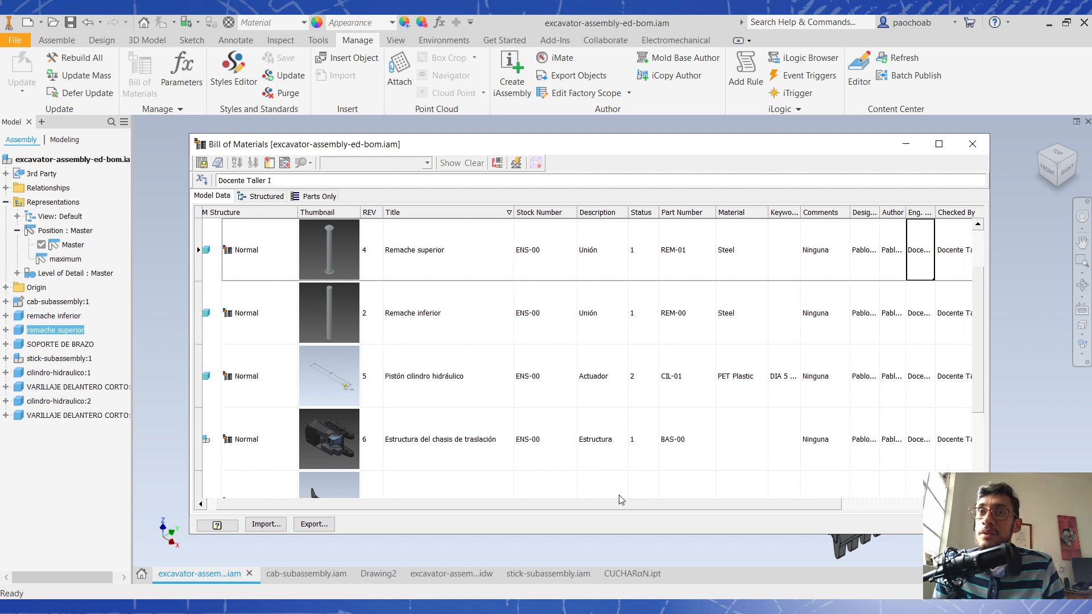
- Switch to Drawing2 and place the Bill of Materials dialog below the title block's property table so both are readable
click(375, 576)
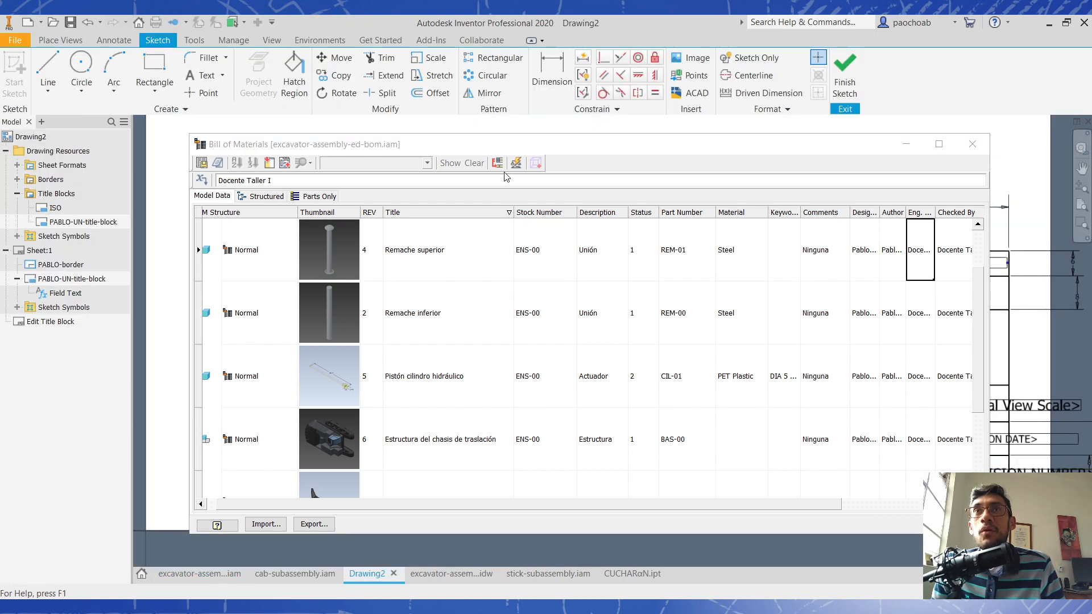
mouse_move(595, 152)
mouse_down()
mouse_move(609, 289)
mouse_move(595, 351)
mouse_move(620, 385)
mouse_up()
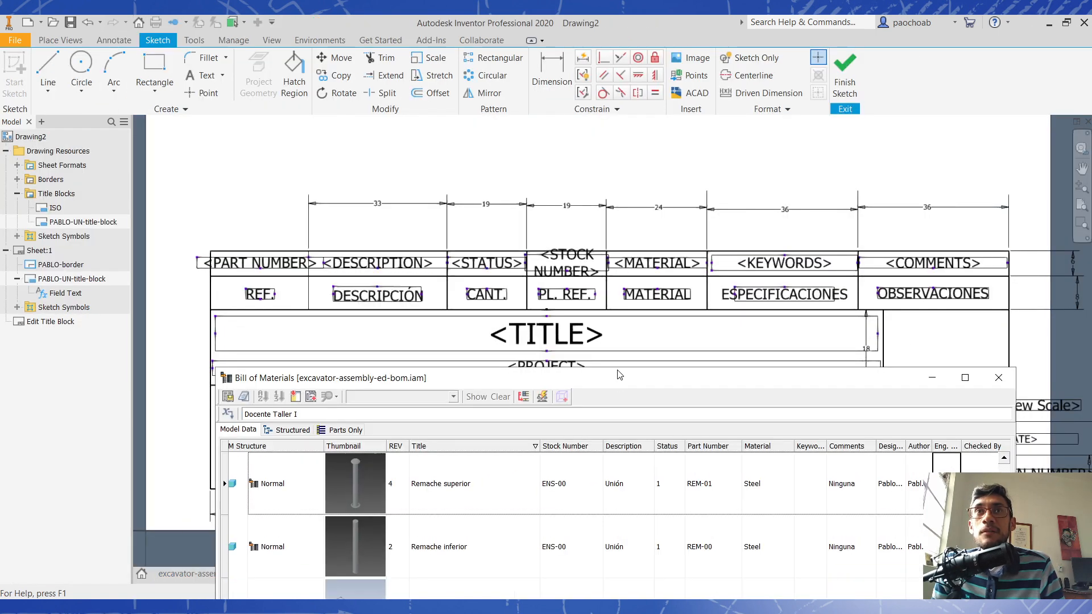
scroll(585, 277, up, 3)
scroll(578, 277, down, 4)
middle_drag(574, 270, 591, 197)
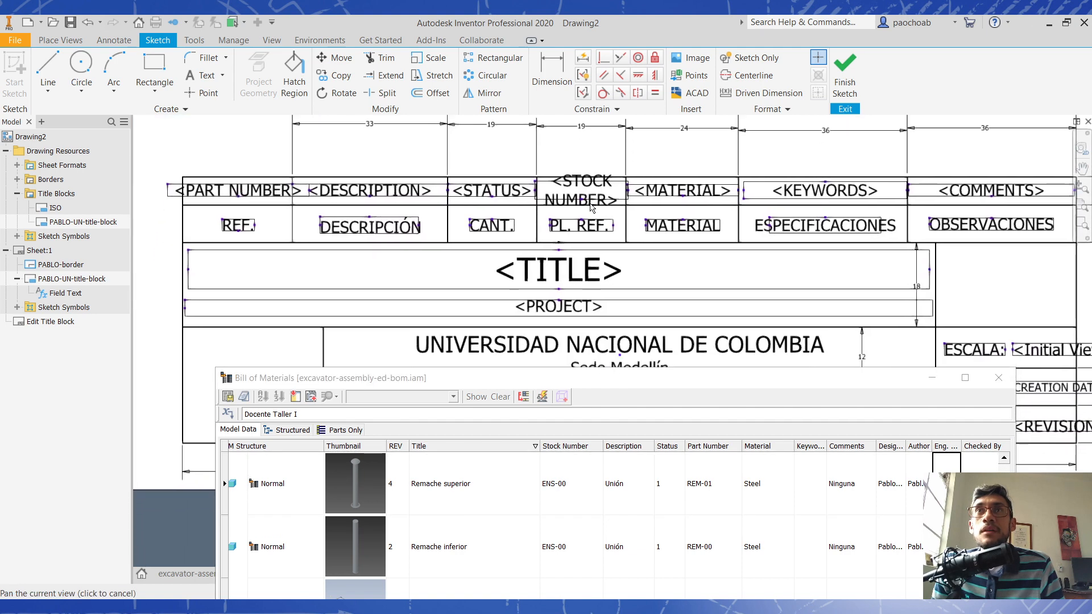
drag(658, 380, 636, 292)
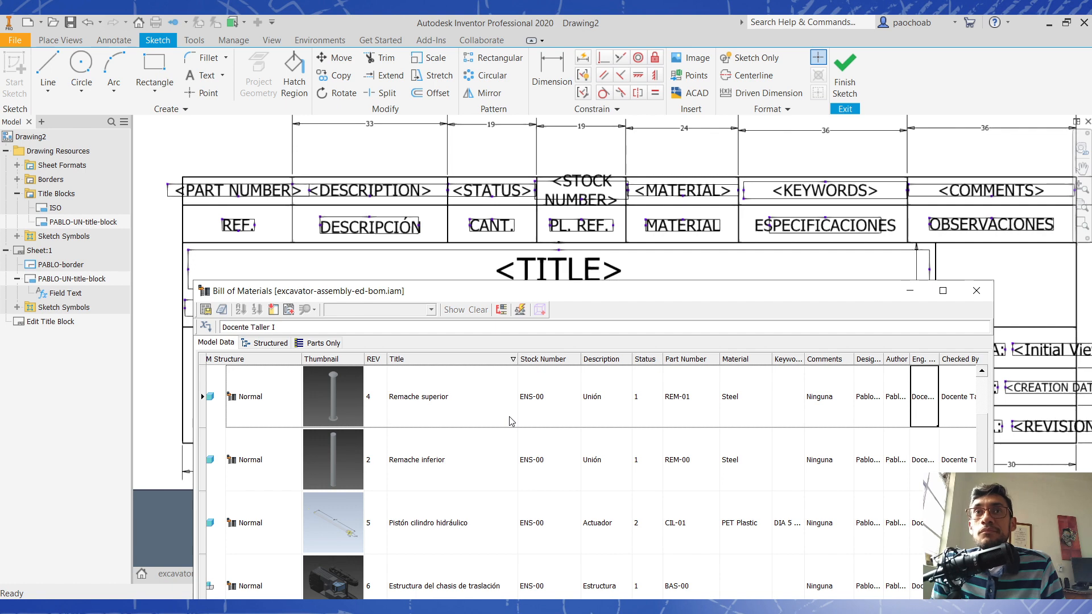
- Match the title block's PART NUMBER field to the Part Number column and sort the BOM rows by it in descending order
click(223, 199)
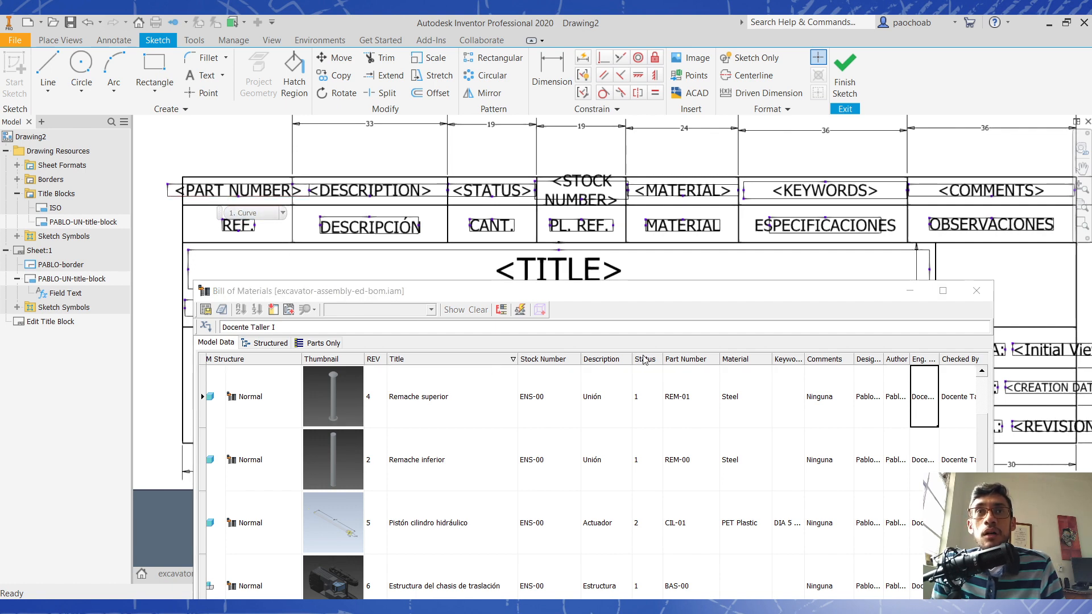
click(686, 360)
click(685, 359)
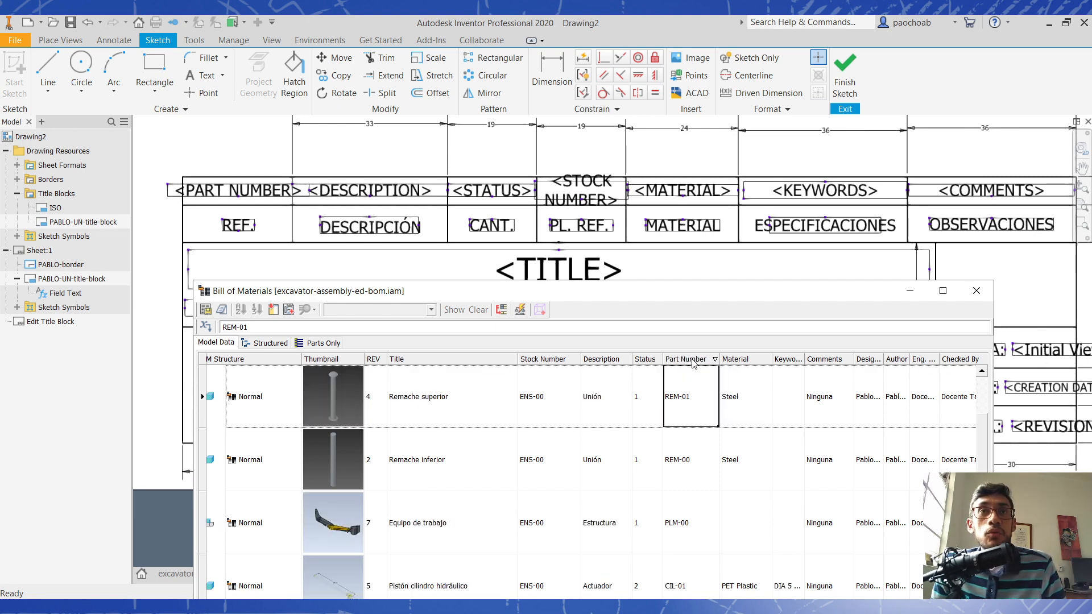
click(693, 360)
click(693, 360)
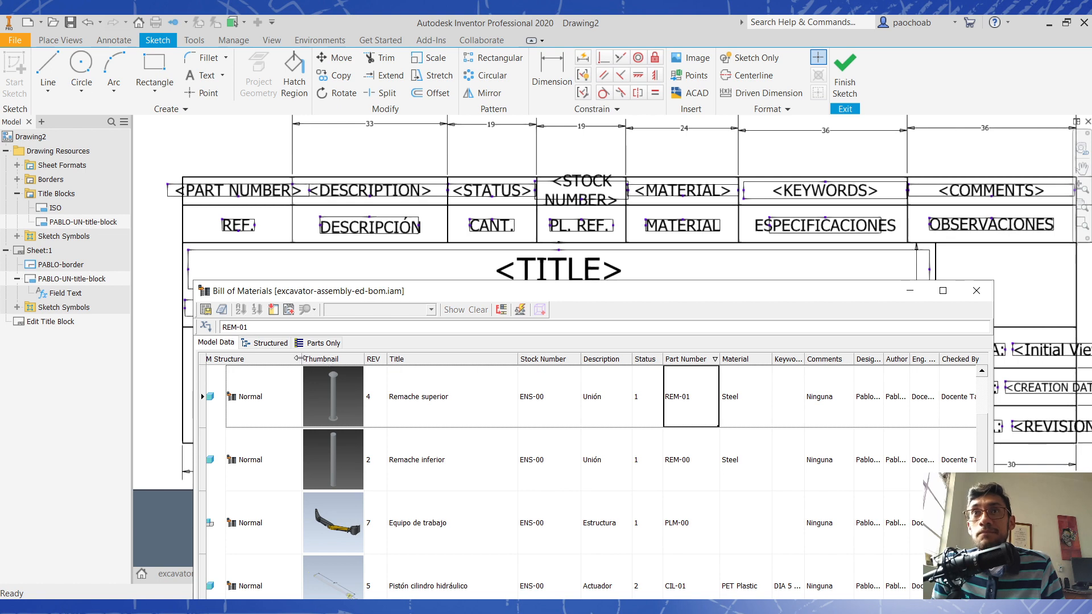
- Add the Item QTY column between Keywords and Comments in the Model Data view
click(274, 310)
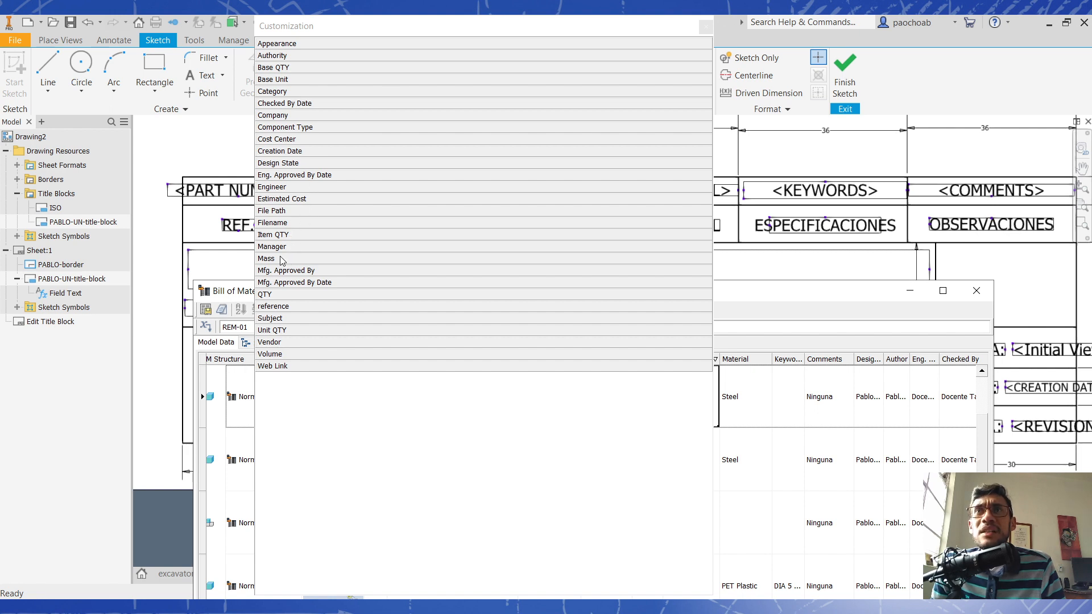
drag(284, 239, 805, 364)
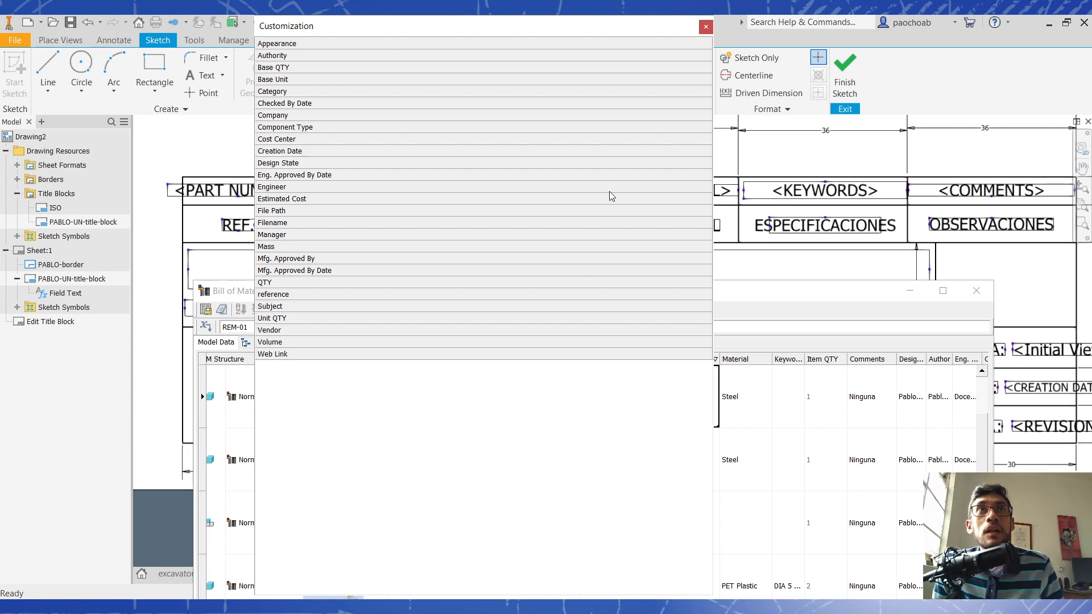
click(705, 26)
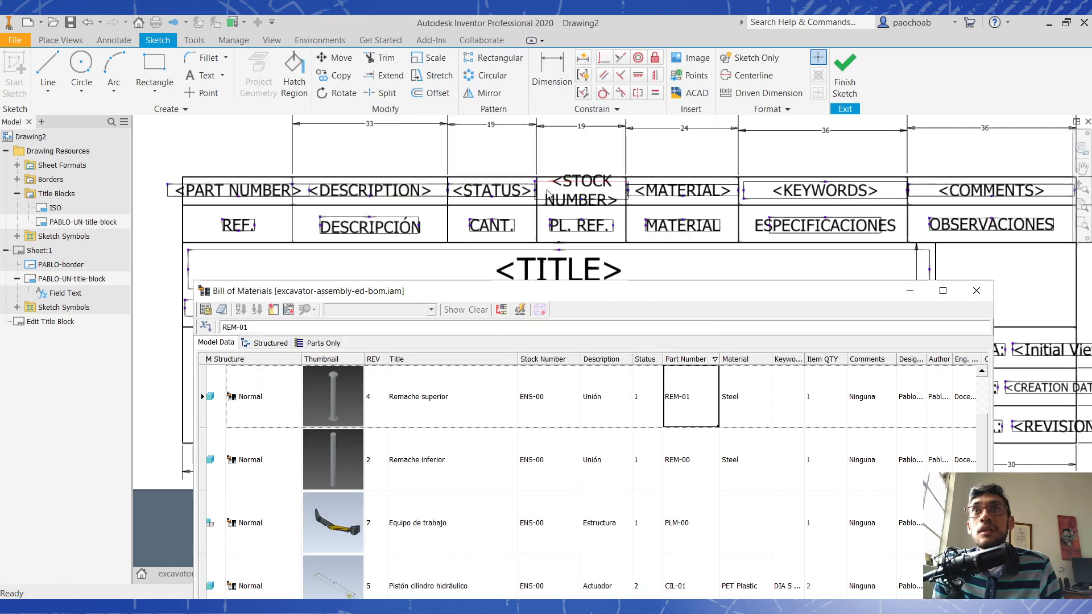
click(274, 311)
drag(364, 258, 623, 291)
click(704, 29)
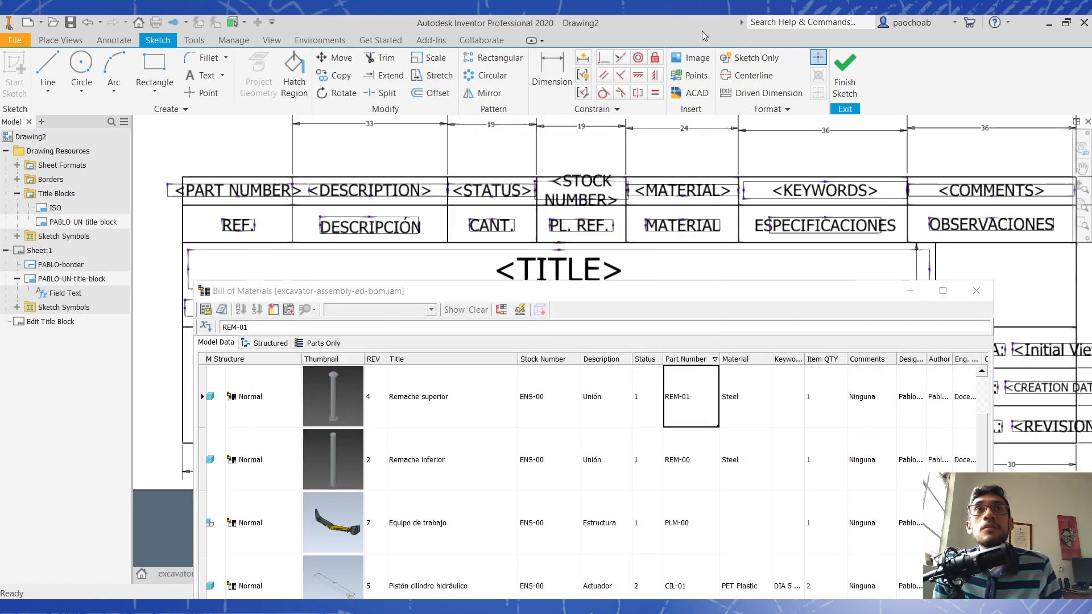
- Sort the rows by Item QTY in ascending order and remove that column from the Model Data view
right_click(814, 363)
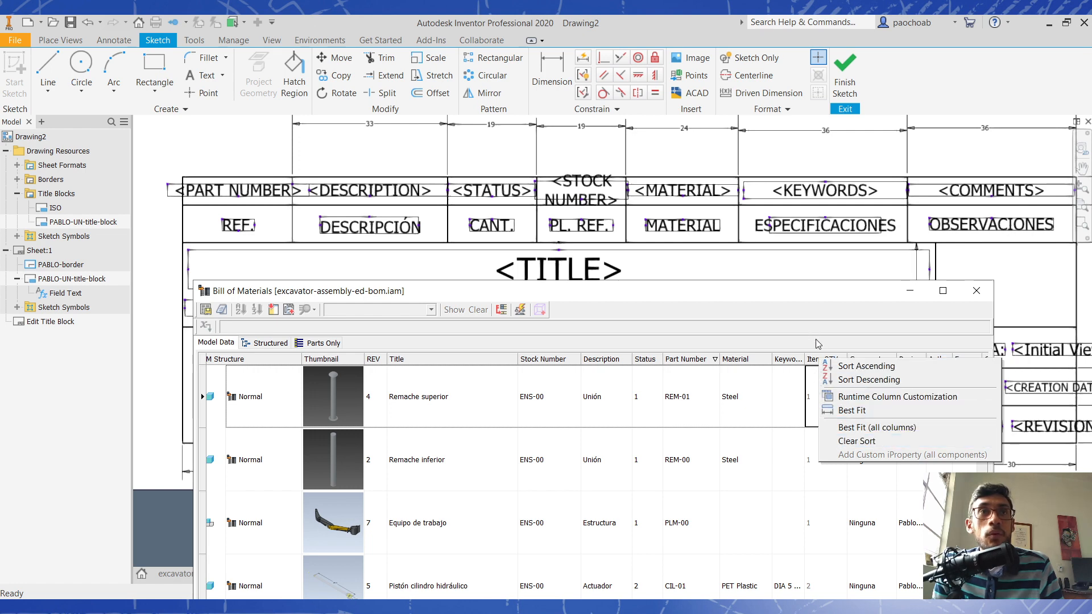
click(820, 365)
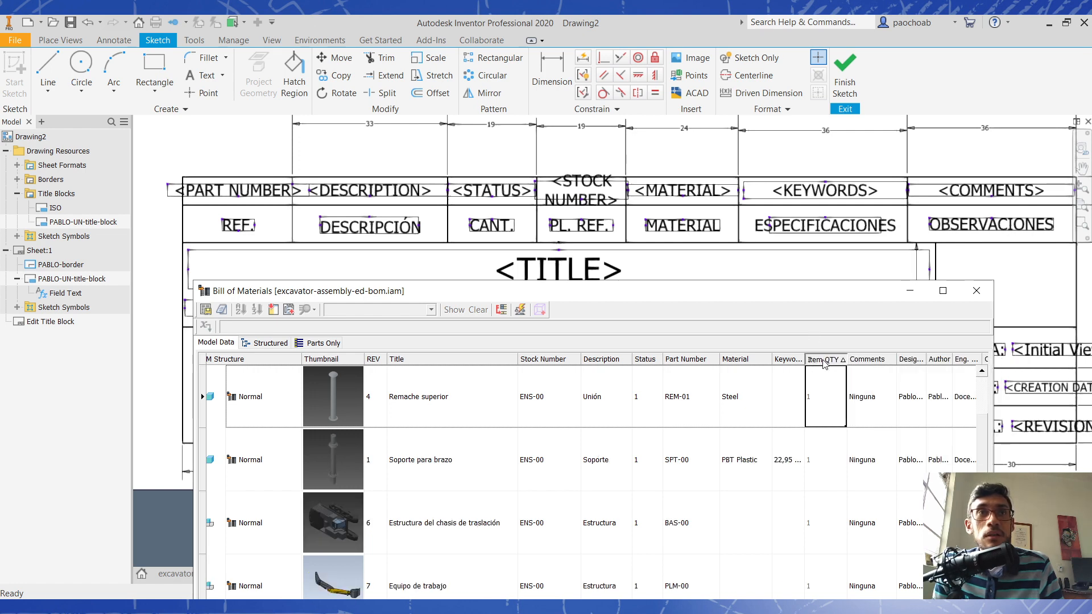
drag(823, 363, 801, 317)
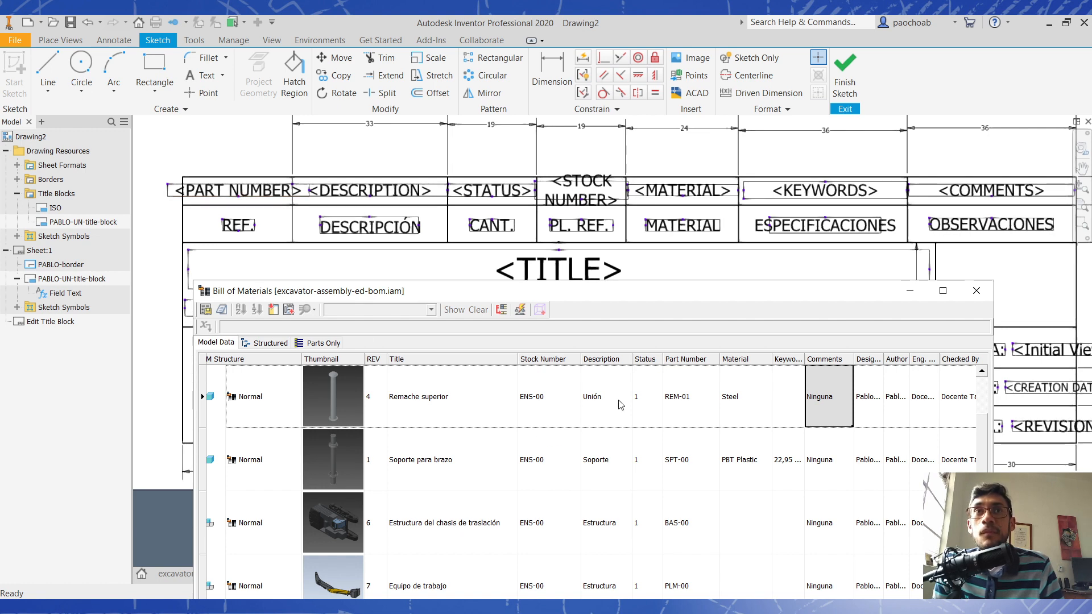
- Reorder the BOM columns so Part Number, Description, Status and Stock Number follow Title in that order, matching the title block
drag(688, 360, 389, 361)
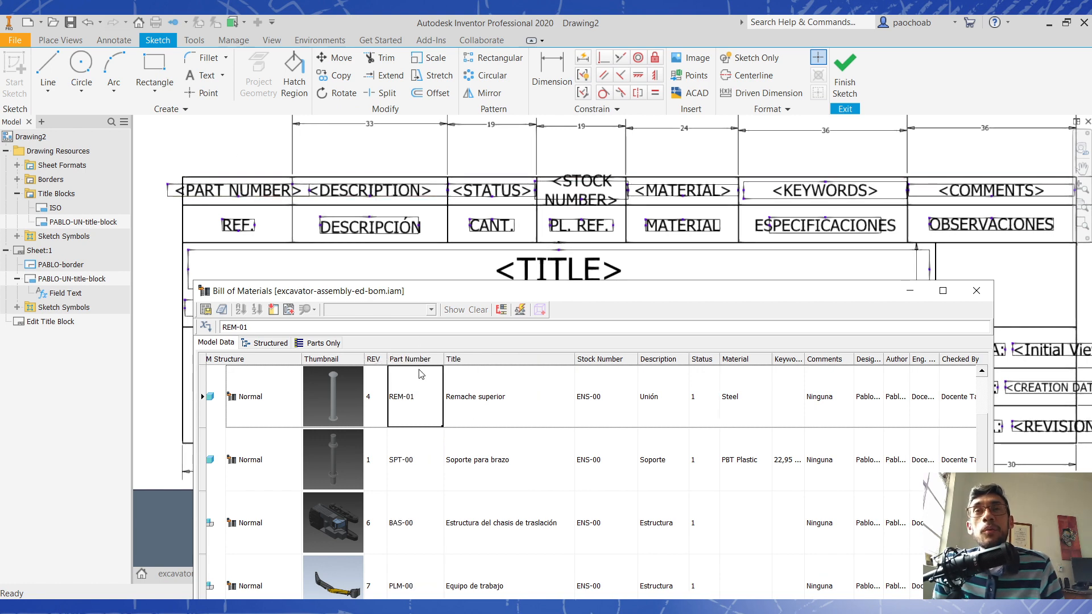
drag(412, 363, 571, 359)
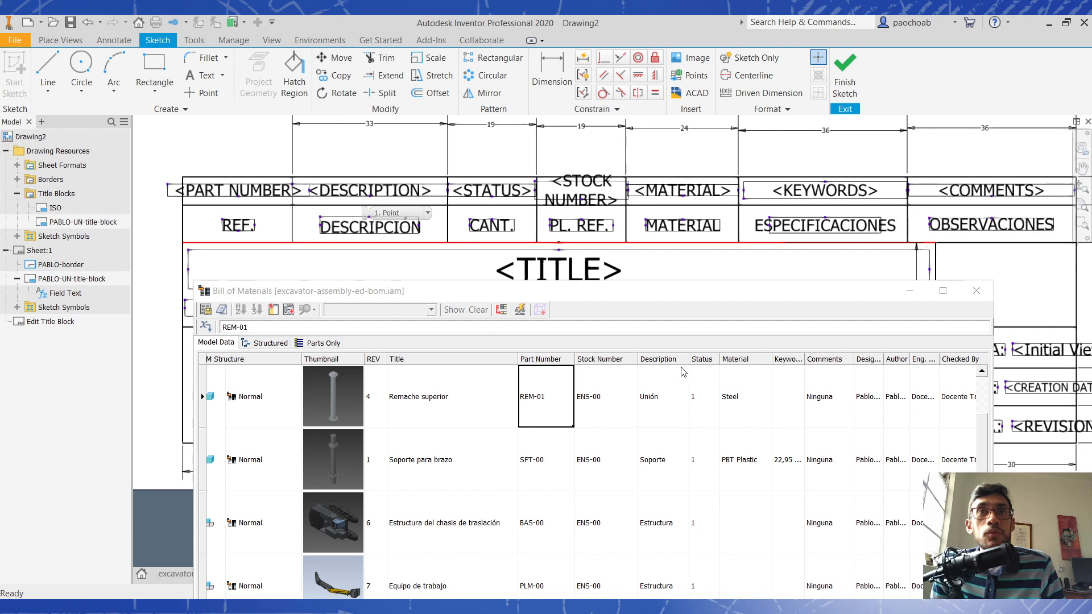
click(643, 371)
drag(643, 370, 589, 369)
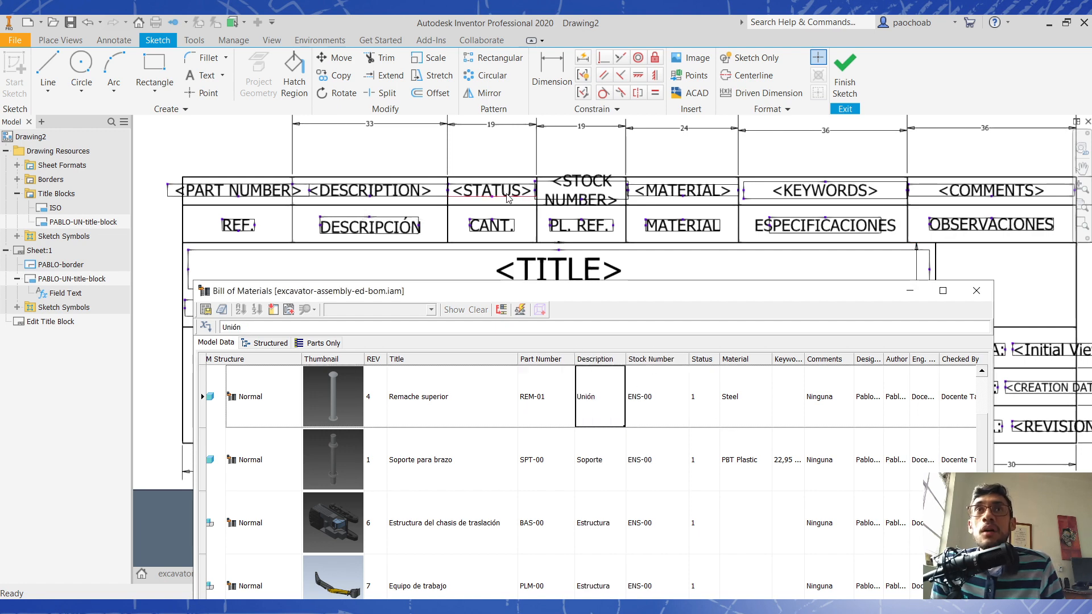
drag(711, 369, 632, 369)
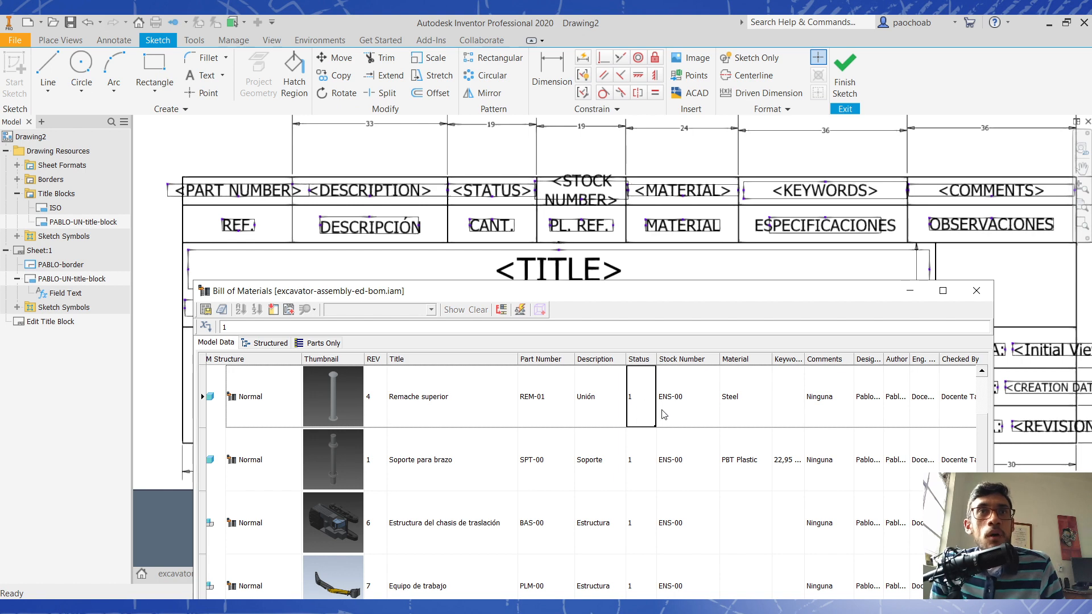
- Sort the rows by Material in descending order and widen the Keywords column to fit its heading
click(699, 363)
click(744, 361)
click(744, 361)
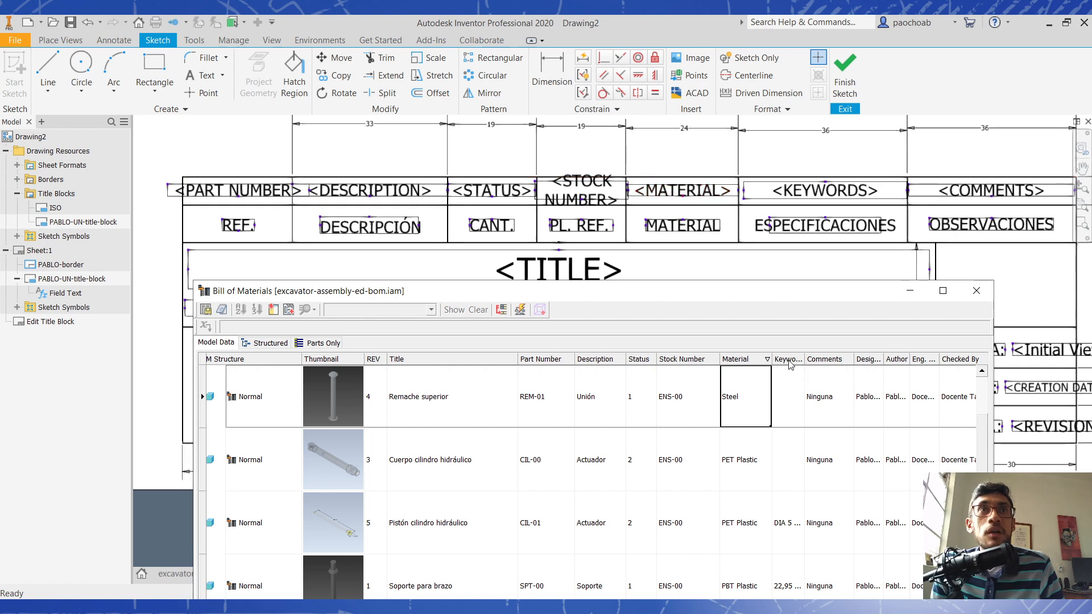
click(807, 360)
drag(804, 359, 812, 359)
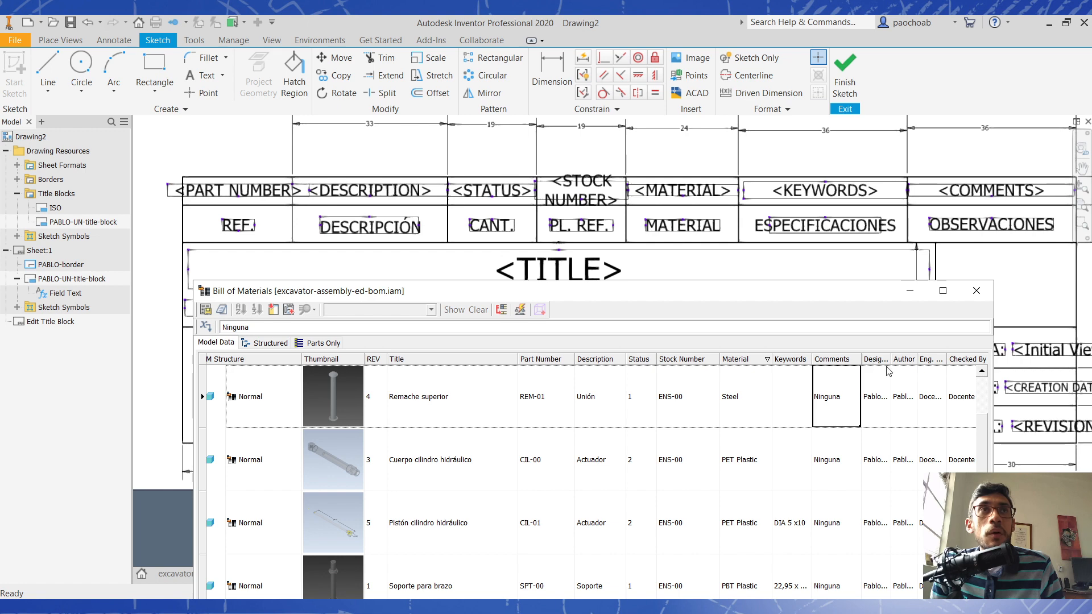
- Compare the title block's DESIGNER, AUTHOR, ENG APPROVED BY and CHECKED BY fields with the BOM columns, temporarily widening Eng. Approved By
middle_drag(1033, 311, 1016, 150)
mouse_move(892, 233)
middle_down()
mouse_move(907, 232)
mouse_move(906, 188)
middle_up()
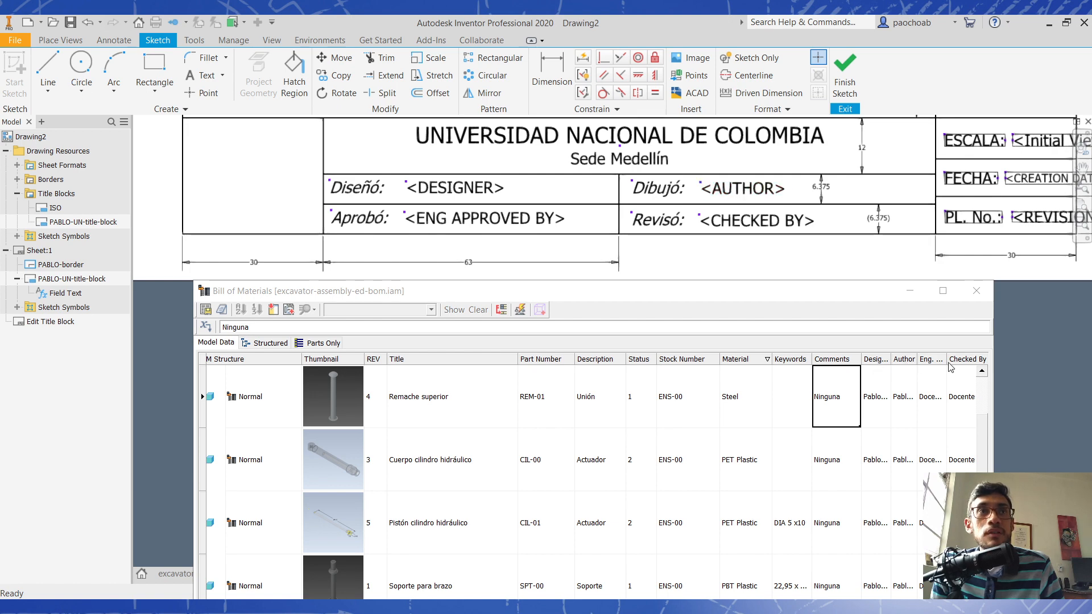
drag(945, 360, 975, 359)
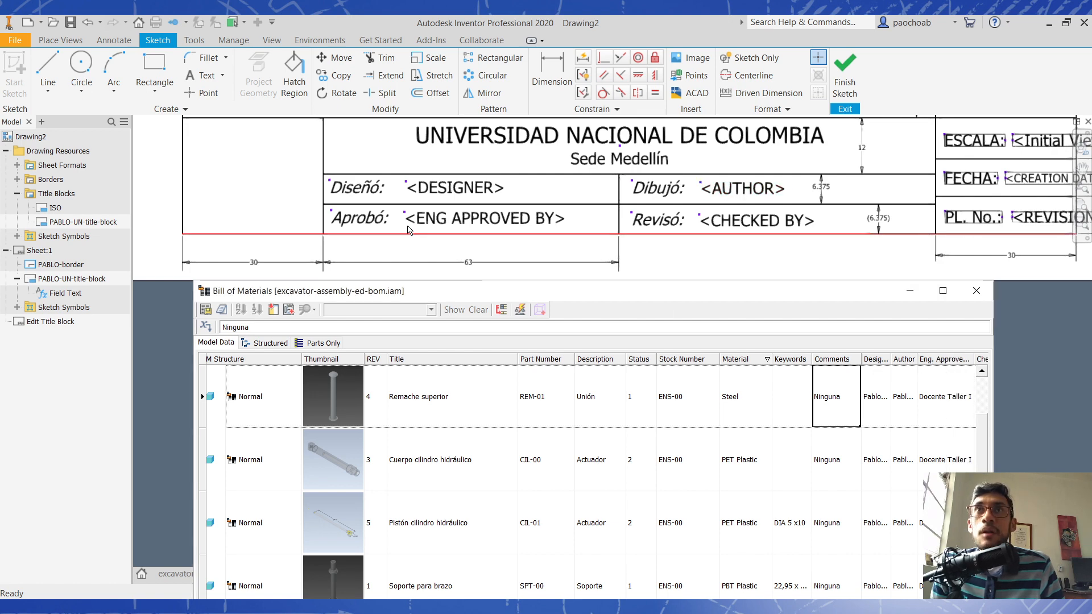
drag(975, 360, 944, 360)
- Sort the BOM rows by REV in ascending order and compare them with the title block's REVISION NUMBER, scale and CREATION DATE fields
middle_drag(809, 253, 597, 272)
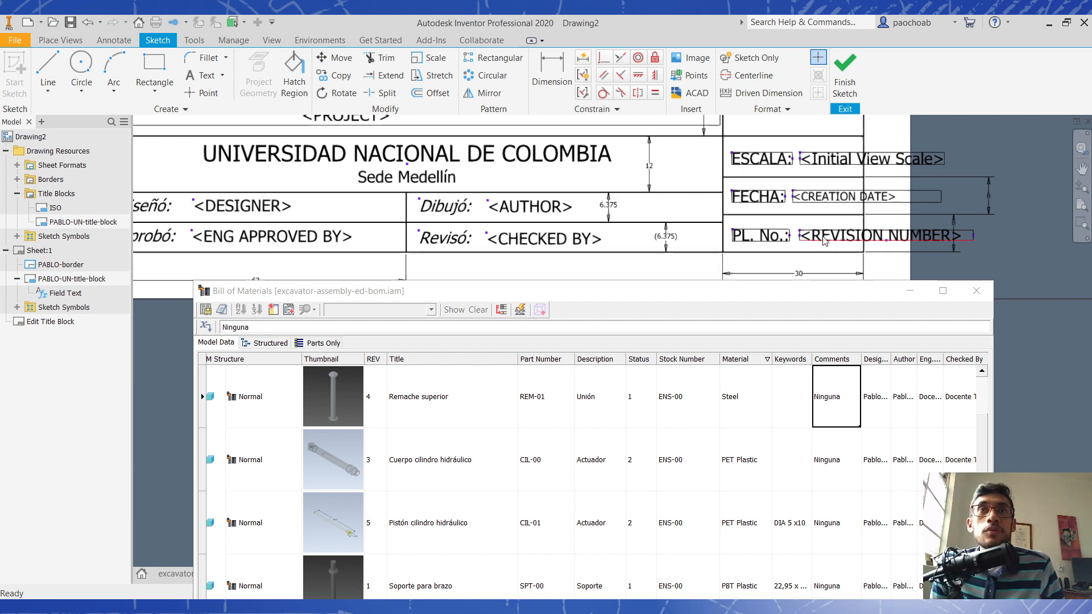
mouse_move(840, 257)
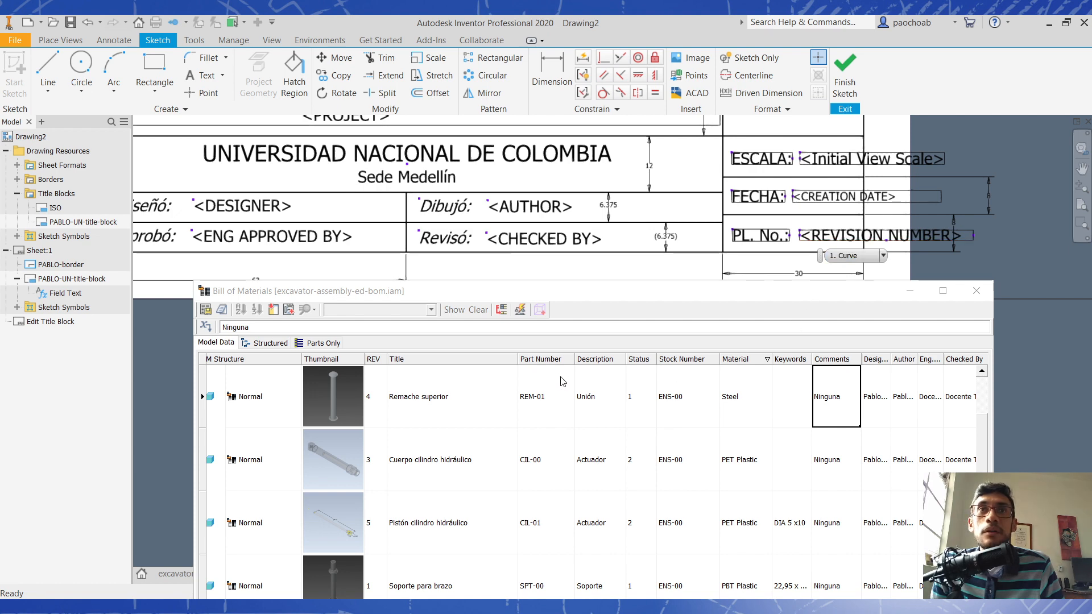
click(373, 360)
click(374, 359)
click(373, 360)
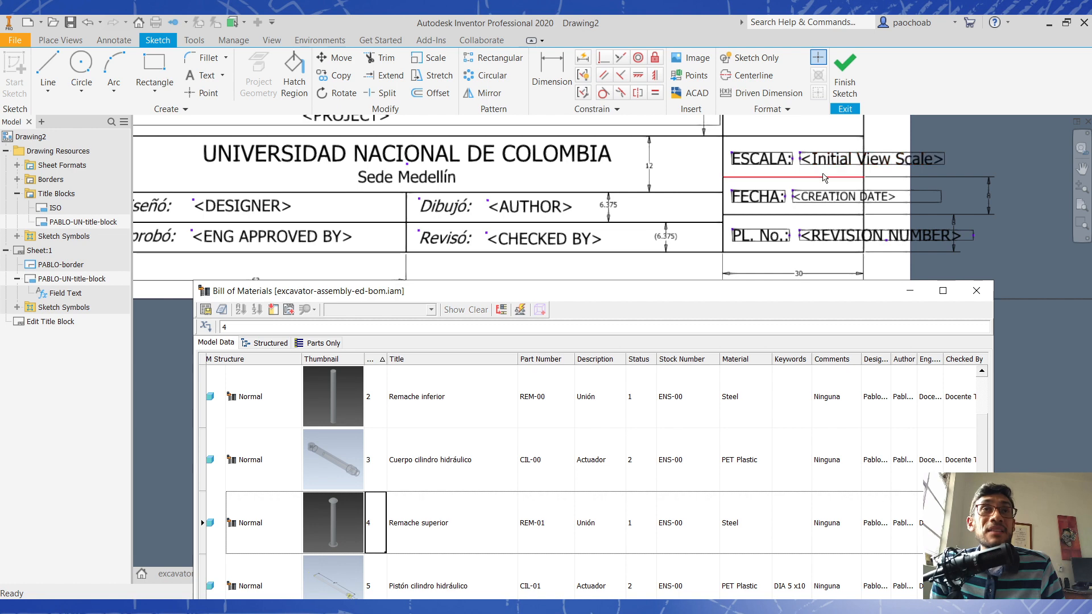
middle_drag(821, 173, 794, 213)
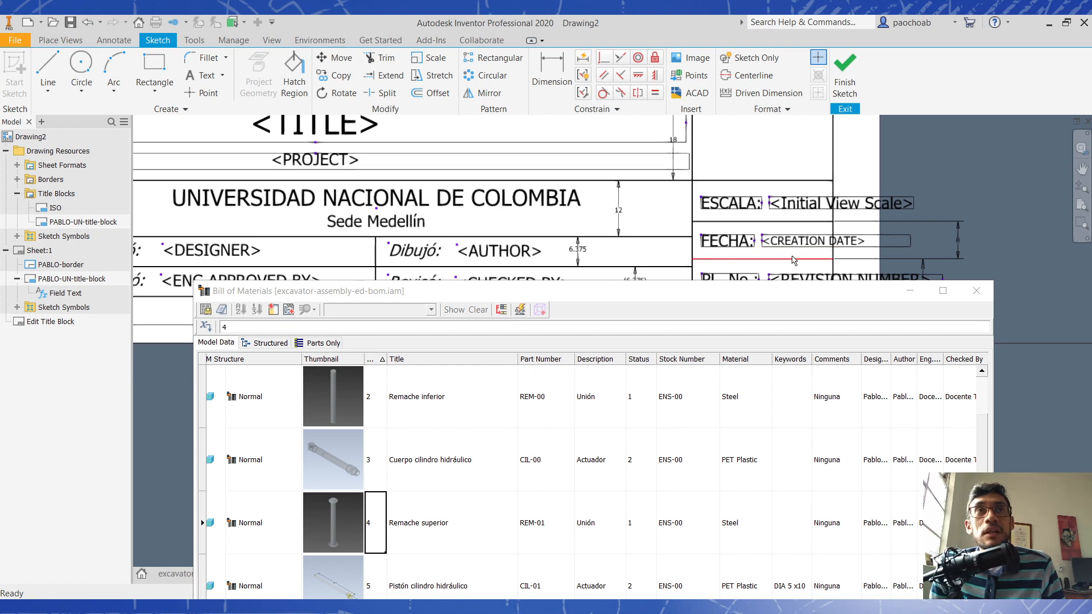
middle_drag(794, 260, 846, 209)
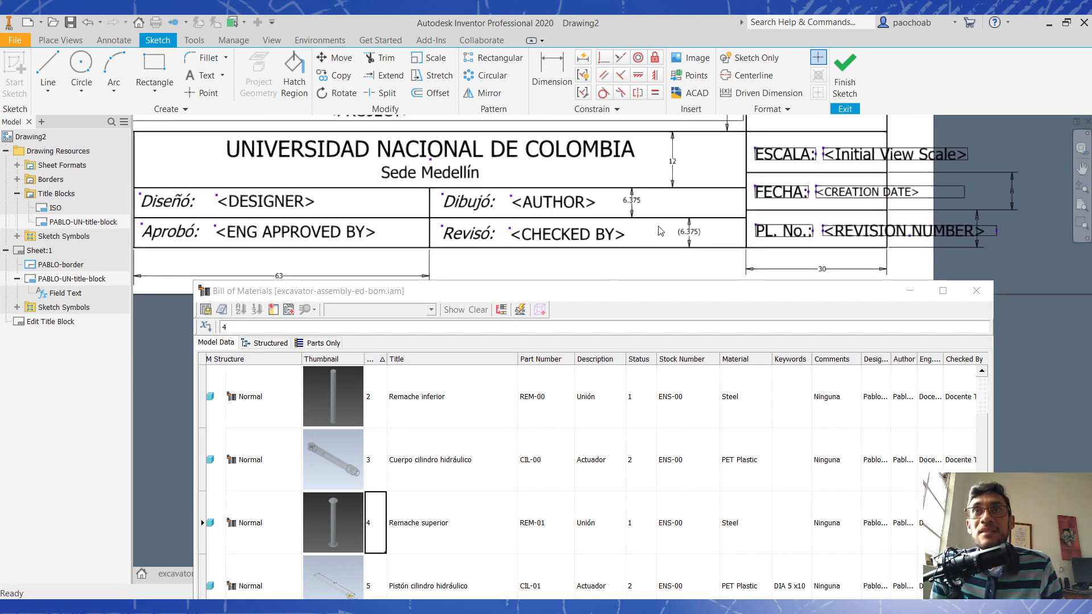
- Narrow the BOM's Title column to fit Cuerpo cilindro hidráulico and move the Bill of Materials window up over the title block
scroll(653, 223, down, 2)
middle_drag(654, 210, 725, 268)
scroll(657, 173, down, 3)
middle_drag(664, 185, 649, 189)
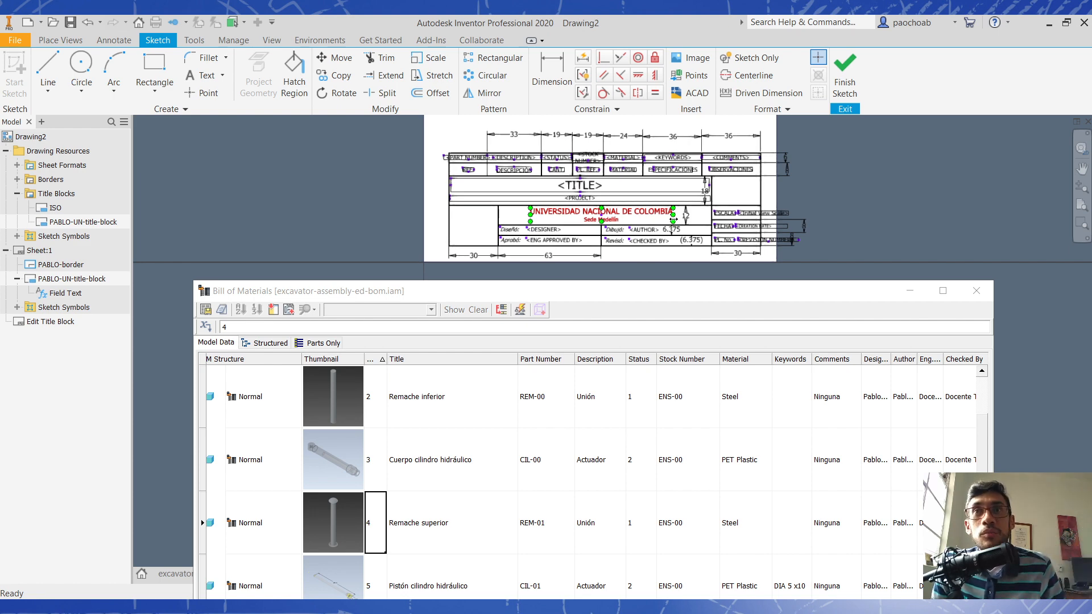
drag(517, 359, 475, 360)
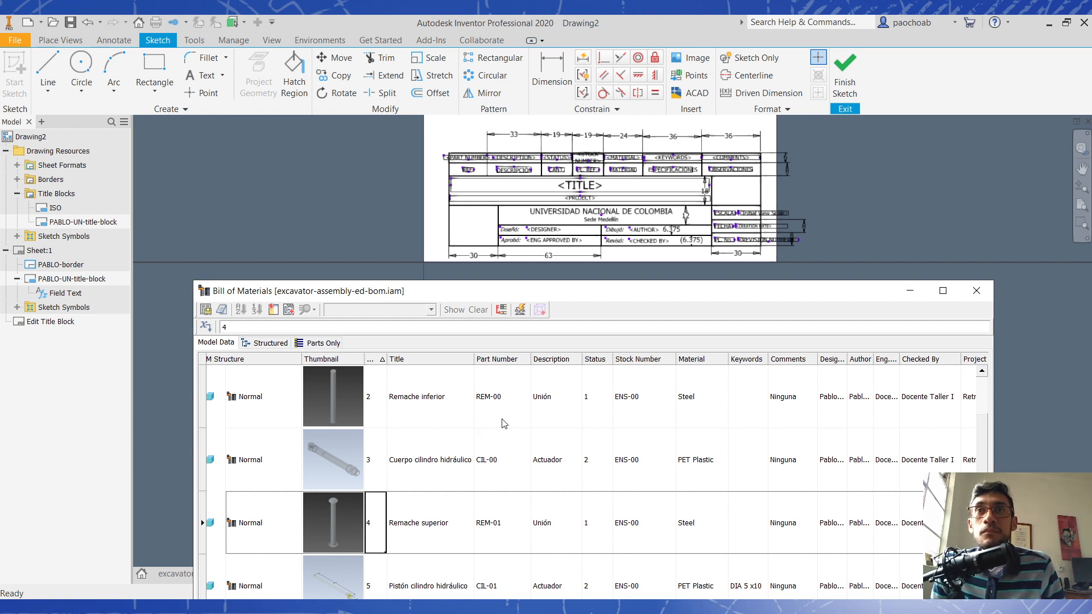
drag(551, 296, 565, 153)
scroll(538, 352, up, 1)
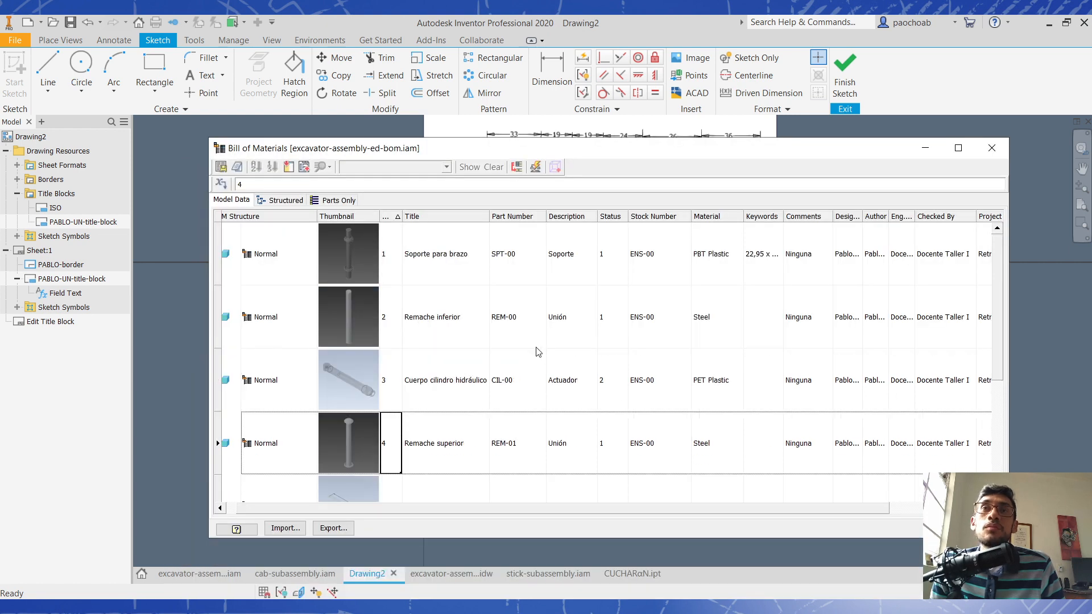
- Read through the Title entries of the BOM rows, from Soporte para brazo to Estructura del chasis de traslación and Equipo de trabajo
click(432, 273)
click(446, 320)
click(455, 383)
click(455, 434)
click(451, 268)
scroll(462, 312, down, 3)
scroll(464, 316, up, 3)
scroll(462, 316, down, 3)
scroll(462, 316, up, 3)
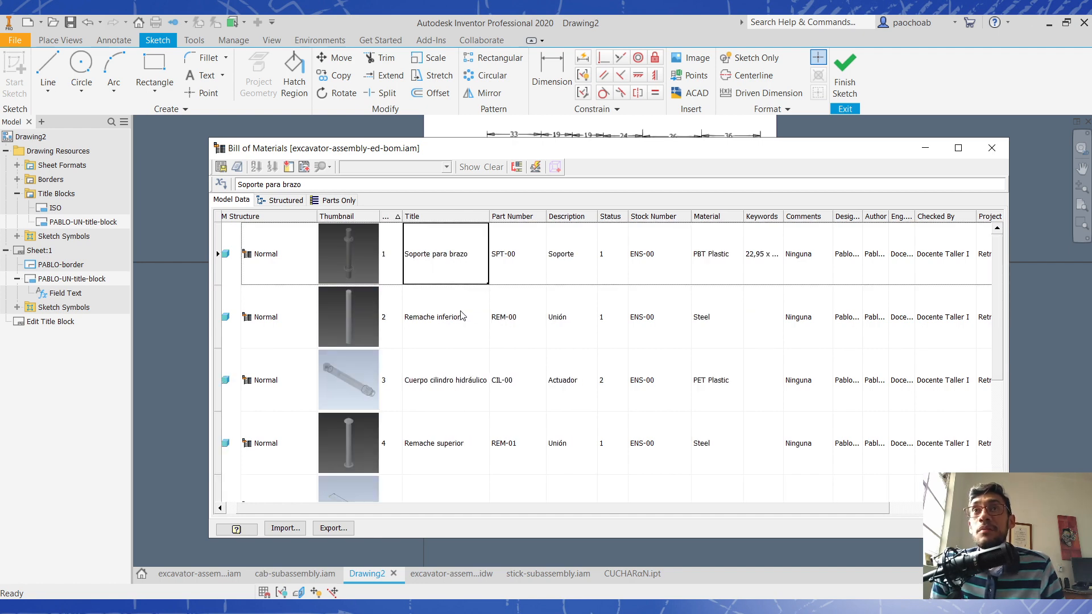
scroll(461, 316, down, 3)
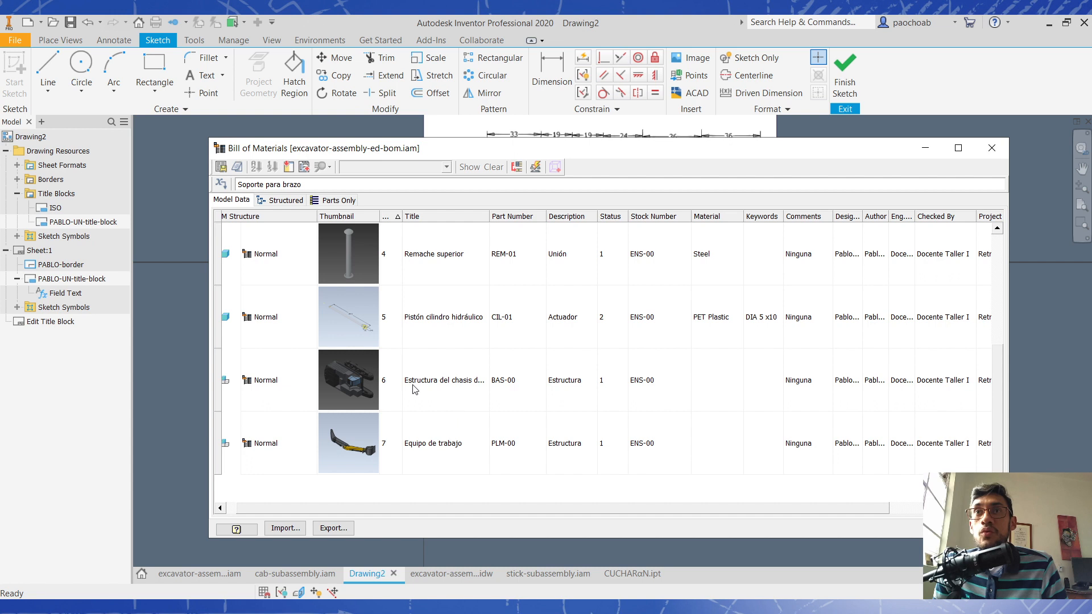
click(439, 445)
click(444, 403)
scroll(445, 412, up, 3)
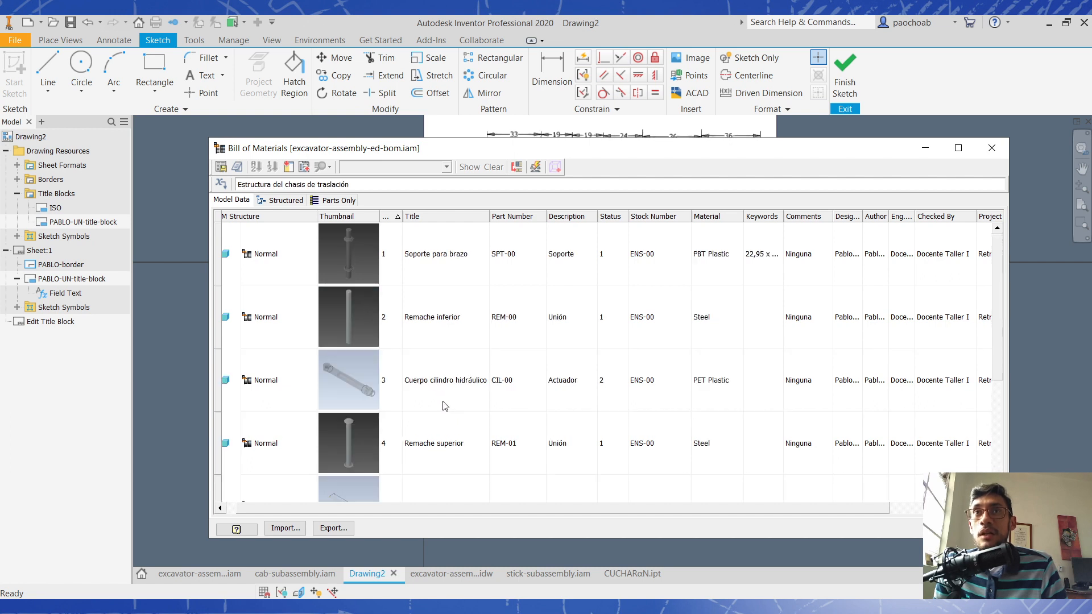
- Review the titles of the individual parts in rows 1 to 5, comparing Remache inferior with Remache superior
click(448, 262)
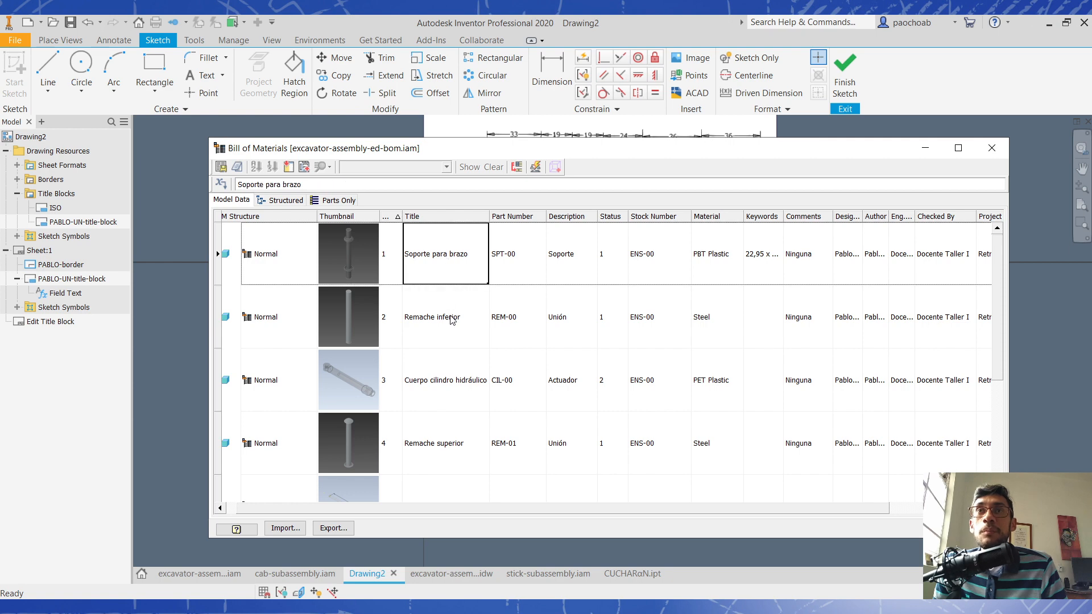
click(453, 327)
click(456, 388)
click(453, 438)
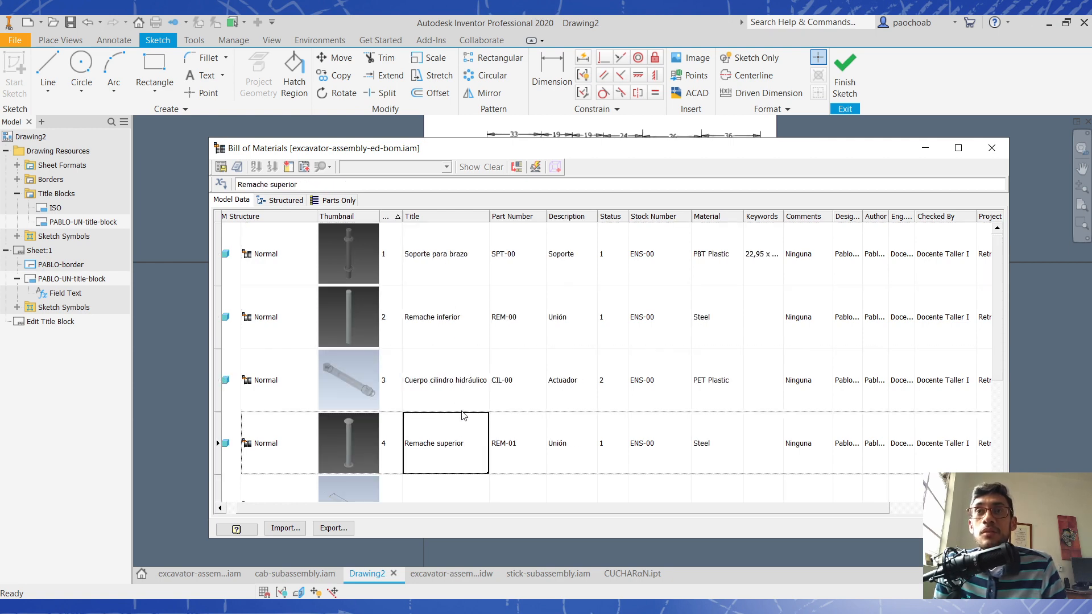
scroll(464, 415, down, 1)
click(443, 324)
scroll(458, 401, up, 1)
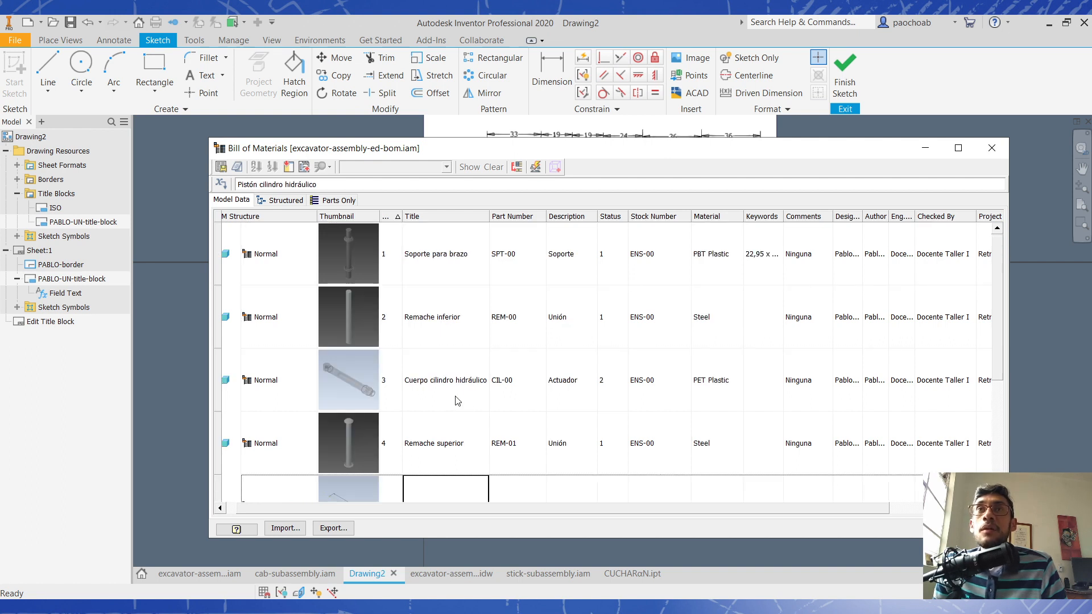
click(451, 439)
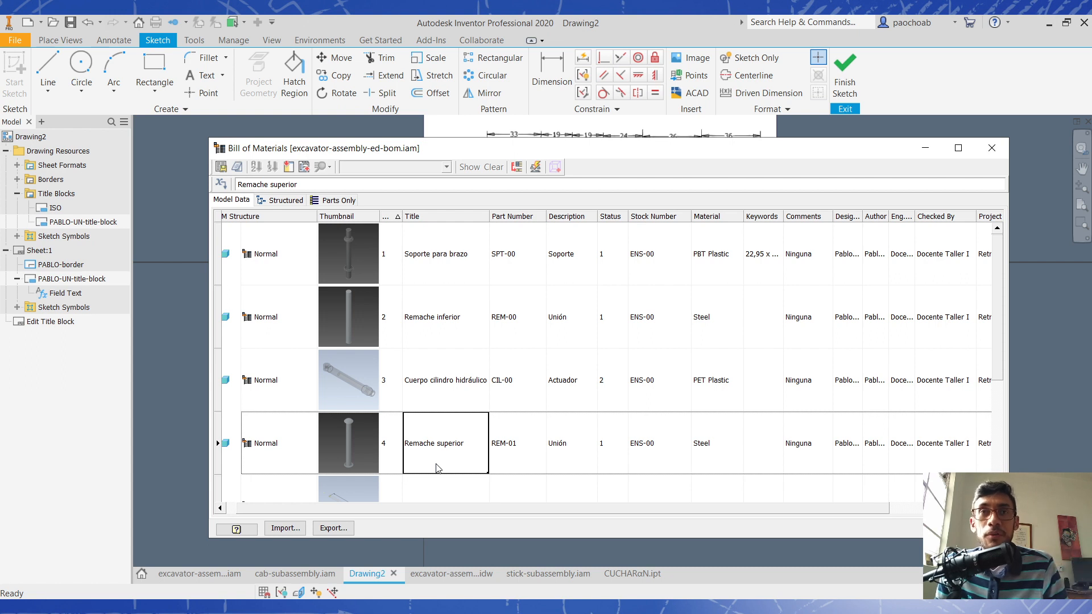
- Try the Phantom BOM structure on the Remache superior row and set it back to Normal
click(305, 448)
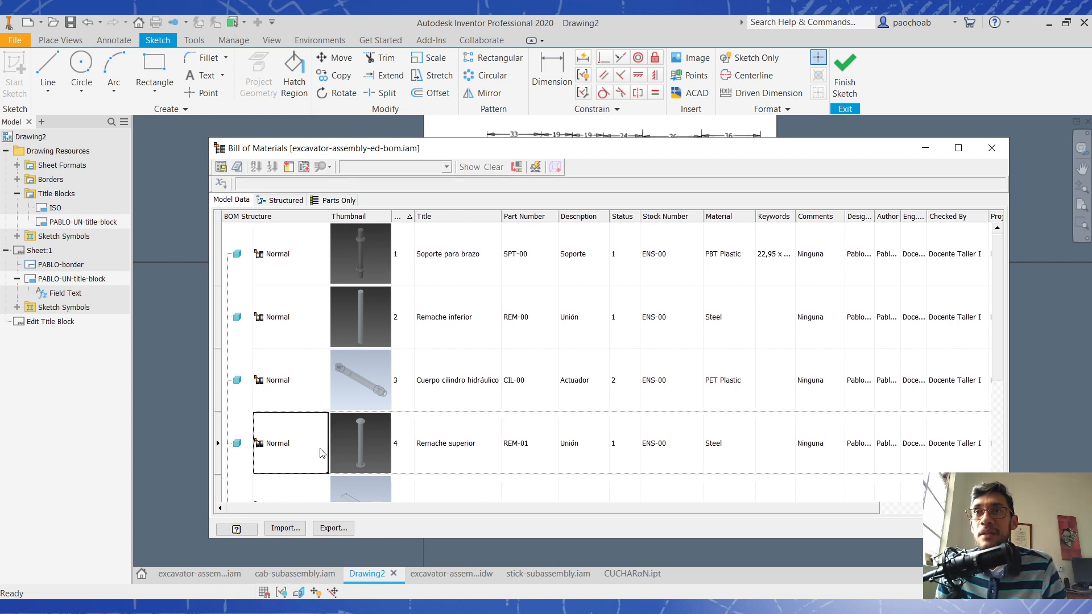
click(318, 446)
click(316, 501)
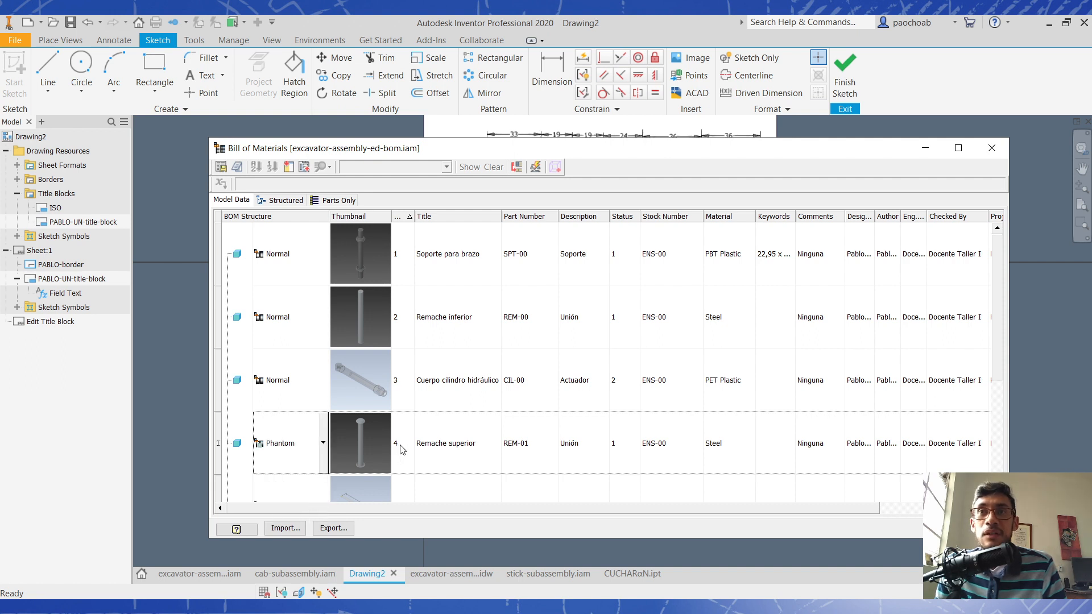
click(328, 445)
click(325, 446)
click(324, 444)
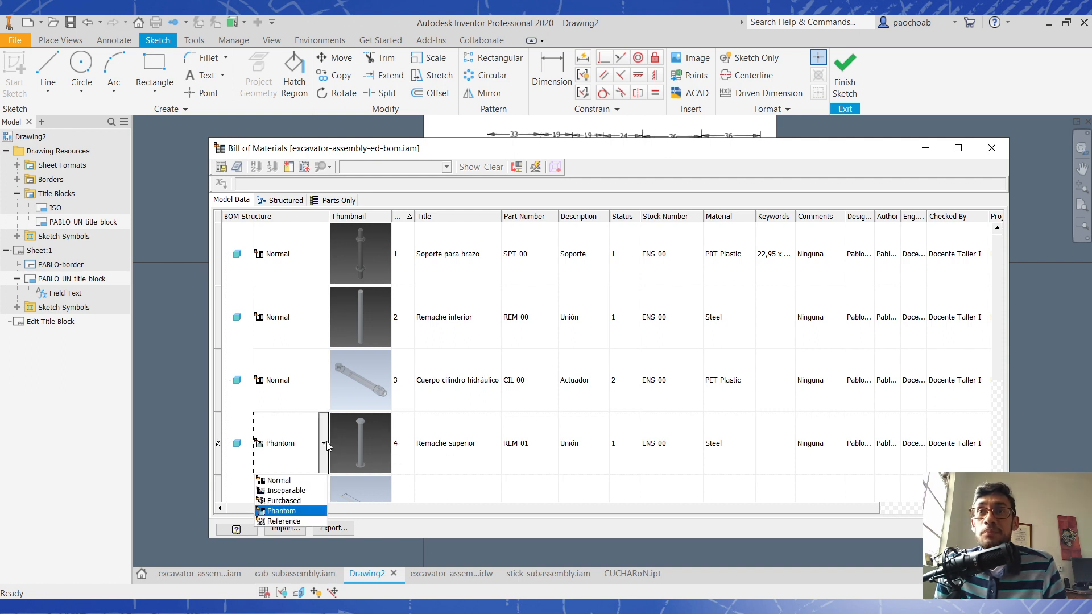
click(290, 482)
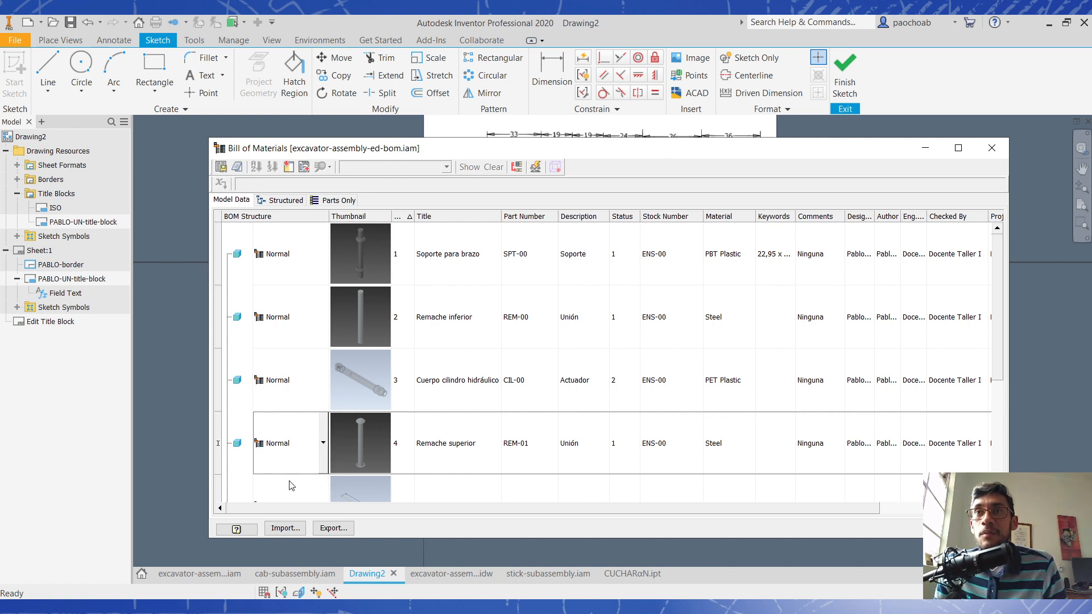
click(455, 488)
scroll(364, 456, down, 1)
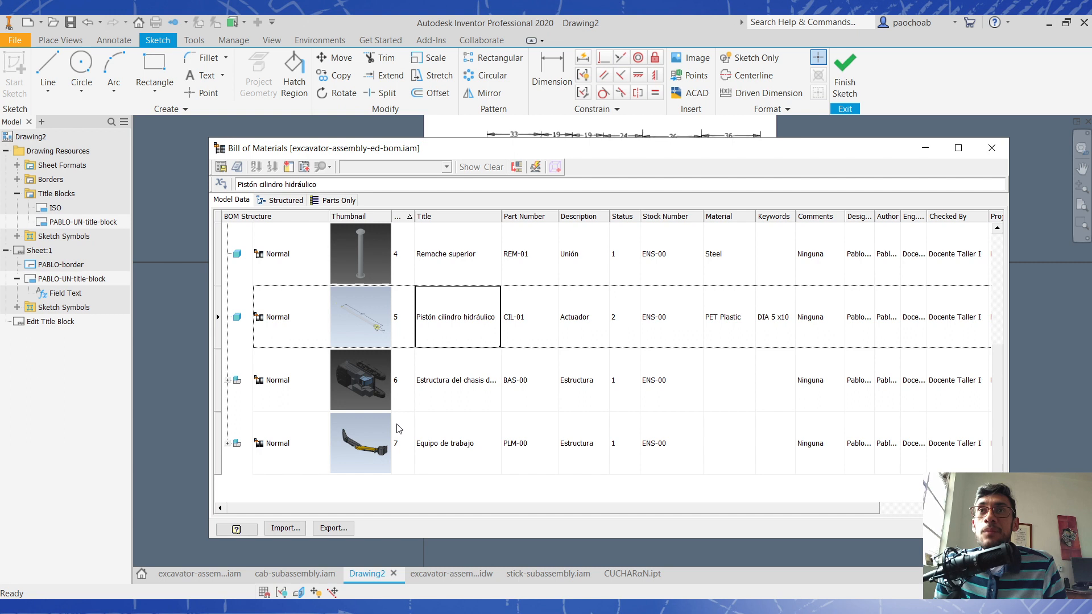
scroll(364, 456, up, 1)
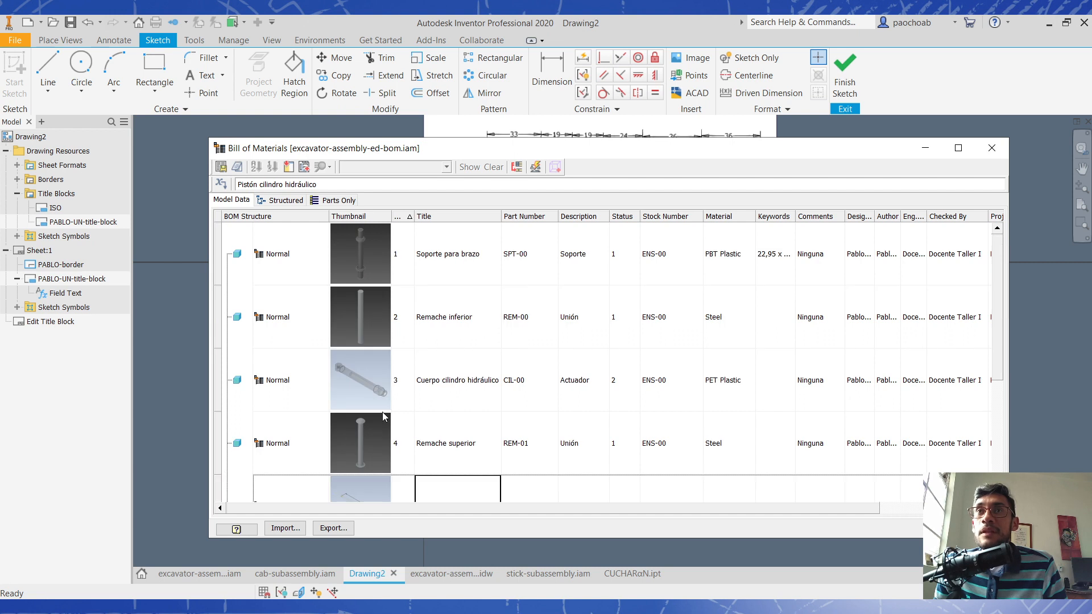
click(312, 455)
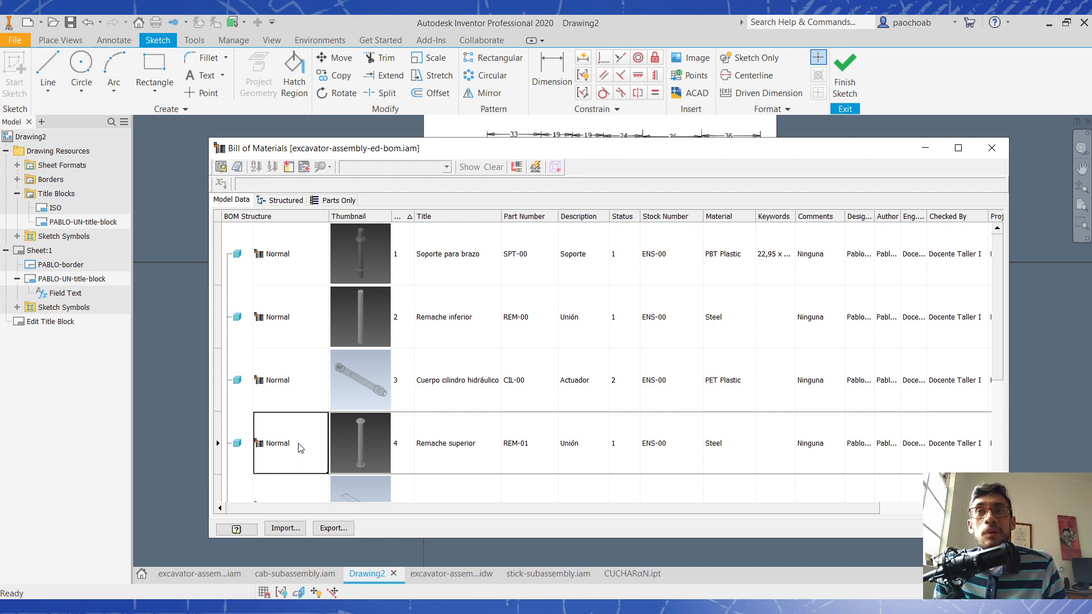
click(294, 379)
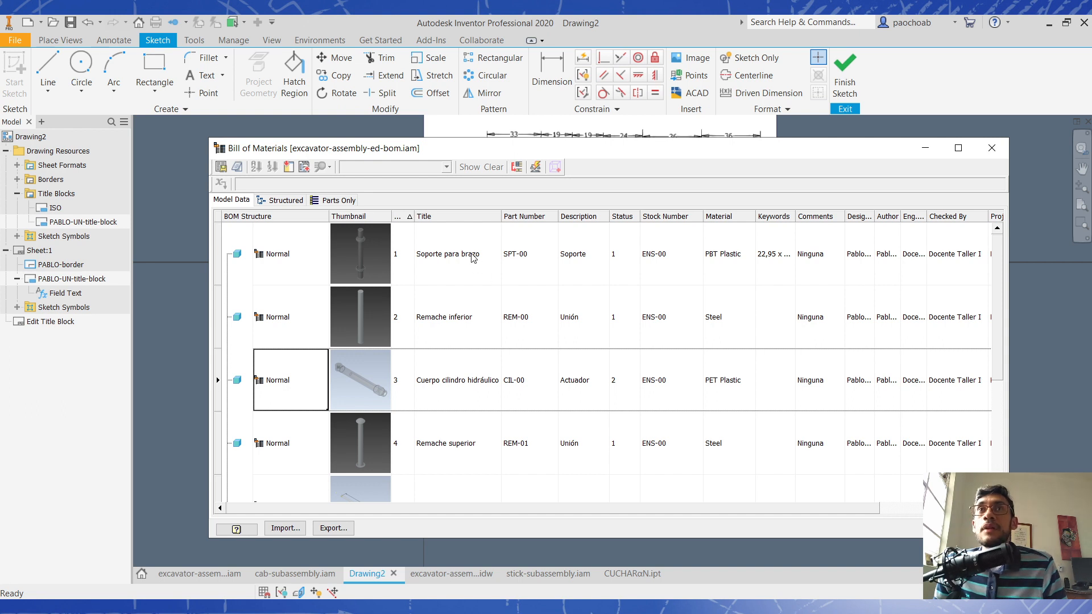
- Temporarily widen the Title column and compare the full titles of the parts with Estructura del chasis de traslación and Equipo de trabajo
click(453, 263)
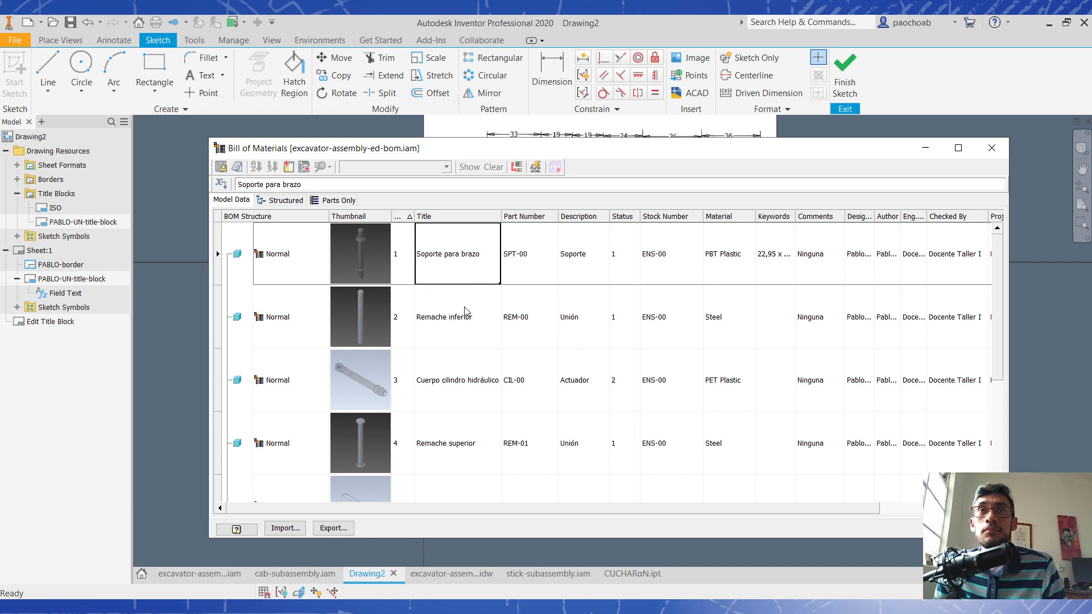
scroll(465, 311, down, 1)
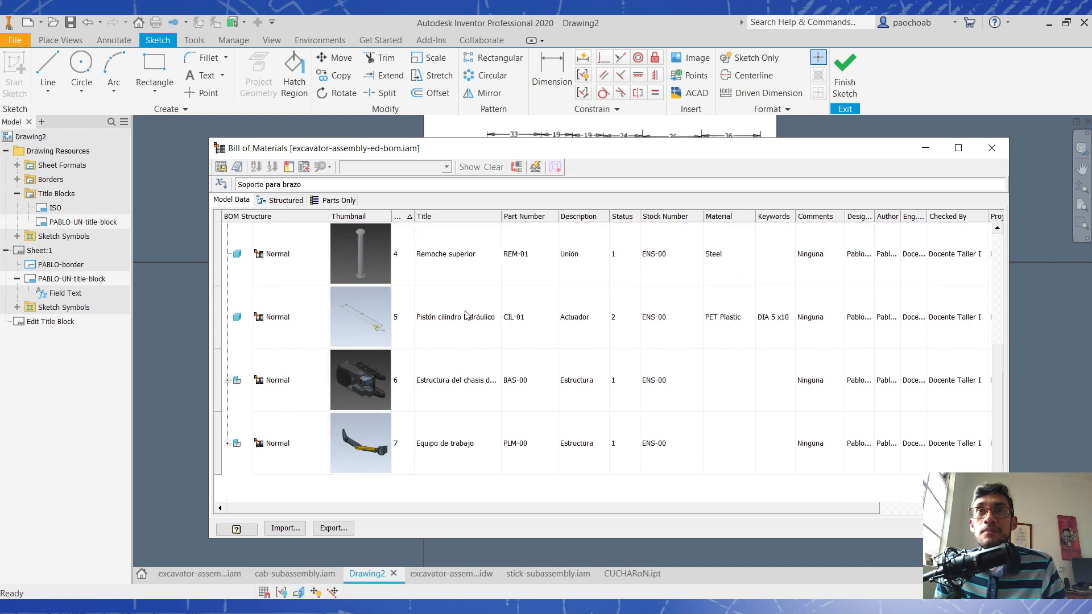
drag(504, 217, 543, 219)
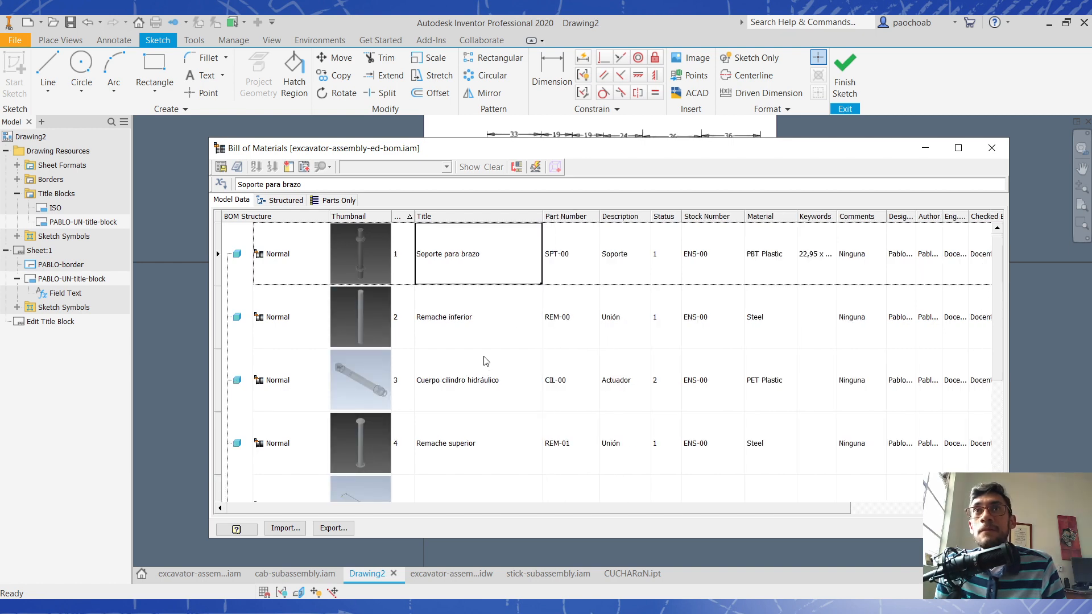
scroll(475, 325, down, 3)
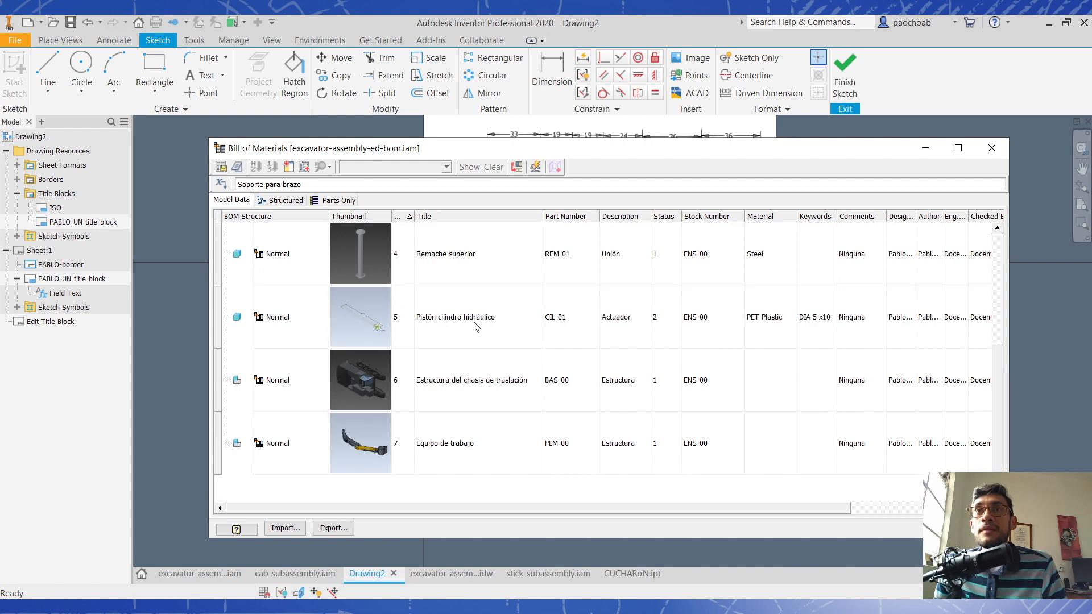
scroll(476, 324, up, 3)
click(478, 382)
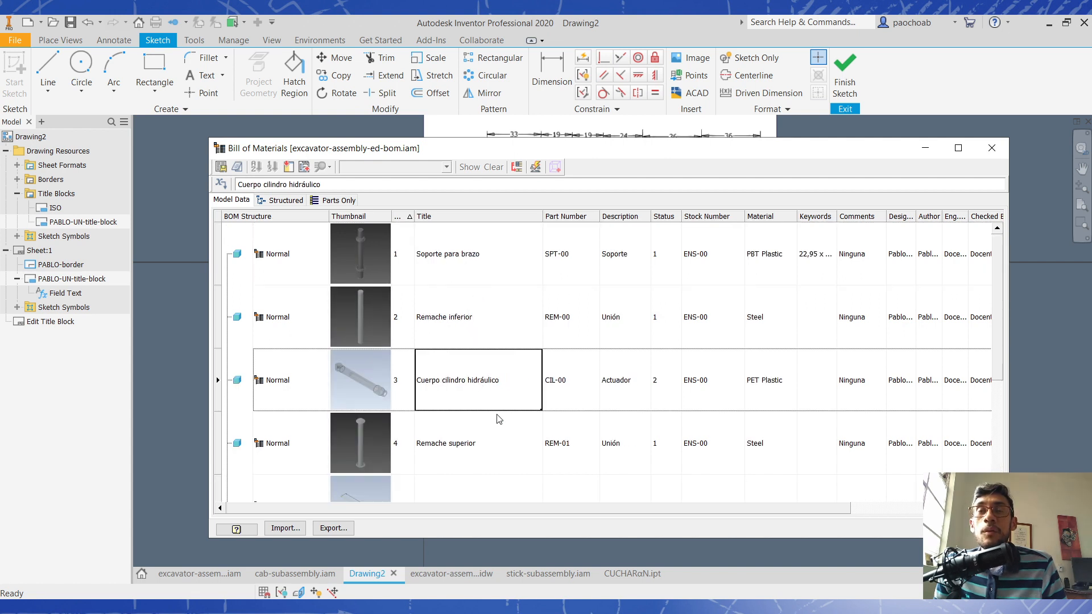
scroll(499, 419, down, 3)
click(474, 387)
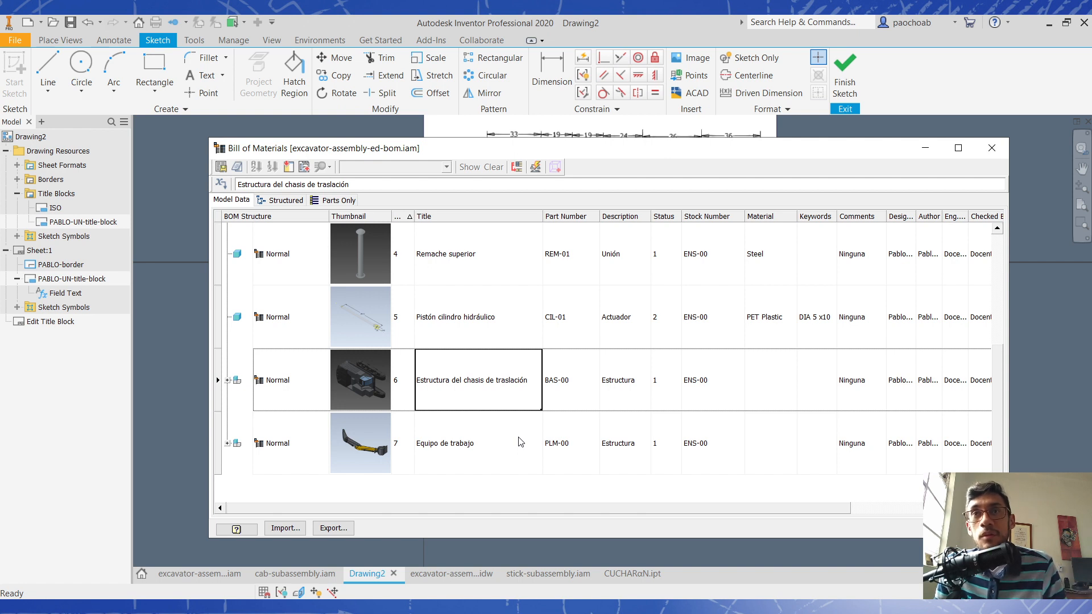
click(519, 442)
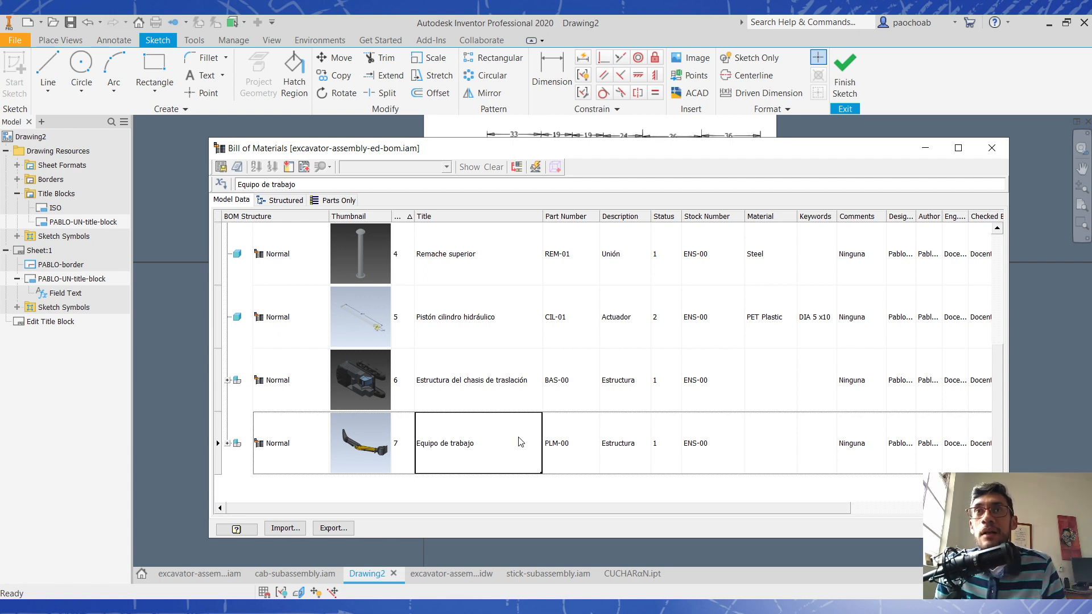
scroll(520, 443, up, 3)
click(487, 263)
click(512, 310)
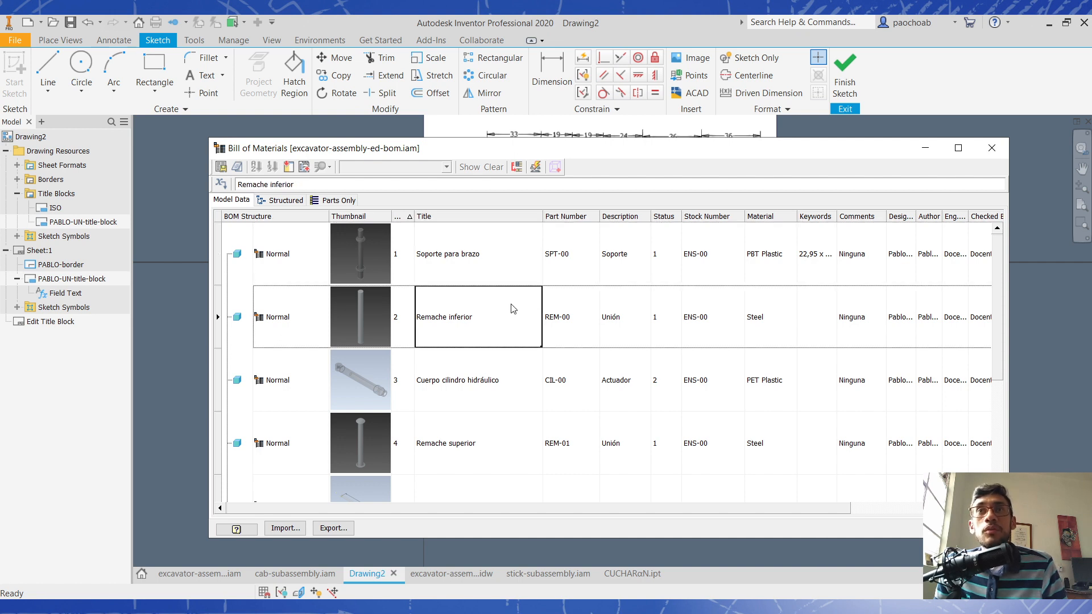
click(498, 444)
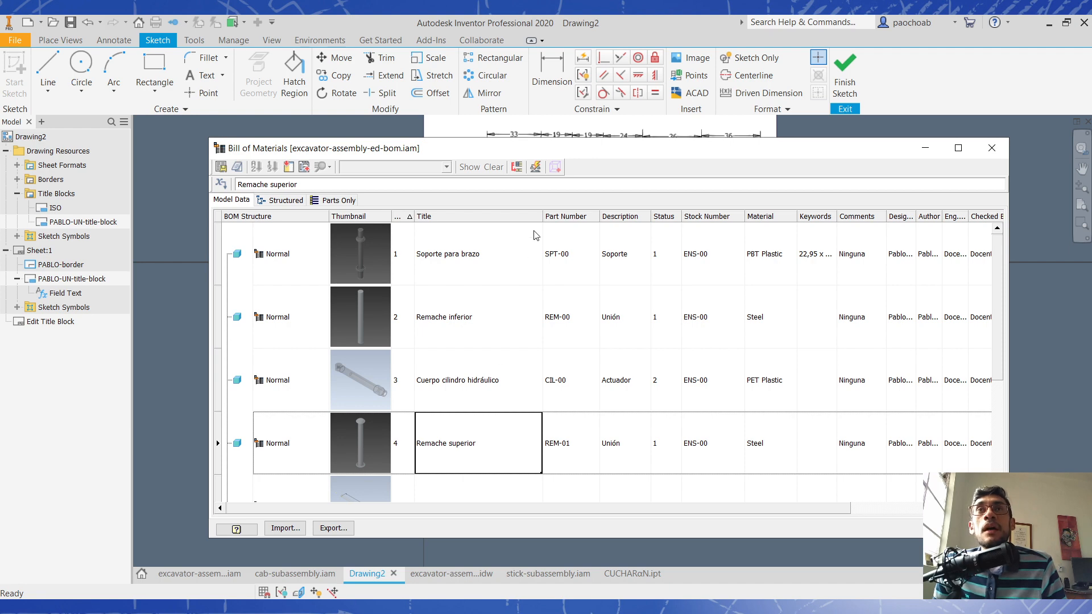
- Narrow the Title column and move the Bill of Materials window down to expose the title block's PART NUMBER row
drag(543, 216, 485, 216)
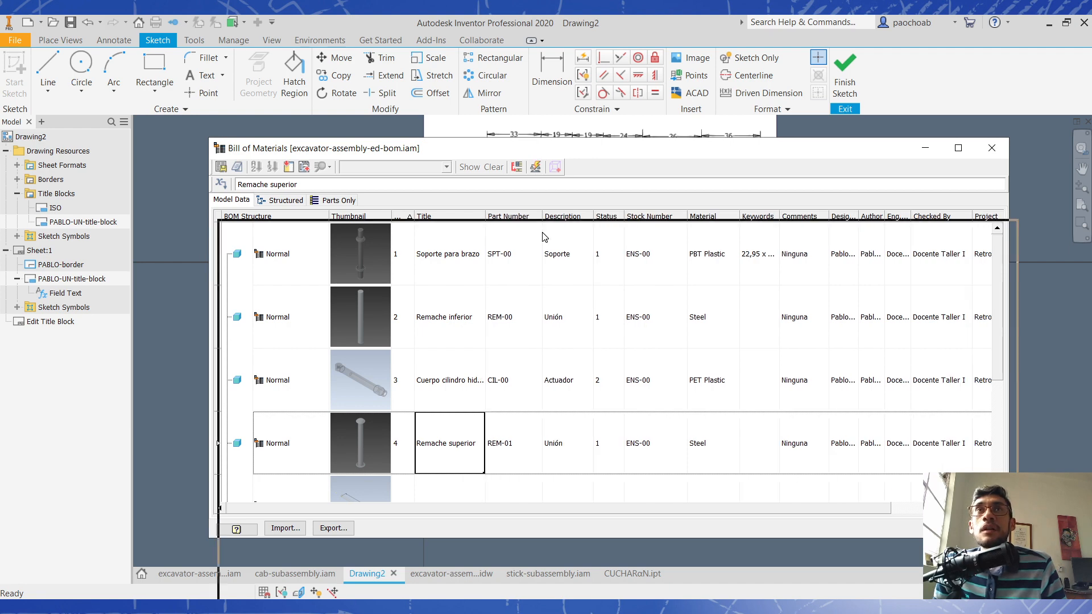
drag(533, 143, 572, 292)
scroll(525, 210, up, 4)
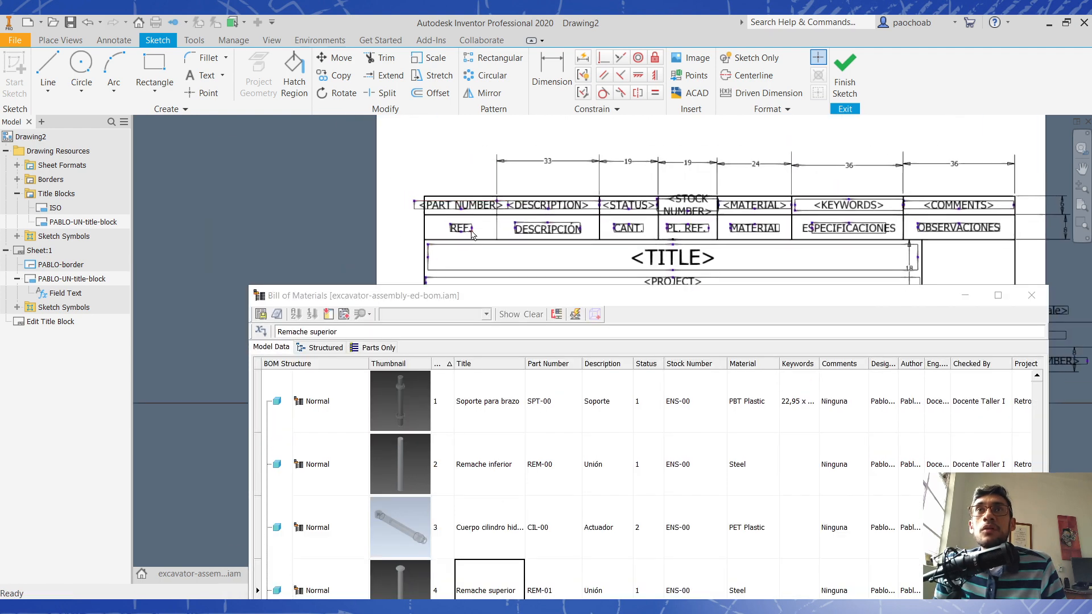
middle_drag(458, 233, 428, 206)
middle_drag(686, 254, 623, 240)
- Move the Bill of Materials window up and review the part numbers of the individual parts in rows 1 to 5
click(499, 290)
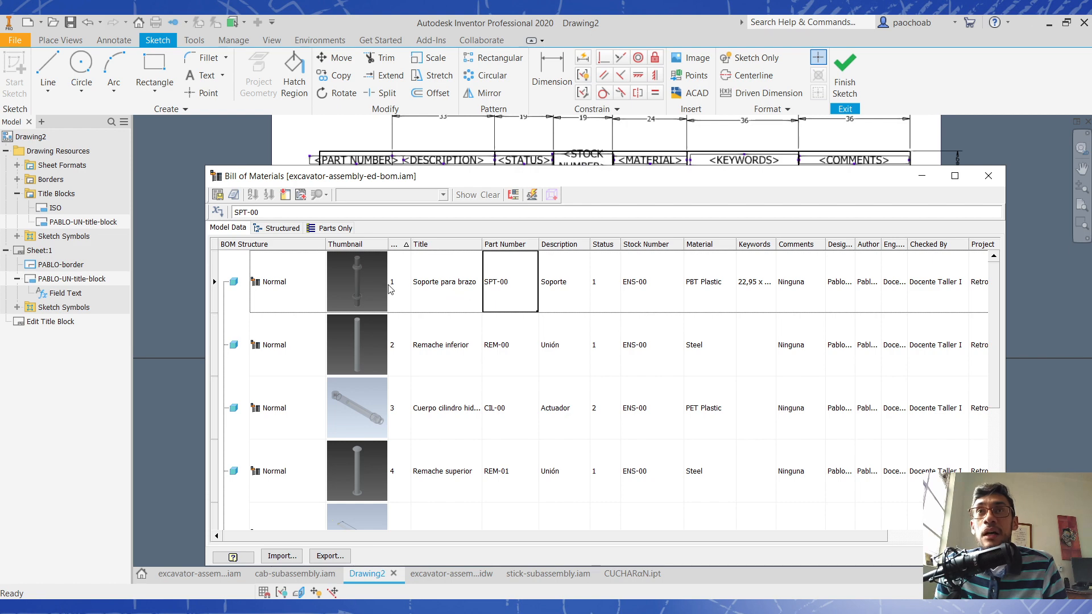
click(528, 360)
click(529, 407)
click(527, 478)
scroll(518, 459, down, 1)
click(493, 357)
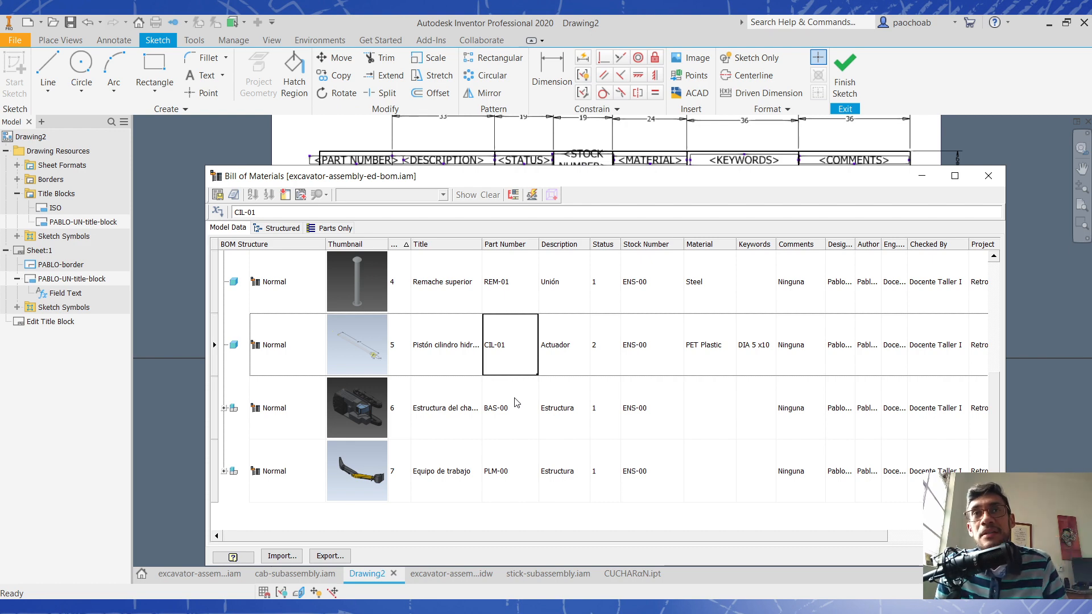
- Compare the part number codes of the support, rivets and cylinder parts, especially Remache inferior against Remache superior
scroll(516, 403, up, 1)
click(505, 295)
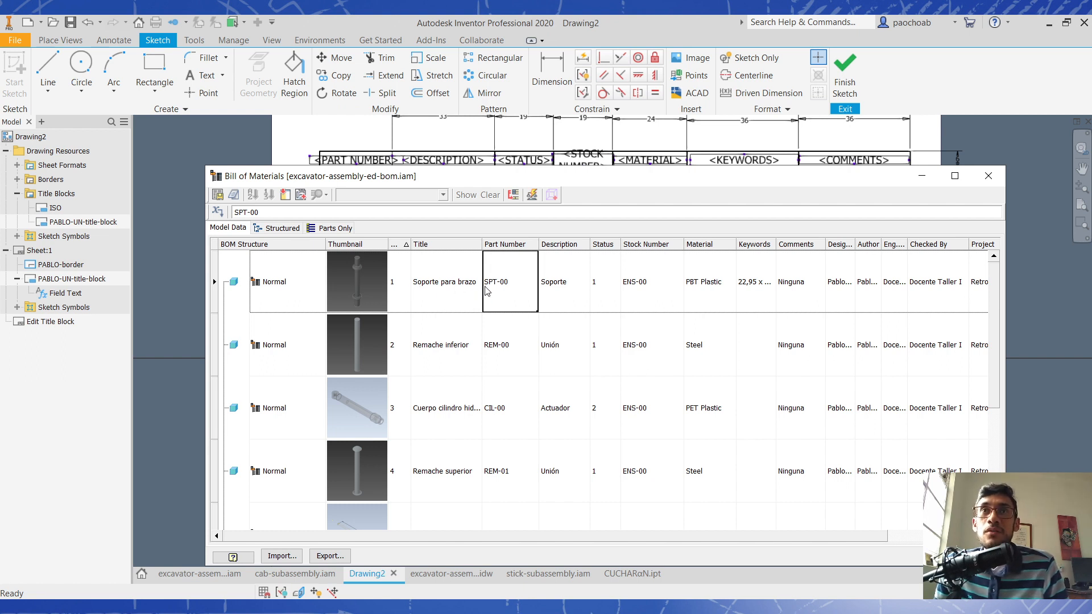
click(524, 353)
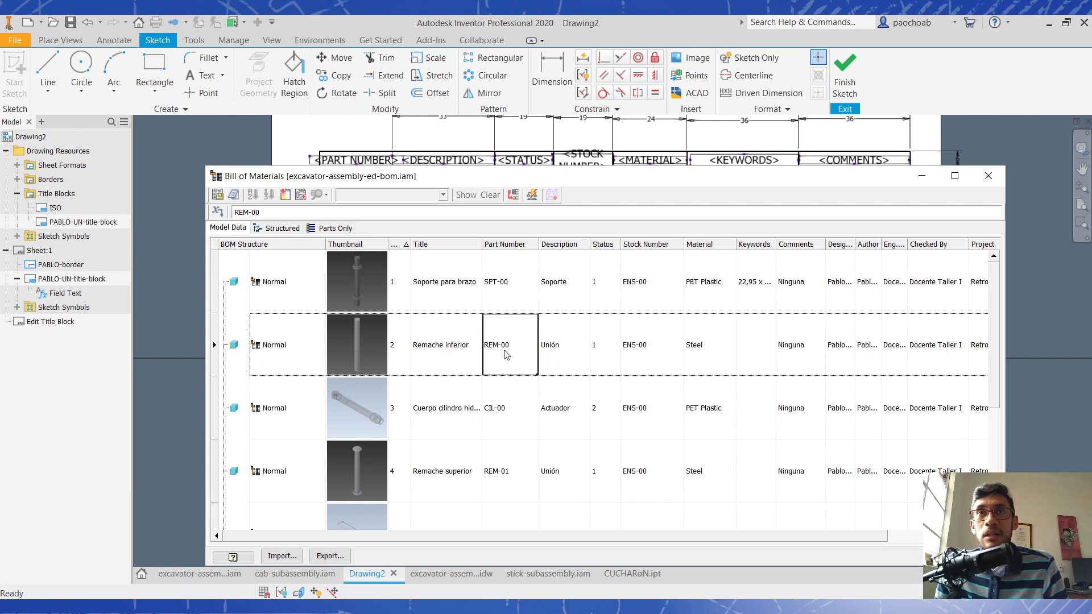
click(441, 424)
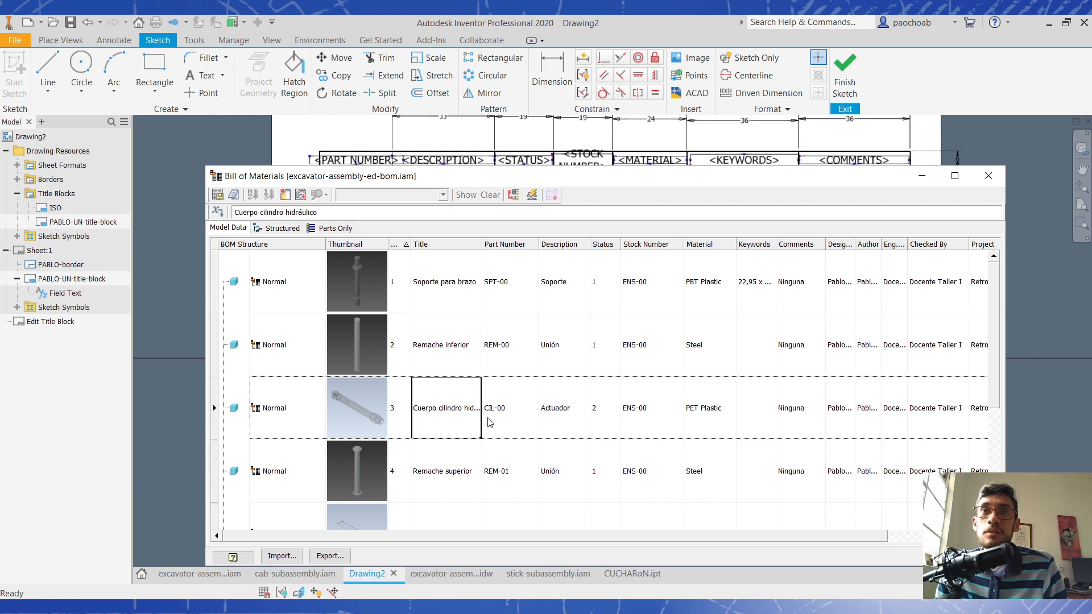
scroll(501, 420, down, 1)
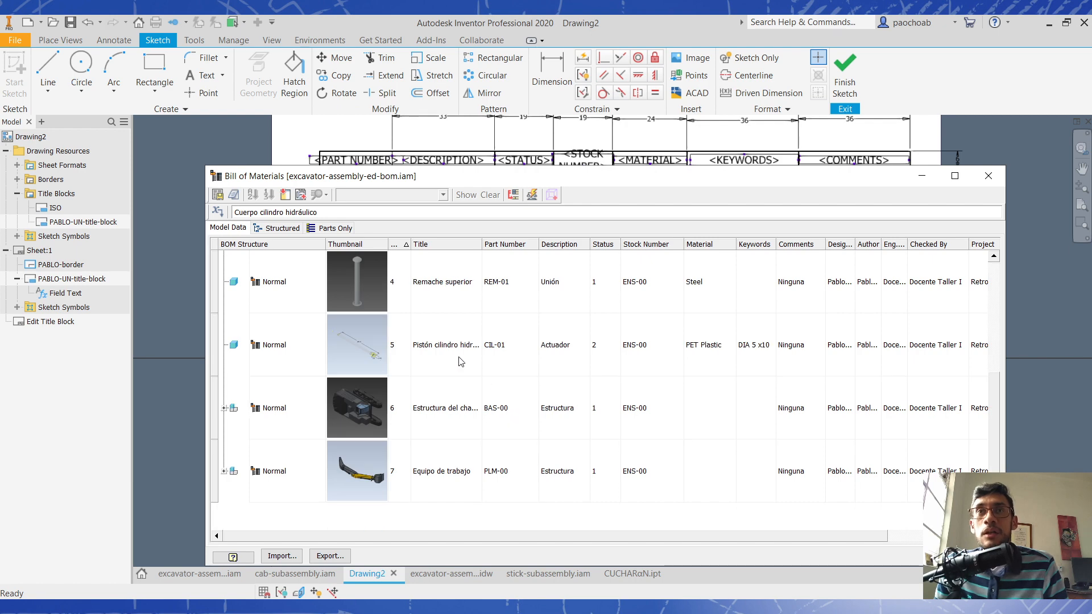
click(505, 344)
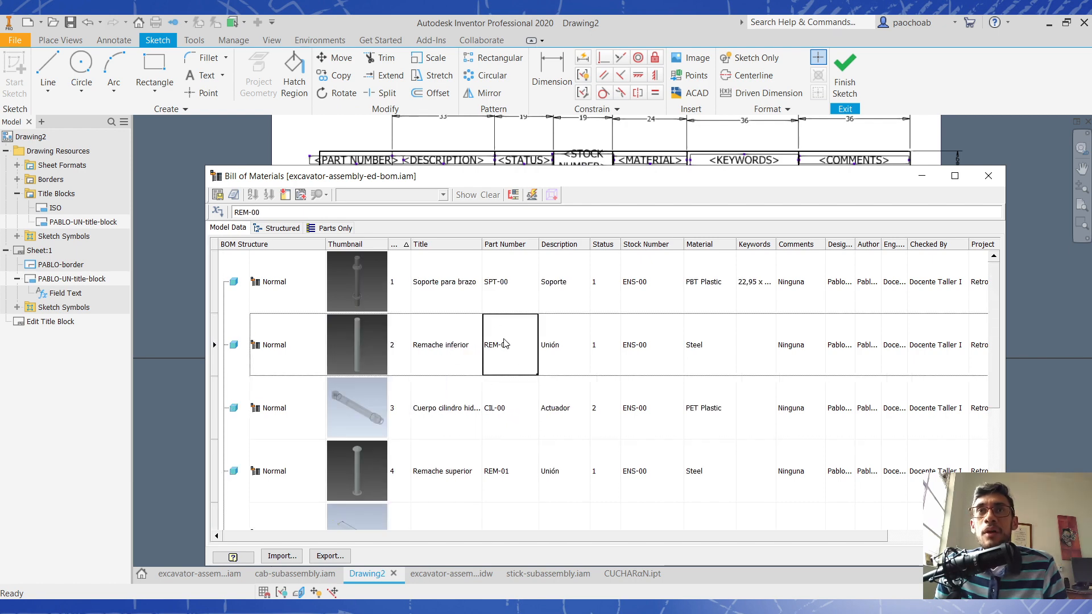
click(529, 481)
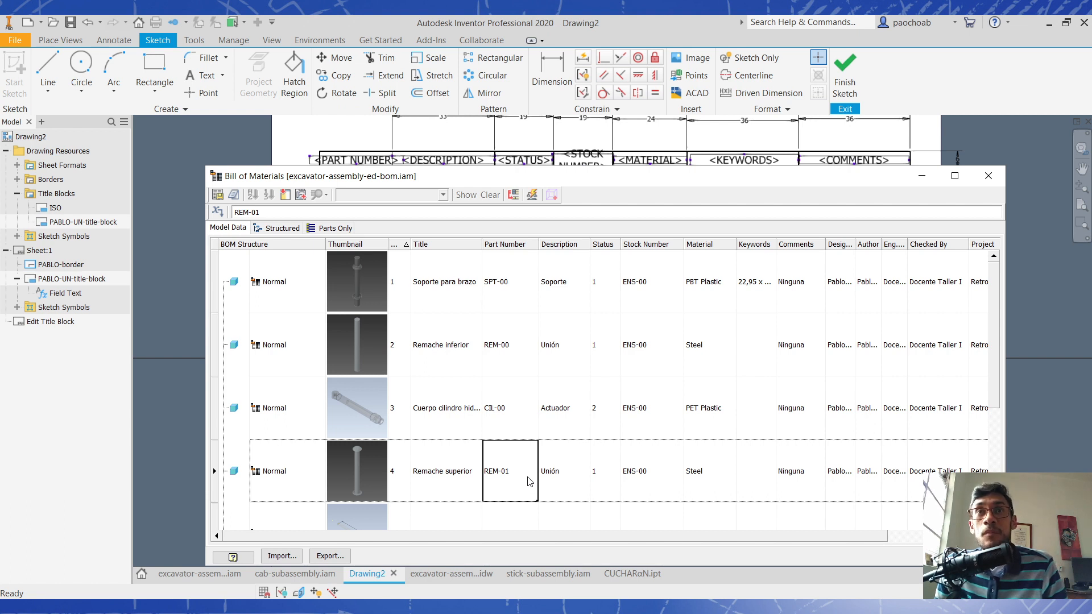
click(514, 353)
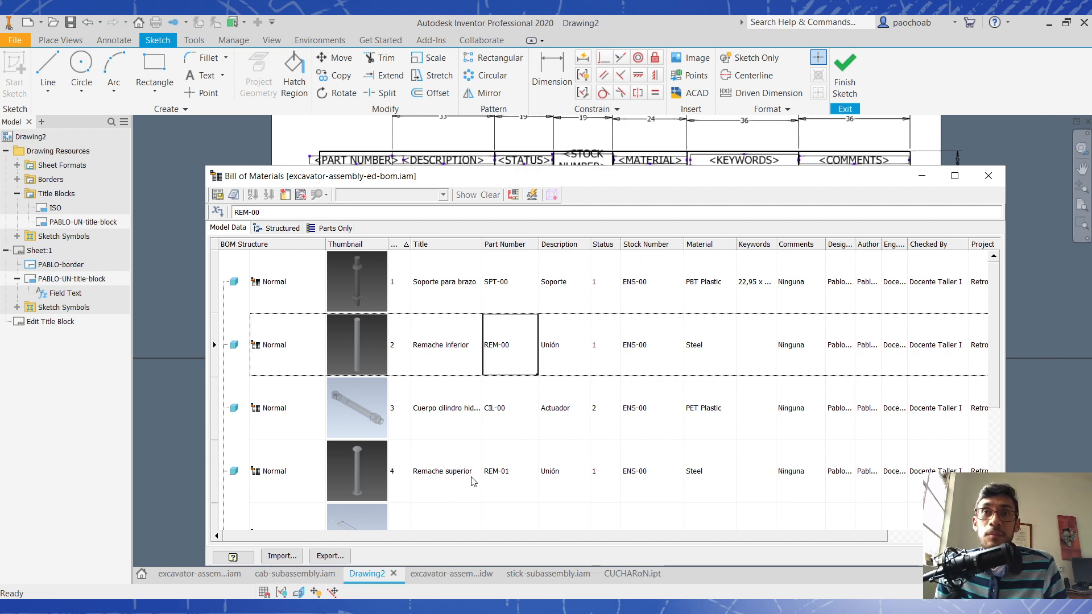
click(496, 487)
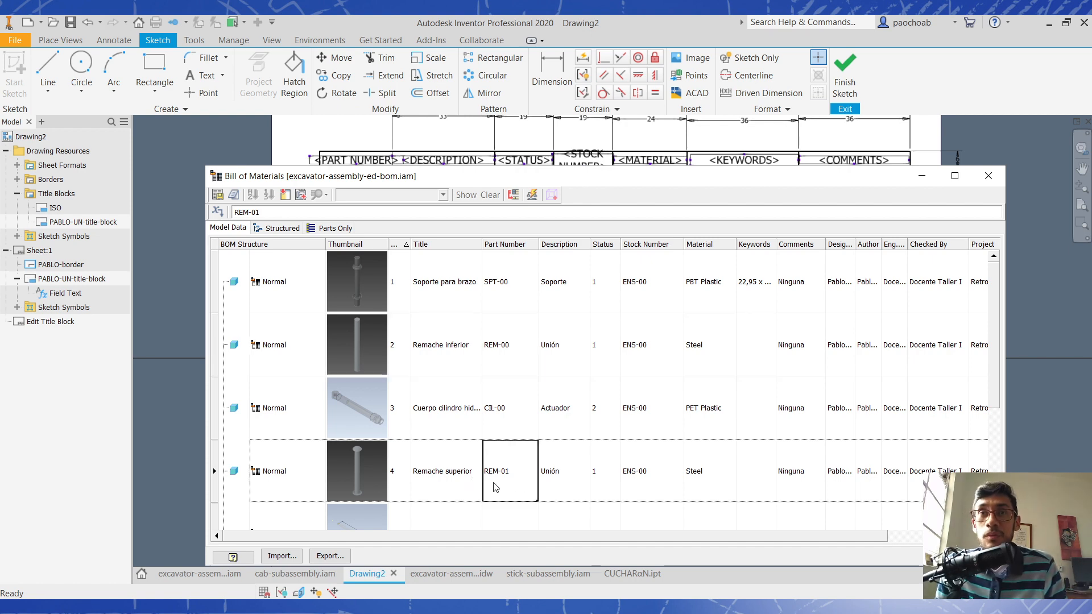
- Review the part numbers of the hydraulic cylinder piston and the two subassemblies in rows 5 to 7
scroll(526, 484, down, 3)
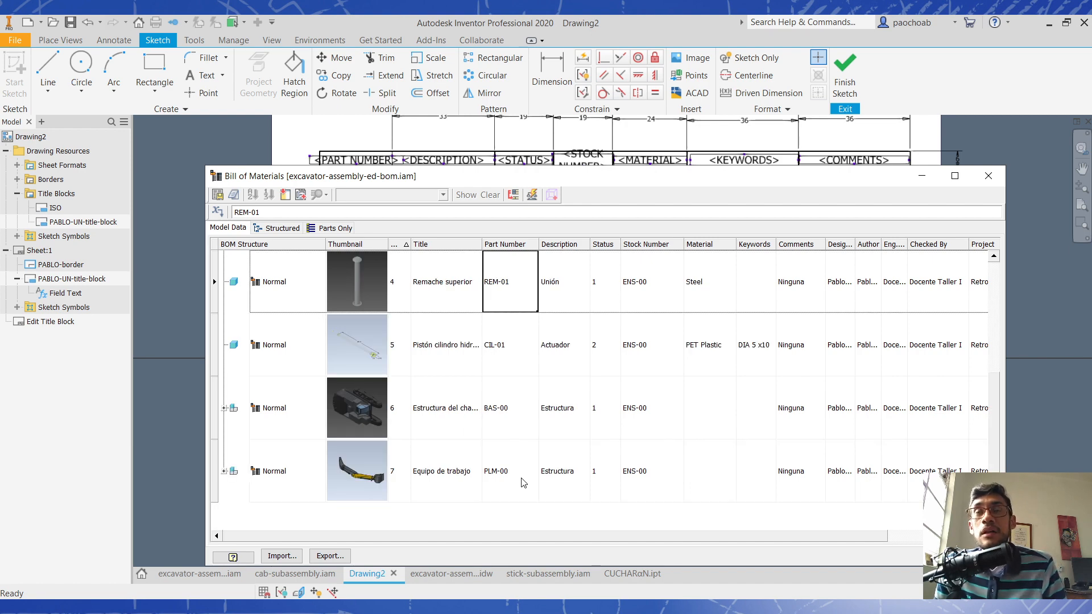
scroll(524, 483, up, 3)
scroll(524, 483, down, 3)
click(510, 355)
click(513, 411)
click(497, 463)
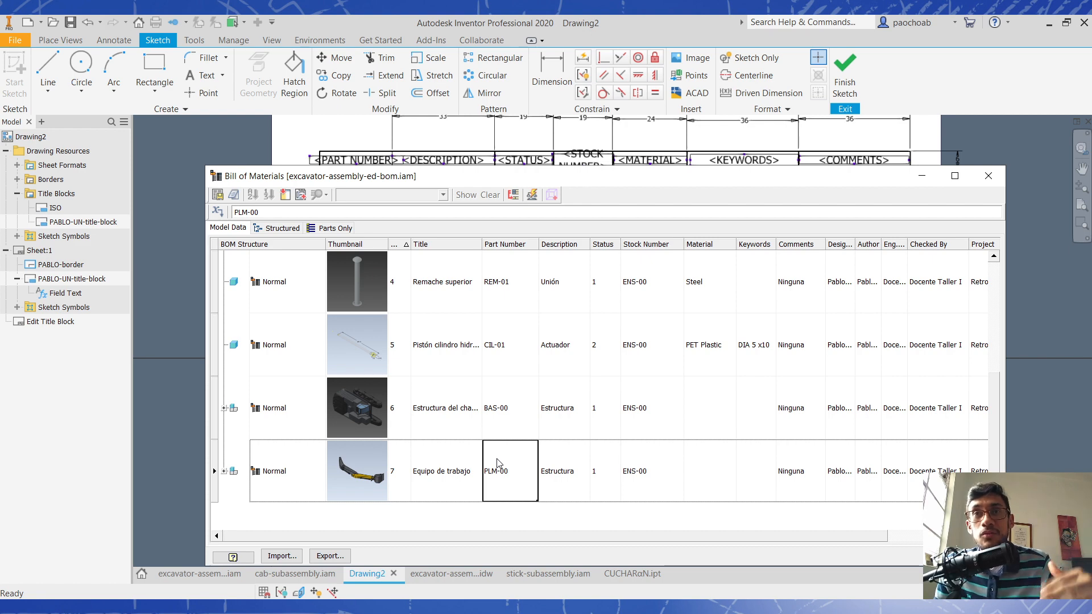
scroll(498, 464, up, 3)
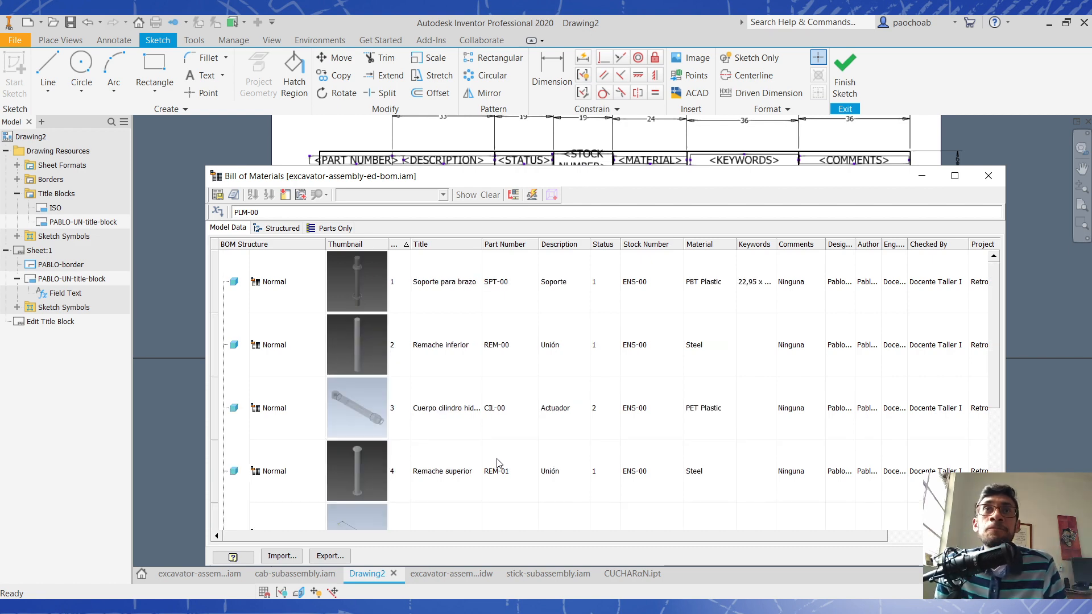
- Review the Description entries of the parts and both subassemblies, comparing how each component's function is classified
click(564, 299)
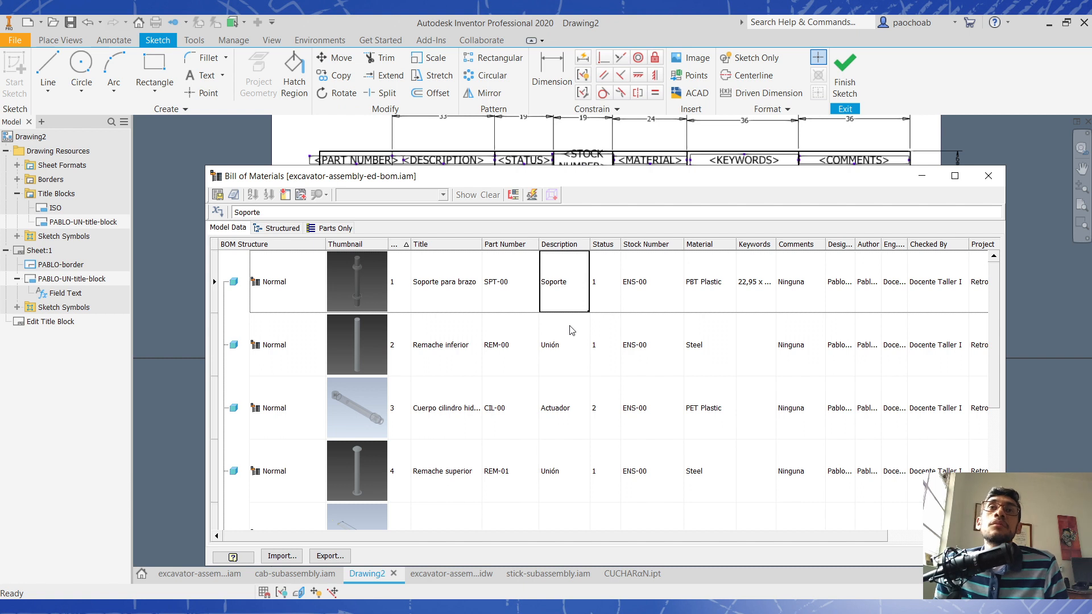
click(567, 349)
scroll(573, 353, down, 3)
click(561, 347)
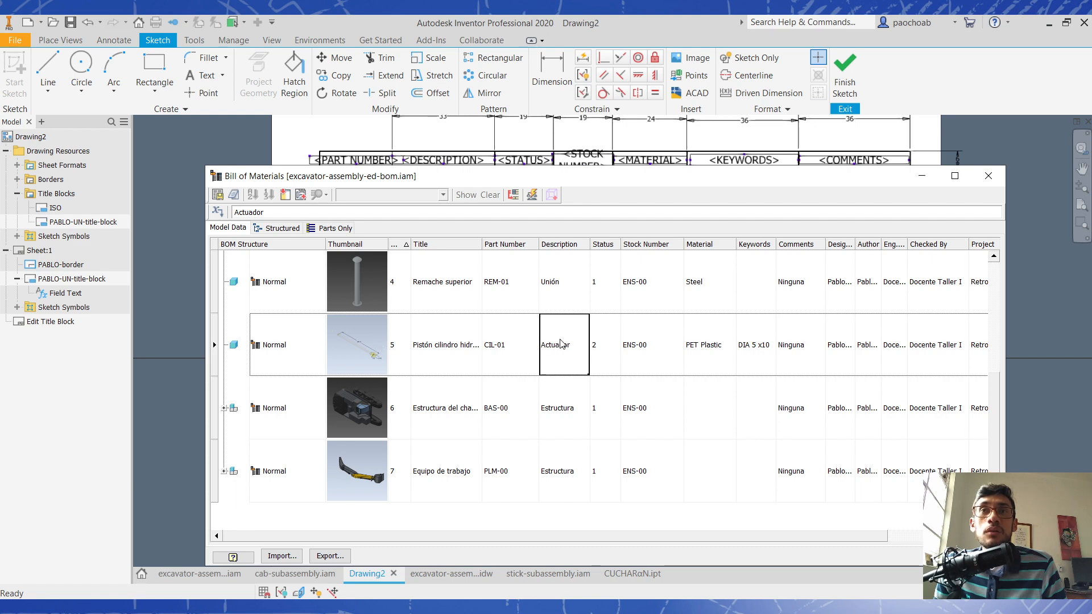
click(562, 420)
click(549, 481)
click(551, 394)
scroll(555, 369, up, 3)
click(564, 302)
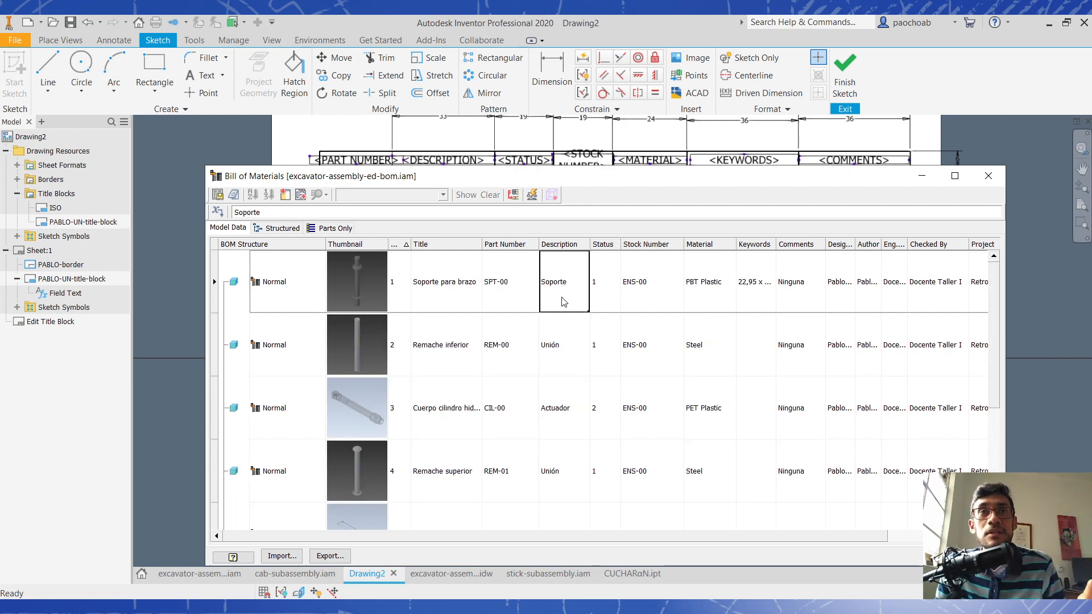
- Sort the BOM by Status in descending order and review the quantities recorded in that column
click(603, 246)
click(605, 247)
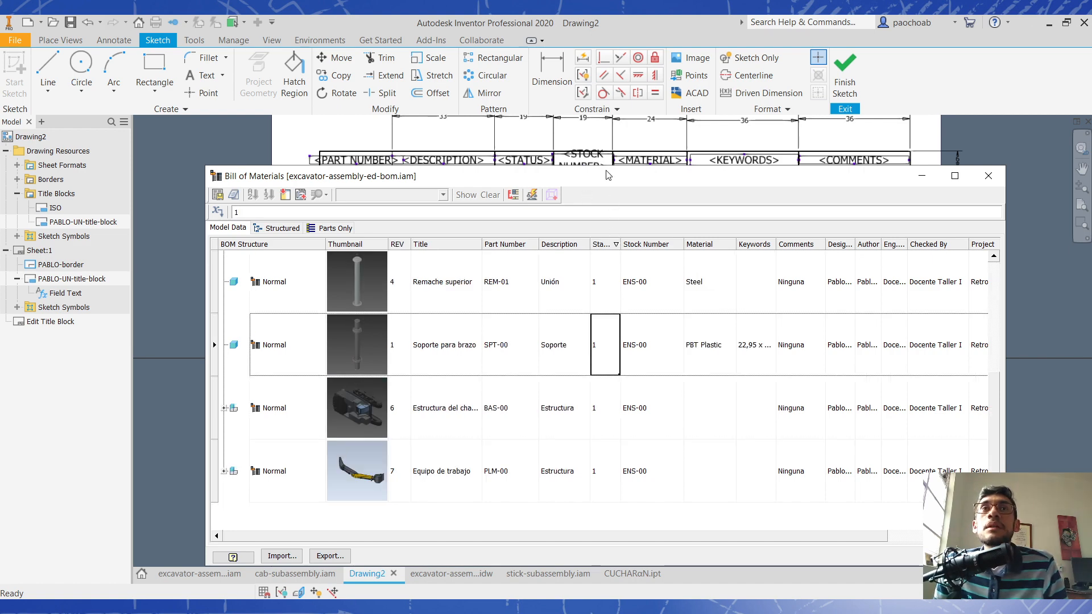
mouse_move(609, 176)
mouse_down()
mouse_move(603, 272)
mouse_move(592, 178)
mouse_up()
click(612, 291)
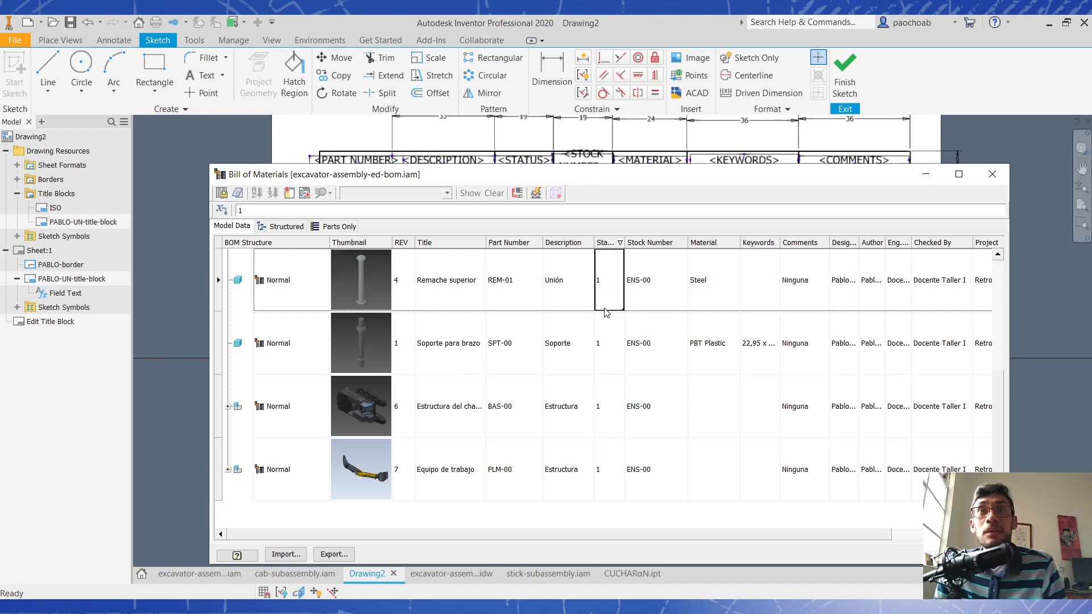
scroll(607, 312, up, 3)
click(598, 291)
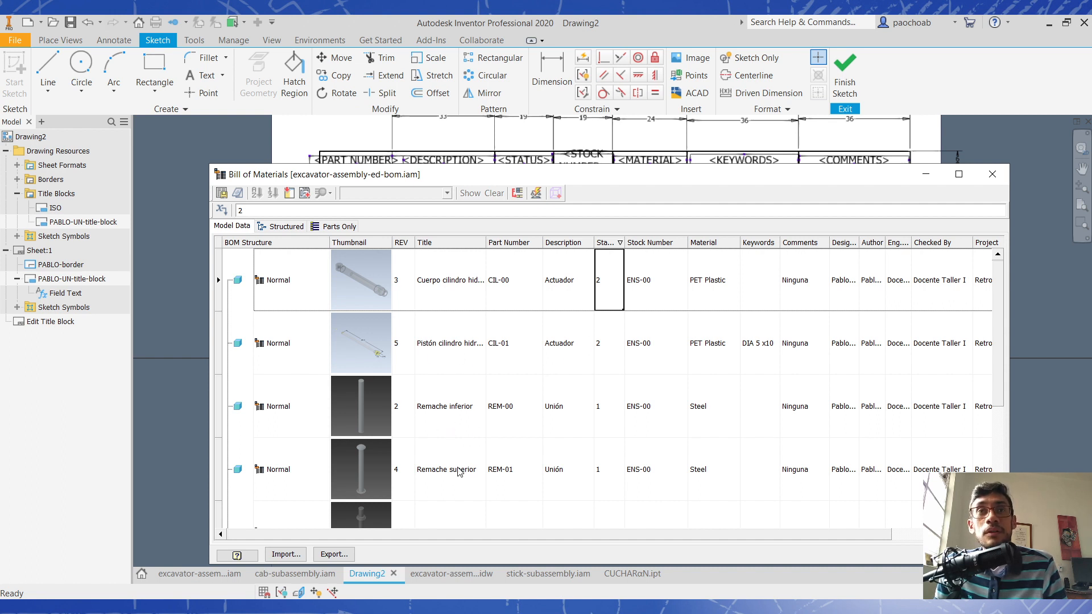
scroll(458, 472, down, 1)
scroll(534, 398, up, 1)
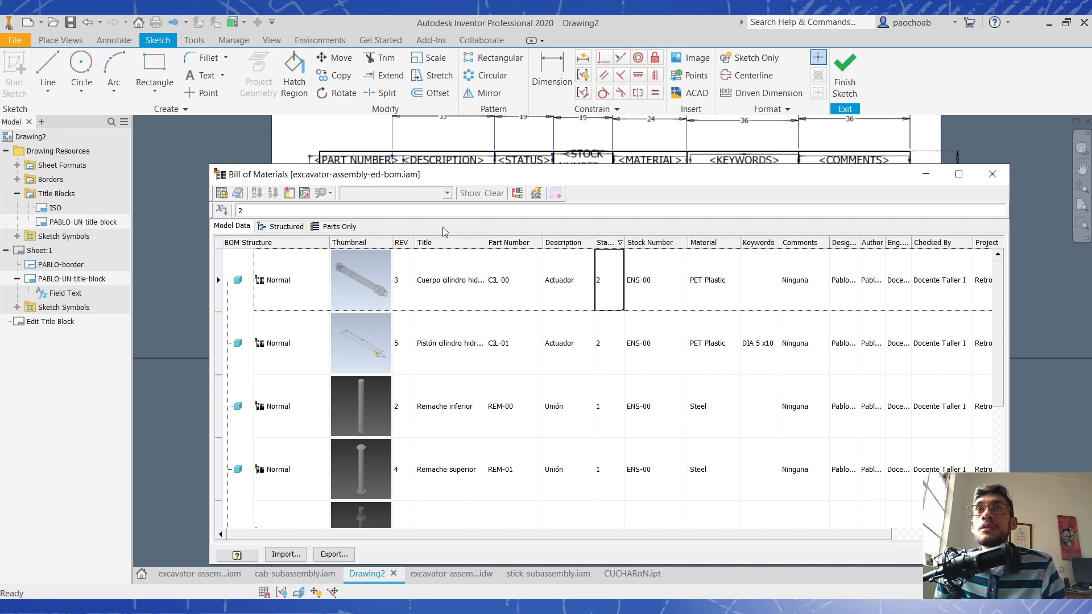
- Add the QTY column to the BOM between Description and Status using the column chooser
click(290, 193)
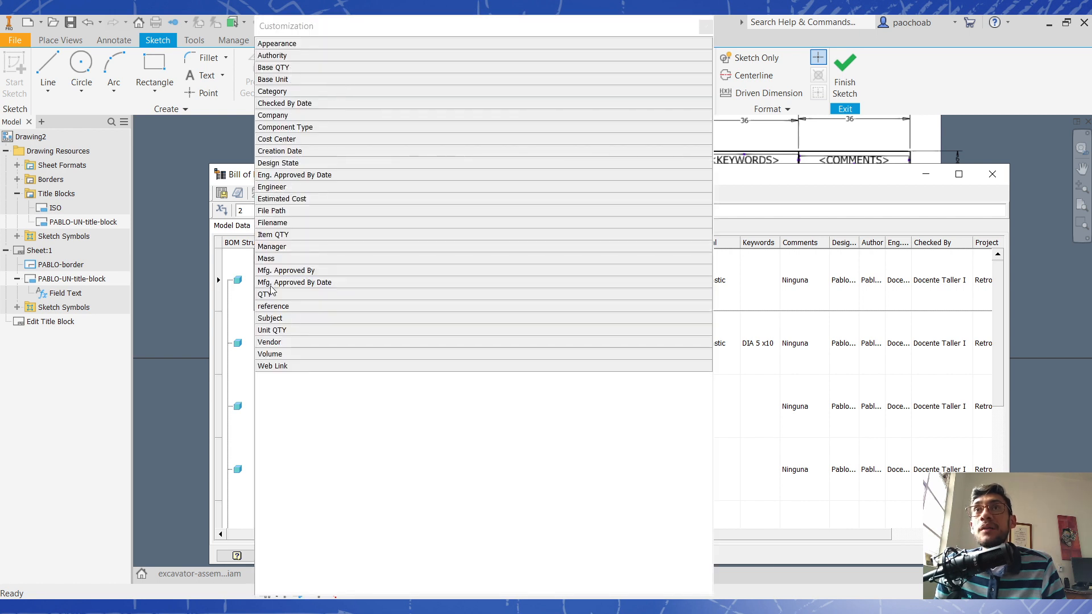
drag(383, 27, 790, 132)
drag(680, 399, 596, 240)
drag(925, 140, 612, 146)
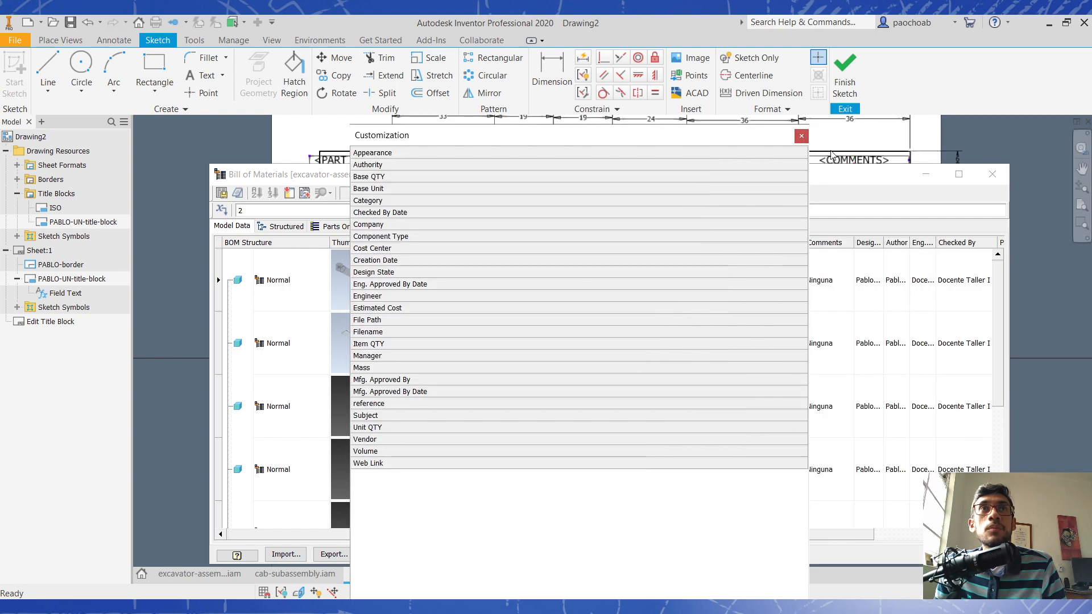
click(800, 141)
- Compare the QTY value with the Status value for every row of the BOM
click(605, 270)
scroll(603, 316, down, 3)
scroll(603, 393, up, 3)
click(602, 343)
click(605, 405)
click(610, 449)
scroll(610, 449, down, 1)
click(599, 357)
click(604, 409)
click(606, 459)
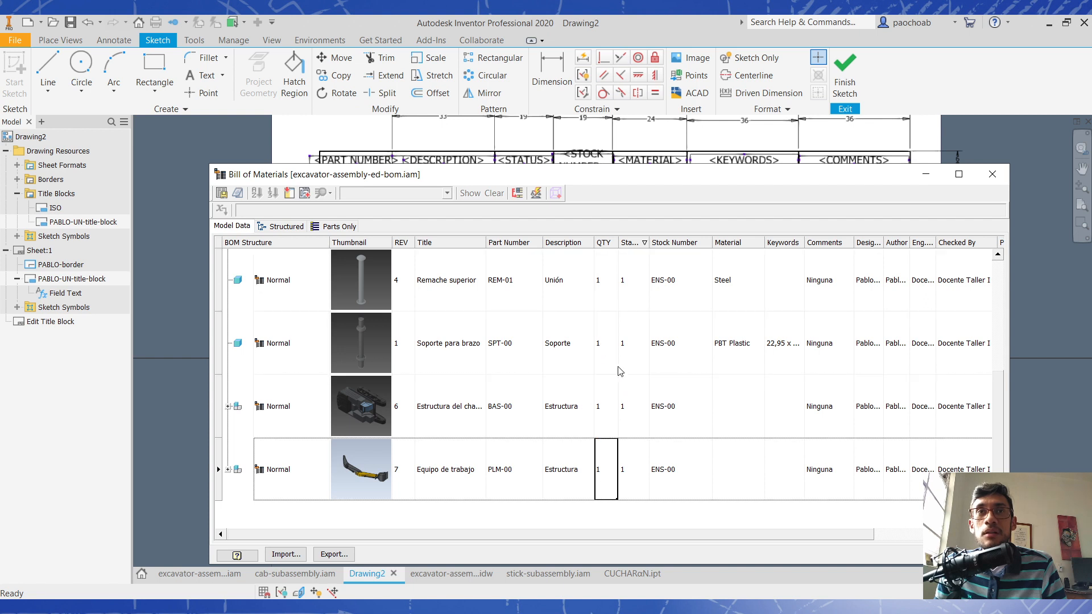
scroll(614, 359, up, 1)
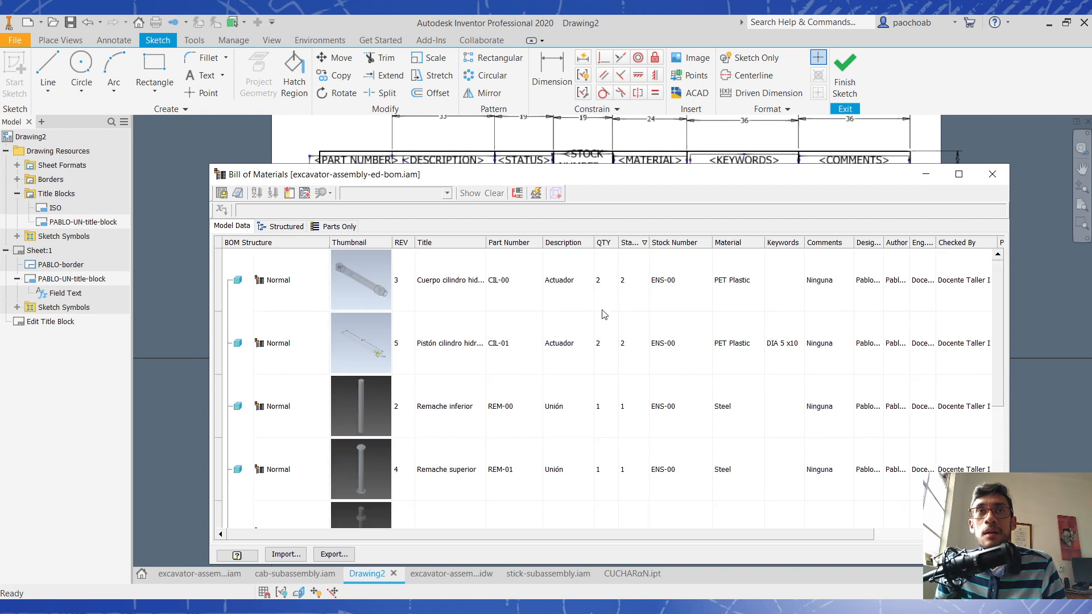
- Sort the BOM by Stock Number in descending order and move its window down to expose the title block's PL. REF. column
click(610, 242)
click(624, 244)
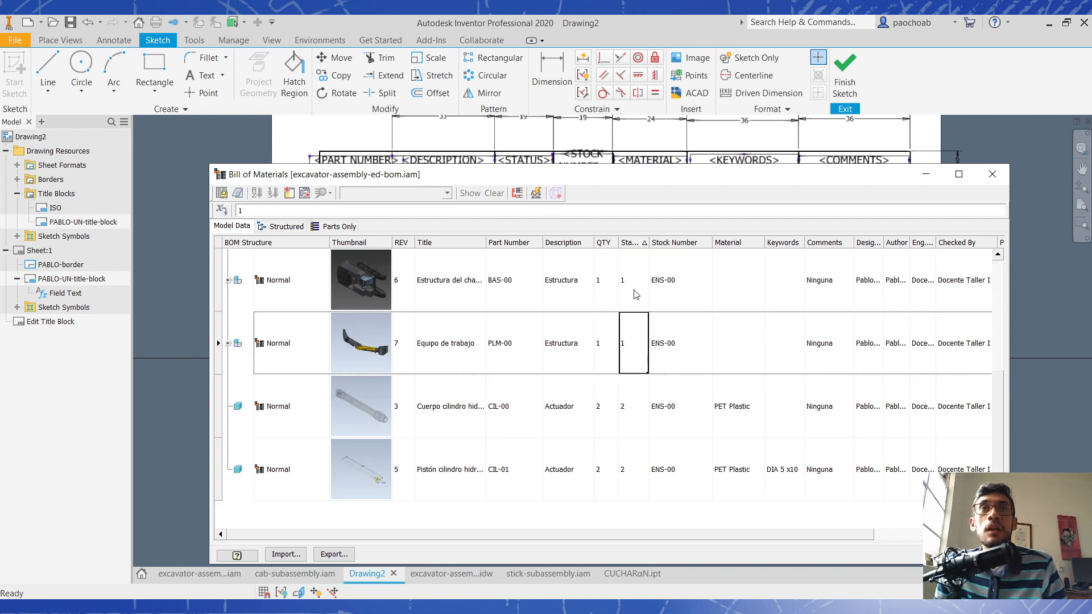
click(687, 246)
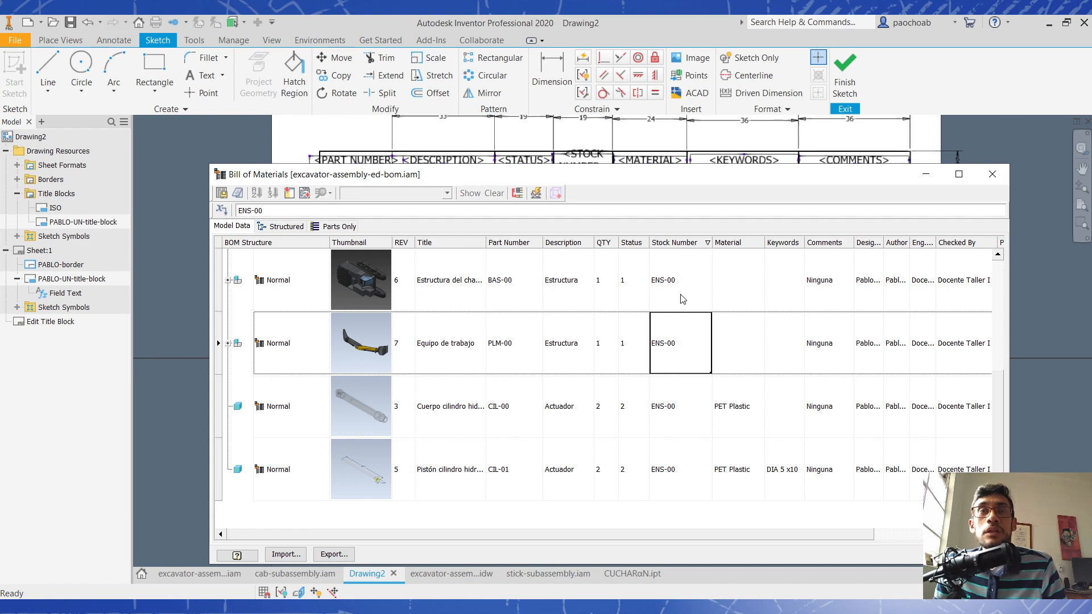
drag(602, 178, 610, 265)
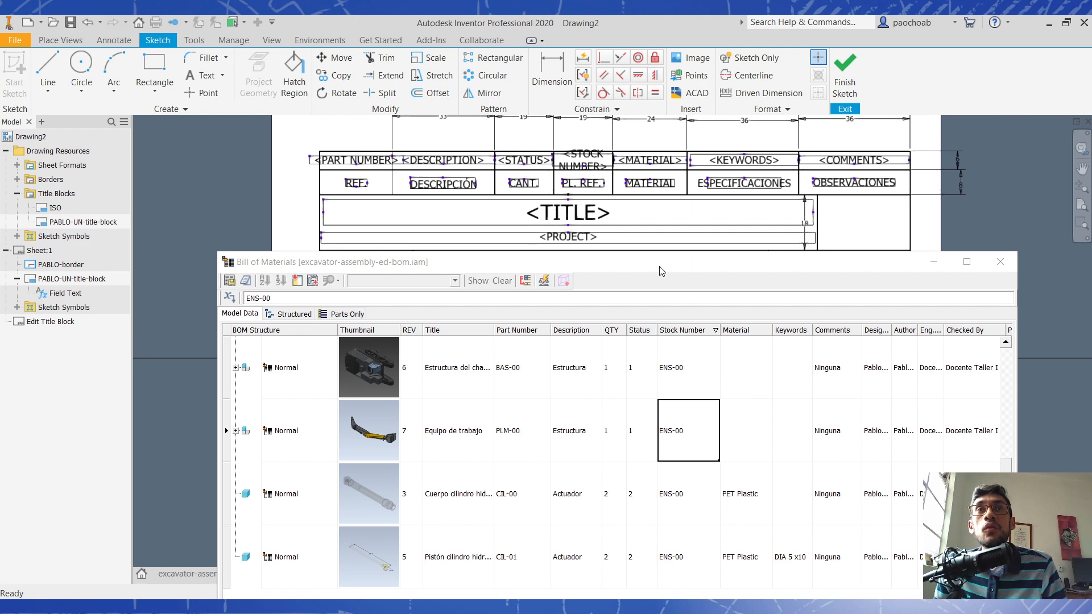
drag(661, 268, 679, 227)
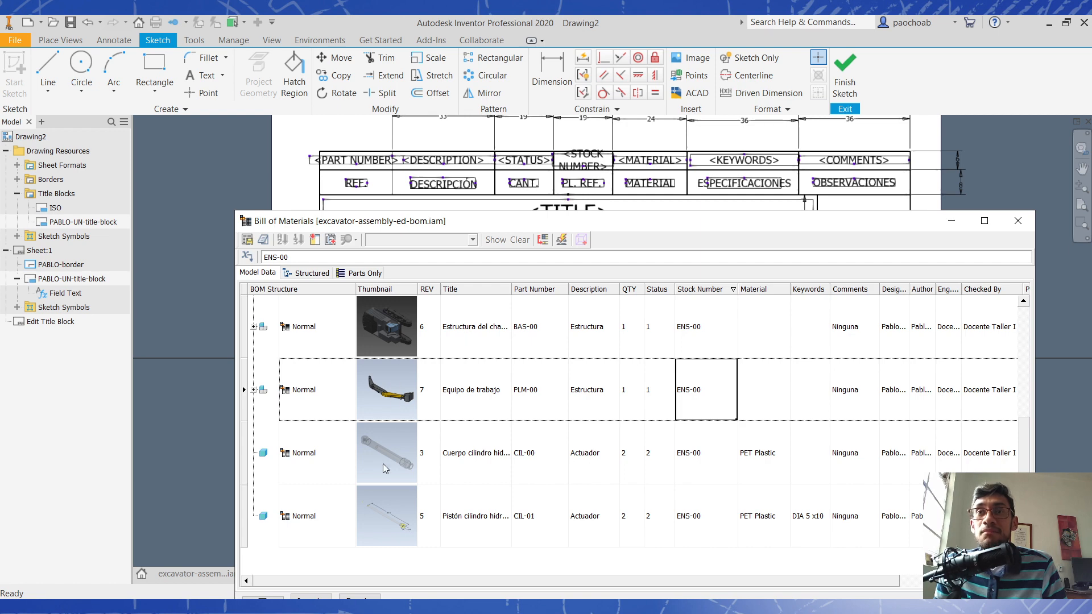
- Examine the Stock Number codes assigned to the parts and subassemblies, and move the BOM window back up over the title block
scroll(387, 455, up, 1)
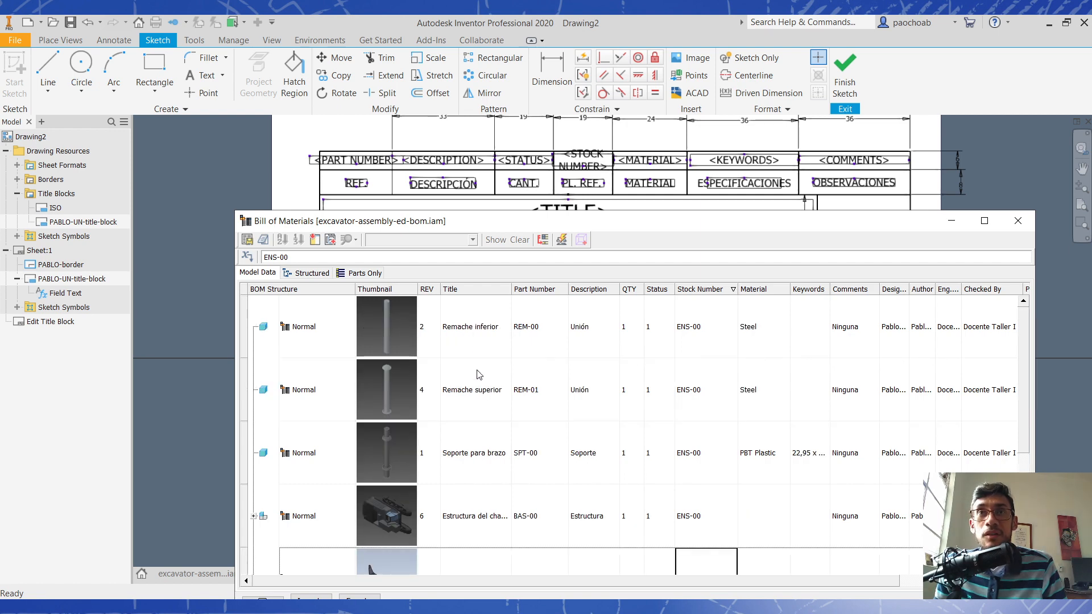
scroll(488, 467, down, 1)
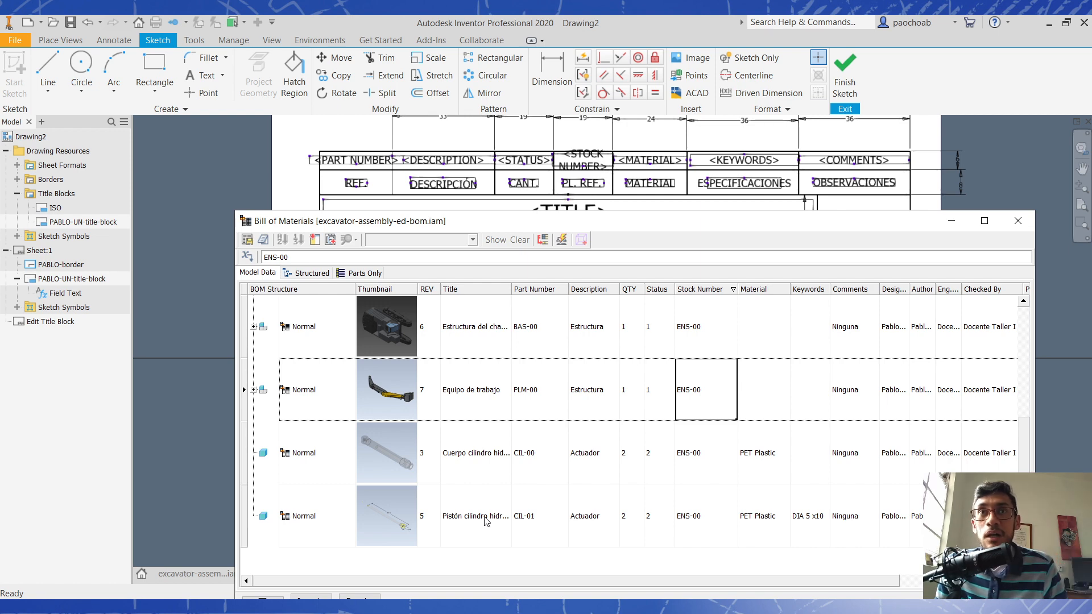
scroll(487, 522, up, 1)
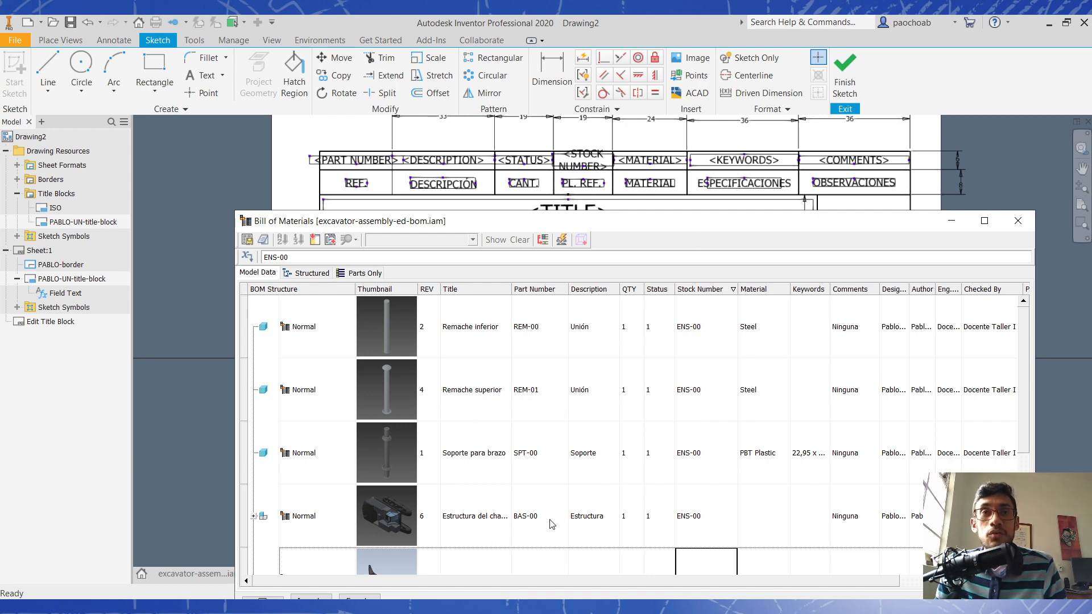
scroll(552, 522, down, 1)
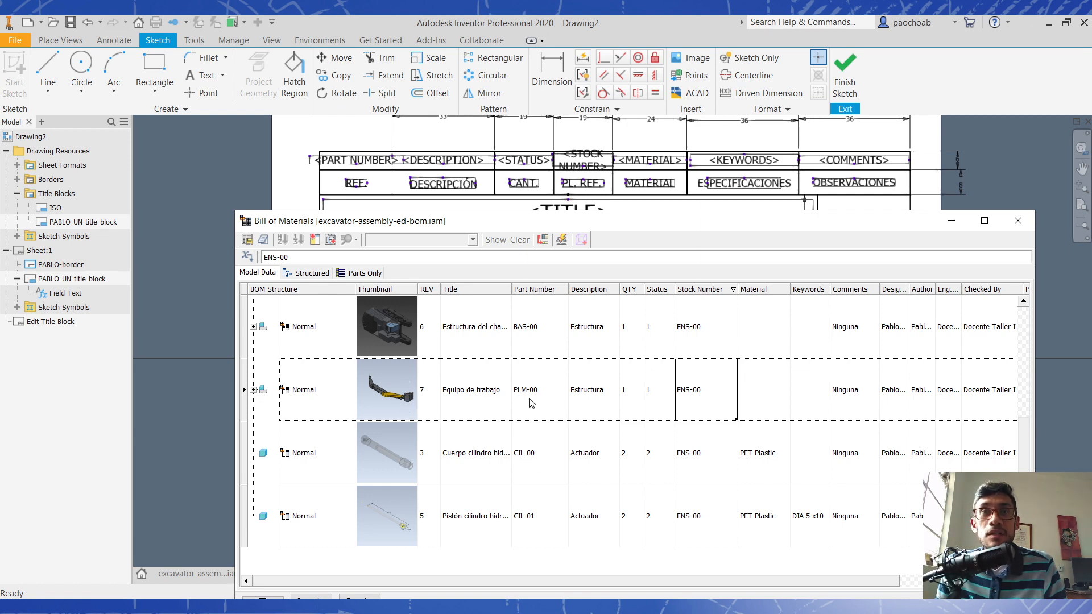
scroll(534, 403, up, 1)
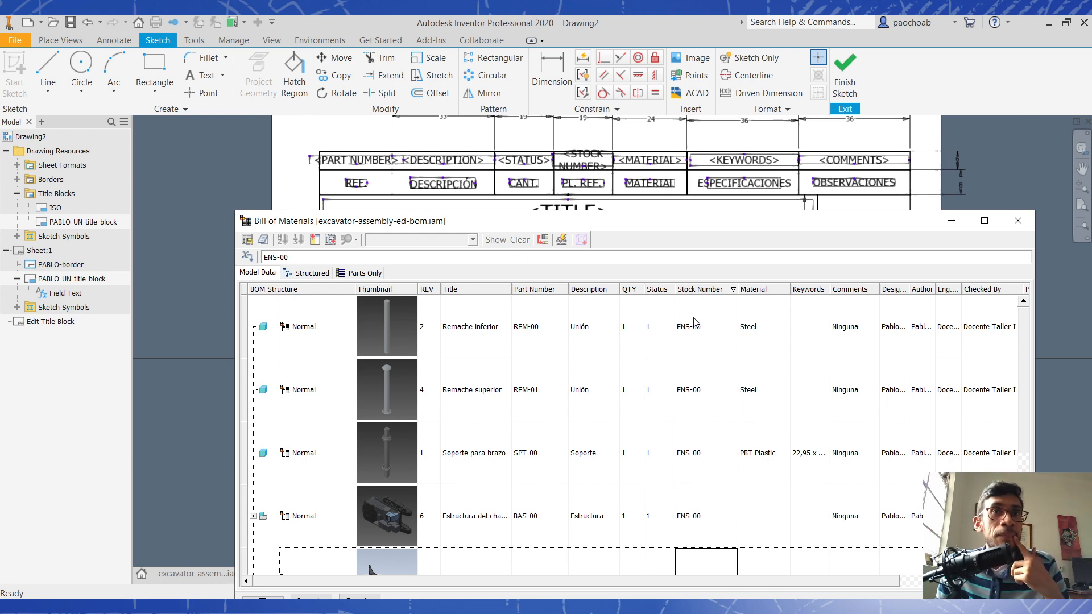
click(719, 320)
click(726, 398)
scroll(718, 447, down, 3)
click(703, 385)
click(701, 449)
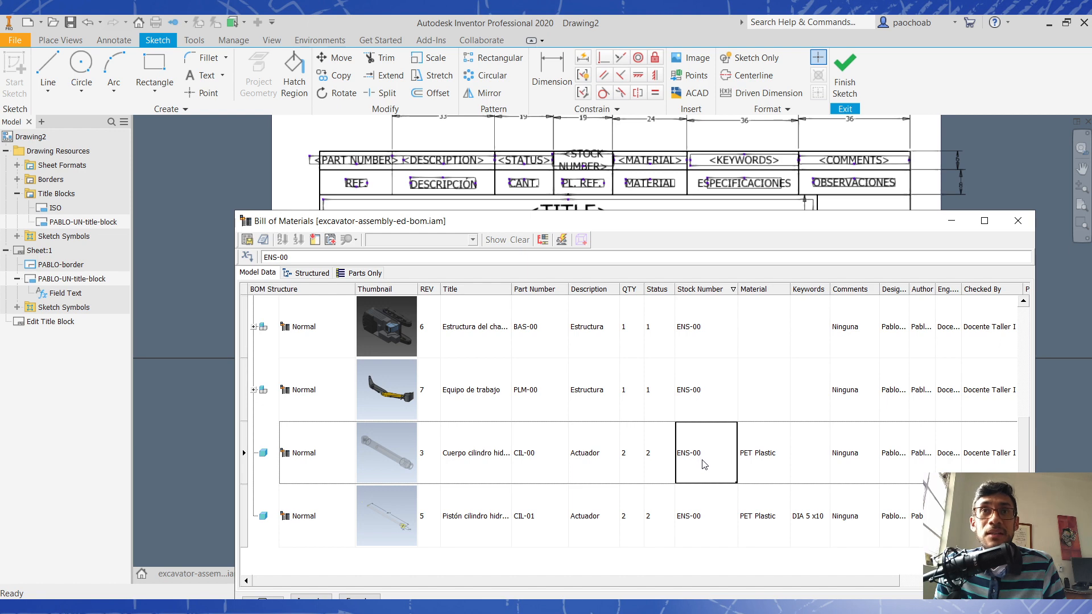
drag(700, 223, 660, 172)
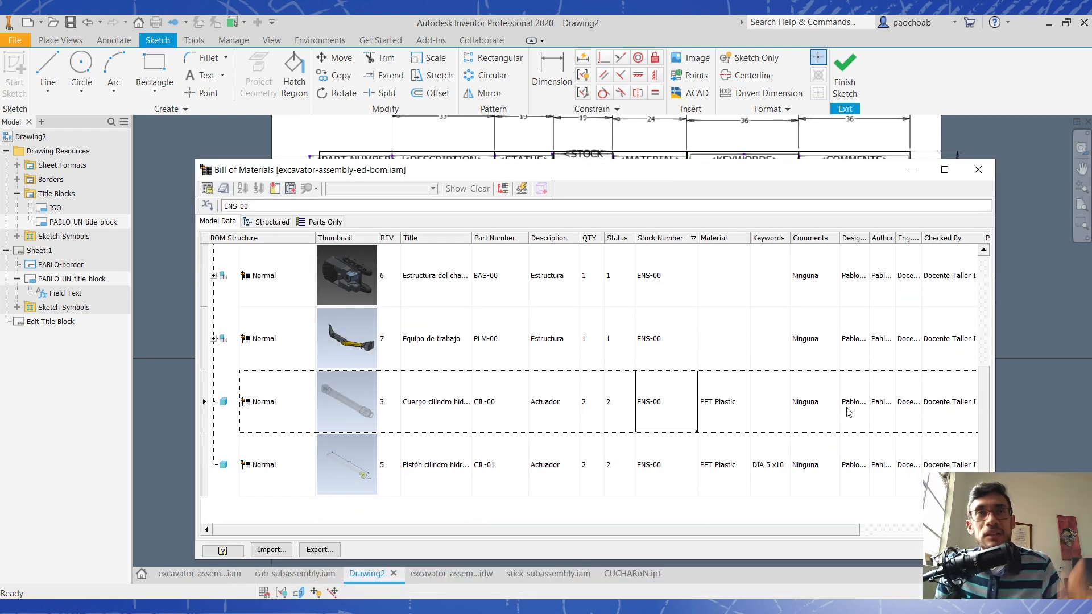
- Examine the Material value assigned to each part of the BOM
scroll(829, 401, up, 3)
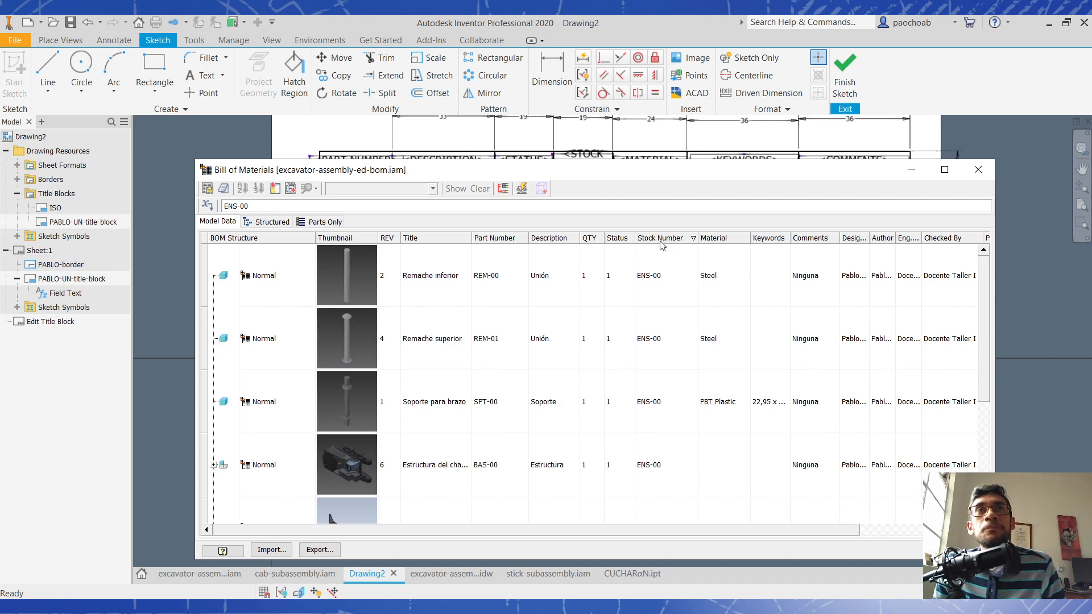
click(727, 291)
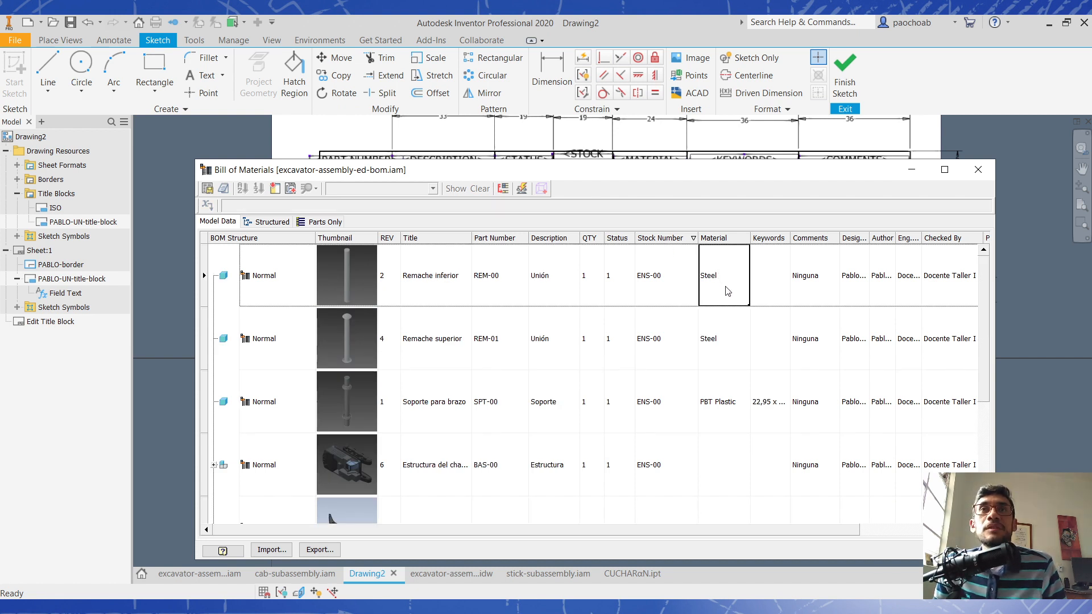
click(722, 354)
click(731, 403)
scroll(740, 401, down, 3)
click(736, 399)
click(733, 449)
scroll(739, 355, up, 3)
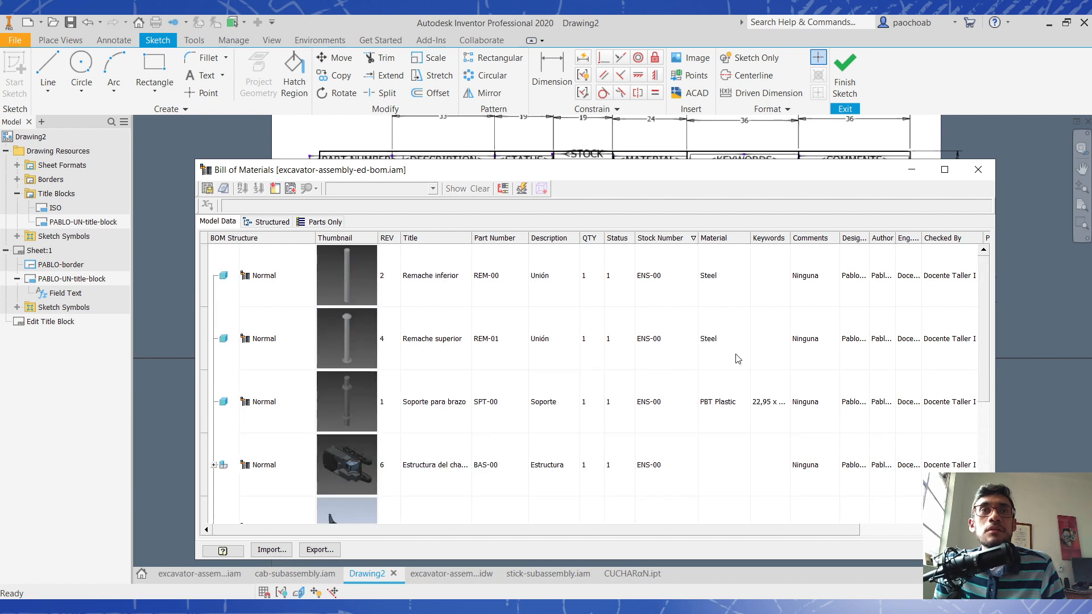
- Move the BOM window, widen its Keywords column, and review the size specifications entered for the parts
click(773, 280)
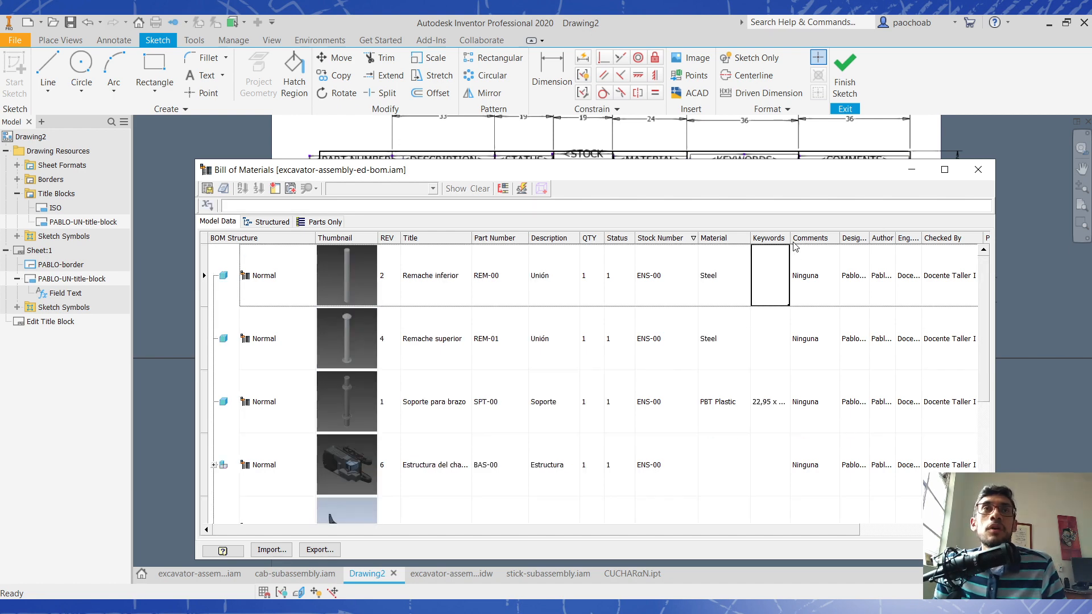
drag(768, 173, 727, 142)
drag(954, 239, 1012, 240)
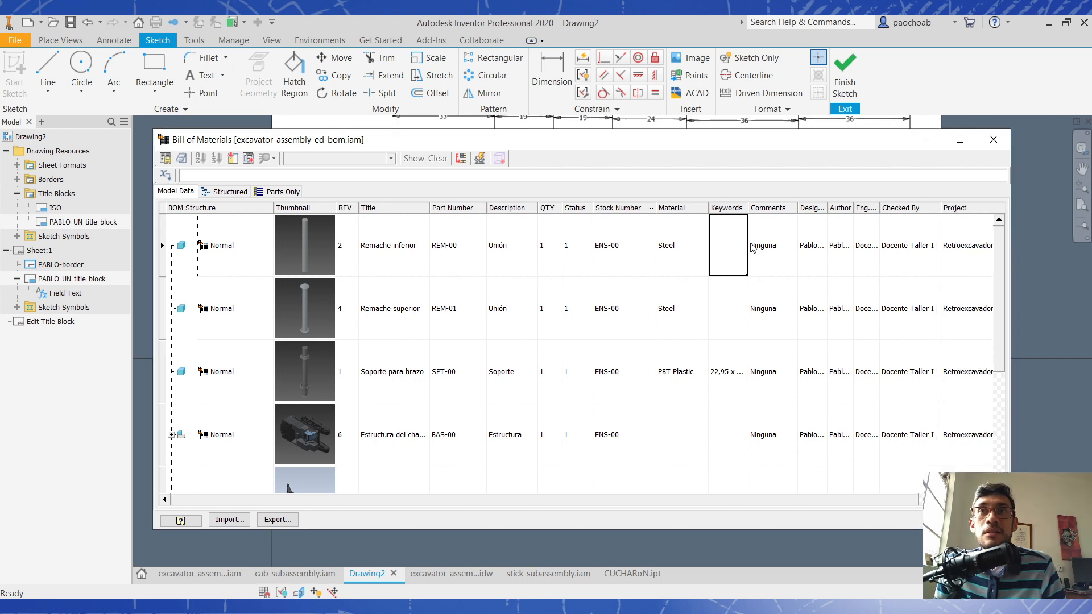
click(286, 376)
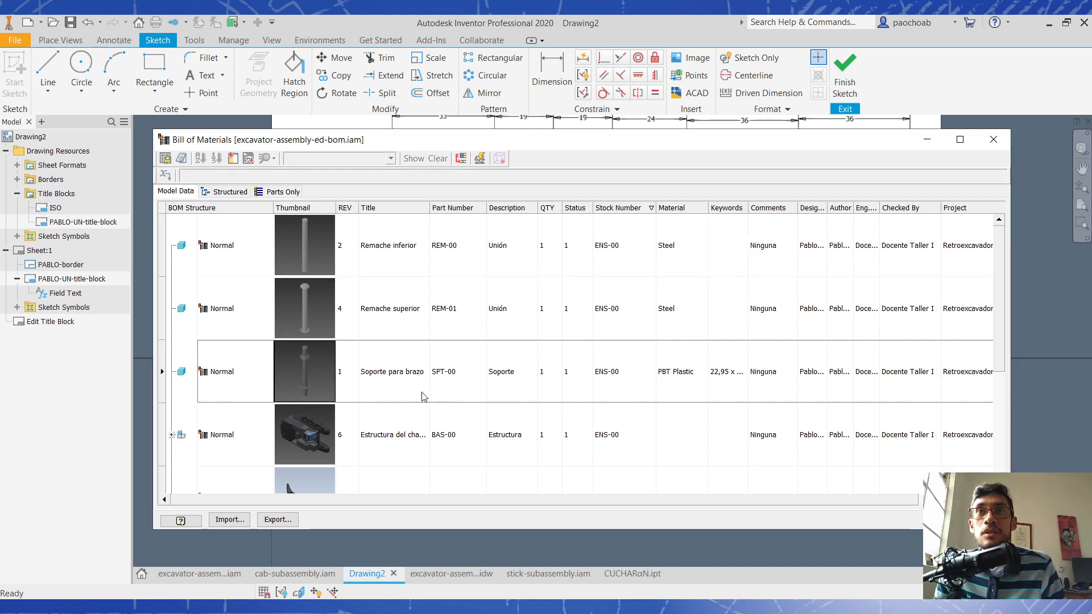
drag(748, 206, 800, 206)
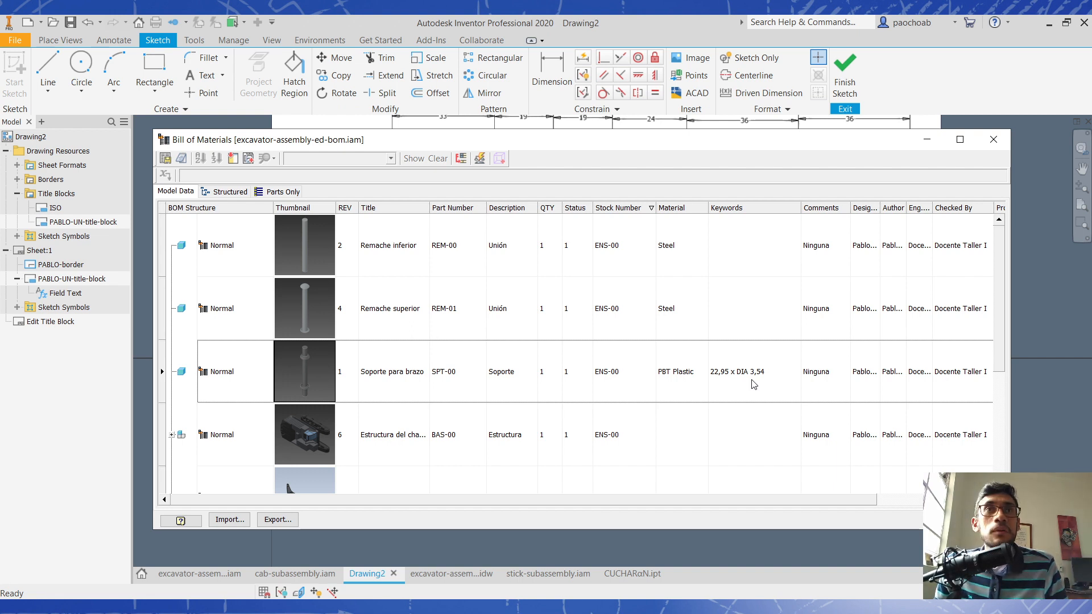
scroll(754, 384, down, 3)
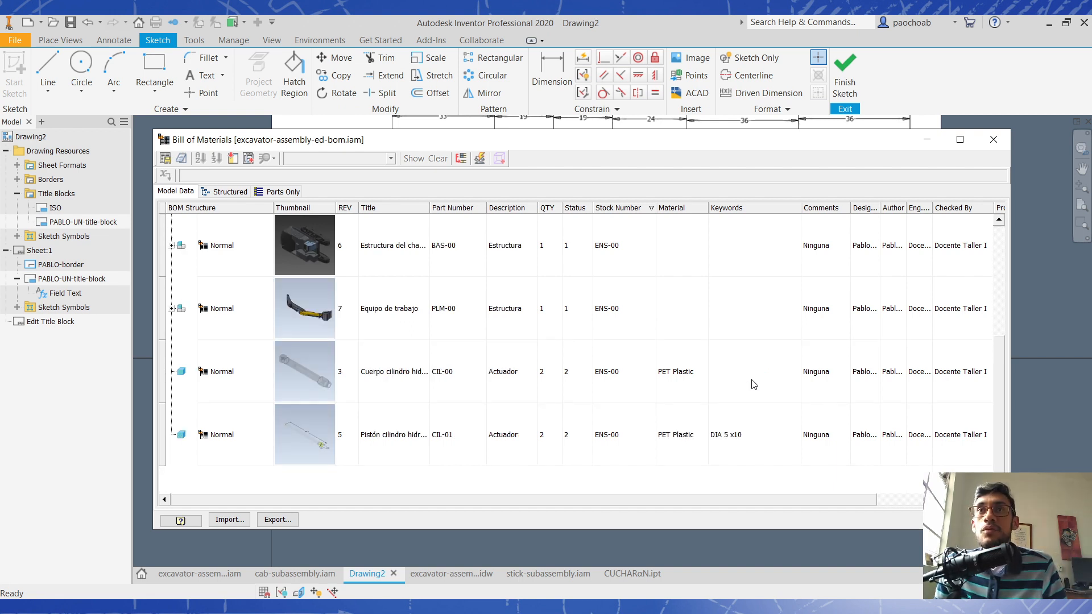
click(387, 380)
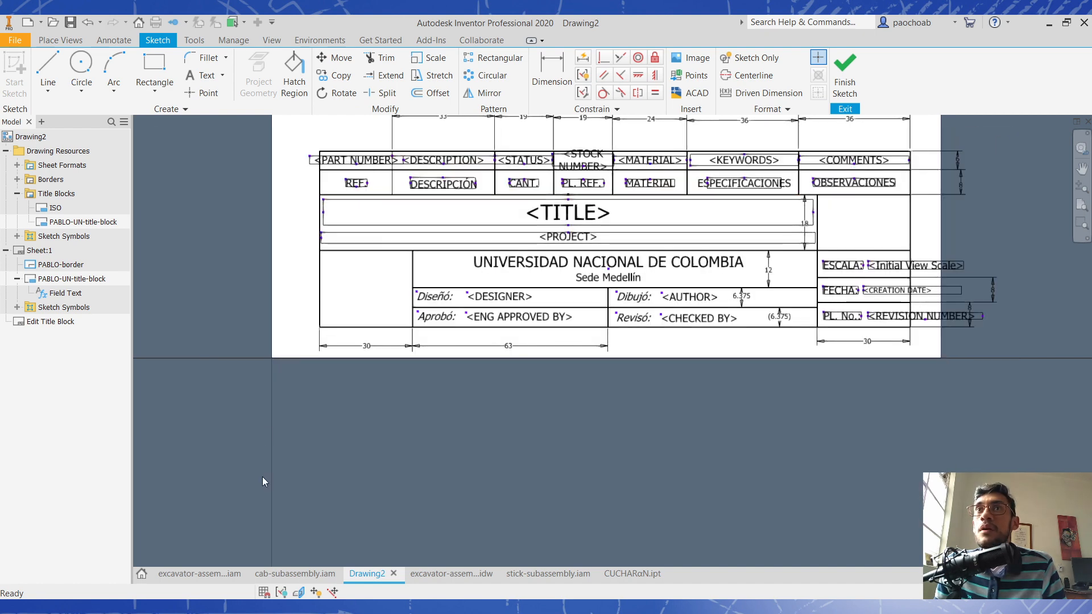
- Switch to the excavator assembly and use the BOM row Cuerpo cilindro hidráulico to identify its matching components in the model tree
click(214, 573)
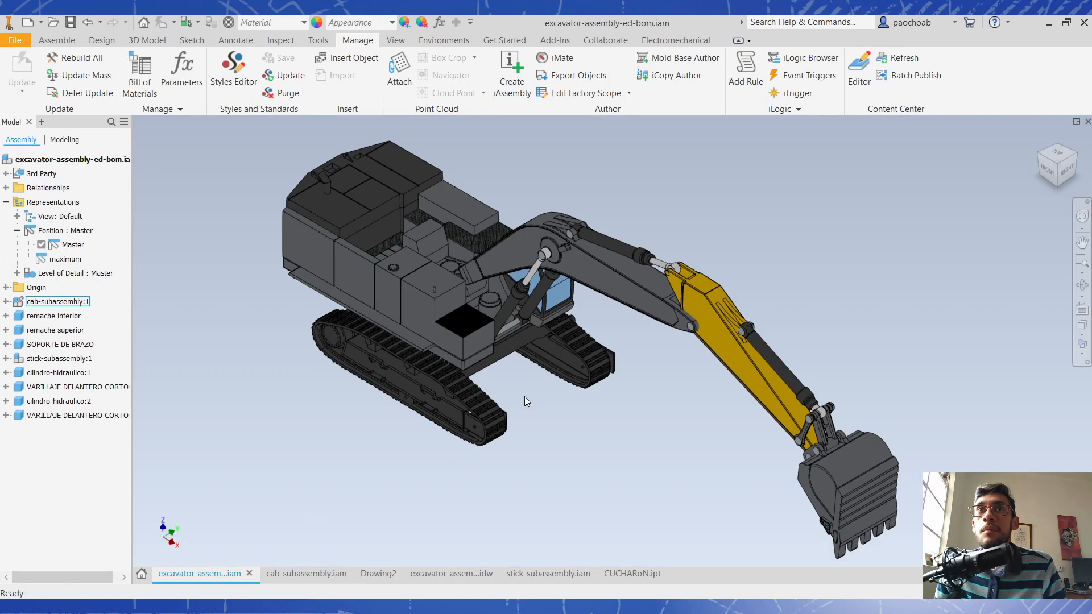
click(64, 401)
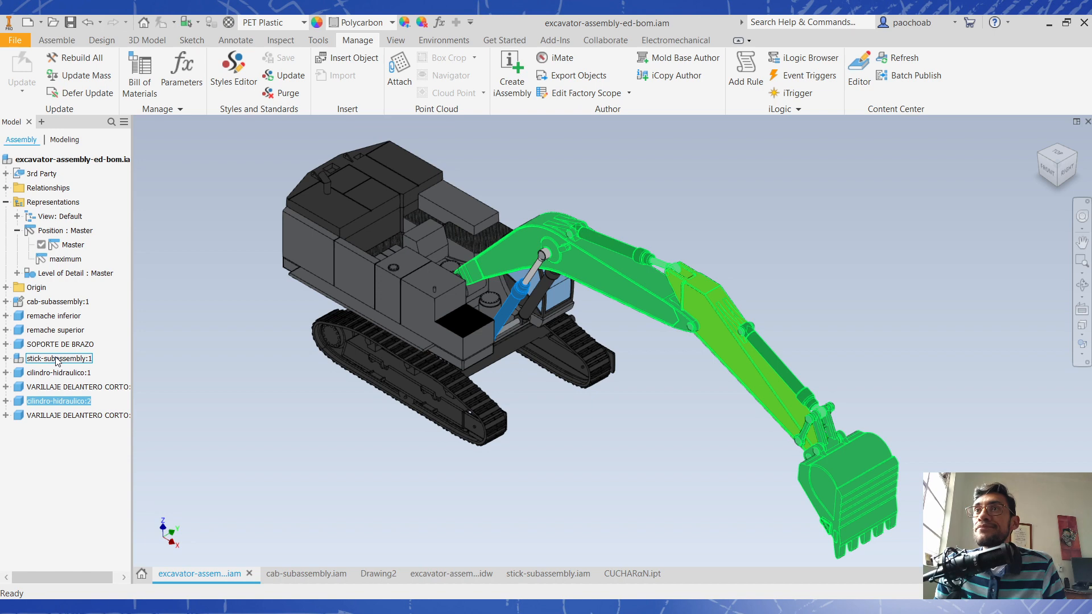
click(61, 373)
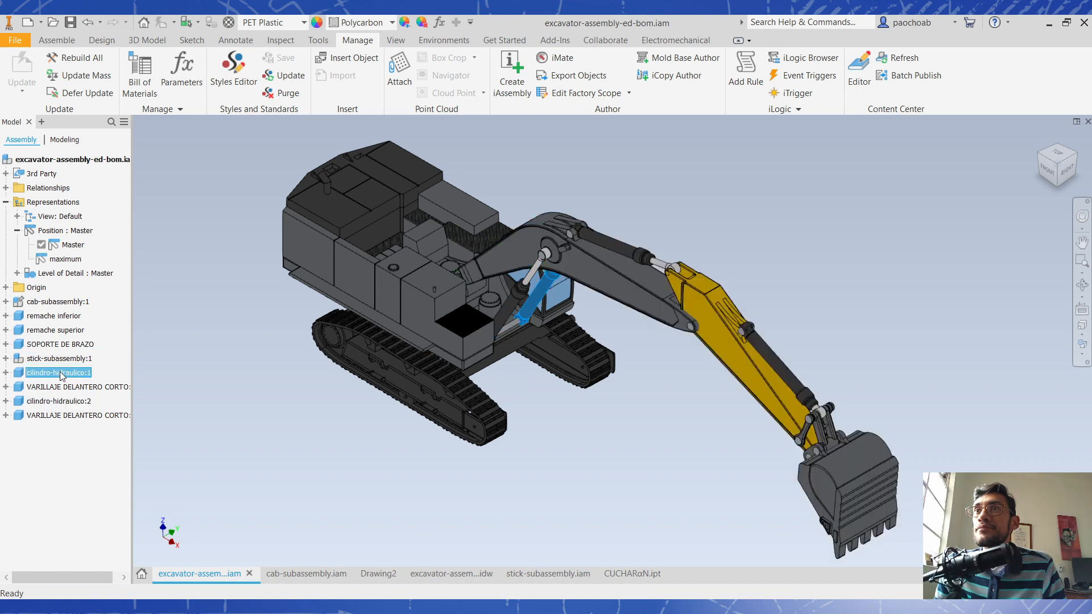
right_click(61, 373)
key(Escape)
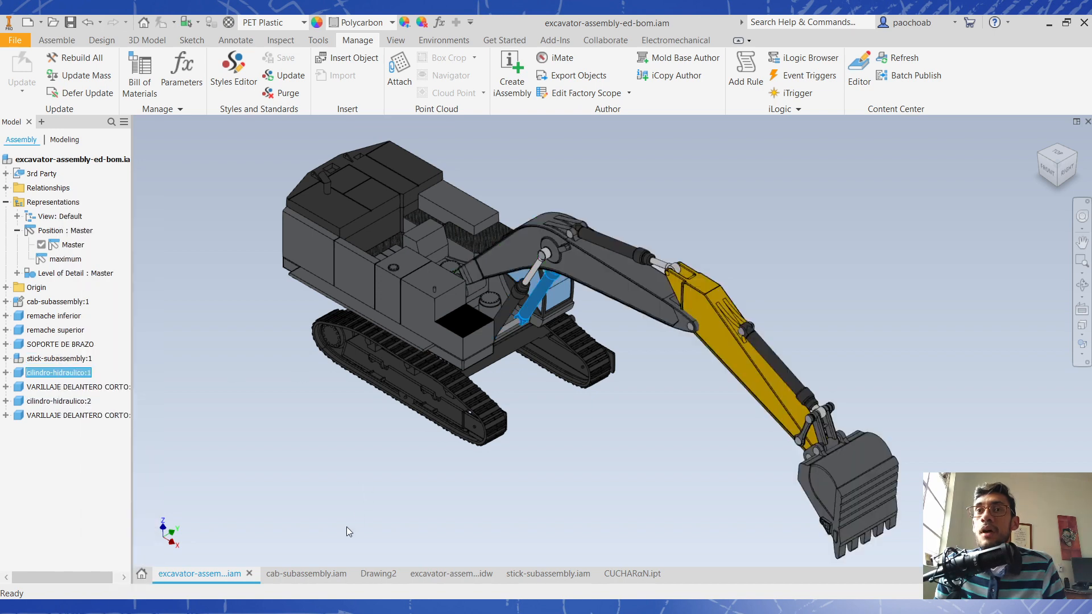
click(139, 82)
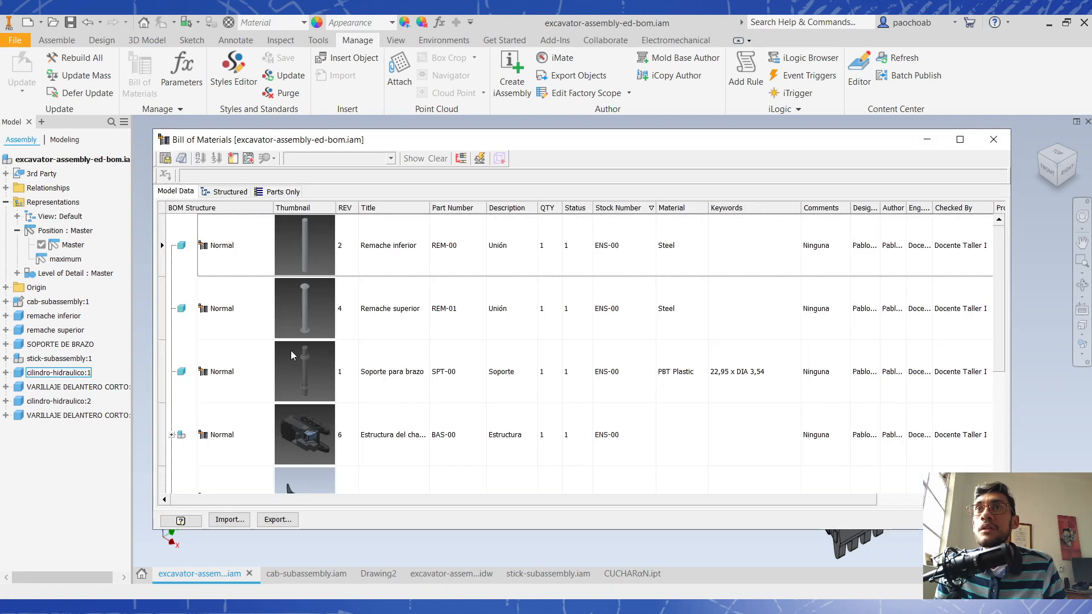
click(390, 376)
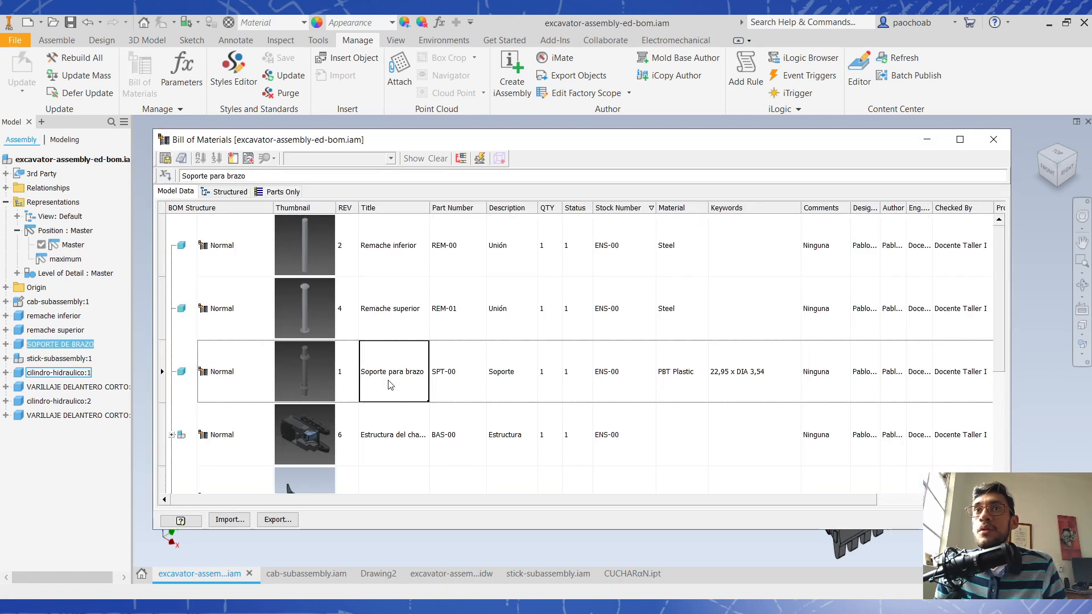
scroll(403, 450, down, 1)
click(404, 379)
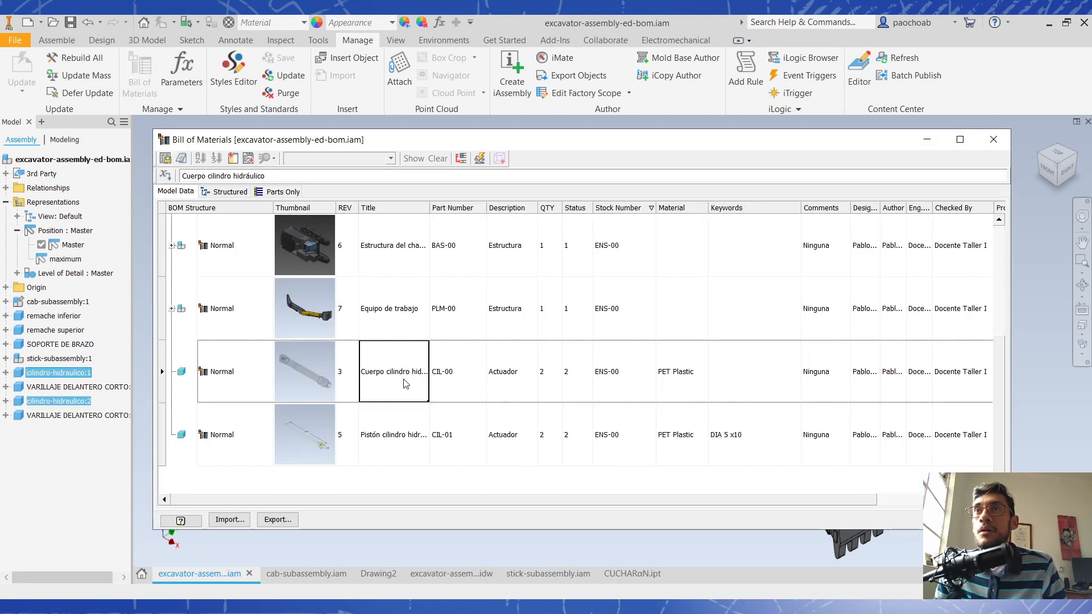
- Minimize the BOM and open the first cilindro-hidraulico component in its own part document
click(927, 140)
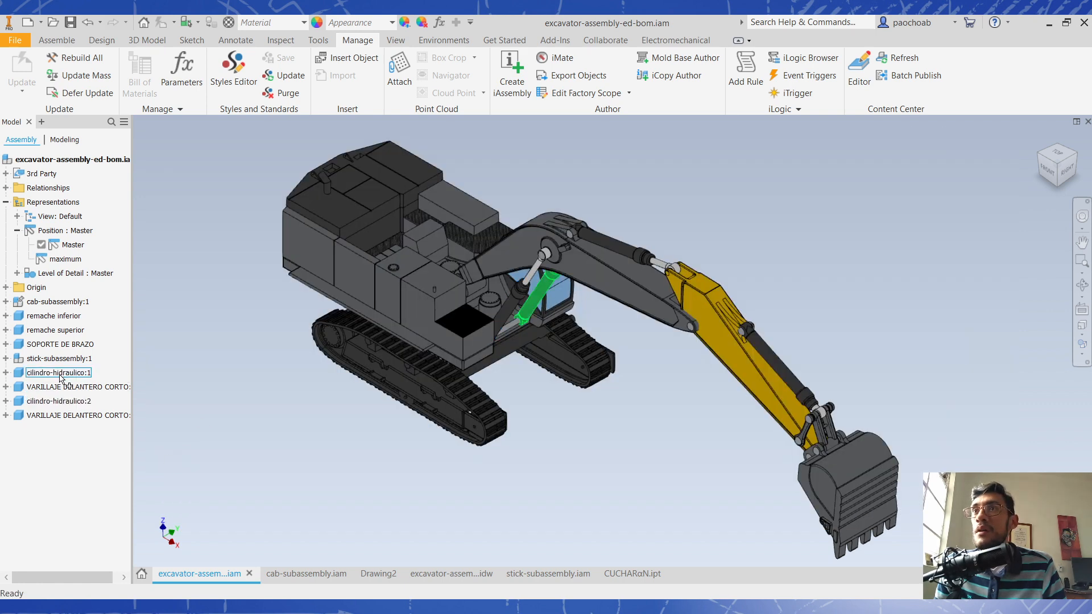
right_click(59, 374)
click(21, 465)
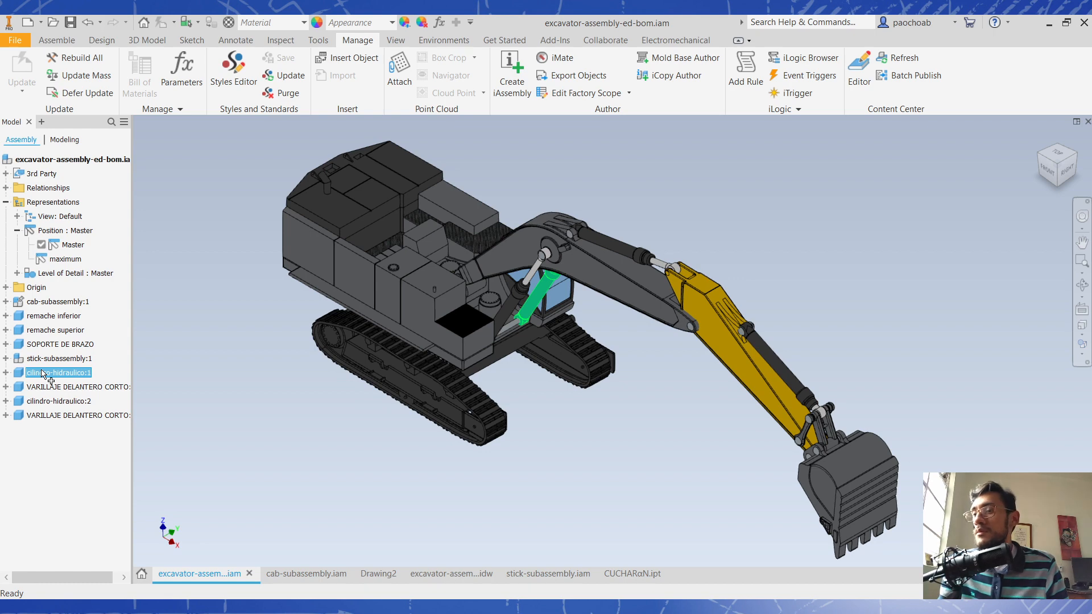
key(Escape)
right_click(42, 375)
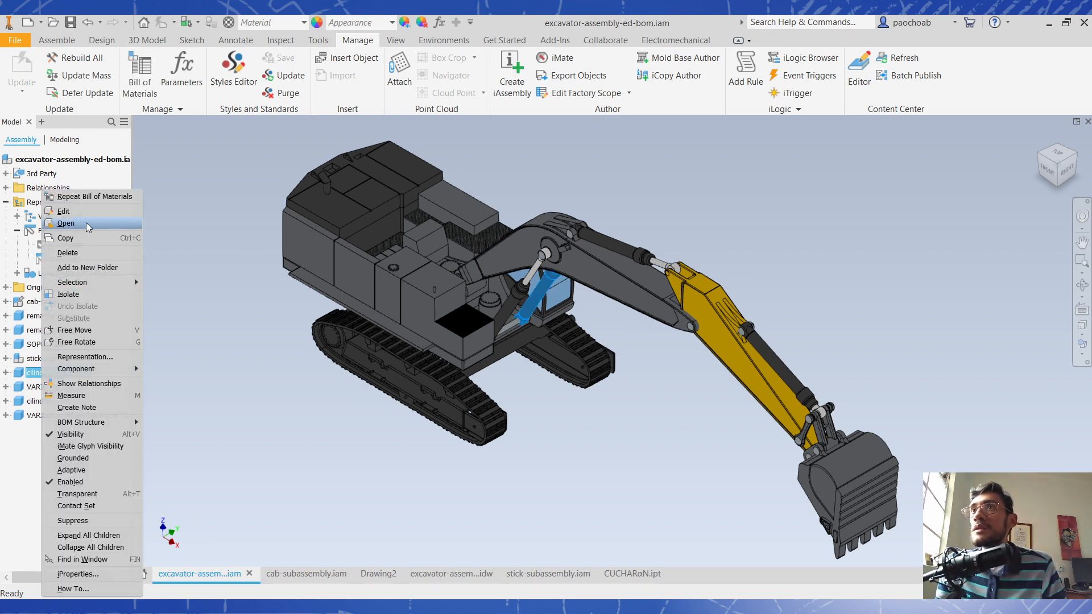
key(Escape)
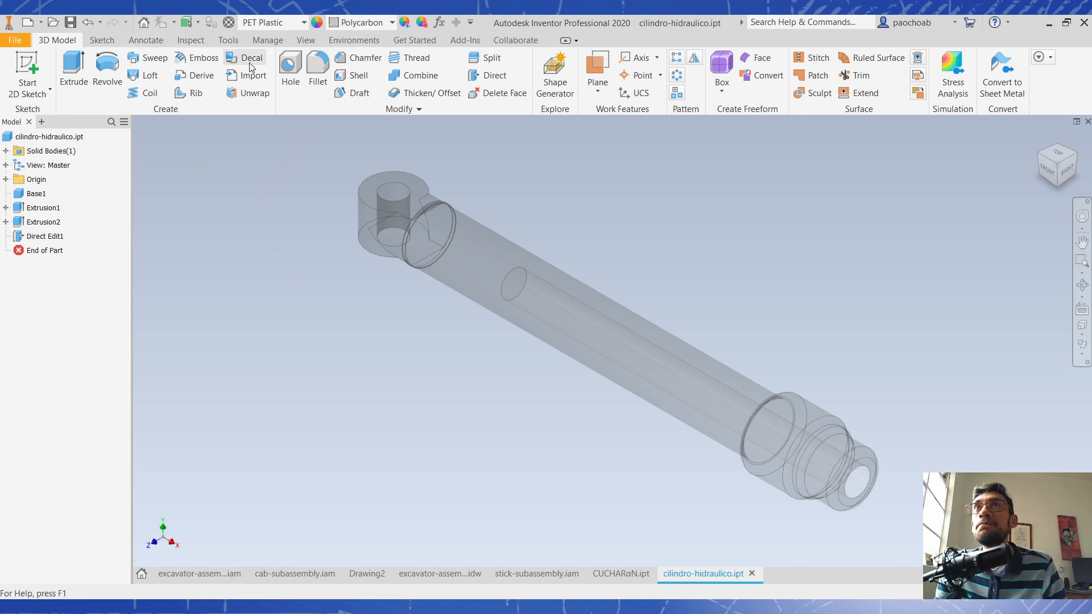
- Measure the hydraulic cylinder's overall length from the open-end face to the far end of the eye
click(228, 40)
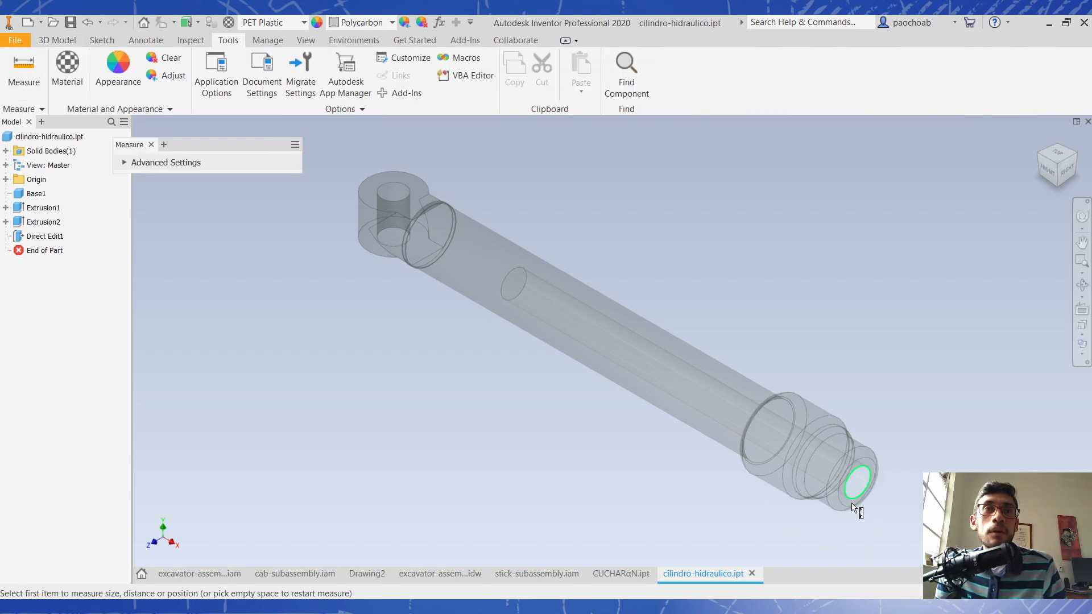
scroll(857, 509, down, 5)
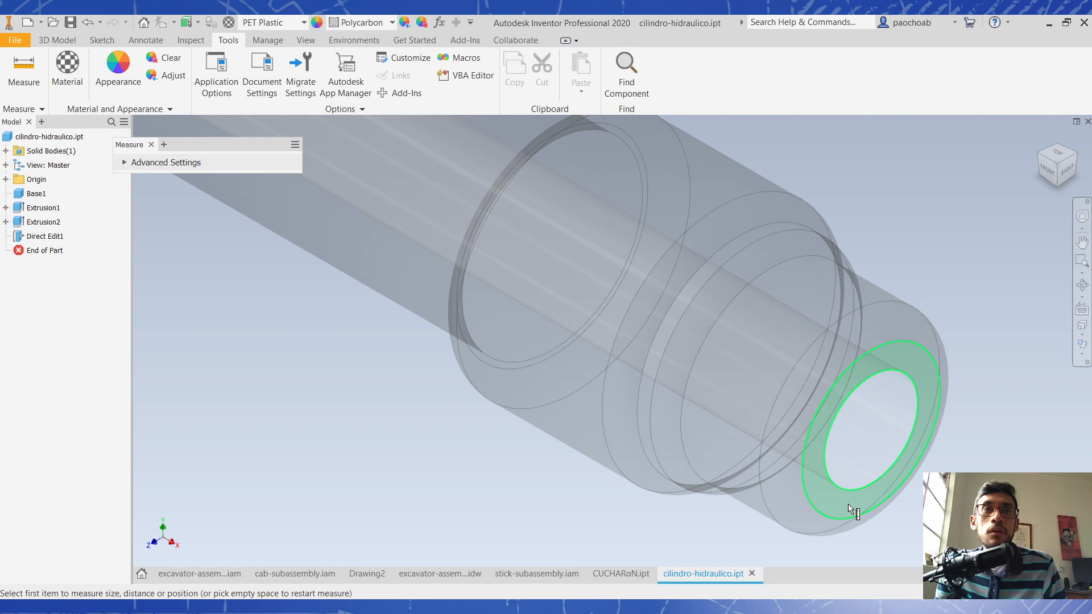
click(849, 506)
scroll(850, 507, up, 6)
shift+middle_drag(624, 432, 381, 330)
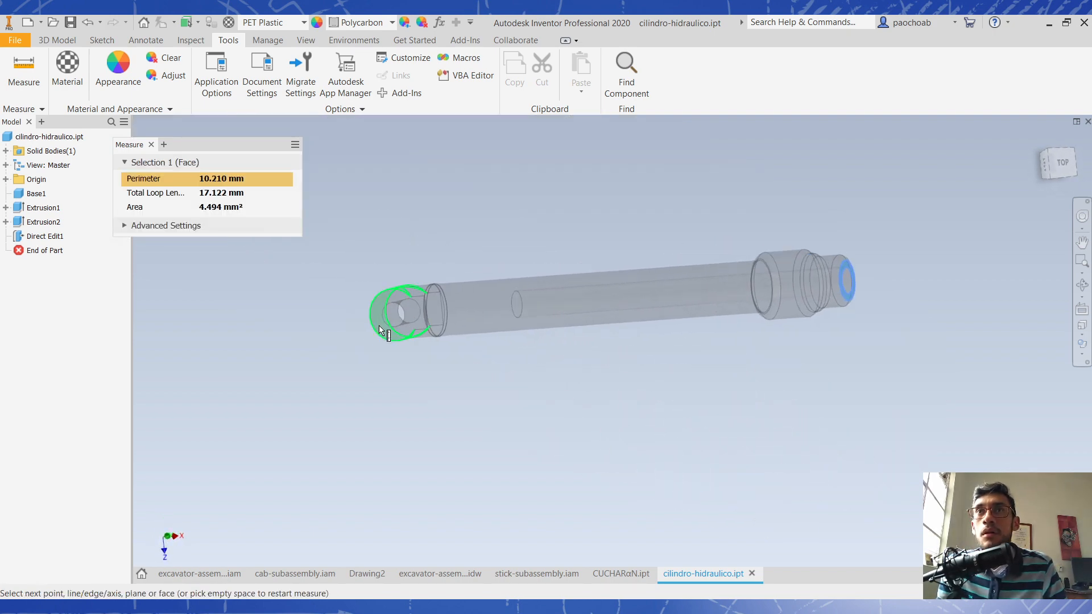
click(371, 316)
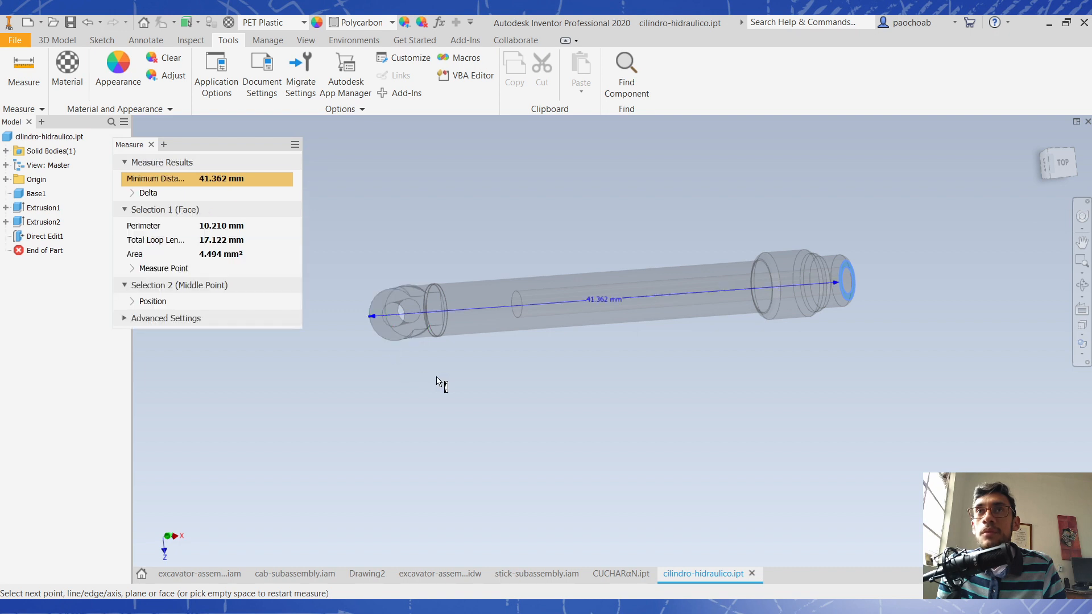
- Measure the outer diameter of the wide collar near the hydraulic cylinder's open end
click(1058, 164)
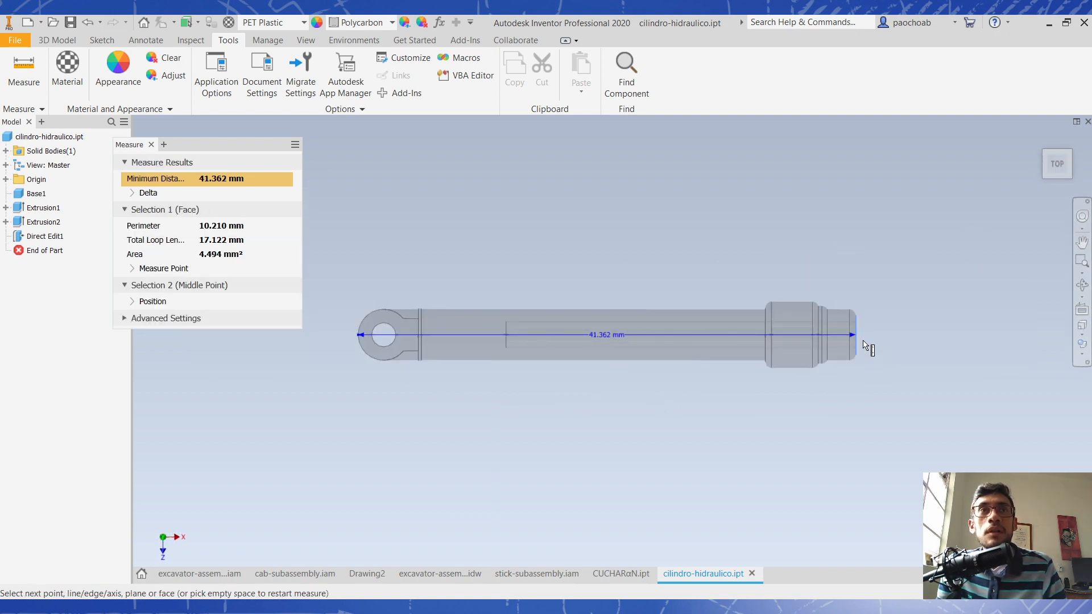
scroll(869, 346, up, 3)
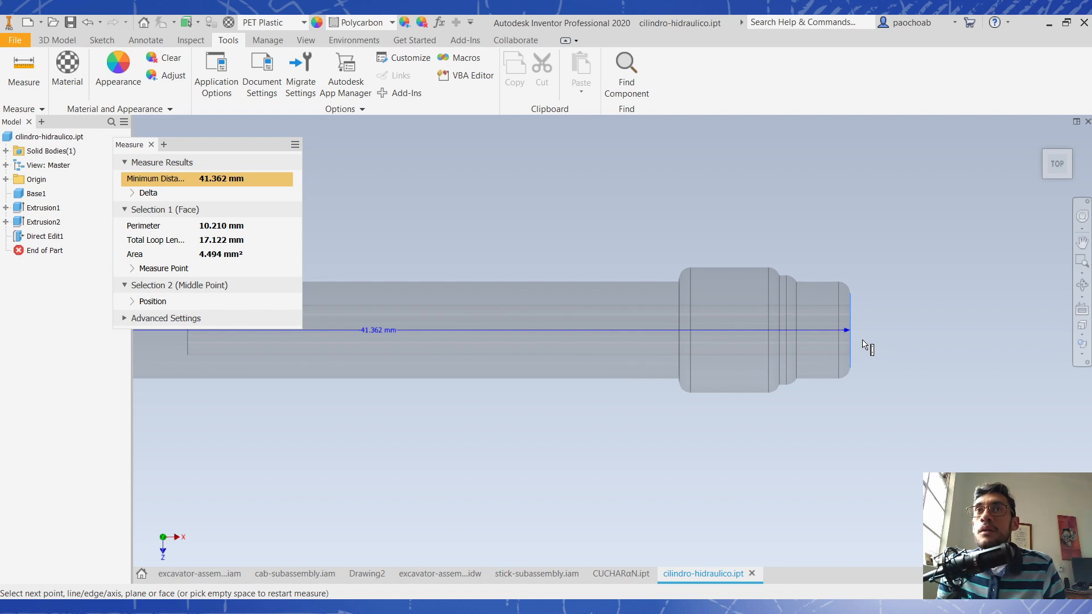
shift+middle_drag(842, 319, 636, 293)
click(663, 286)
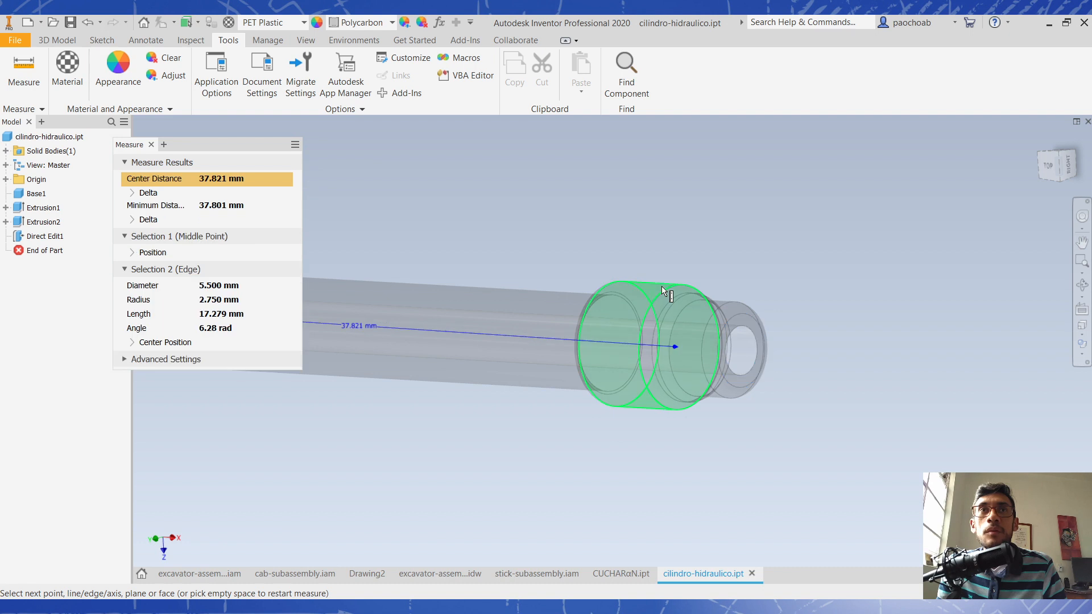
middle_drag(417, 252, 574, 254)
click(574, 257)
shift+middle_drag(588, 207, 649, 335)
click(651, 342)
scroll(762, 313, up, 5)
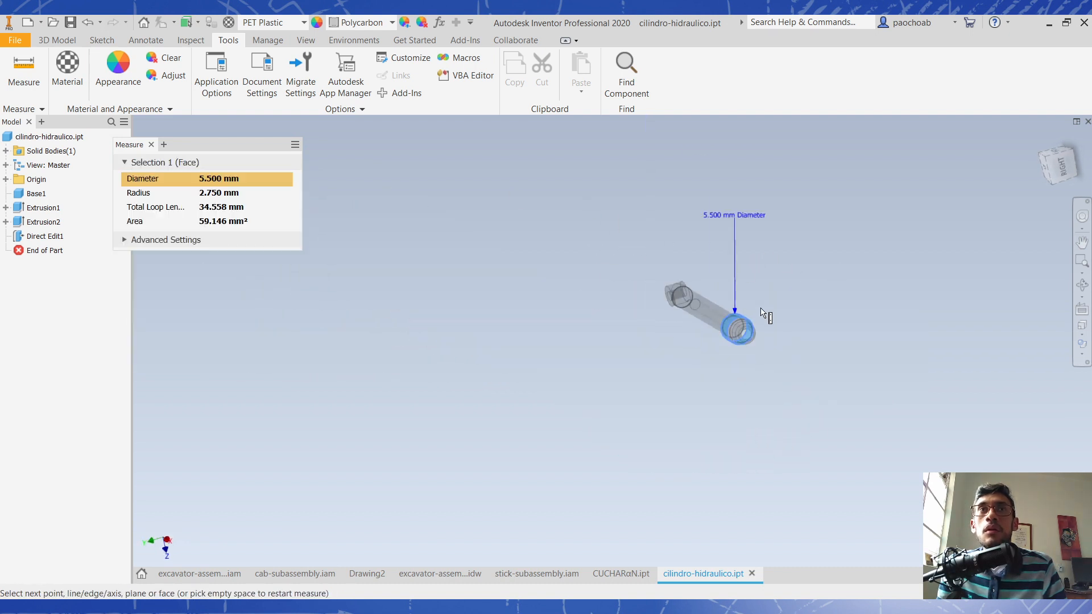
scroll(756, 233, down, 2)
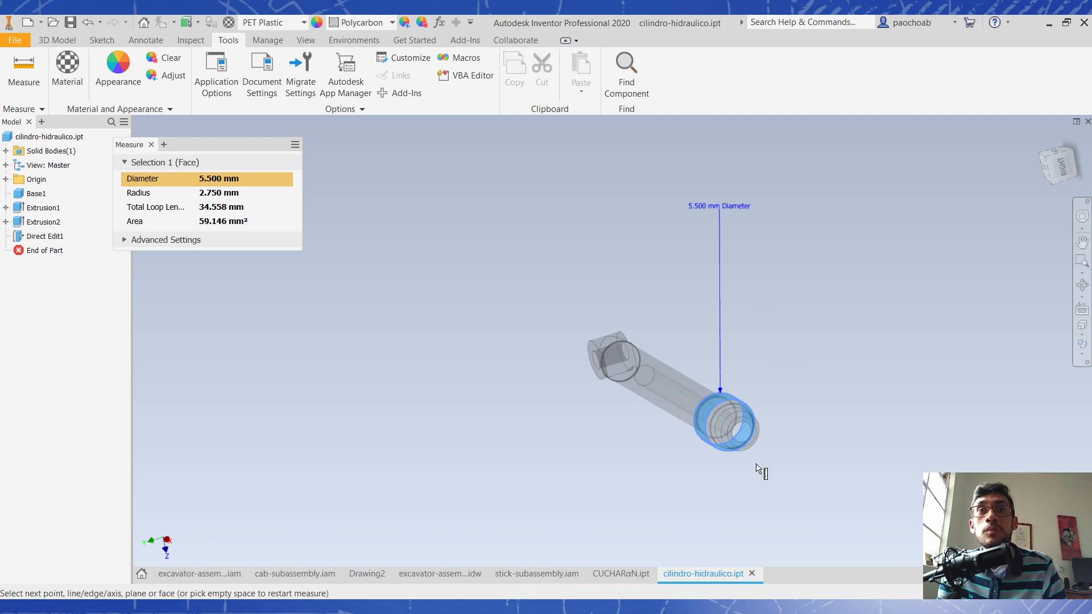
- Return to the excavator assembly, close the measurement, and set the Keywords of the BOM row Cuerpo cilindro hidráulico to 41,00 x DIA 5,50
click(183, 573)
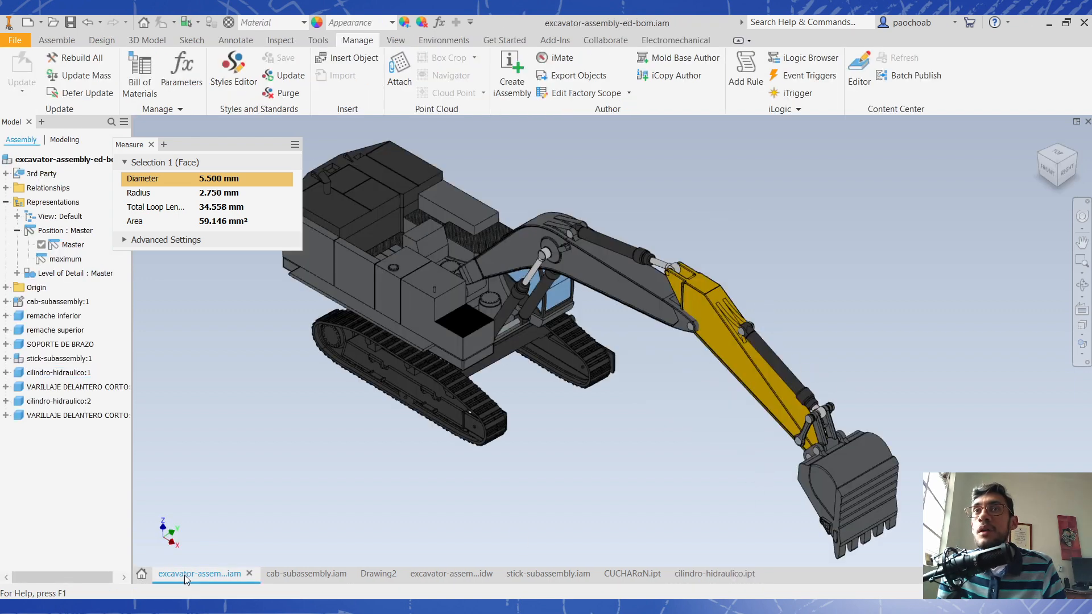
click(152, 145)
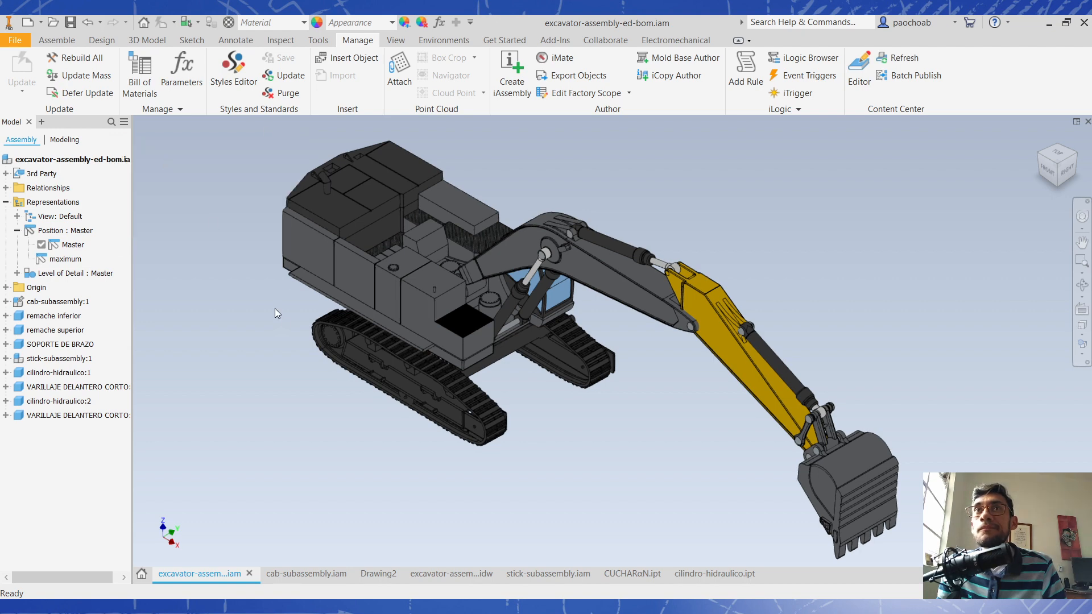
click(139, 90)
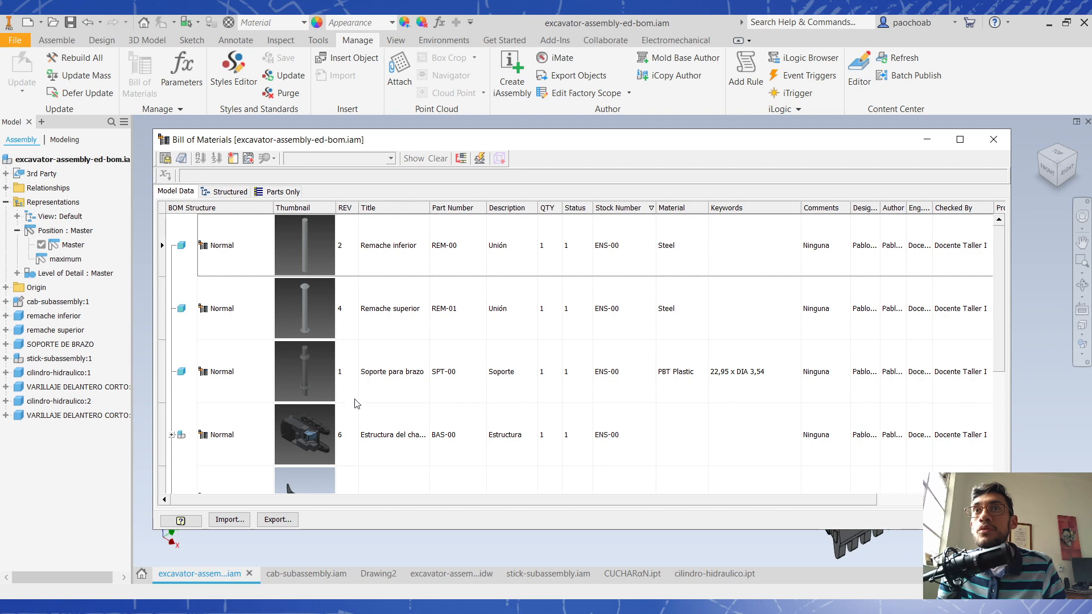
scroll(396, 377, down, 3)
click(398, 379)
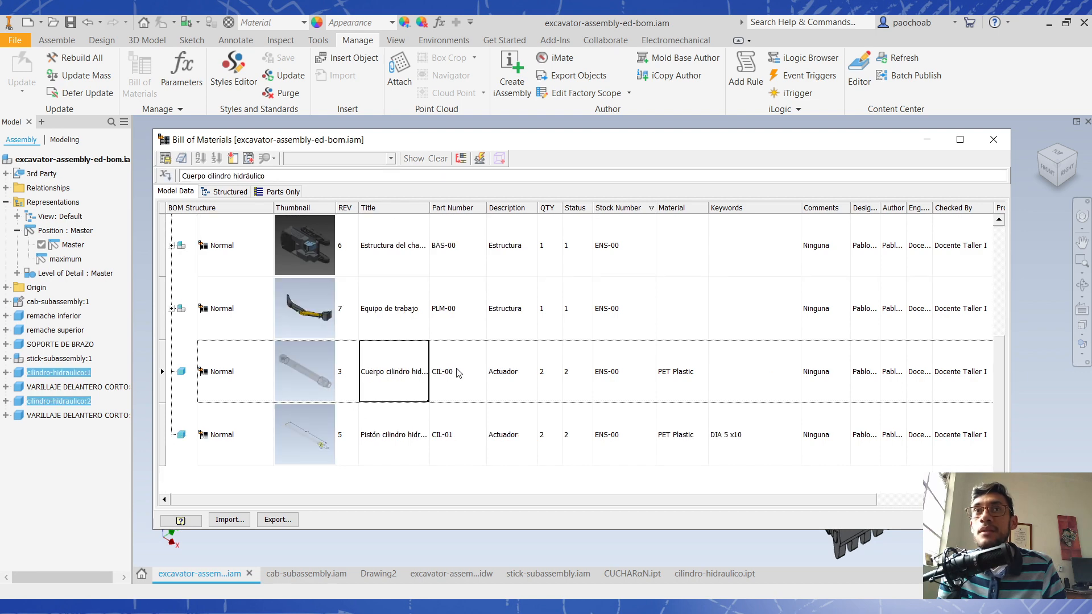
click(750, 370)
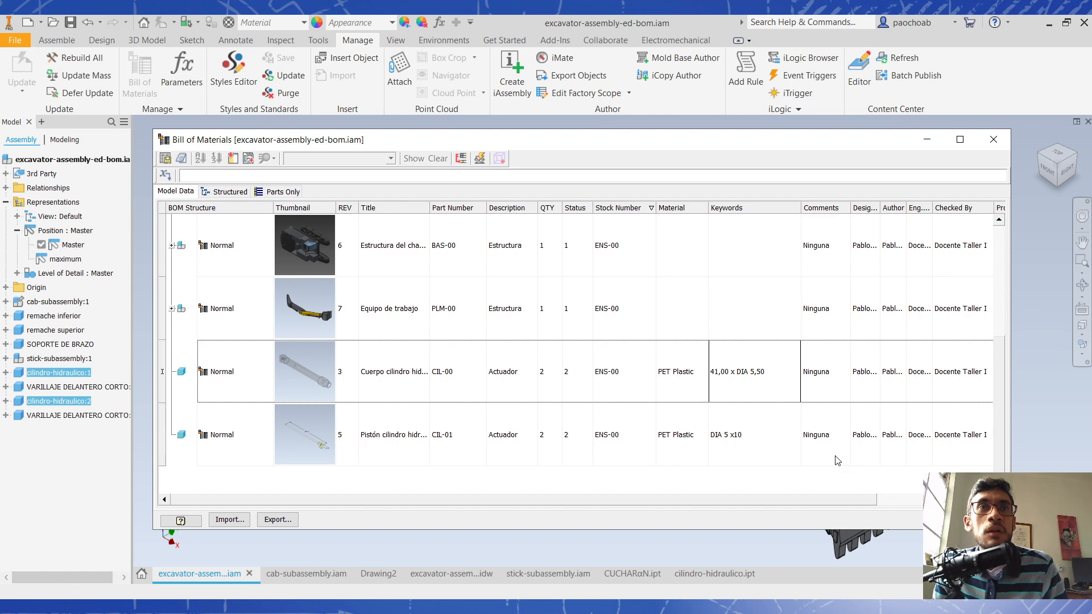
click(773, 458)
scroll(781, 402, up, 3)
scroll(781, 403, down, 3)
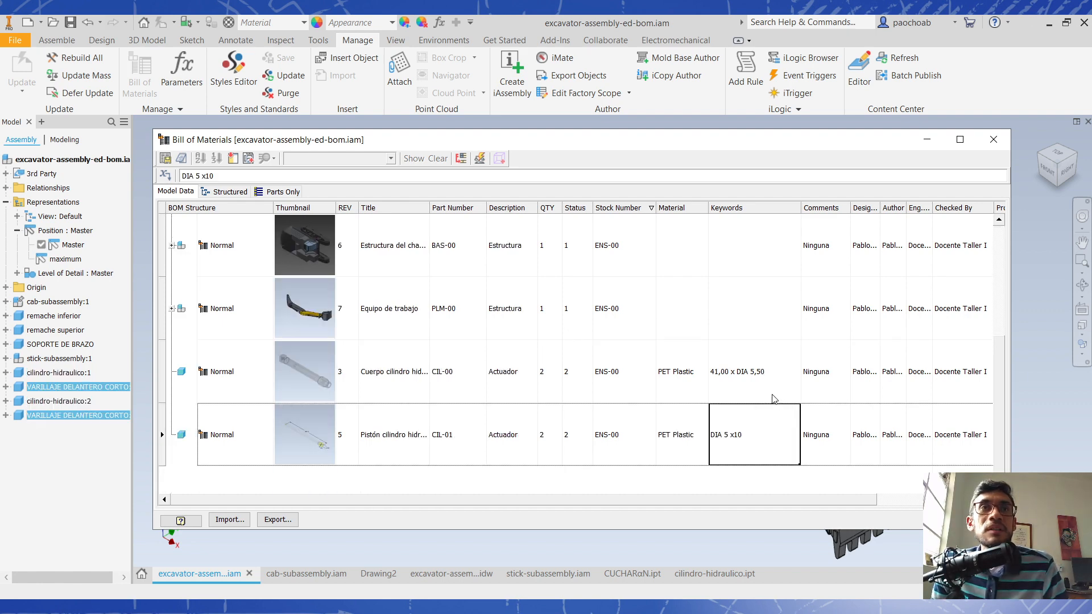
- Narrow the Keywords column of the BOM and sort the rows by Comments
click(740, 334)
scroll(740, 342, up, 3)
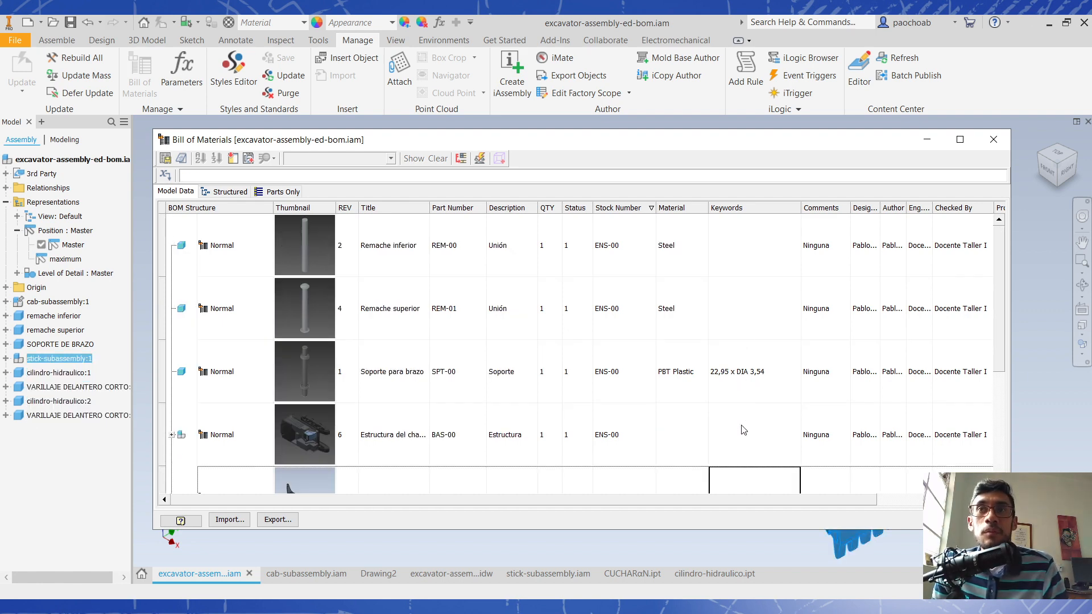
click(736, 330)
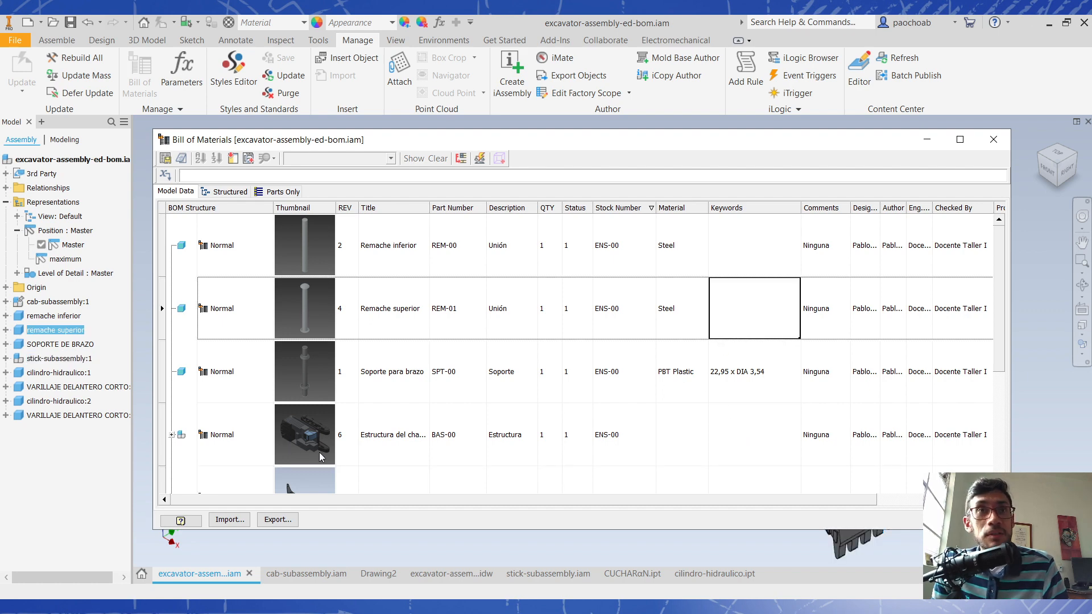
drag(802, 212, 769, 215)
click(794, 210)
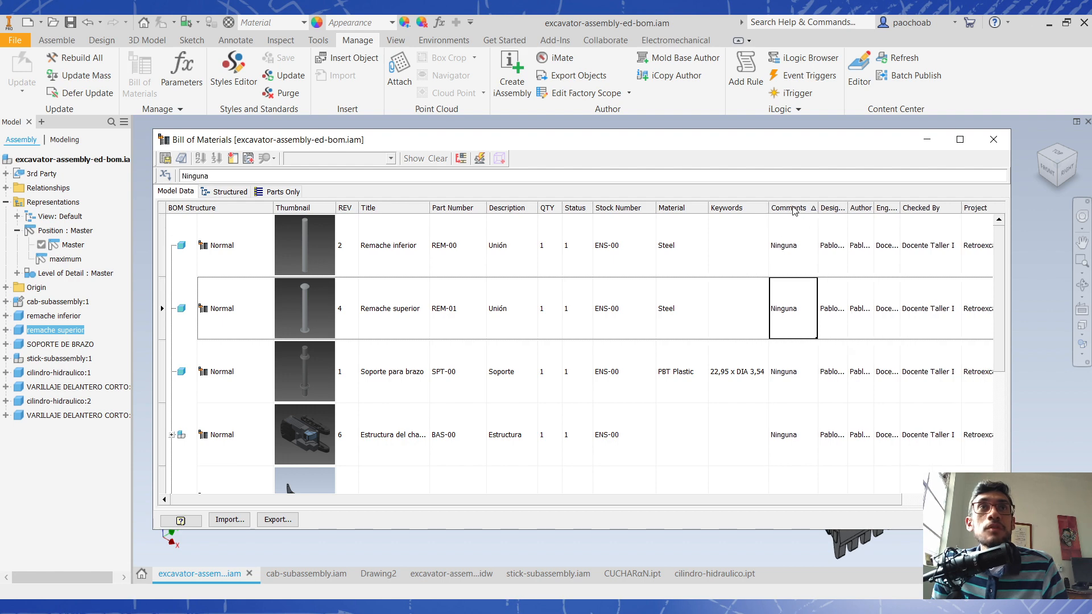
- Examine the part number and comment entries of the Remache superior row in the BOM
scroll(792, 276, down, 1)
scroll(792, 285, up, 1)
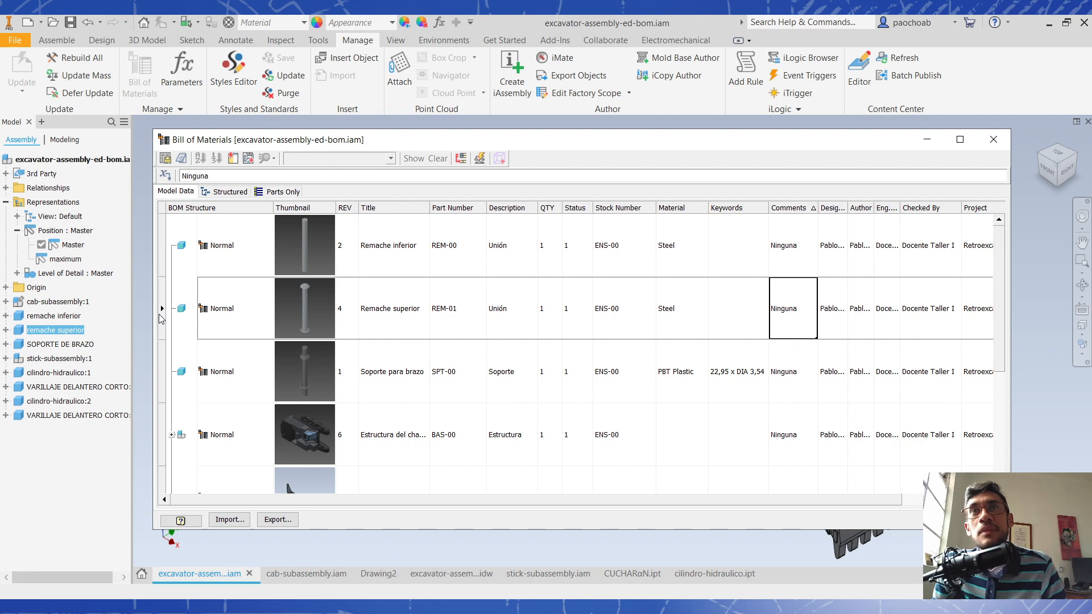
double_click(459, 311)
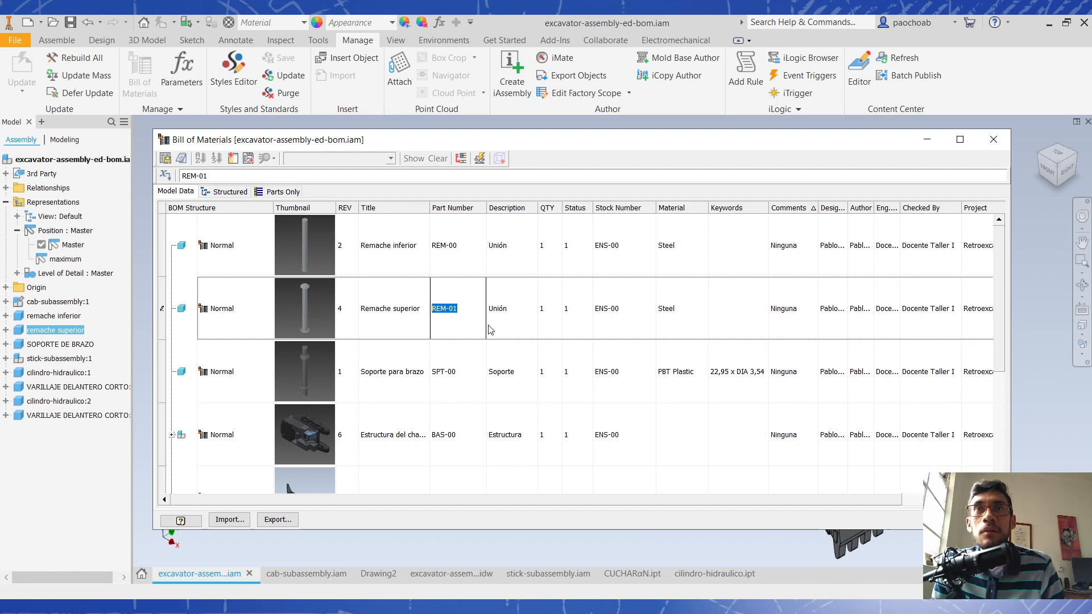
click(474, 354)
click(458, 311)
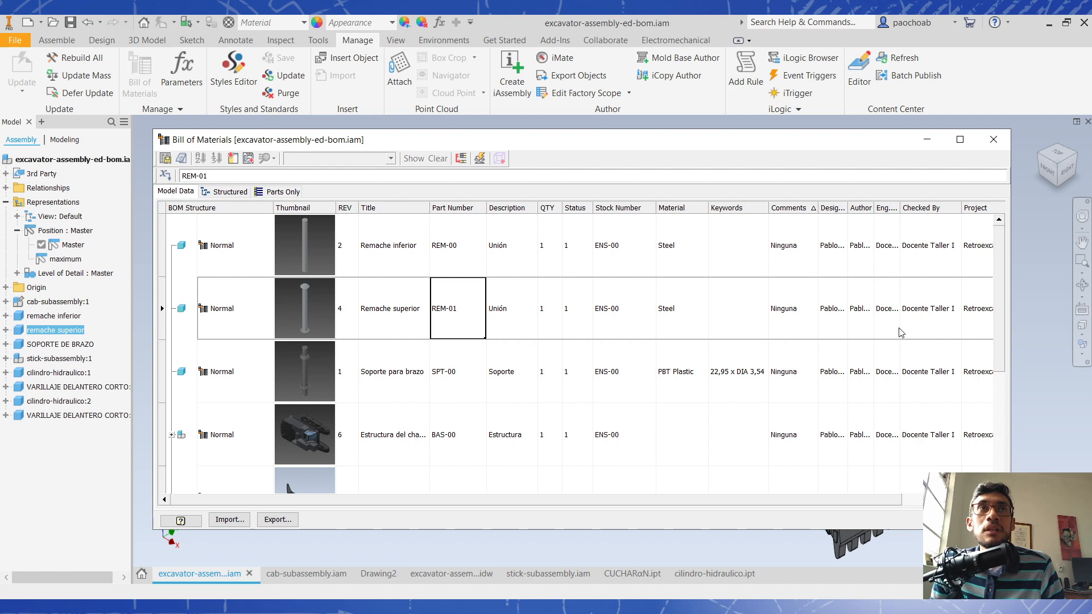
double_click(799, 309)
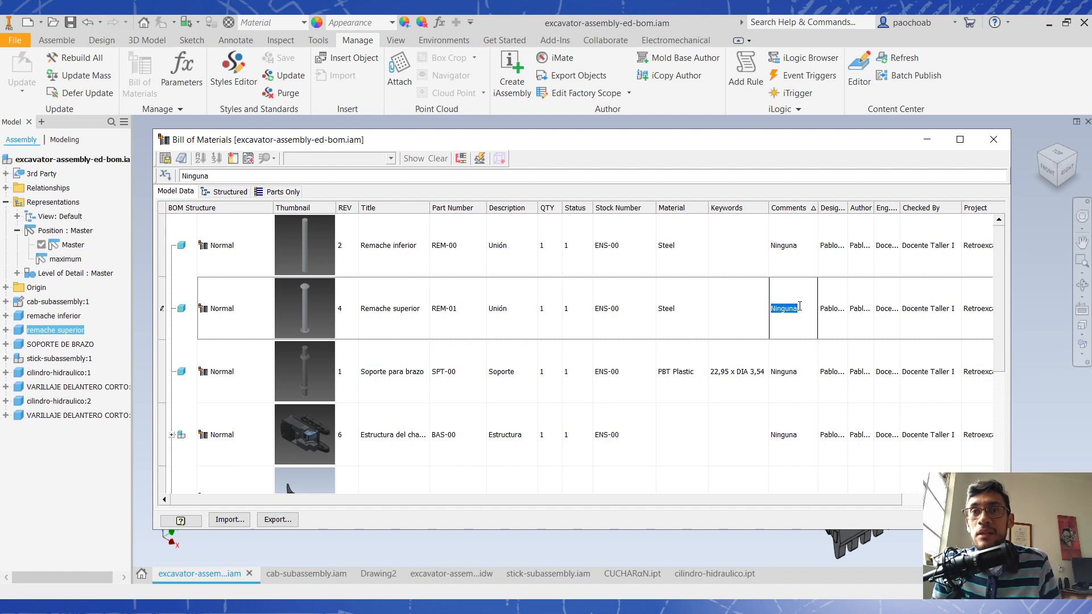
click(805, 348)
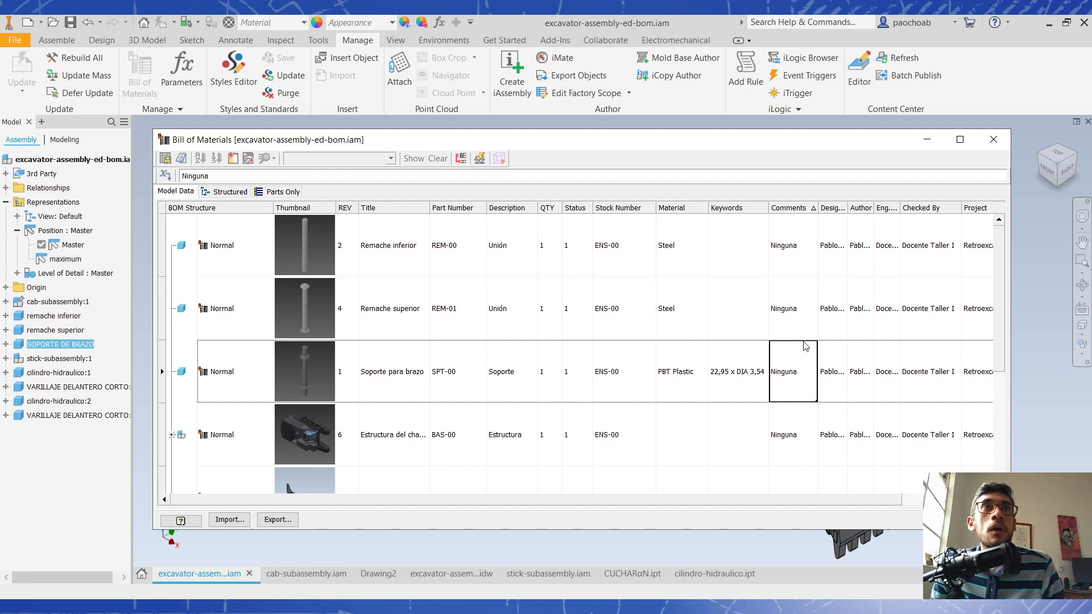
- Widen the Designer and Eng. Approved By columns, going over the Designer, Author and Checked By entries
mouse_move(848, 209)
mouse_down()
mouse_move(878, 208)
mouse_move(861, 208)
mouse_up()
click(848, 259)
click(851, 316)
click(843, 369)
click(846, 423)
click(874, 233)
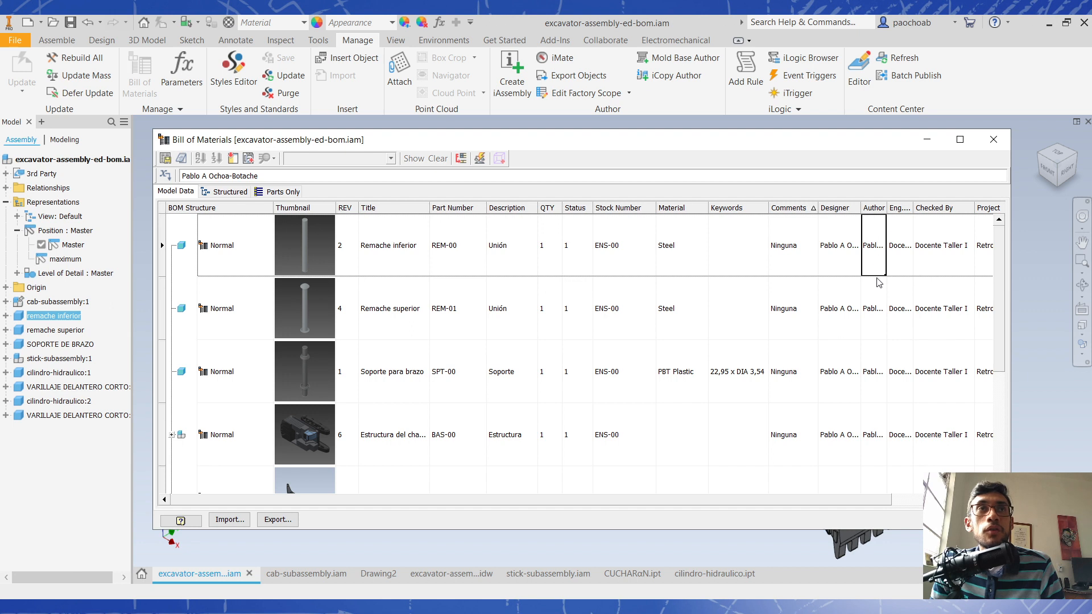
click(917, 220)
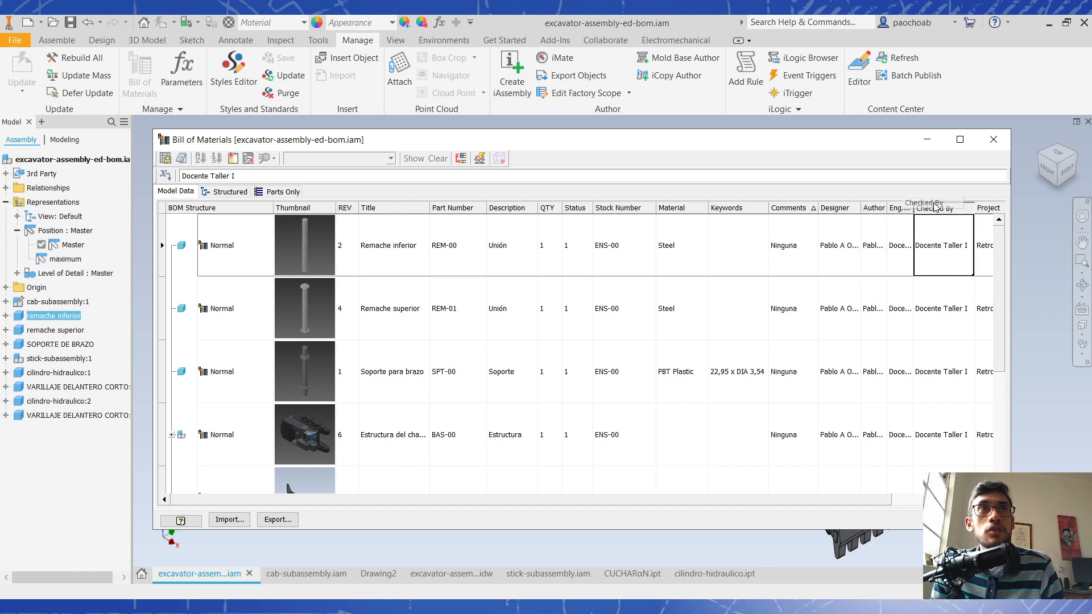
mouse_move(912, 209)
mouse_down()
mouse_move(958, 208)
mouse_move(925, 208)
mouse_up()
- Check the CHECKED BY field in the title block of Drawing2 and bring the BOM back in front
click(301, 573)
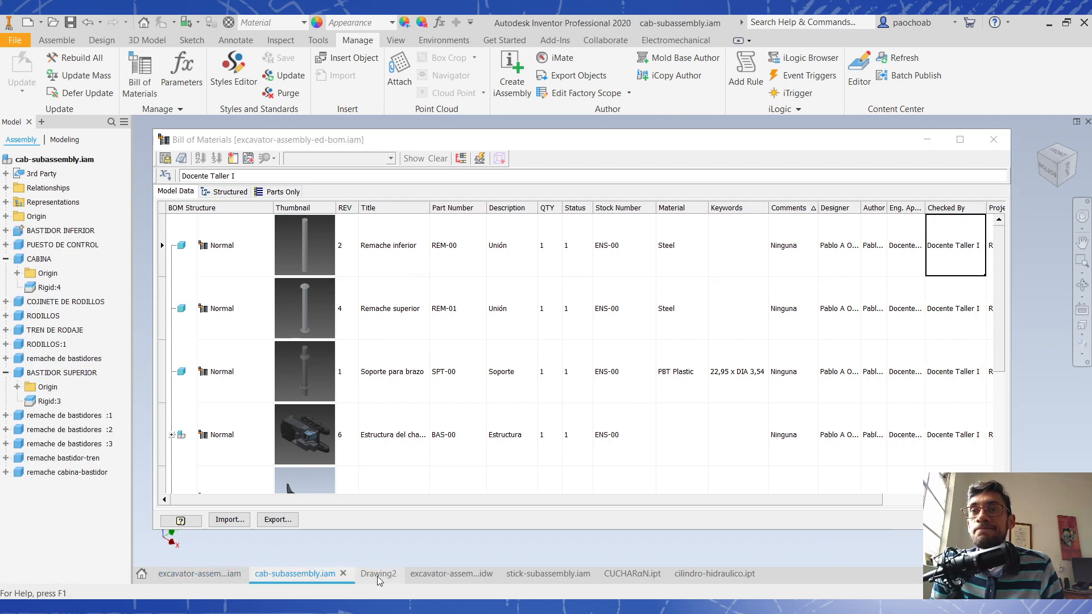
click(378, 575)
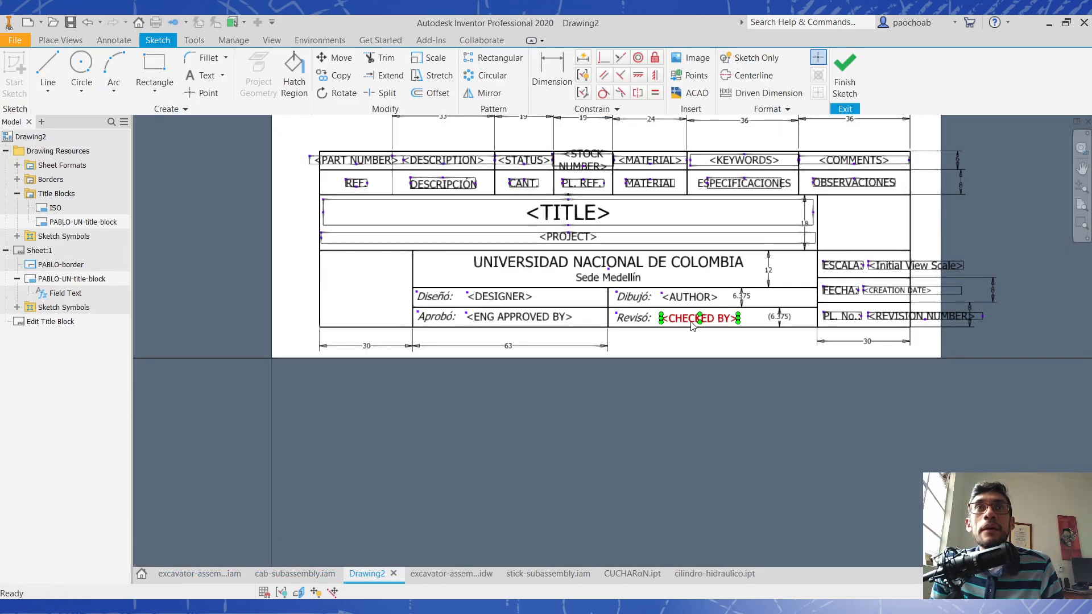
click(648, 319)
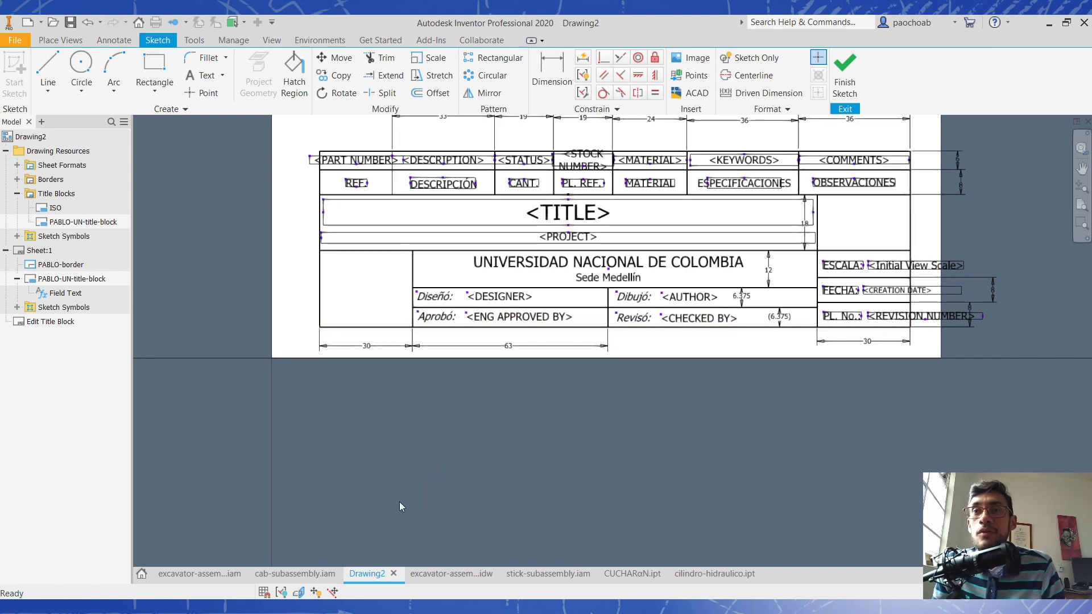
key(alt+Tab)
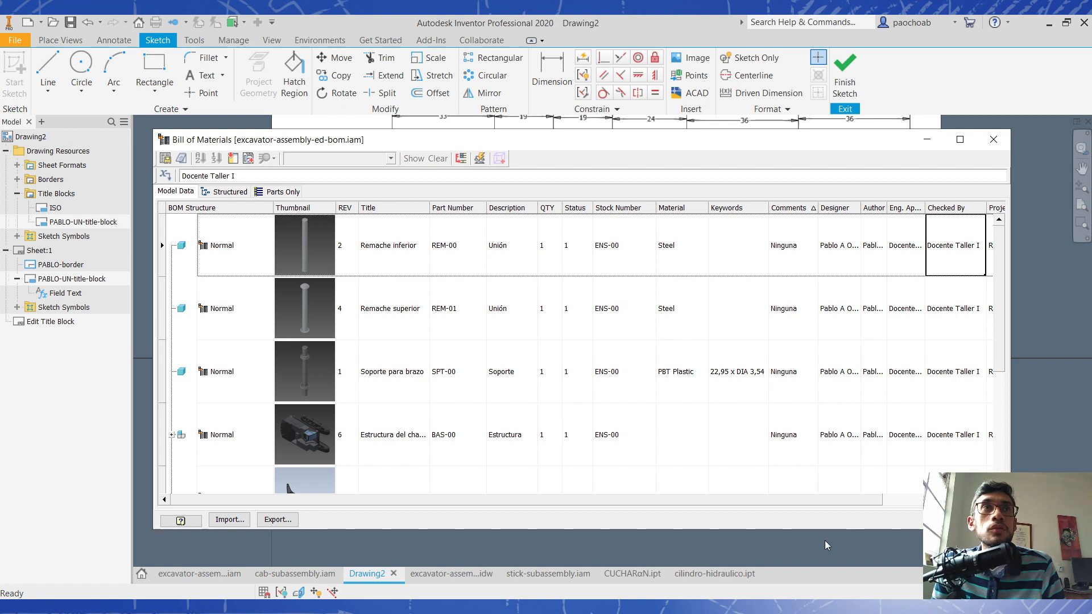
- Sort the BOM by Project and compare that column with the title block's TITLE and PROJECT fields by moving the BOM window aside
drag(812, 501, 911, 496)
click(898, 209)
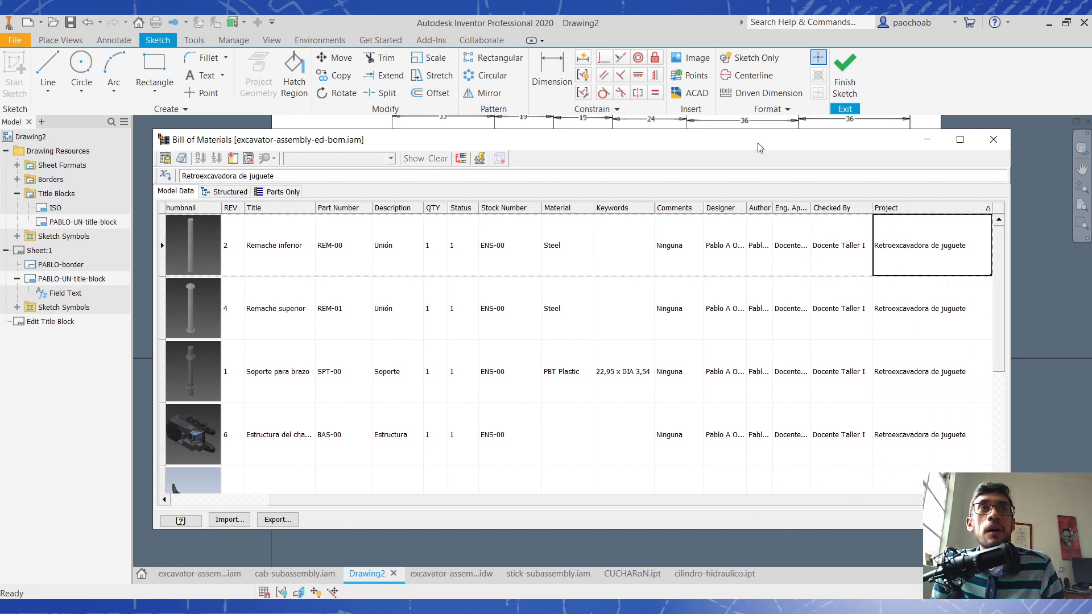
drag(760, 148, 757, 384)
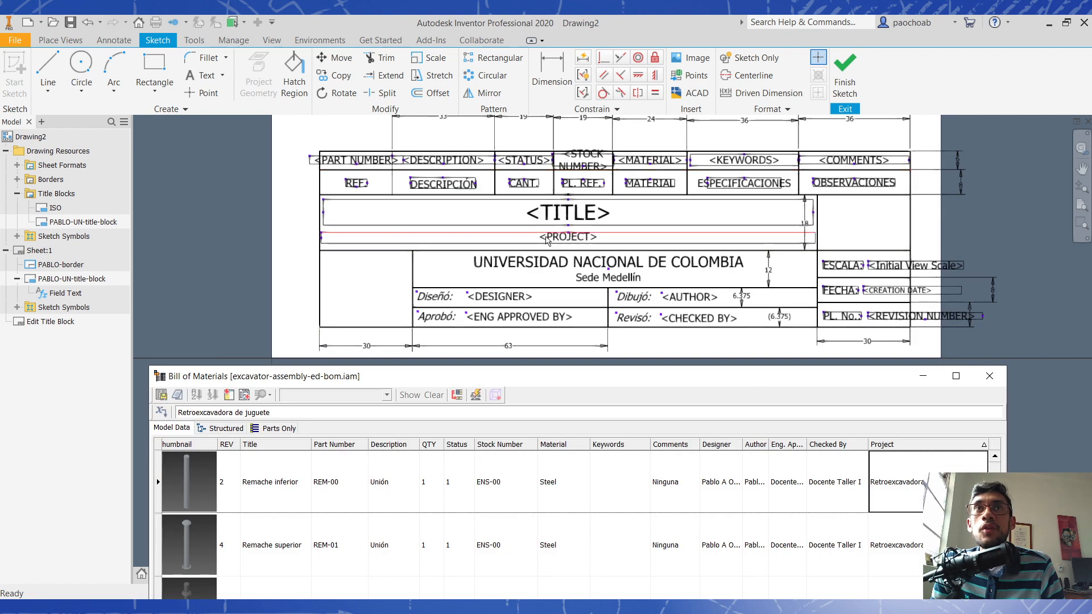
drag(641, 379, 666, 203)
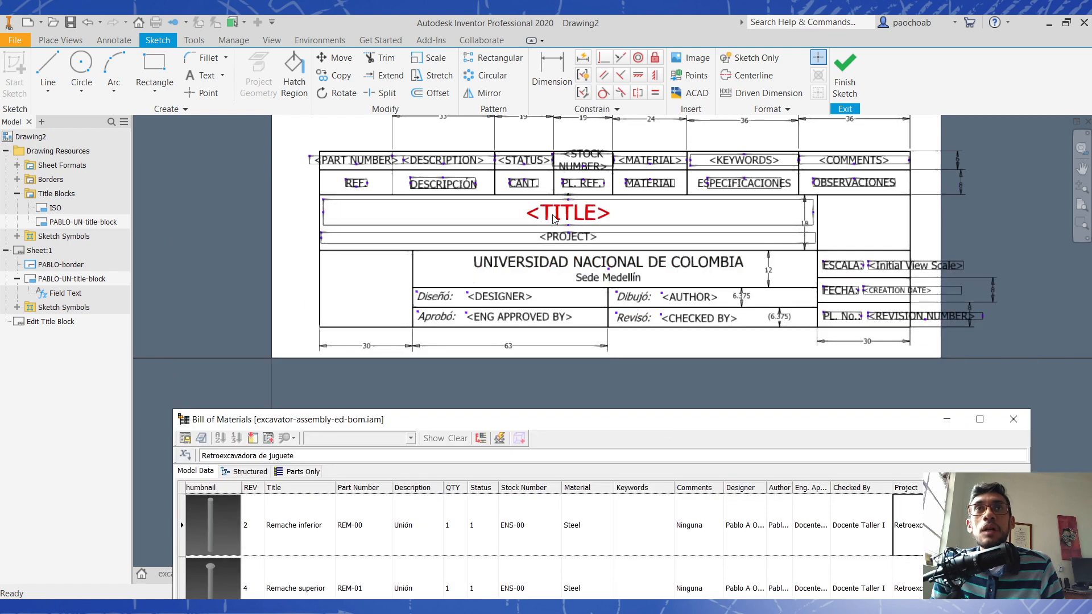
click(590, 242)
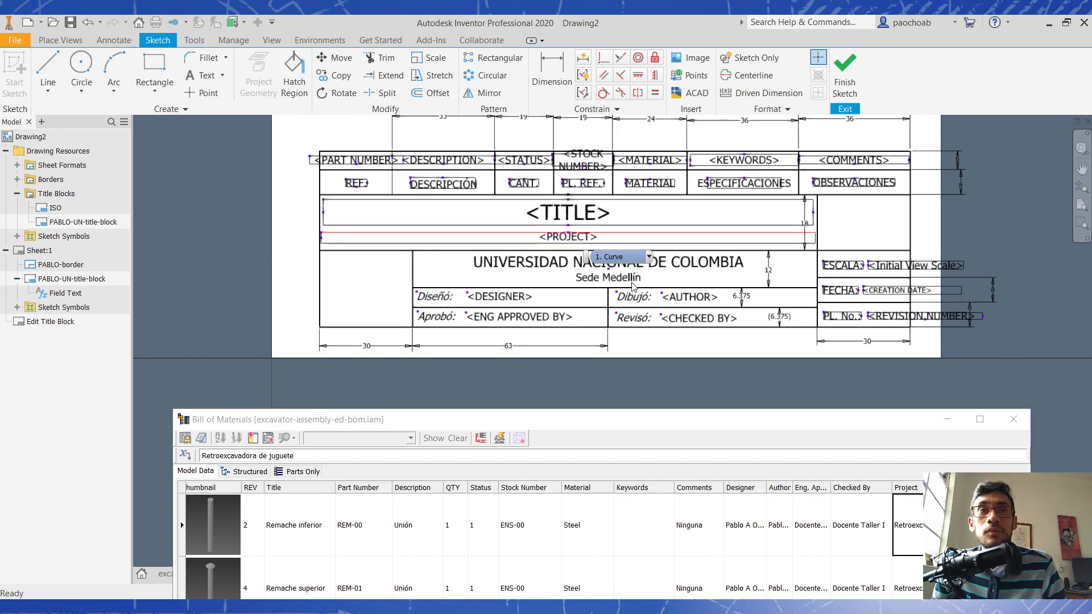
drag(694, 431, 663, 185)
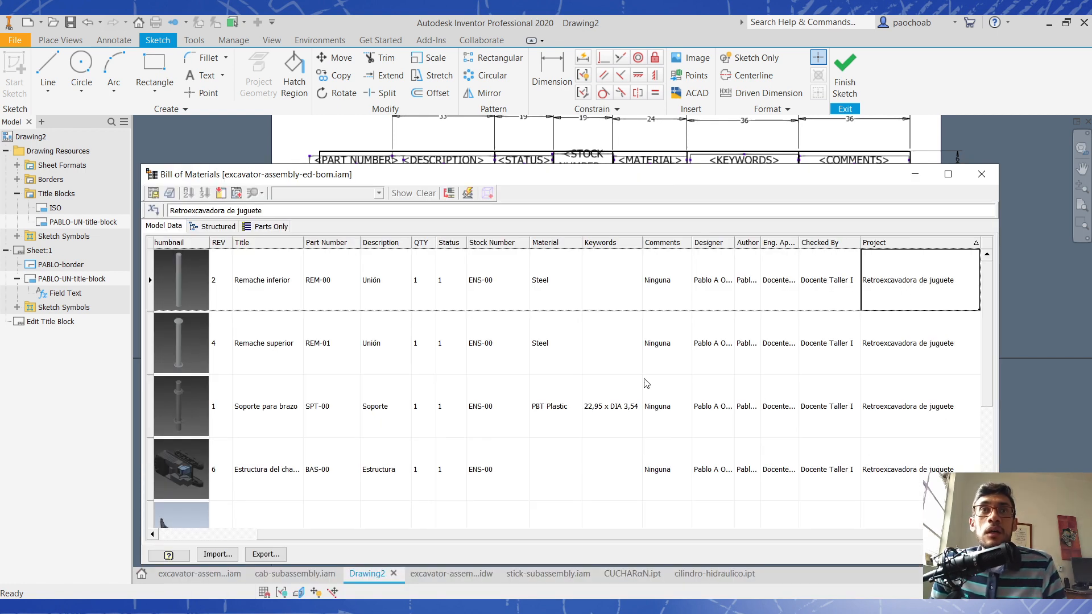
- Look through the BOM rows from the first rivet to the hydraulic piston and close the Bill of Materials
drag(610, 535, 496, 529)
scroll(424, 409, down, 1)
scroll(424, 408, up, 1)
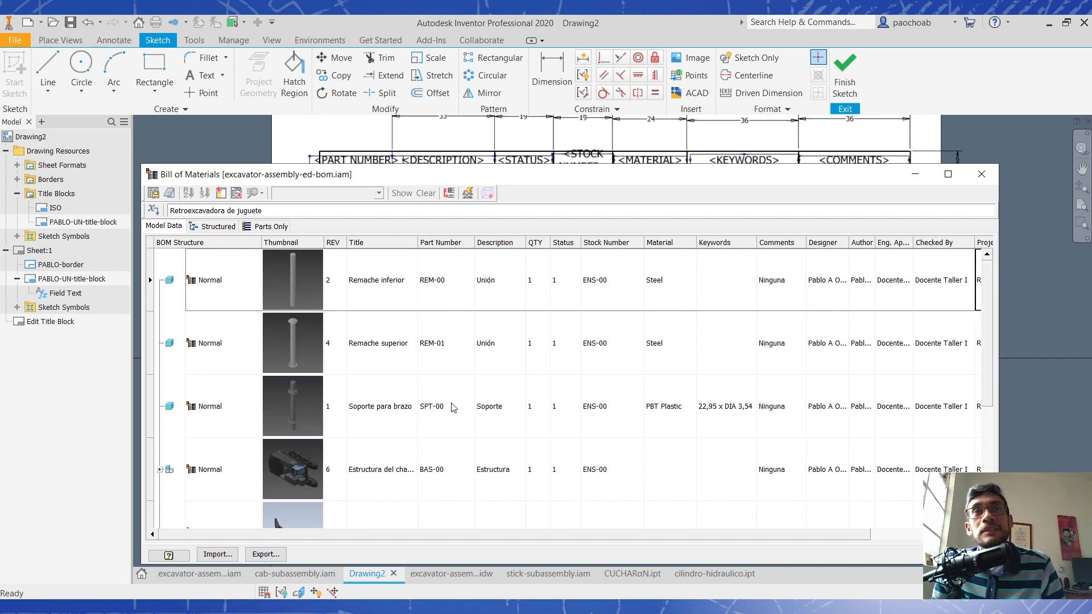
scroll(605, 378, down, 1)
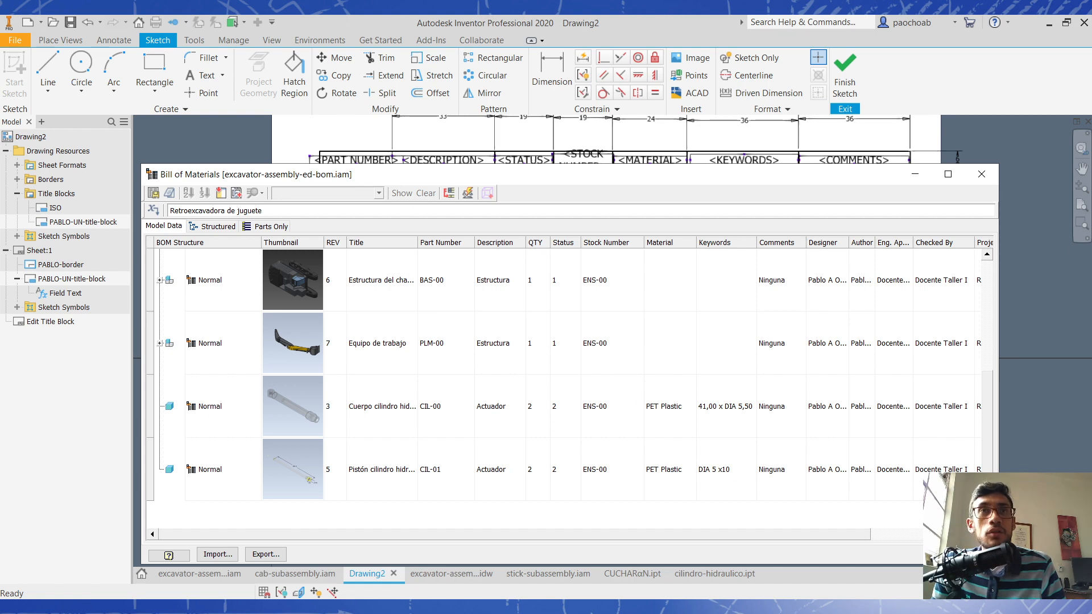
click(972, 555)
- Finish the title block sketch and return to the drawing sheet
middle_drag(640, 297, 660, 455)
click(846, 78)
click(524, 331)
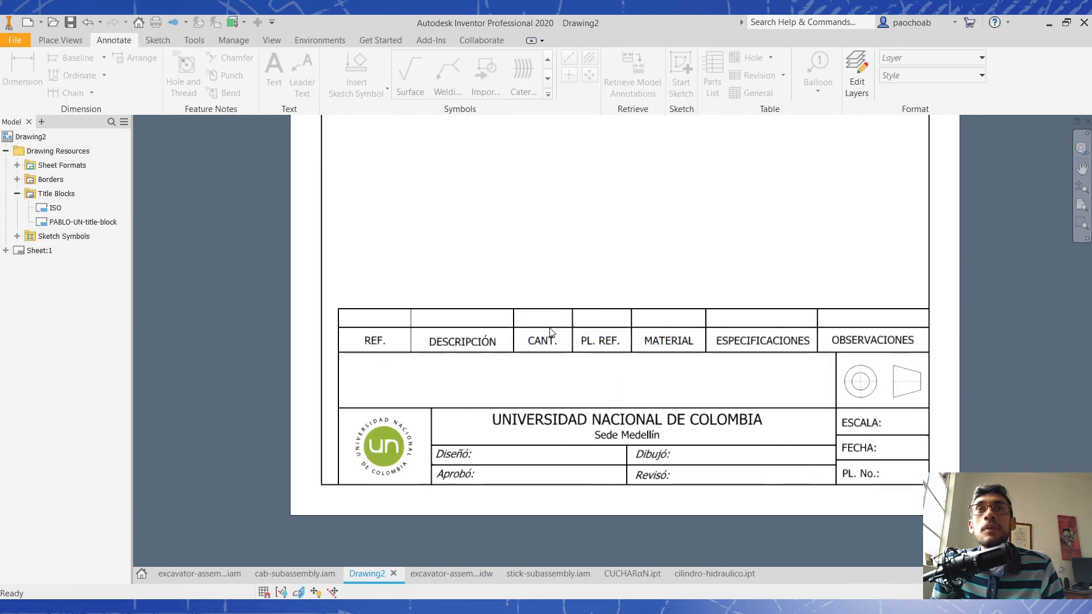
scroll(650, 304, up, 3)
middle_drag(659, 296, 658, 413)
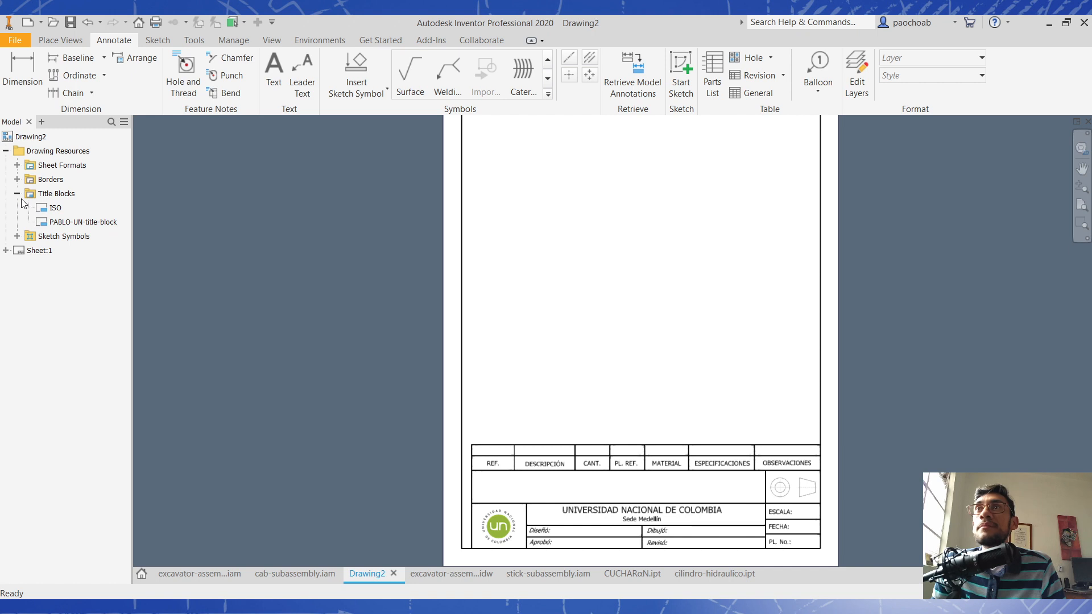
- Change the size of Sheet:1 to A2
right_click(42, 252)
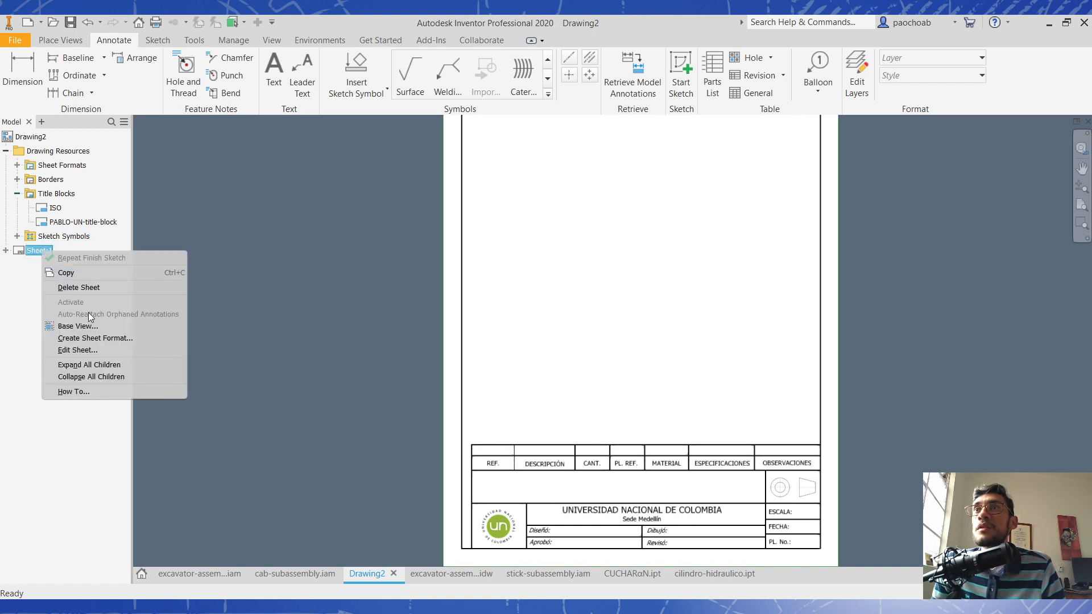
click(45, 251)
right_click(33, 251)
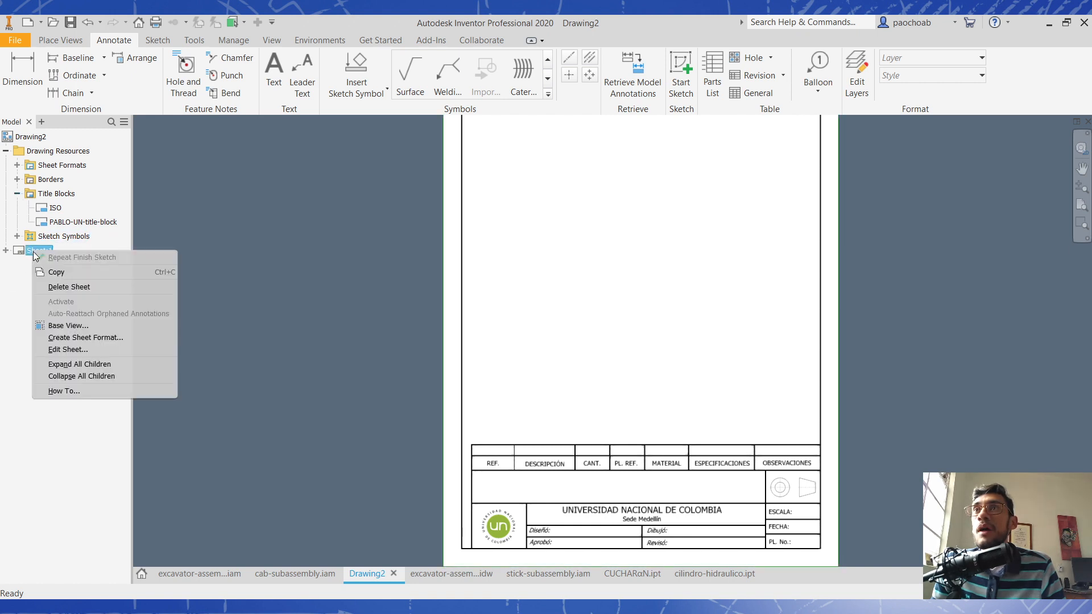
click(87, 350)
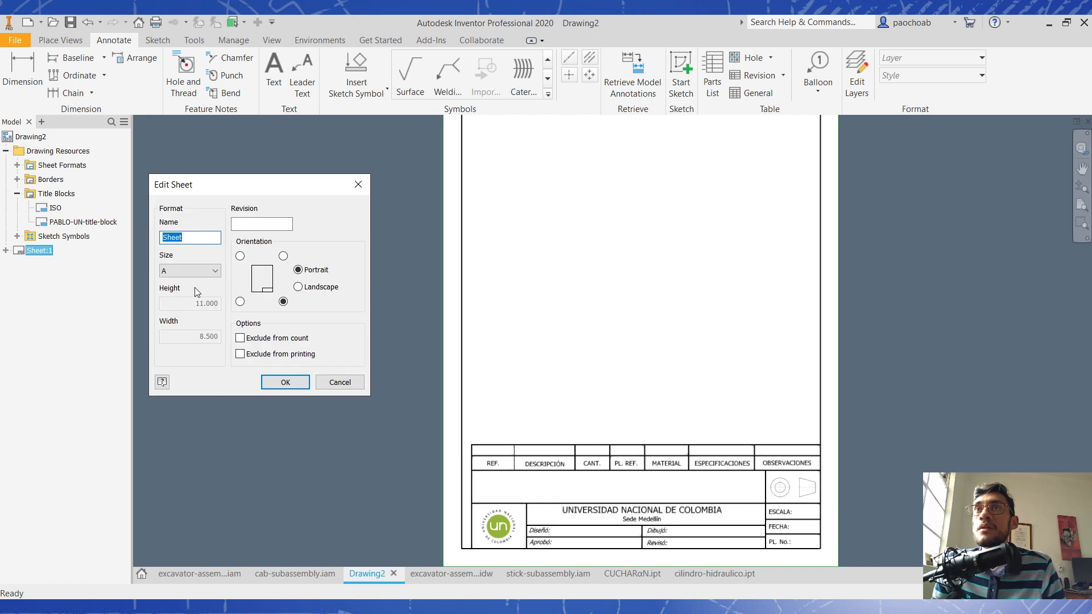
click(186, 273)
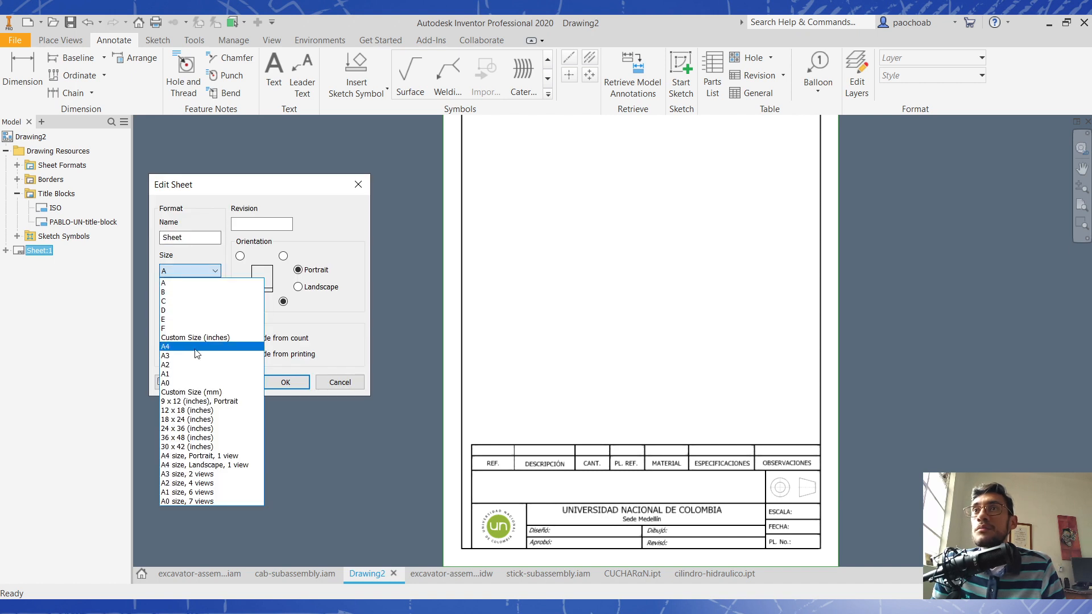
click(193, 364)
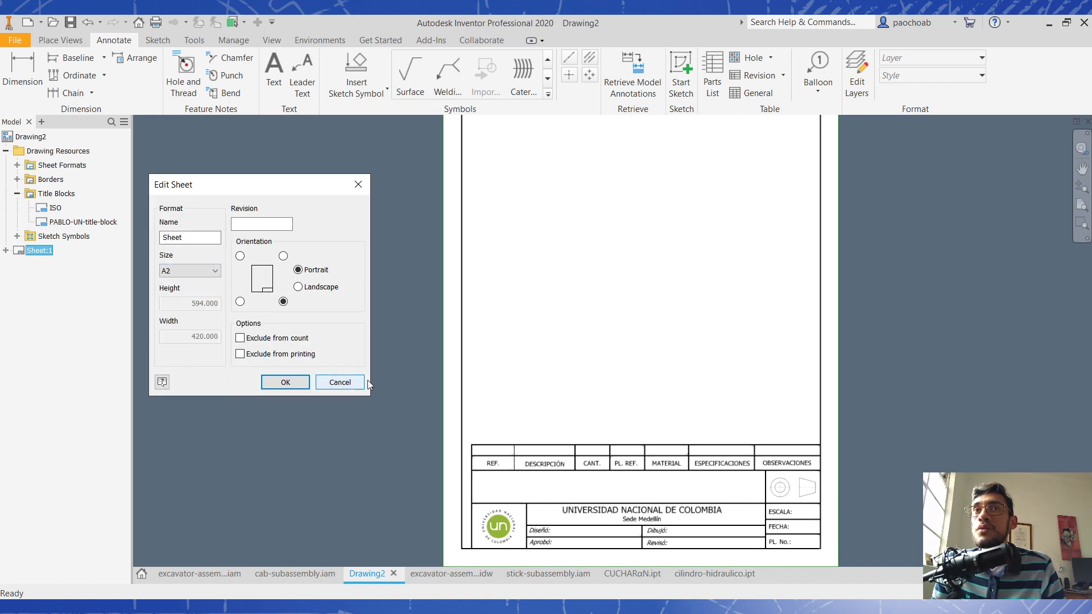
click(262, 382)
- Move the projection symbol and the university logo into their title block cells on the portrait A2 sheet
scroll(591, 431, up, 5)
scroll(556, 428, down, 3)
click(552, 420)
mouse_move(551, 419)
mouse_down()
mouse_move(704, 438)
mouse_move(863, 424)
mouse_up()
click(359, 442)
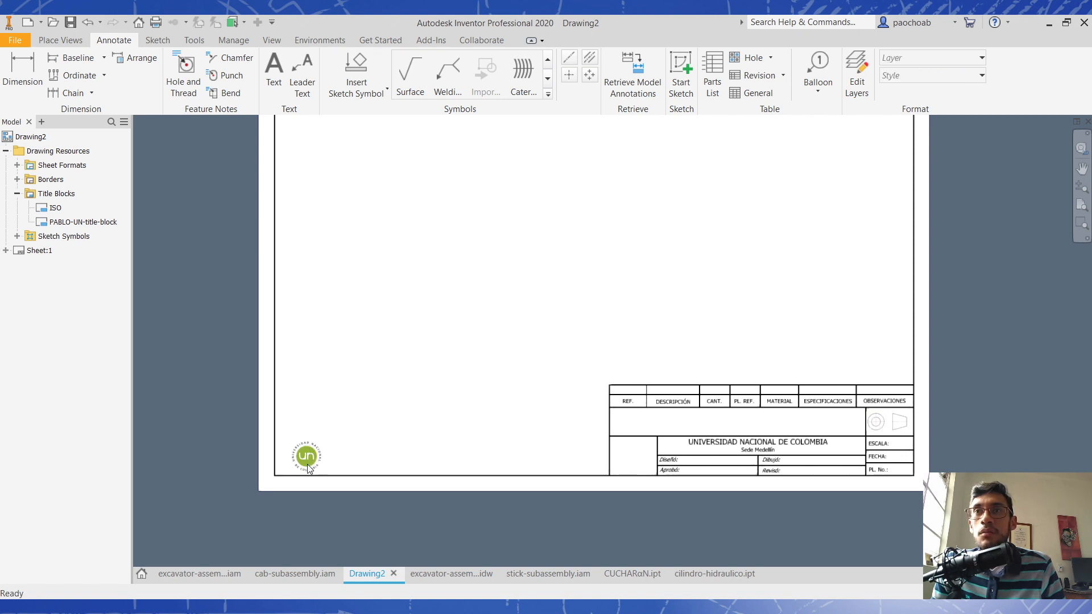
scroll(307, 462, up, 3)
click(295, 444)
mouse_move(277, 420)
mouse_down()
mouse_move(768, 468)
mouse_move(907, 428)
mouse_move(886, 422)
mouse_move(896, 423)
mouse_up()
- Change the orientation of Sheet:1 to Landscape
scroll(597, 392, down, 5)
middle_drag(626, 377, 561, 349)
scroll(633, 369, up, 3)
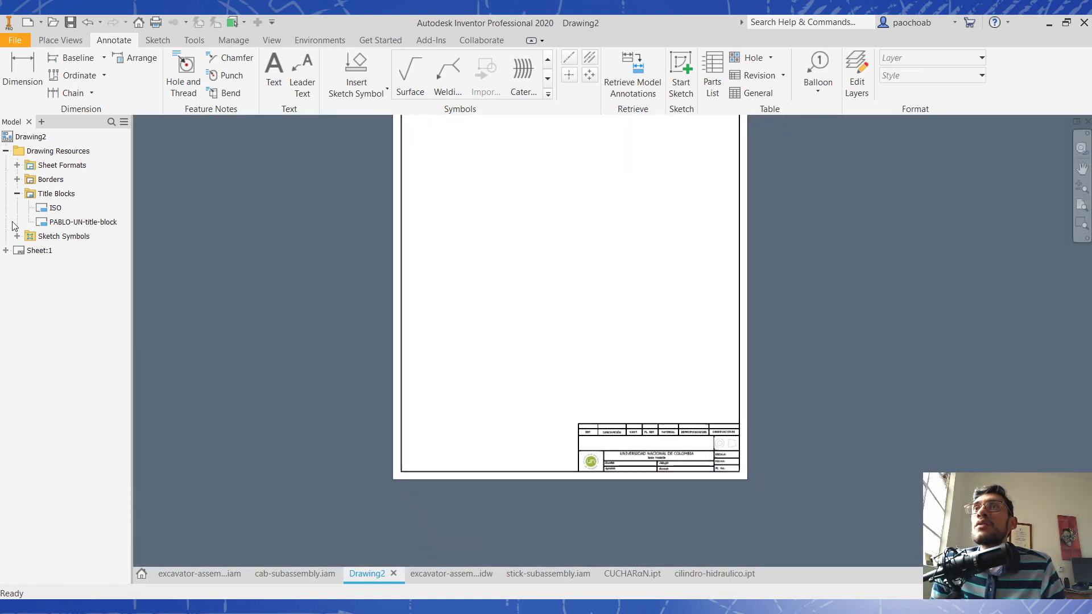
right_click(50, 255)
click(92, 350)
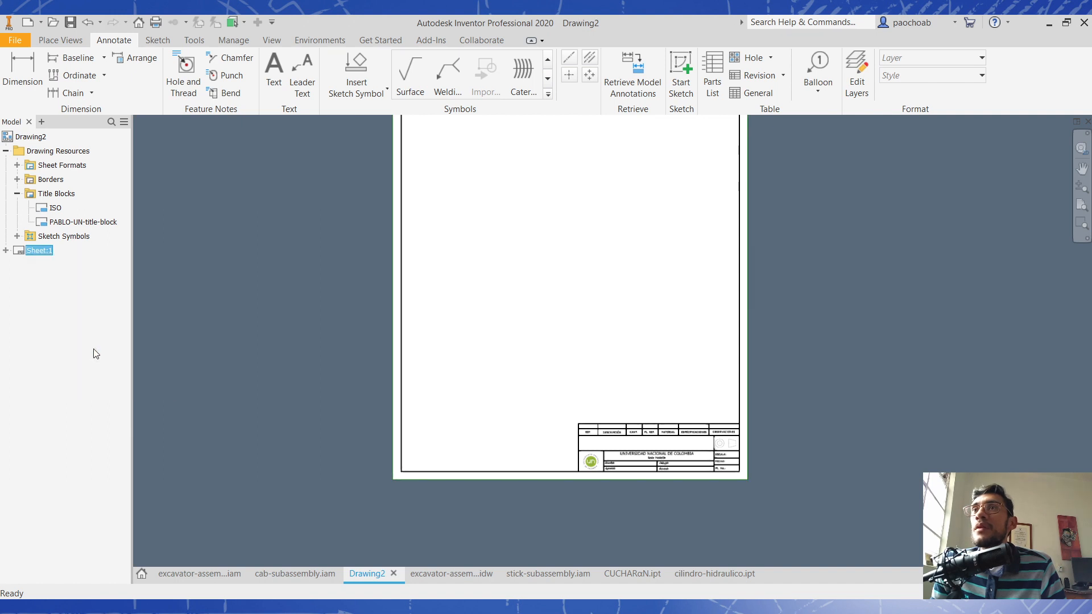
click(300, 289)
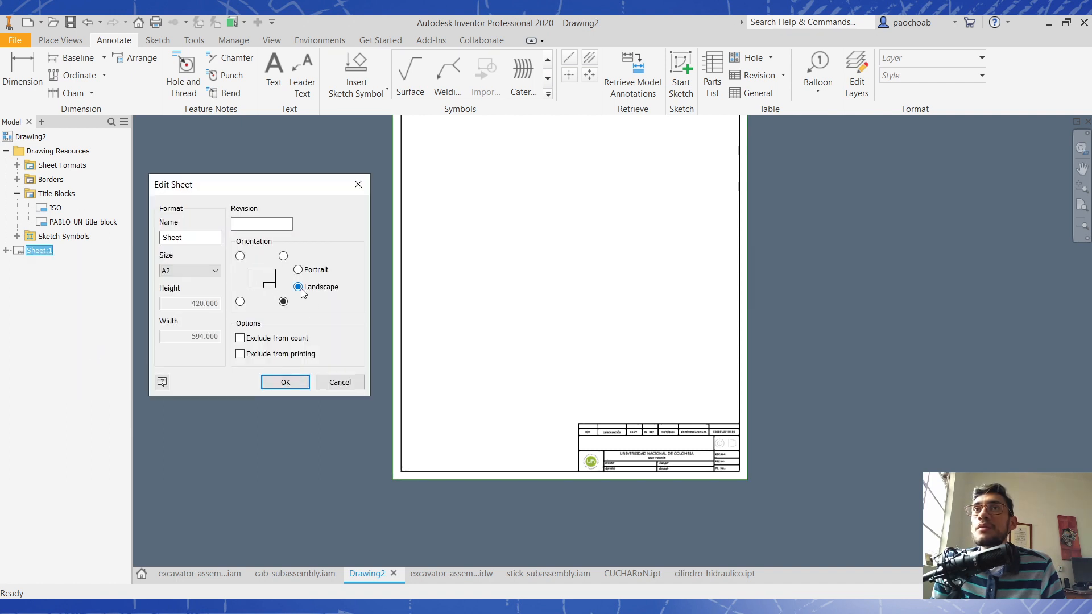
click(294, 385)
- Move the projection symbol into the cell above ESCALA and the university logo into its cell on the landscape sheet
scroll(435, 266, up, 3)
middle_drag(436, 266, 467, 300)
scroll(467, 305, down, 5)
middle_drag(576, 390, 507, 343)
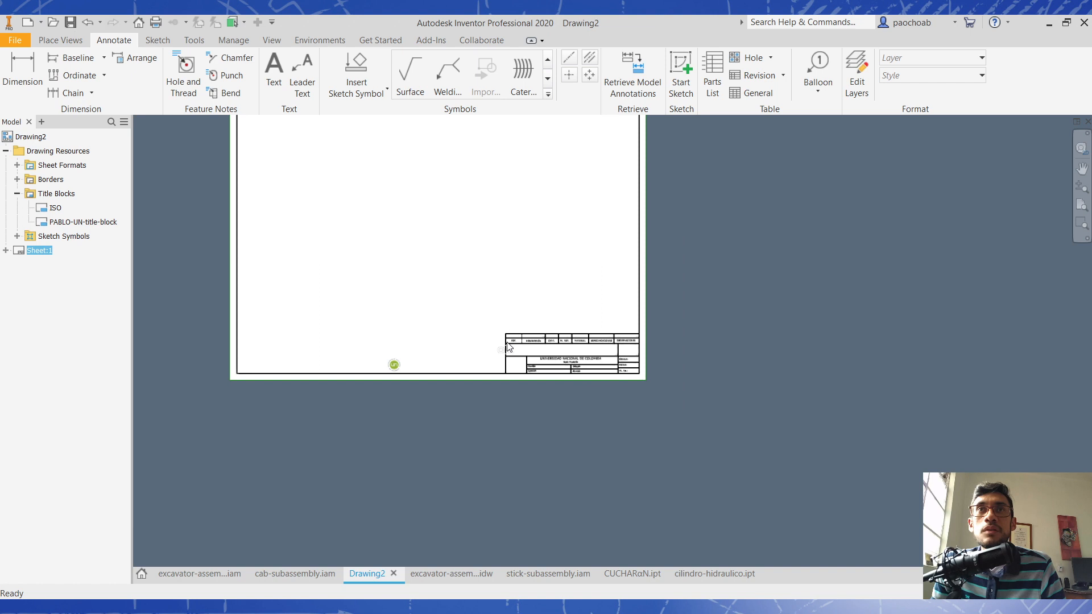
scroll(508, 344, up, 3)
scroll(500, 357, up, 3)
drag(494, 357, 932, 348)
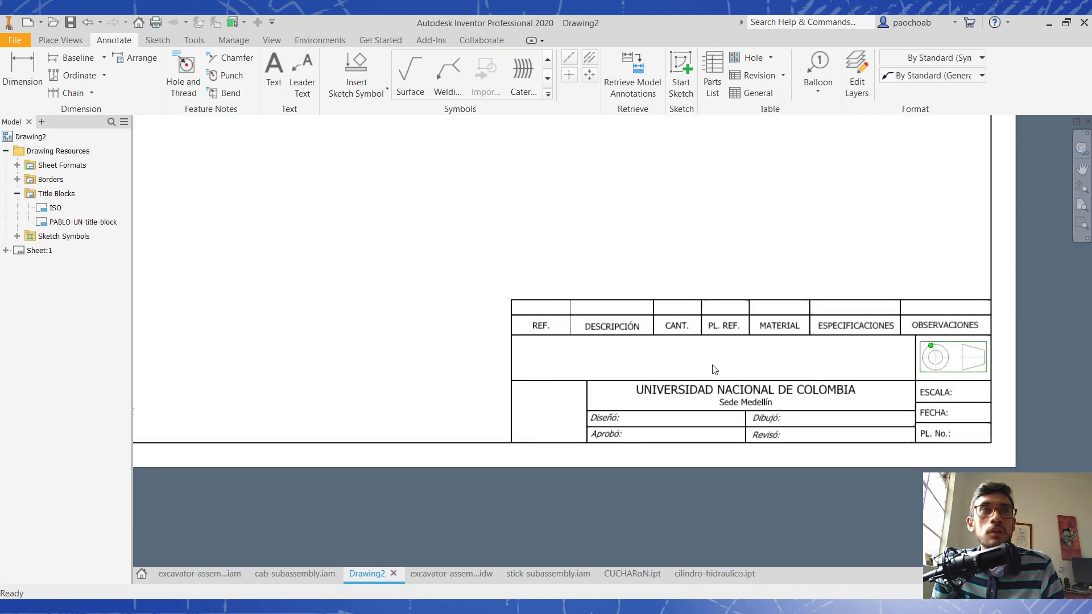
middle_drag(516, 344, 636, 341)
drag(203, 387, 640, 387)
scroll(497, 380, down, 2)
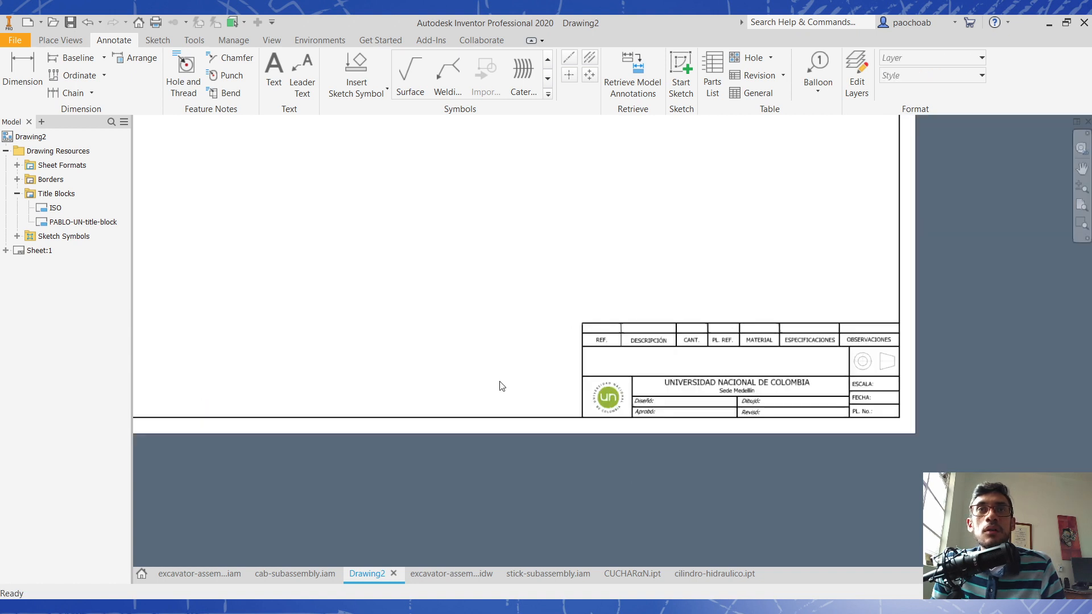
- Place a 1:2 front base view of the excavator assembly with projected views above, below and on both sides
scroll(503, 386, down, 3)
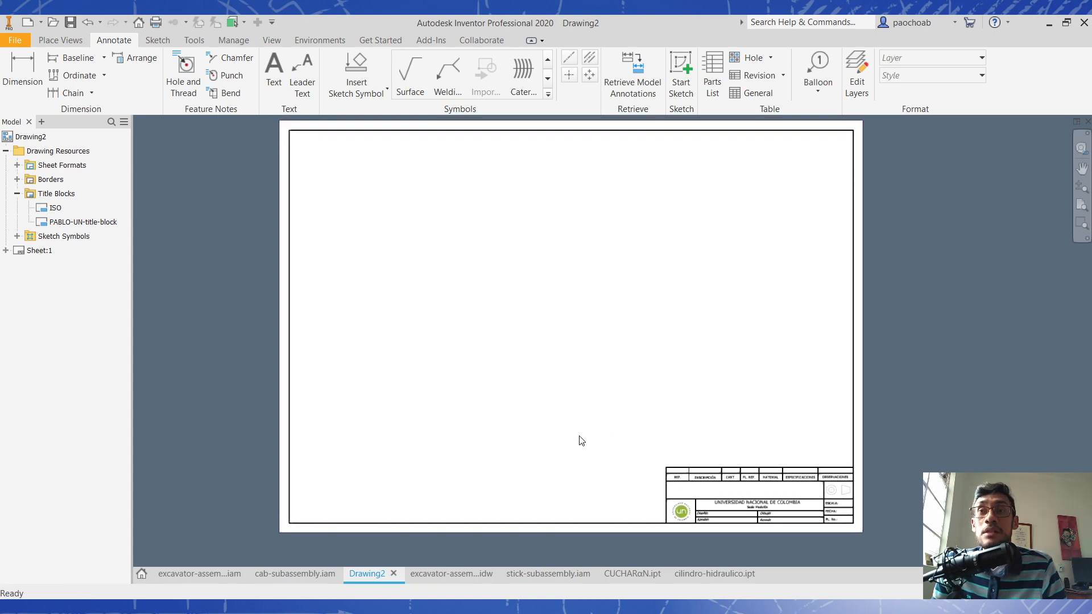
click(196, 573)
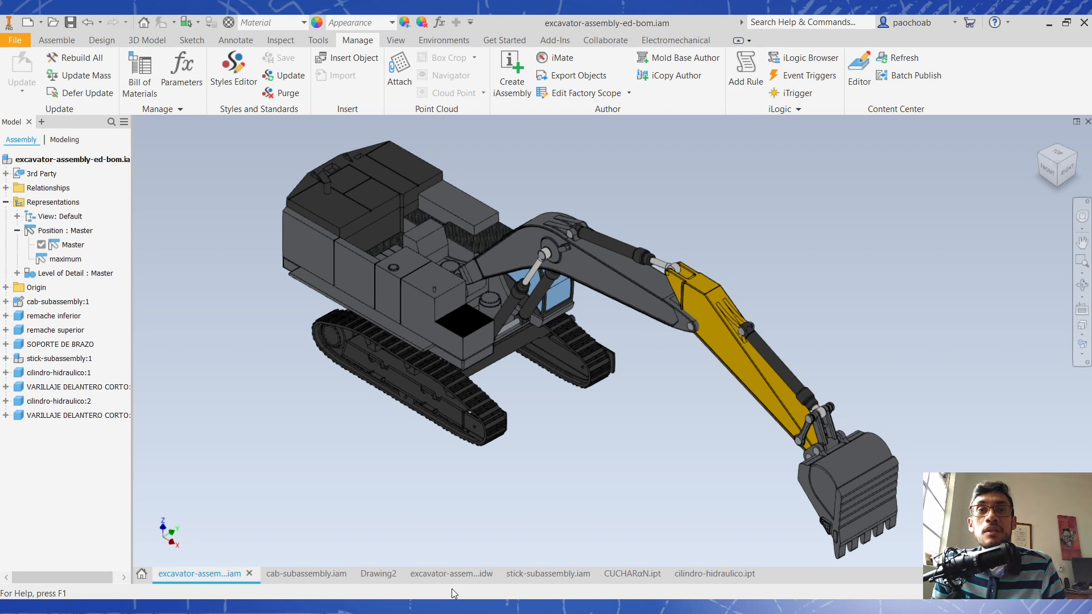
click(384, 575)
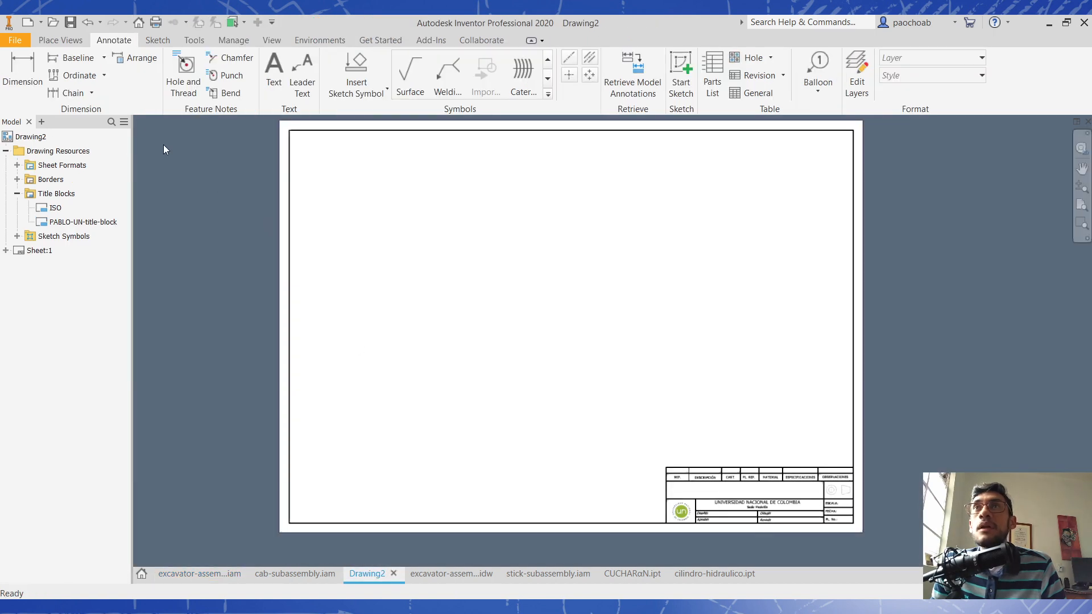
click(59, 40)
click(14, 67)
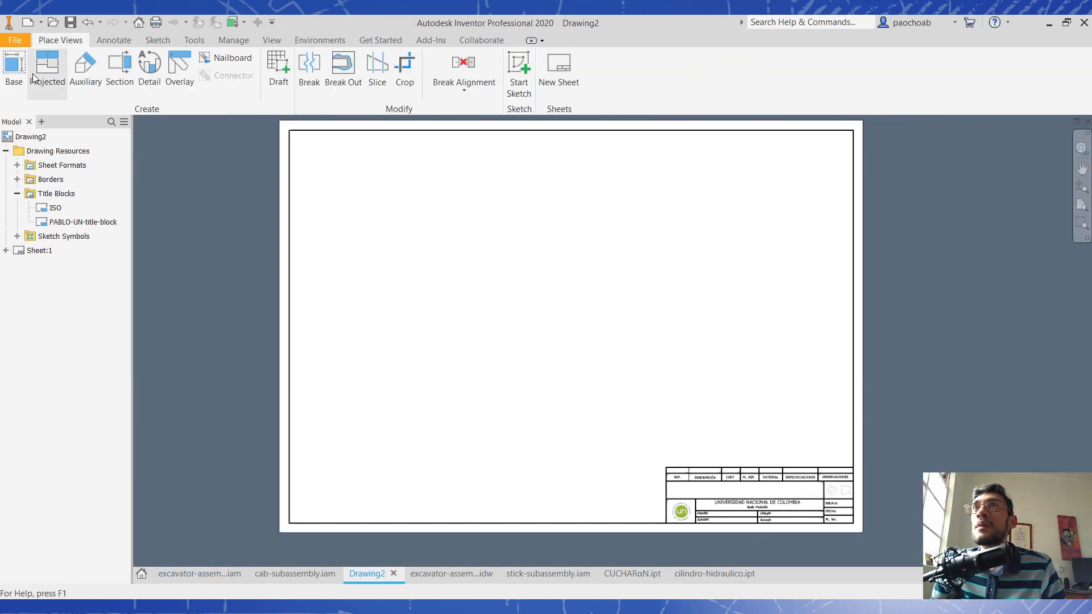
middle_drag(602, 343, 649, 323)
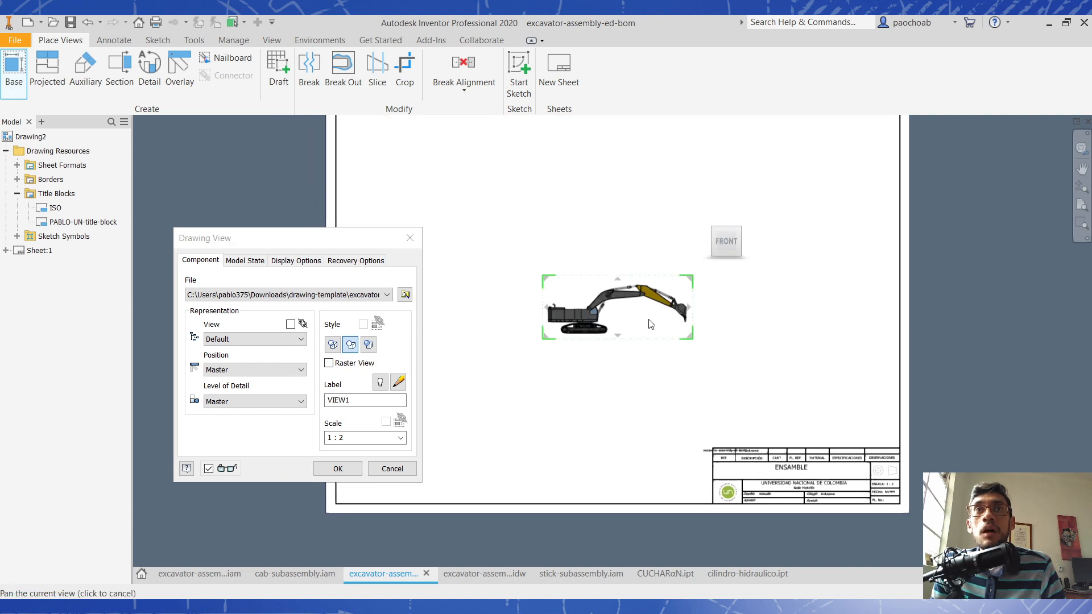
click(609, 382)
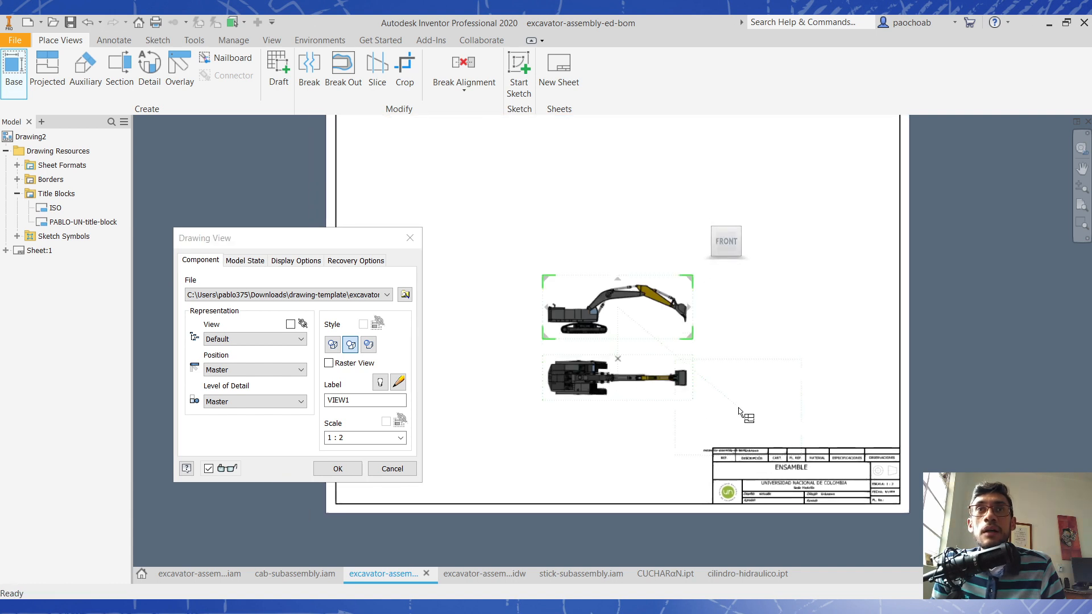
click(749, 307)
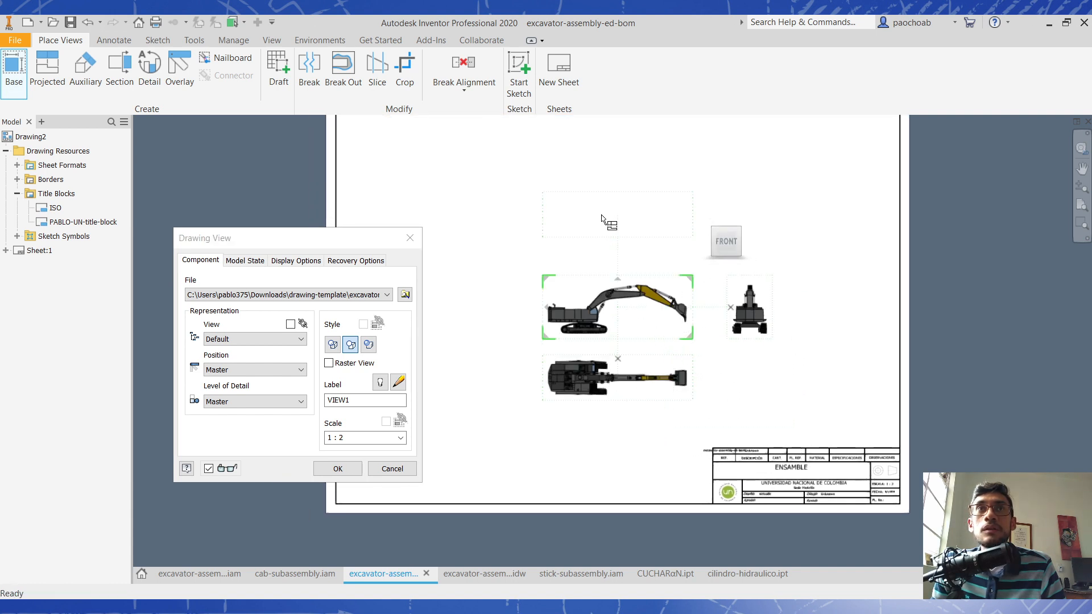
click(602, 218)
click(490, 318)
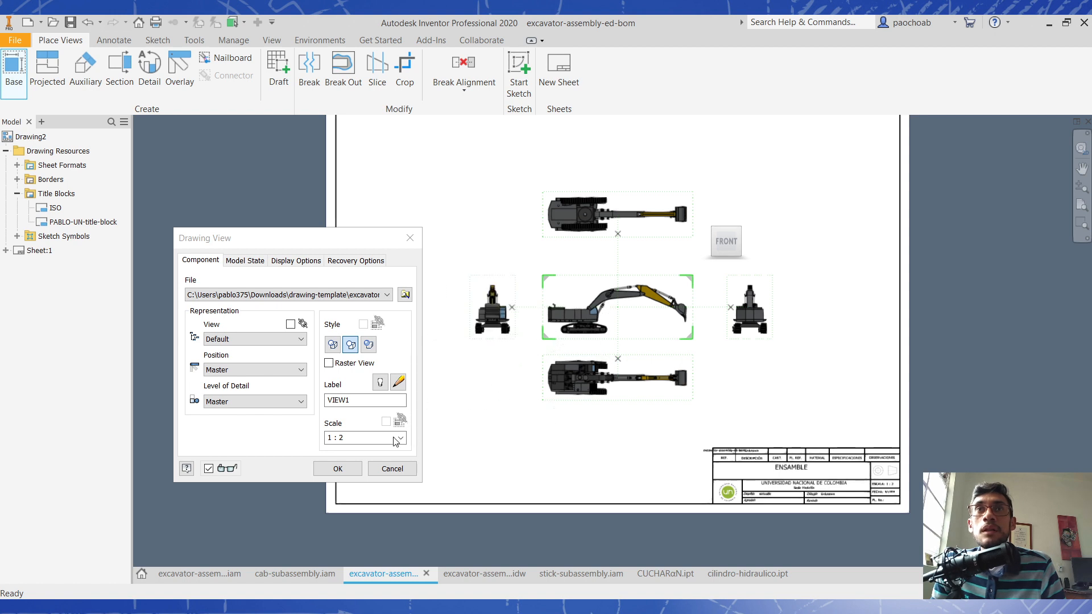
click(341, 469)
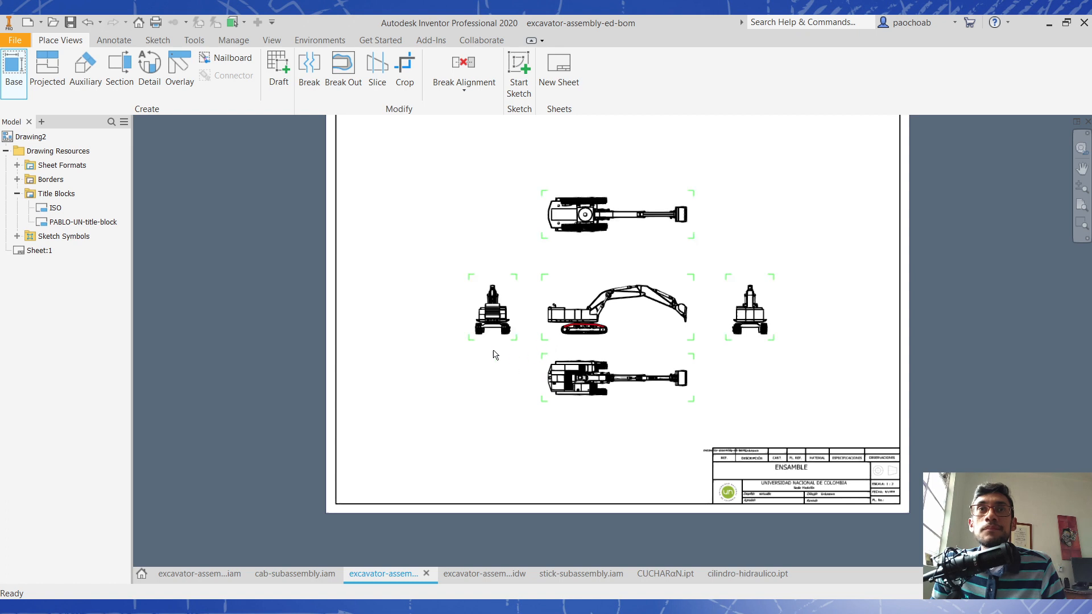
- Delete the two side views projected to either side of the front view
scroll(677, 310, down, 3)
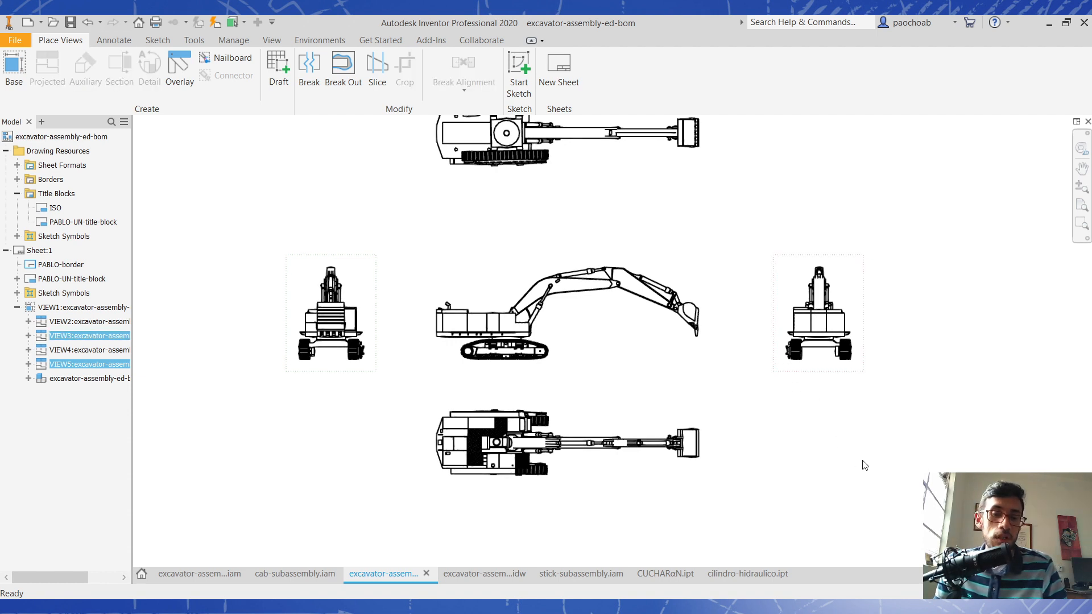
key(Delete)
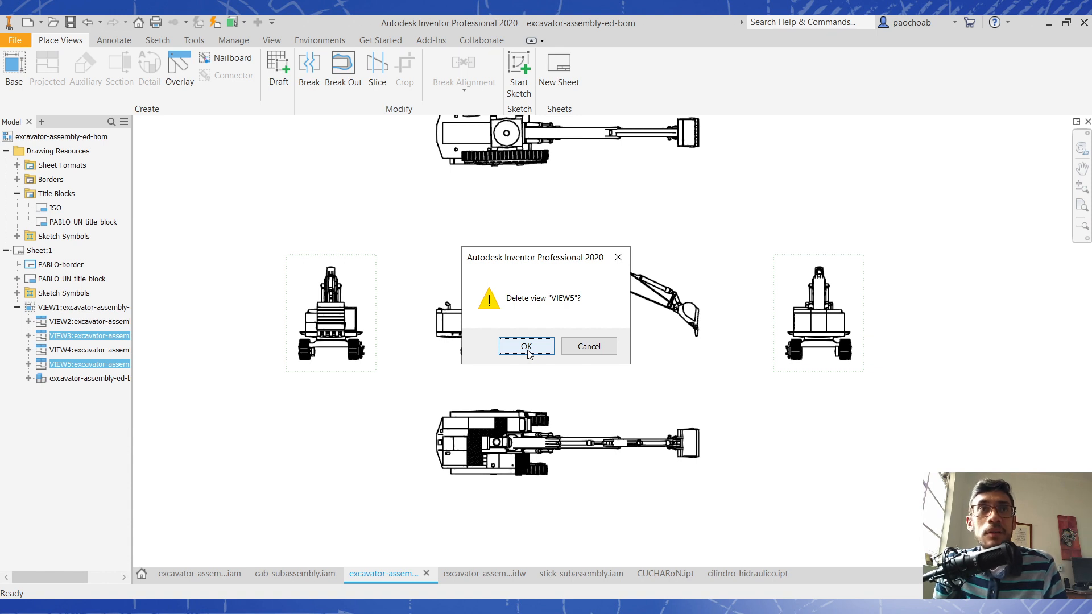
click(547, 349)
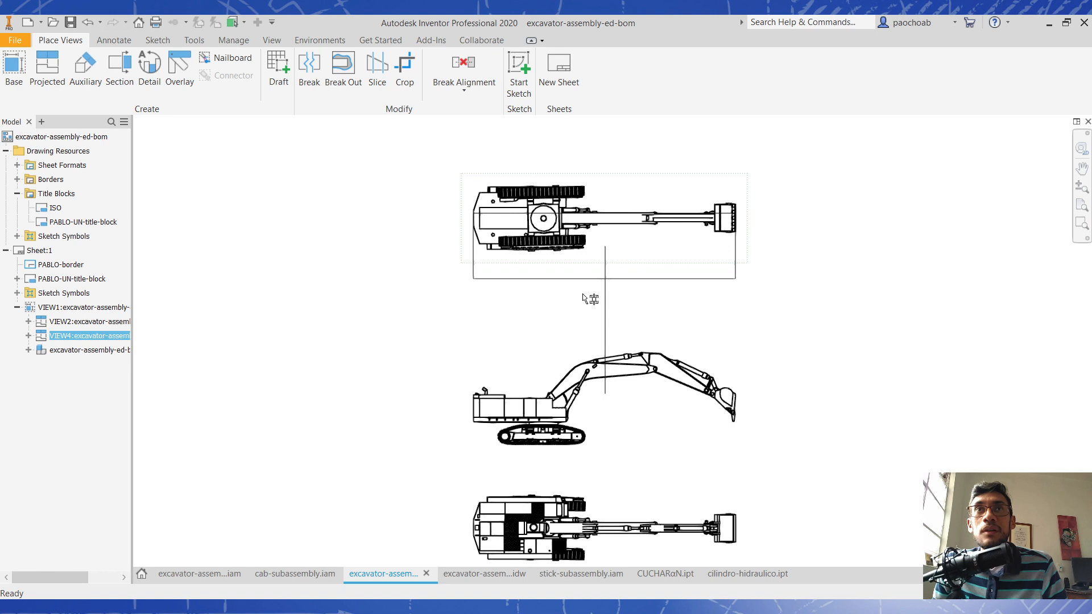
click(458, 358)
middle_drag(458, 357, 467, 252)
middle_drag(626, 475, 592, 493)
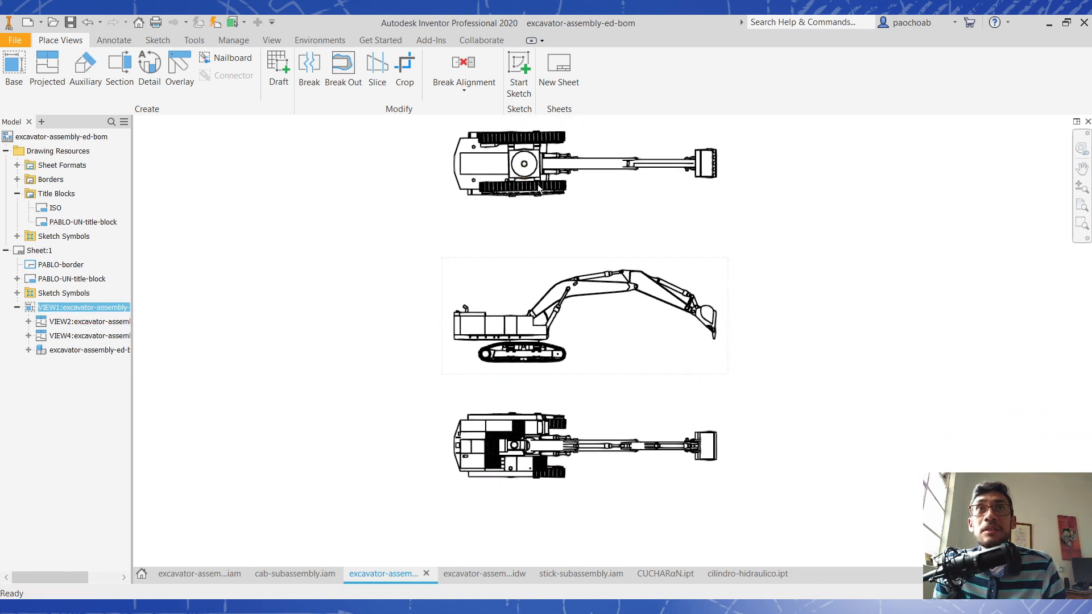
- Delete the underside view projected above the front view
click(552, 205)
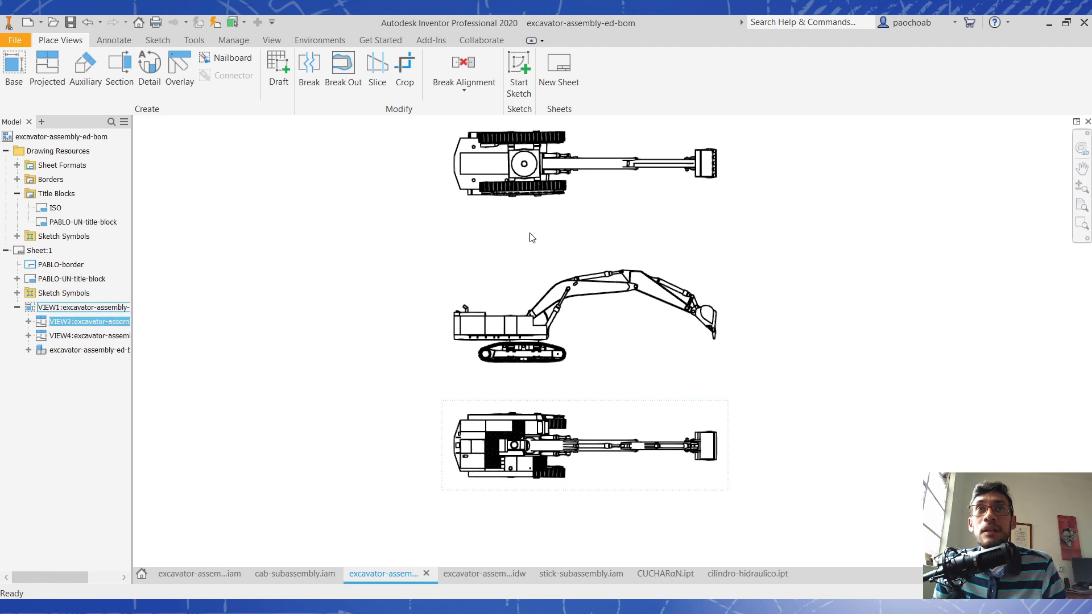
right_click(510, 207)
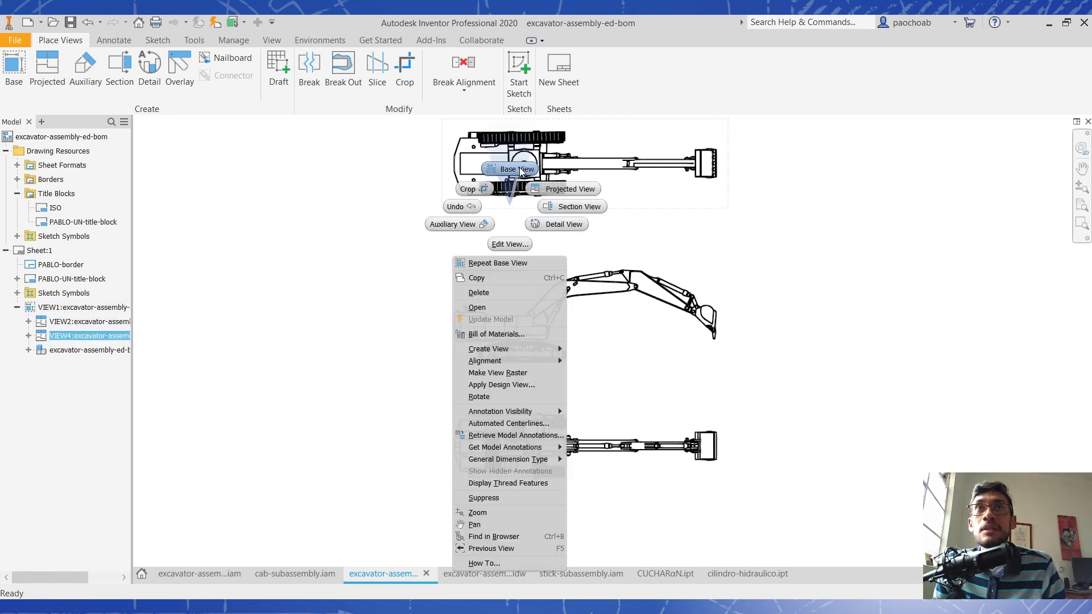
click(505, 293)
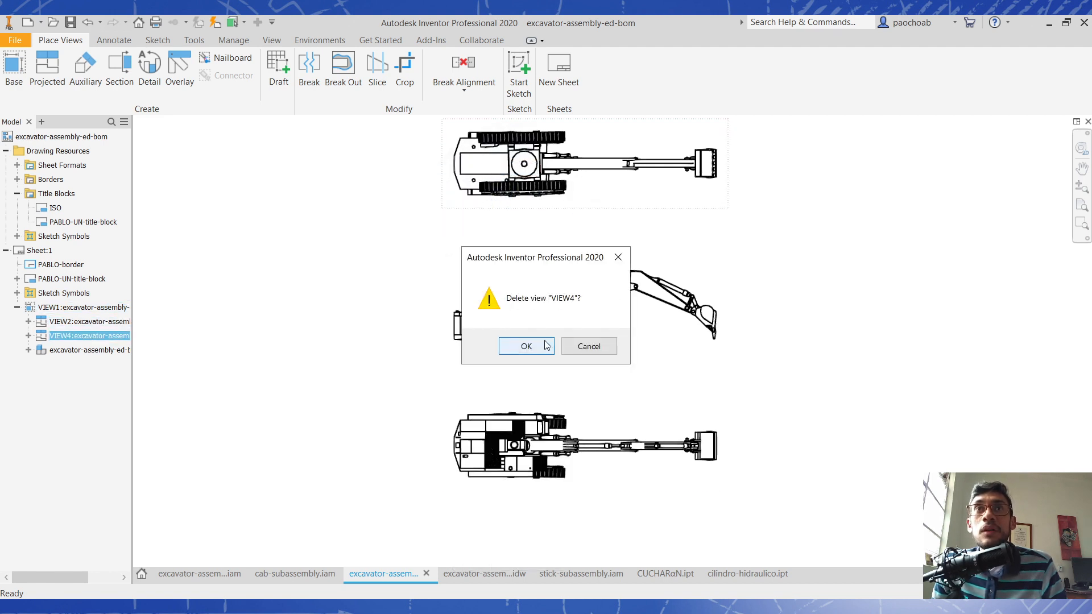
click(526, 346)
scroll(630, 339, down, 2)
drag(449, 239, 761, 481)
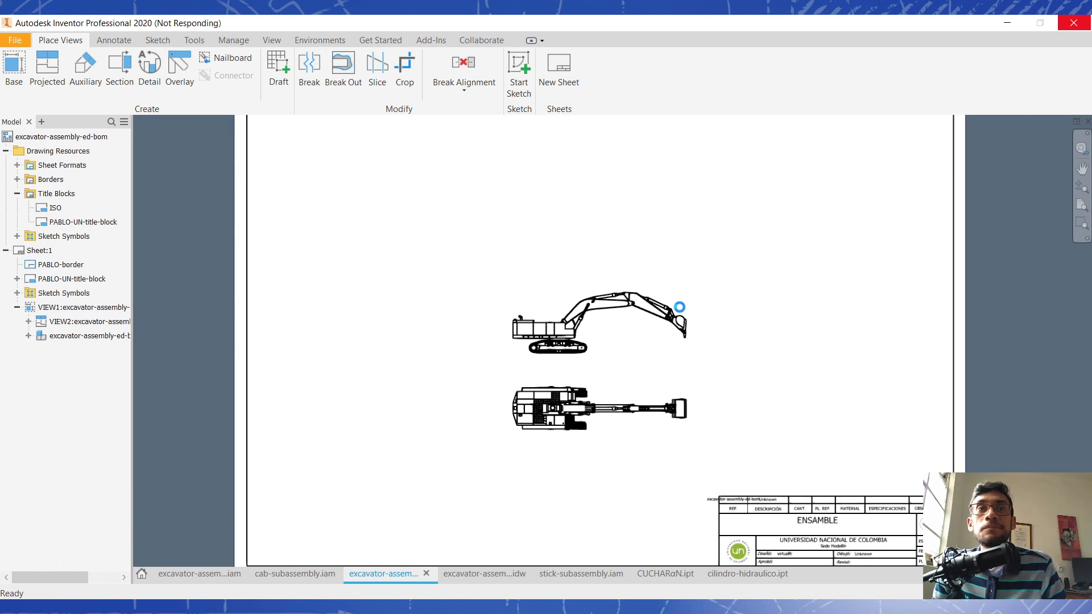
- Review the available sheet sizes in the settings of Sheet:1 and leave the settings without changes
right_click(31, 250)
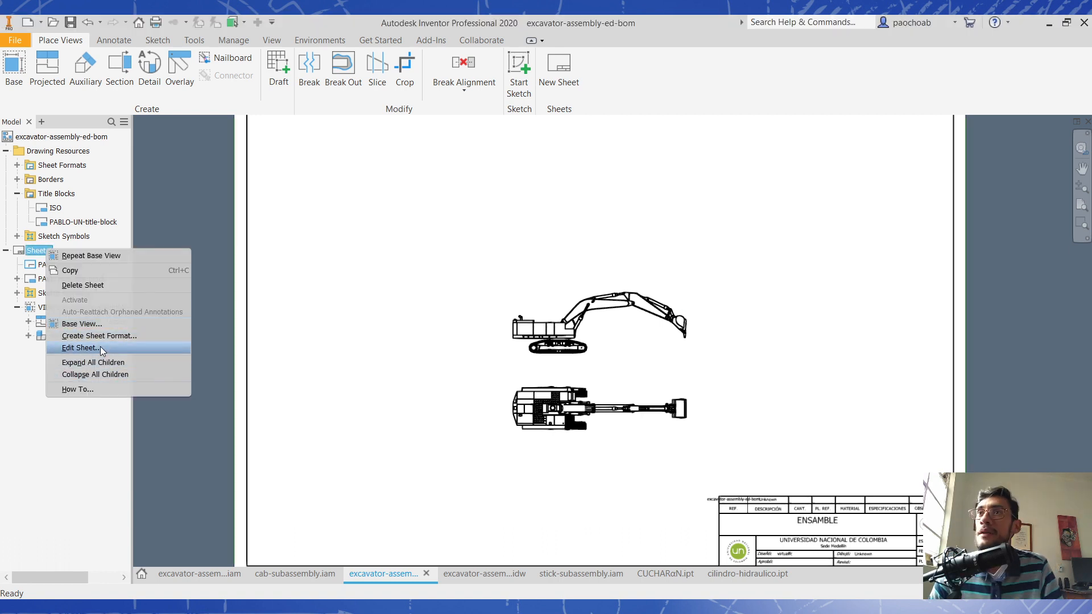
click(100, 346)
click(193, 271)
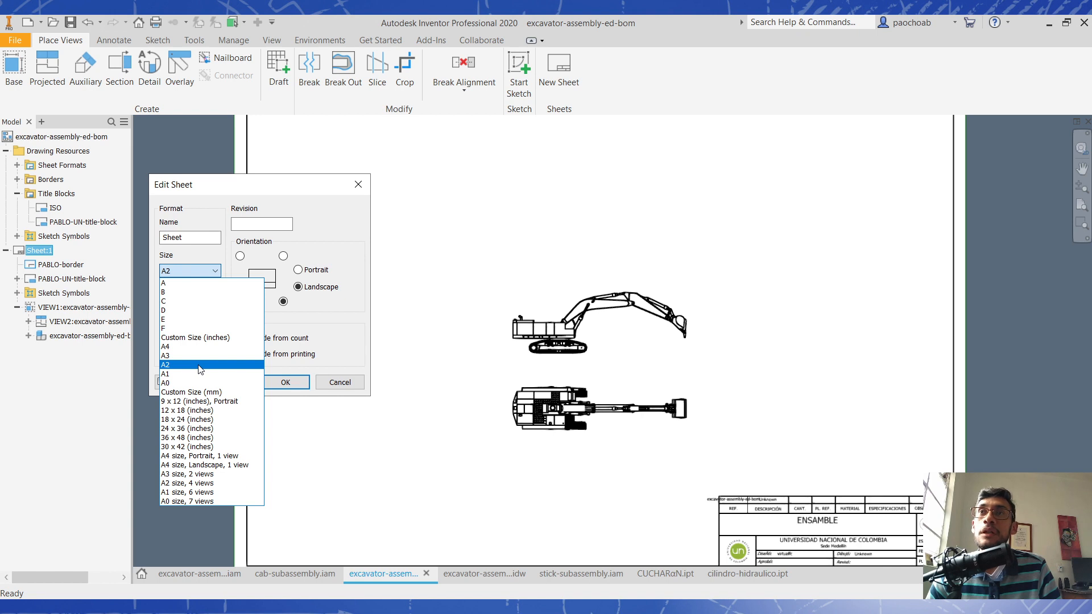
click(340, 365)
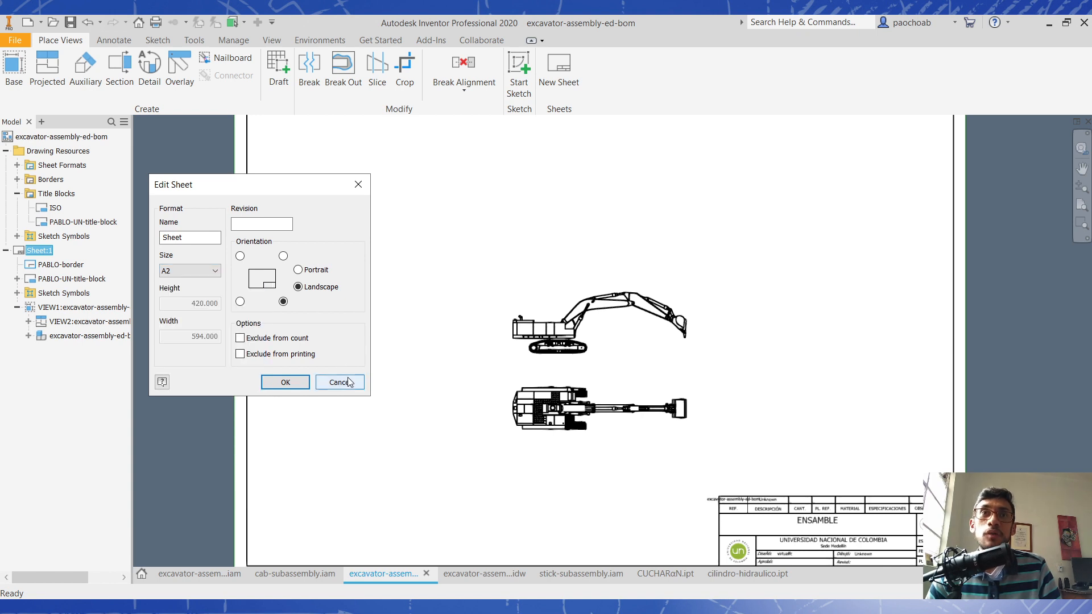
click(348, 382)
- Enlarge the excavator's front view to a scale of 1:1
click(549, 310)
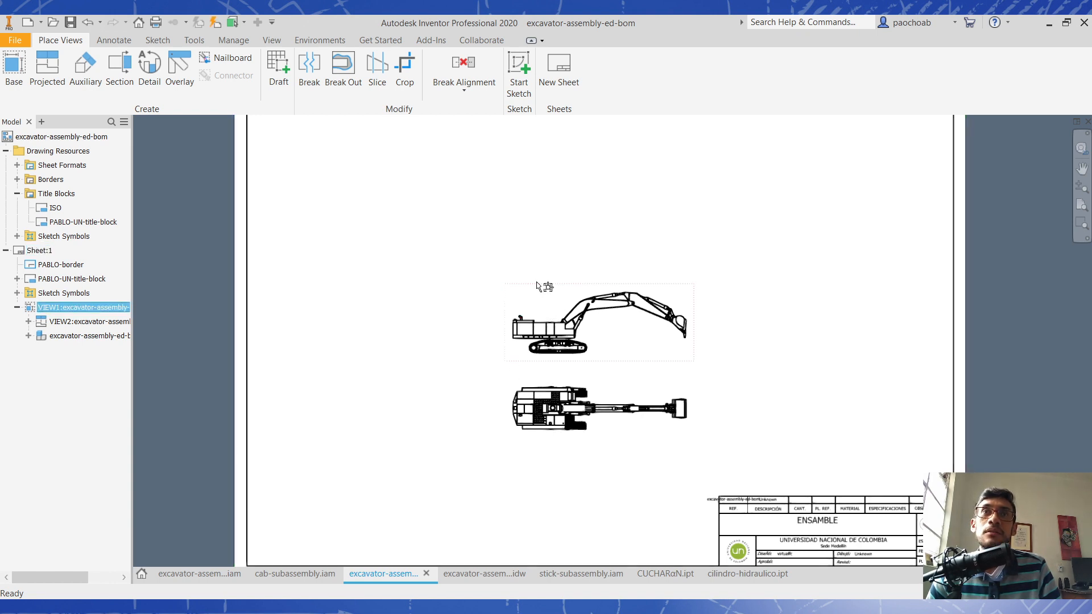
double_click(516, 293)
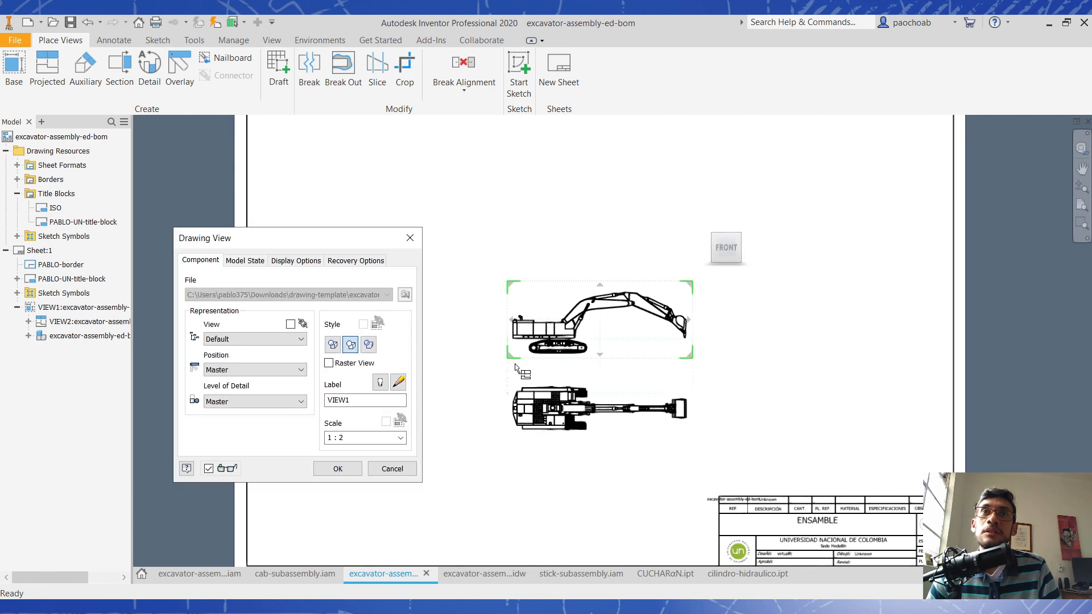
drag(510, 359, 464, 394)
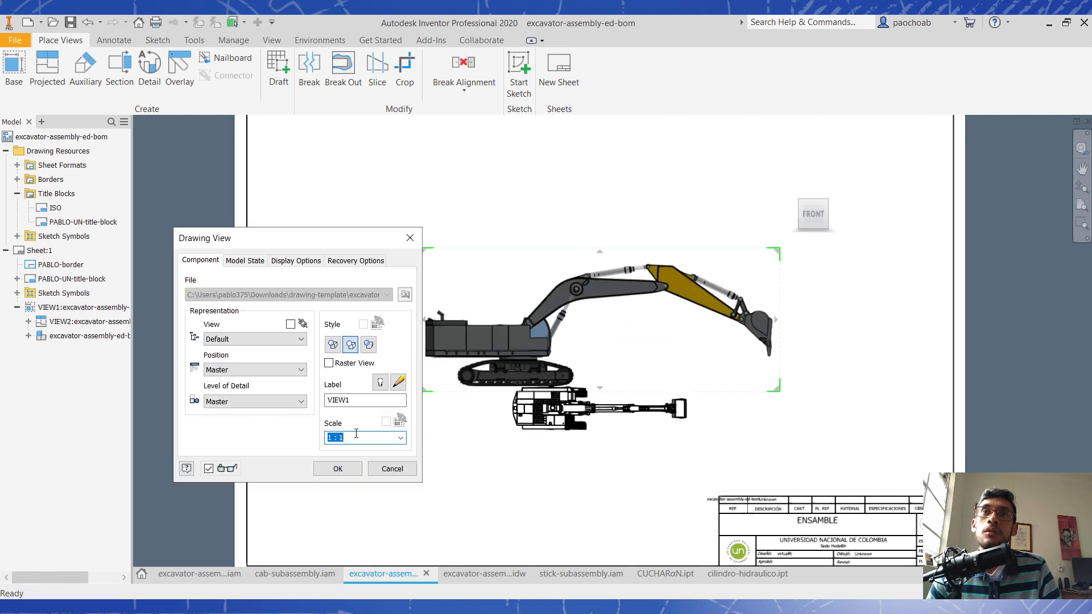
click(338, 469)
- Move the front view to the upper left area of the sheet and space the top view clear below it
scroll(534, 336, down, 3)
drag(515, 374, 477, 309)
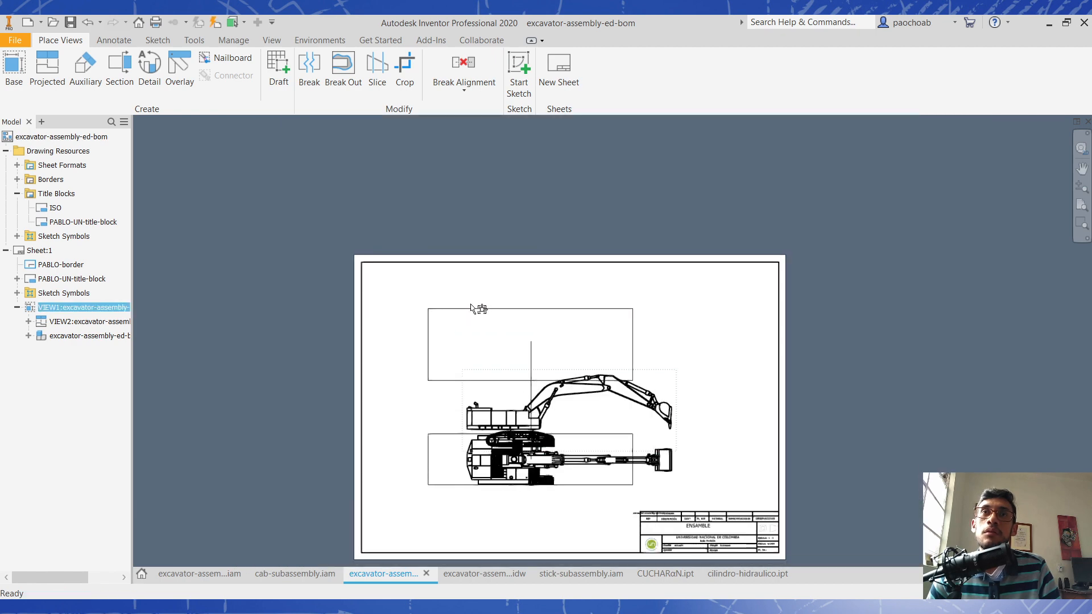
drag(464, 430, 446, 404)
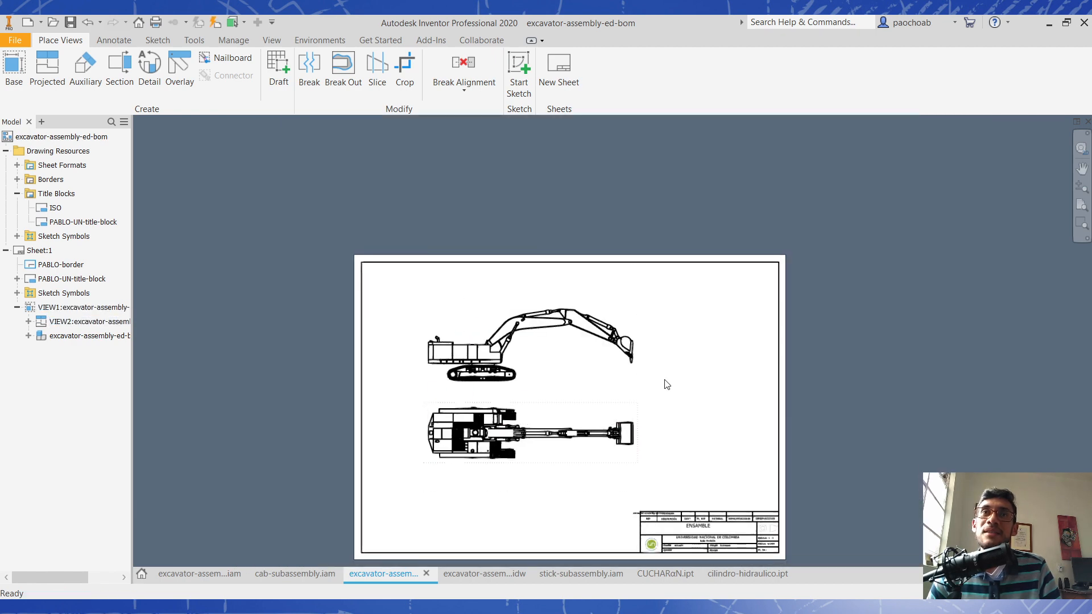
click(664, 381)
- Add center marks to the lower rollers of the crawler track in the front view
scroll(480, 345, up, 3)
scroll(481, 349, up, 5)
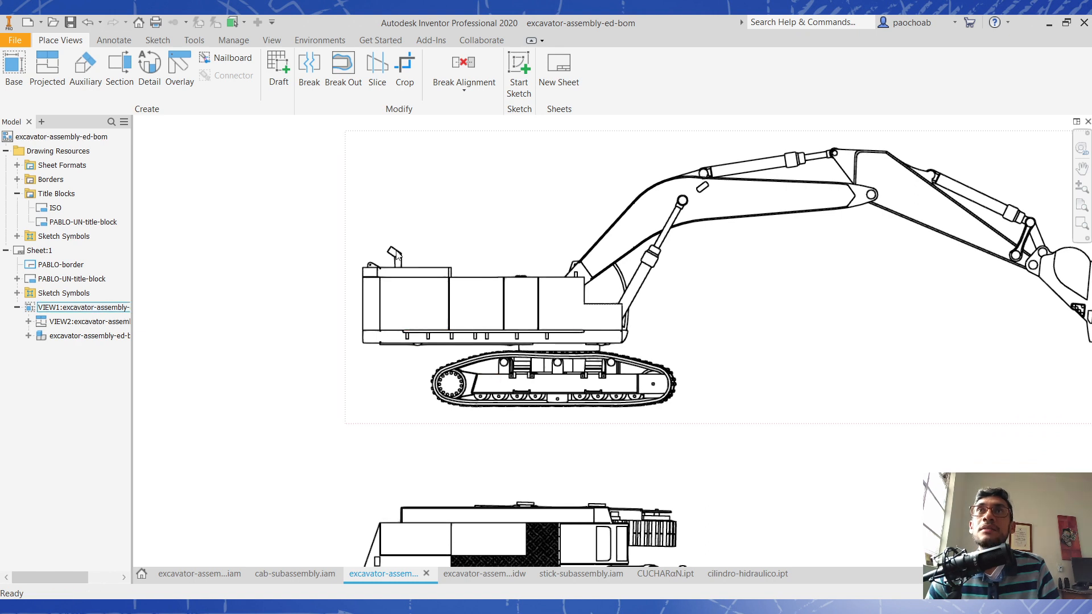
click(125, 45)
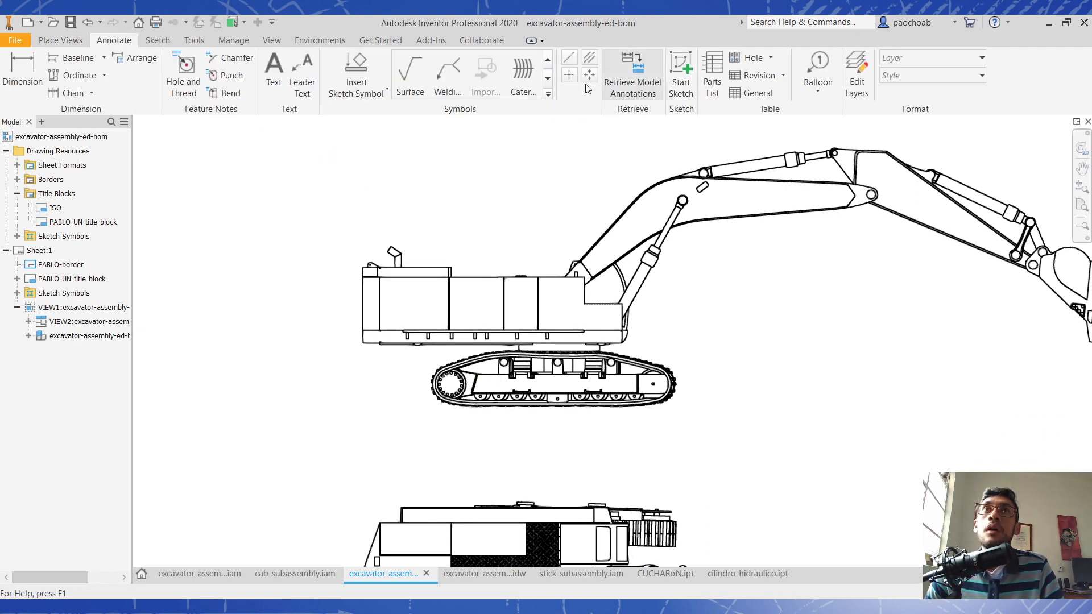
click(570, 74)
scroll(449, 391, up, 2)
scroll(450, 390, up, 2)
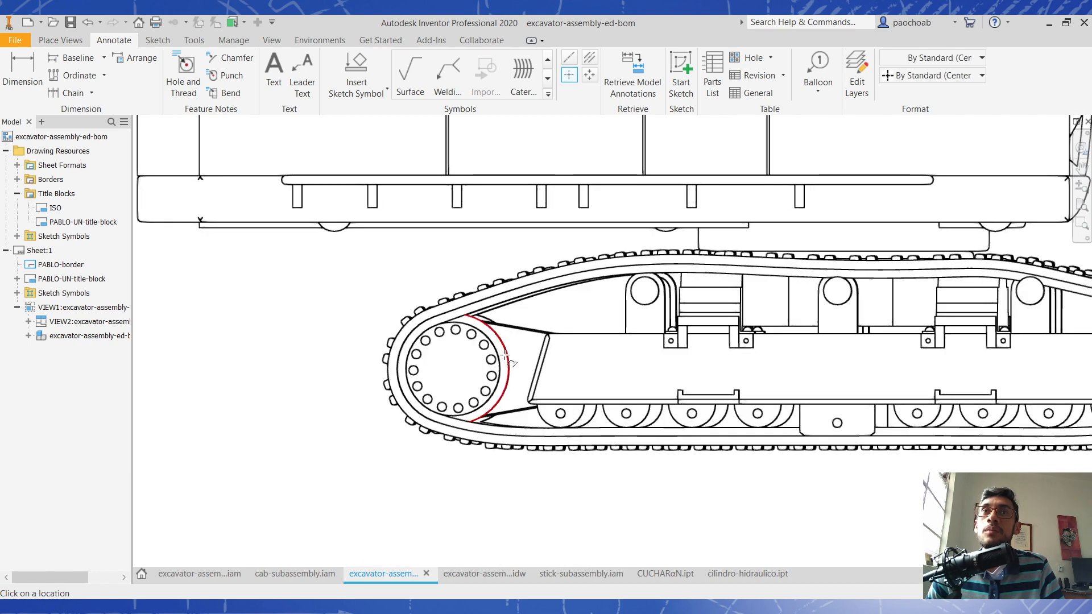
middle_drag(524, 368, 90, 317)
click(715, 272)
click(681, 373)
click(616, 374)
click(550, 374)
click(484, 374)
click(324, 374)
click(258, 374)
click(214, 374)
click(193, 375)
middle_drag(185, 380, 432, 400)
- Add center marks to further round features of the excavator in the drawing views
click(374, 394)
scroll(511, 397, down, 3)
scroll(511, 396, up, 3)
click(603, 316)
click(716, 316)
click(389, 312)
scroll(405, 345, down, 5)
middle_drag(773, 456, 541, 509)
scroll(588, 195, up, 5)
click(534, 344)
click(399, 214)
middle_drag(341, 245, 818, 267)
click(373, 392)
click(443, 303)
middle_drag(1064, 529, 461, 315)
scroll(514, 317, up, 1)
scroll(515, 335, down, 5)
middle_drag(509, 375, 768, 237)
- Add bisector centerlines along the hydraulic cylinders of the excavator arm
click(590, 57)
click(359, 362)
click(379, 366)
click(510, 206)
click(524, 219)
click(819, 265)
scroll(813, 292, down, 5)
scroll(731, 347, up, 6)
click(701, 282)
click(697, 300)
click(942, 311)
click(938, 329)
middle_drag(789, 403, 950, 414)
key(Escape)
- Examine the perforated panels in the top view and the layout of both views, and dismiss the save reminder
scroll(326, 351, down, 2)
scroll(313, 349, up, 10)
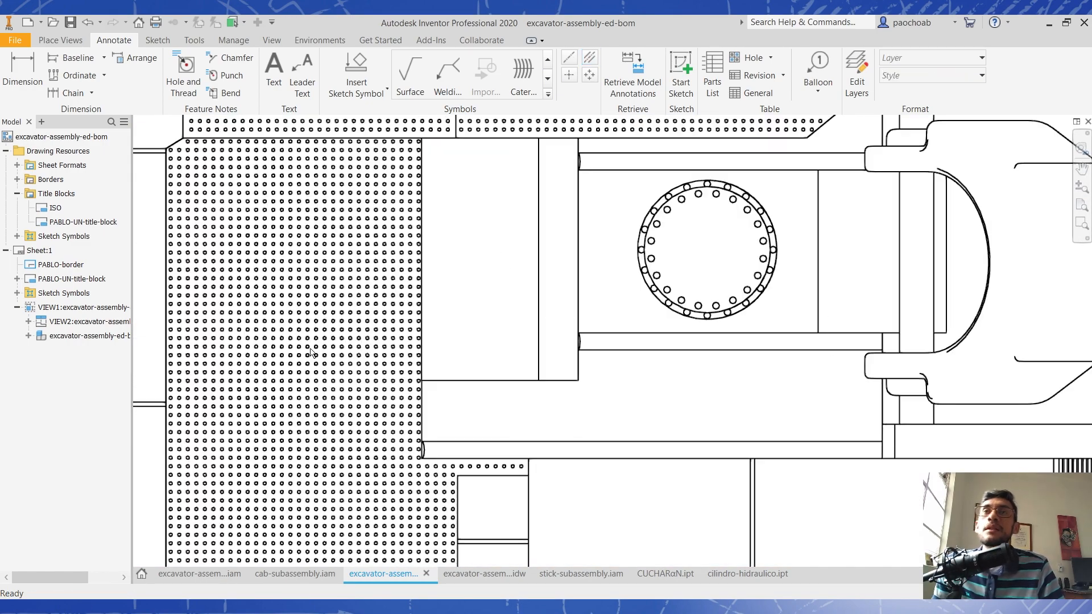
scroll(414, 362, down, 5)
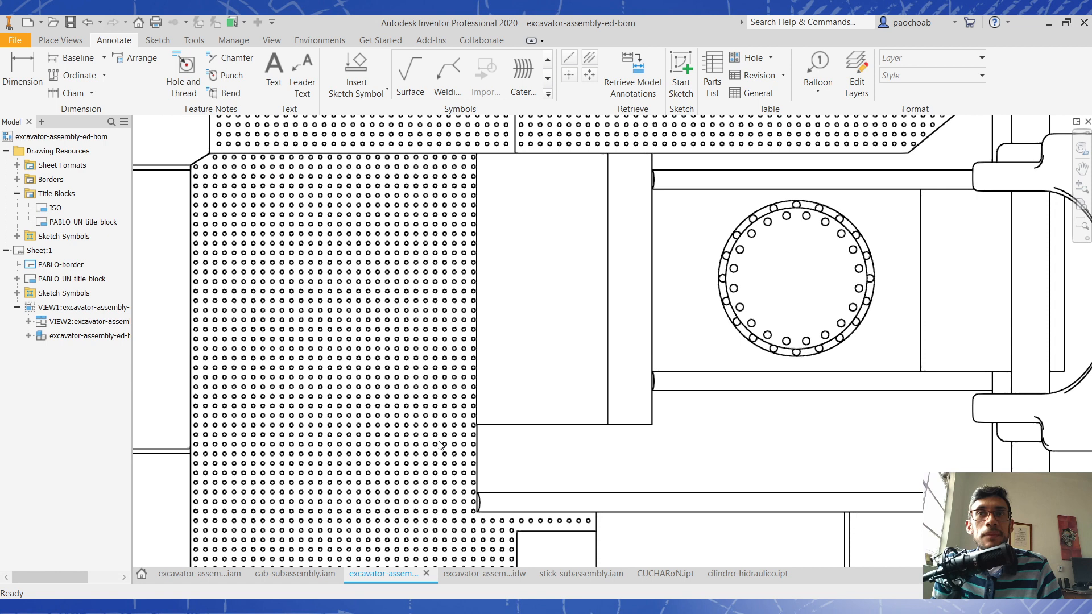
scroll(414, 362, down, 2)
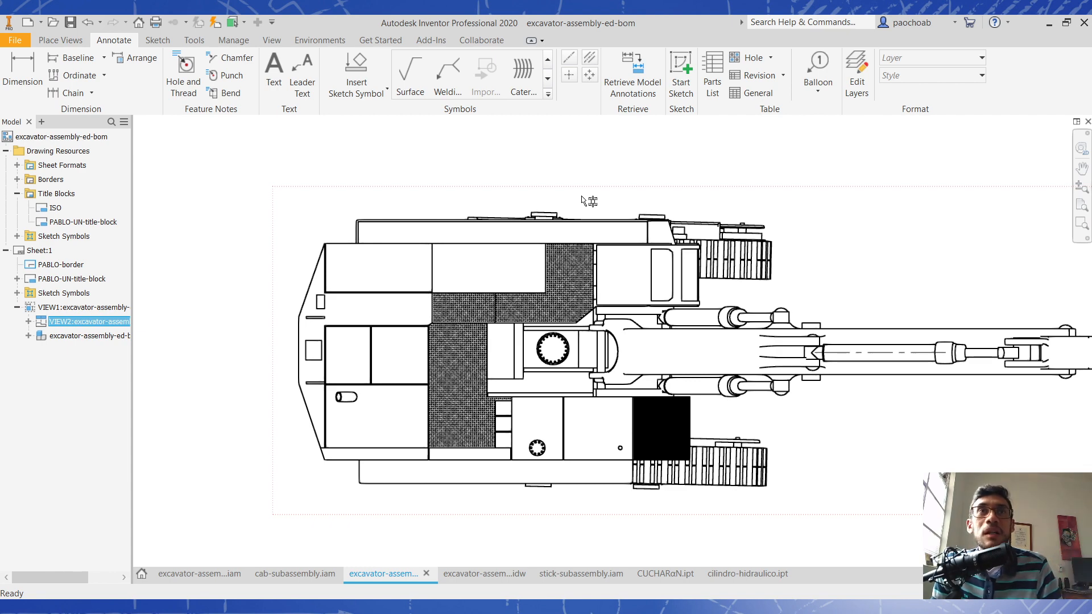
scroll(627, 309, down, 5)
middle_drag(626, 309, 553, 439)
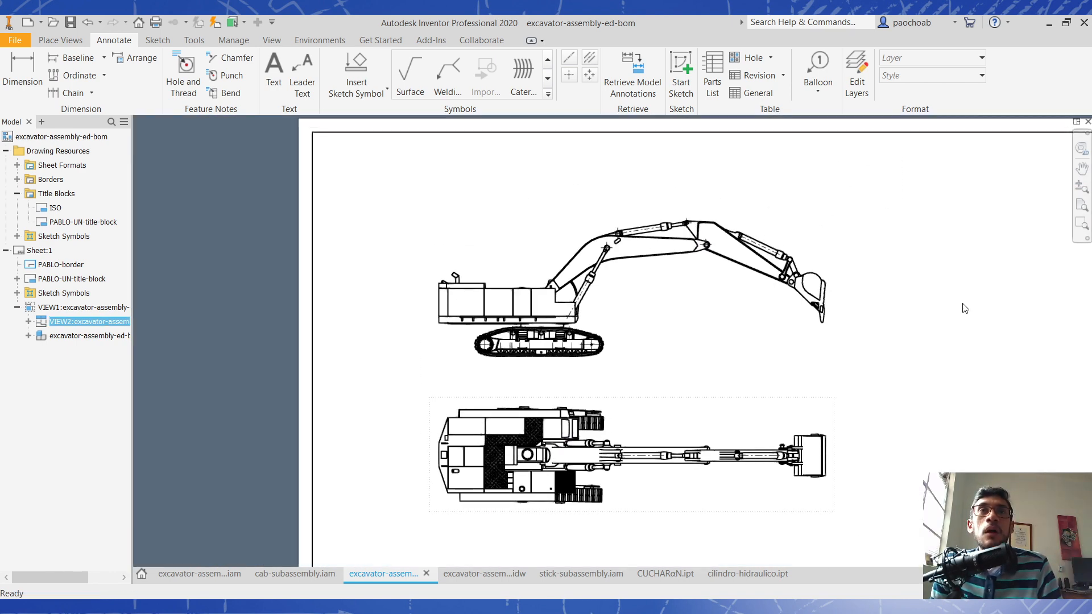
click(920, 305)
mouse_move(896, 330)
middle_down()
mouse_move(834, 300)
mouse_move(801, 298)
middle_up()
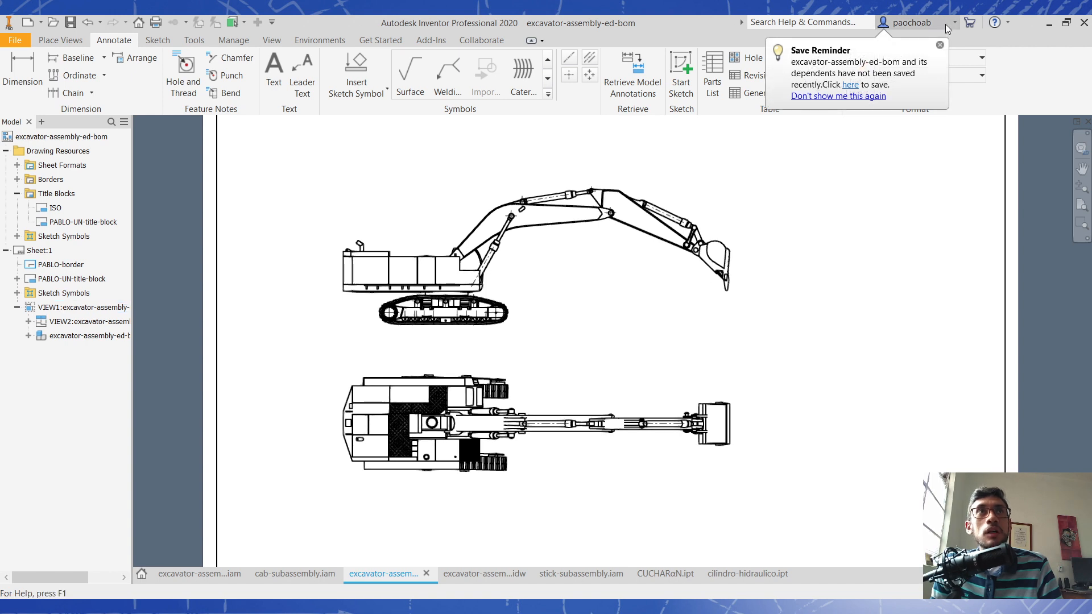
click(941, 45)
middle_drag(818, 352, 753, 344)
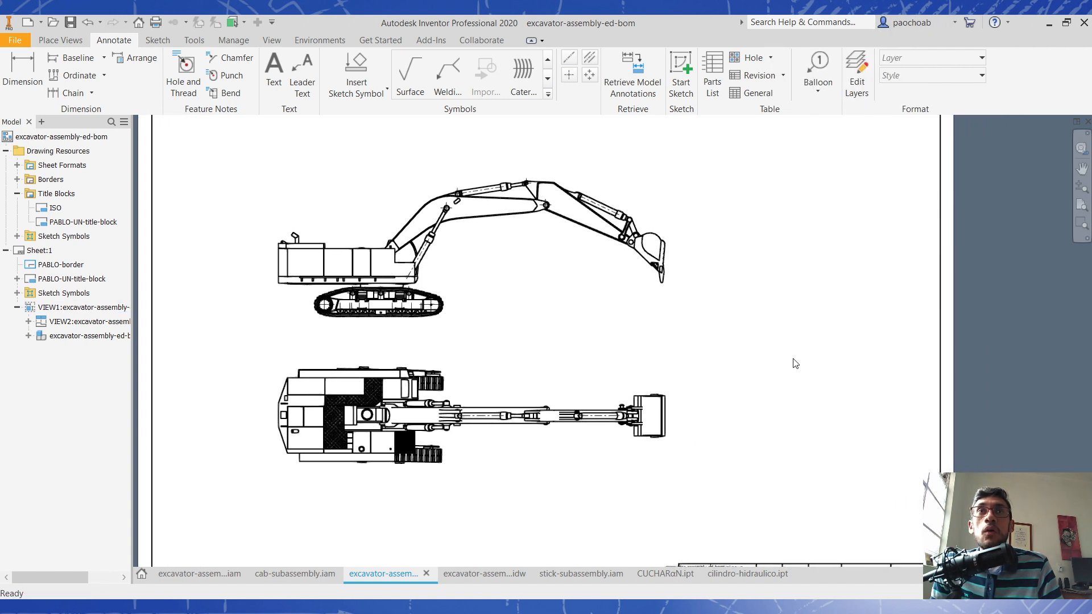
- Start a base view of the excavator assembly beside the side view, near the sheet's upper-right corner, and orient it isometrically
click(50, 41)
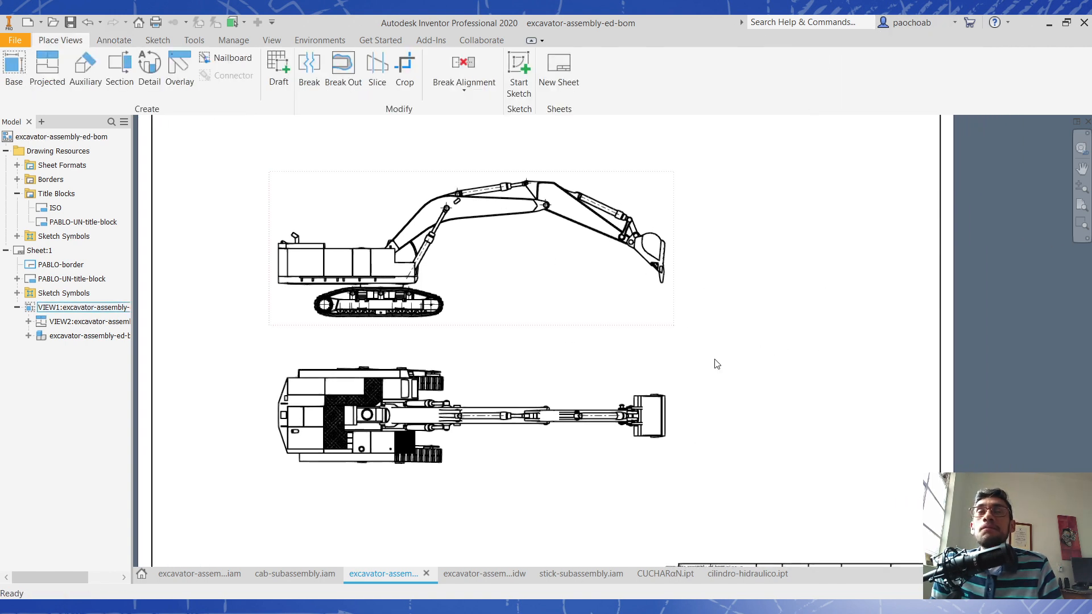
click(9, 73)
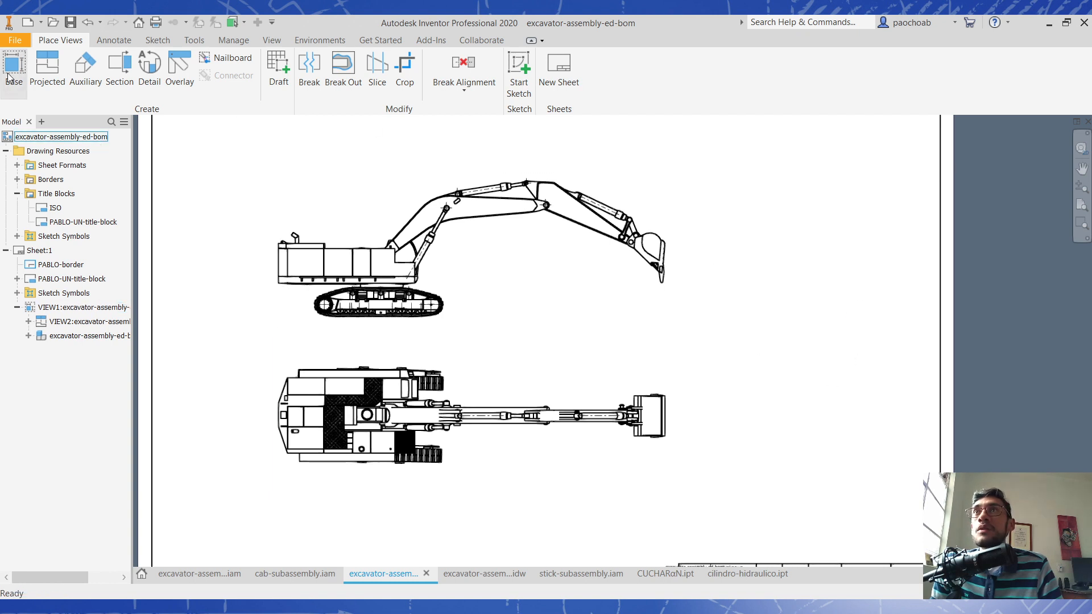
mouse_move(300, 238)
mouse_down()
mouse_move(512, 223)
mouse_move(461, 214)
mouse_up()
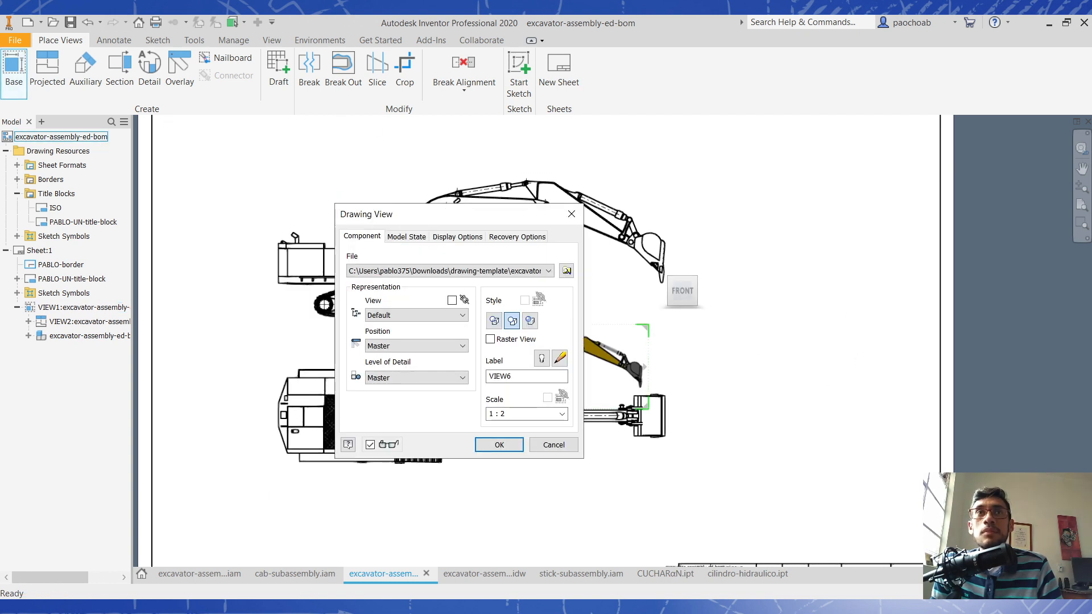
click(820, 245)
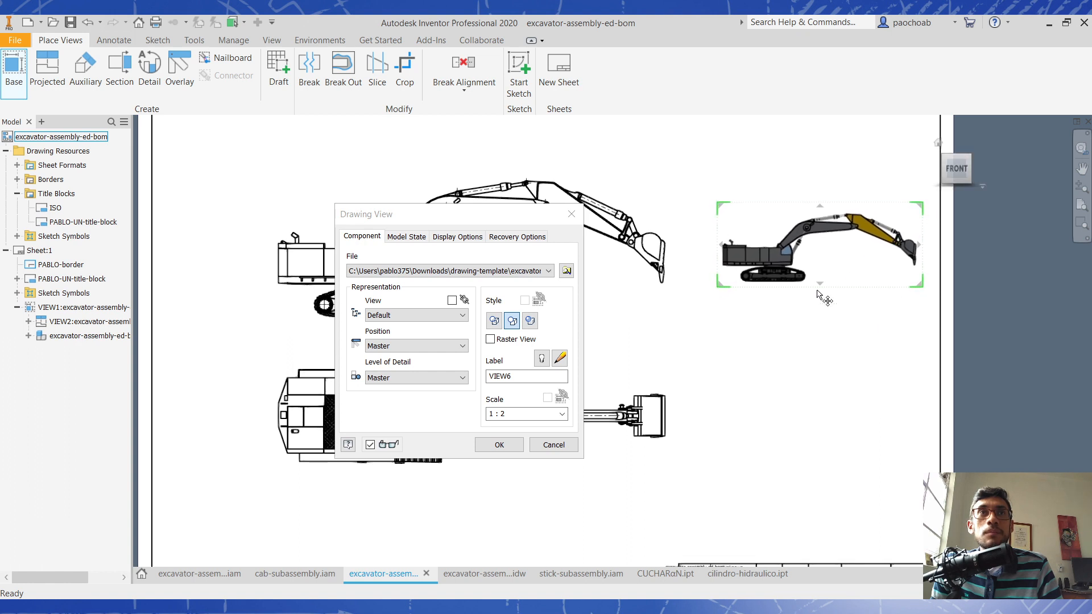
click(946, 166)
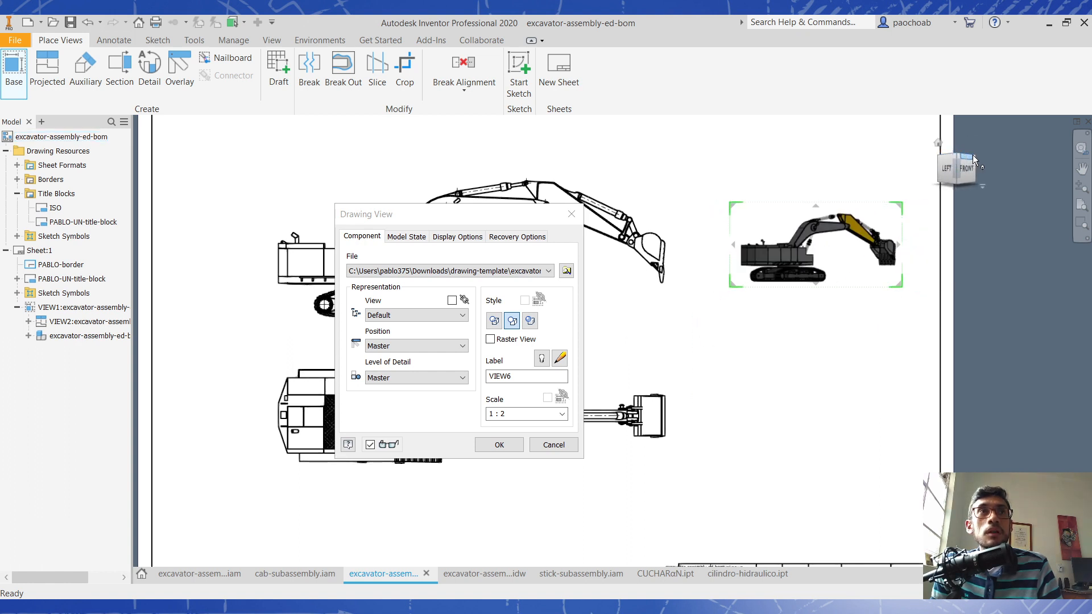
click(972, 155)
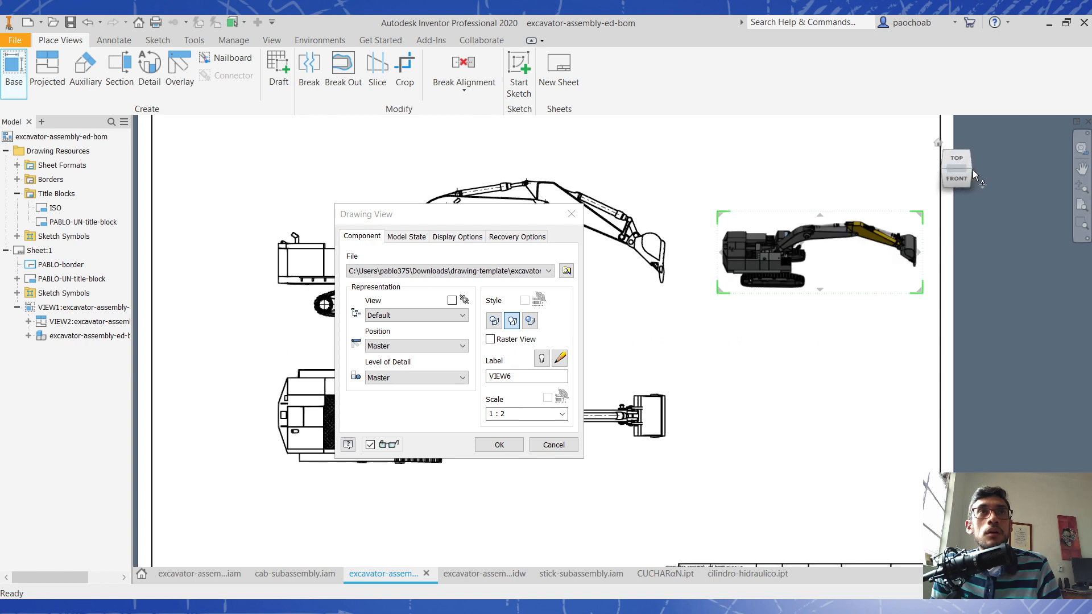
click(970, 173)
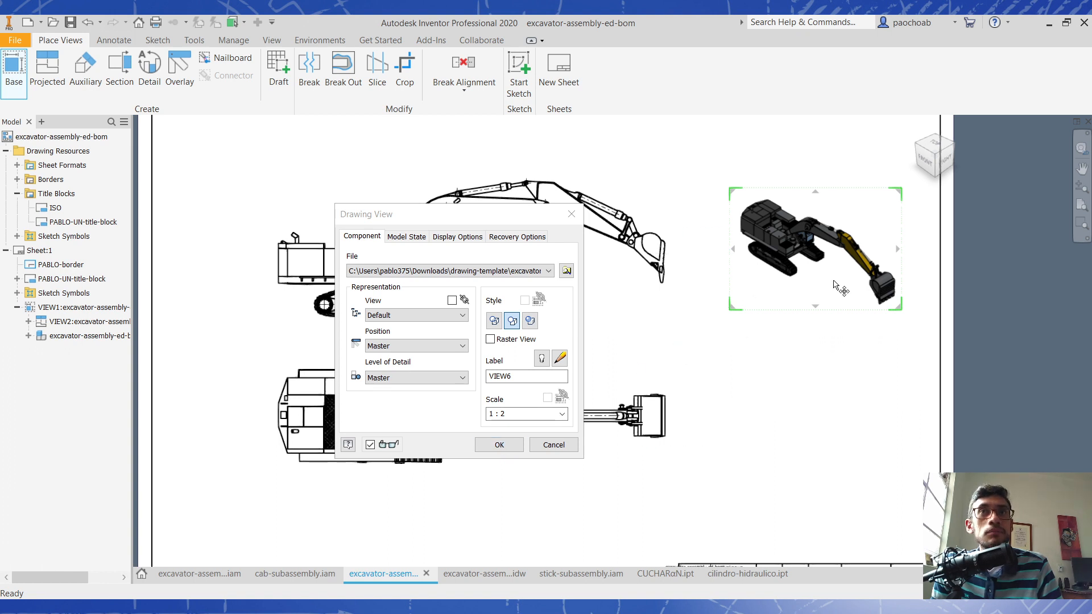
- Set the isometric view to shaded style, turn on its label and create the view
click(530, 321)
click(542, 359)
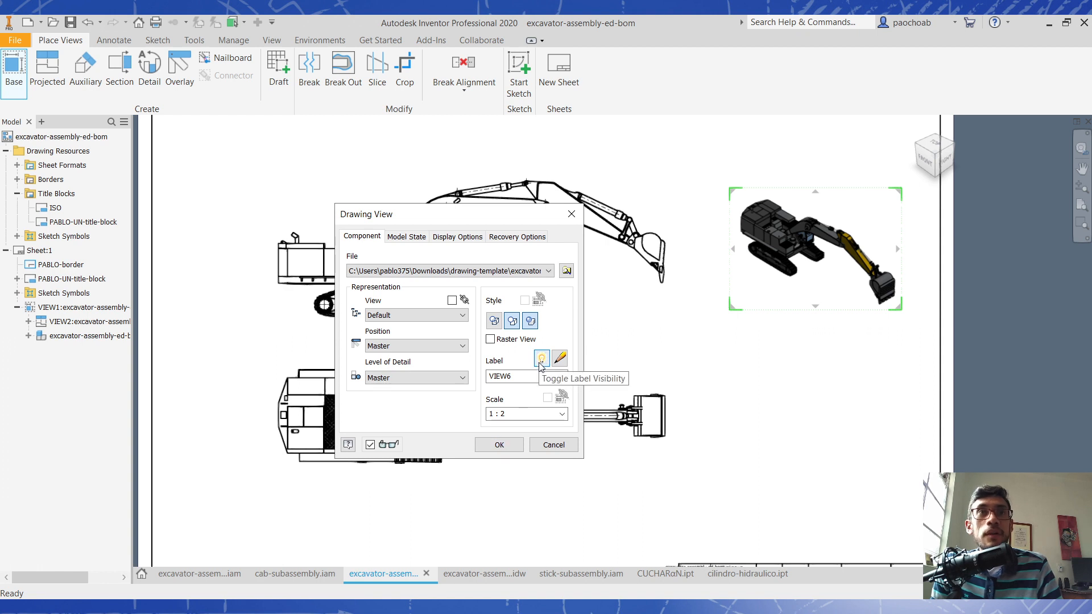
click(510, 445)
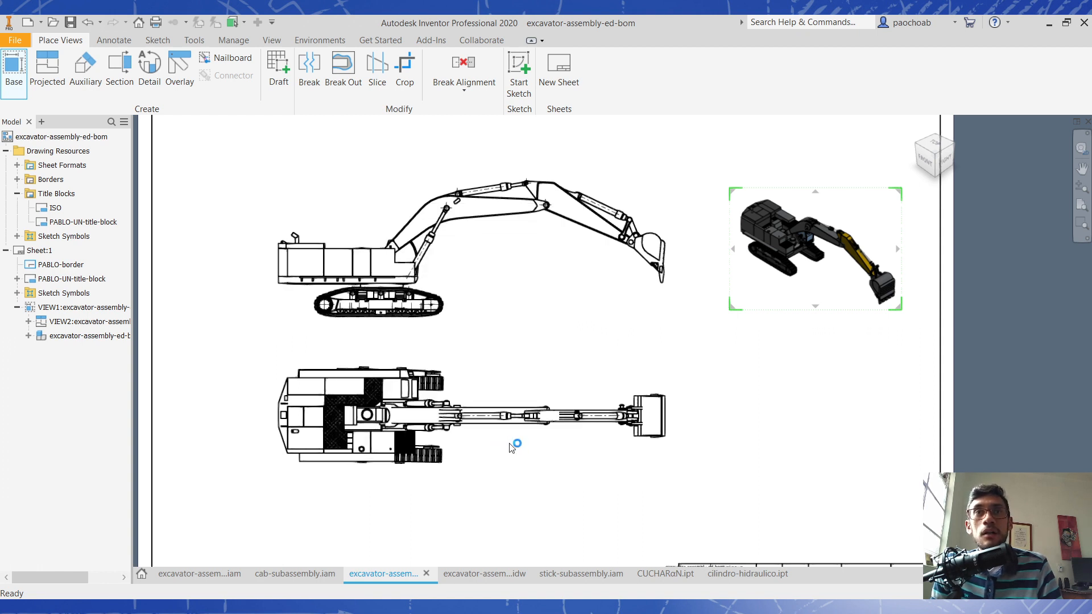
- Place the isometric view's label below the excavator and reduce its text to only the SCALE property, without view name or parentheses
drag(812, 179, 805, 322)
click(806, 170)
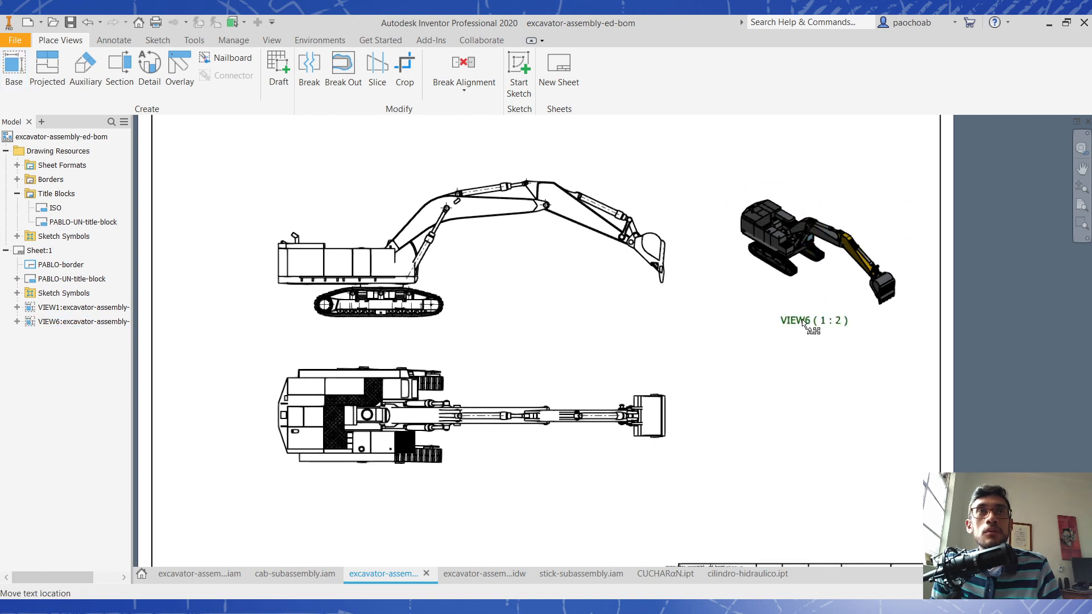
double_click(804, 322)
click(683, 310)
drag(684, 310, 554, 307)
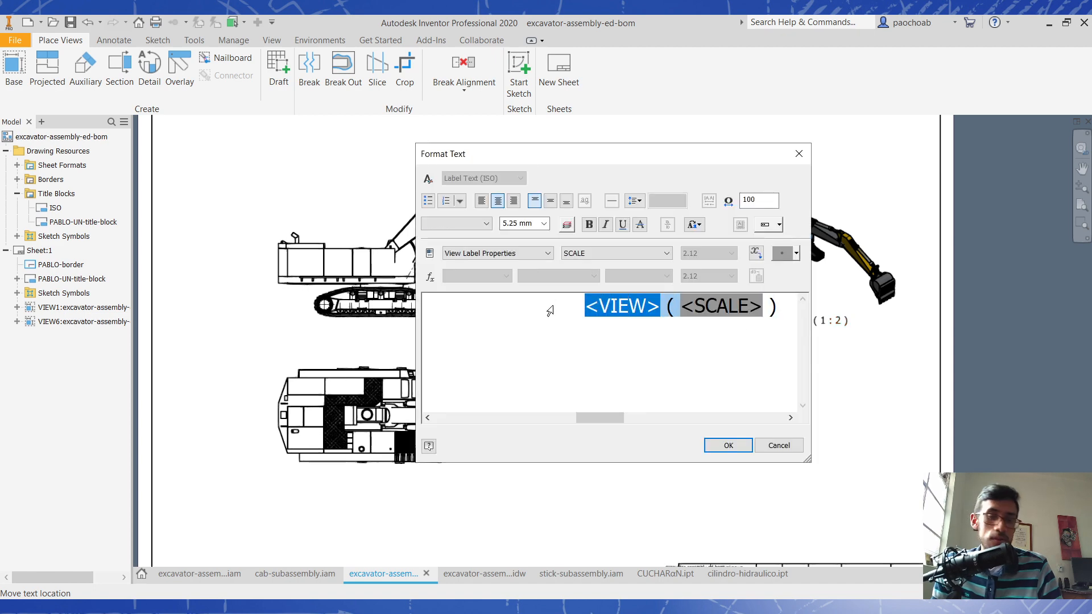
key(Delete)
key(End)
key(BackSpace)
key(BackSpace)
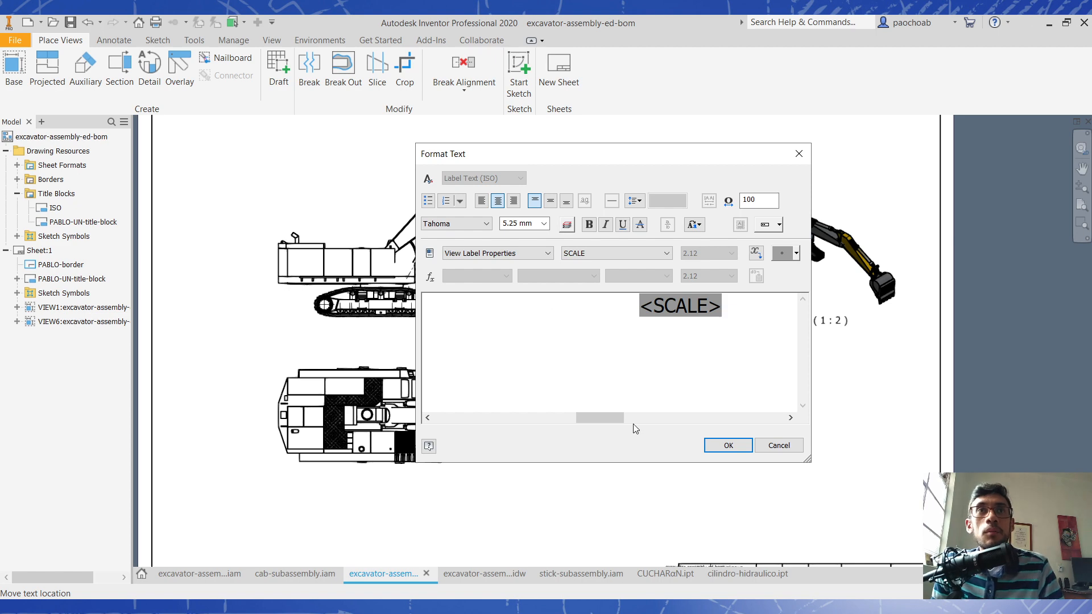
click(727, 446)
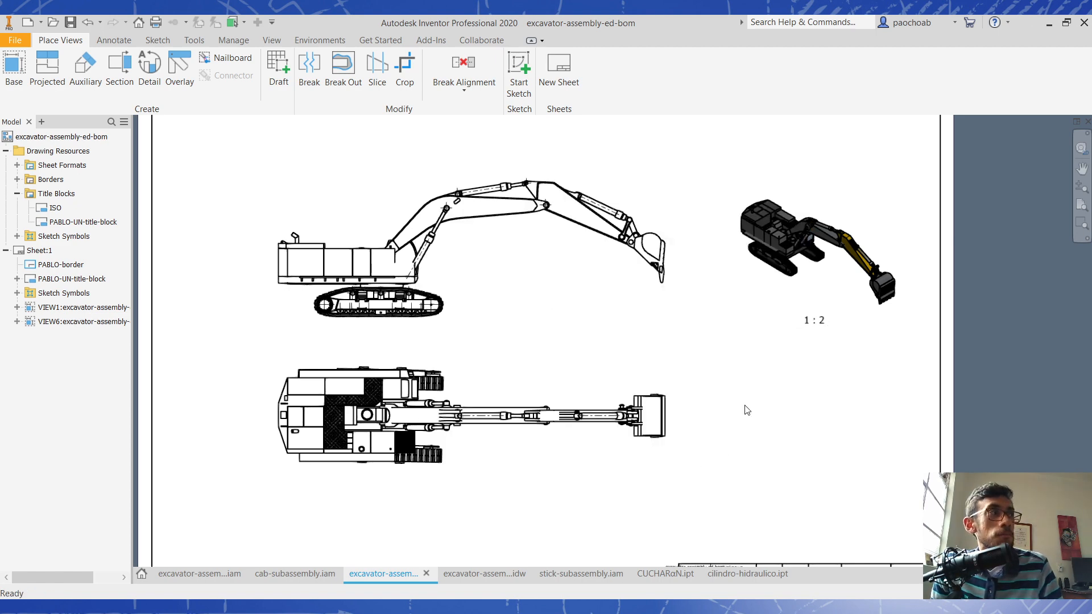
- Examine the title block fields to see which assembly data still need to be filled in
scroll(722, 387, up, 3)
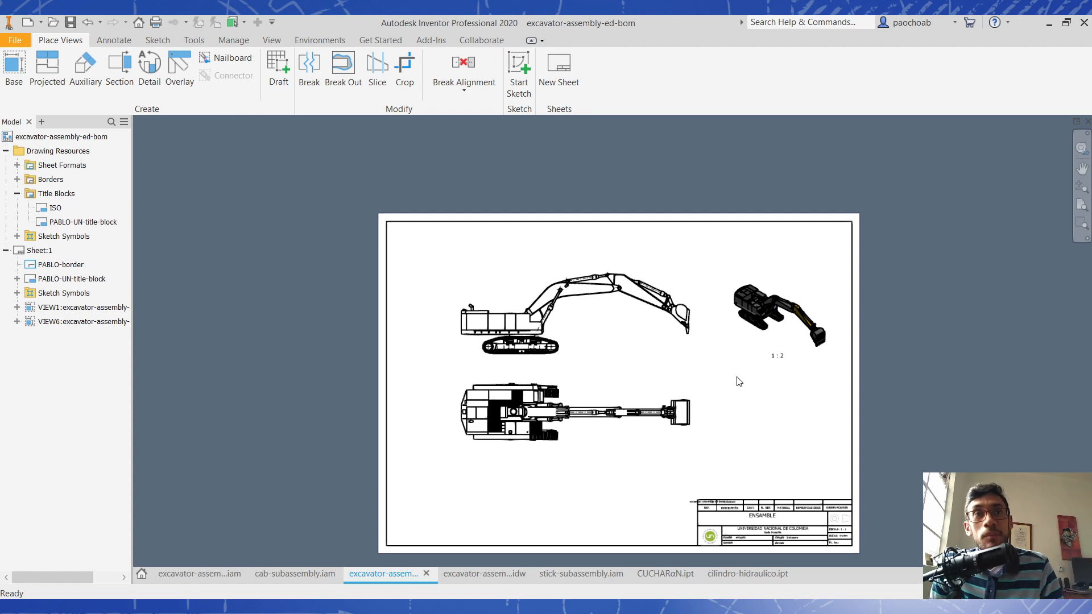
scroll(784, 533, down, 5)
middle_drag(773, 531, 735, 408)
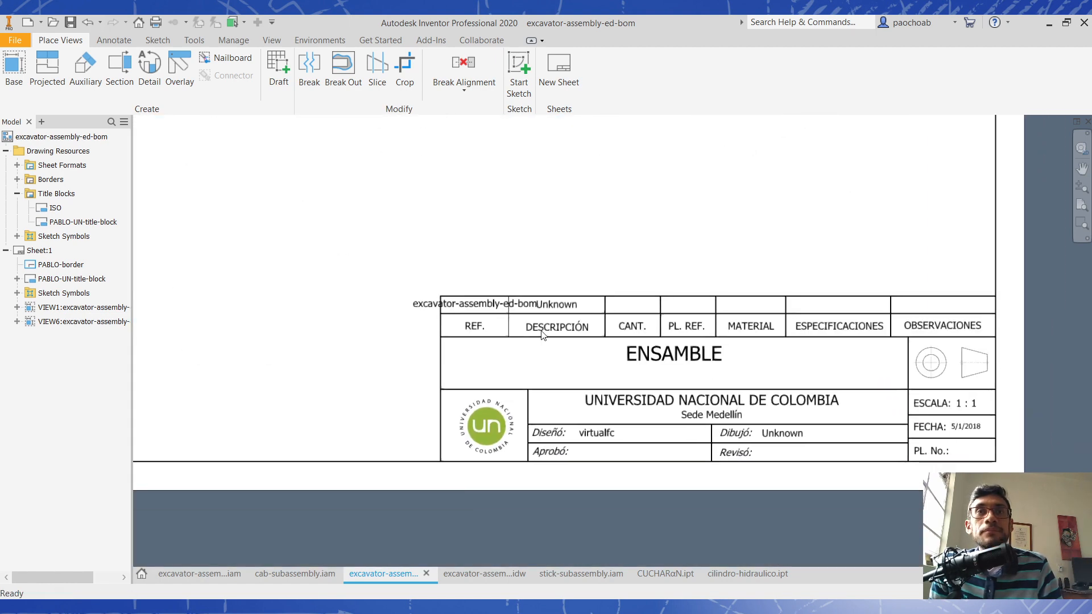
scroll(612, 300, down, 3)
scroll(606, 313, up, 3)
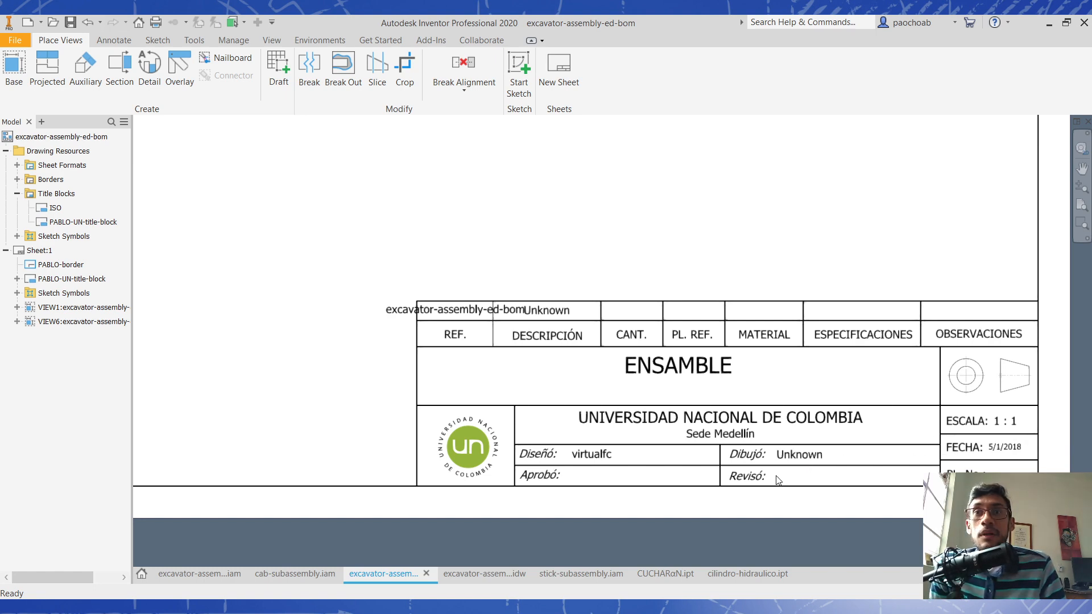
scroll(777, 476, down, 5)
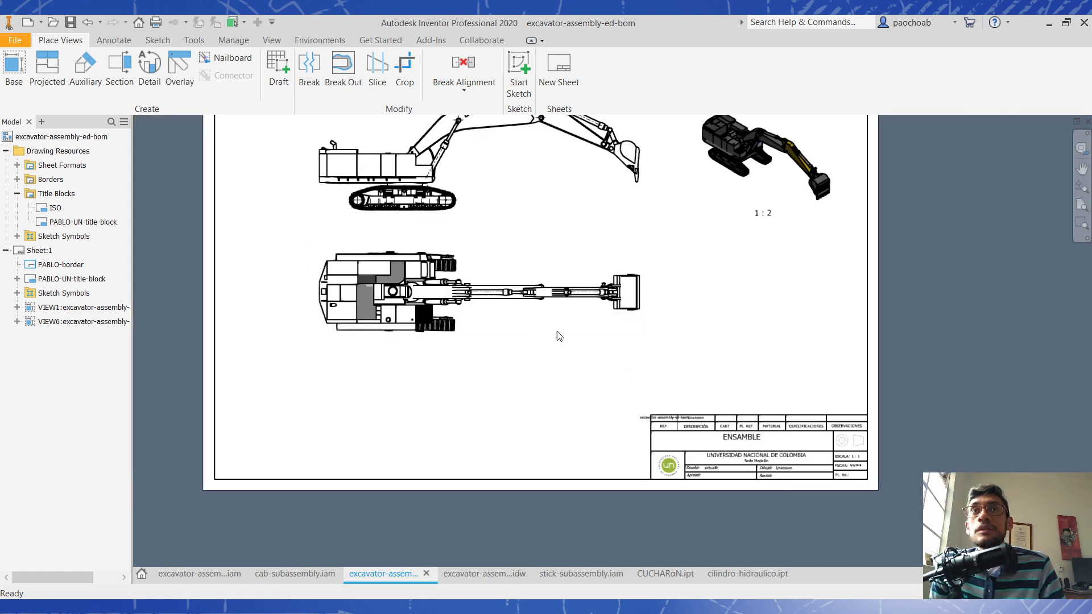
- Open the excavator assembly model from the side view on the drawing sheet
middle_drag(491, 305, 576, 413)
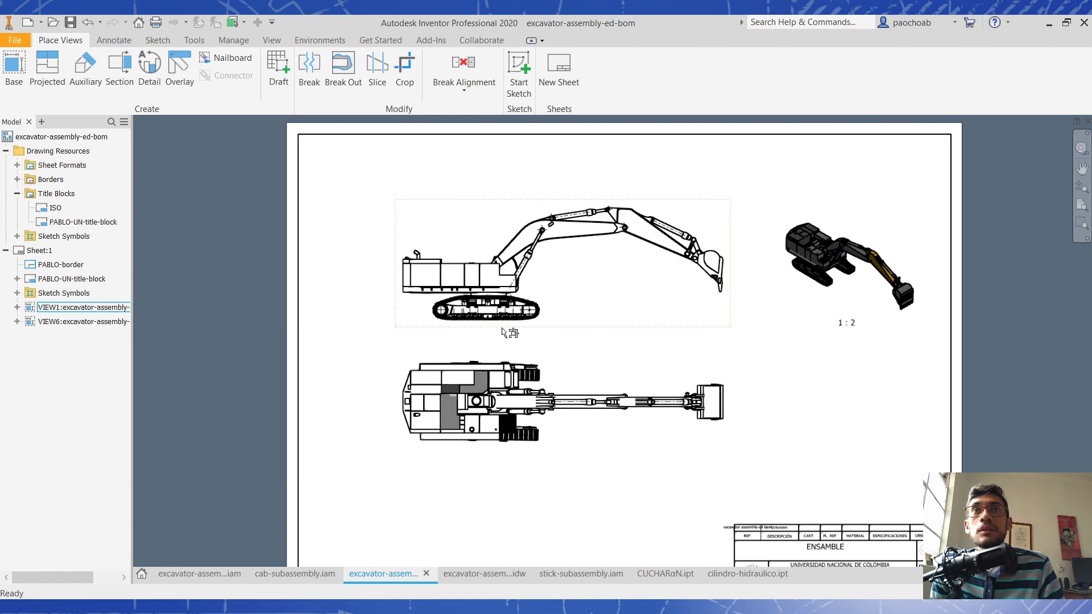
right_click(578, 233)
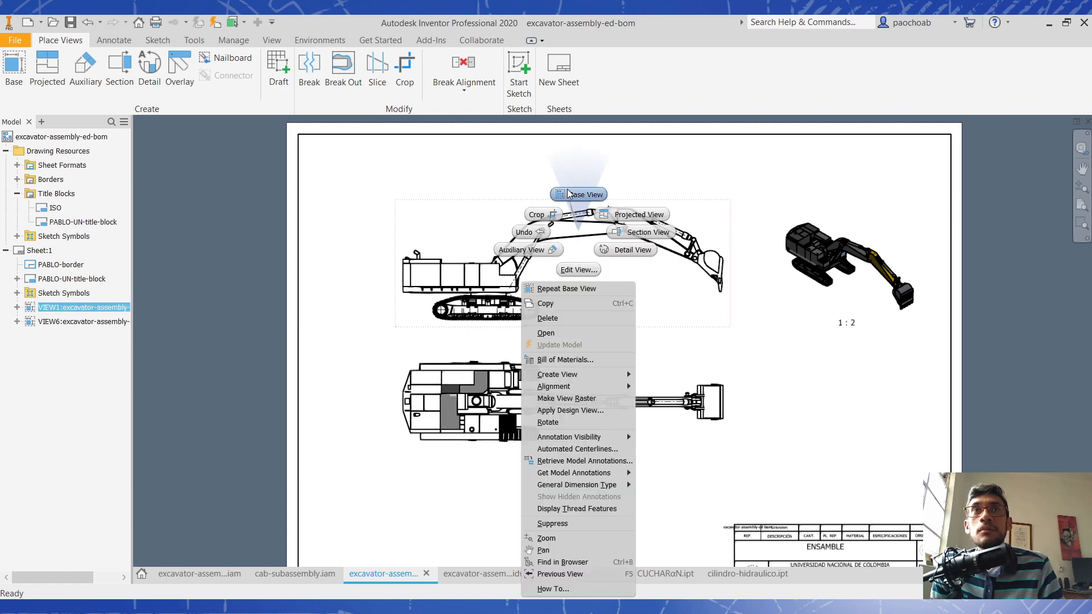
click(708, 293)
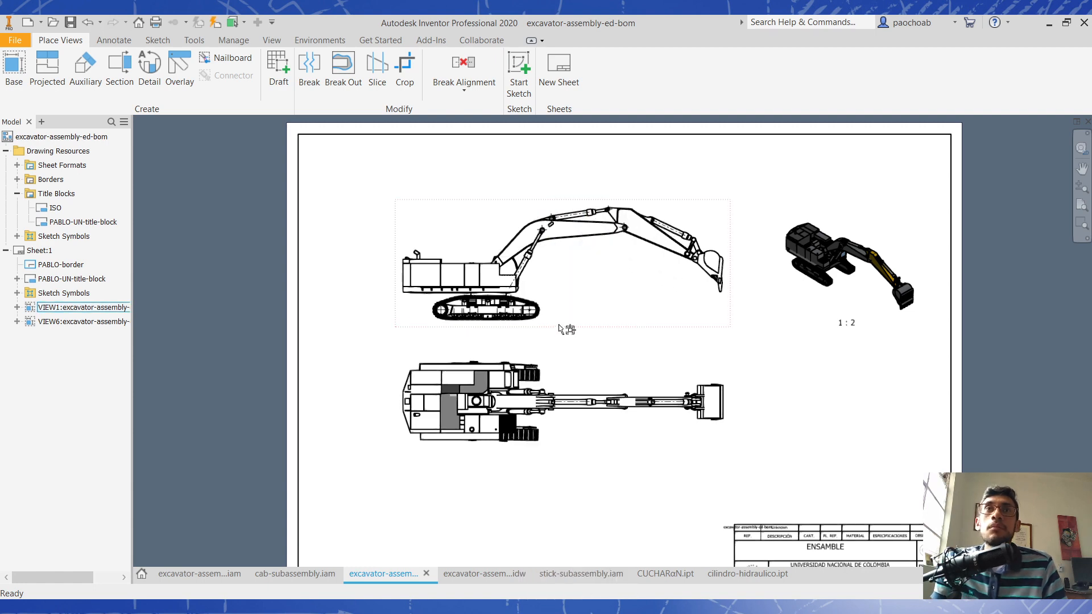
right_click(582, 272)
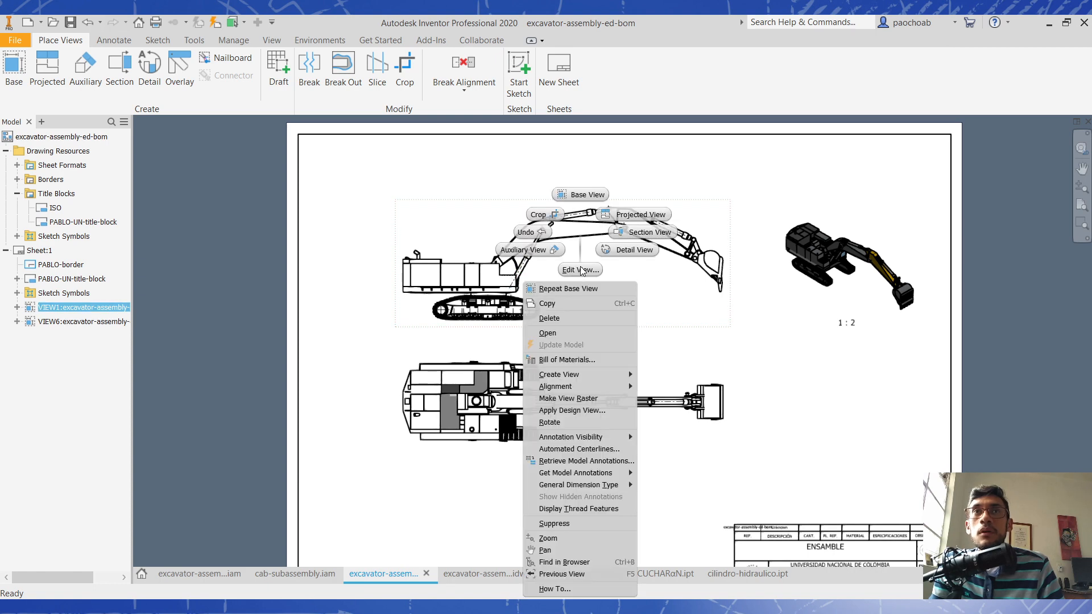
click(583, 334)
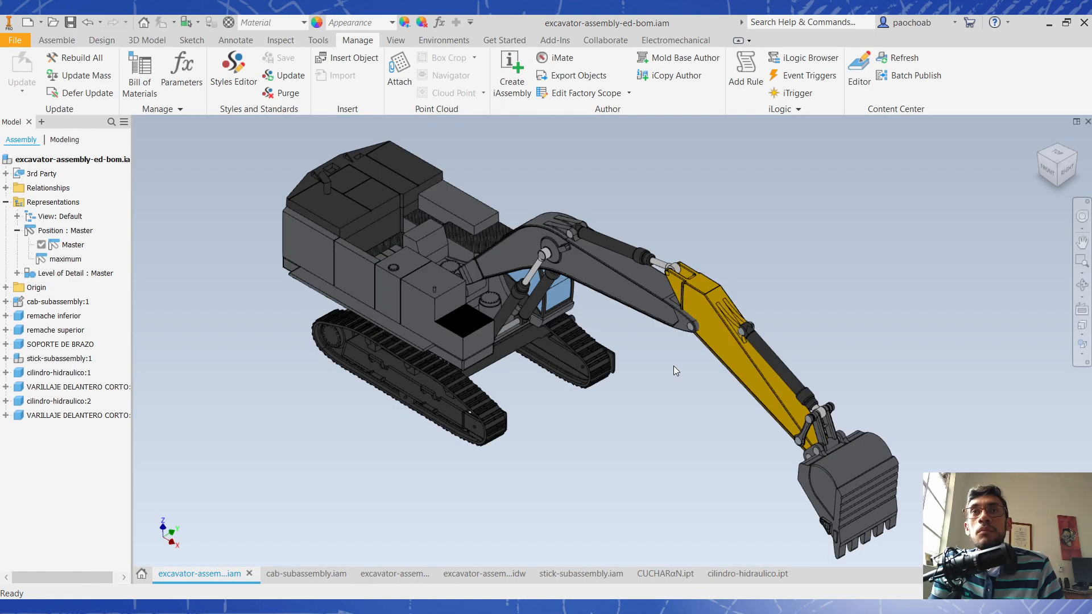
- Review the assembly's bill of materials, checking its property columns through to Project, and close it
click(134, 81)
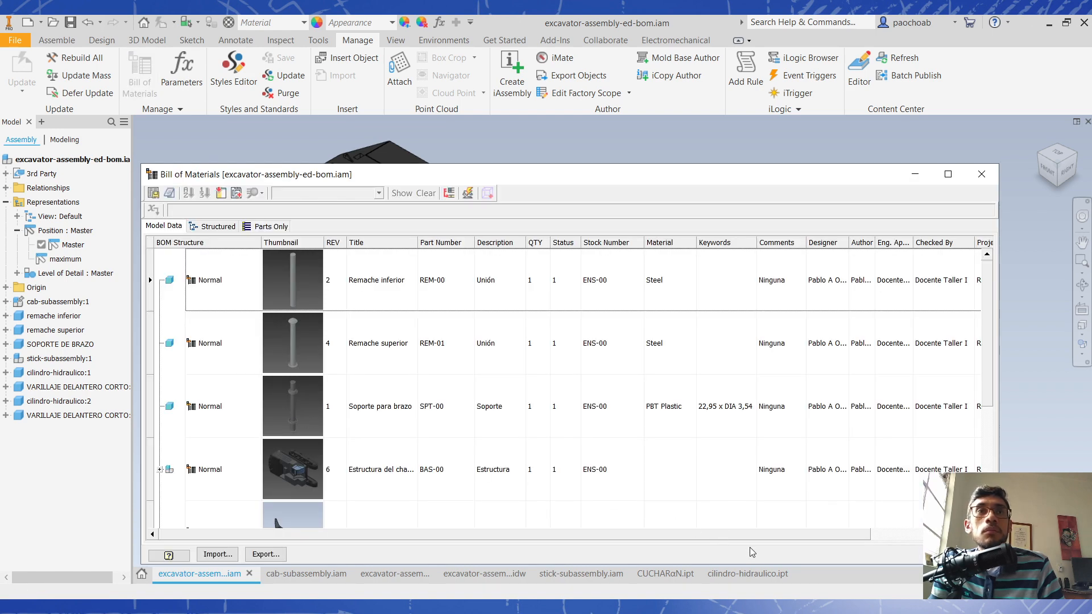
drag(756, 534, 853, 533)
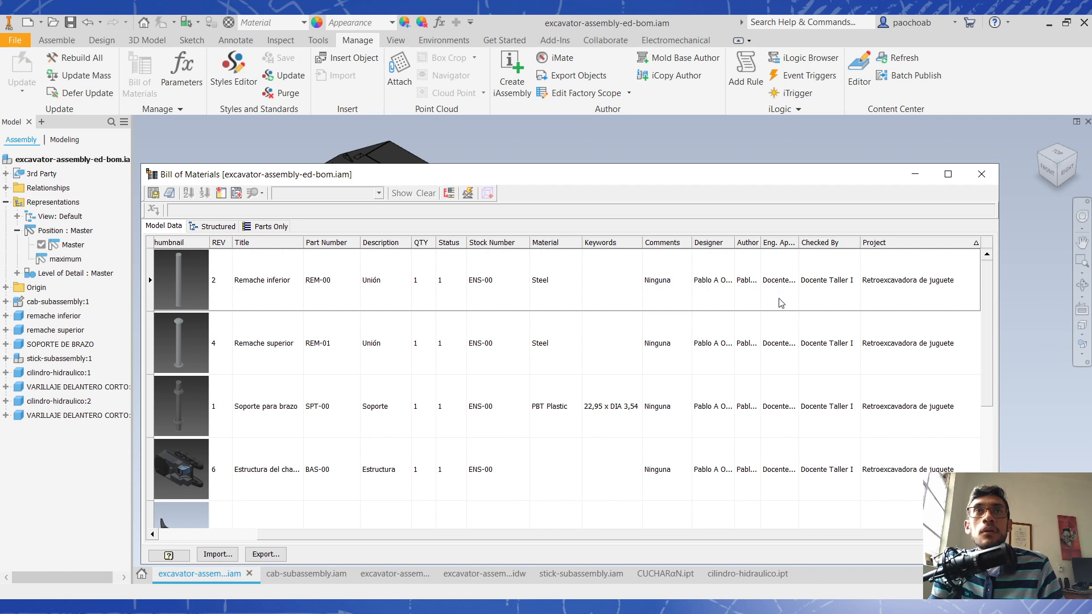
drag(715, 535, 569, 538)
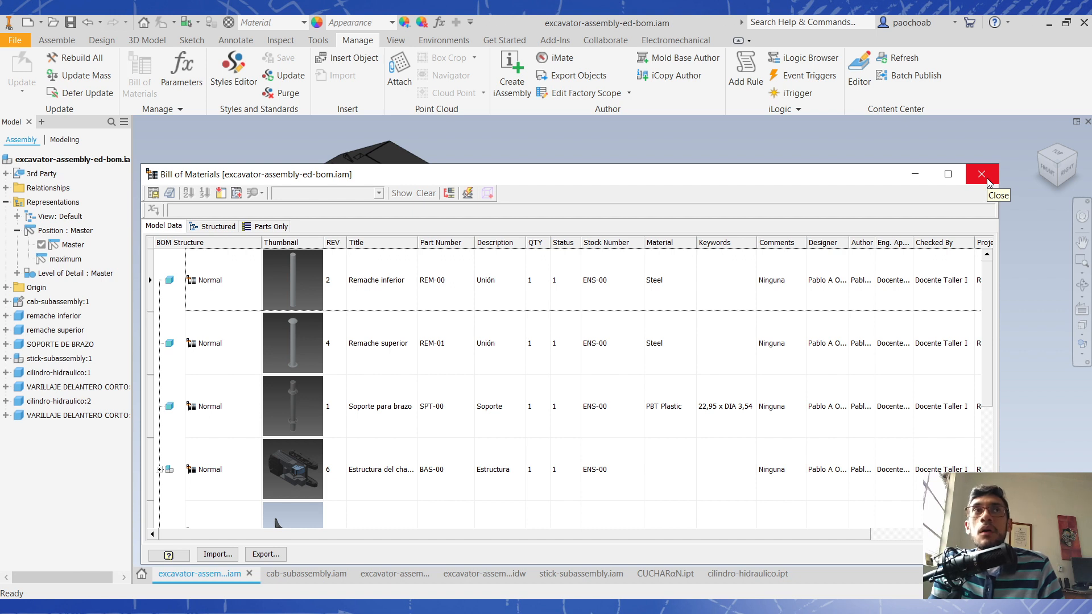
scroll(716, 433, down, 1)
scroll(699, 302, up, 1)
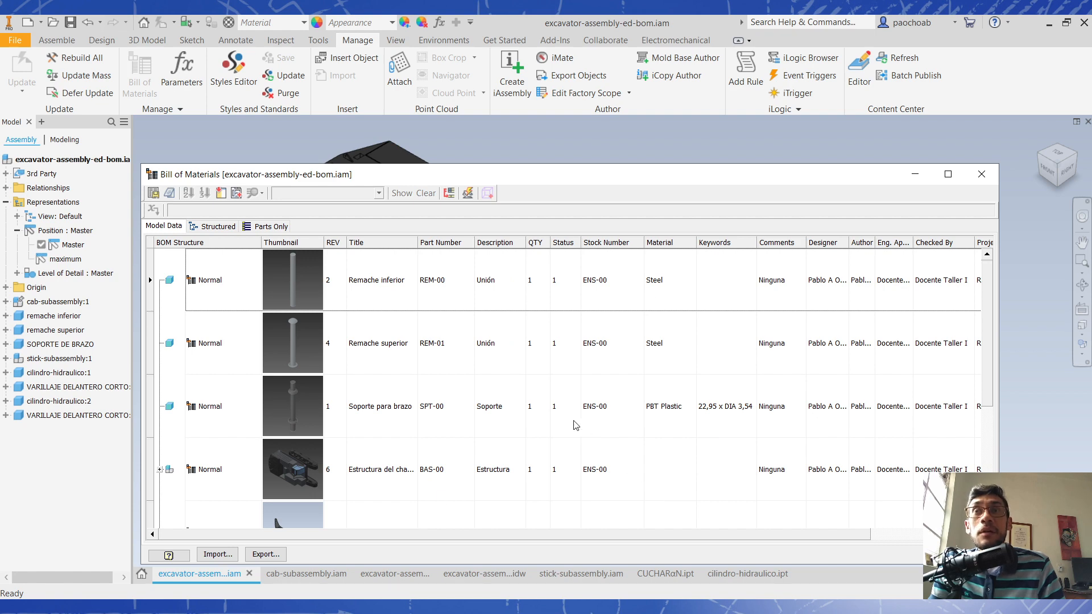
click(982, 177)
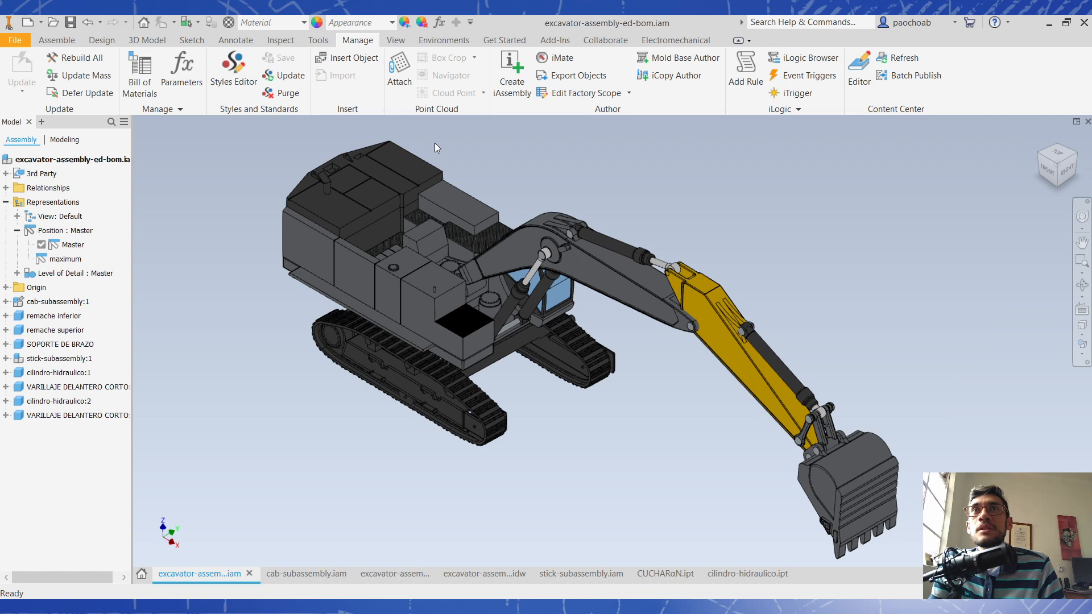
- In the assembly's iProperties summary, enter the author's name and set the title to "Retroexcavadora de juguete"
click(15, 40)
click(34, 321)
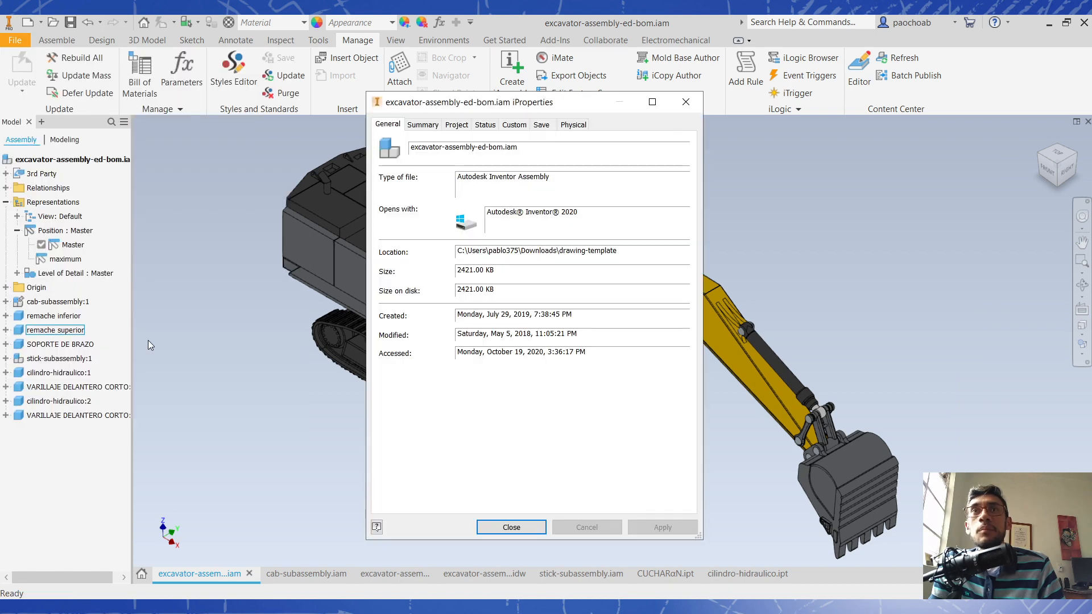
click(422, 126)
drag(520, 181, 429, 176)
text(Pablo A Ochoa)
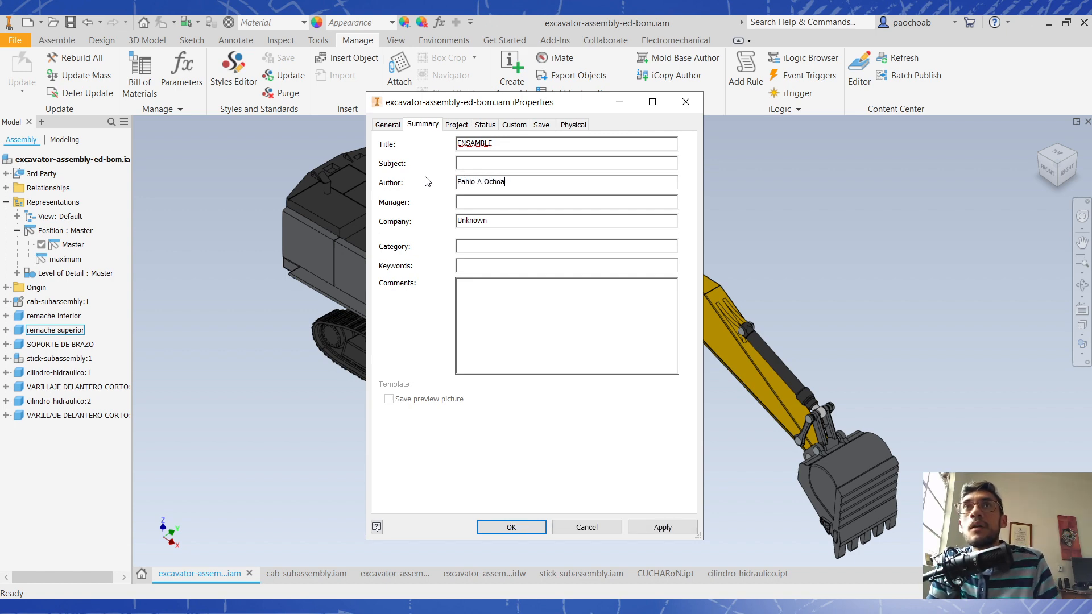
drag(500, 143, 415, 149)
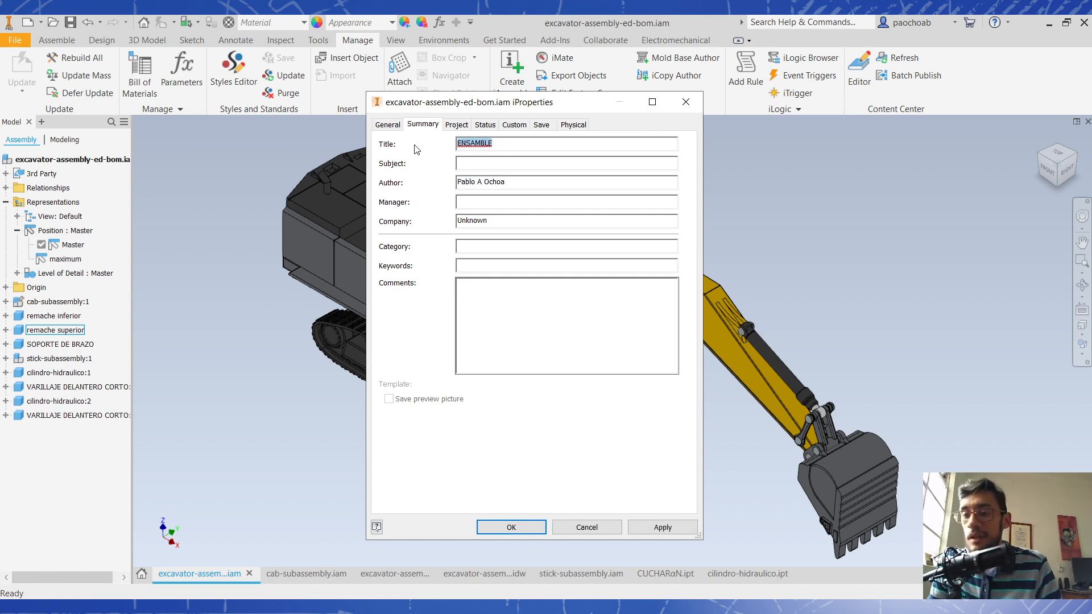
text(Retroexcavadora de jugeute)
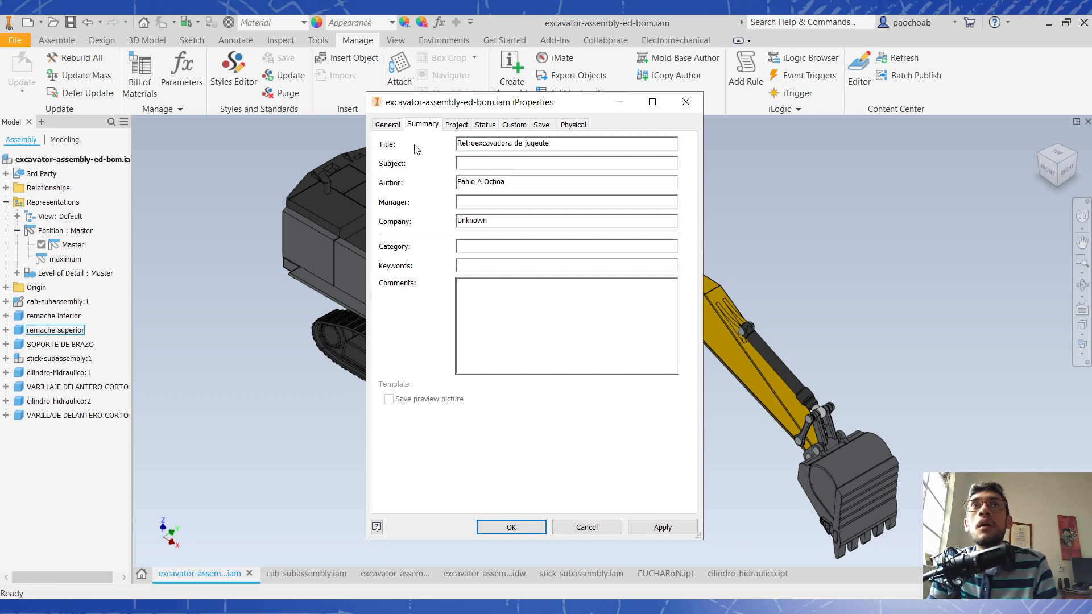
text(ue)
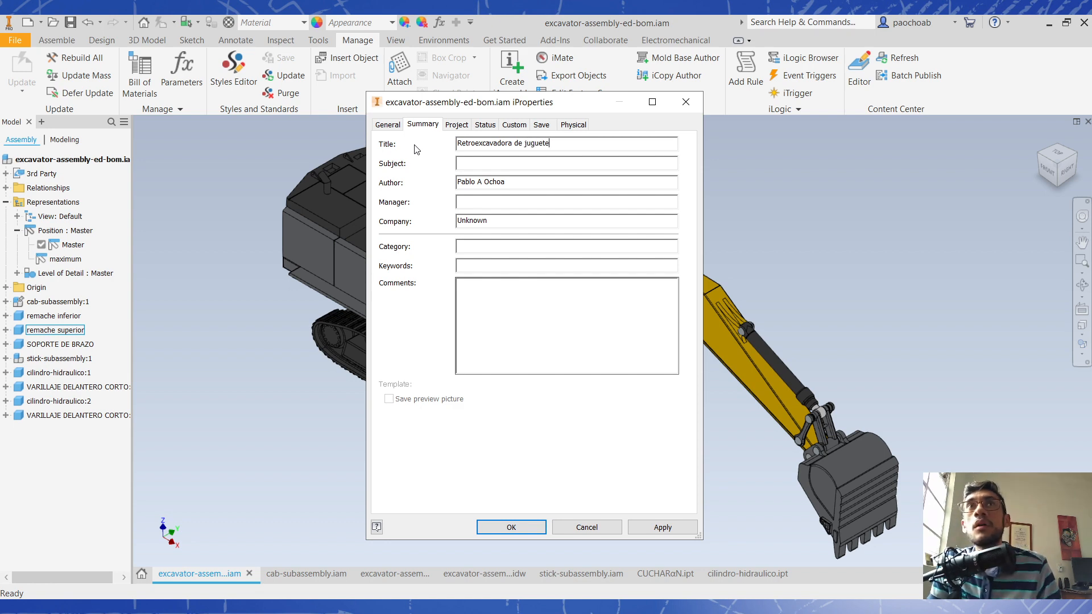
- In the assembly's project properties, set the description to "Ensamble", enter the designer's name, and close the iProperties
click(458, 125)
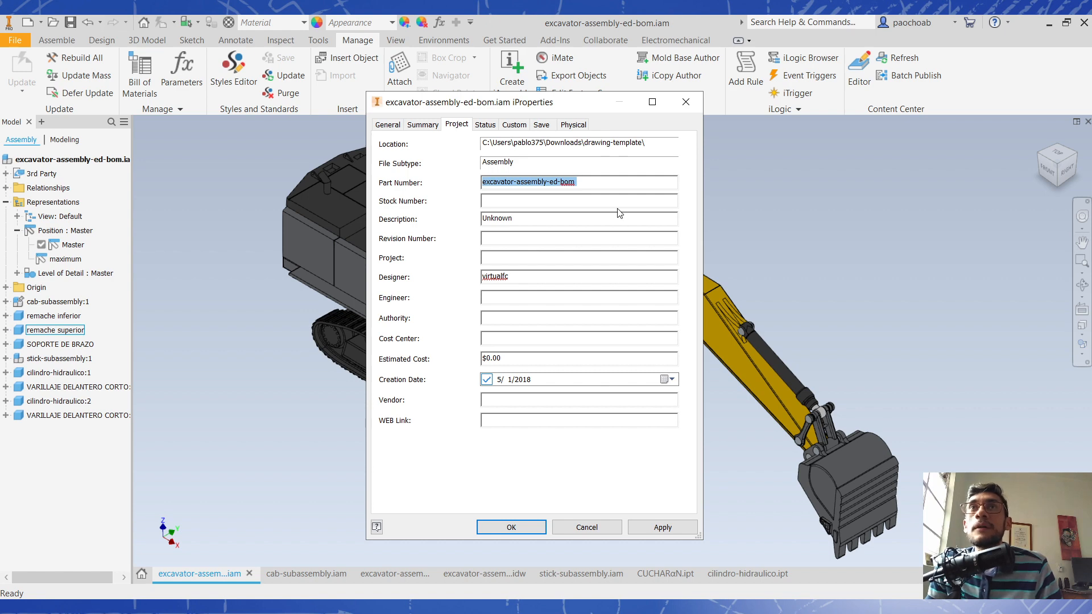
double_click(558, 225)
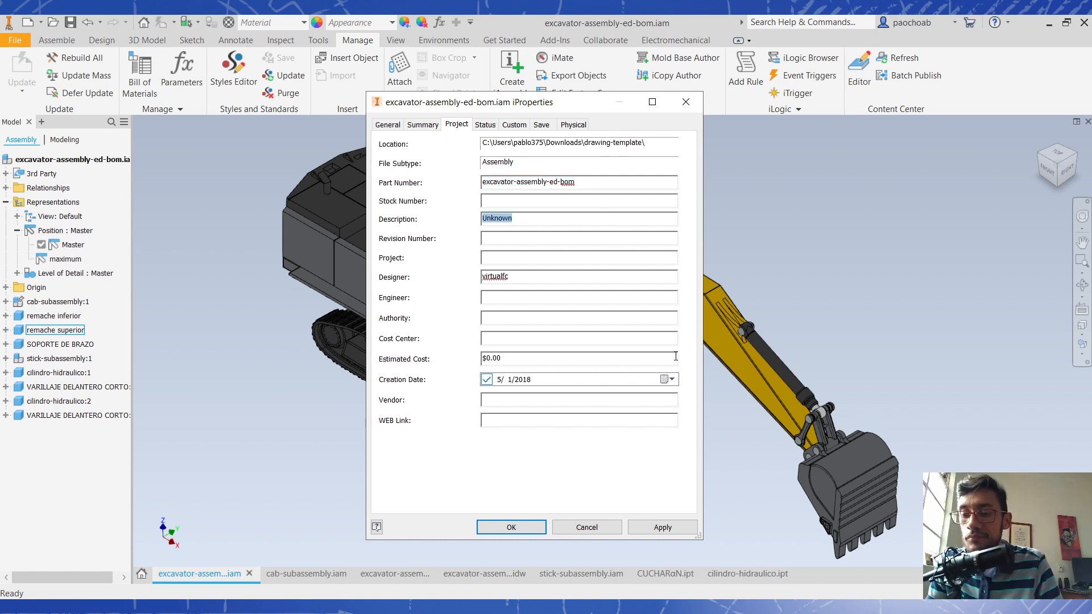
text(Nin)
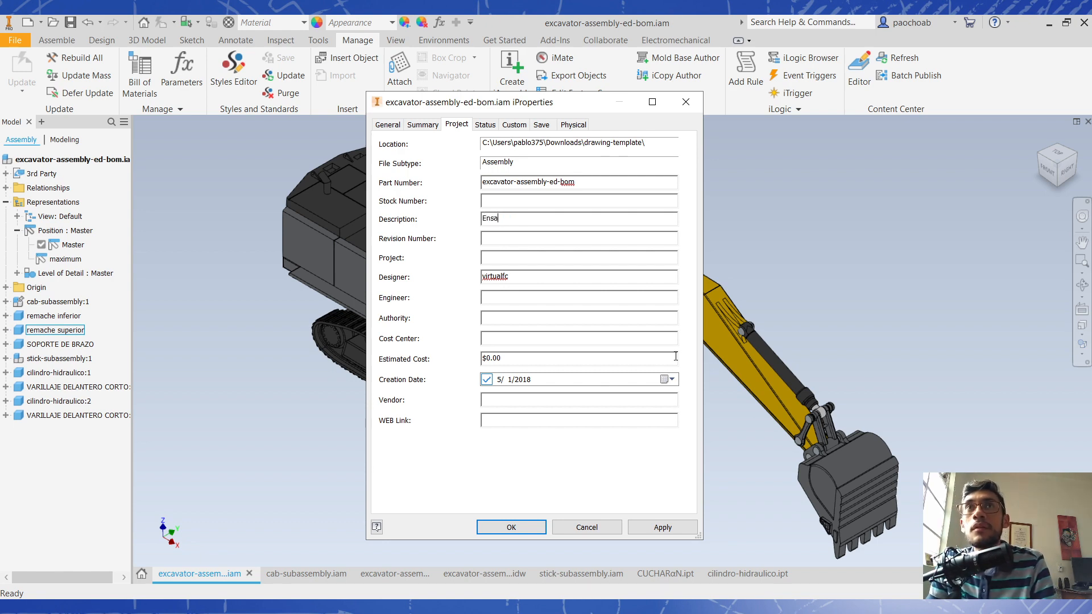
double_click(559, 282)
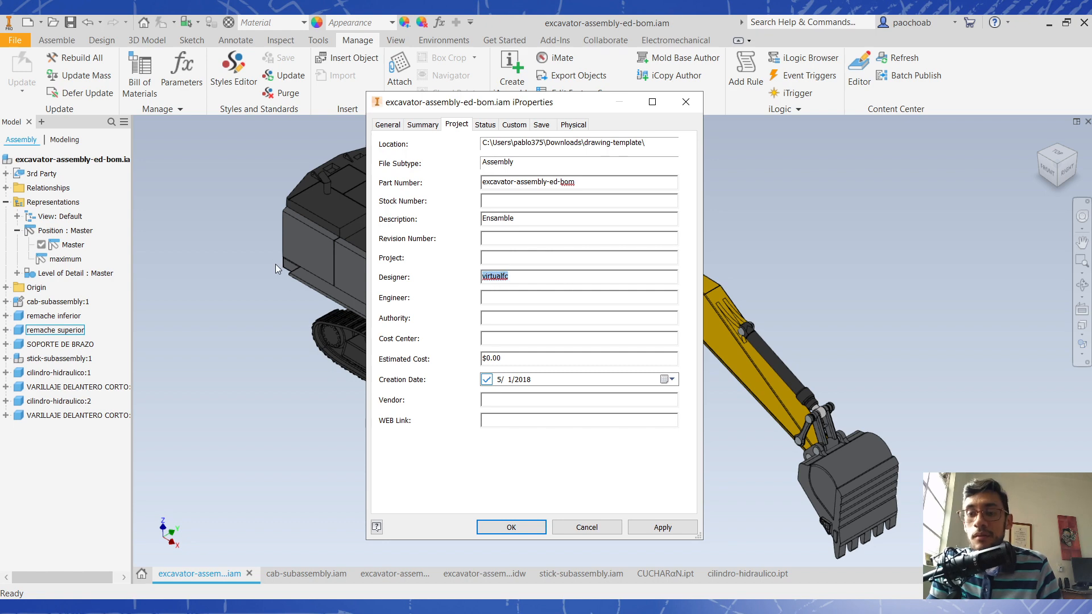
text(Pablo A Ochoa)
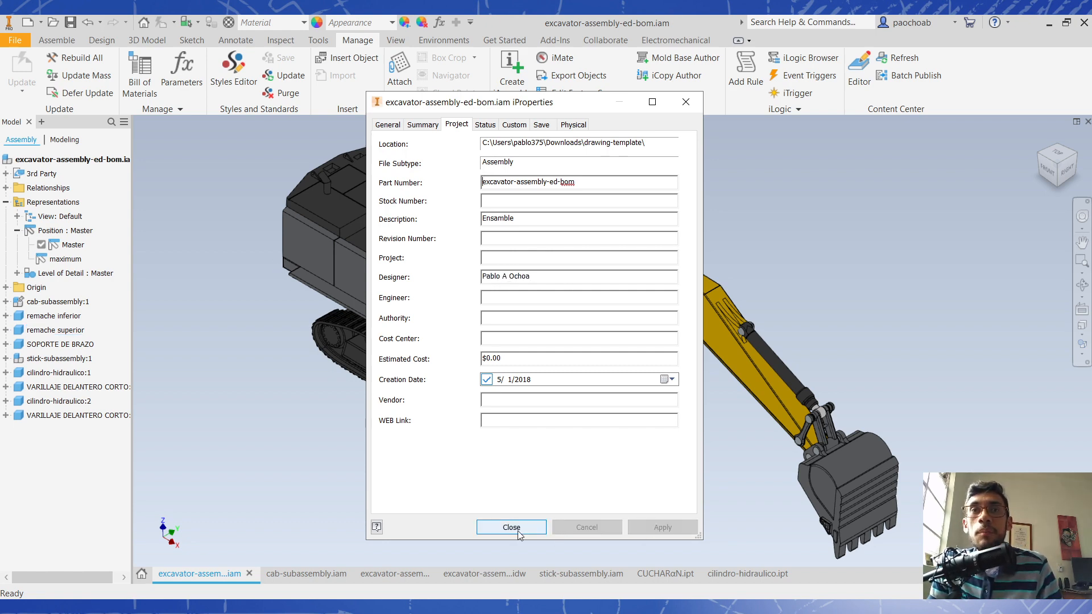
click(512, 527)
- Save the excavator assembly together with all its dependent files
click(70, 23)
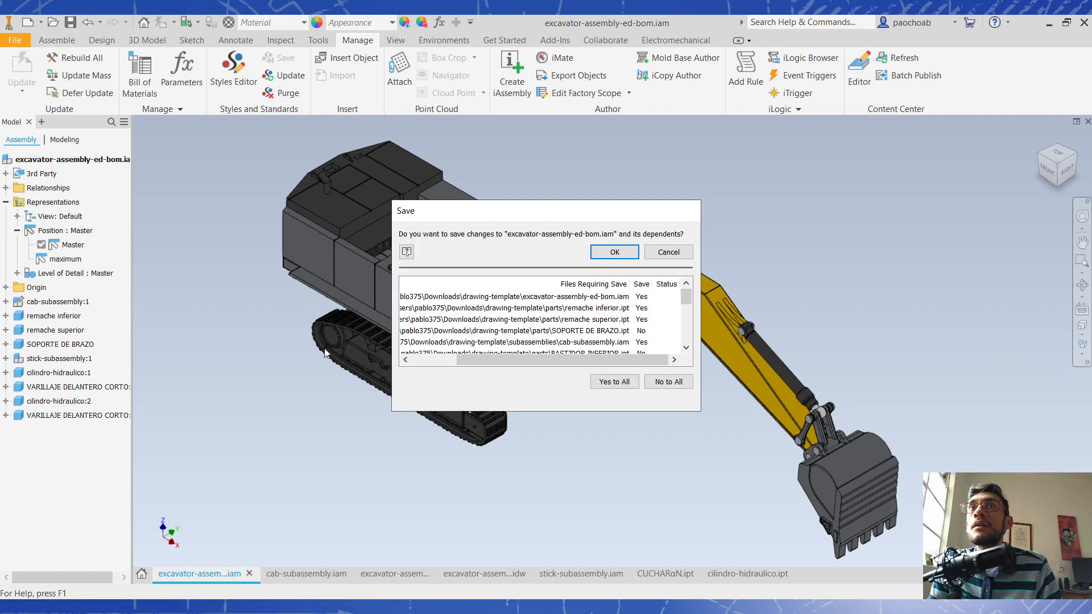
click(614, 382)
click(615, 254)
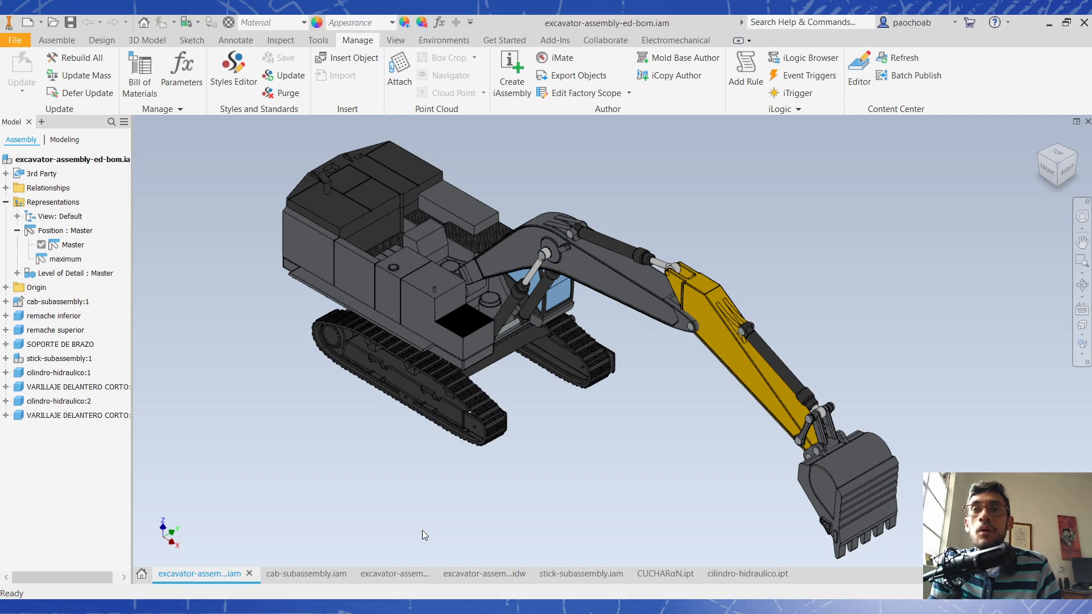
- Compare the finished reference drawing with the current drawing's title block, checking the title, description, designer and reference fields
click(468, 575)
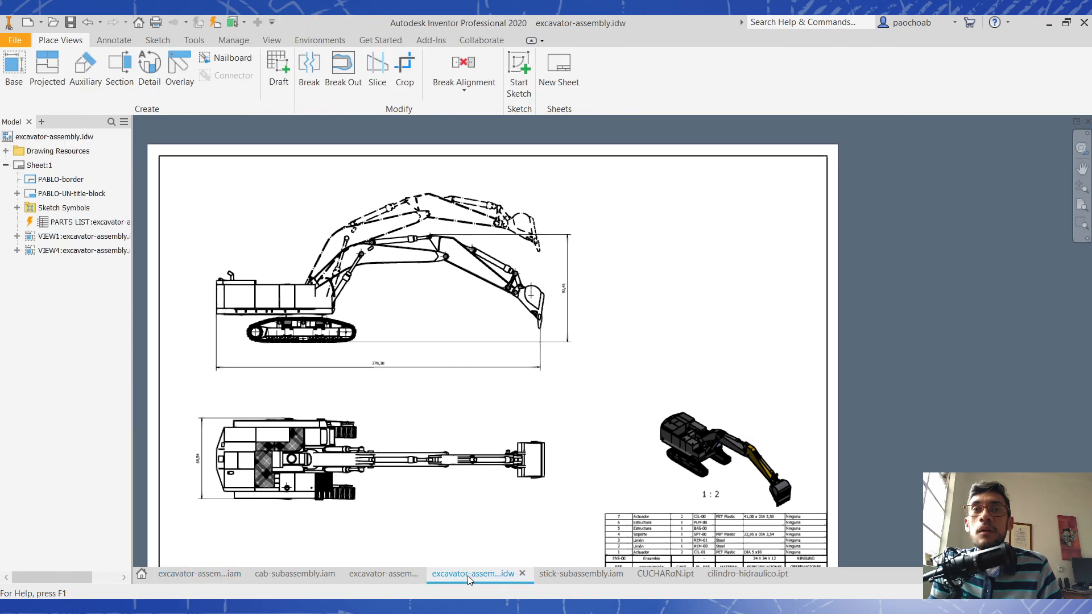
middle_drag(702, 475, 709, 433)
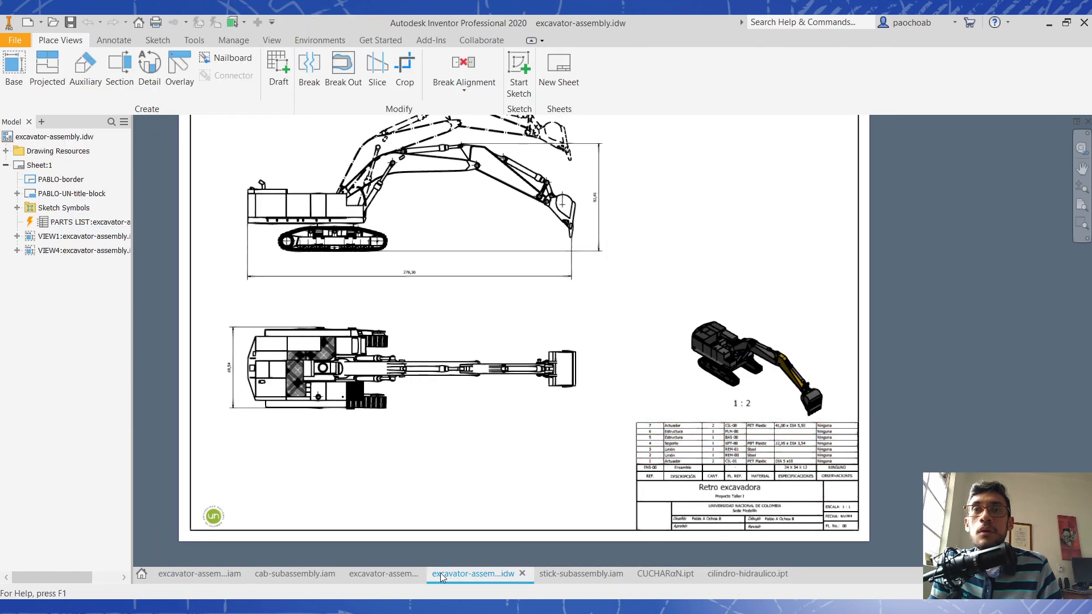
click(384, 574)
middle_drag(808, 562, 687, 444)
scroll(690, 445, up, 3)
scroll(701, 447, down, 5)
scroll(704, 450, down, 3)
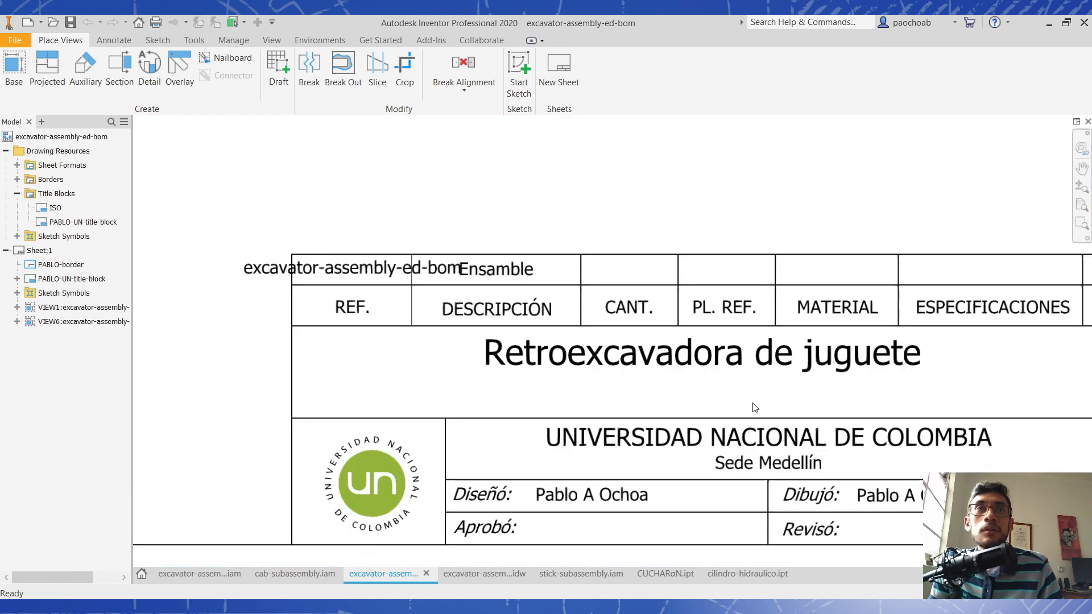
scroll(888, 486, up, 2)
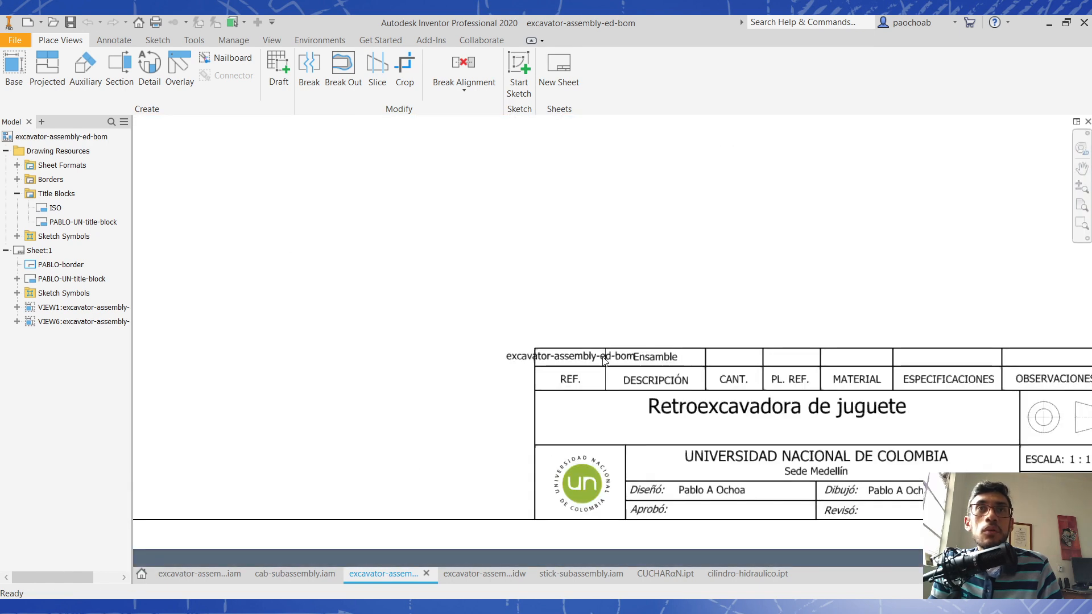
scroll(605, 361, down, 3)
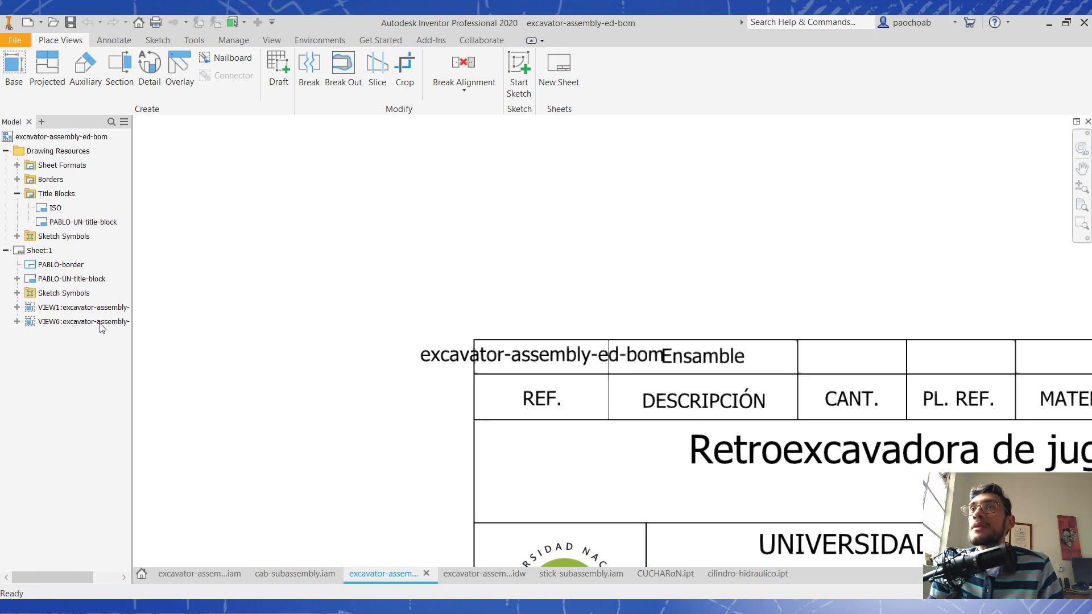
- Open the custom title block's definition to check which property feeds the REF. cell, and exit without saving edits
right_click(80, 223)
click(110, 270)
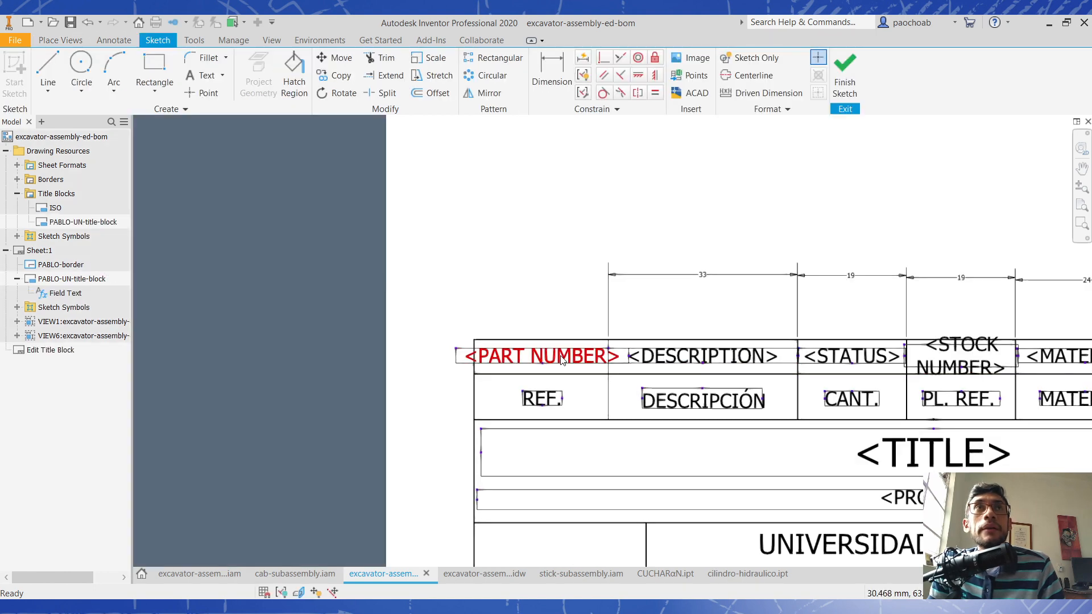
click(856, 84)
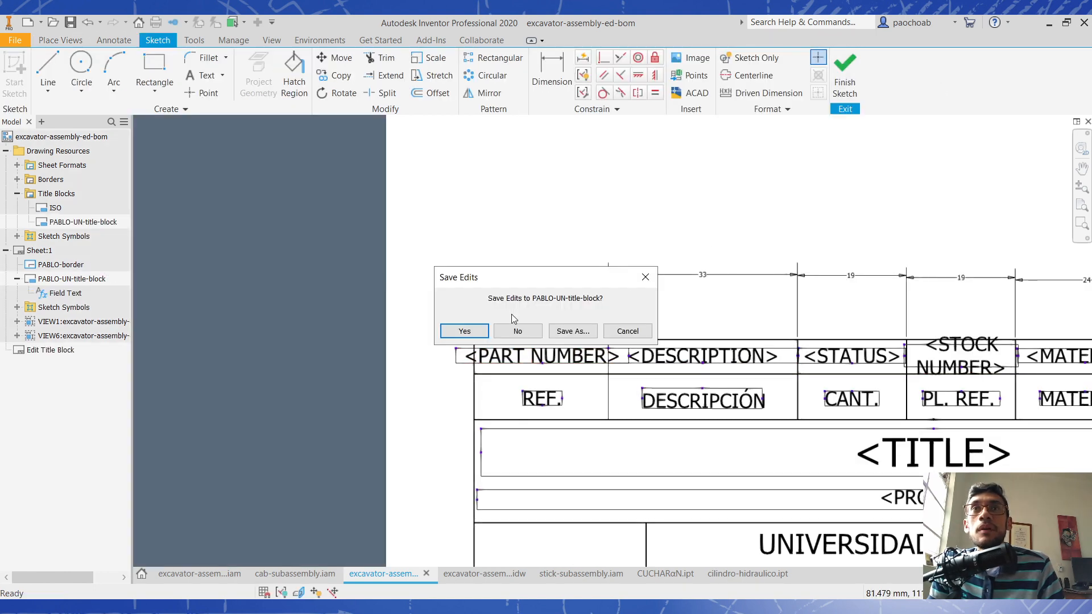
click(510, 332)
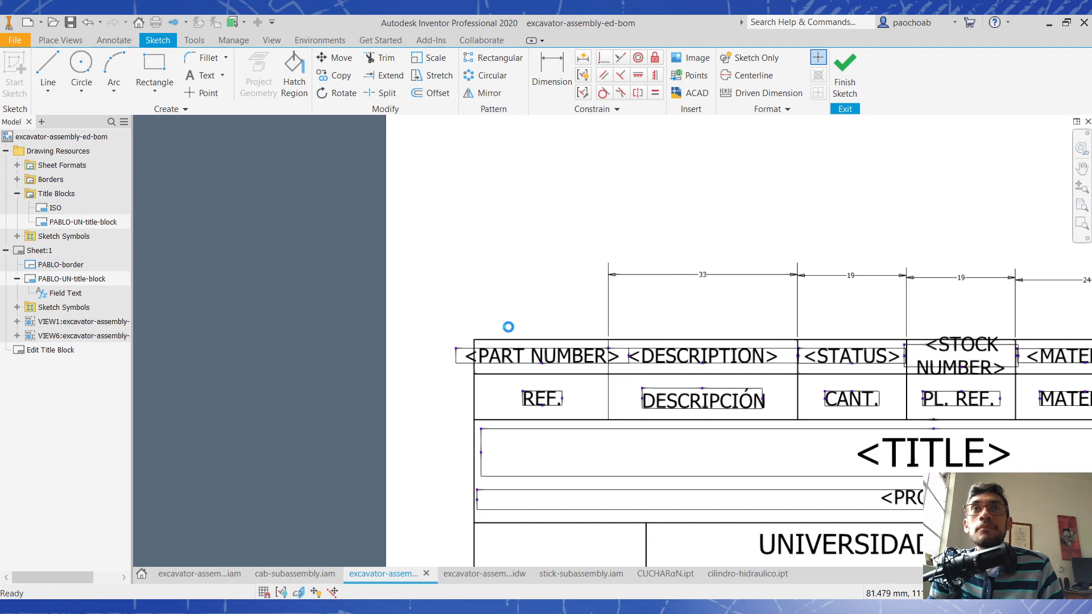
scroll(538, 369, up, 4)
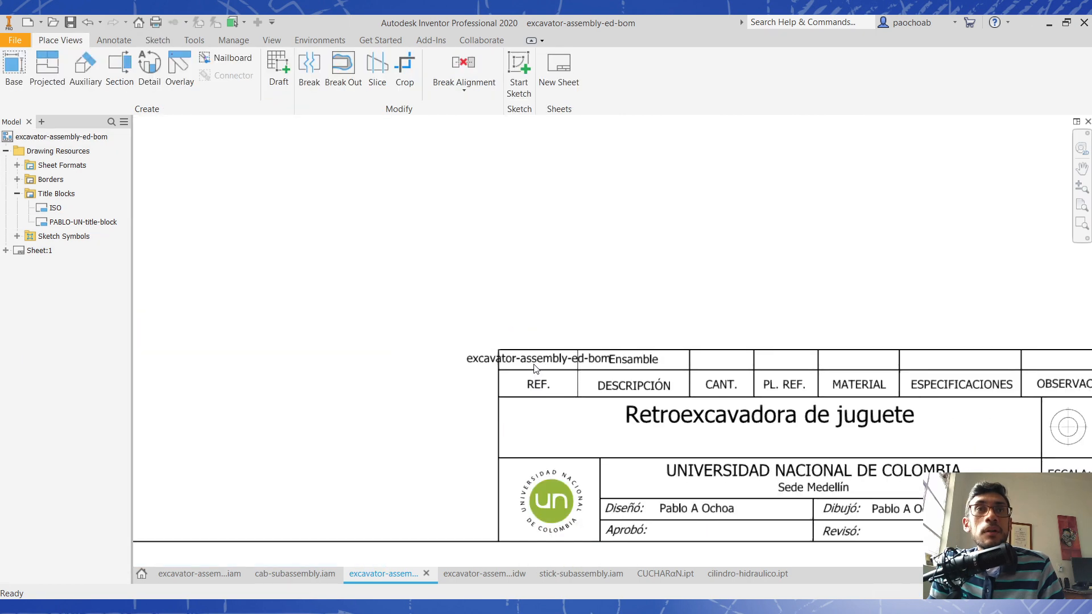
scroll(568, 334, up, 5)
middle_drag(568, 335, 698, 451)
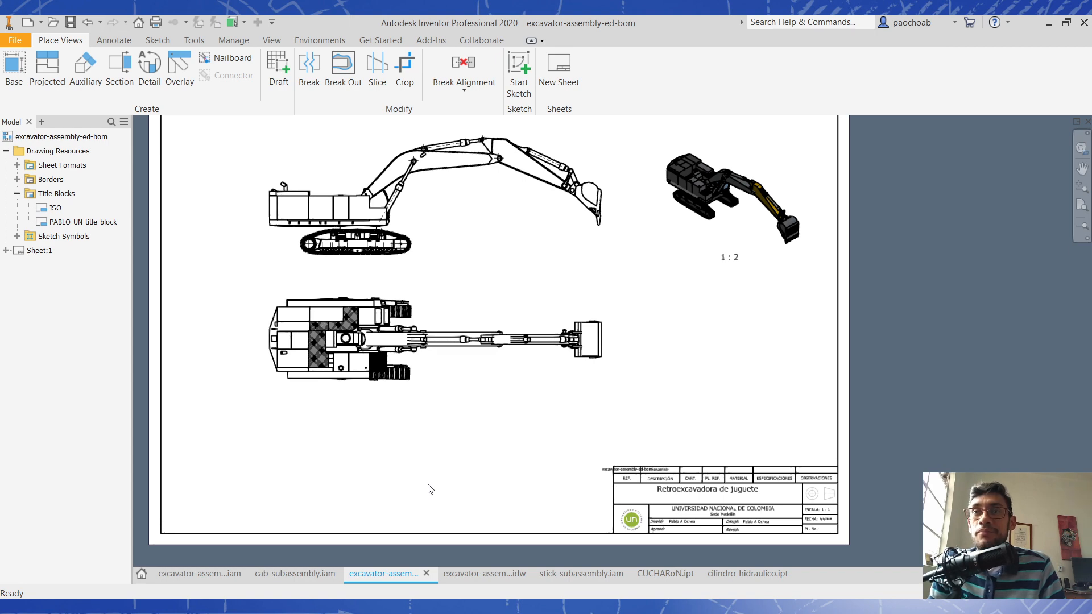
- Set the excavator assembly's part number to ENS-00 in its iProperties and save the assembly
click(190, 577)
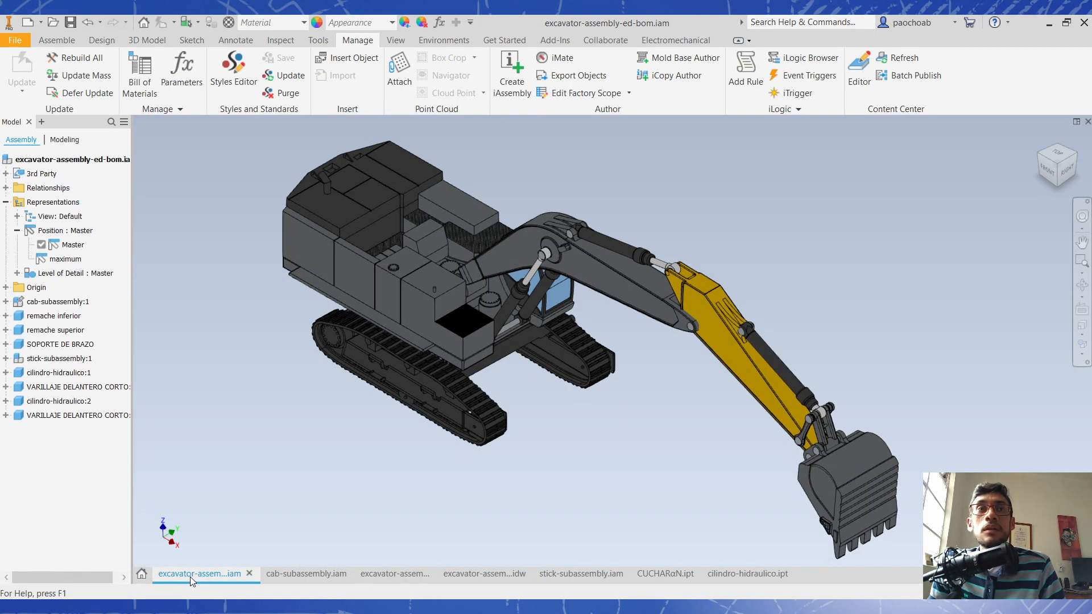
click(12, 43)
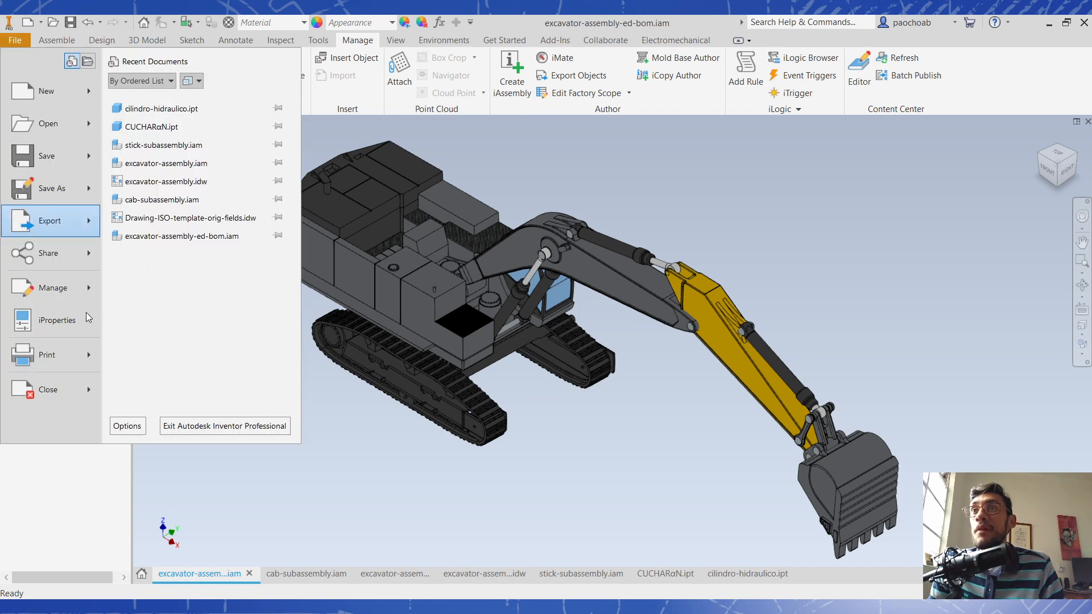
click(60, 317)
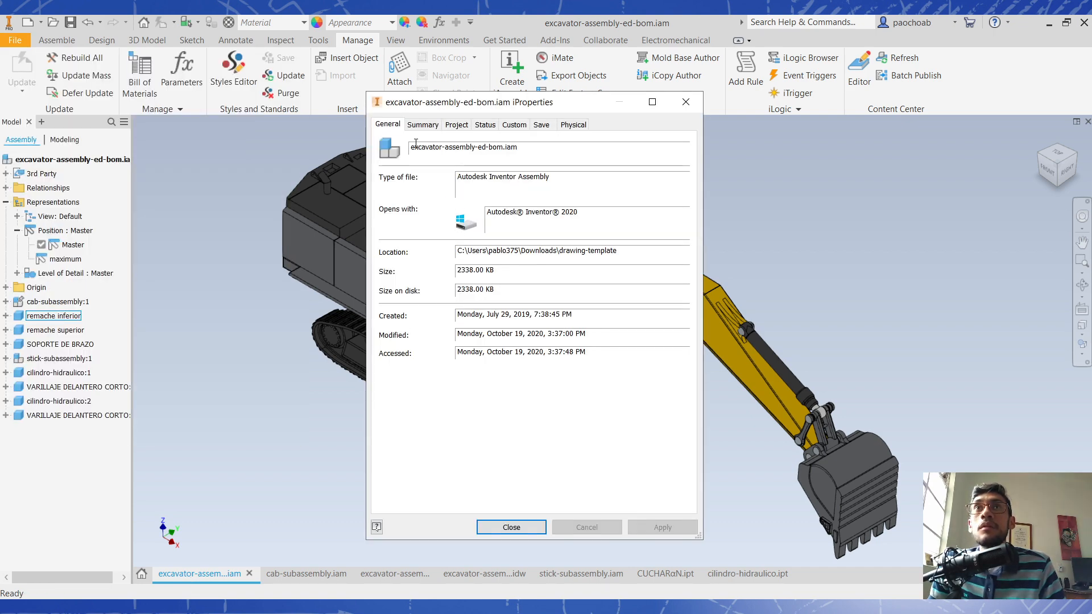
click(484, 125)
click(456, 125)
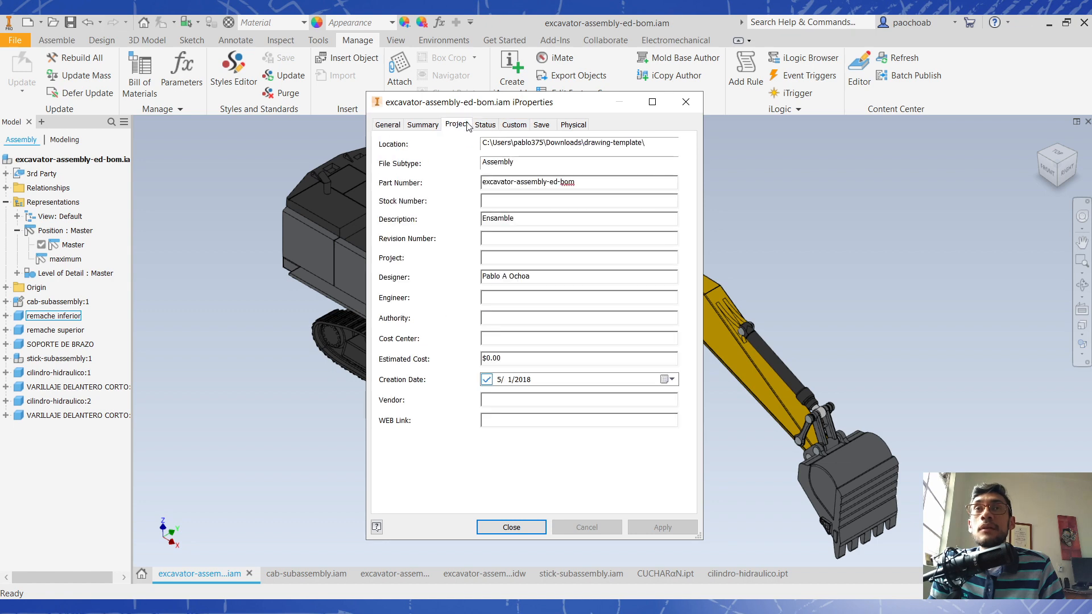
drag(605, 181, 339, 174)
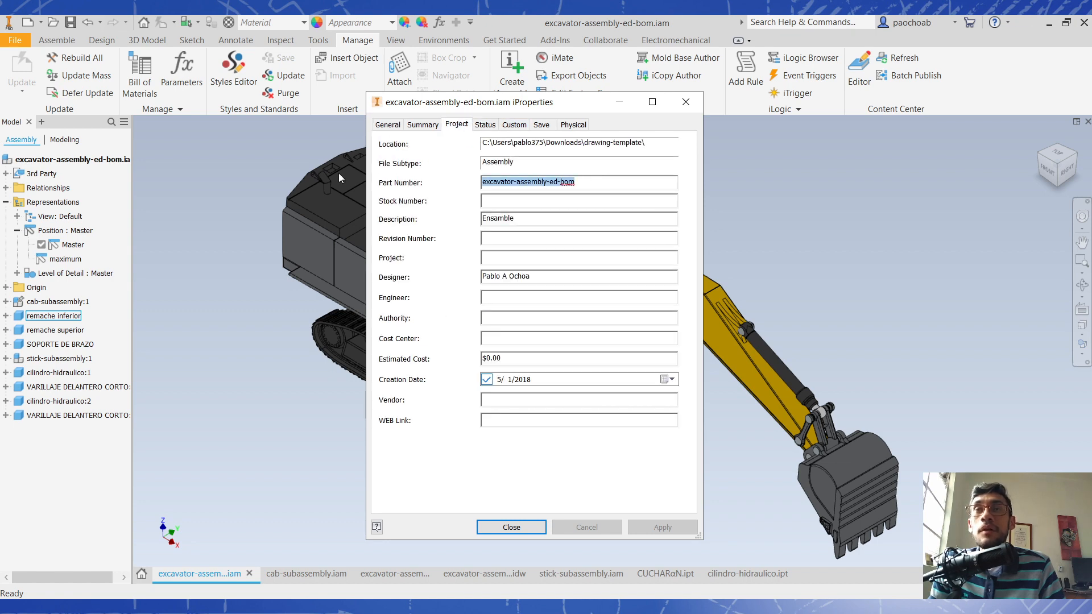
text(ENS-00)
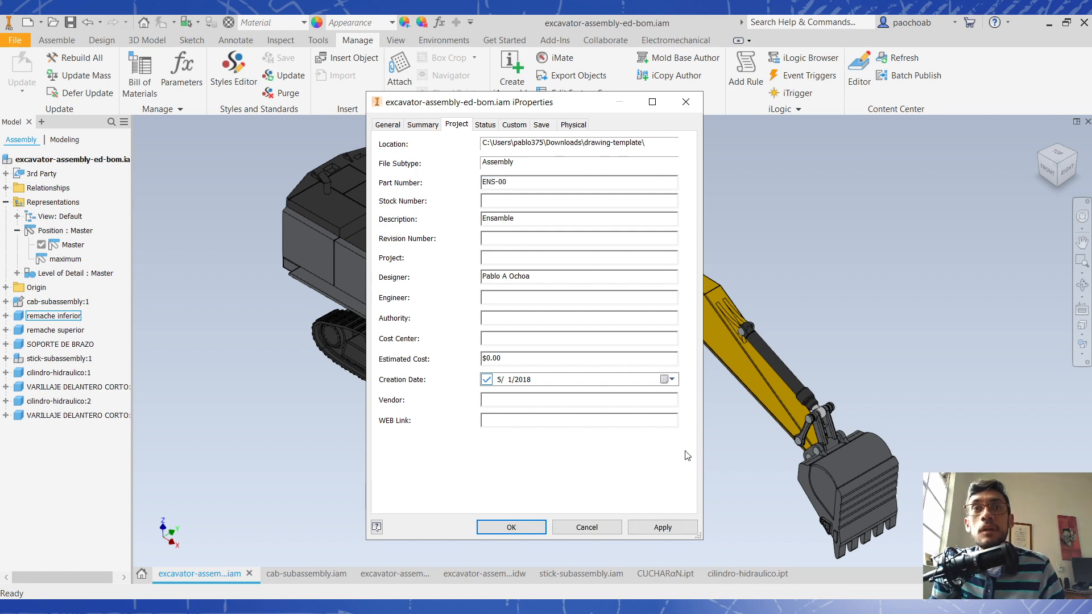
click(663, 528)
click(510, 528)
click(71, 23)
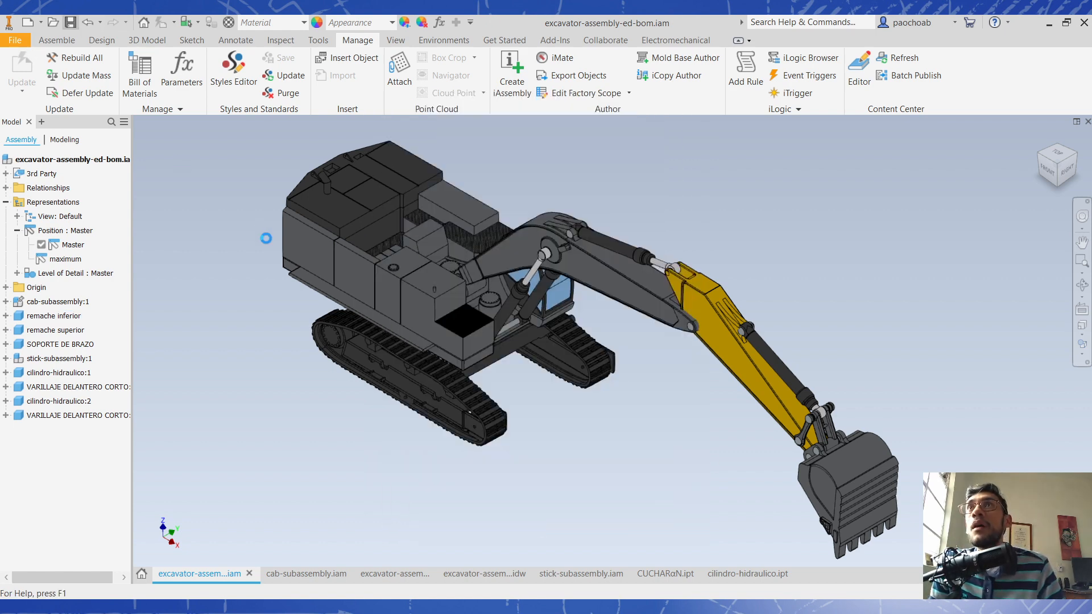
- Return to the current assembly drawing and examine its title block for updated data and cells still empty
click(485, 574)
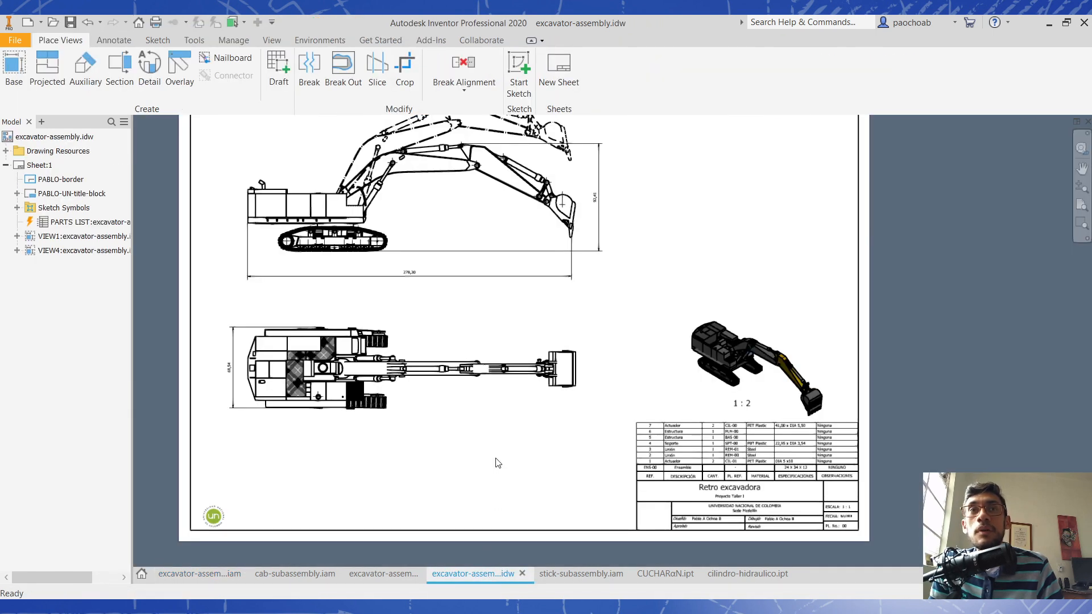
click(397, 576)
scroll(647, 488, down, 5)
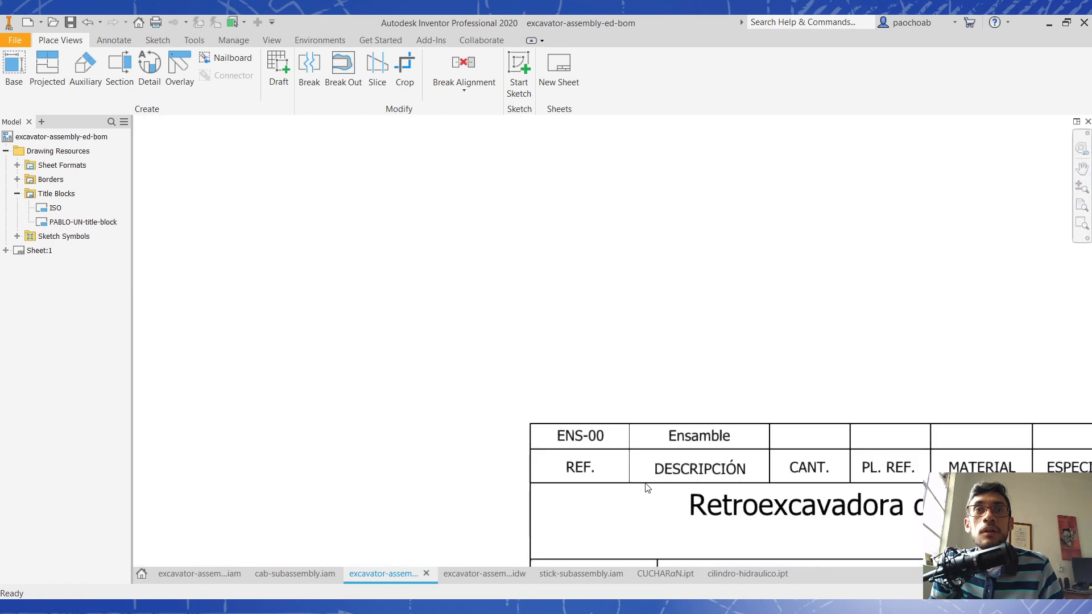
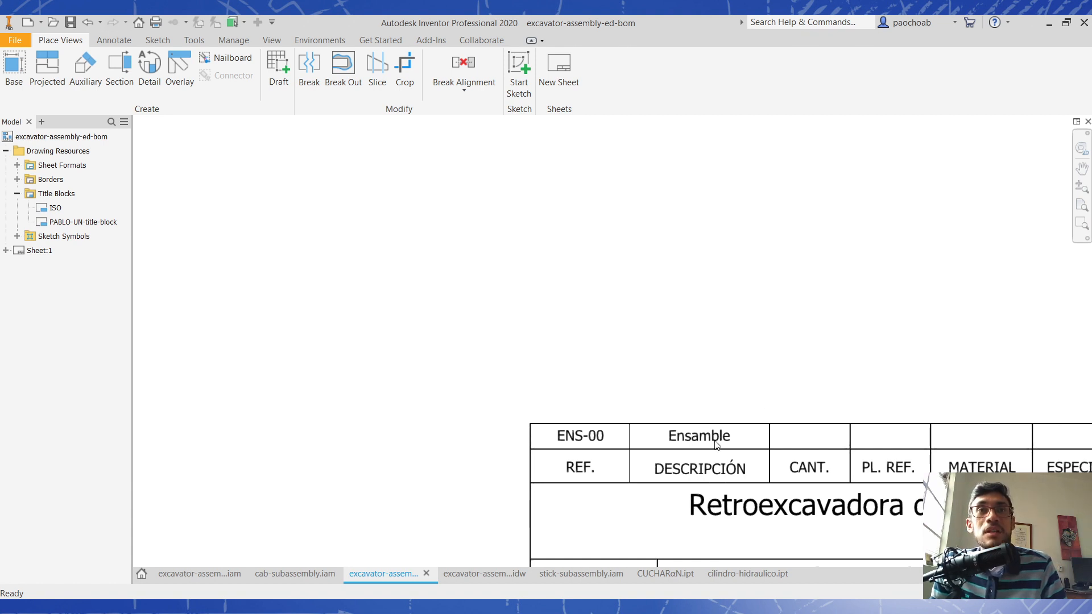
middle_drag(770, 487, 650, 387)
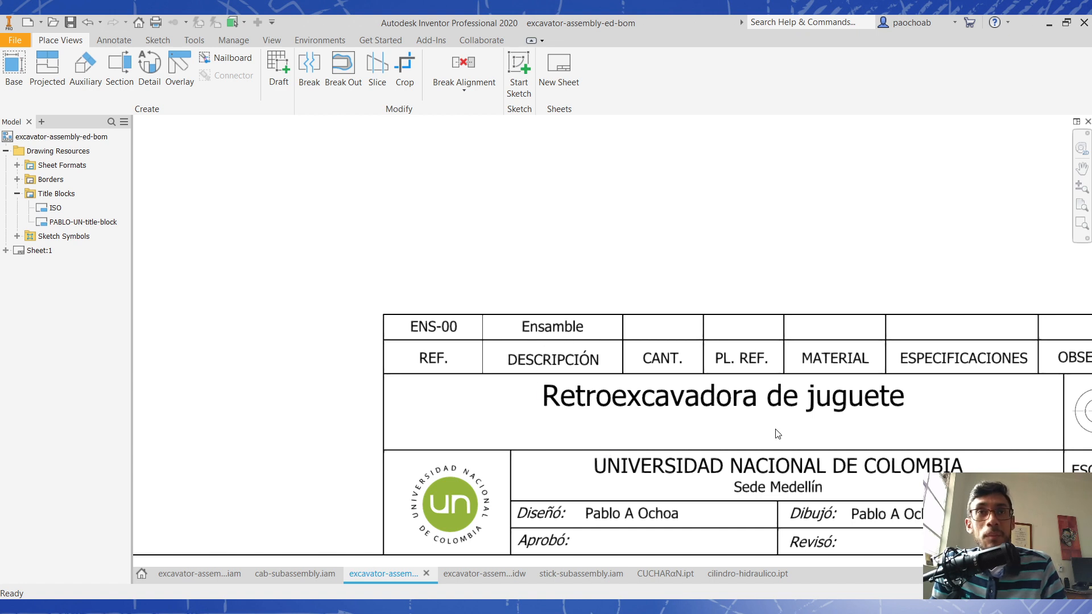
middle_drag(826, 426, 644, 425)
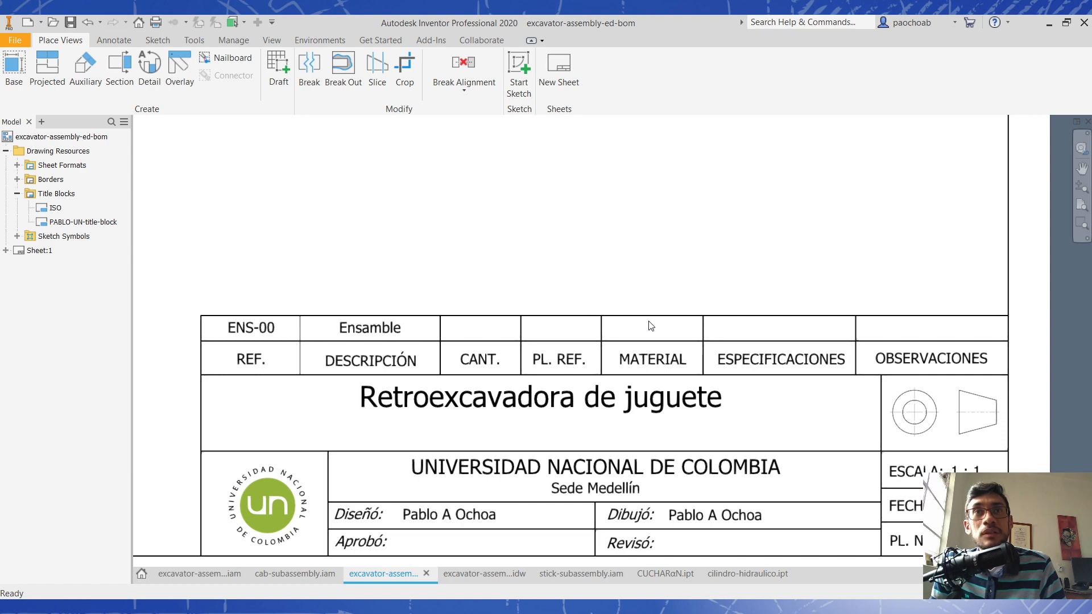
middle_drag(657, 428, 683, 379)
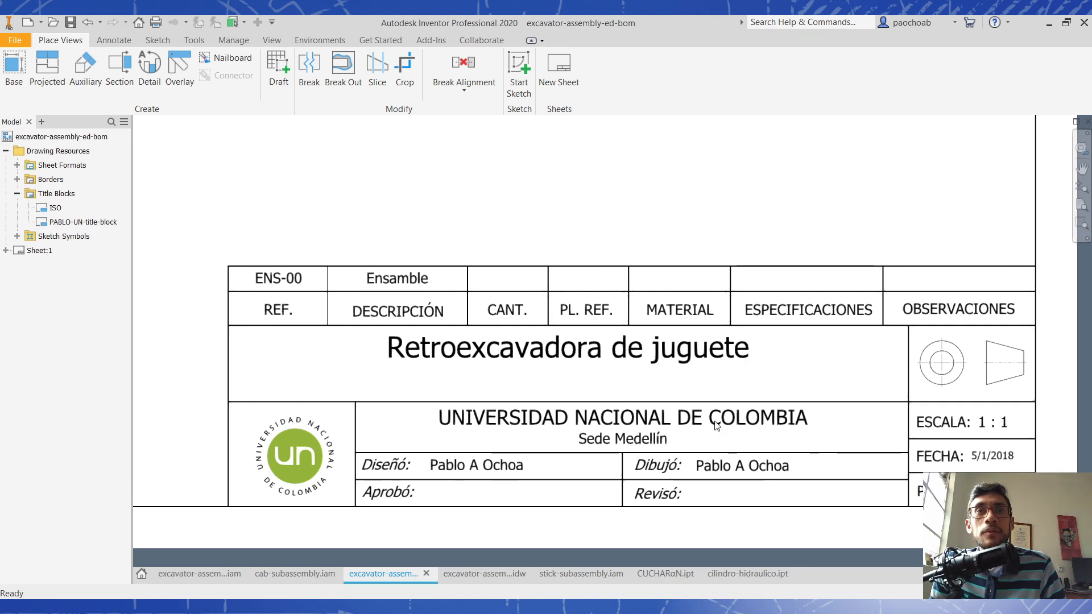
scroll(717, 426, down, 4)
scroll(717, 426, down, 4)
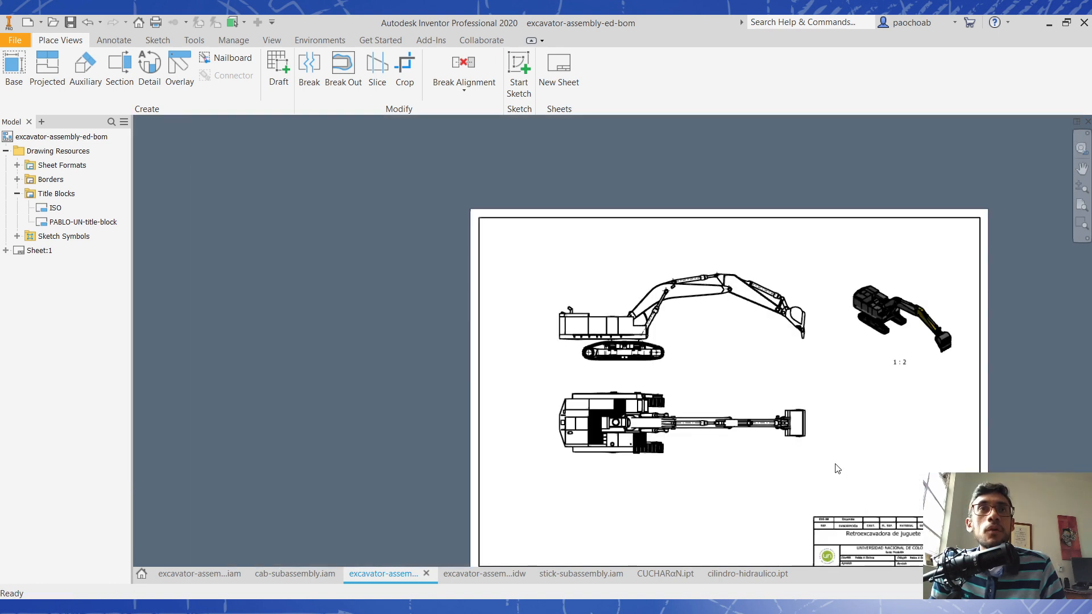
- Dimension the excavator's overall length above the top view, and move that view down to leave more room
scroll(837, 468, up, 3)
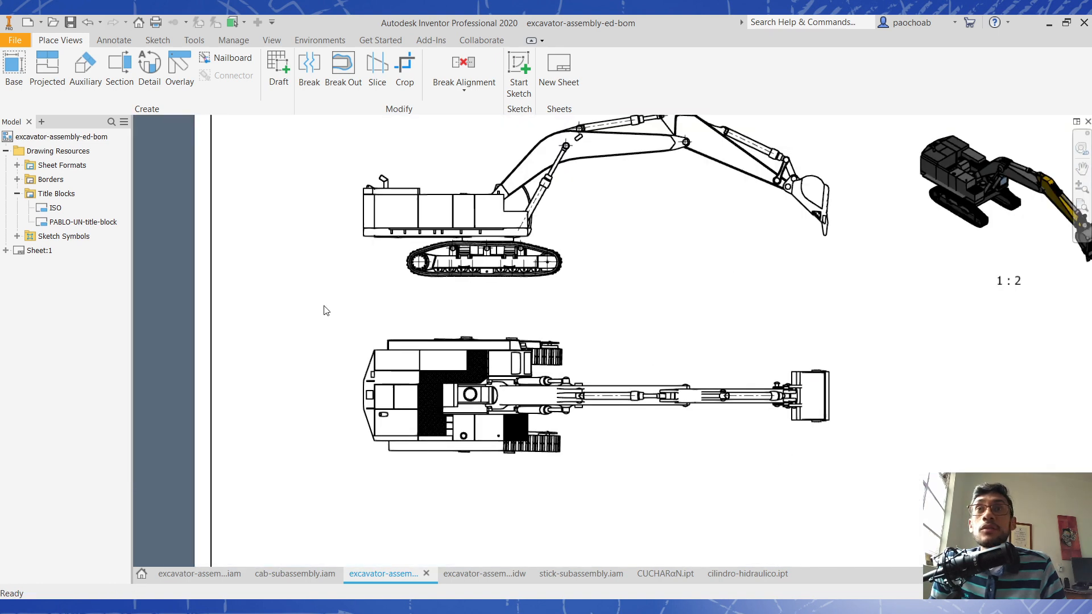
click(114, 39)
click(22, 67)
click(364, 397)
click(829, 410)
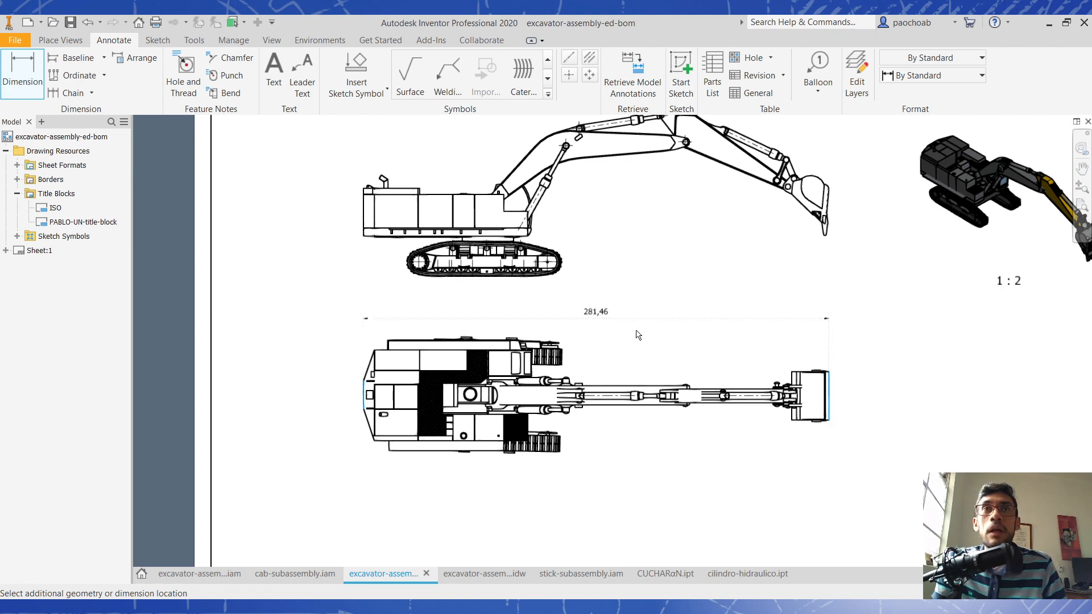
click(598, 321)
key(Return)
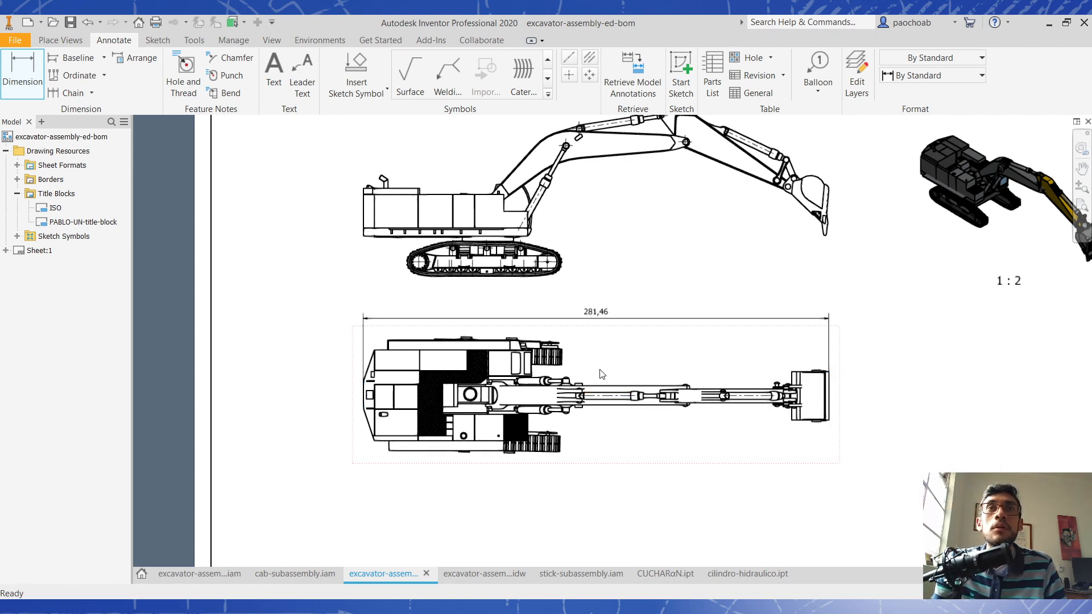
key(Escape)
drag(594, 375, 592, 394)
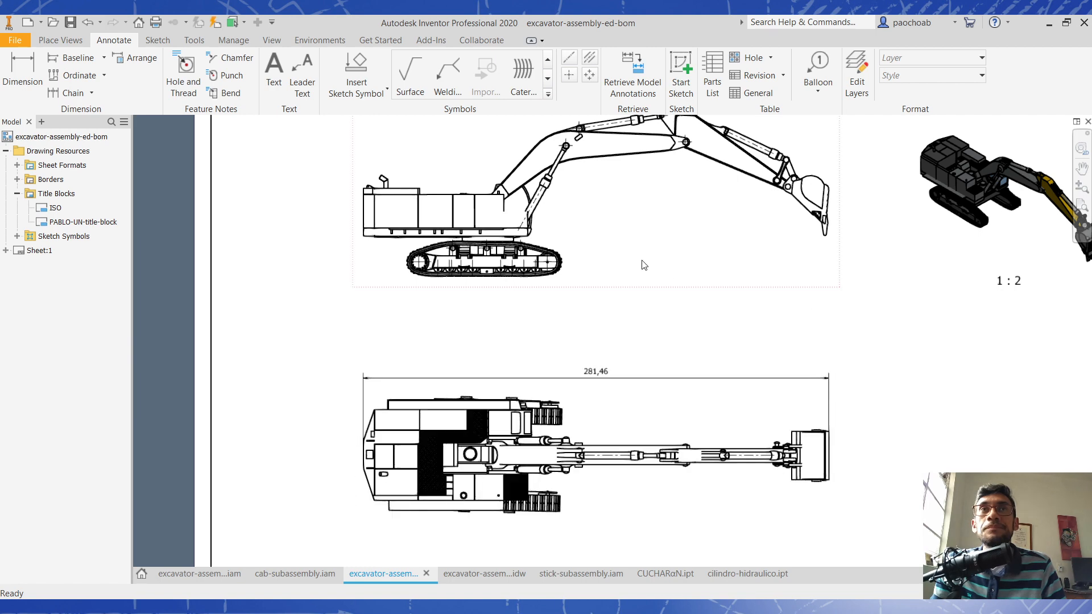
- Move the side view down closer to the top view, and dimension the excavator's overall width beside the bucket in the top view
drag(624, 287, 624, 315)
middle_drag(877, 338, 792, 361)
click(31, 80)
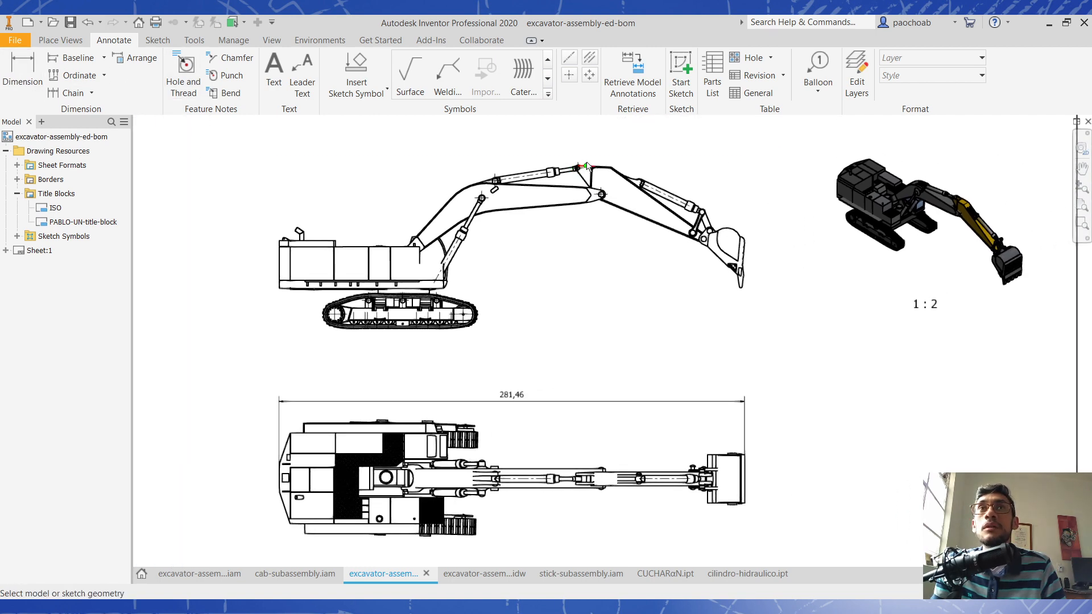
middle_drag(437, 388, 414, 307)
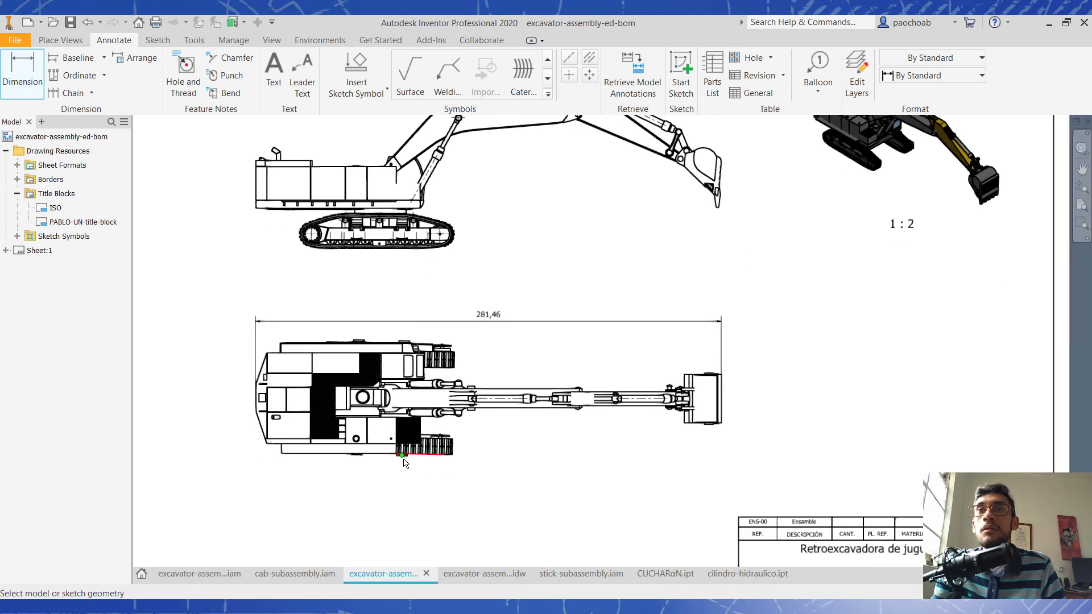
scroll(404, 462, up, 5)
click(409, 437)
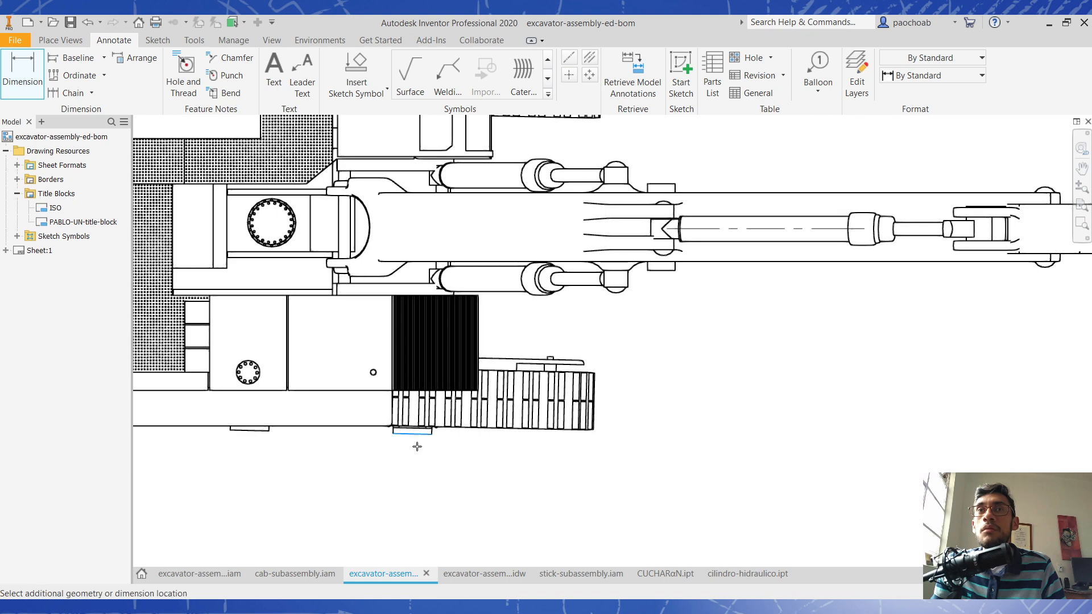
scroll(409, 438, down, 4)
scroll(456, 366, up, 3)
click(456, 366)
middle_drag(773, 418, 590, 263)
scroll(950, 401, up, 3)
scroll(804, 392, down, 4)
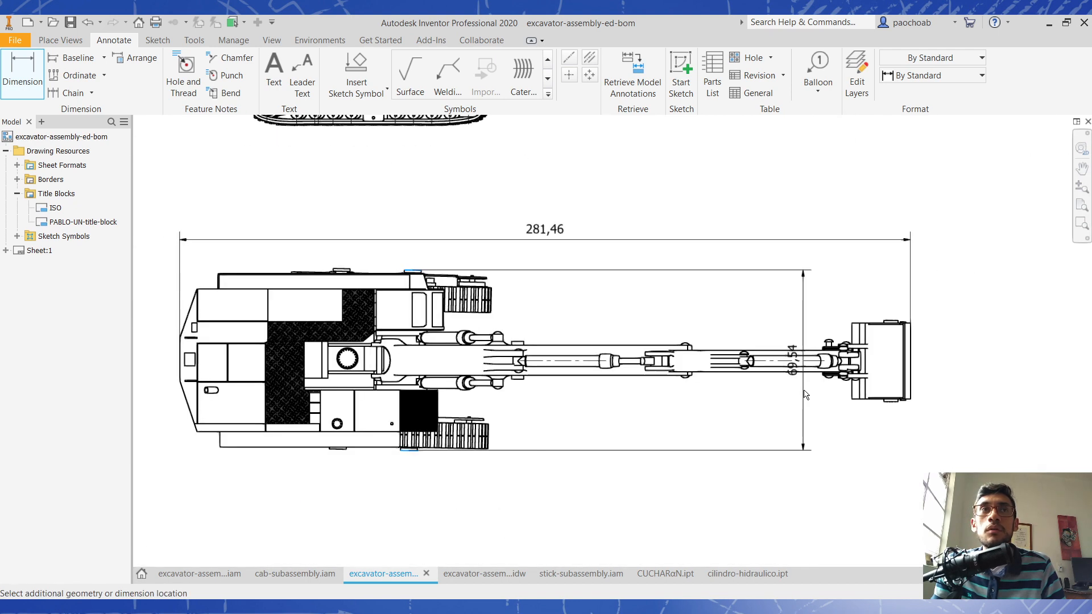
scroll(806, 395, down, 2)
click(863, 446)
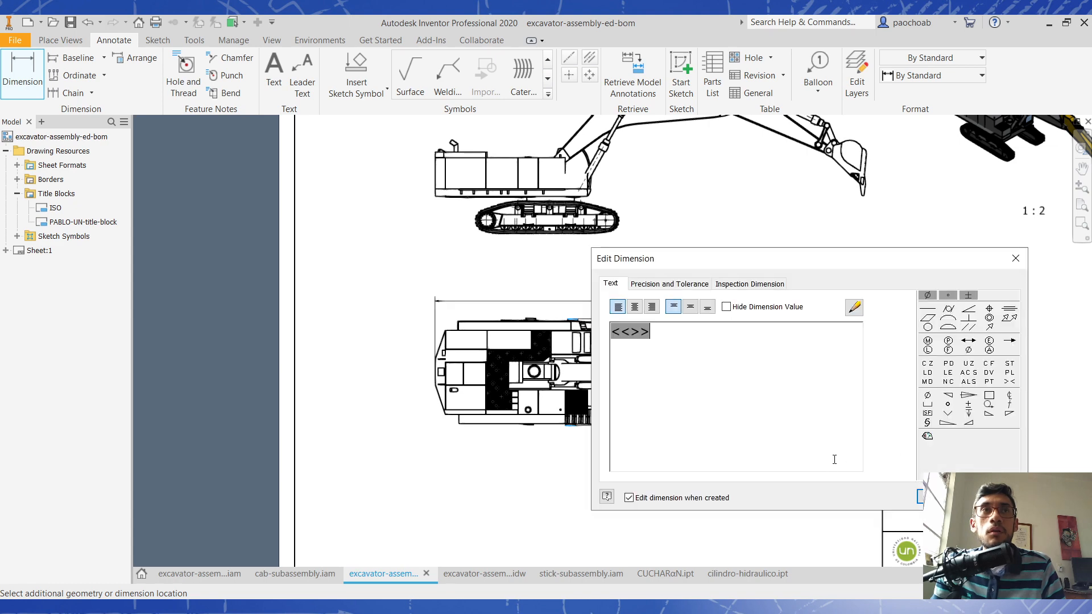
click(939, 497)
- Dimension the excavator's overall height in the side view, from the track's underside to the highest arc of the boom joint
middle_drag(852, 260, 859, 317)
middle_drag(736, 347, 724, 418)
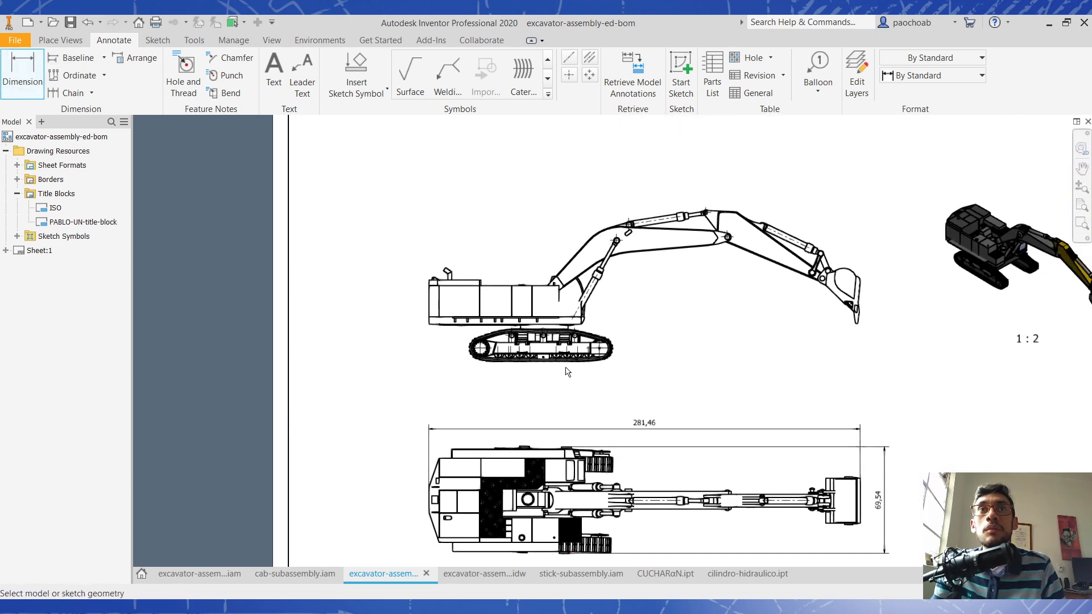
scroll(566, 372, up, 6)
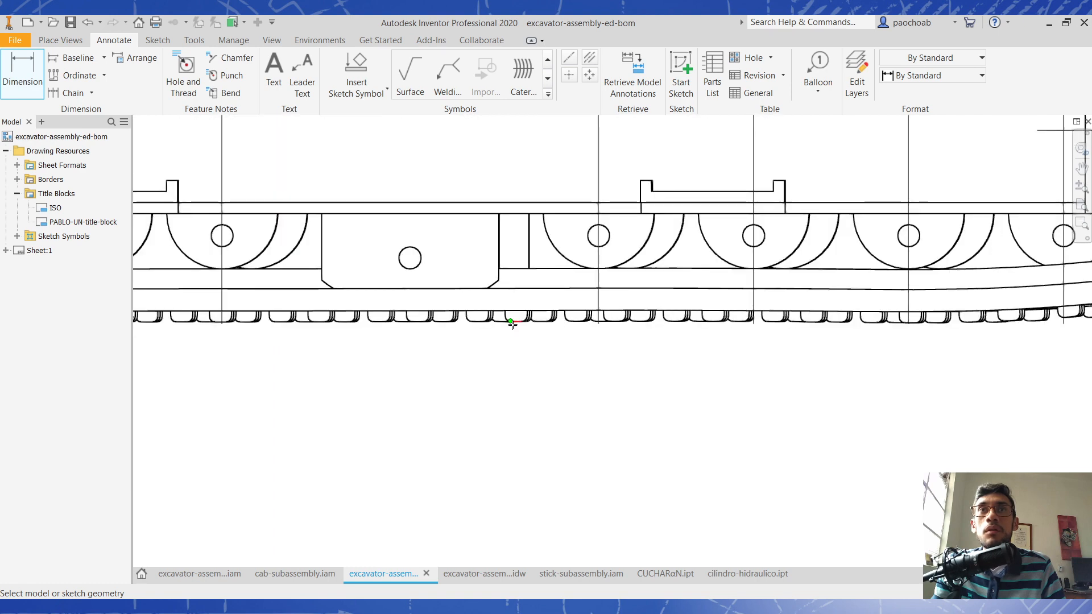
click(510, 322)
scroll(558, 372, down, 6)
middle_drag(600, 326, 491, 433)
scroll(660, 299, up, 8)
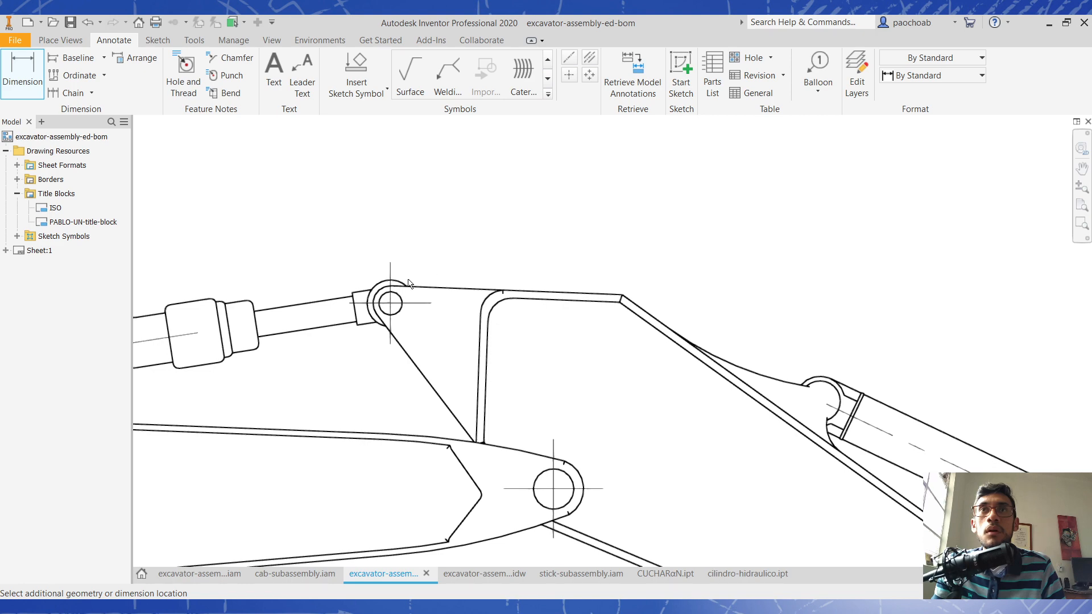
click(399, 283)
scroll(594, 287, down, 5)
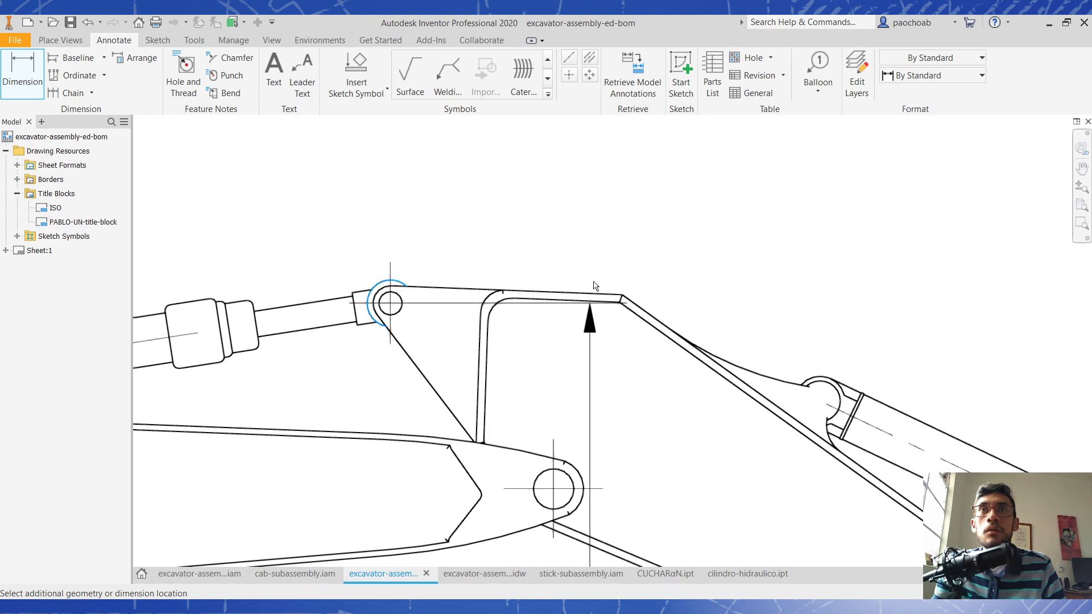
click(732, 354)
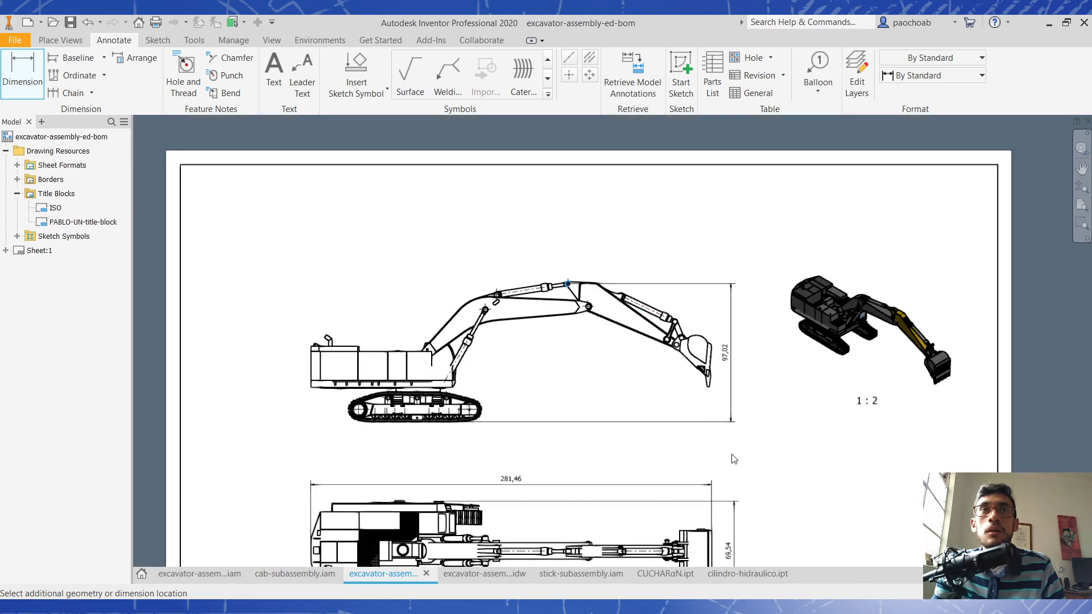
click(937, 496)
- Move the side view up and to the left on the sheet, and bring the top view up closer to it
mouse_move(835, 431)
middle_down()
mouse_move(841, 408)
mouse_move(826, 375)
middle_up()
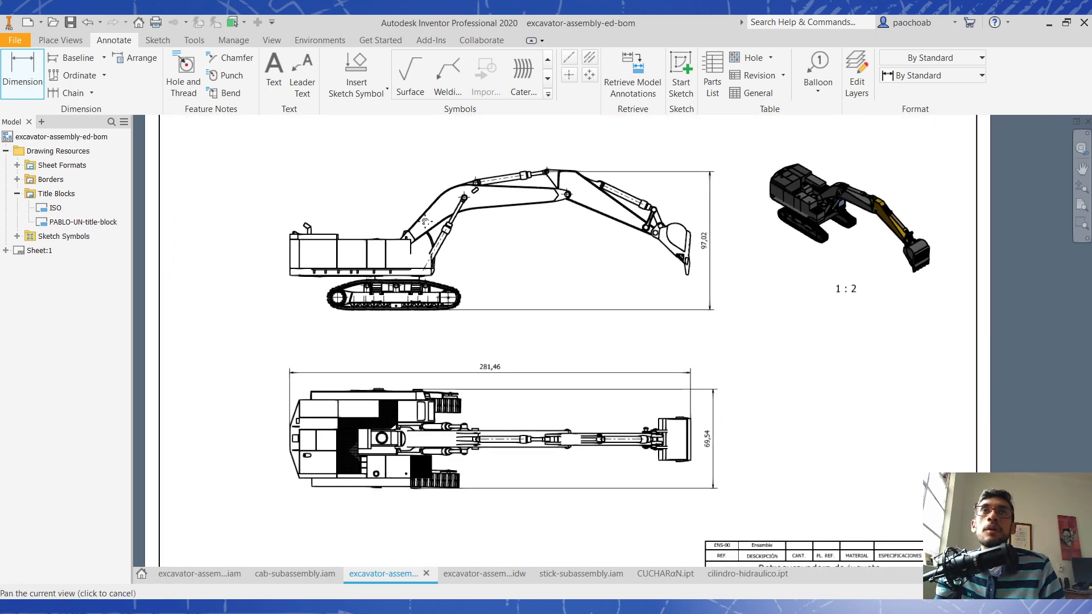
middle_drag(410, 210, 434, 235)
drag(377, 184, 318, 133)
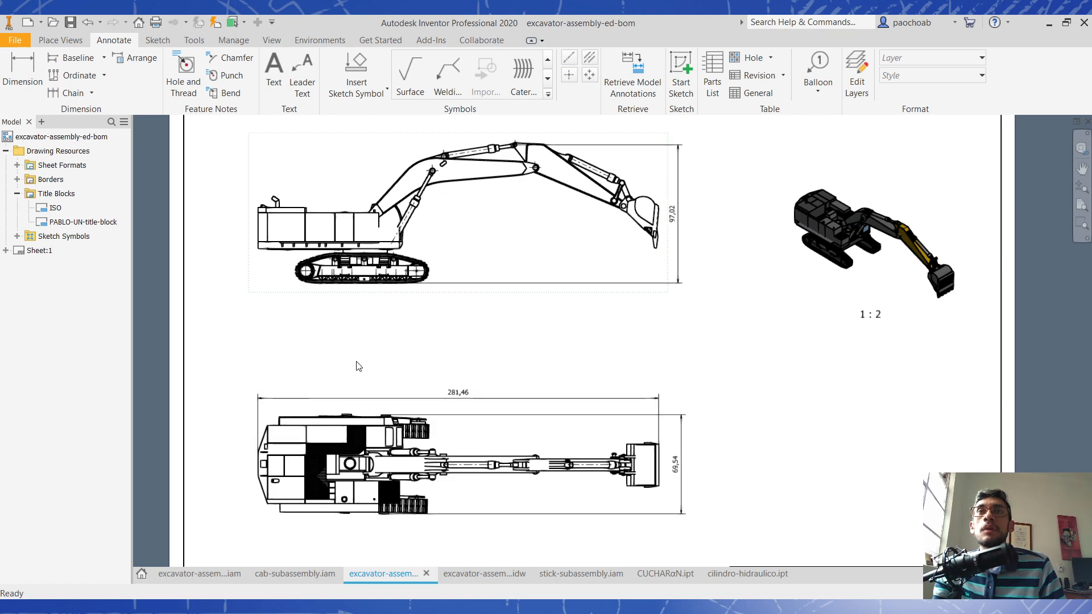
middle_drag(354, 371, 433, 328)
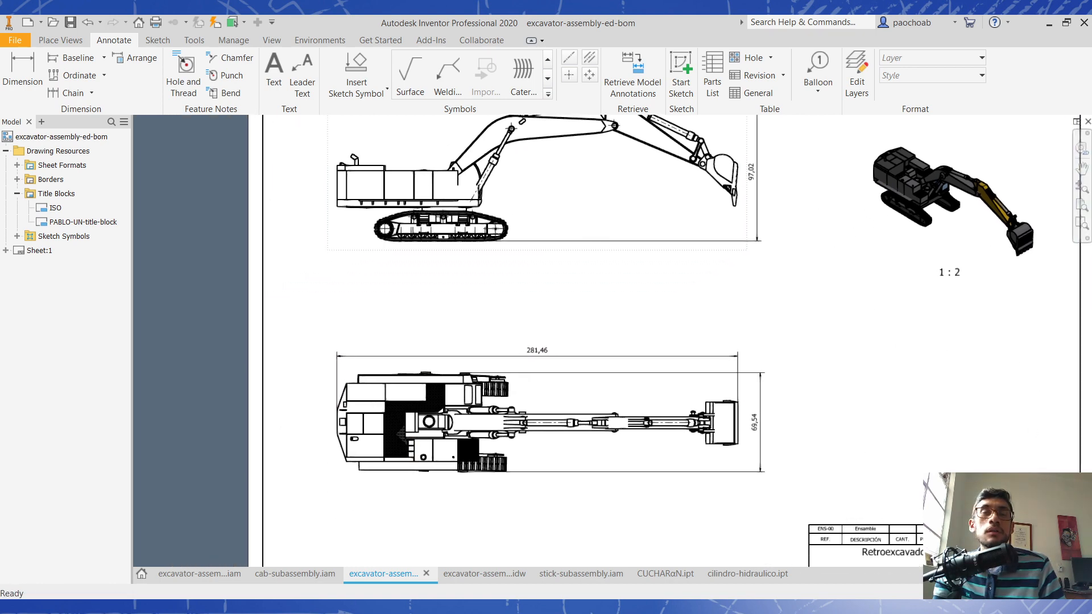
drag(399, 368, 472, 307)
- Move the shaded isometric view below the top view, leaving the area above the title block free
middle_drag(849, 320, 809, 289)
drag(862, 247, 461, 549)
middle_drag(722, 454, 800, 356)
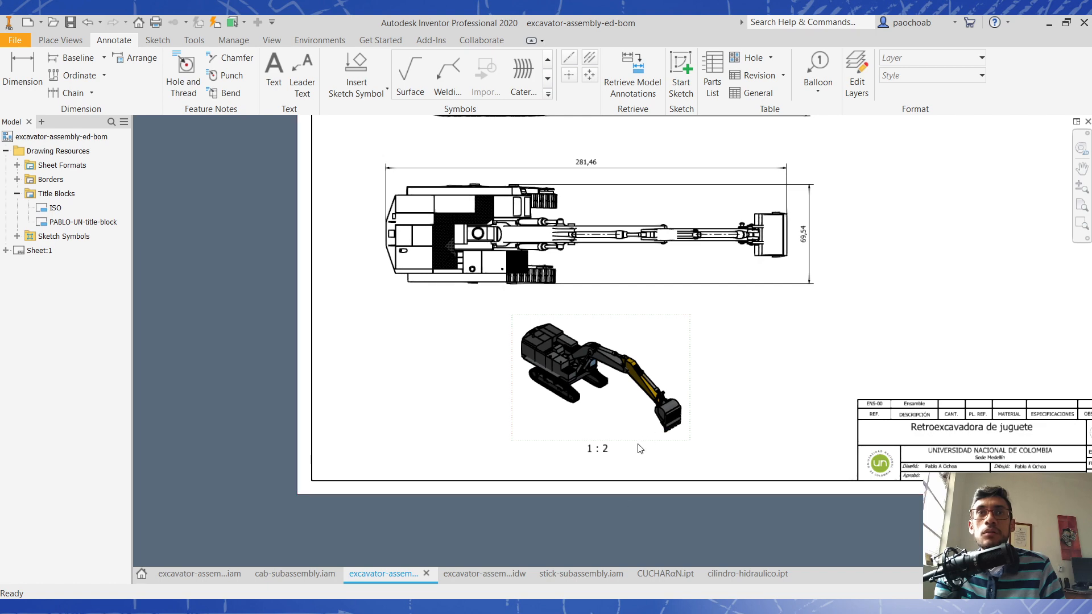
drag(638, 445, 632, 453)
middle_drag(813, 383, 706, 446)
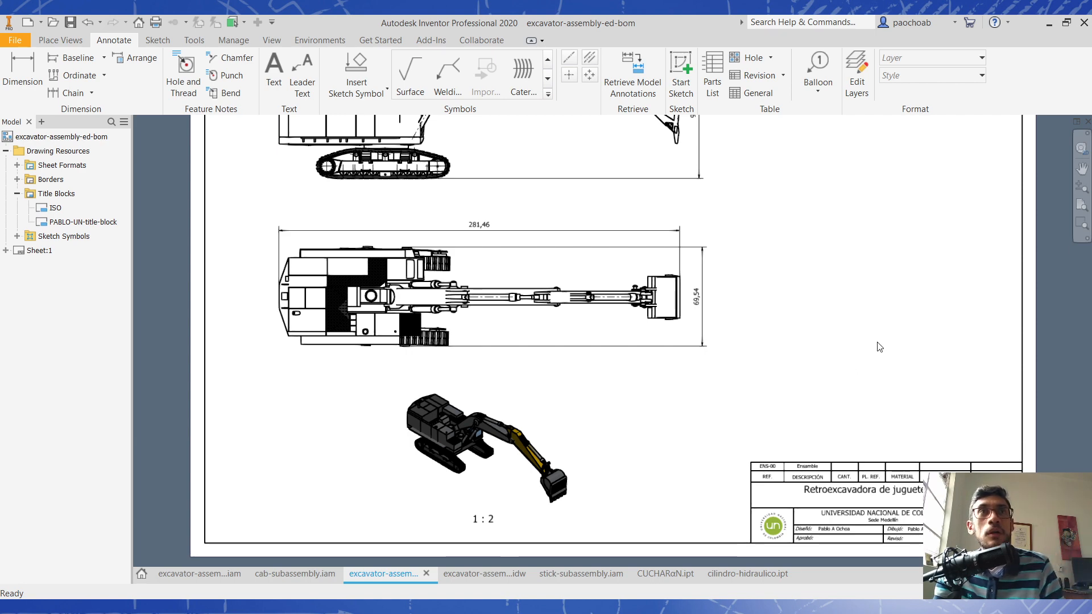
middle_drag(878, 343, 751, 431)
mouse_move(762, 368)
middle_down()
mouse_move(751, 441)
mouse_move(782, 427)
mouse_move(712, 273)
middle_up()
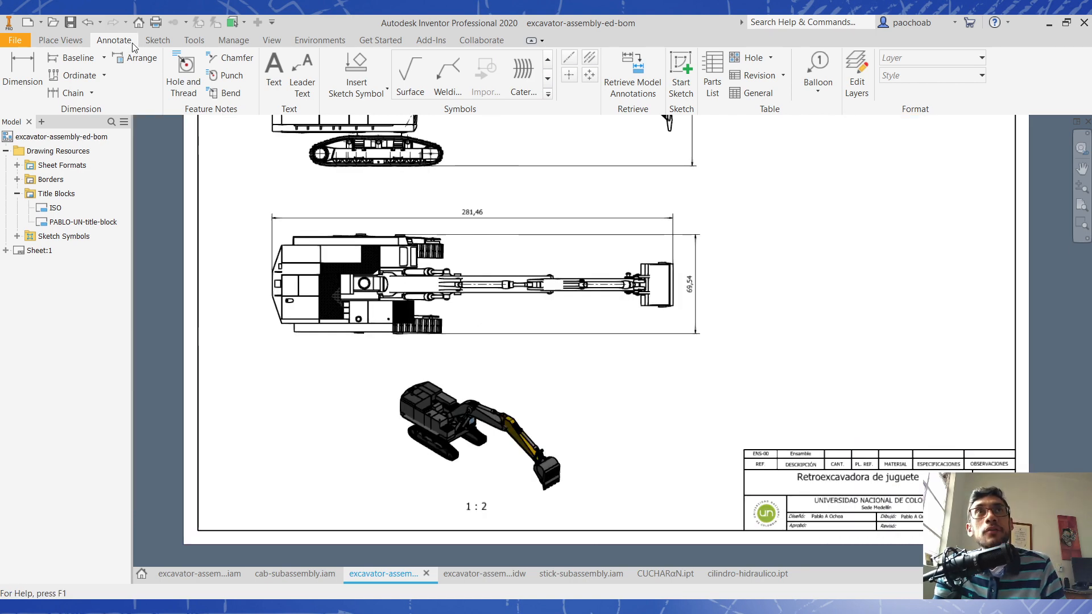
- Start a parts list and select the side view of the excavator as its source
click(713, 91)
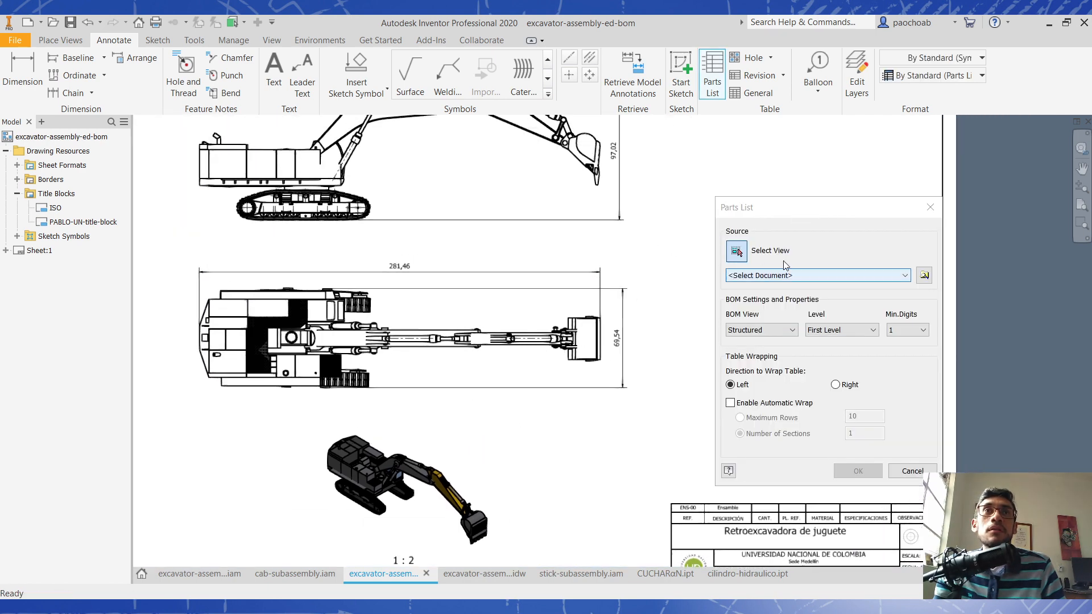
click(787, 277)
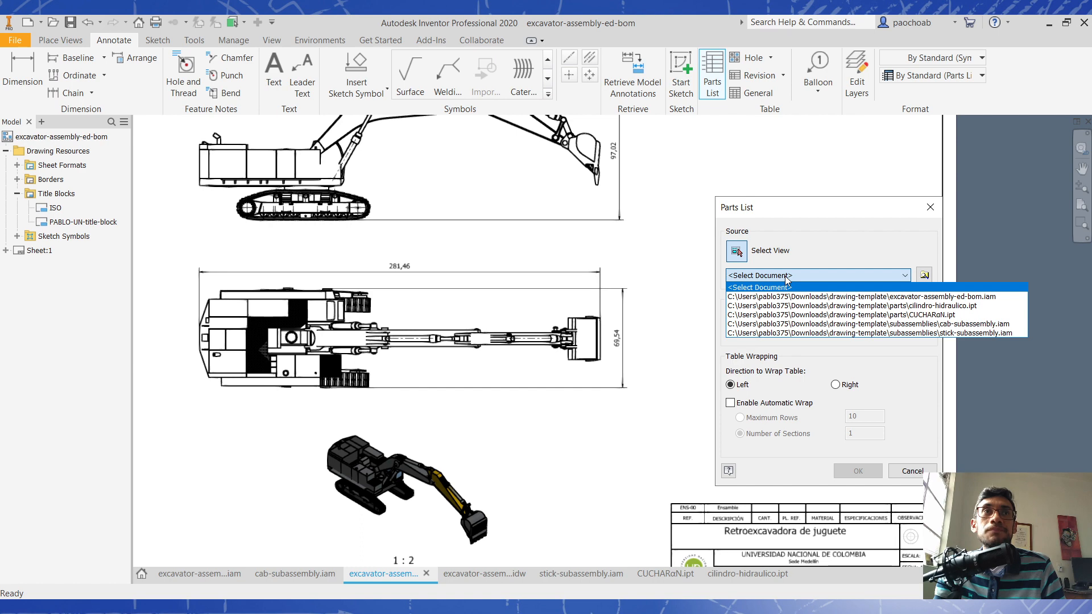
click(787, 277)
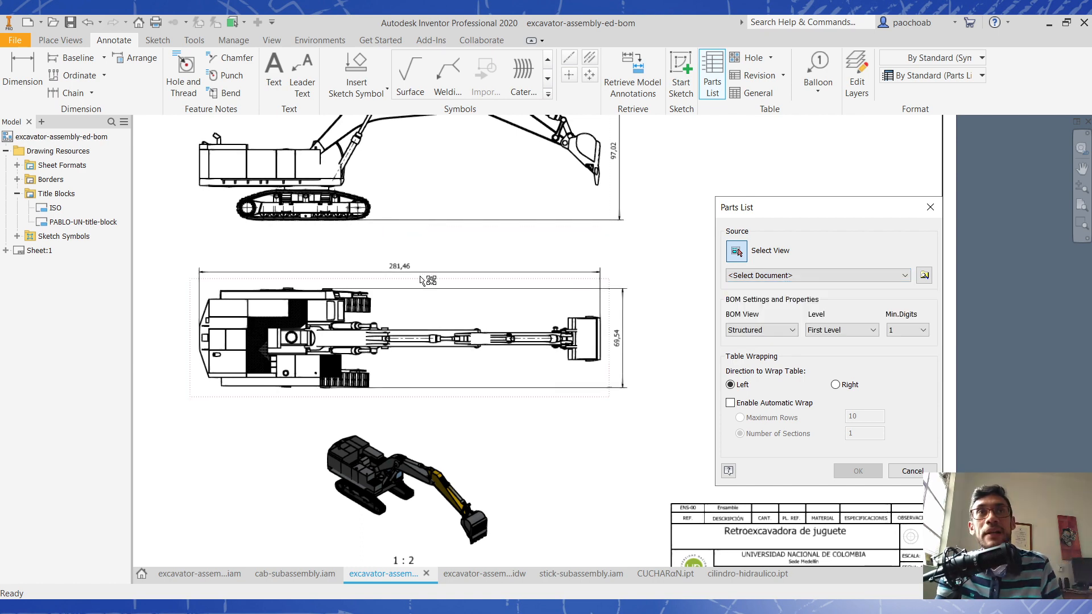
click(796, 276)
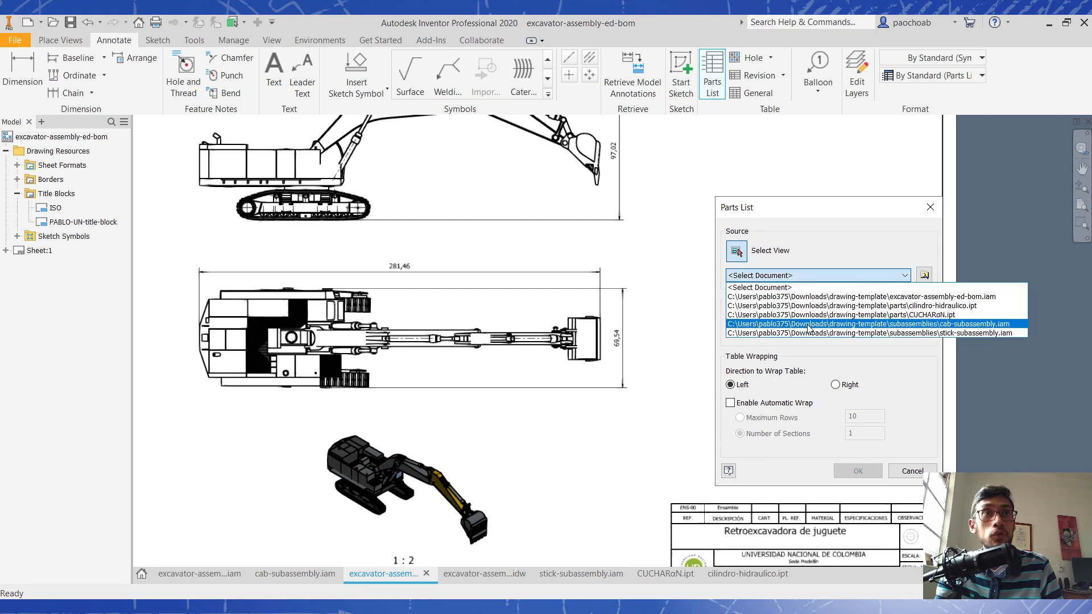
click(866, 255)
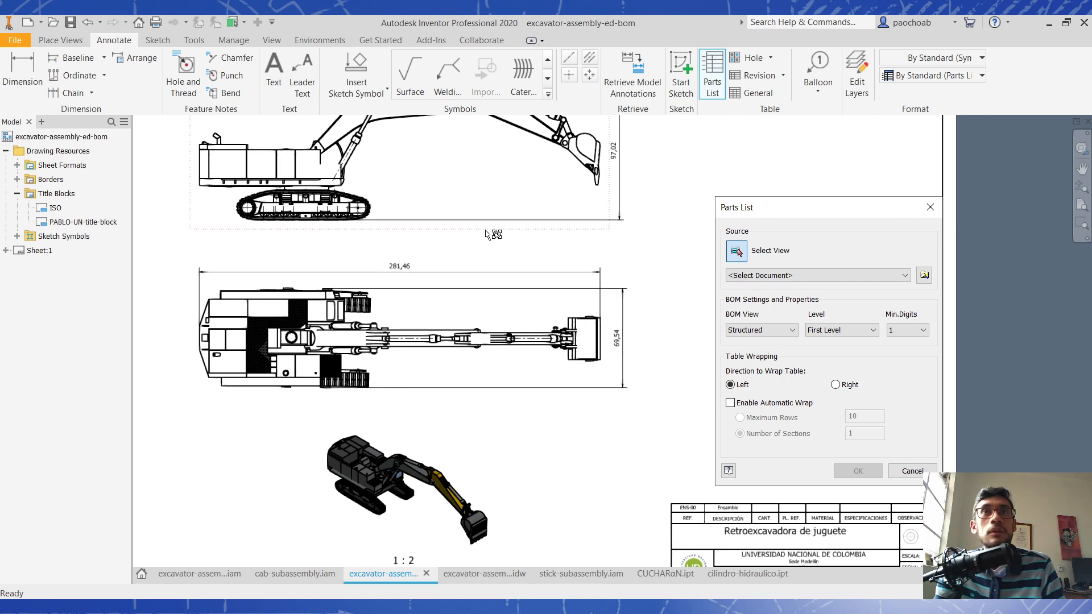
click(488, 234)
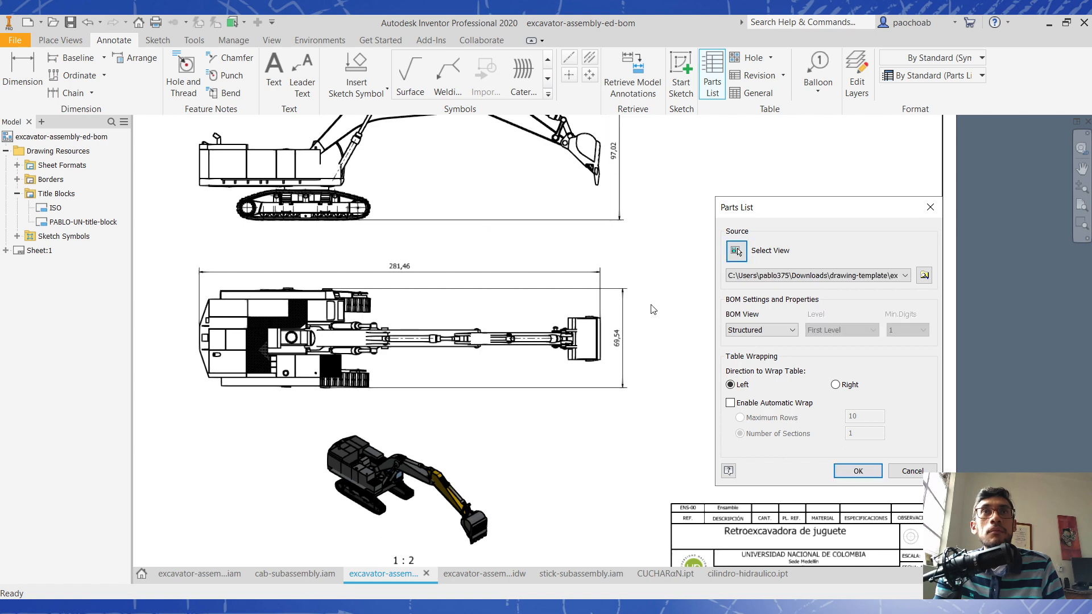
- Choose the Structured BOM view for the parts list and place the table above the title block
drag(820, 207, 709, 199)
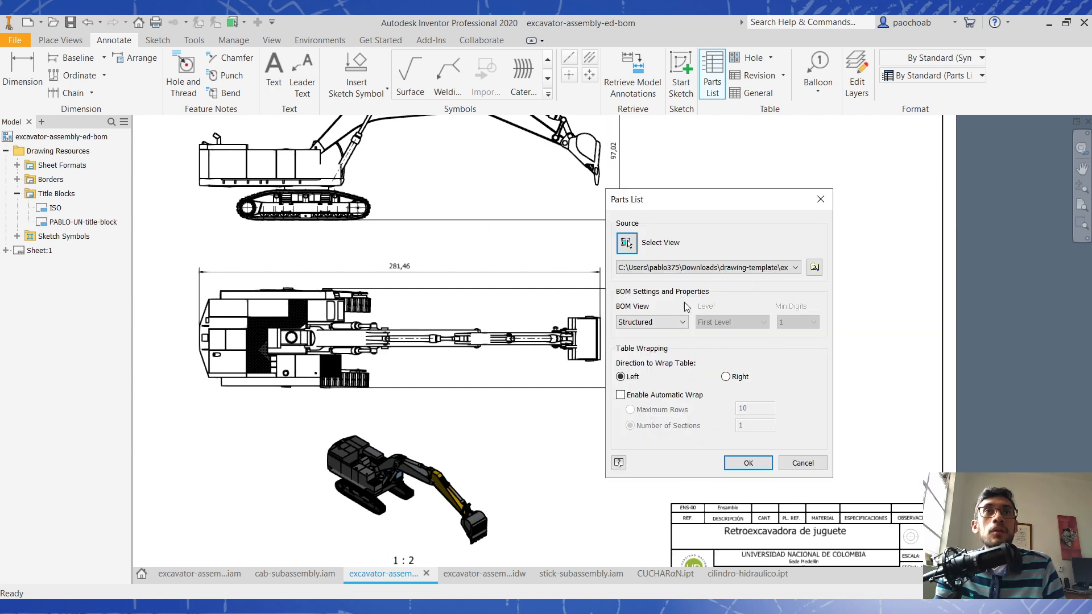
click(664, 322)
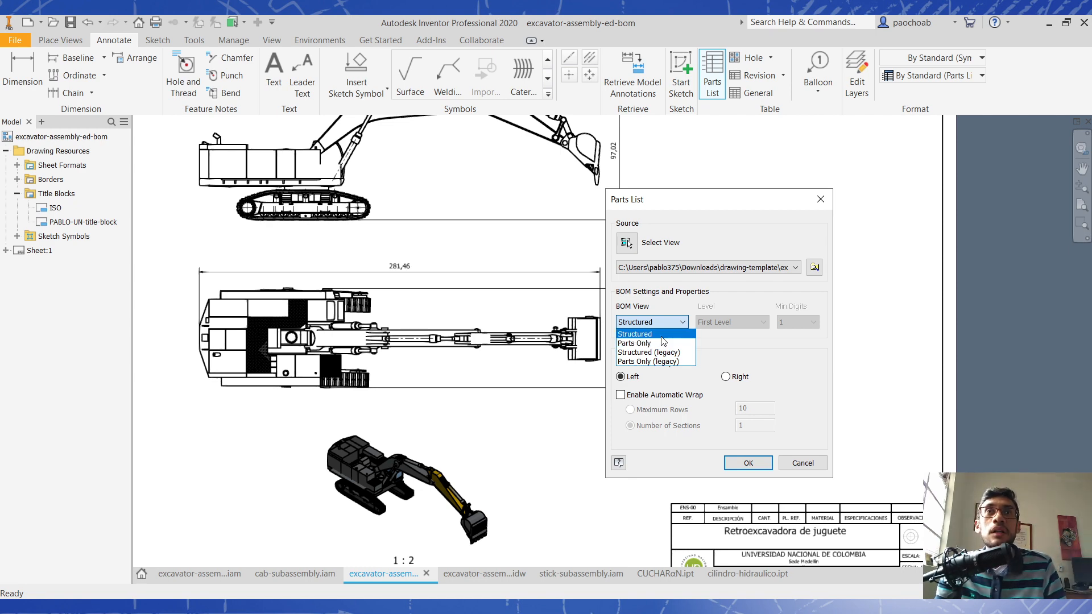
click(648, 334)
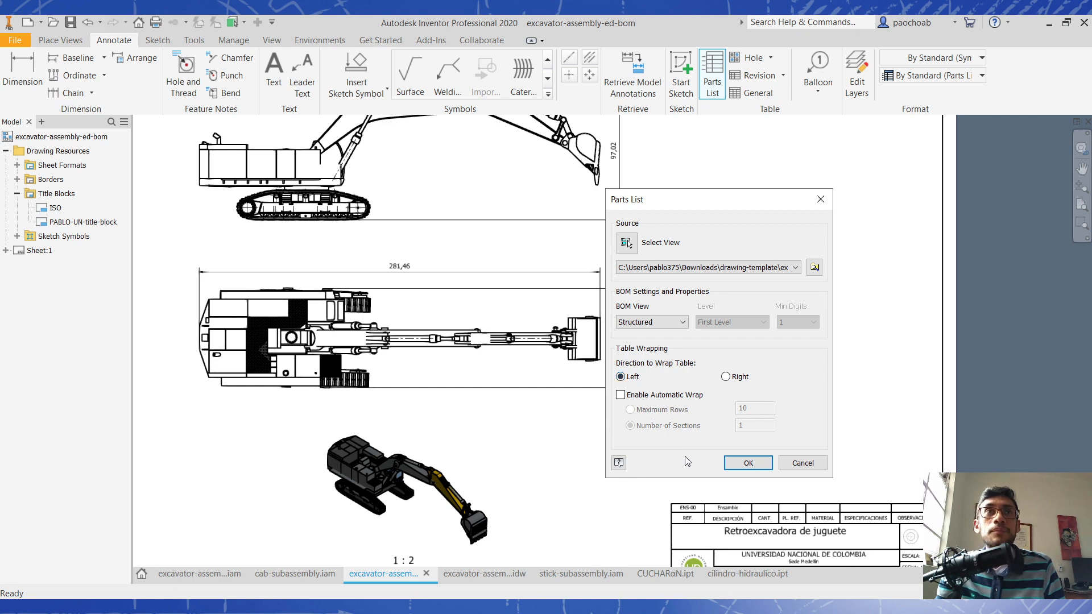
click(748, 463)
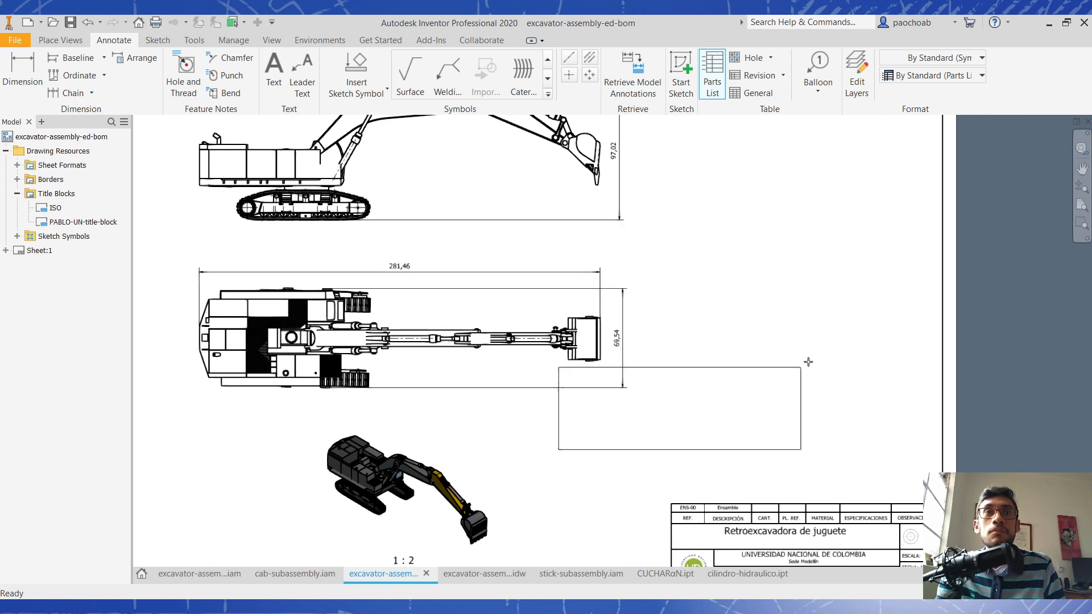
click(922, 386)
middle_drag(897, 424, 847, 317)
scroll(847, 317, up, 3)
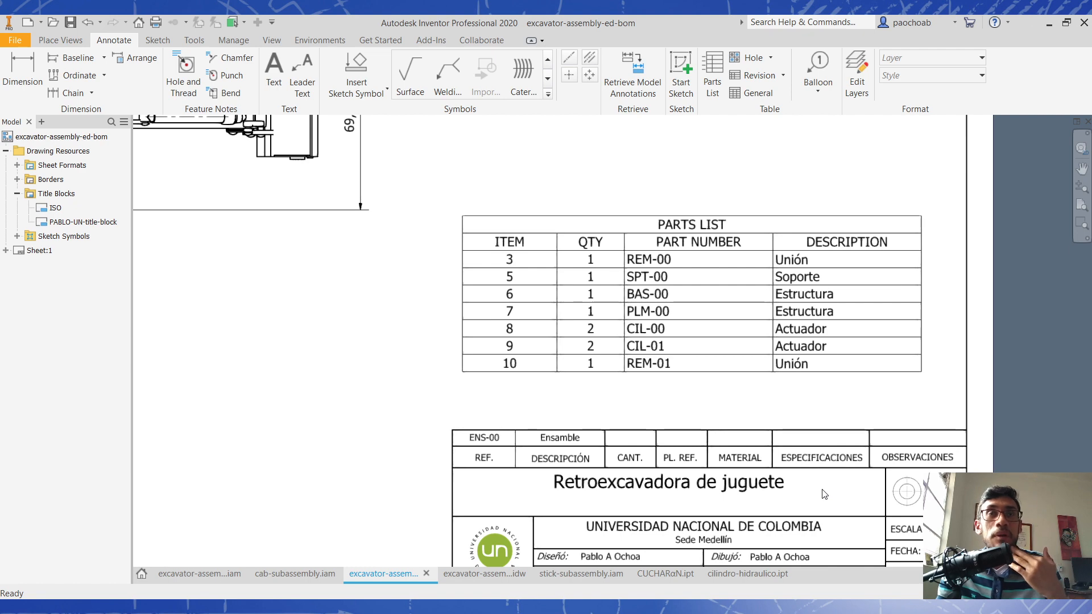
scroll(825, 495, down, 1)
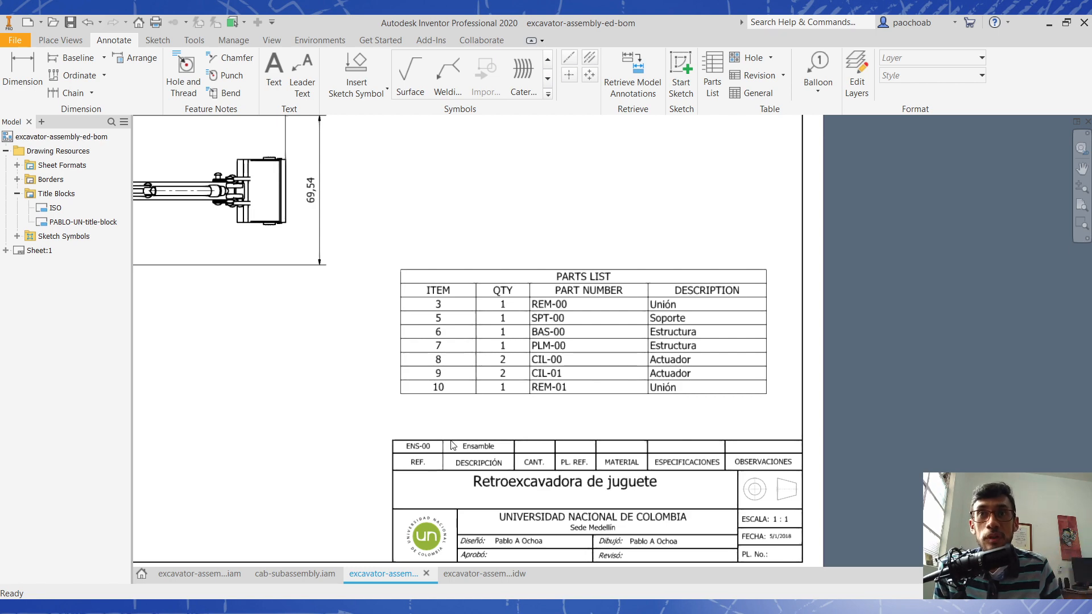
- Edit the parts list's table layout to remove the PARTS LIST title and the column heading, and apply it to the table
scroll(587, 280, up, 3)
double_click(587, 278)
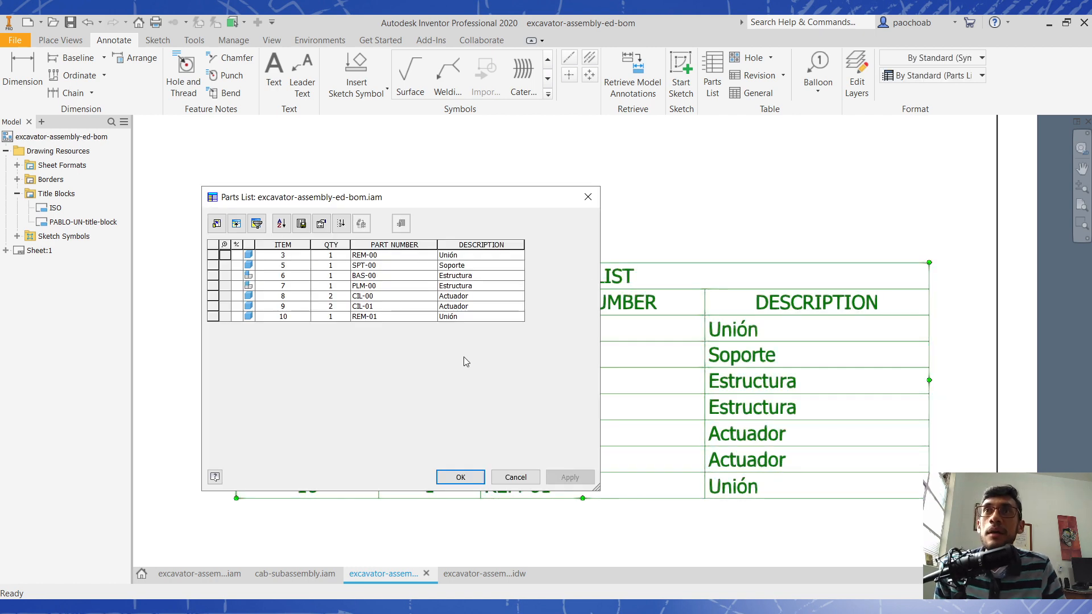
drag(466, 209, 533, 220)
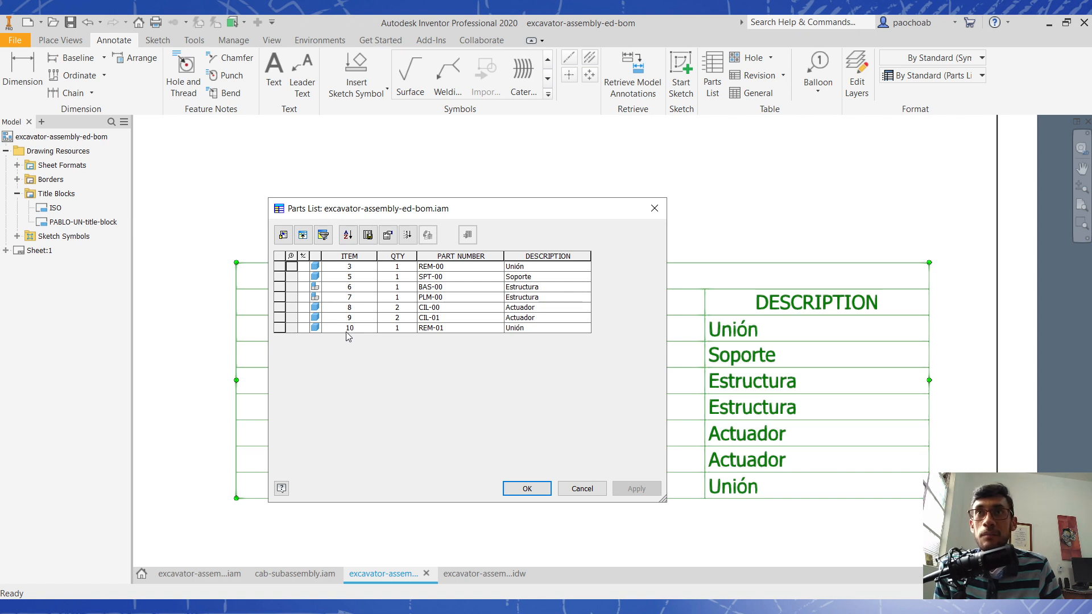
click(388, 235)
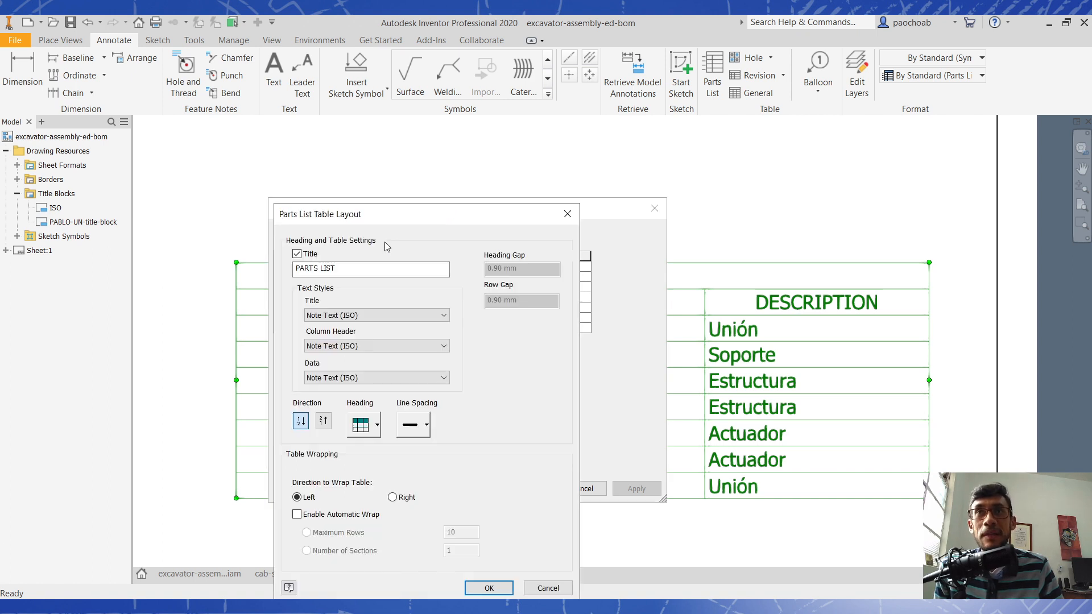
drag(379, 212, 405, 159)
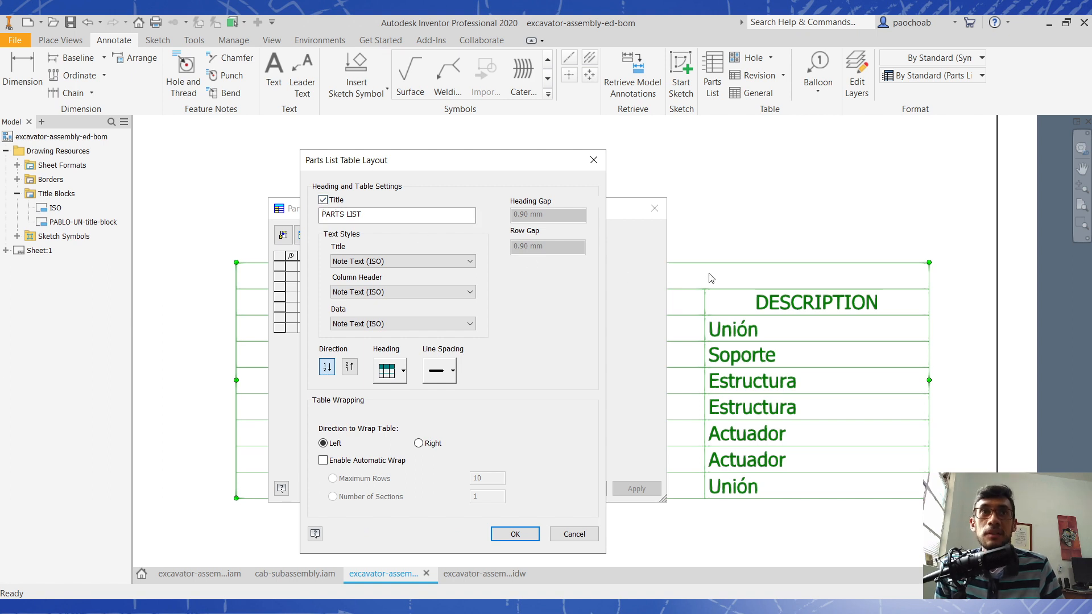
click(323, 201)
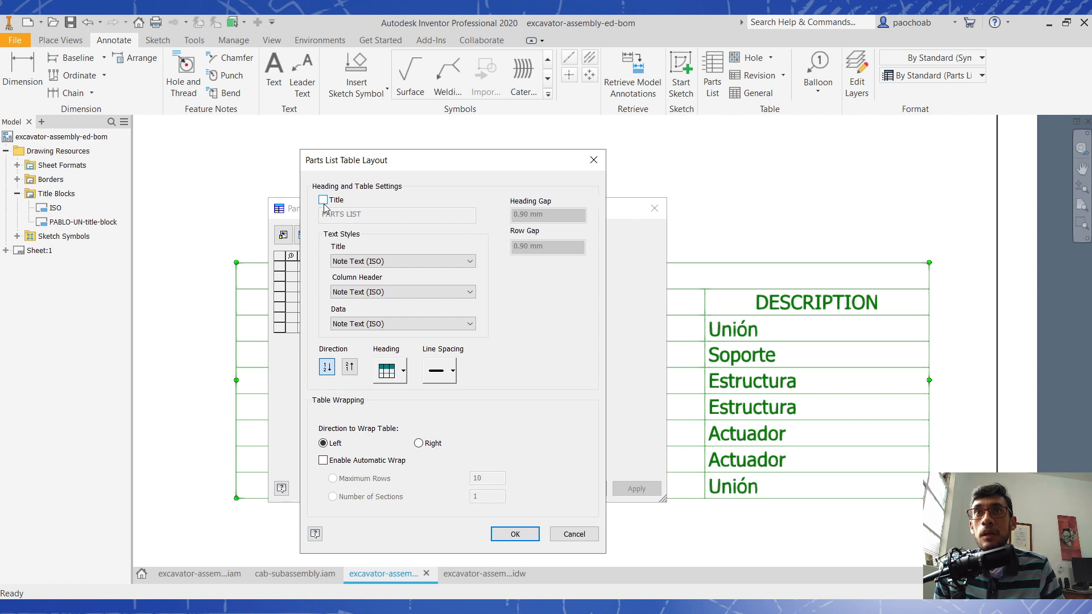
click(390, 373)
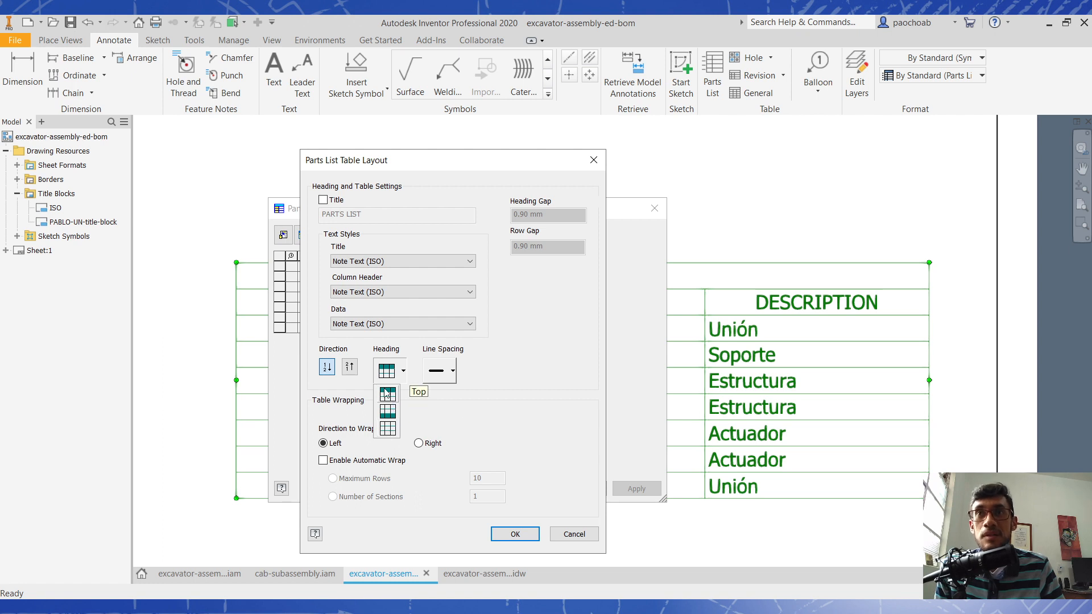
click(389, 429)
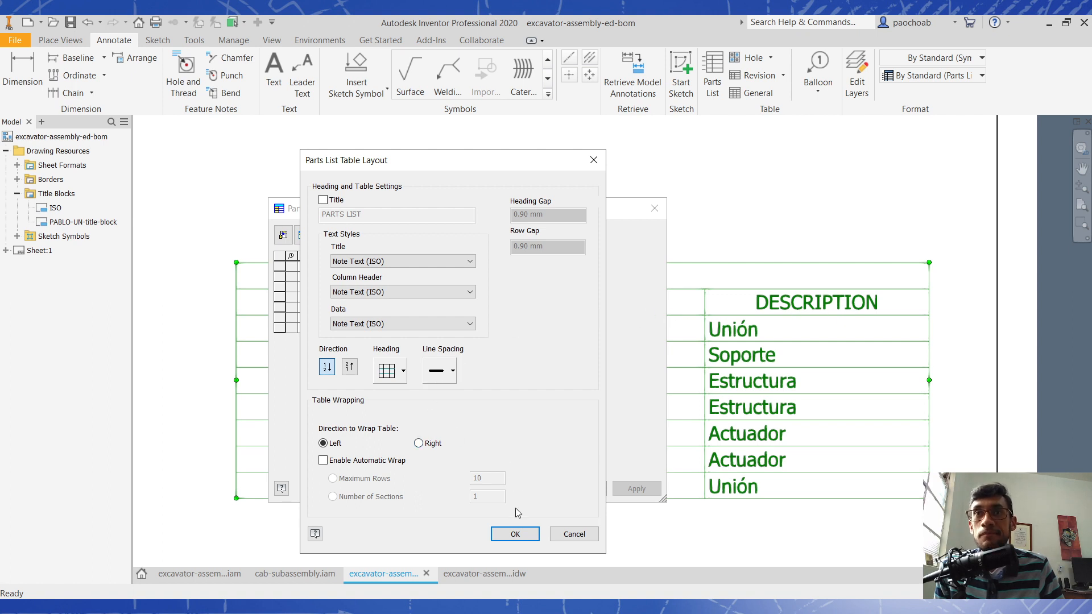
click(514, 535)
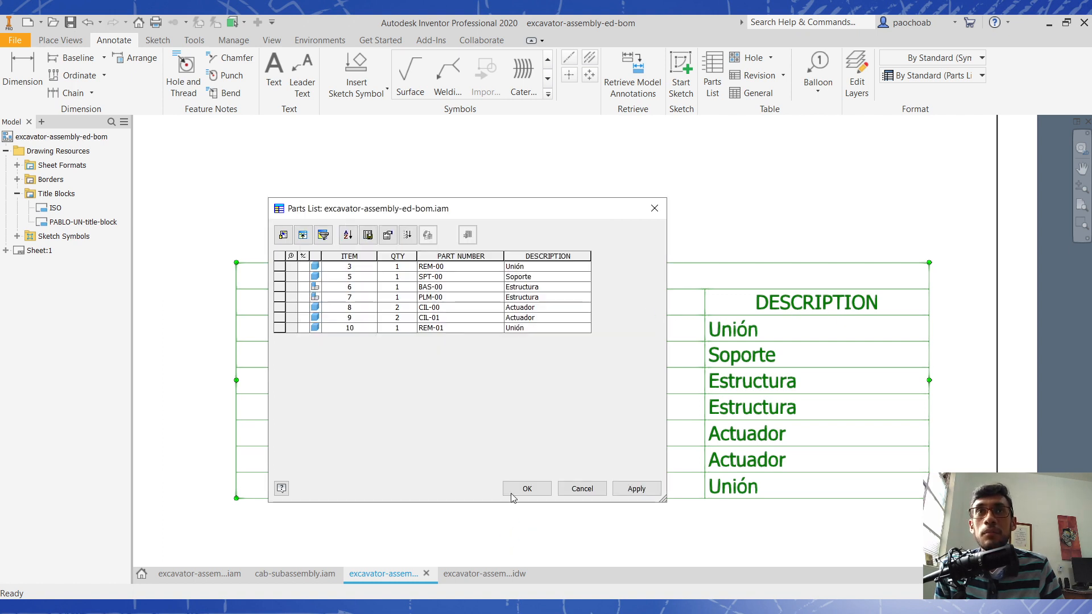
click(636, 488)
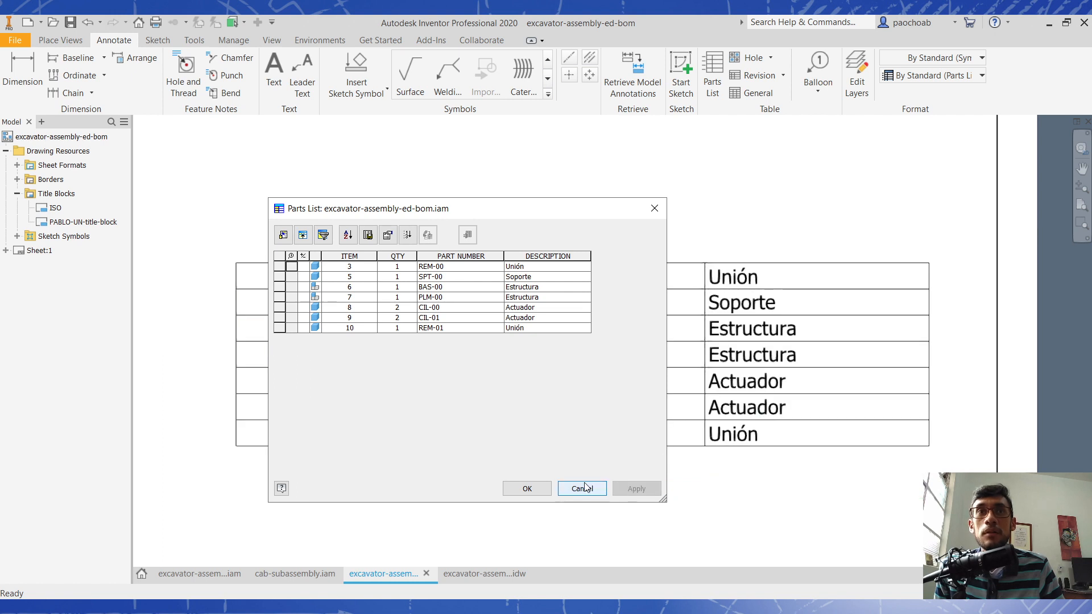
- Move the DESCRIPTION column of the parts list directly after the ITEM column
mouse_move(572, 216)
mouse_down()
mouse_move(538, 453)
mouse_move(588, 180)
mouse_up()
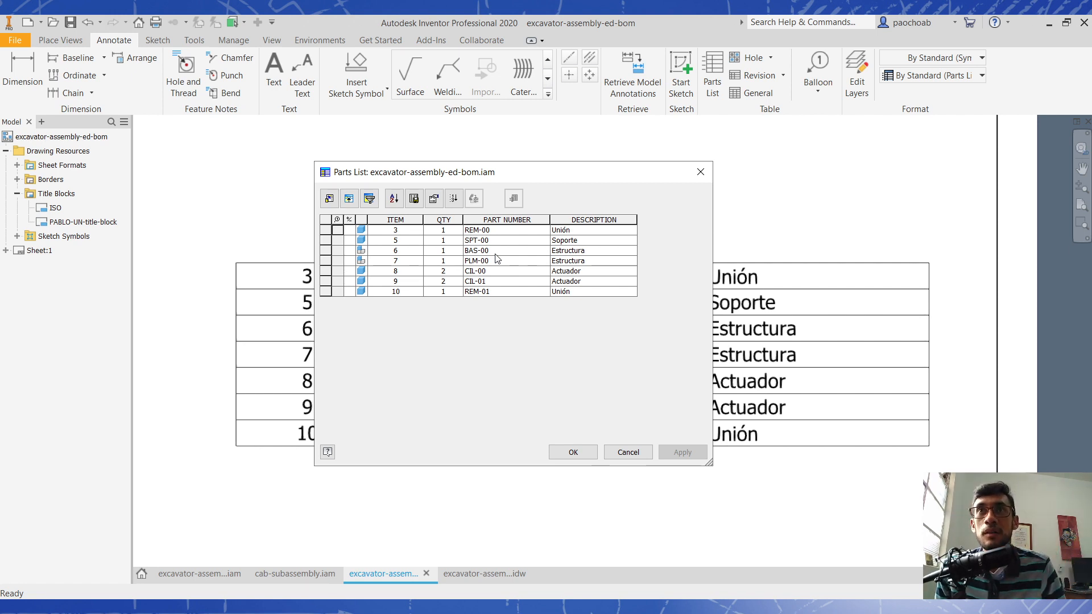
click(393, 221)
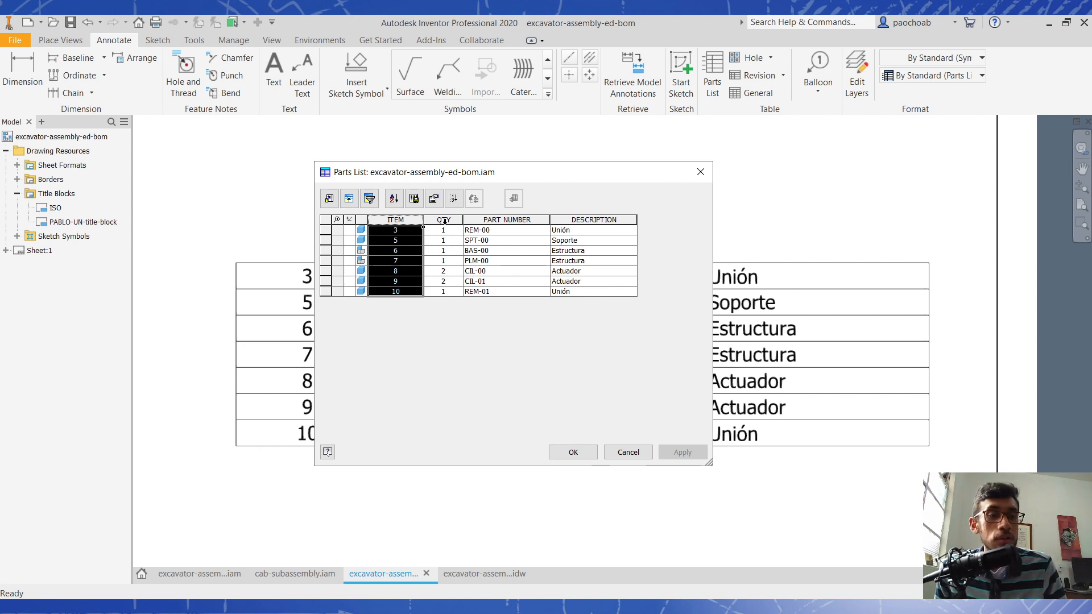
click(581, 220)
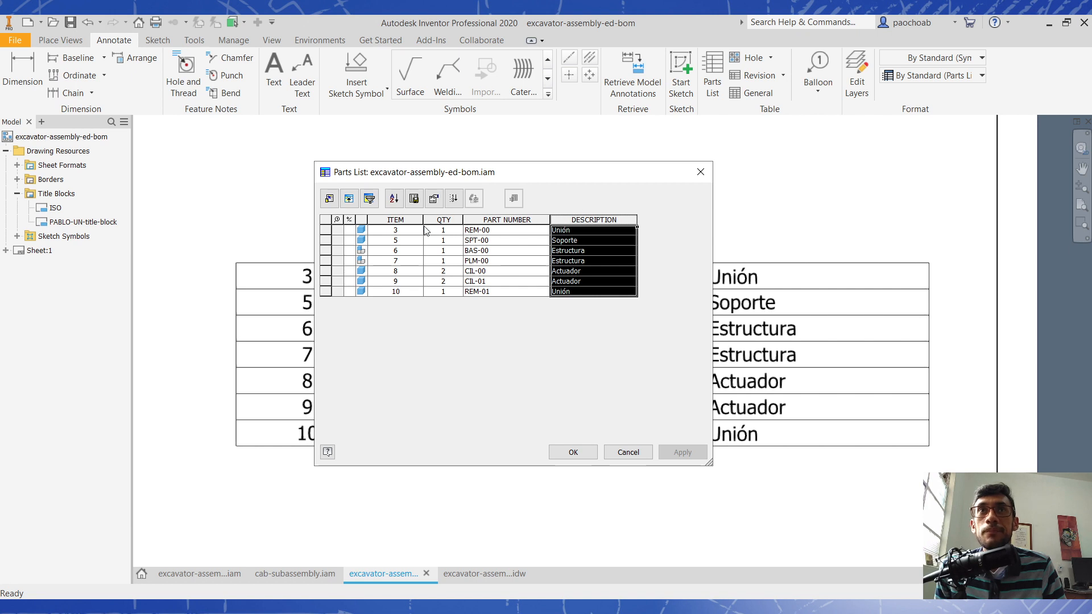
drag(595, 219, 424, 244)
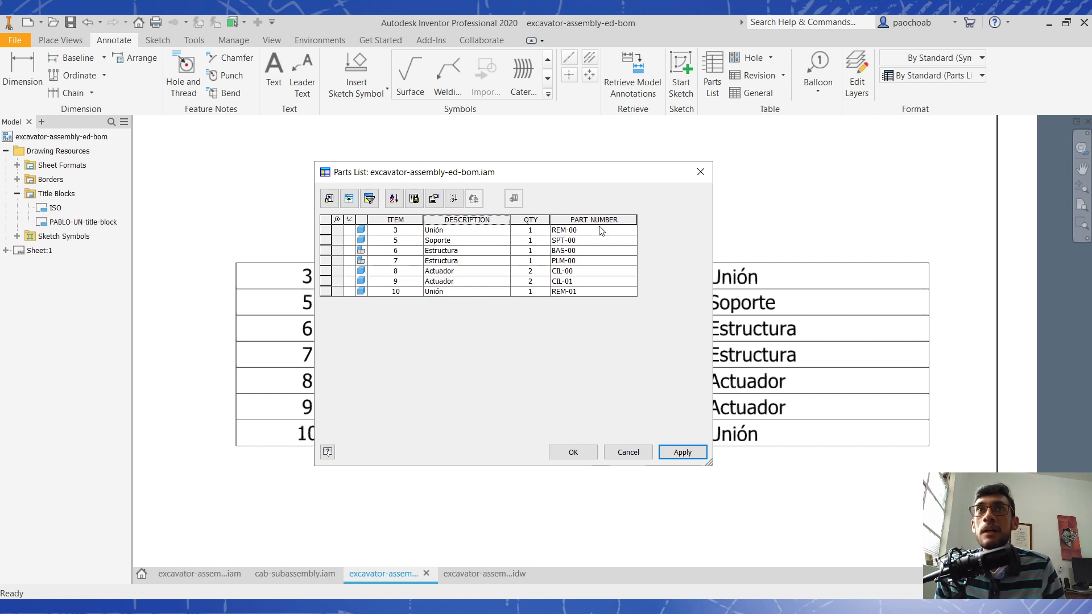
- Add the STOCK NUMBER and KEYWORDS properties to the parts list columns
click(330, 199)
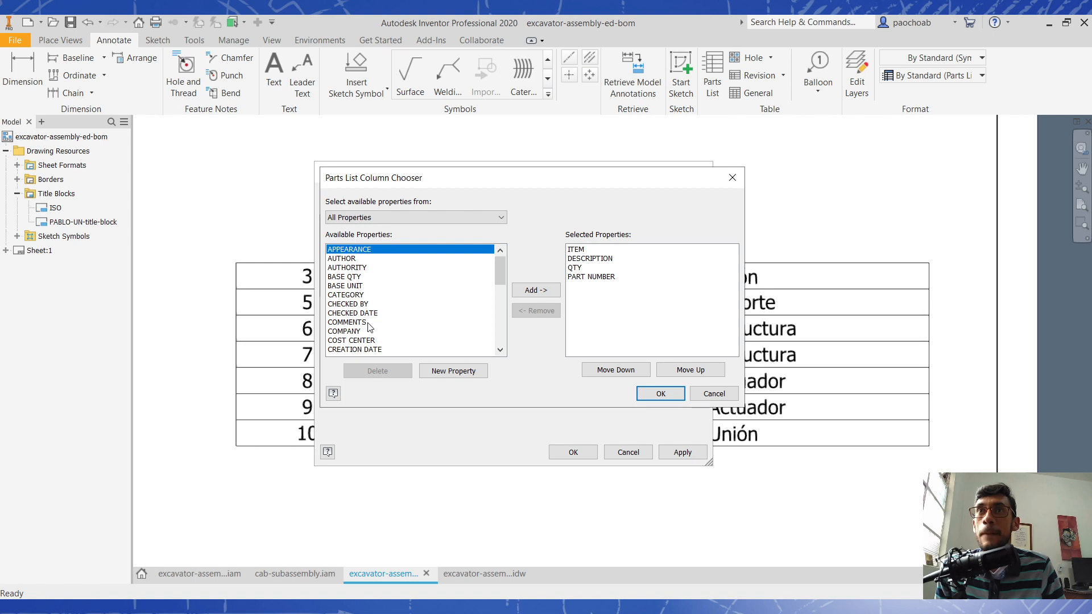
scroll(370, 327, down, 4)
scroll(370, 327, down, 2)
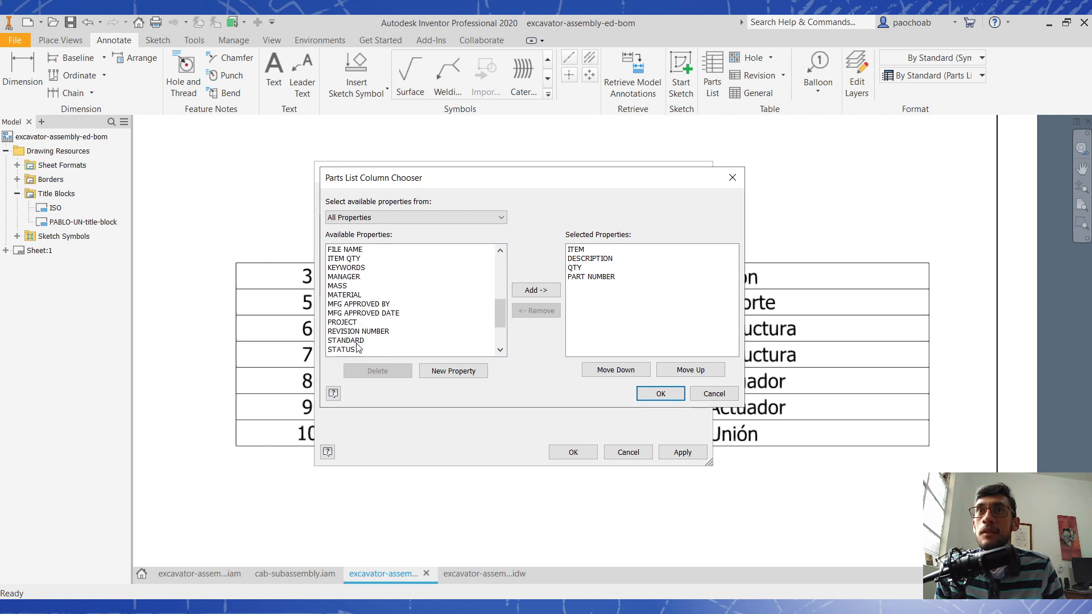
scroll(355, 341, down, 2)
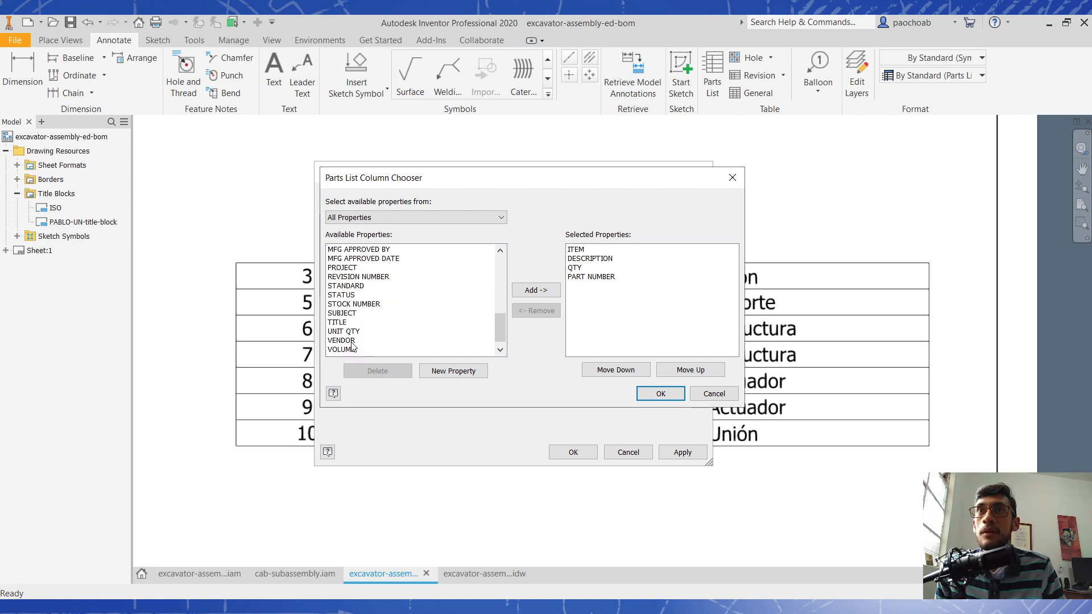
click(358, 305)
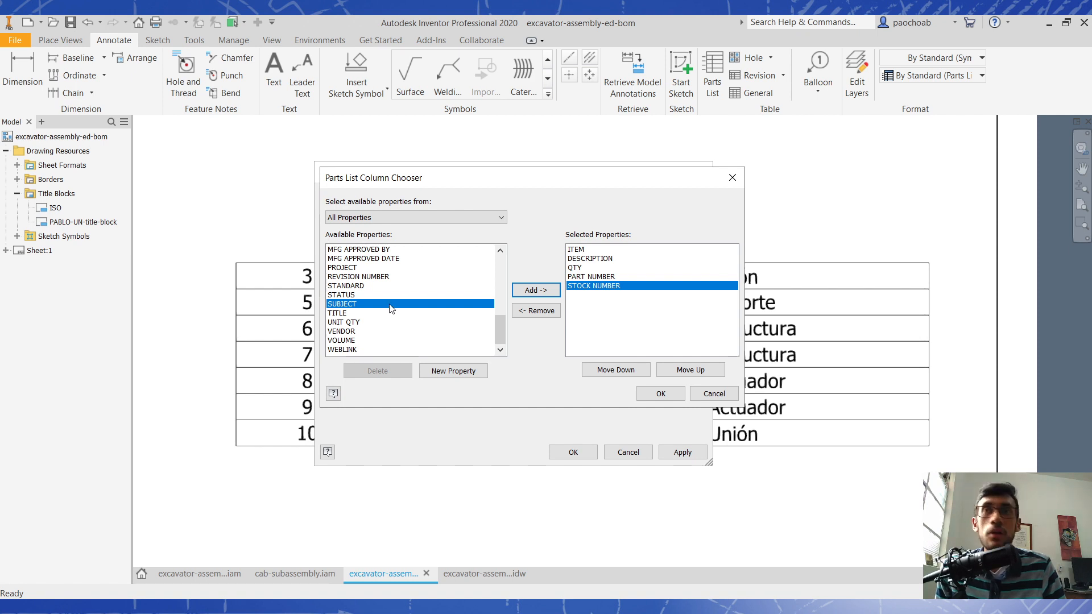
scroll(393, 313, up, 2)
click(353, 268)
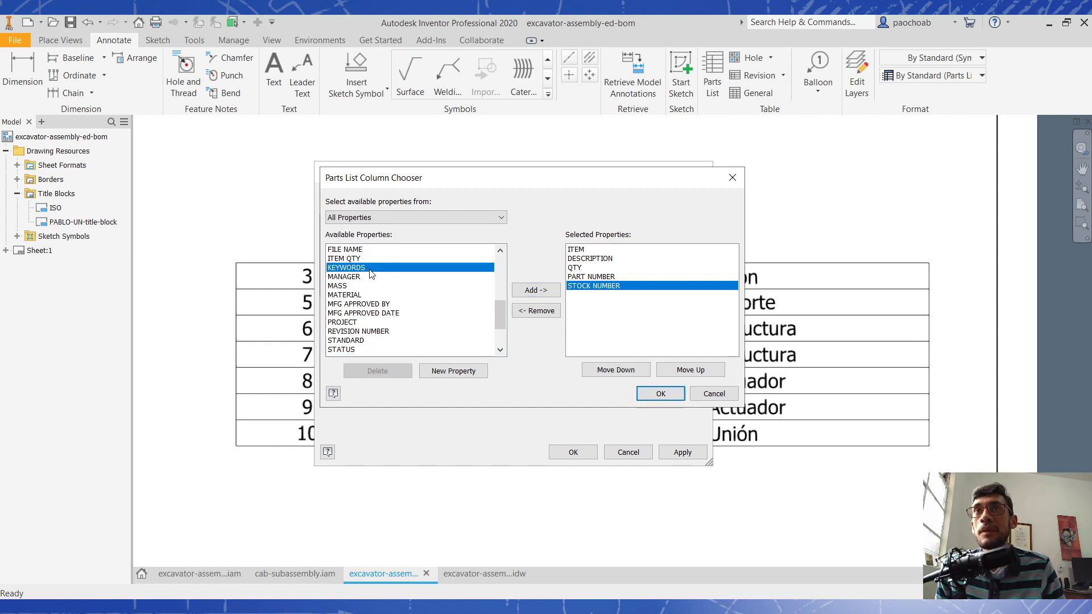
click(536, 290)
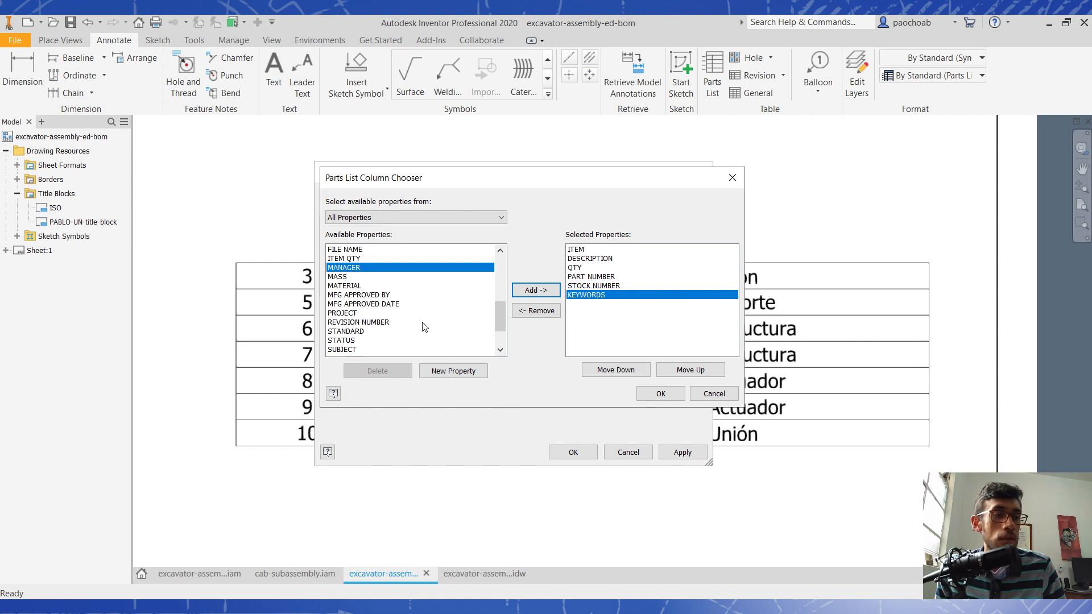
- Add the COMMENTS and MATERIAL properties to the selected parts list columns
scroll(414, 324, up, 5)
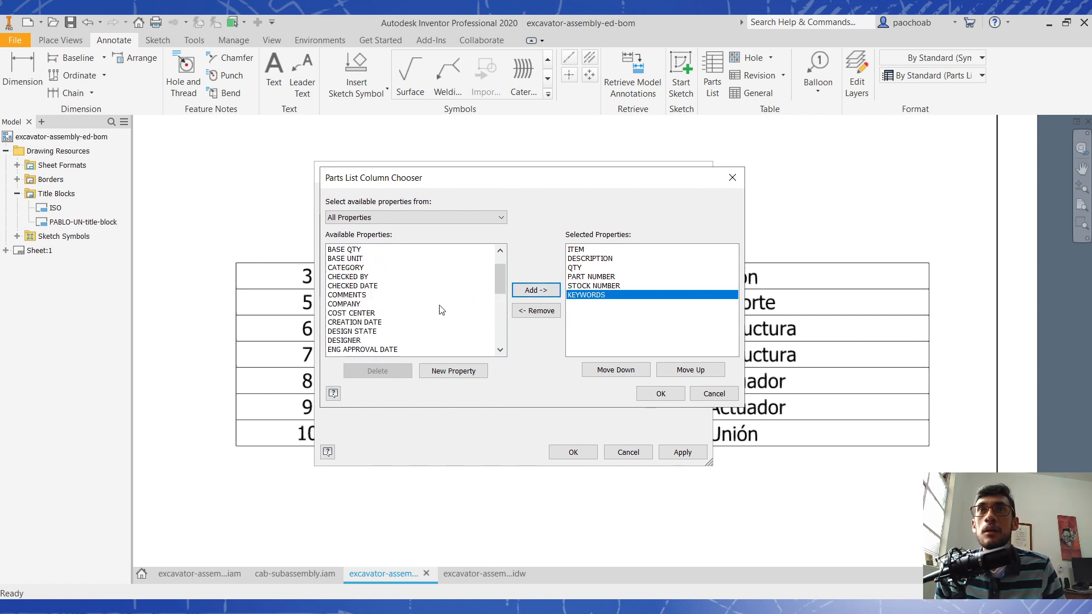
click(366, 296)
click(535, 291)
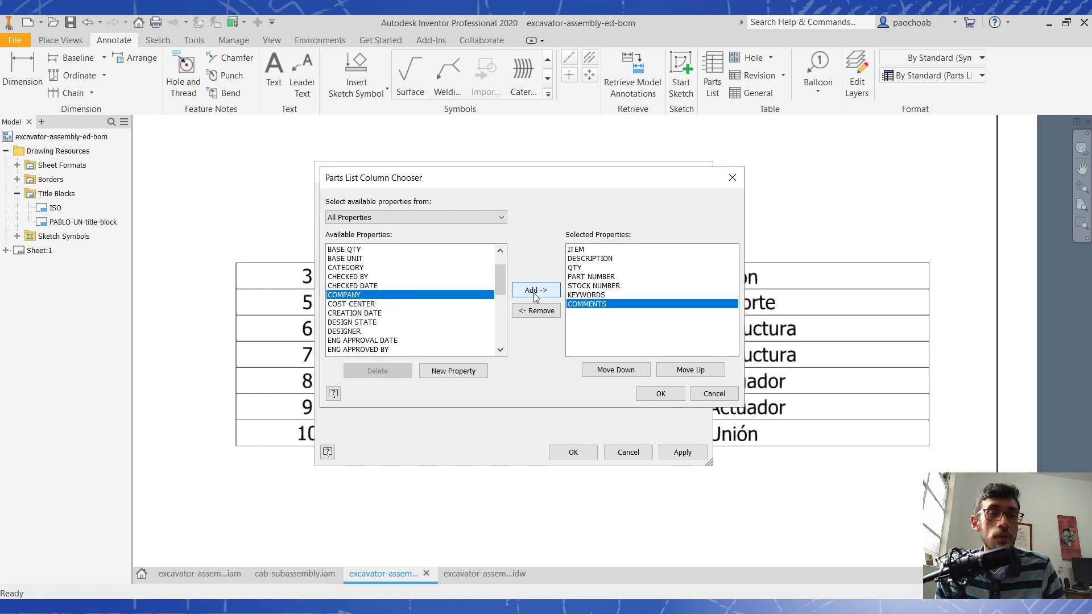
scroll(400, 330, down, 3)
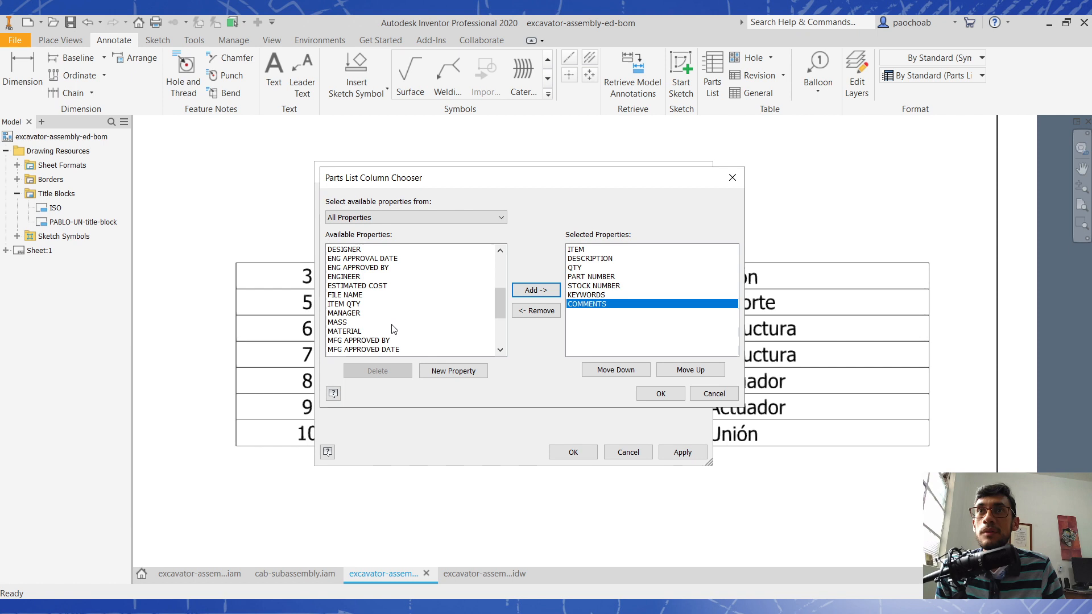
click(353, 332)
click(540, 292)
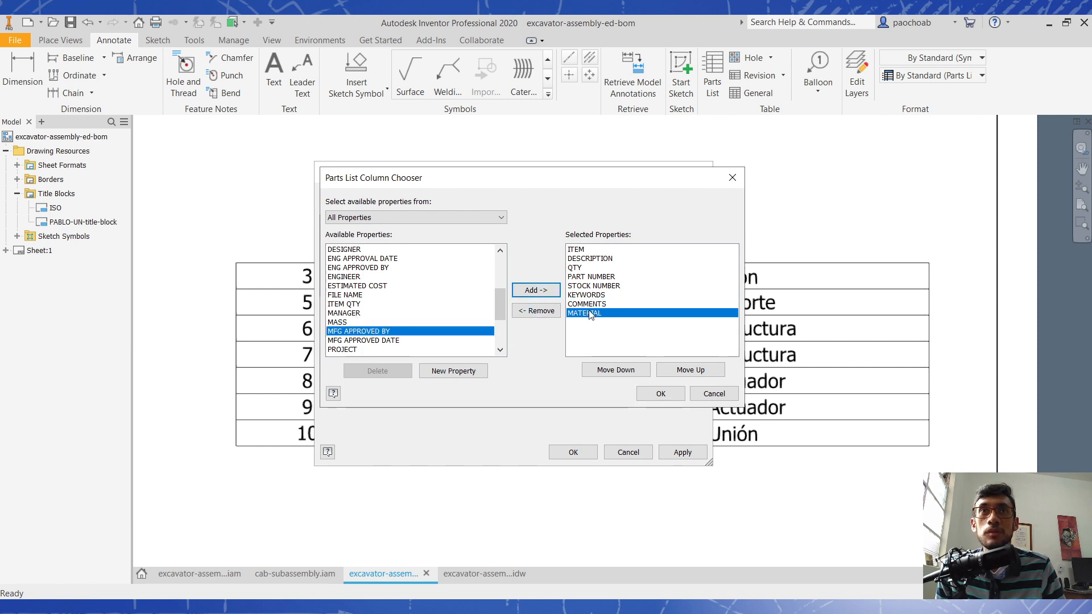
- Move MATERIAL up to directly after STOCK NUMBER in the selected properties and accept the column selection
click(679, 370)
click(679, 370)
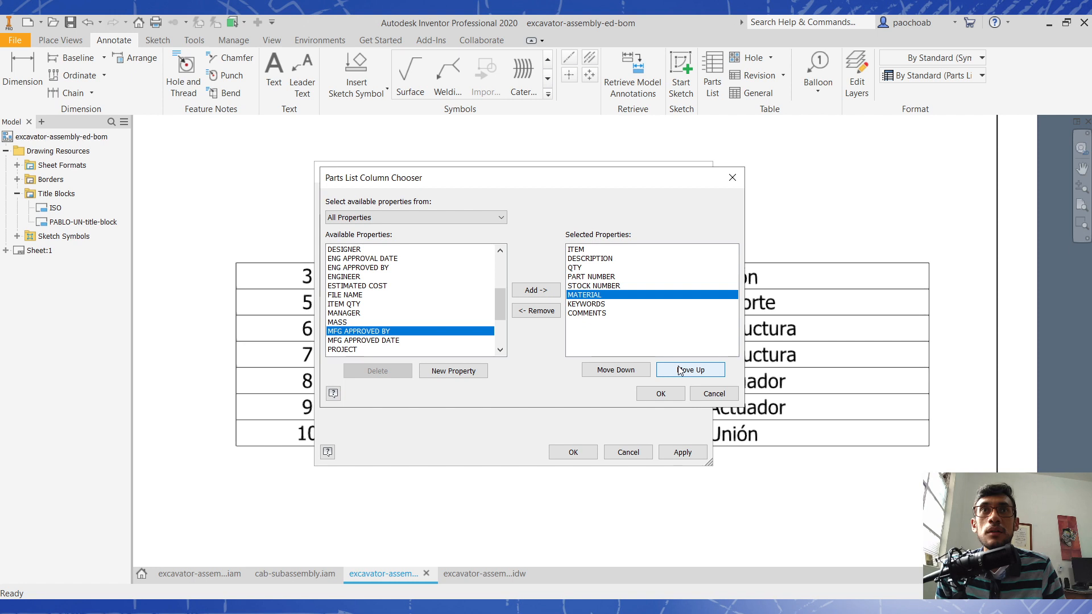
click(660, 393)
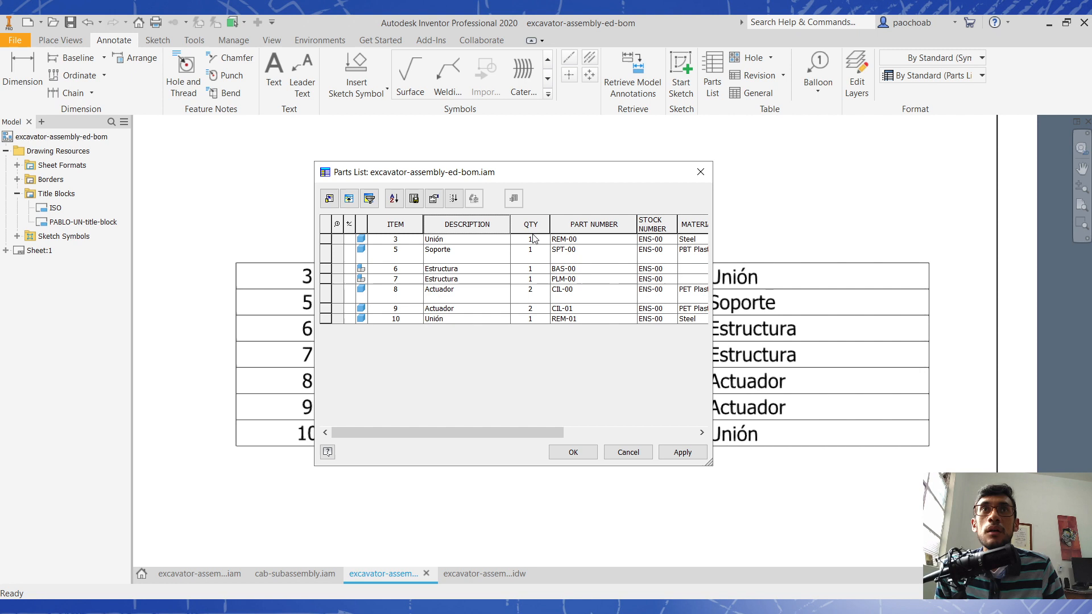
- Move the PART NUMBER column directly after ITEM, then apply the parts list changes to the drawing
drag(575, 224, 428, 236)
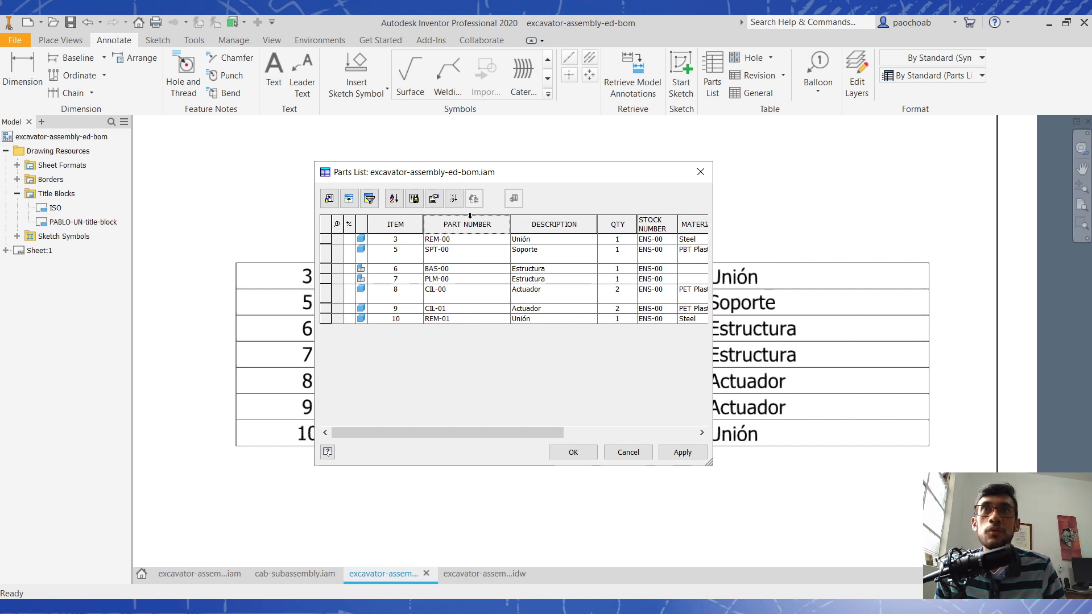
click(472, 215)
drag(506, 431, 639, 409)
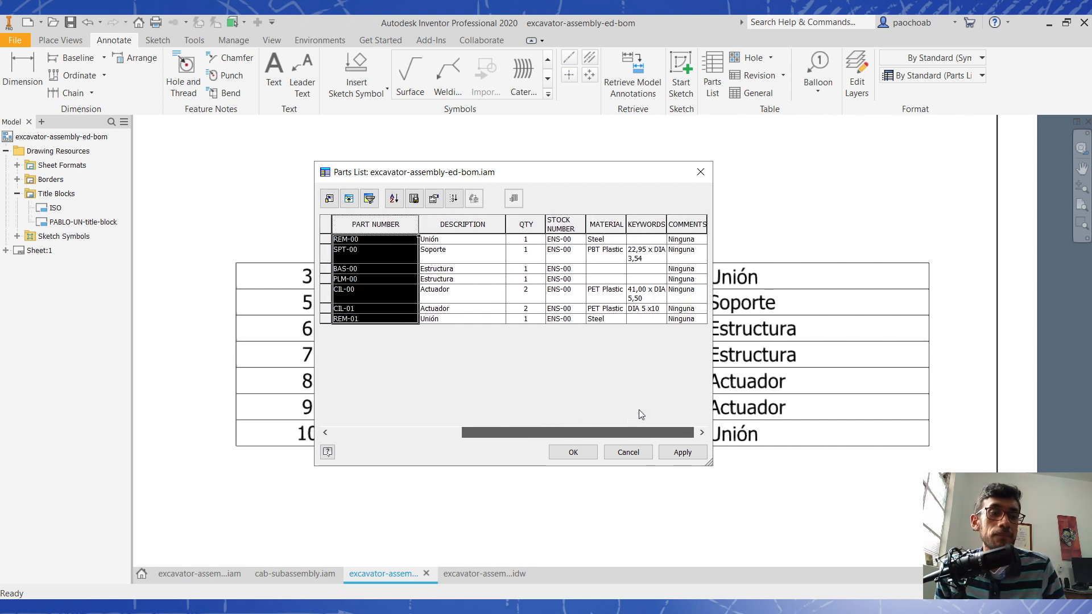
drag(640, 410, 563, 427)
click(677, 451)
click(573, 452)
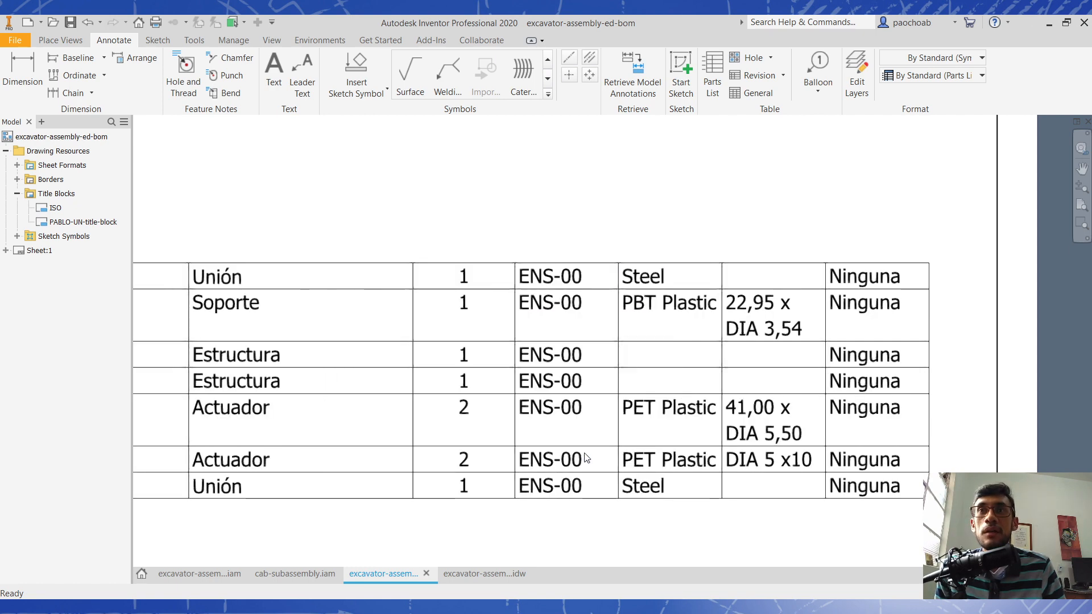
- Move the parts list down onto the title block's upper edge, aligned with the sheet border beside it
scroll(524, 432, down, 2)
scroll(530, 424, up, 5)
scroll(568, 415, down, 4)
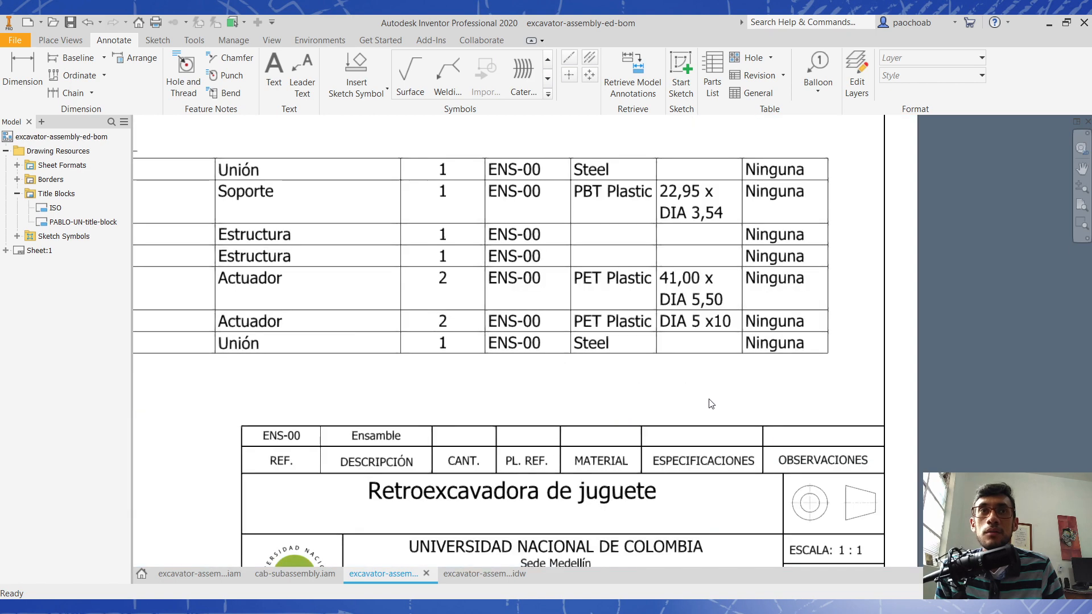
scroll(711, 403, up, 1)
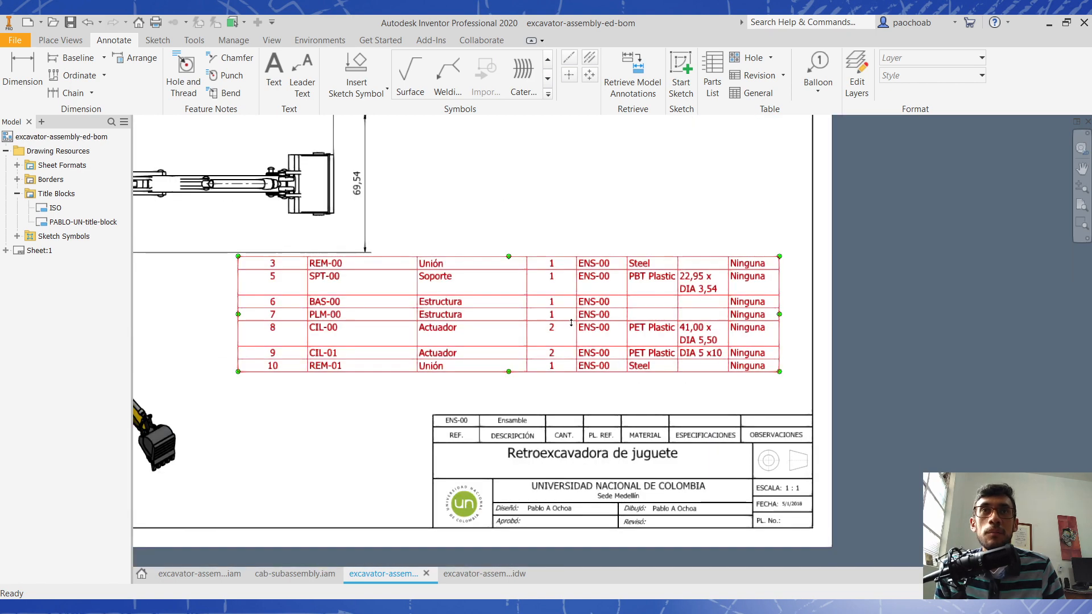
drag(592, 336, 623, 373)
scroll(762, 415, up, 2)
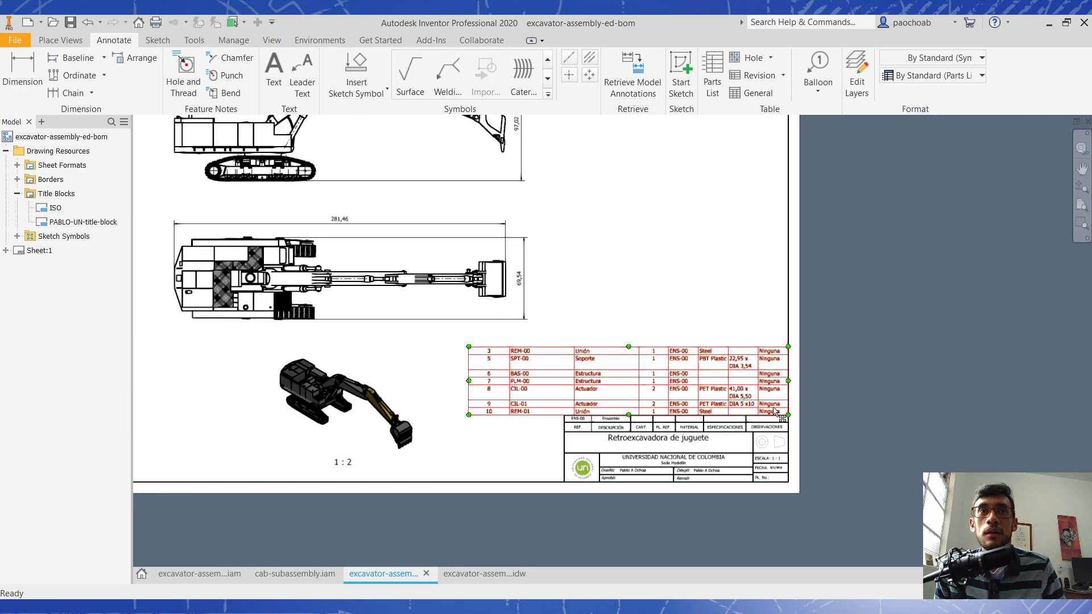
- Resize the comments, keywords and material columns to line up with the title block's OBSERVACIONES, ESPECIFICACIONES and MATERIAL columns
scroll(773, 407, down, 5)
drag(721, 367, 676, 373)
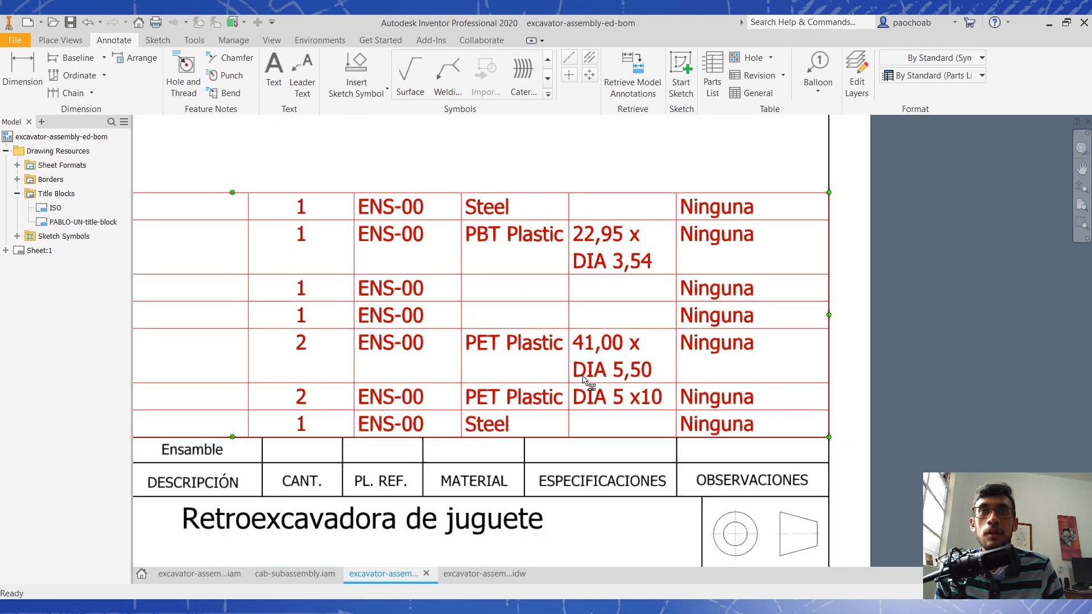
drag(566, 373, 524, 376)
drag(418, 367, 423, 368)
scroll(538, 389, up, 3)
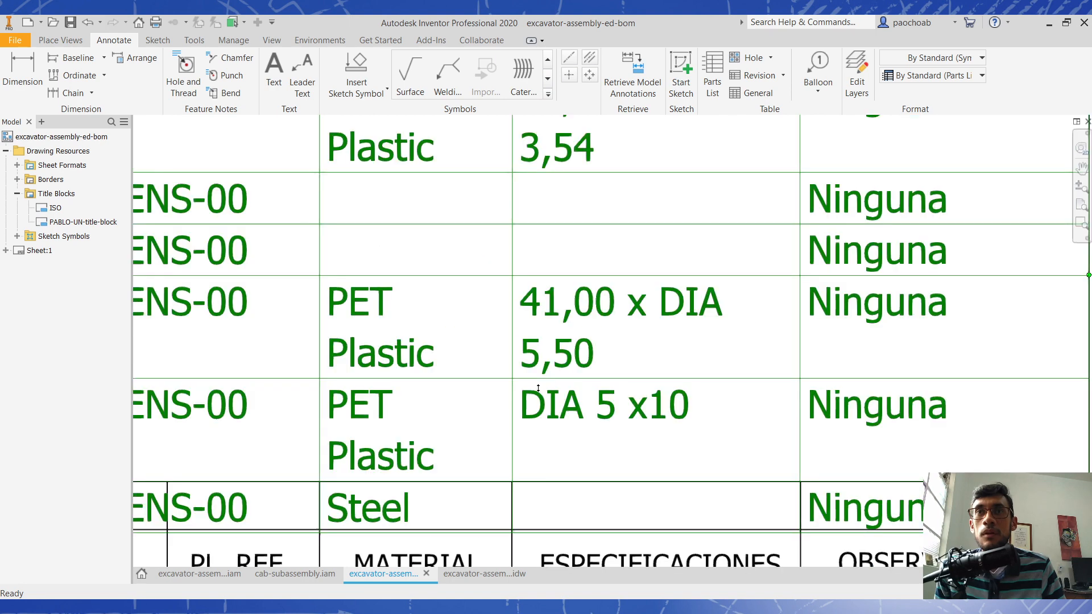
- Resize the stock number and quantity columns to line up with the title block's PL. REF. and CANT. columns
scroll(539, 389, down, 5)
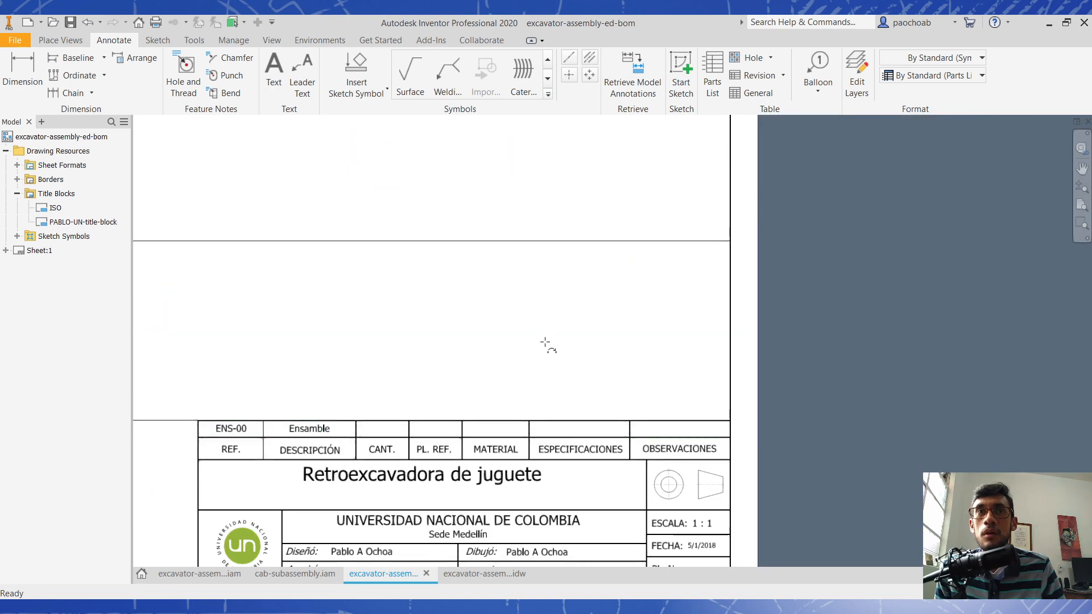
middle_drag(547, 383, 675, 340)
drag(521, 358, 486, 355)
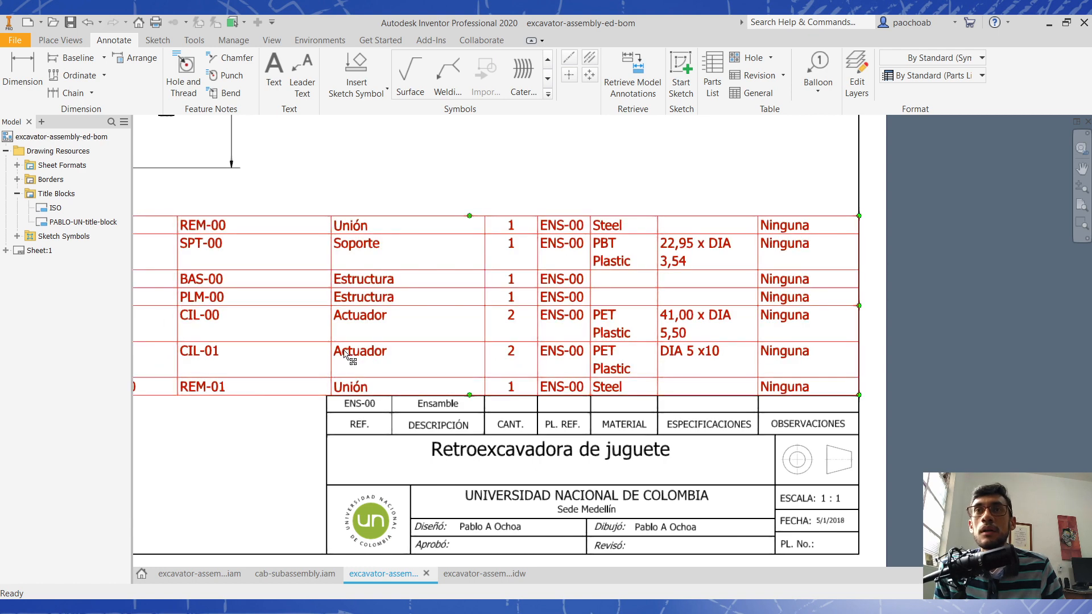
- Resize the description and part number columns to line up with the title block's DESCRIPCIÓN and REF. columns
drag(333, 360, 391, 364)
drag(245, 368, 324, 360)
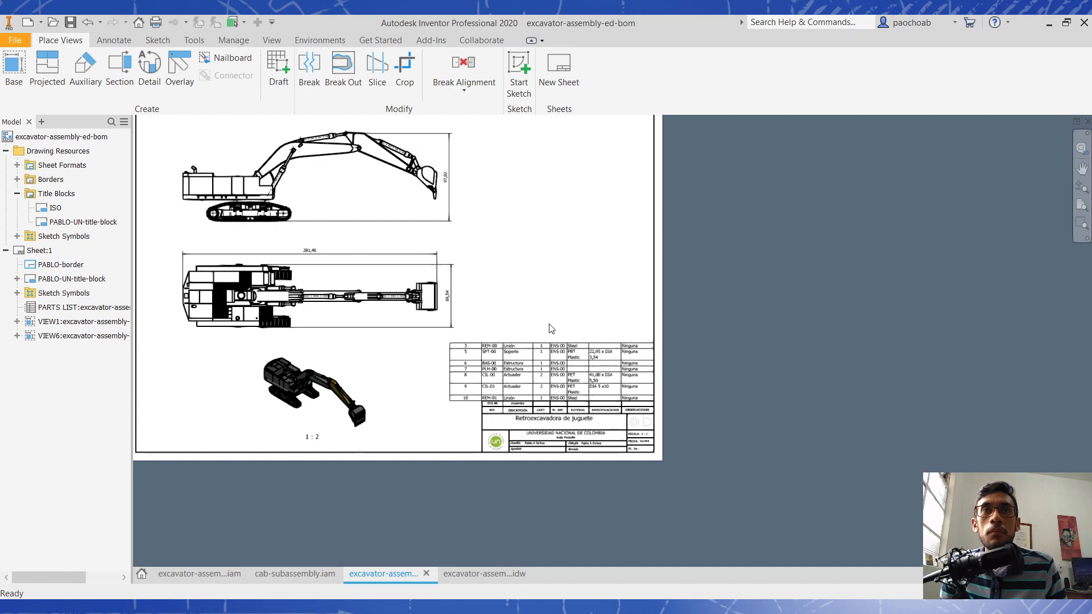
scroll(550, 329, down, 6)
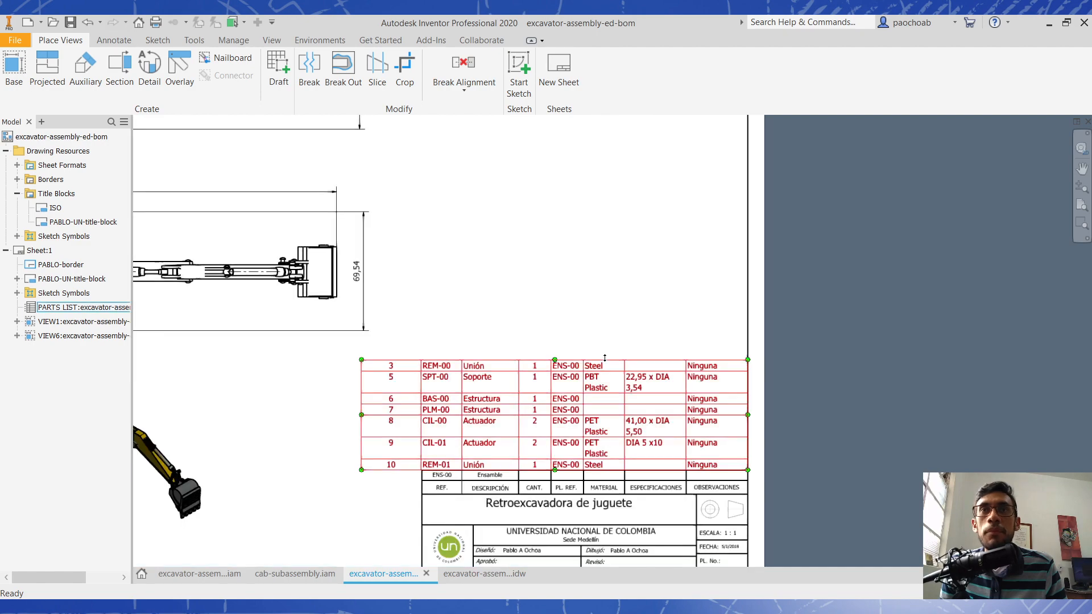
middle_drag(604, 341, 649, 310)
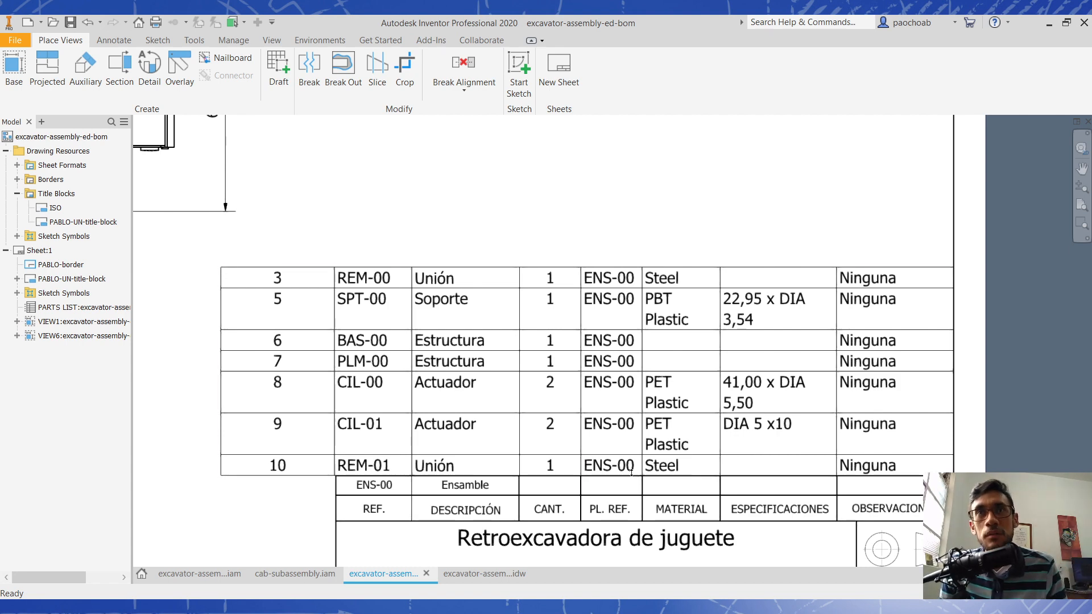
- Place a base view of the exploded presentation vista-explosionada-1 from excavator-assembly-ed-bom.ipn in the empty space above the parts list
scroll(633, 471, up, 3)
middle_drag(586, 369, 622, 428)
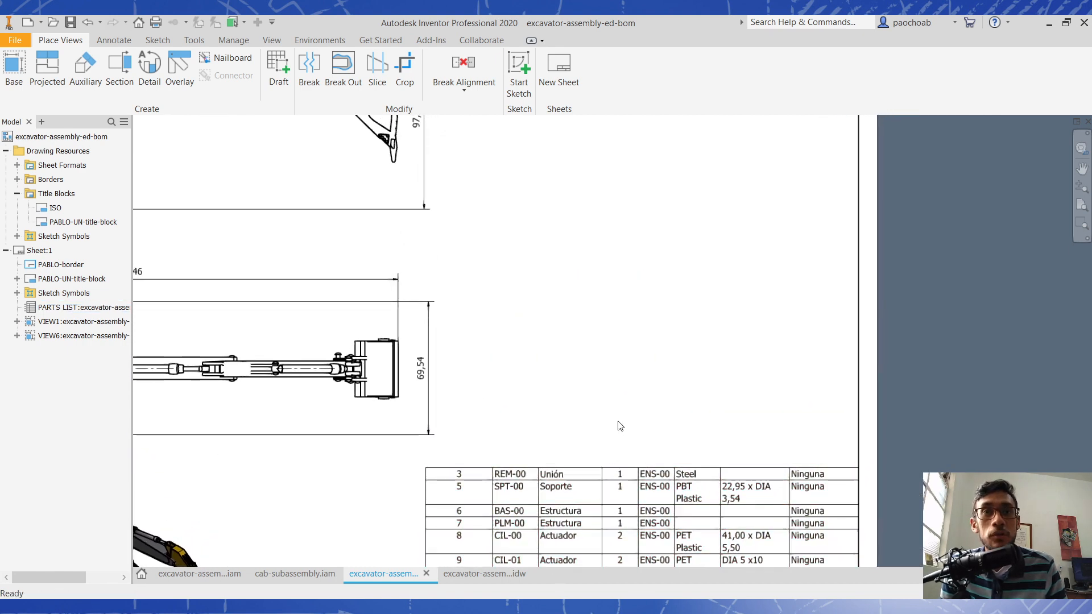
click(14, 68)
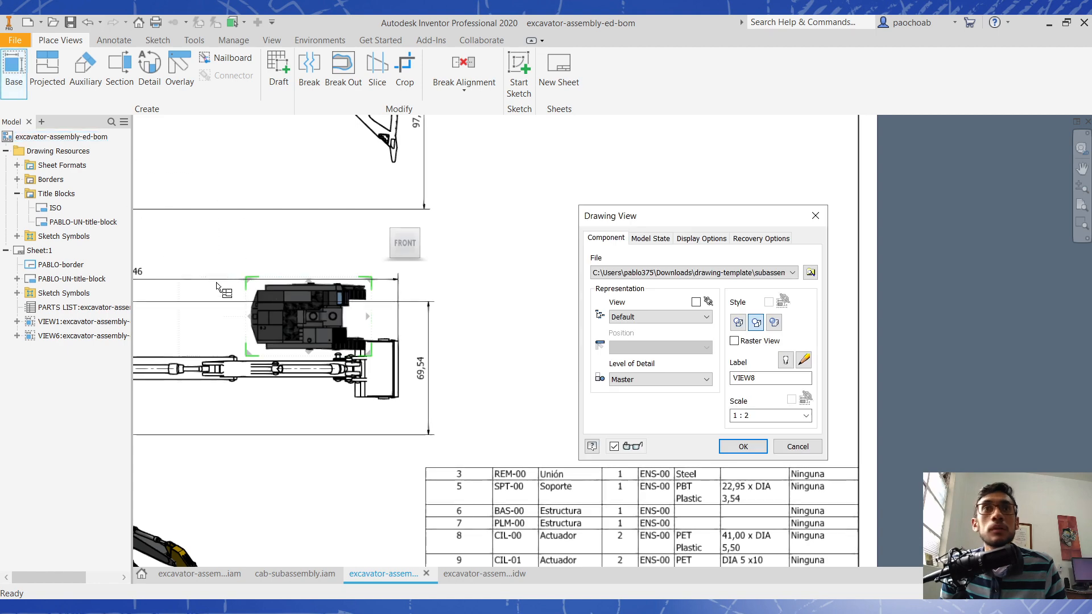
click(712, 273)
click(713, 277)
click(810, 272)
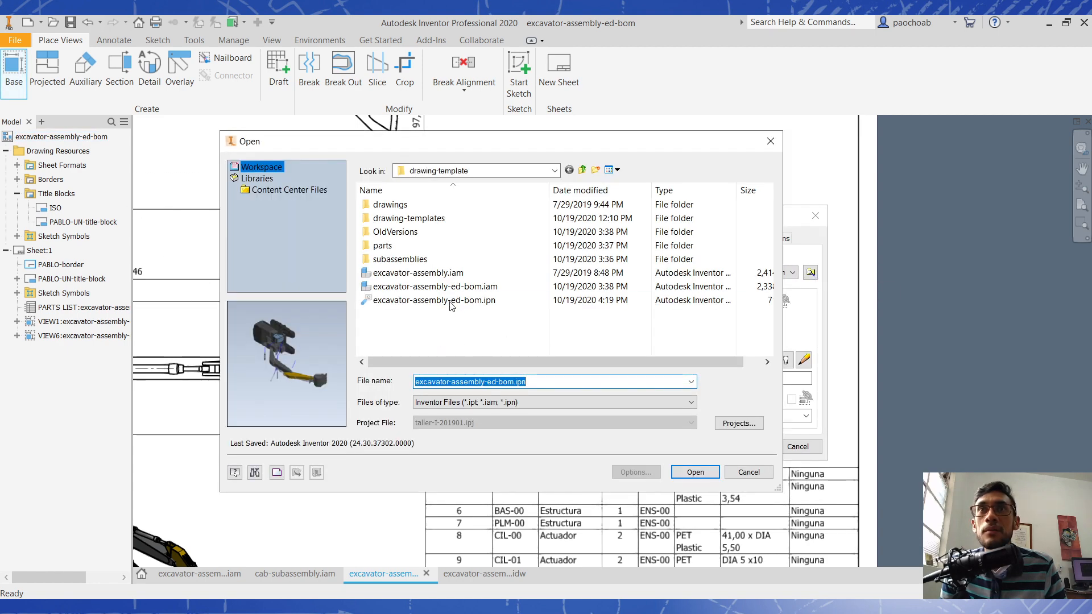
click(449, 301)
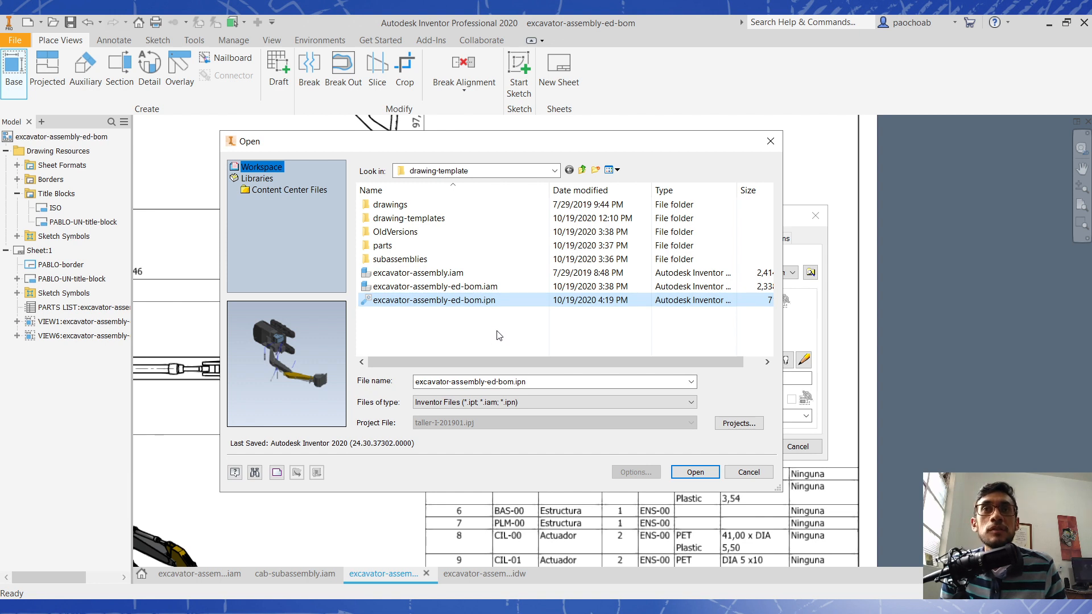
click(681, 474)
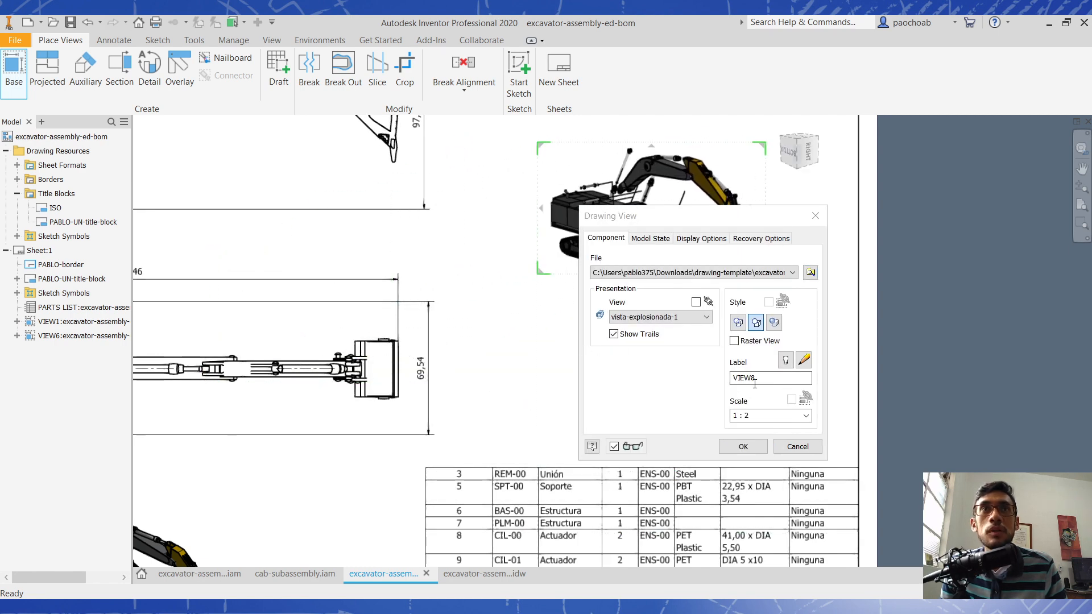
click(743, 447)
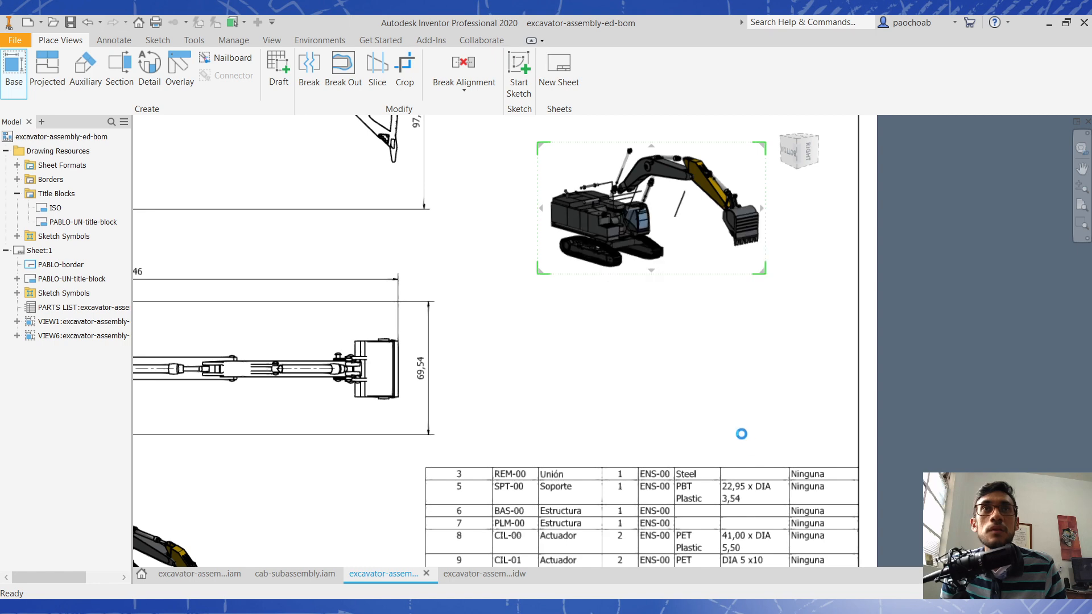
- Enlarge the exploded excavator view to a 1 : 1 scale
scroll(688, 362, down, 3)
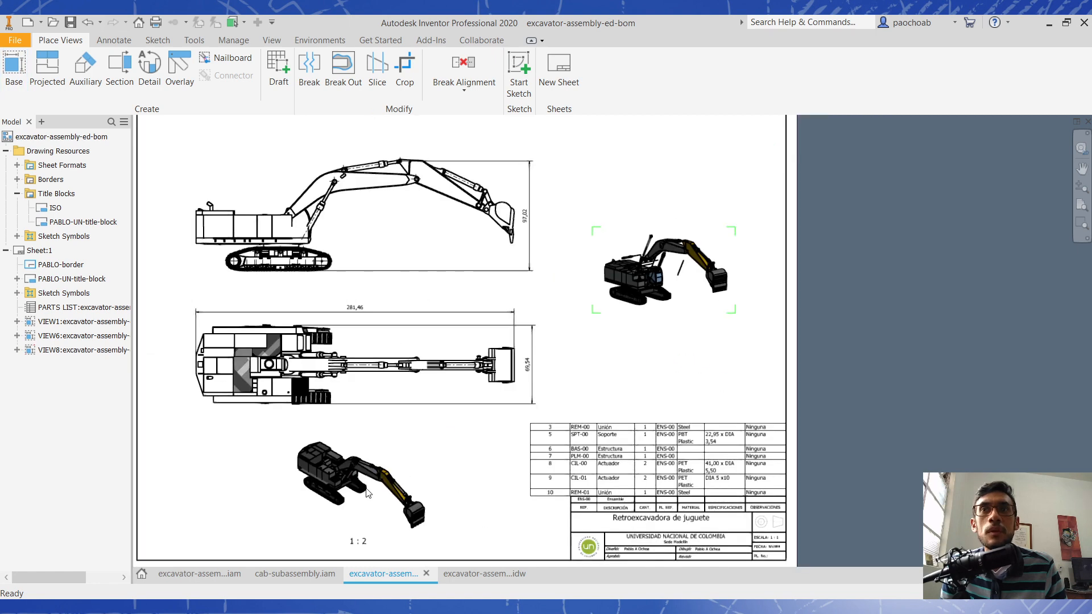
scroll(353, 501, up, 3)
middle_drag(616, 305, 410, 441)
scroll(708, 205, down, 3)
scroll(707, 205, up, 5)
middle_drag(700, 245, 695, 338)
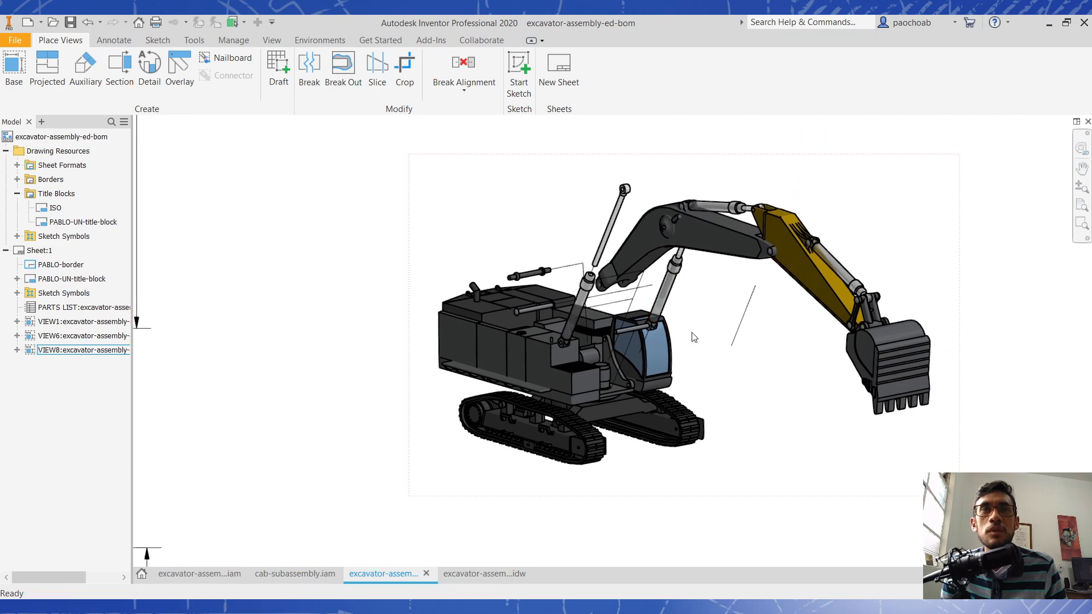
scroll(718, 381, down, 4)
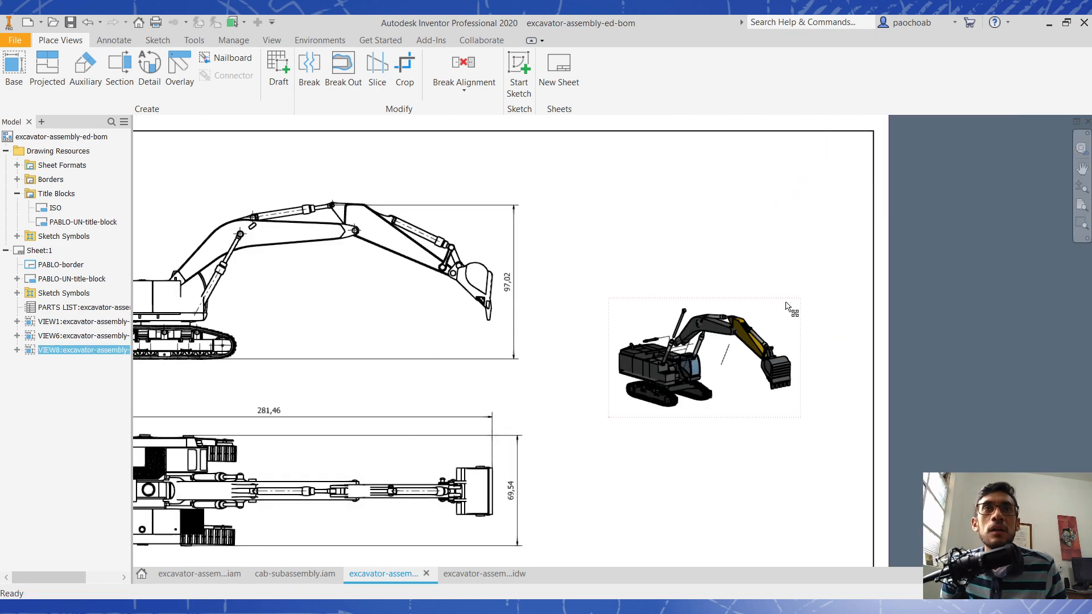
double_click(793, 305)
drag(775, 211, 483, 223)
drag(796, 301, 862, 258)
click(448, 460)
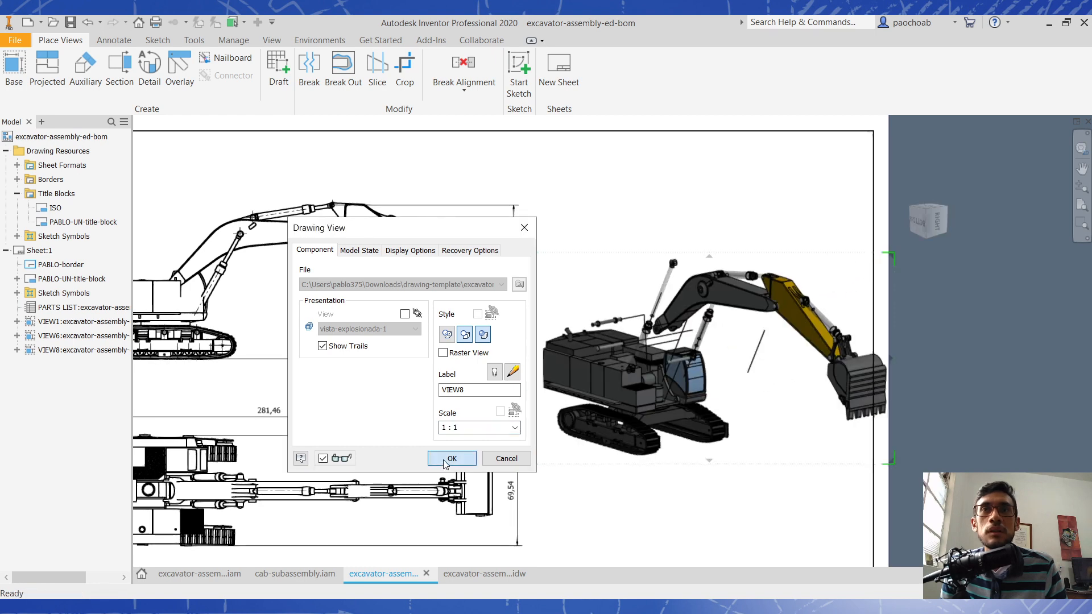
- Shift the exploded view inward and slightly down so it fits inside the sheet border
scroll(651, 431, up, 2)
scroll(651, 431, down, 5)
middle_drag(444, 390, 563, 308)
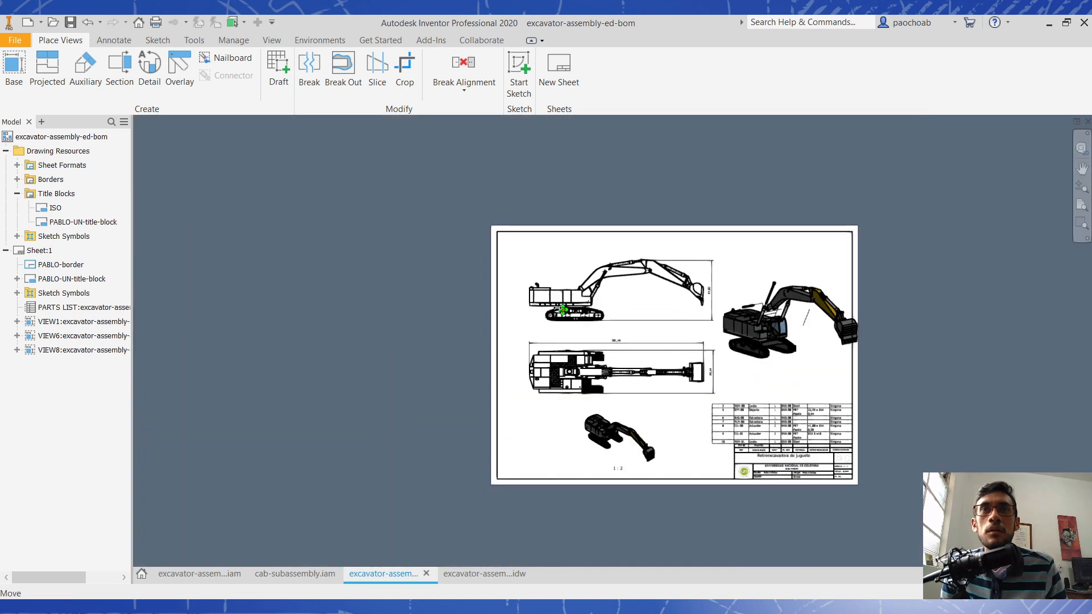
scroll(563, 307, up, 3)
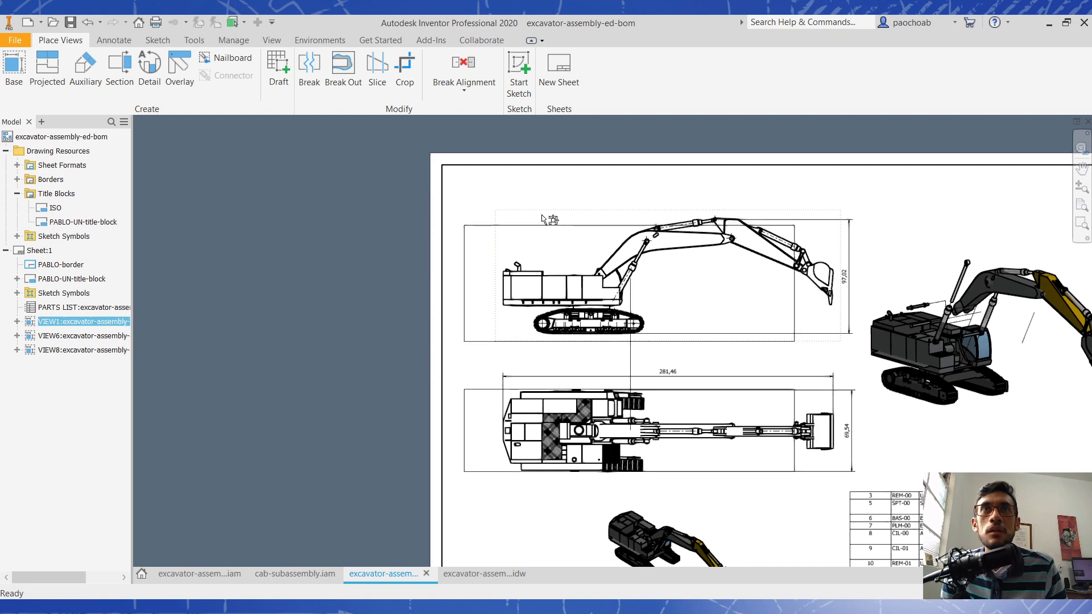
middle_drag(841, 395, 582, 351)
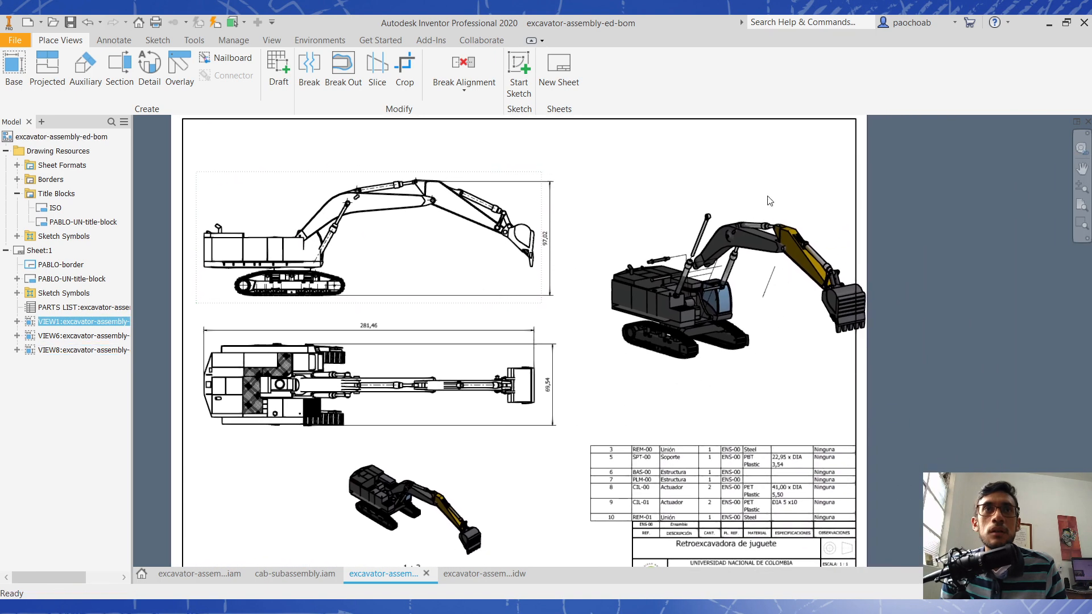
drag(725, 233, 693, 258)
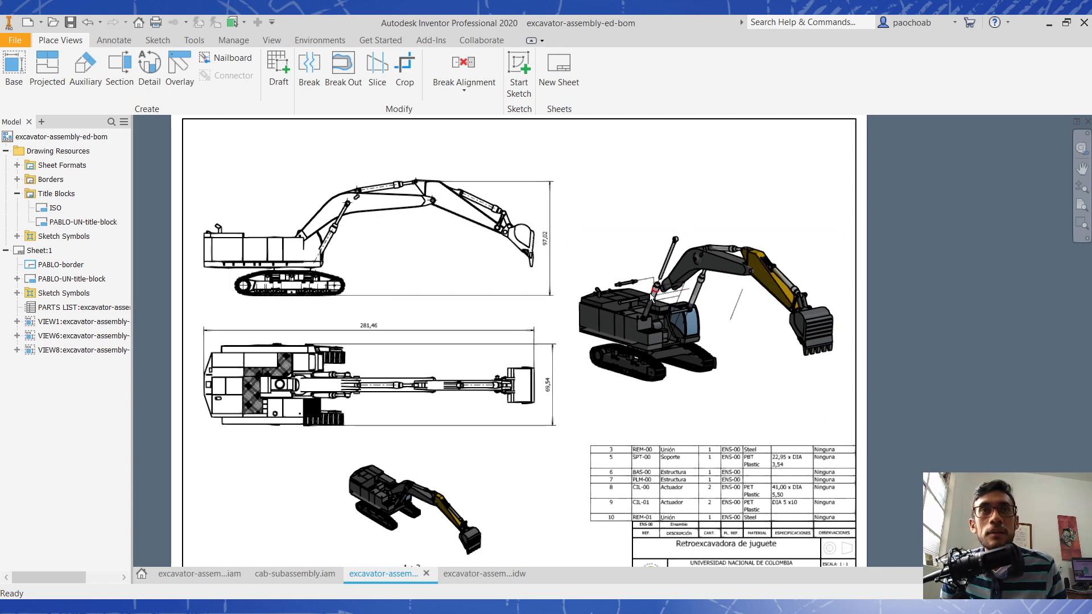
- Start Auto Balloon on the exploded view and select all of its components for ballooning
scroll(649, 297, up, 3)
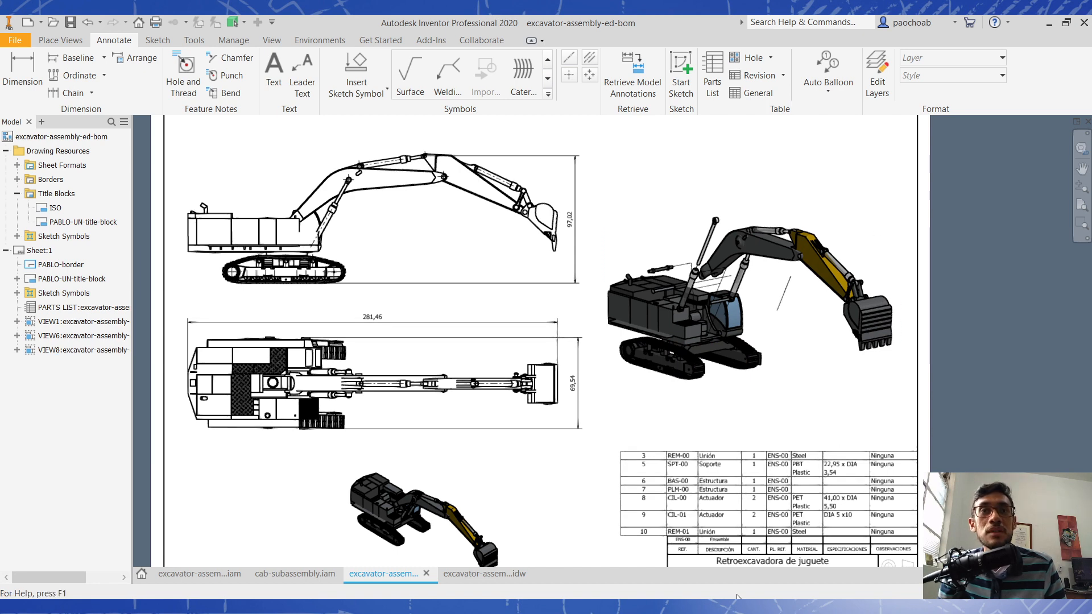
middle_drag(786, 523, 758, 468)
click(758, 468)
middle_drag(728, 313, 731, 405)
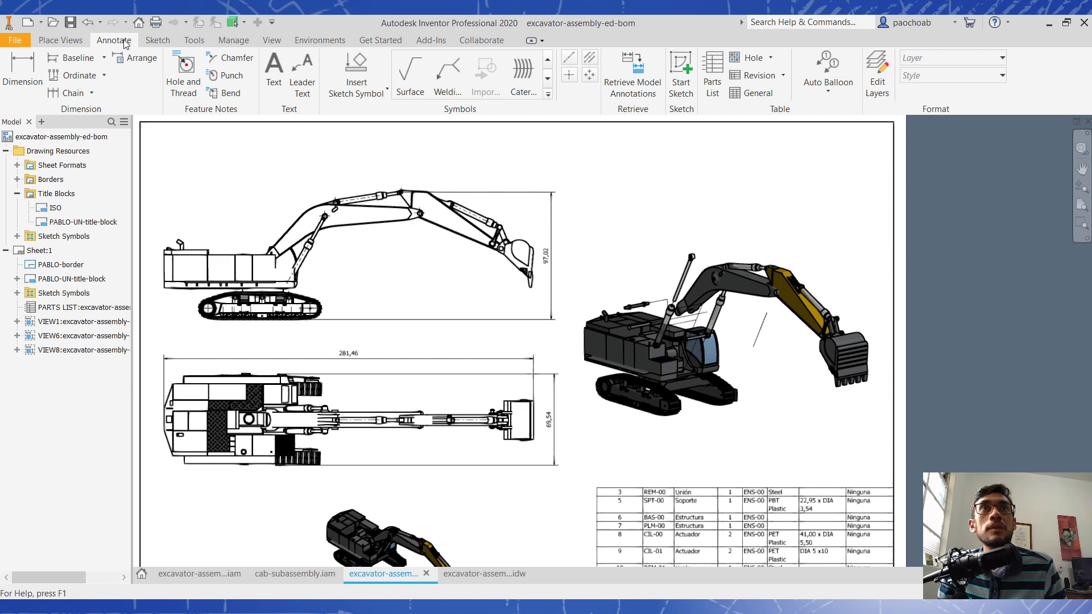
click(828, 88)
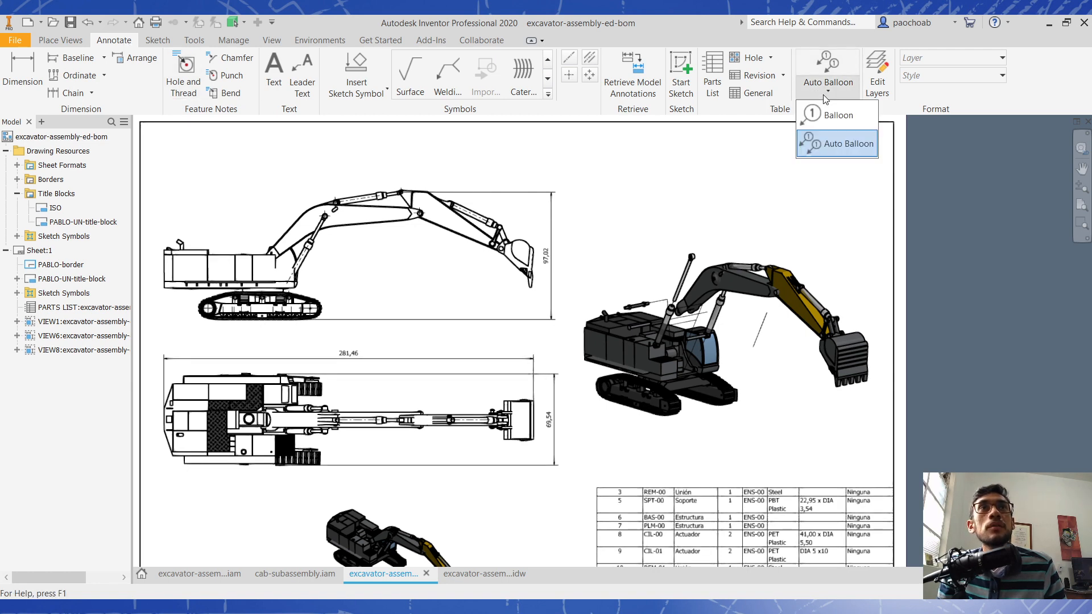
click(841, 148)
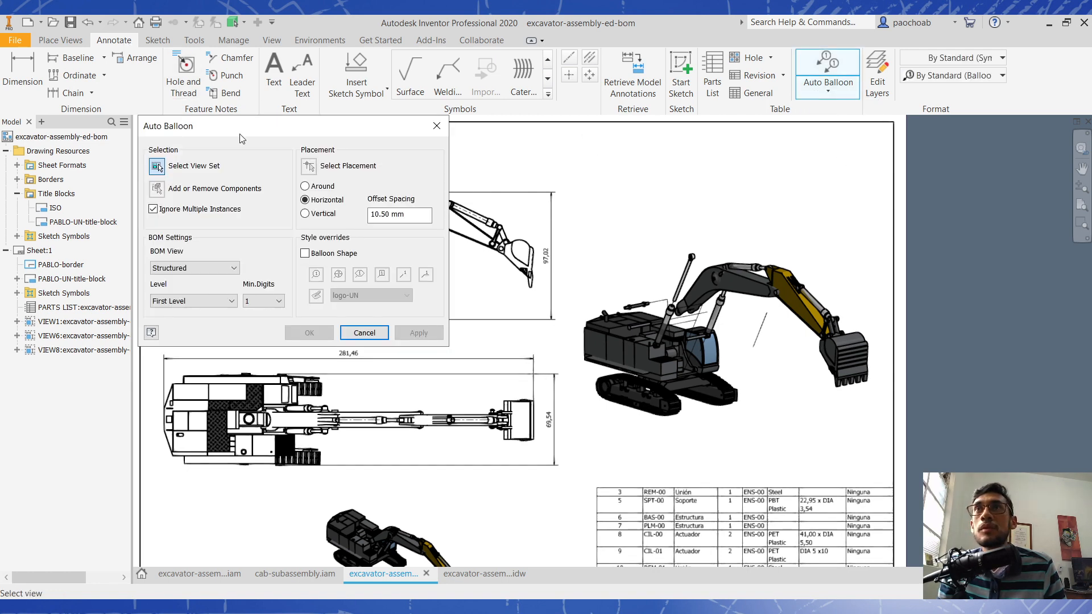
click(626, 278)
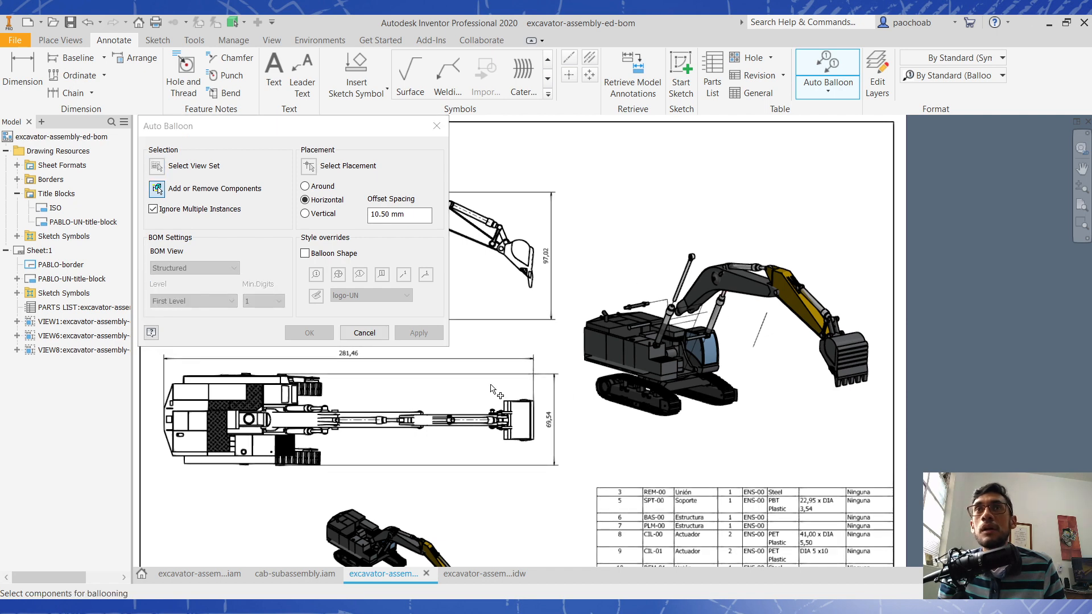
drag(576, 222, 889, 446)
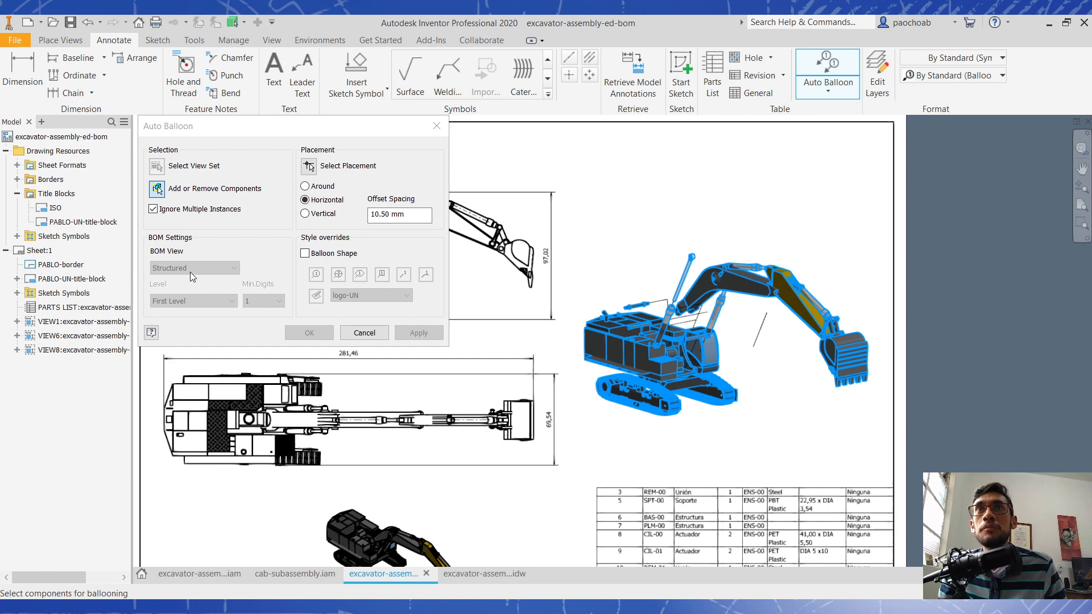
- Place the automatic balloons around the exploded view with 10.50 mm offset spacing, apply them and close the command
click(329, 190)
click(326, 201)
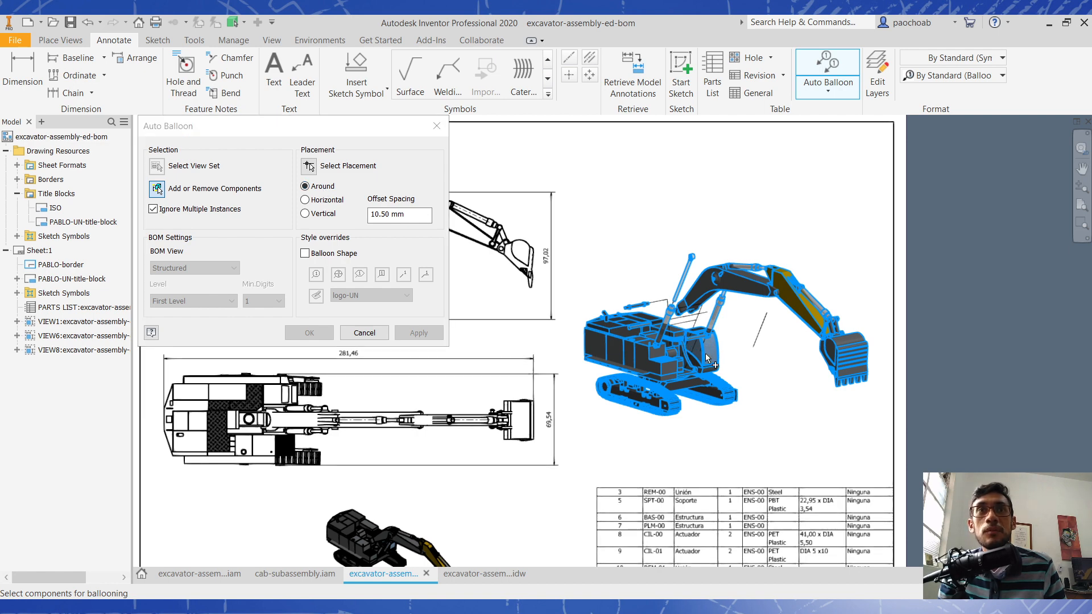
click(309, 165)
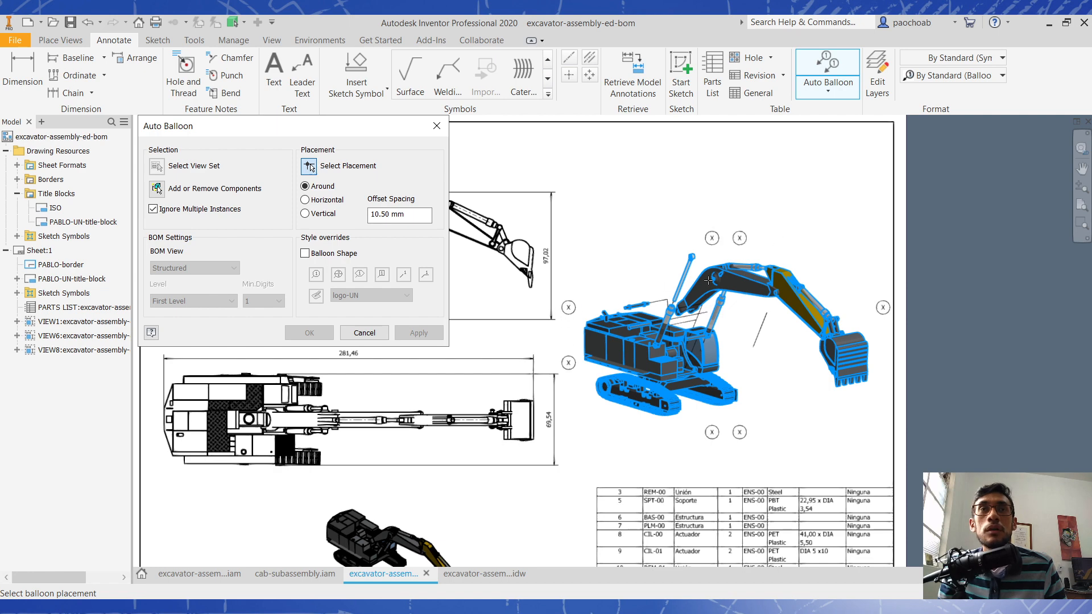
click(642, 272)
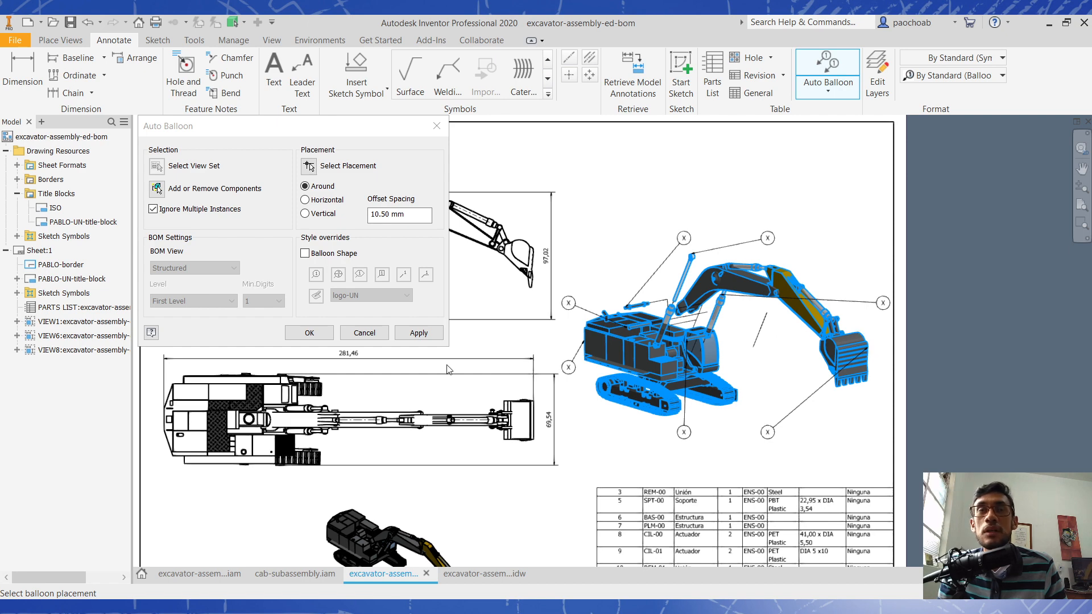
click(419, 333)
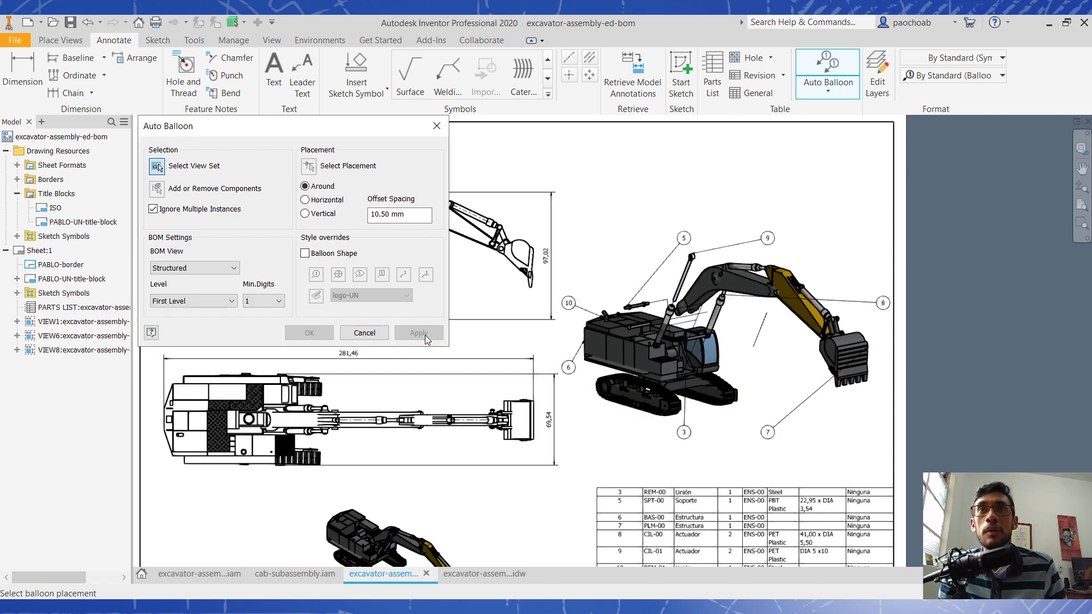
click(364, 333)
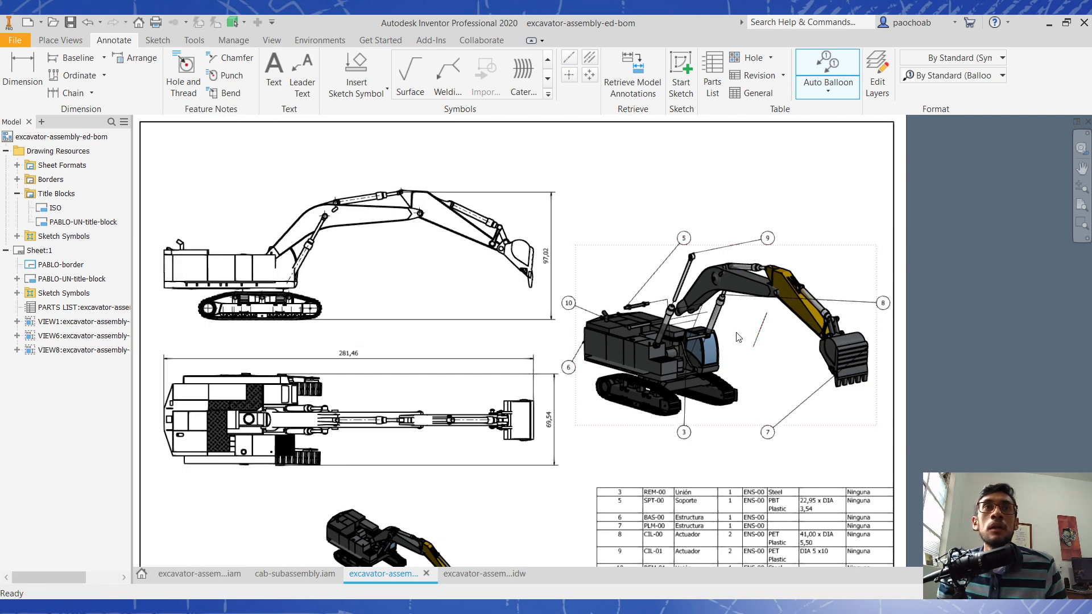
- Move balloon 10 below the excavator body near the tracks, and raise balloon 6 beside the body's rear
scroll(675, 363, down, 3)
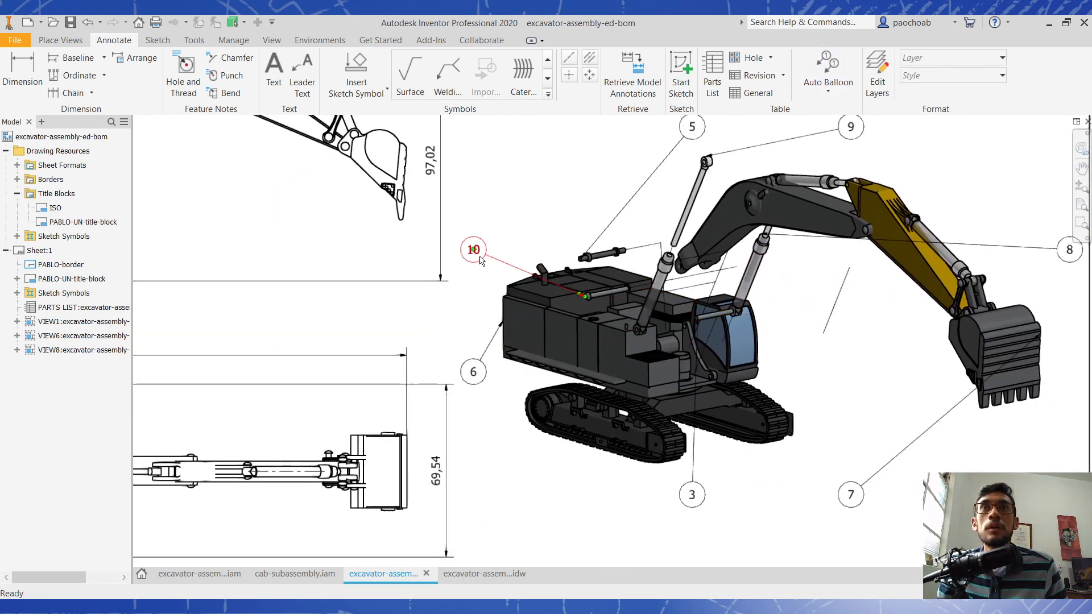
drag(474, 251, 509, 413)
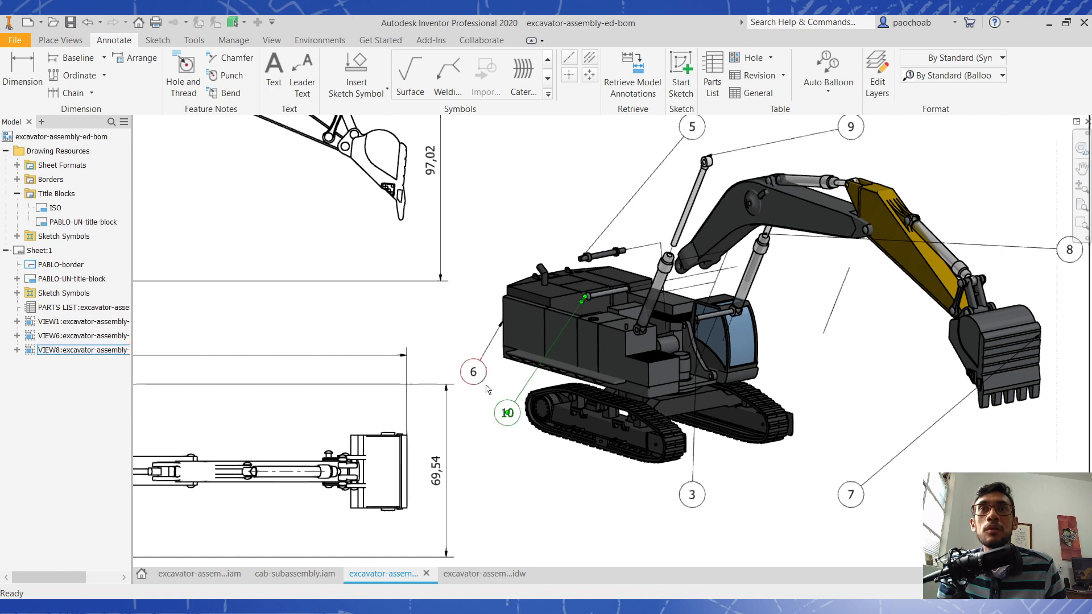
drag(475, 374, 469, 311)
- Move balloon 5 close to the exploded pin and balloon 9 just above the exploded cylinder rod
middle_drag(478, 318, 438, 439)
drag(657, 250, 535, 323)
drag(812, 249, 649, 242)
click(966, 302)
- Attach balloon 8's leader to the boom cylinder barrel near the body and position the balloon between balloons 5 and 9
middle_drag(953, 294, 893, 218)
drag(974, 294, 653, 175)
drag(664, 279, 565, 306)
drag(651, 172, 535, 223)
click(819, 187)
- Move balloon 7 above the bucket on its outer side and reattach its leader to the cylinder on the yellow arm
middle_drag(930, 245, 892, 167)
drag(718, 467, 933, 217)
middle_drag(907, 302, 910, 366)
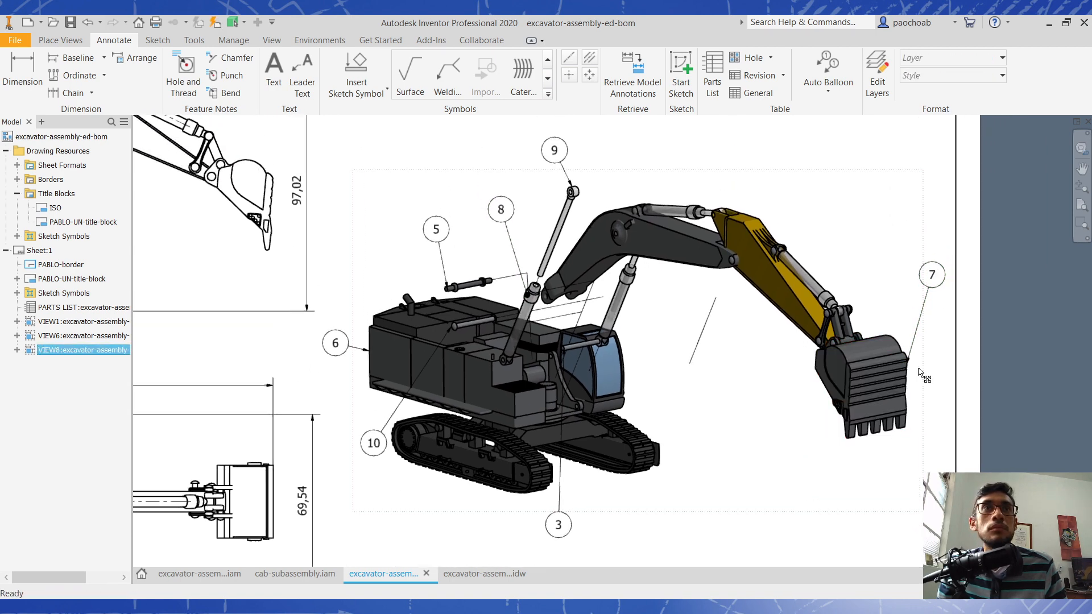
click(909, 361)
drag(910, 363, 816, 277)
drag(939, 278, 903, 223)
- Move balloon 3 into the space between the cab and the bucket and shift its leader tip onto the cab
middle_drag(681, 366, 762, 300)
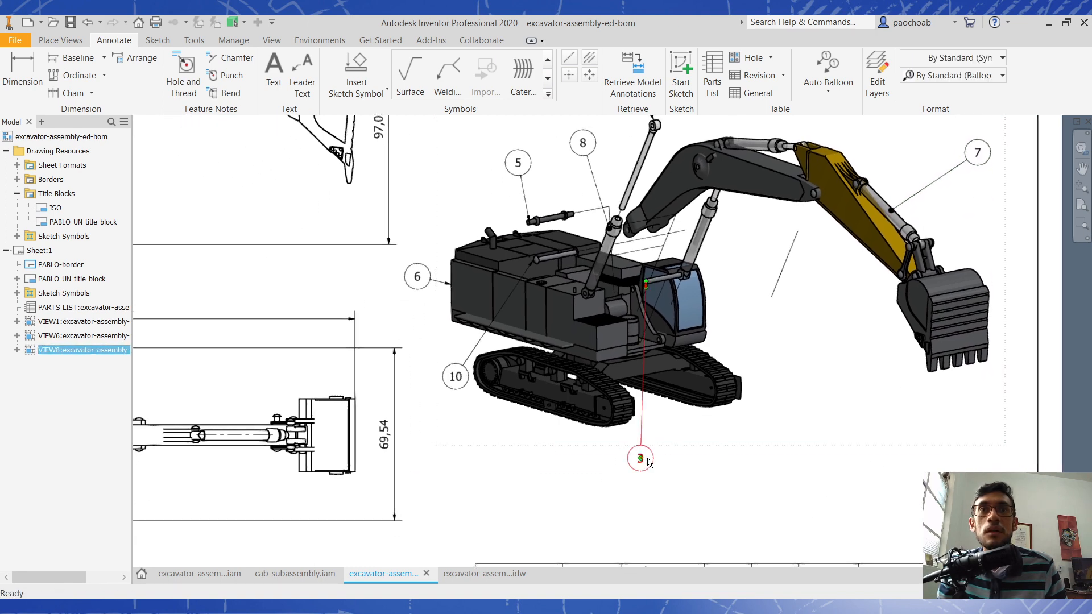
drag(639, 458, 790, 344)
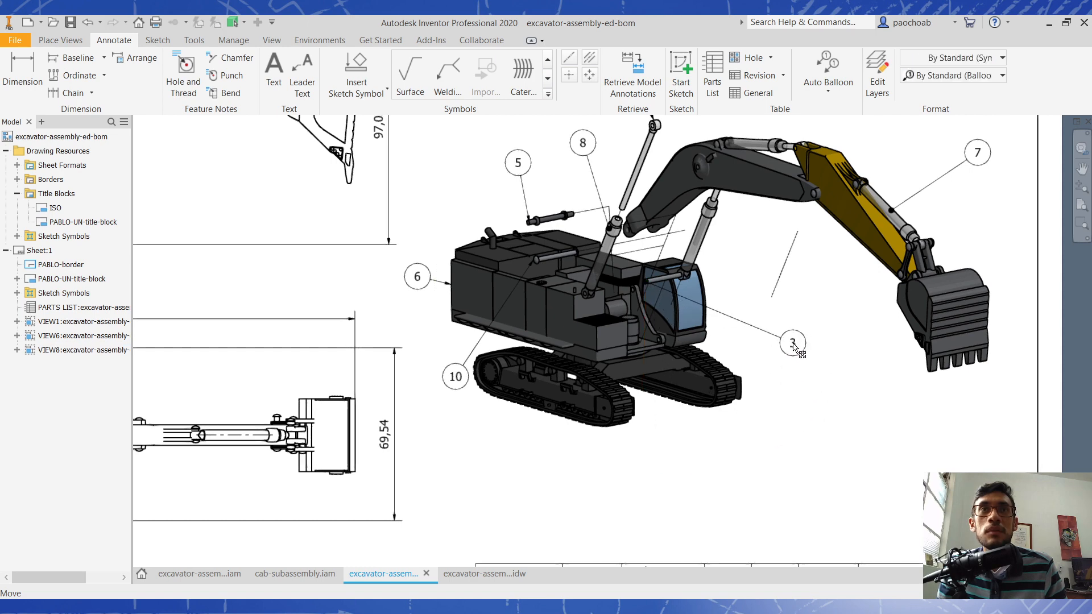
drag(650, 281, 675, 279)
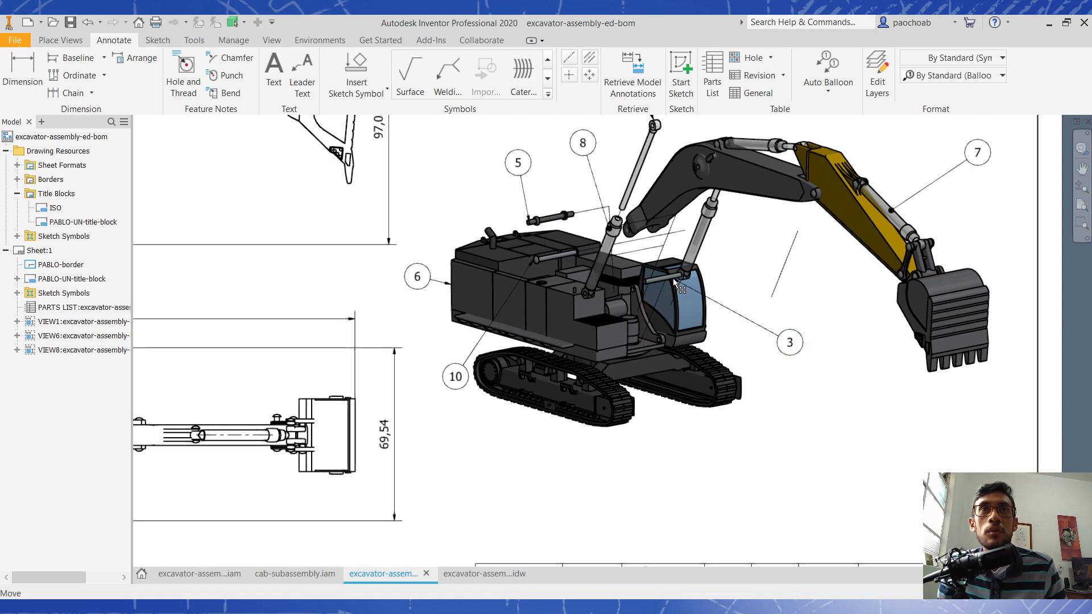
click(820, 407)
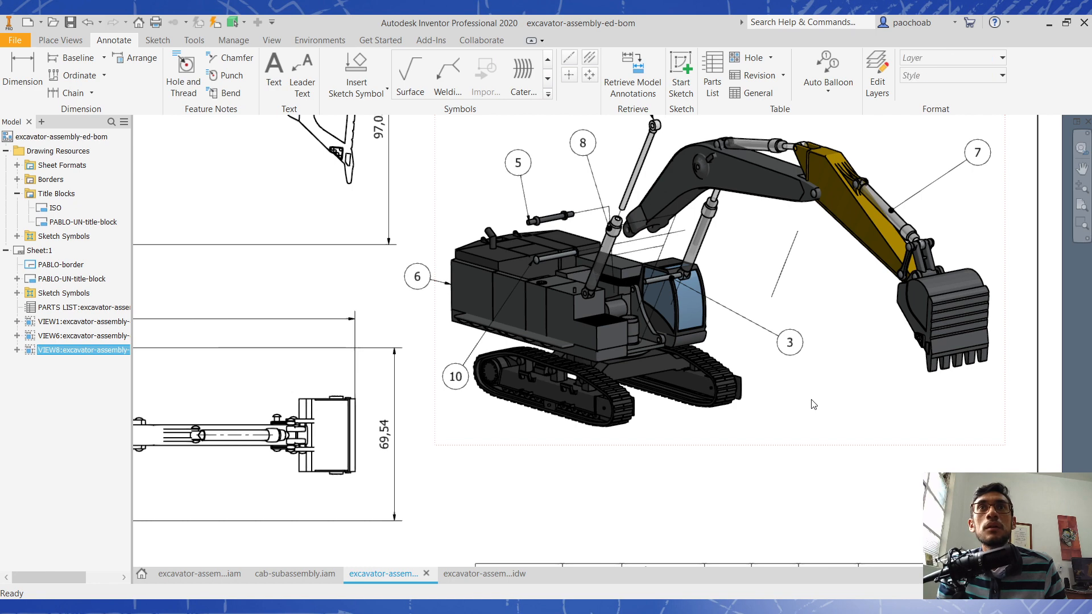
- Compare the balloons of the exploded view with the rows of the parts list above the title block
scroll(780, 406, down, 3)
scroll(779, 407, up, 5)
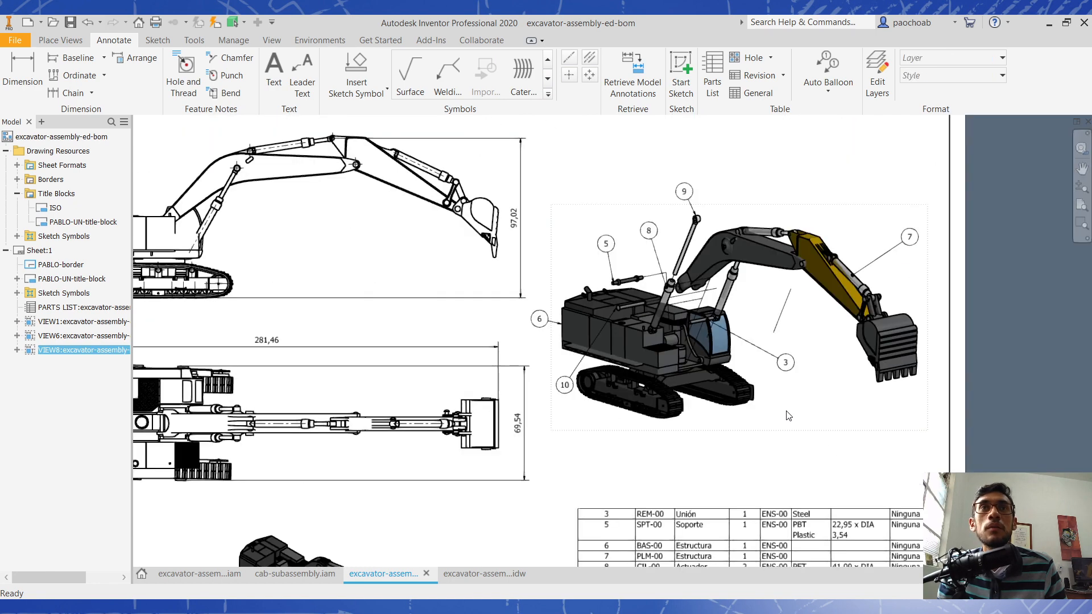
mouse_move(849, 444)
middle_down()
mouse_move(858, 436)
mouse_move(851, 367)
middle_up()
click(601, 441)
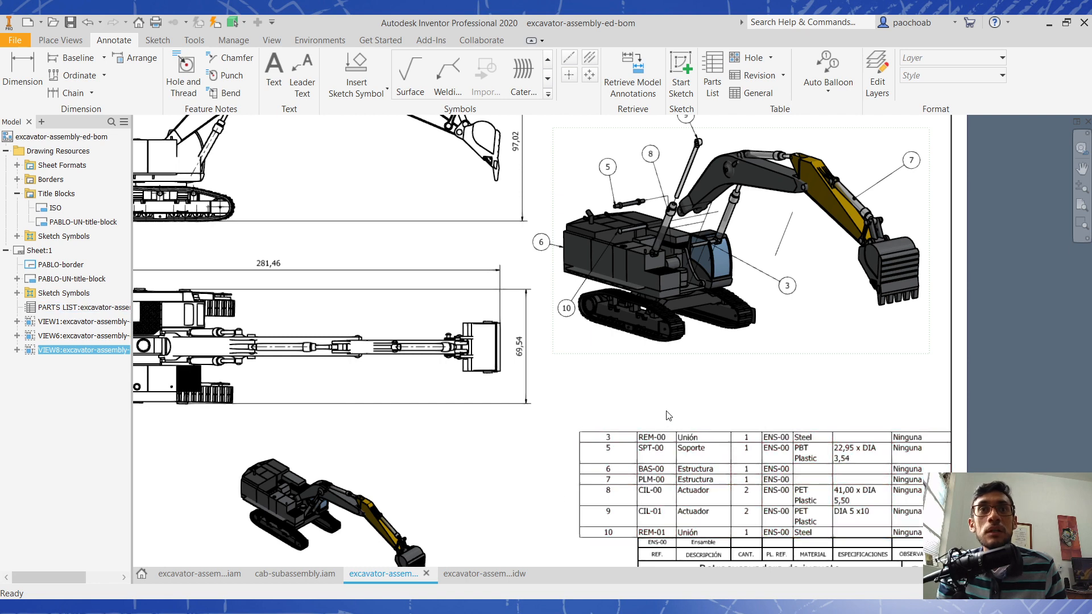
middle_drag(669, 441, 676, 390)
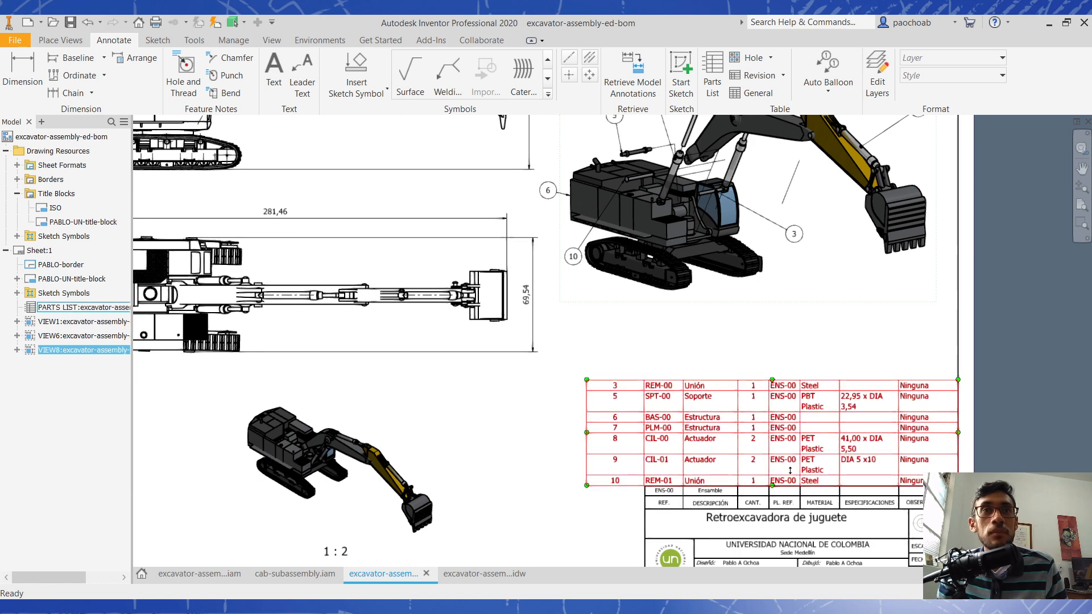
scroll(790, 470, up, 1)
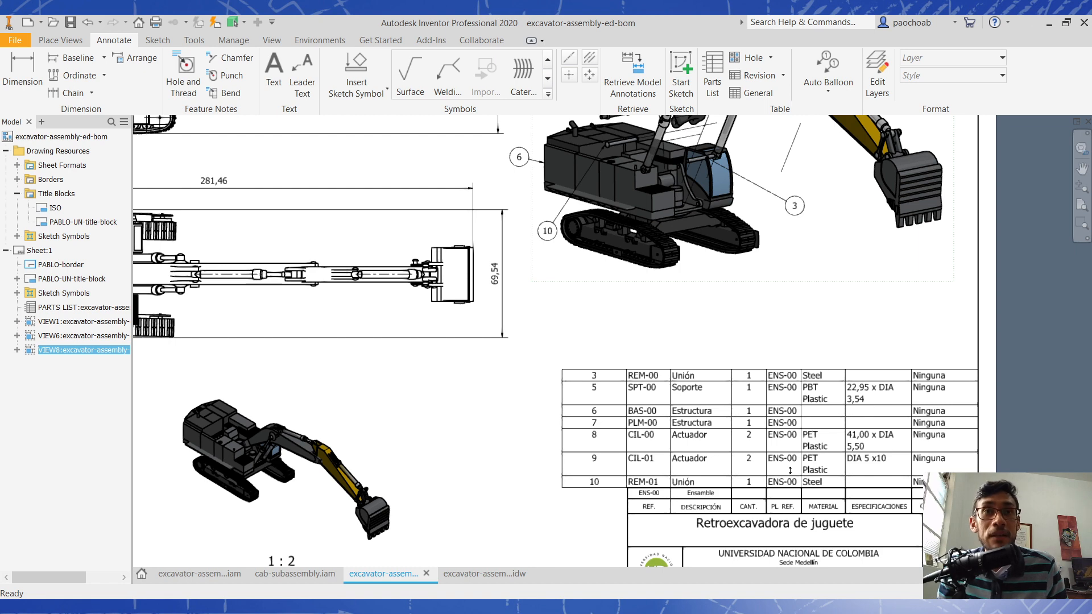
click(775, 444)
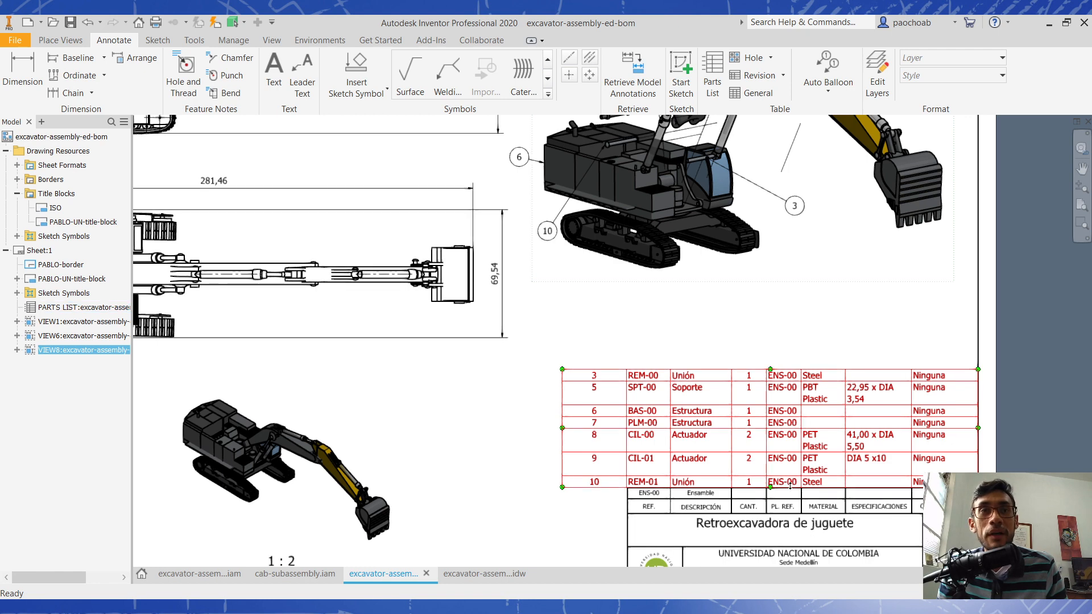
key(Escape)
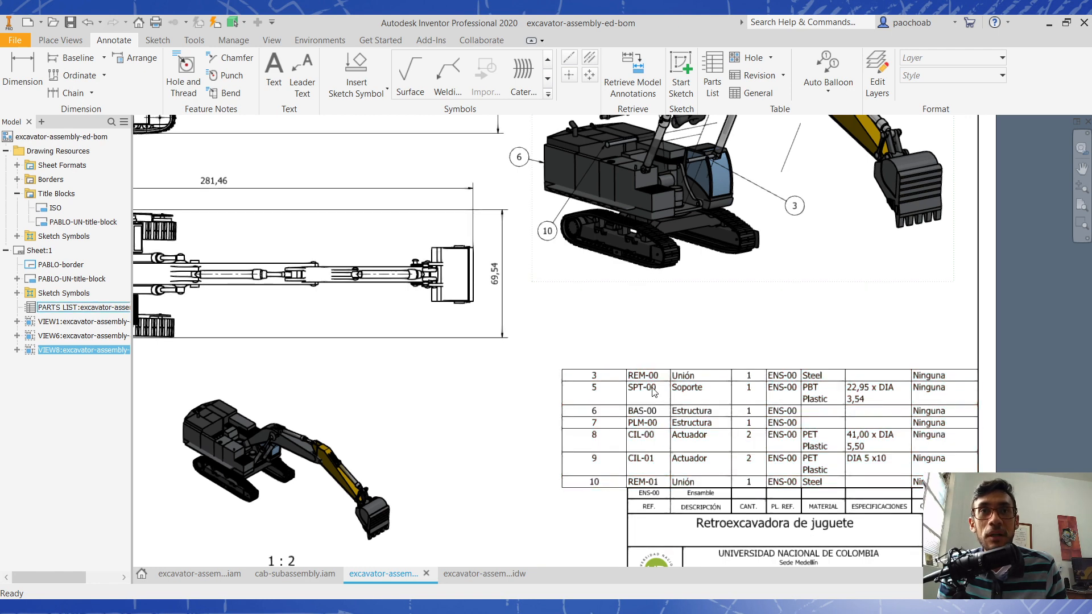
- Open the parts list for editing and move the PART NUMBER column between STOCK NUMBER and MATERIAL
click(648, 472)
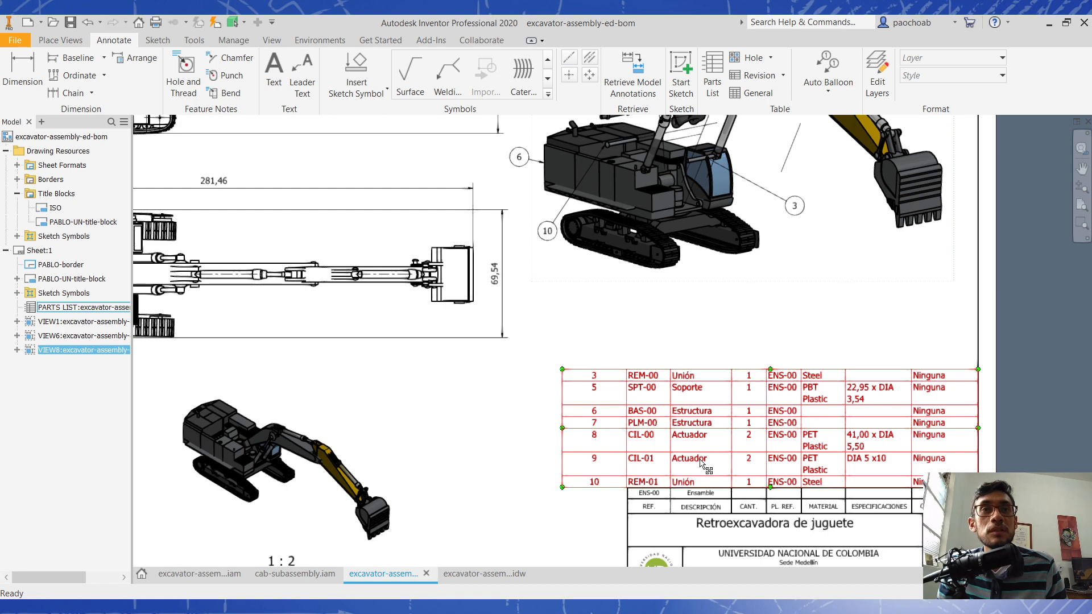
double_click(700, 463)
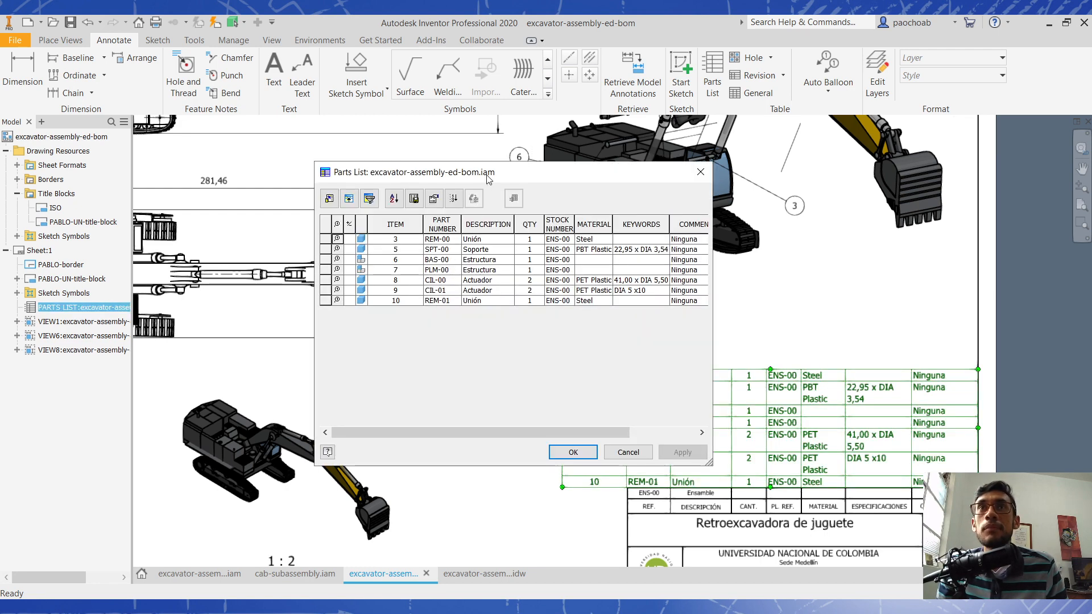
drag(488, 179, 418, 267)
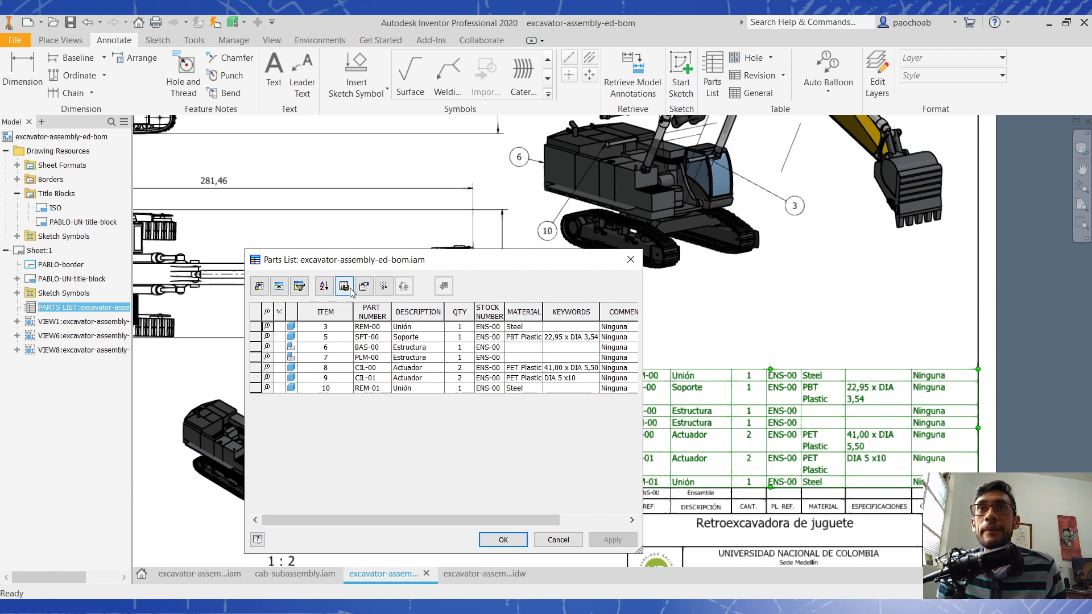
mouse_move(370, 307)
mouse_down()
mouse_move(424, 307)
mouse_move(383, 315)
mouse_up()
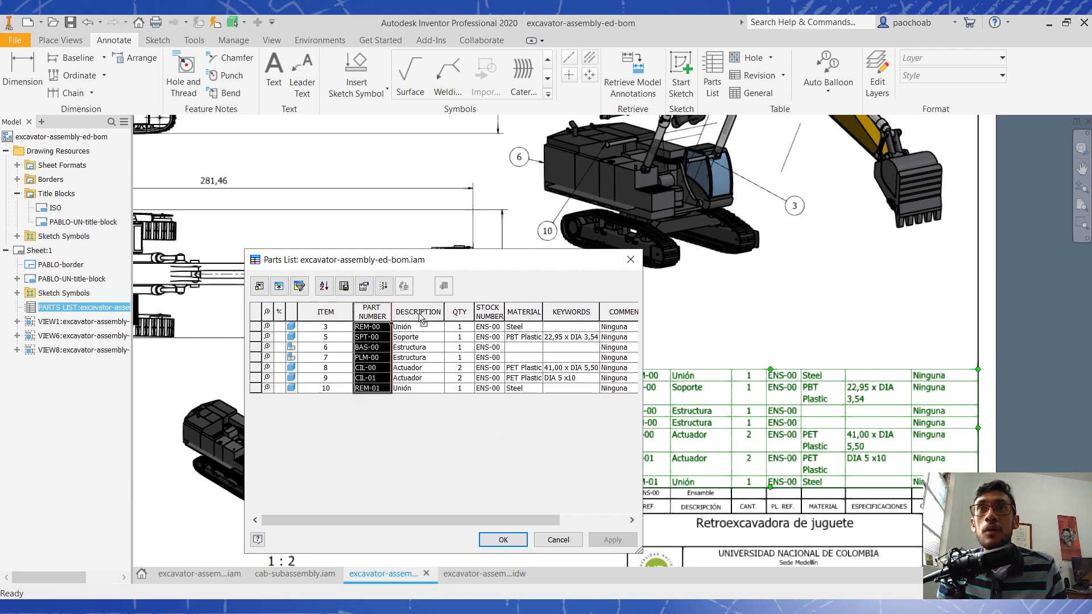
drag(513, 323, 505, 318)
- Remove the STOCK NUMBER column from the parts list's selected properties
click(451, 307)
right_click(453, 309)
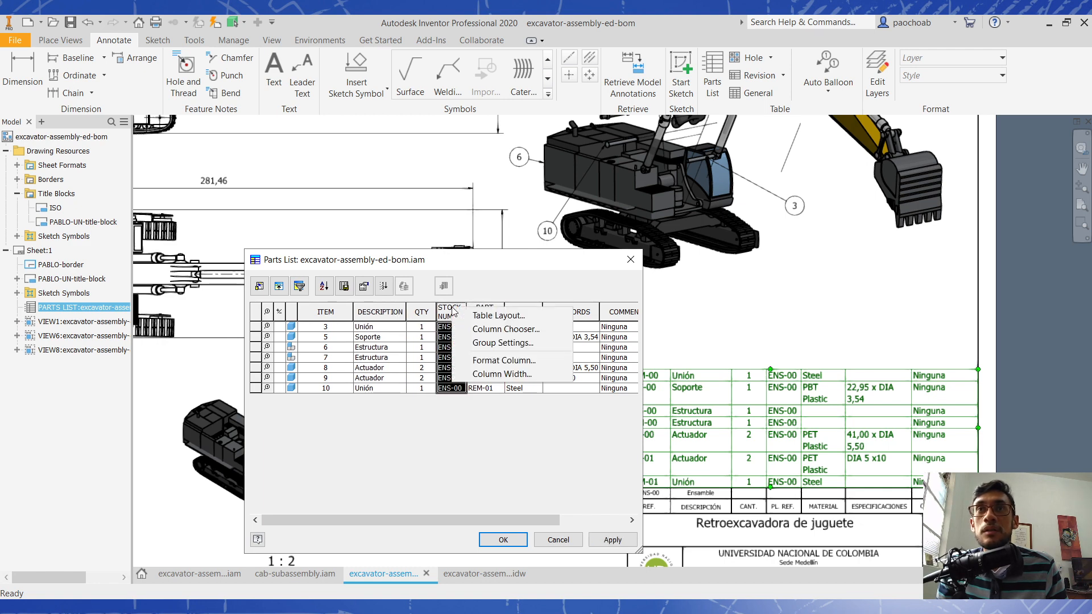
click(448, 310)
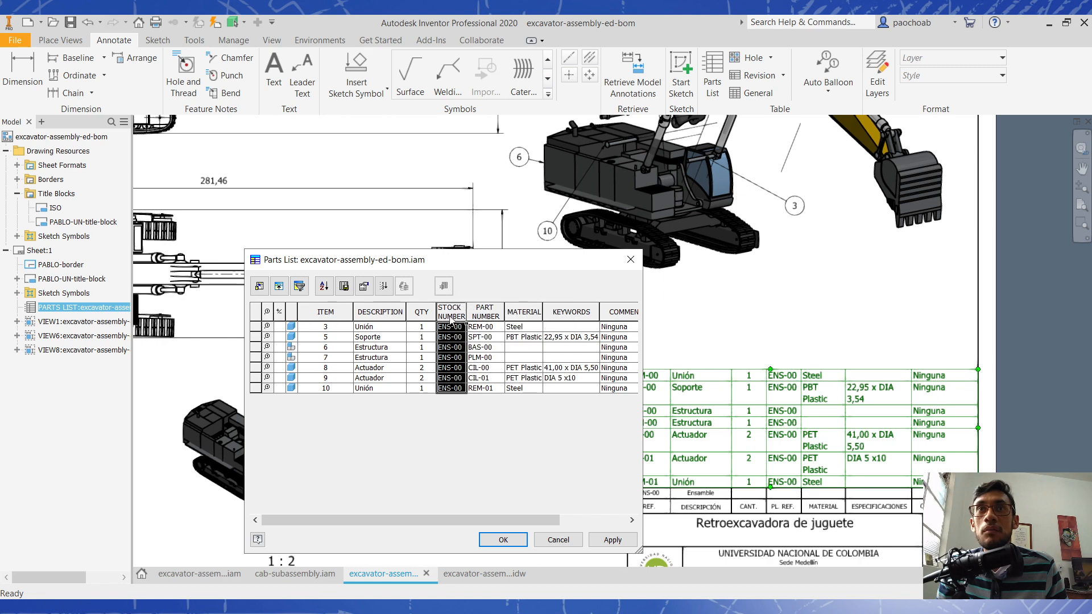
right_click(453, 316)
click(488, 332)
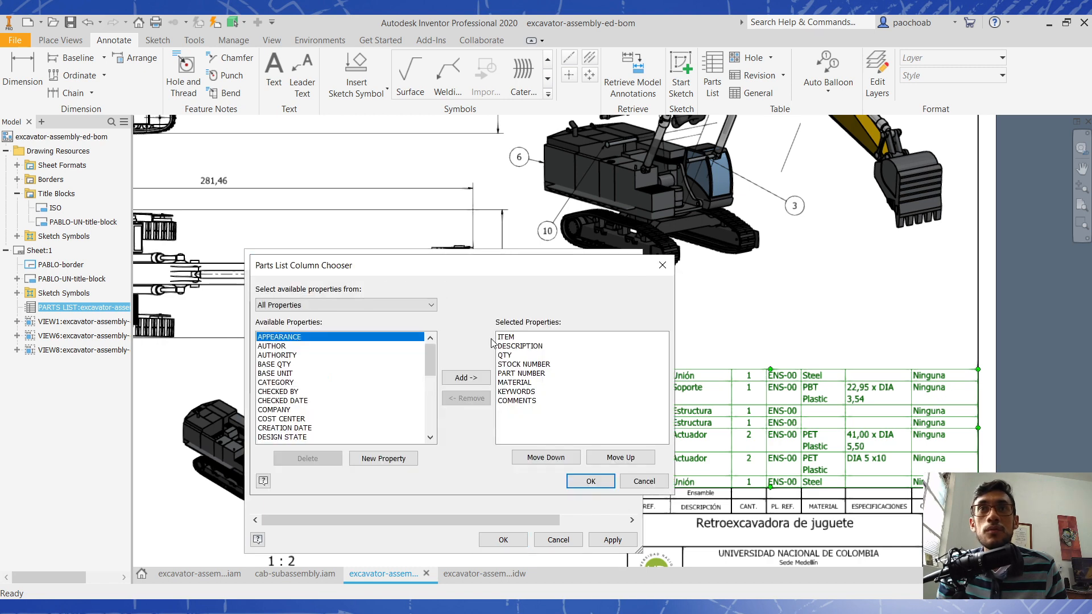
click(520, 365)
click(466, 399)
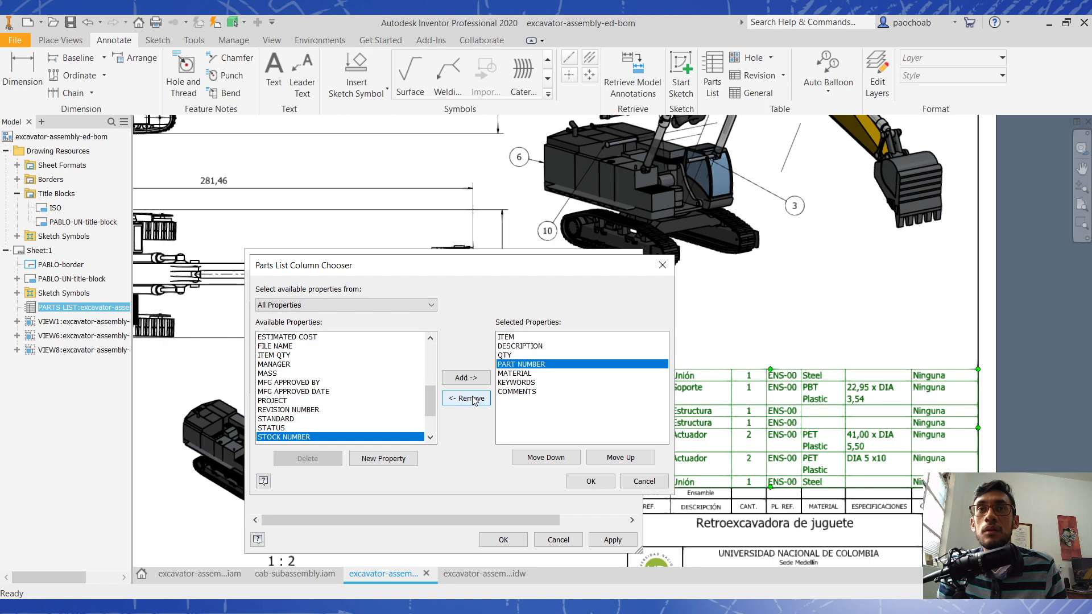
click(590, 482)
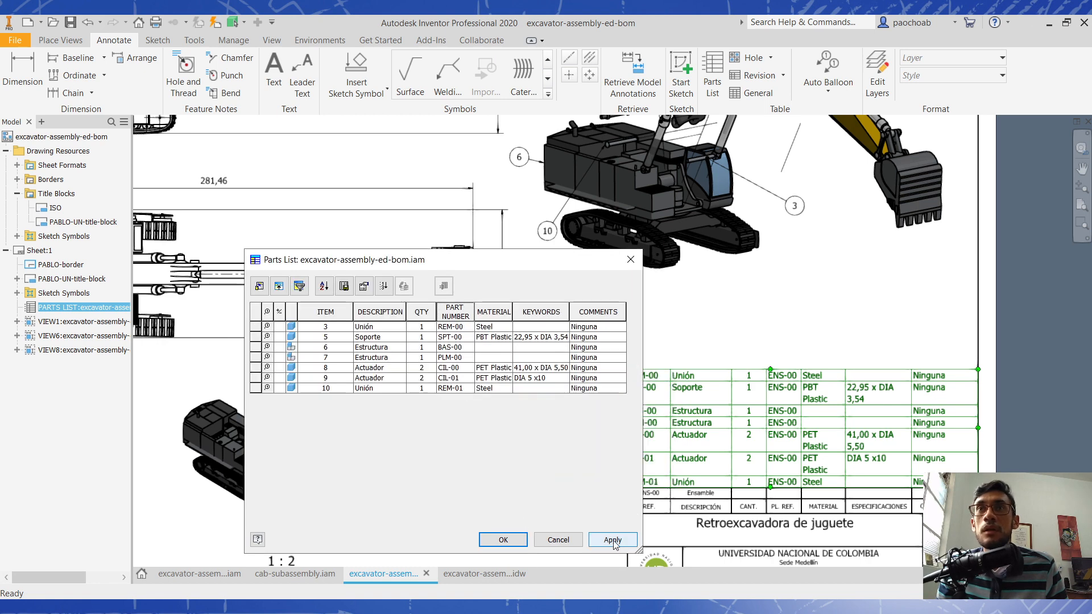
- Renumber the parts list items consecutively from 1 to 7 and apply the changes to the drawing
click(325, 313)
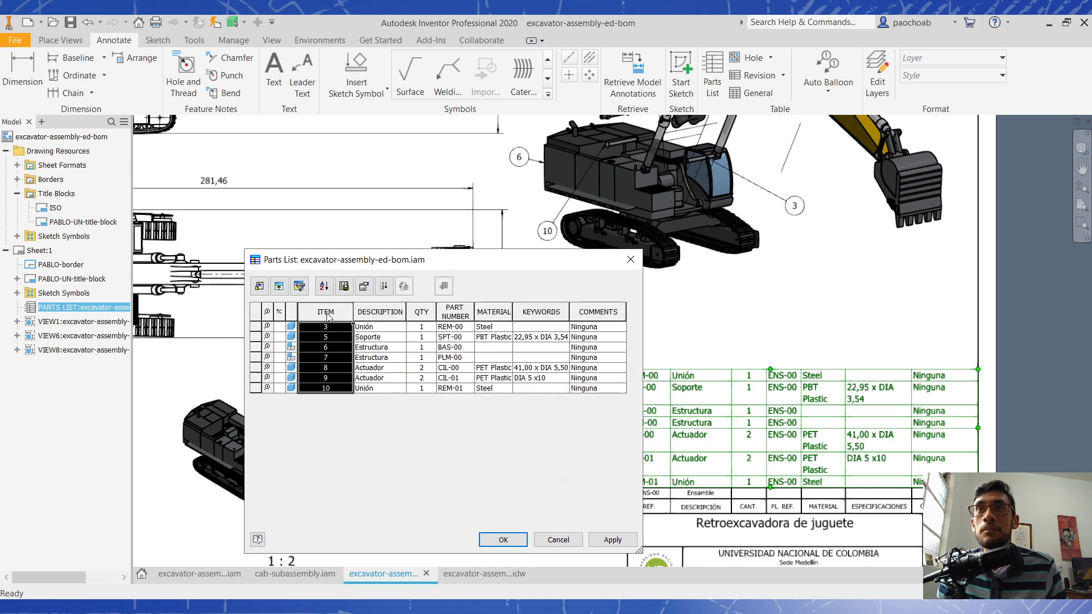
click(384, 287)
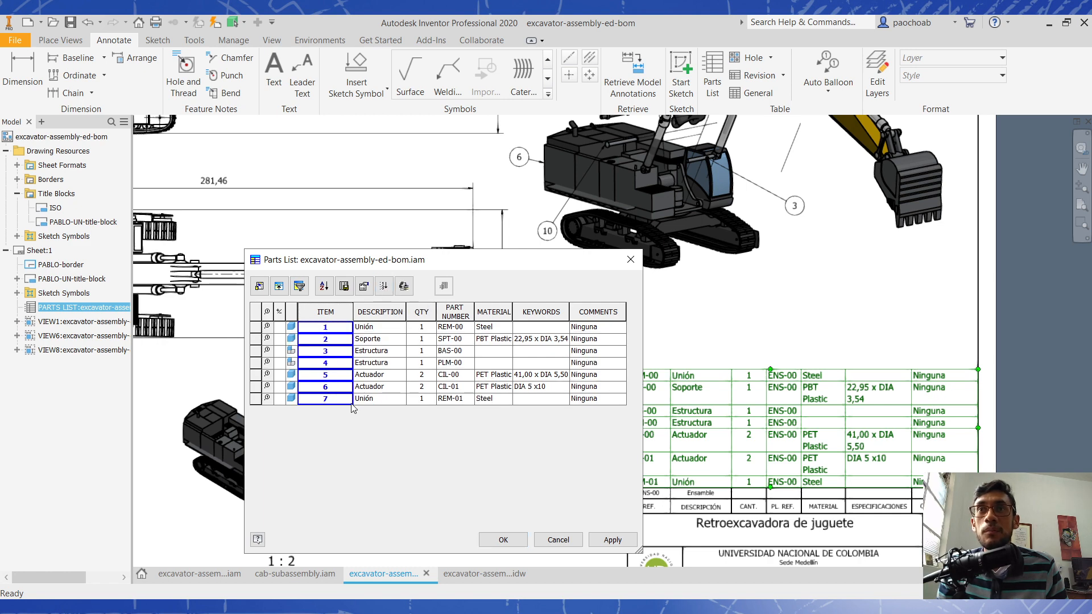
click(610, 541)
click(504, 542)
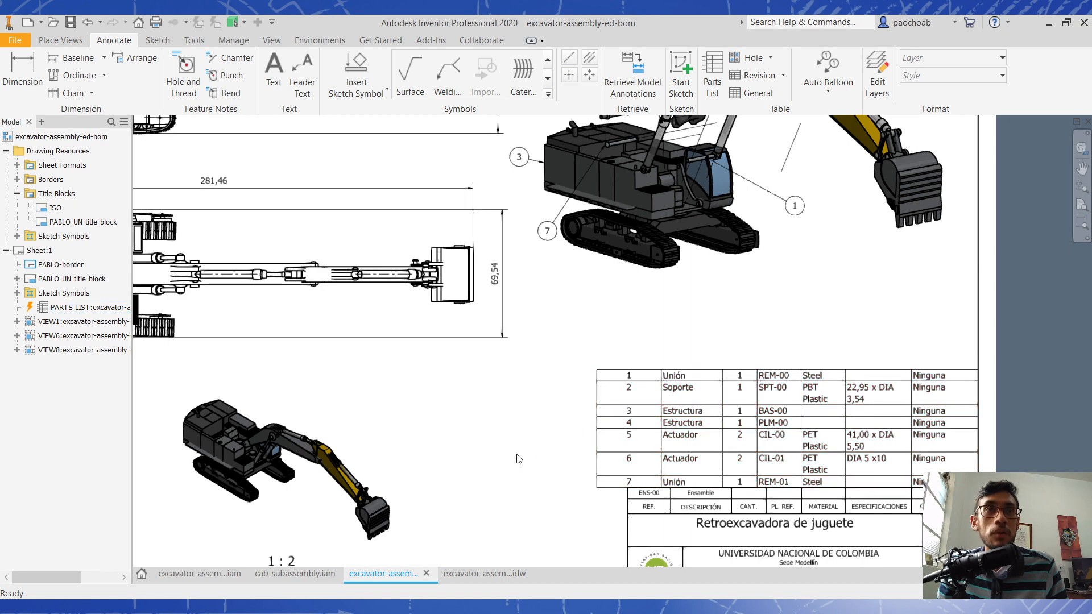
- Narrow the parts list's item column so the table's outer edge lines up with the title block
scroll(746, 505, down, 3)
drag(770, 446, 785, 442)
scroll(786, 443, down, 3)
scroll(690, 417, up, 5)
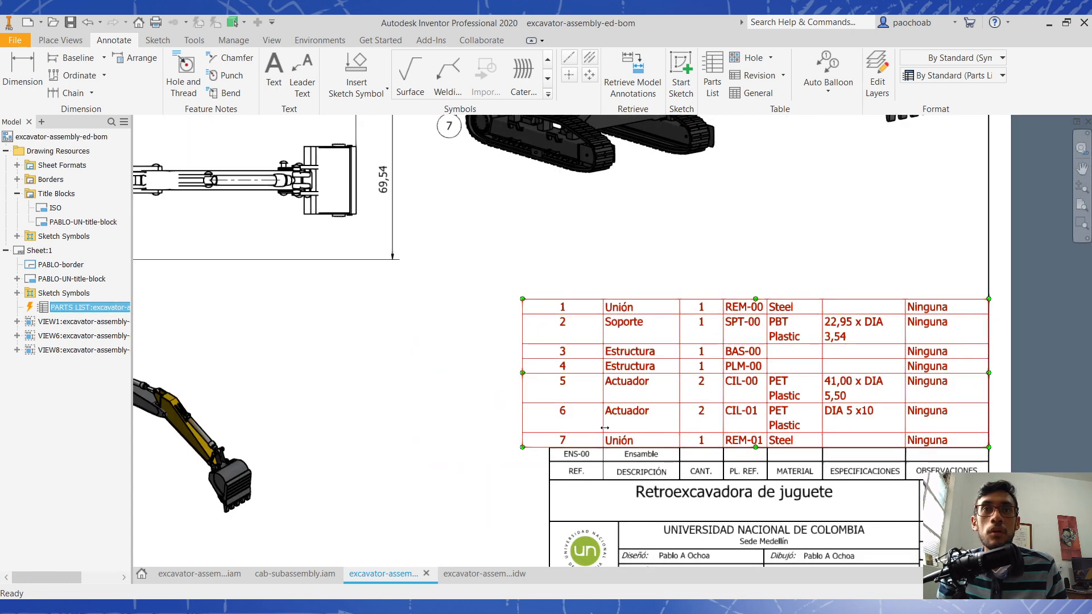
drag(528, 421, 549, 430)
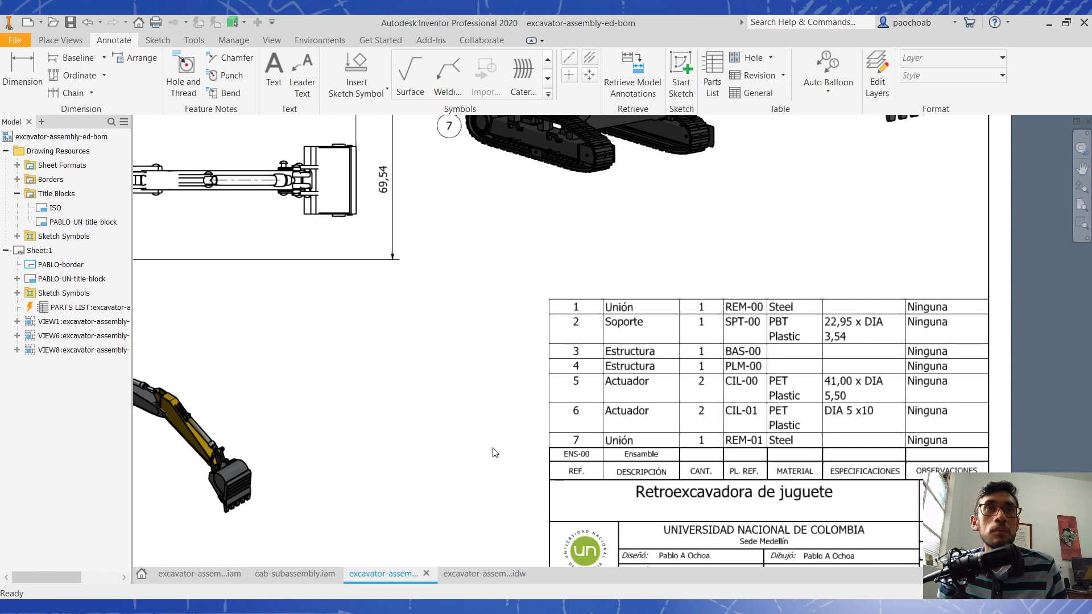
- Sort the parts list by item number in descending order so item 1 sits directly above the title block
scroll(494, 449, up, 4)
scroll(493, 444, down, 3)
middle_drag(494, 444, 417, 377)
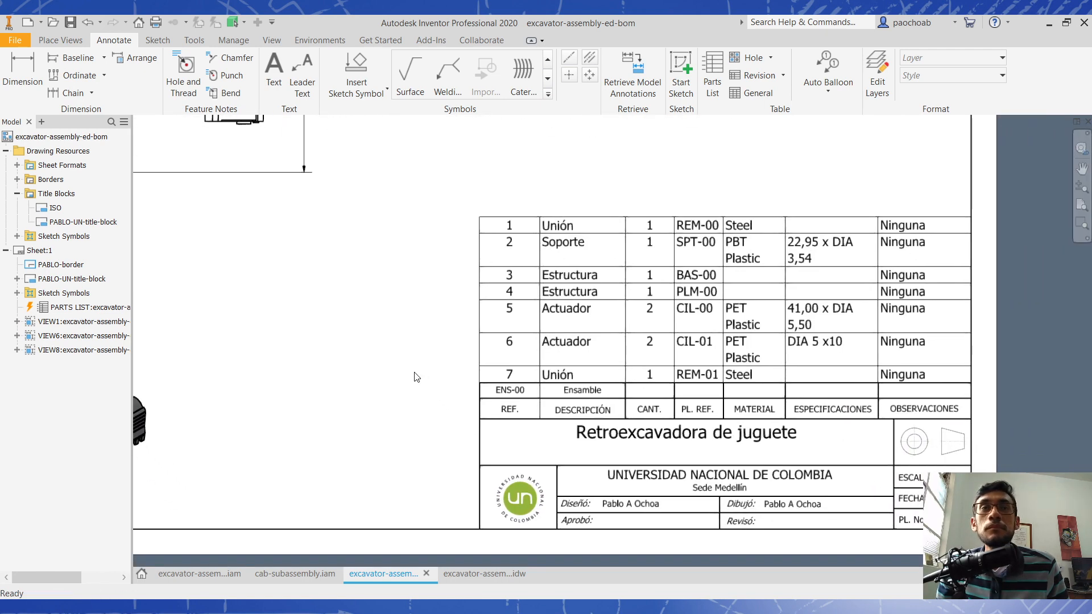
click(568, 340)
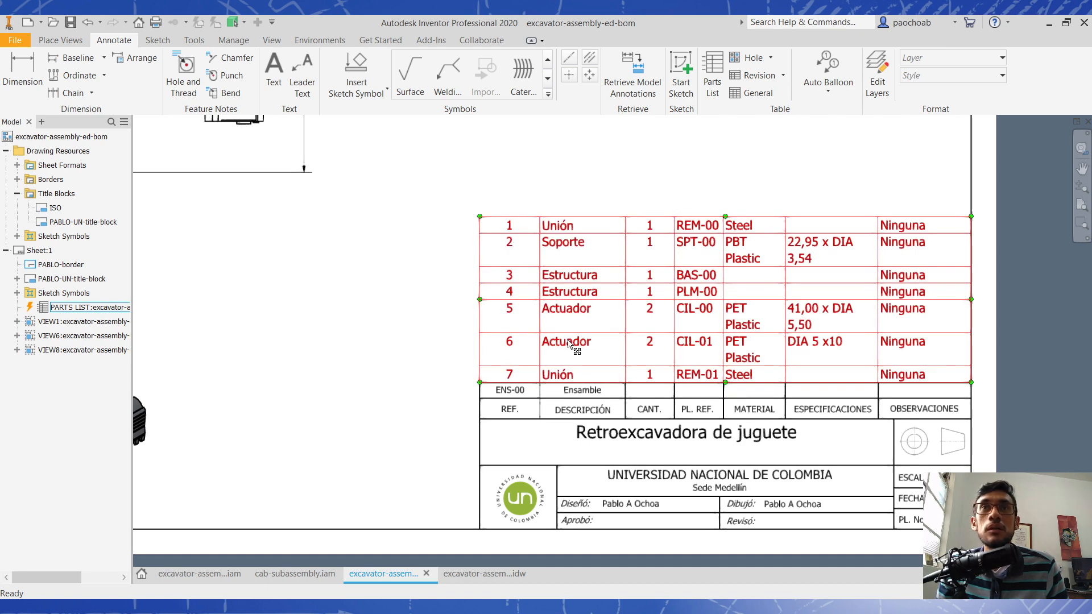
double_click(512, 347)
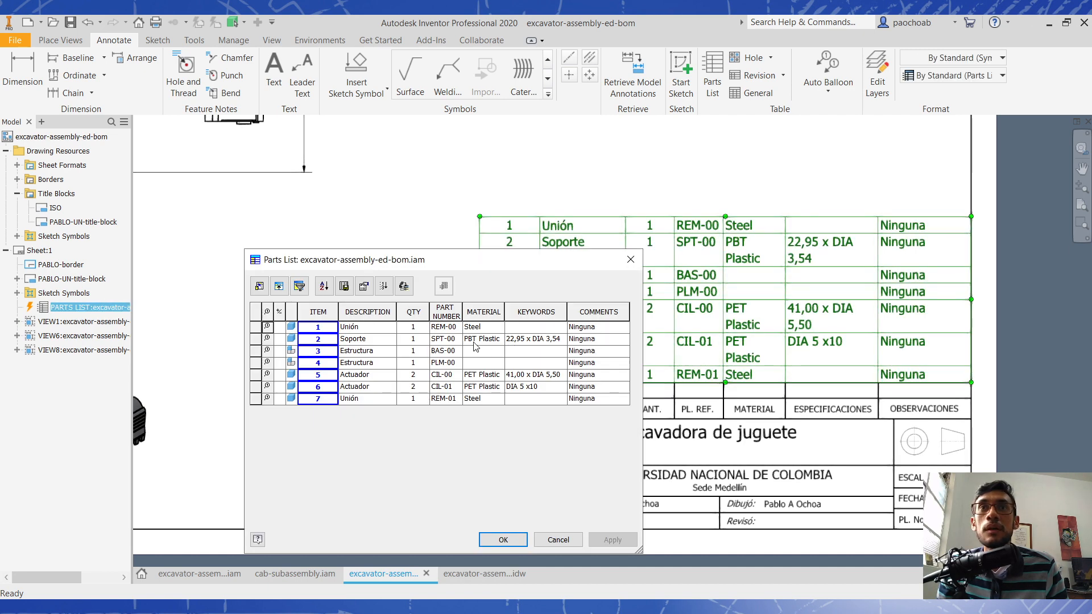
click(323, 286)
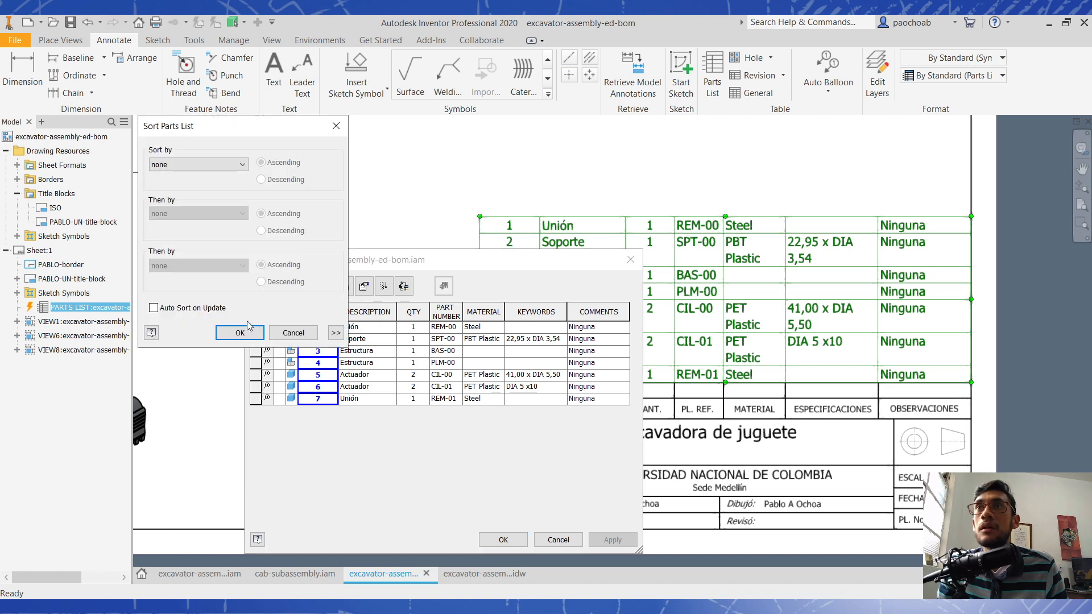
click(206, 166)
click(212, 188)
click(261, 179)
click(240, 333)
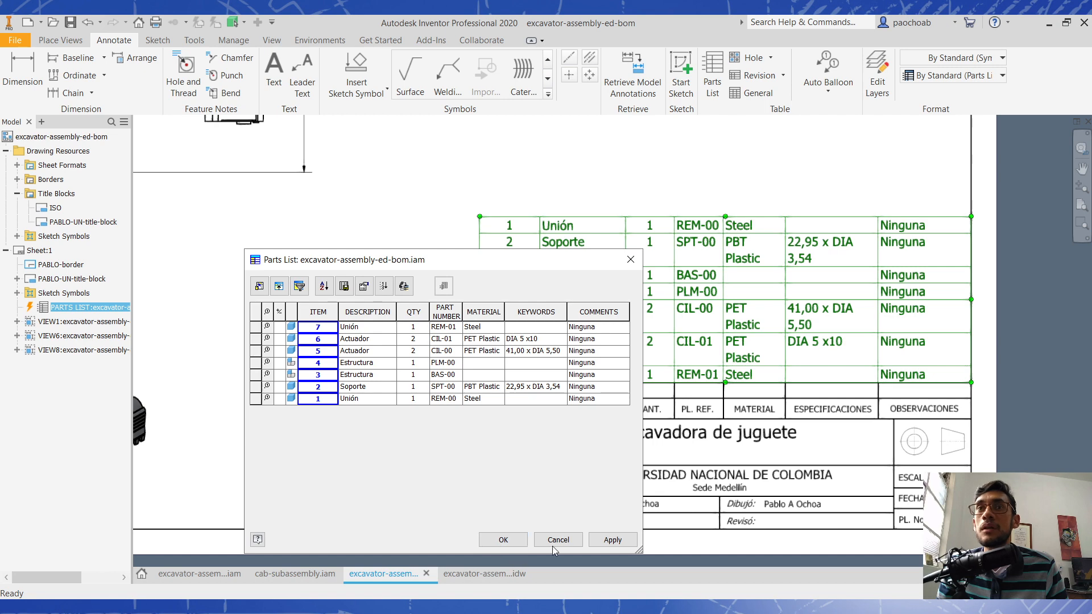
click(608, 545)
click(501, 541)
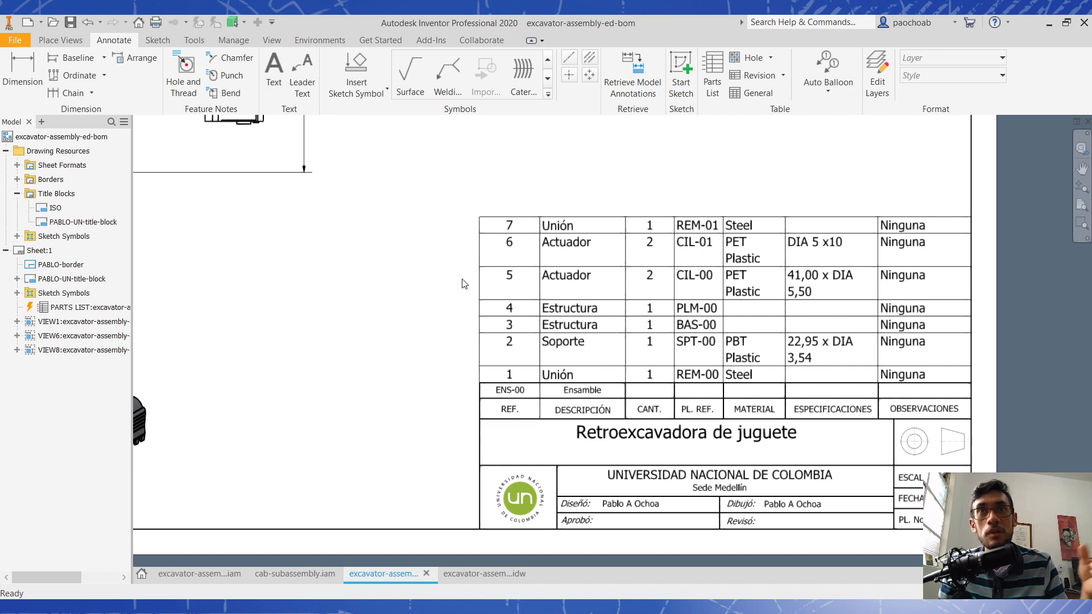
- Check which text styles the parts list's table layout uses for its title, column headers and data
click(573, 317)
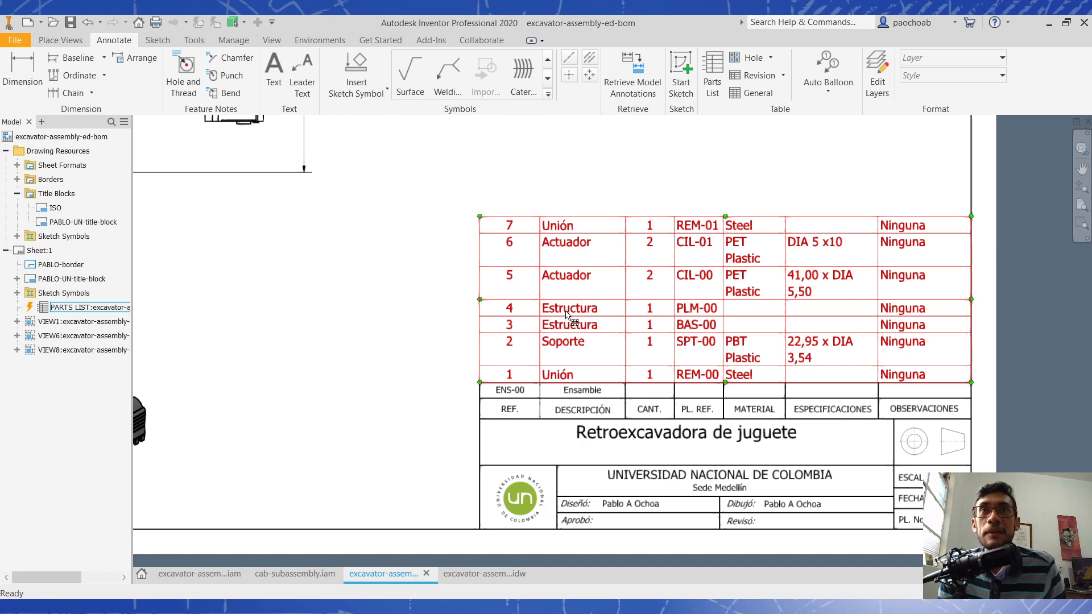
double_click(566, 313)
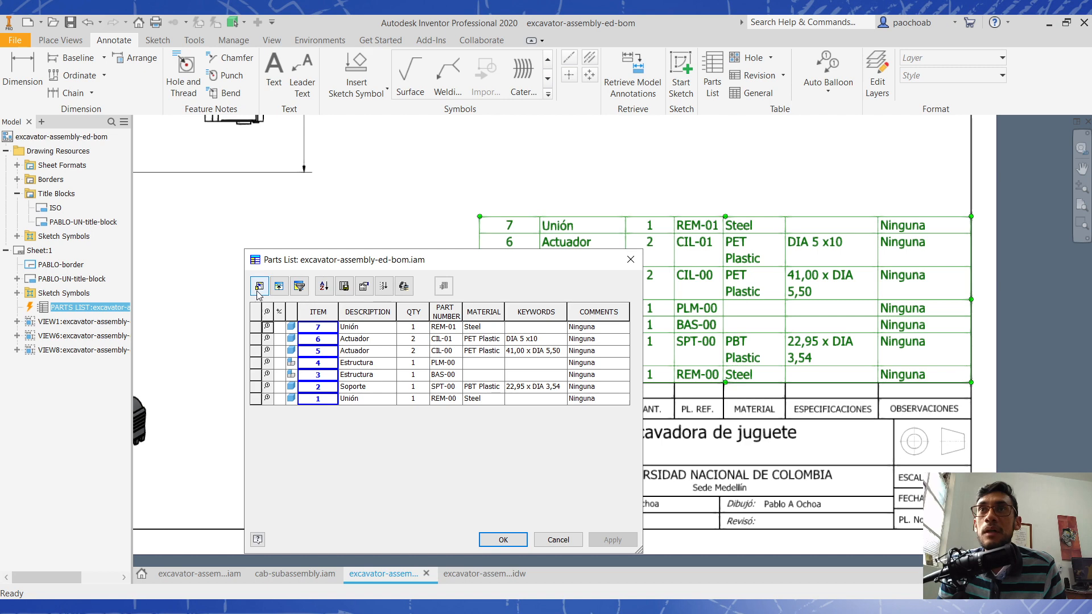
click(358, 288)
drag(367, 284, 462, 105)
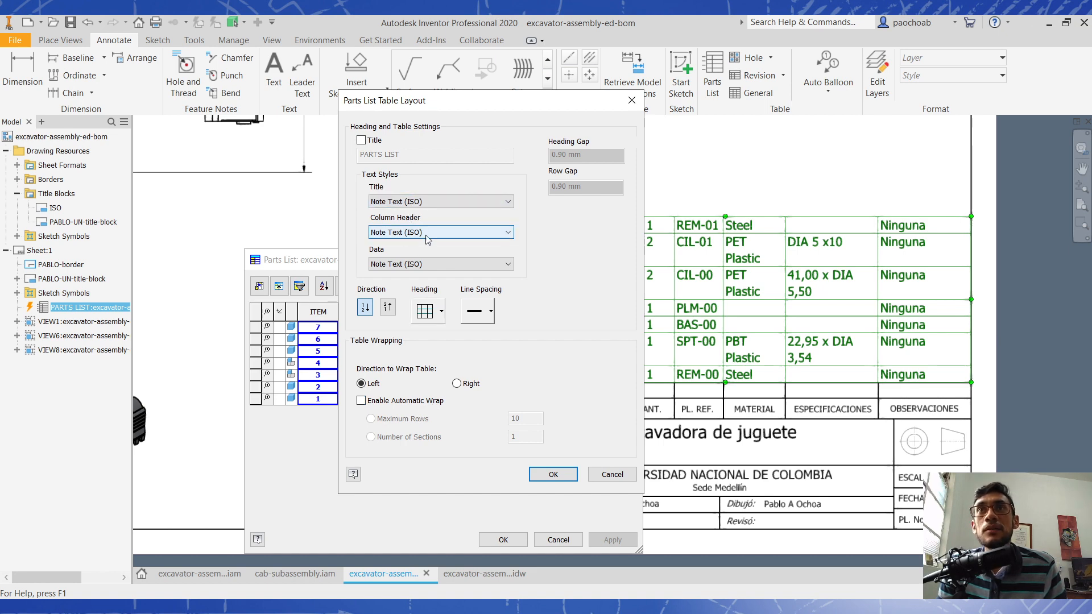
click(416, 265)
click(416, 265)
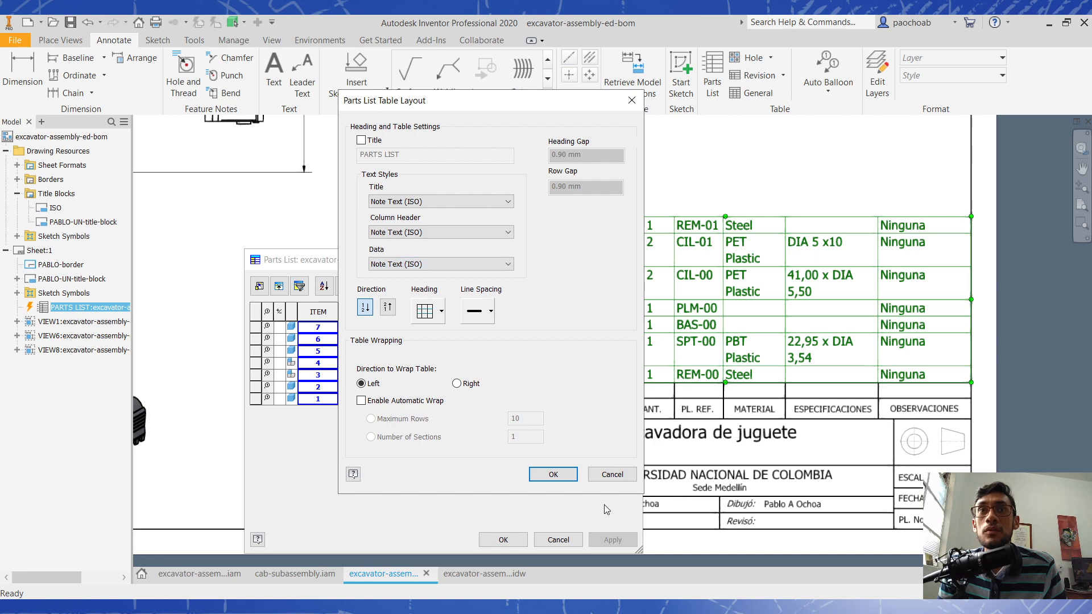
click(610, 473)
click(561, 541)
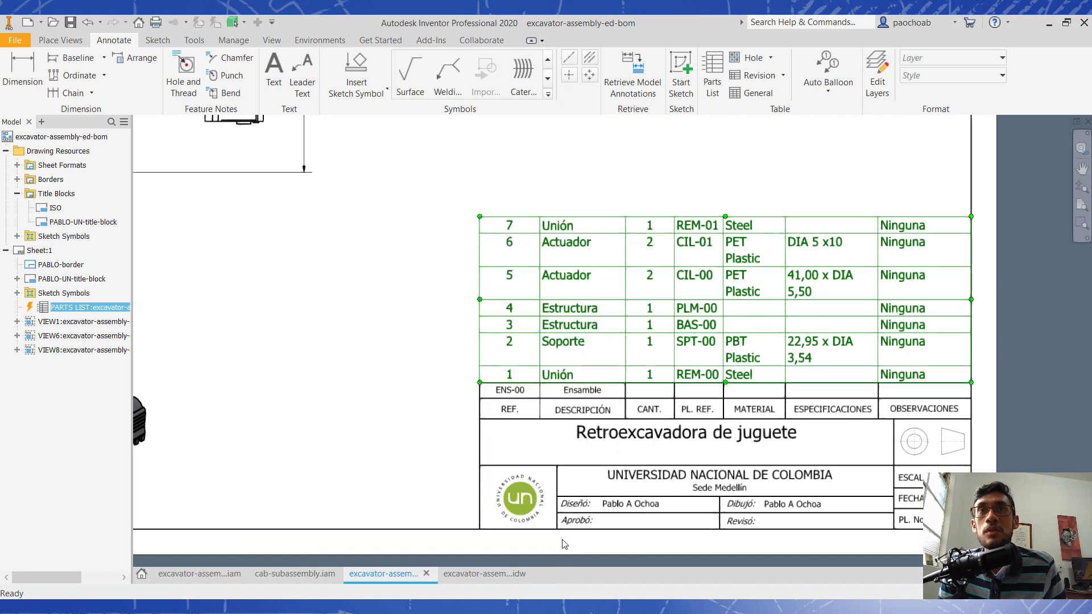
click(390, 306)
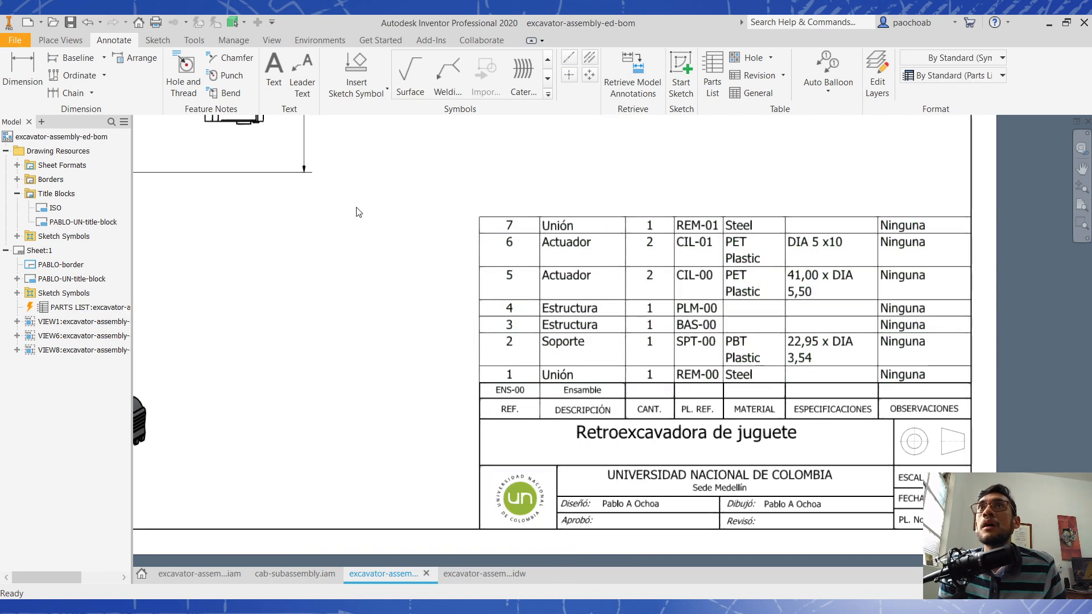
- Create a new local text style named BOM based on Note Text (ISO)
click(233, 40)
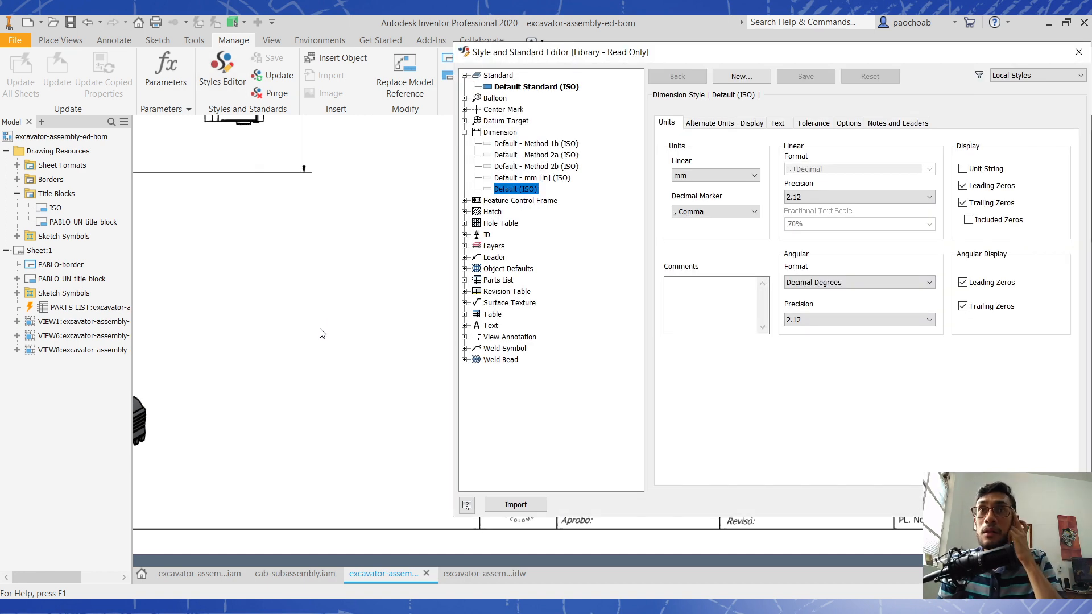
click(465, 326)
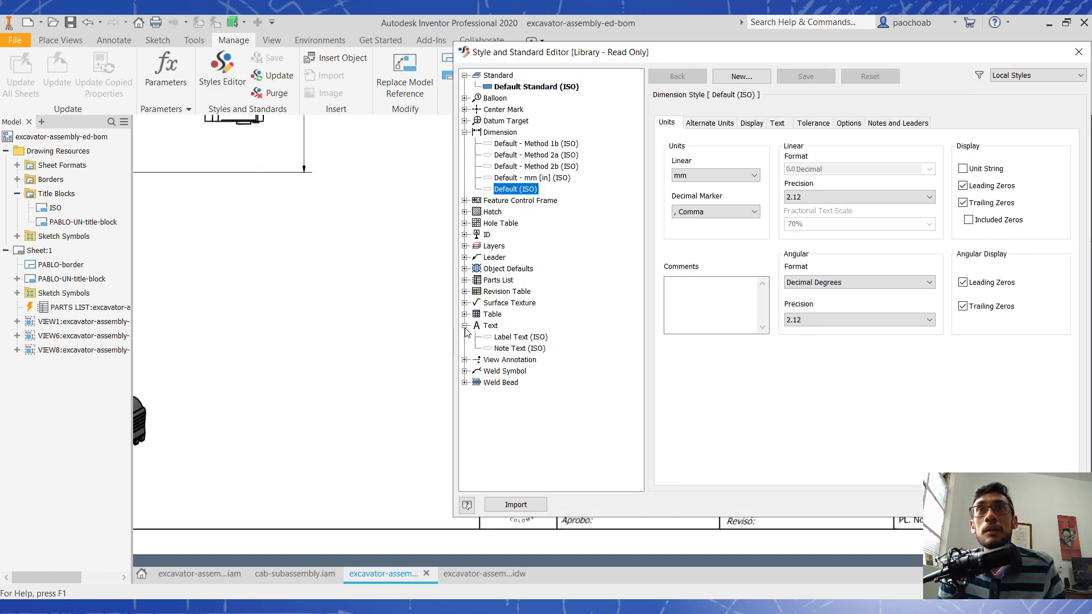
click(515, 350)
right_click(514, 351)
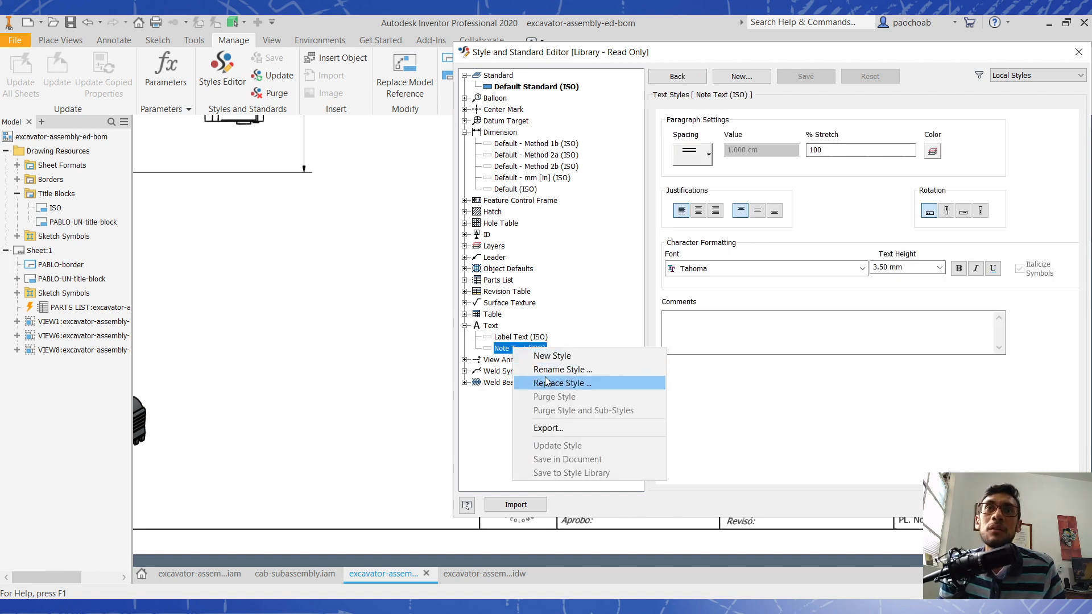
click(572, 357)
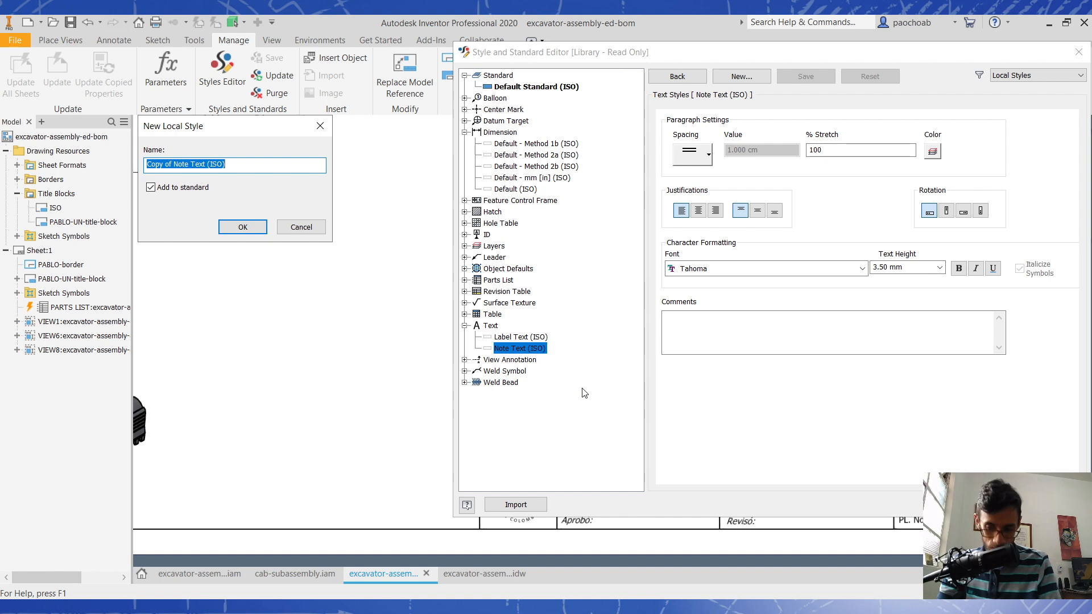
text(ta)
key(BackSpace)
key(BackSpace)
text(TA)
key(BackSpace)
key(BackSpace)
text(BOM)
click(239, 228)
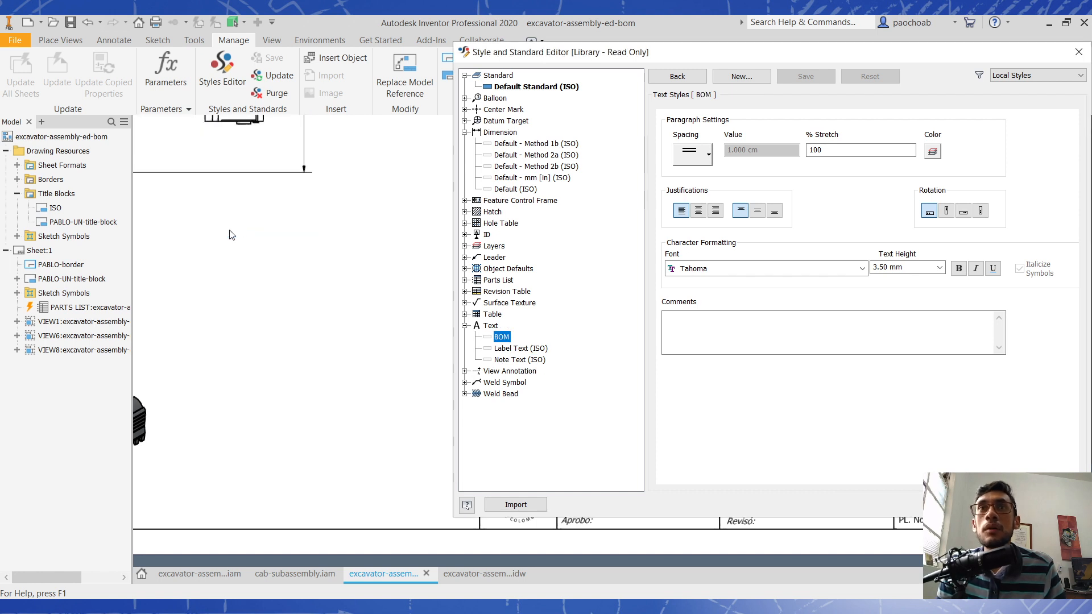
- Set the BOM text style to 2.50 mm height with centered horizontal and middle vertical justification, and save it
click(940, 267)
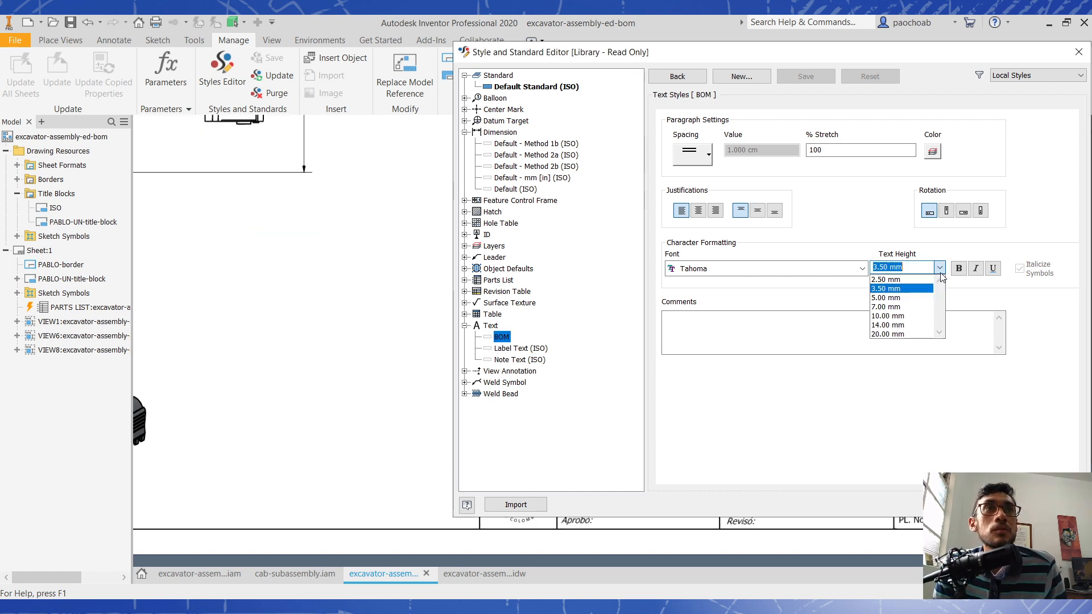
click(899, 278)
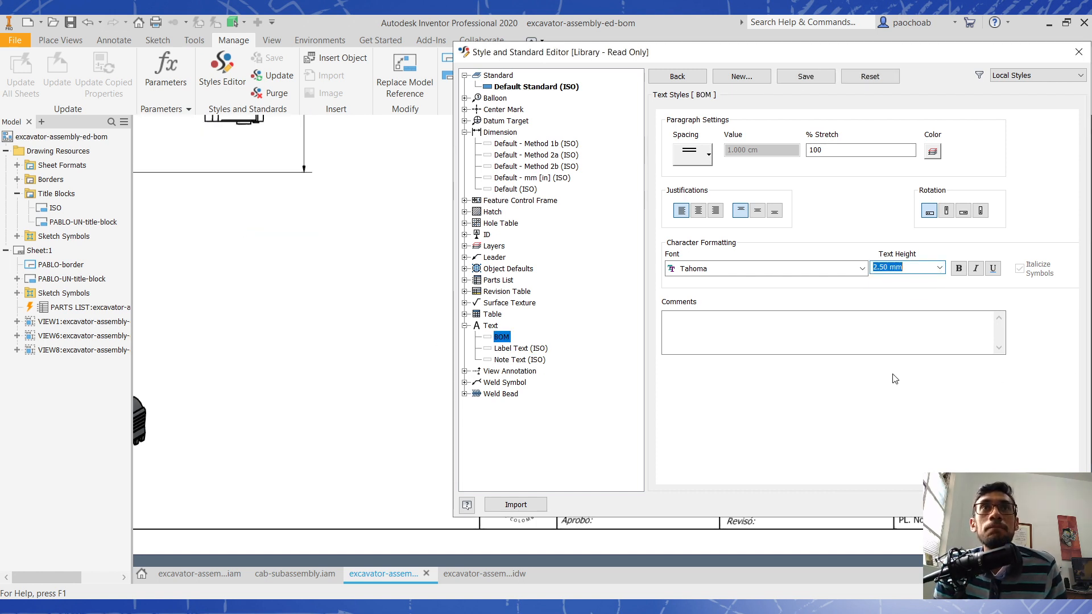
click(699, 211)
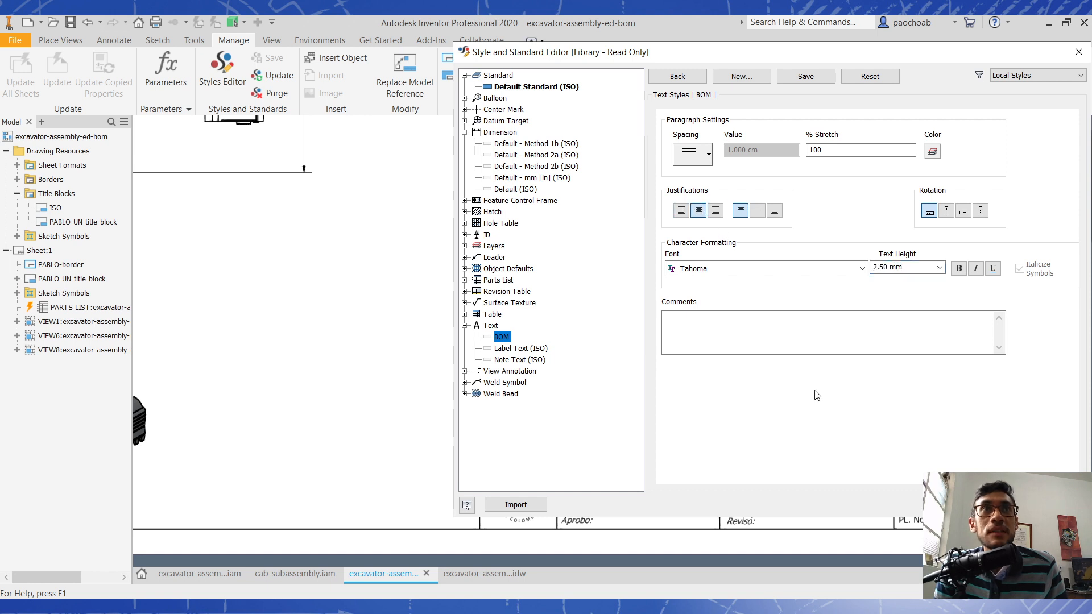
click(757, 211)
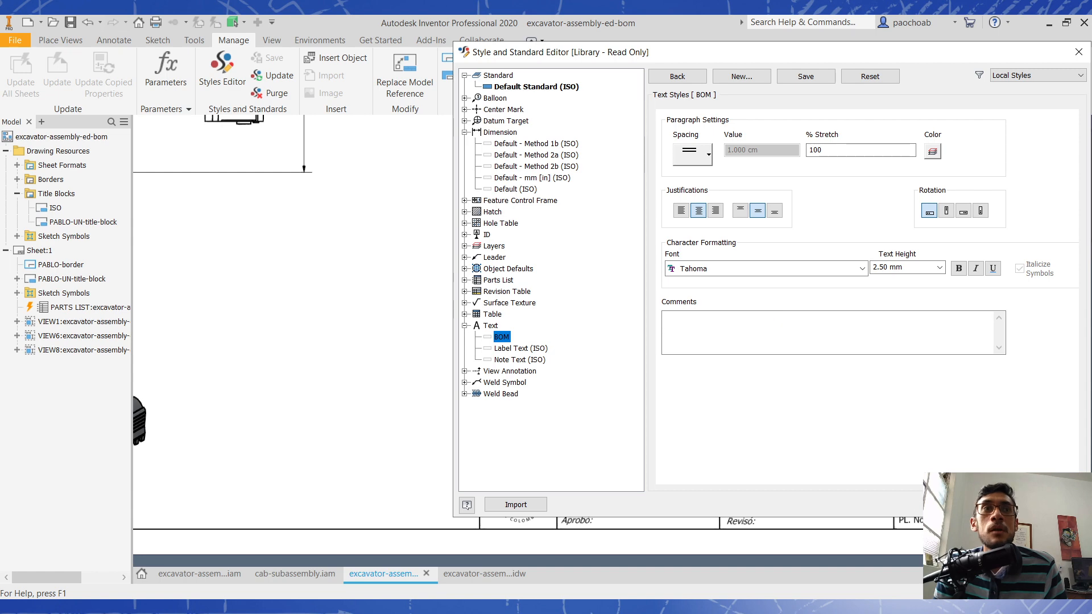
click(990, 505)
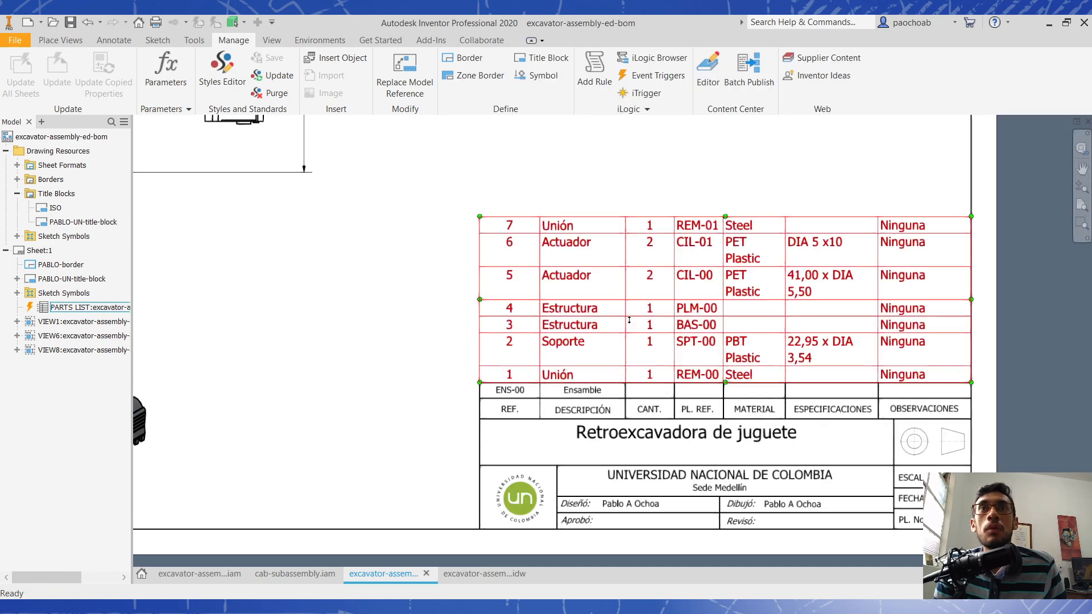
- Use the BOM text style for the parts list's data rows and move the table down onto the title block
double_click(581, 312)
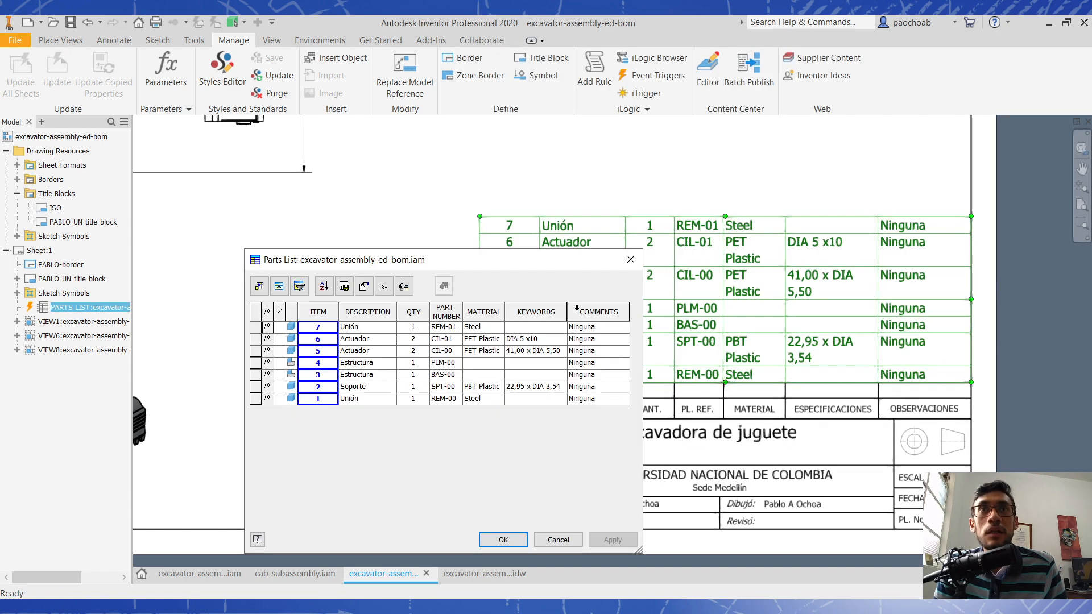
click(364, 288)
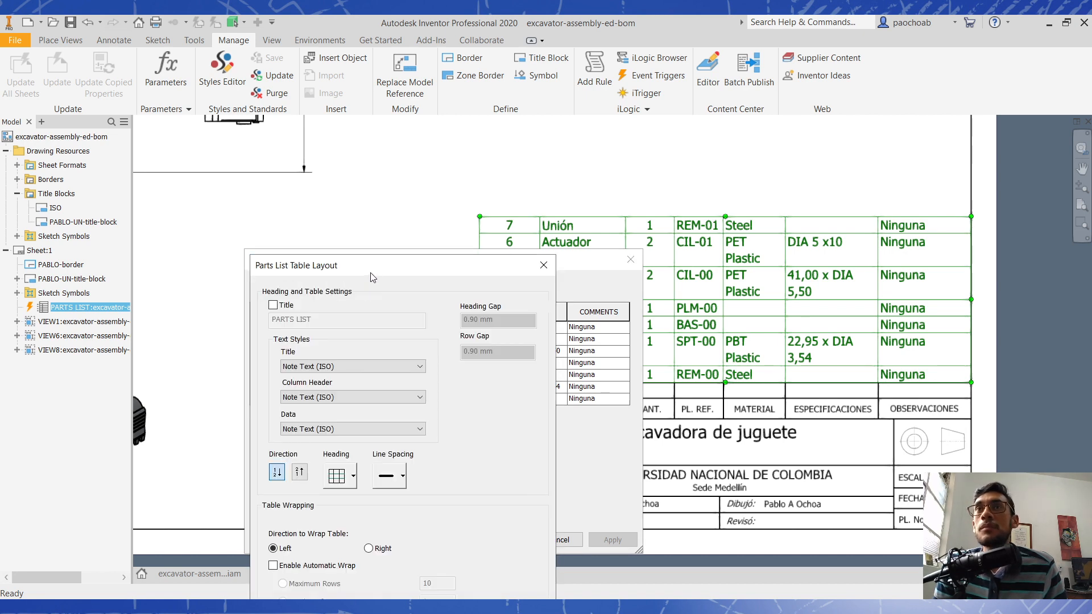
drag(370, 272, 410, 152)
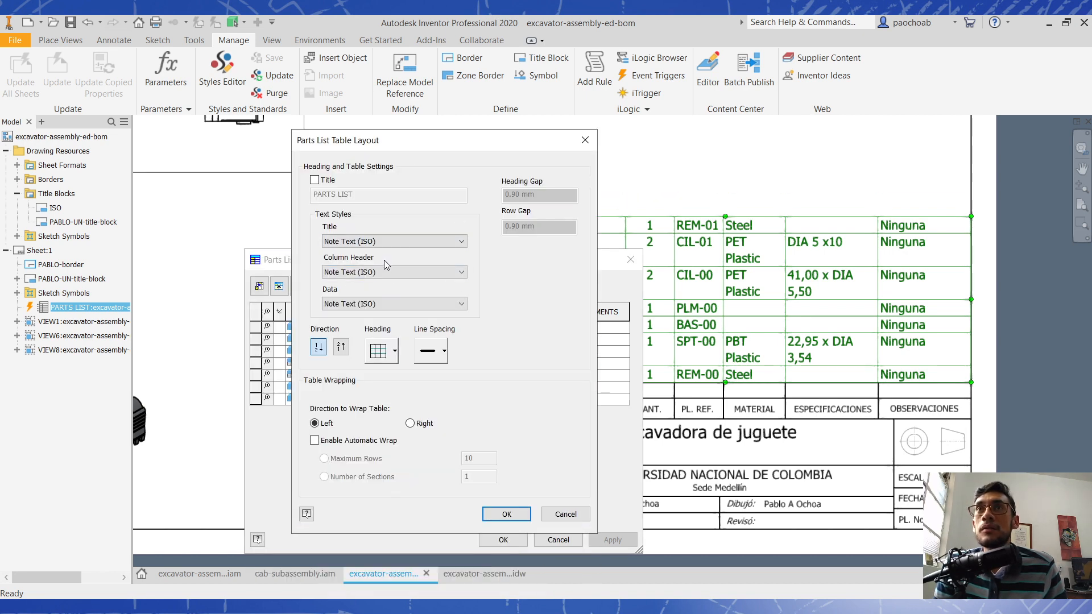
click(424, 305)
click(355, 316)
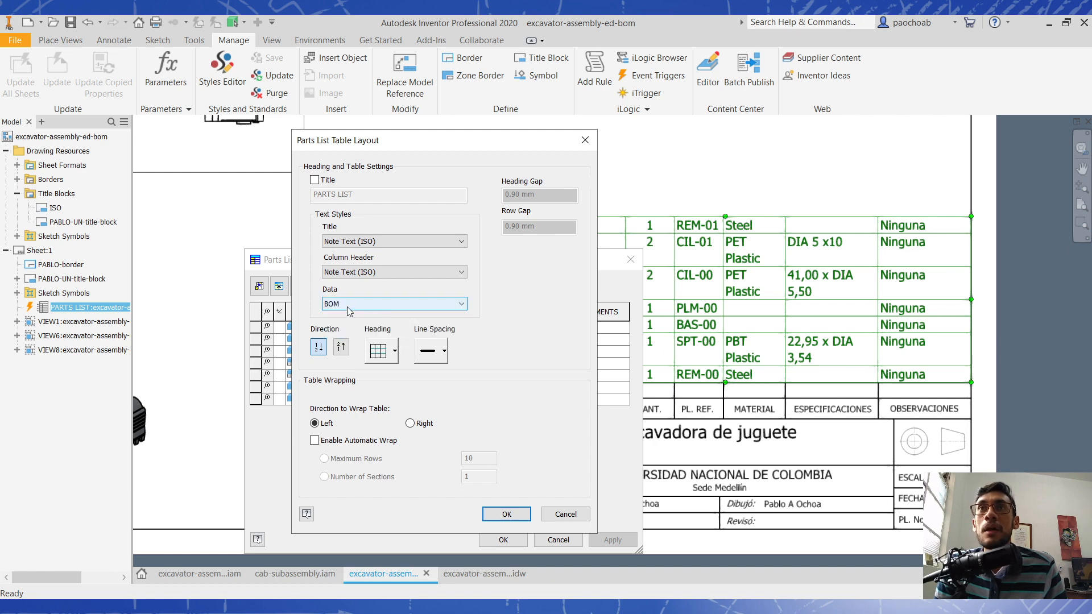
click(506, 515)
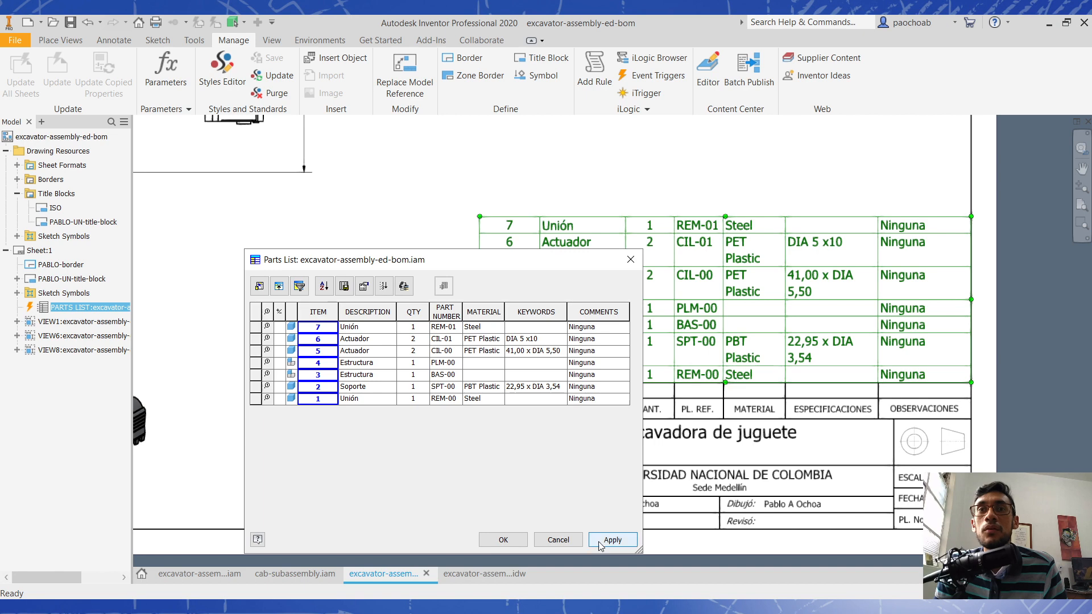
click(608, 540)
click(504, 540)
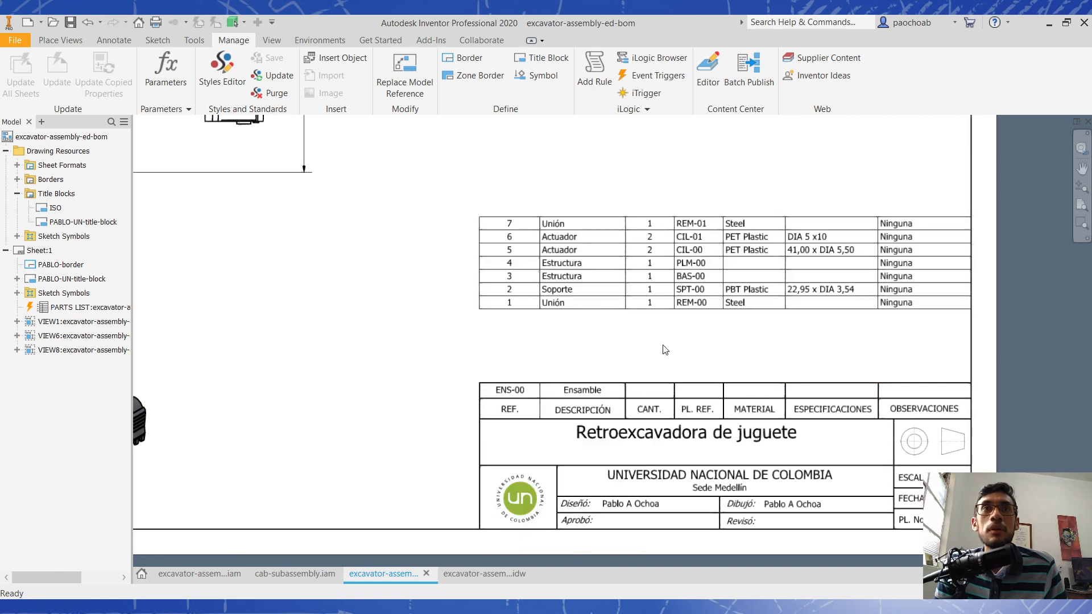
drag(684, 282, 684, 353)
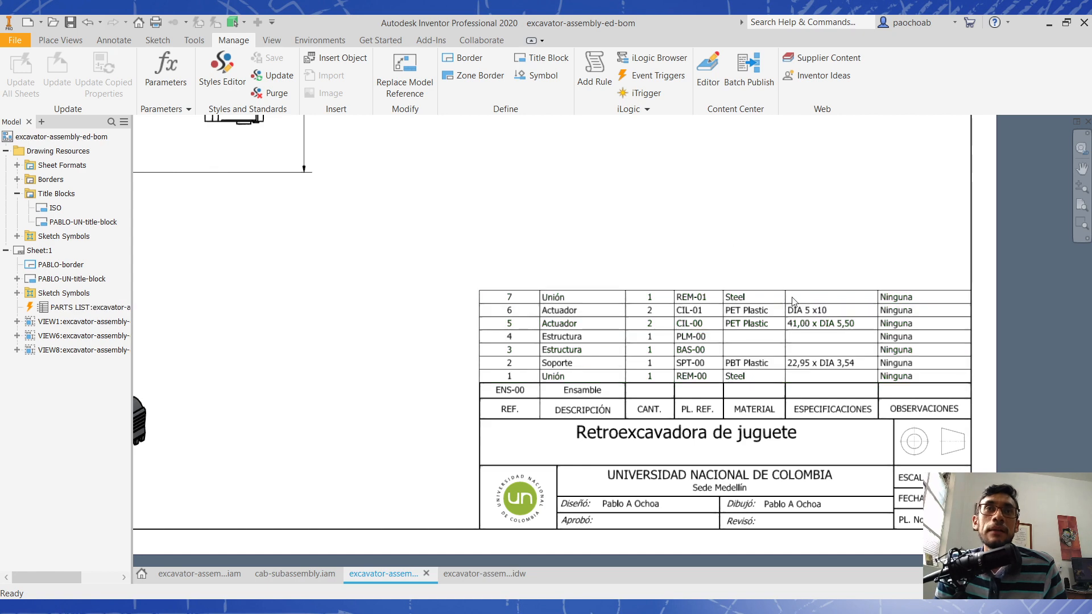
- Examine the resized parts list above the title block and the numbered balloons on the exploded view
scroll(558, 376, down, 3)
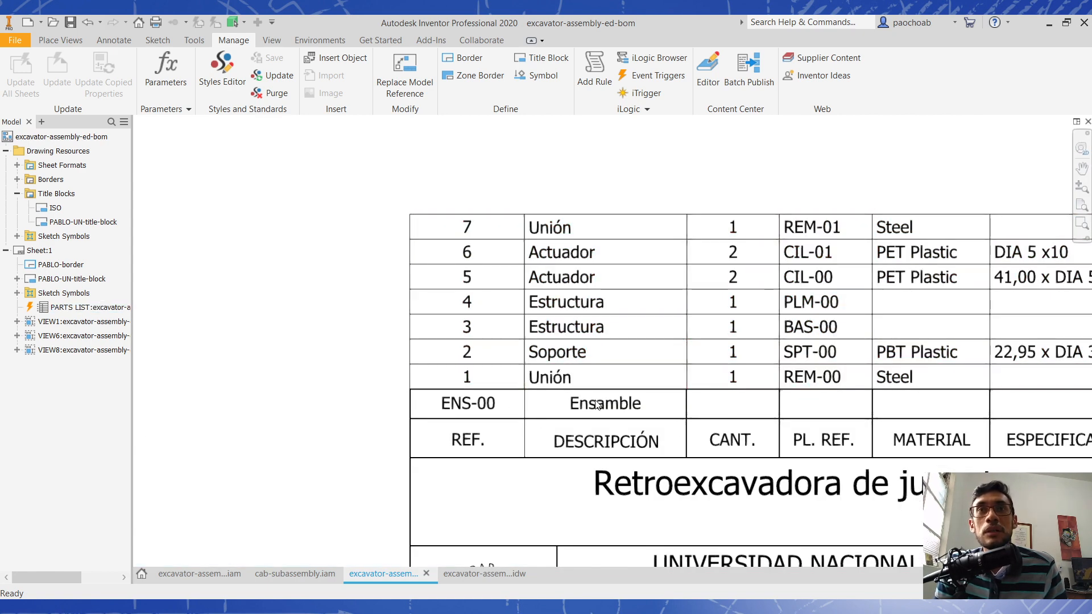
scroll(598, 405, up, 3)
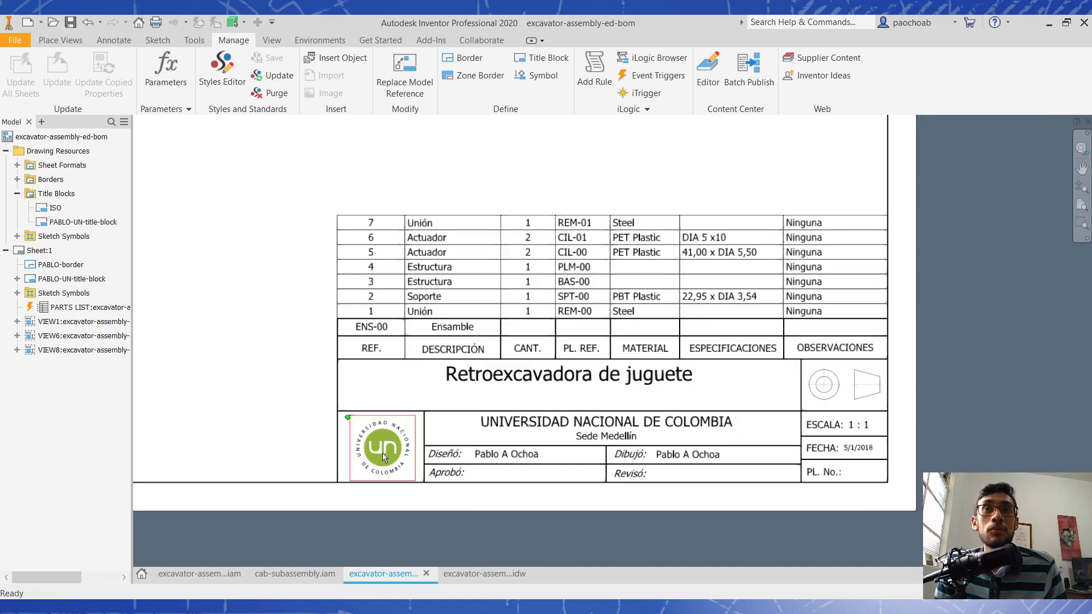
middle_drag(338, 348, 404, 363)
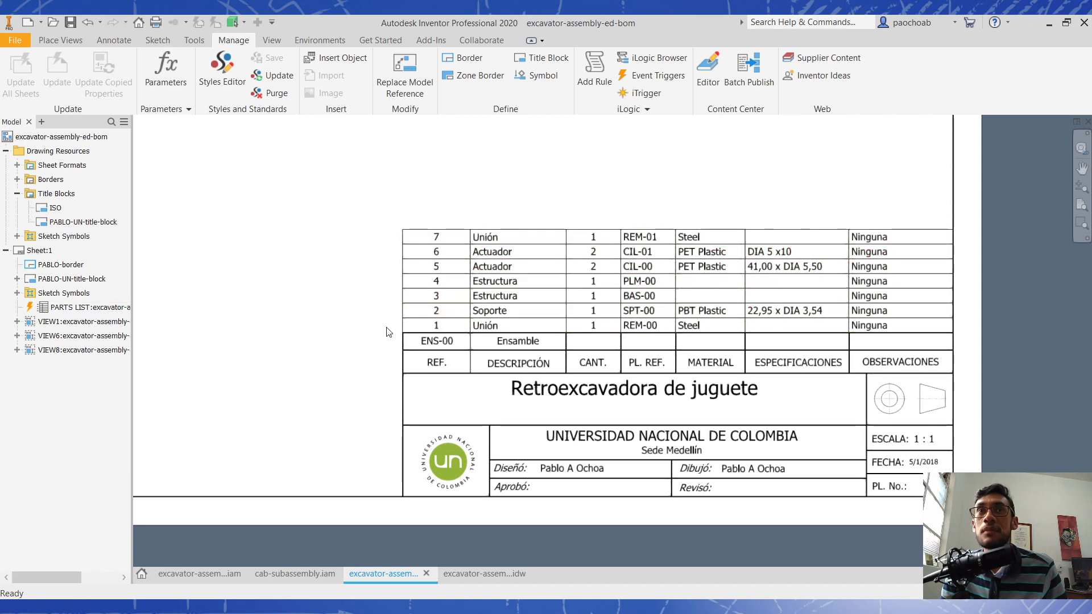
scroll(389, 332, down, 5)
scroll(546, 310, up, 8)
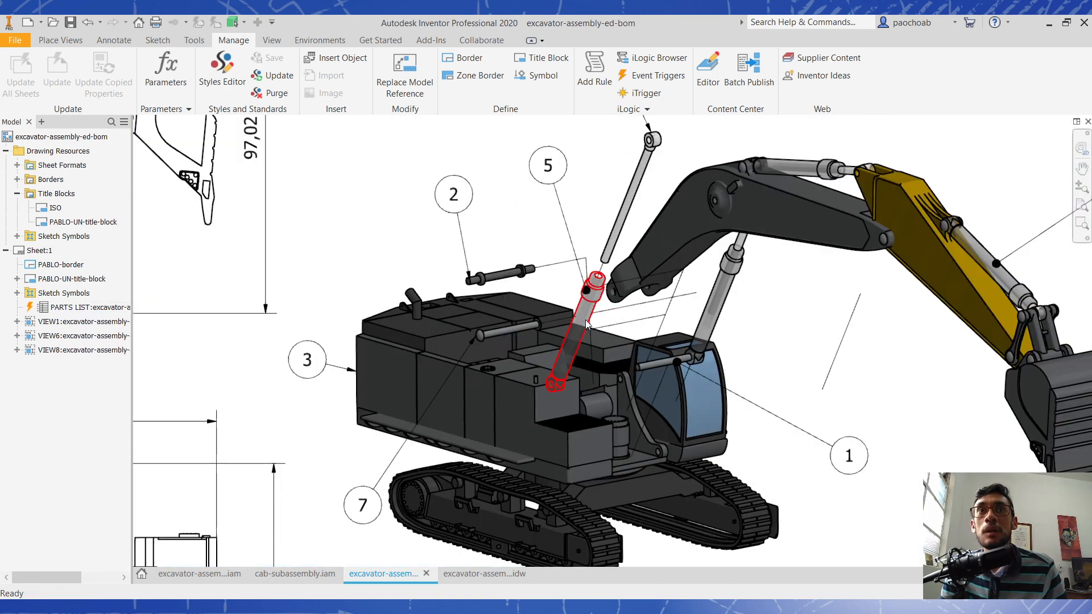
scroll(592, 325, down, 5)
scroll(591, 299, up, 5)
click(591, 299)
scroll(591, 298, up, 3)
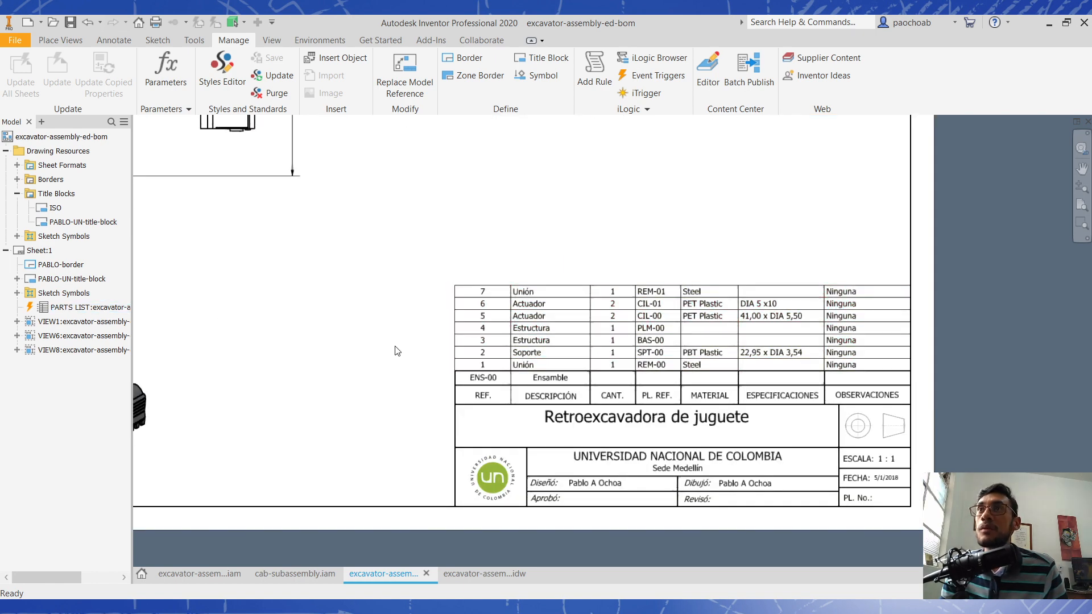
- Create a new drawing from the Drawing-ISO-template-orig-fields.idw template
click(19, 44)
mouse_move(88, 97)
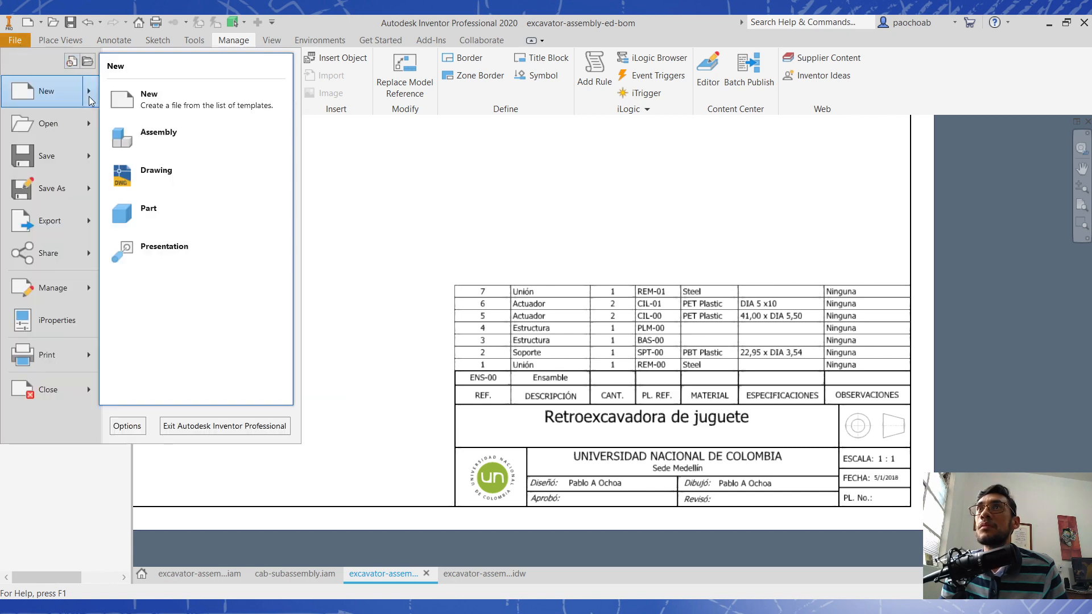
click(157, 112)
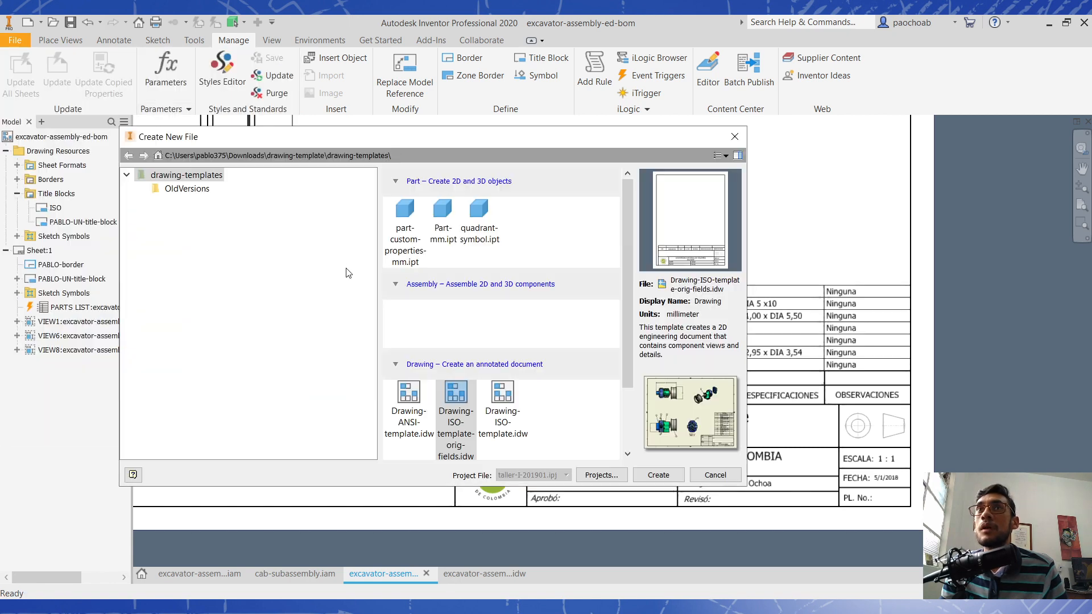
double_click(464, 406)
click(506, 366)
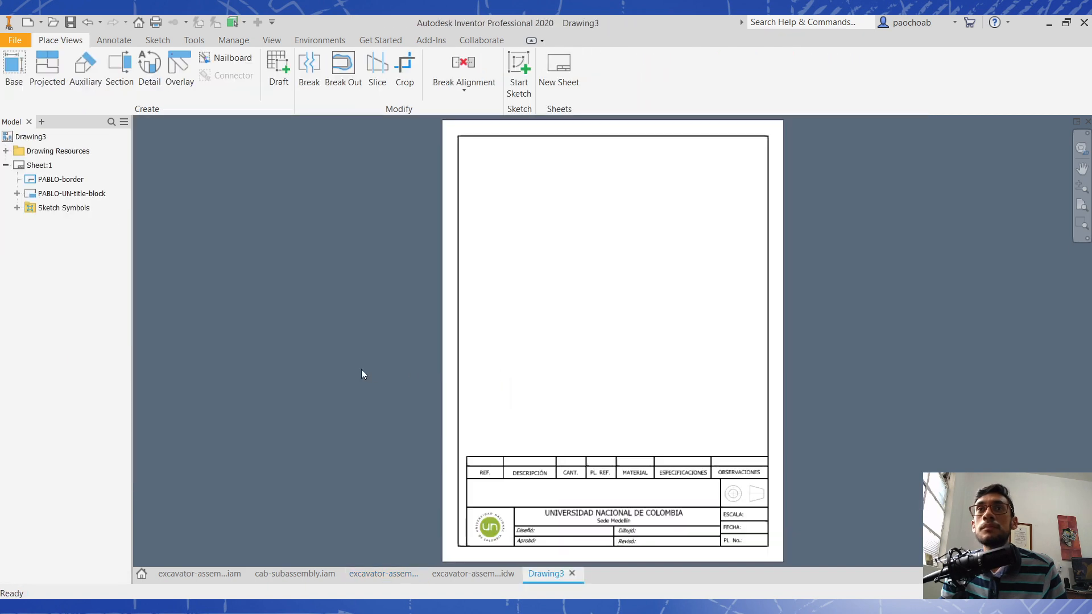
- Start a base view and load cilindro-hidraulico.ipt from the parts folder as its model
click(14, 71)
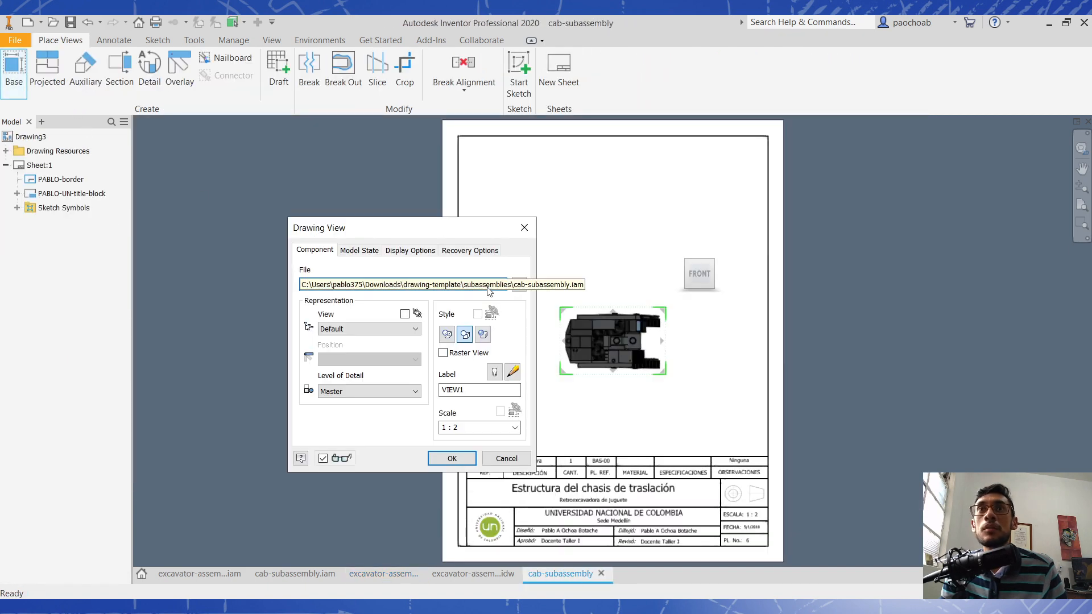
click(481, 285)
click(519, 283)
click(521, 283)
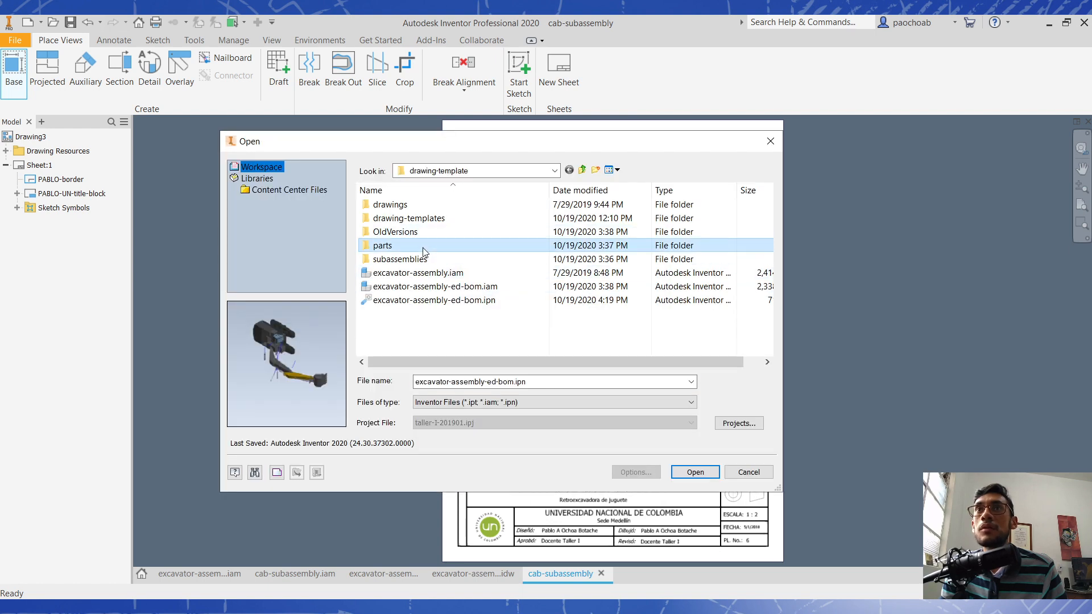
double_click(422, 247)
click(418, 232)
scroll(470, 273, down, 4)
scroll(470, 274, down, 3)
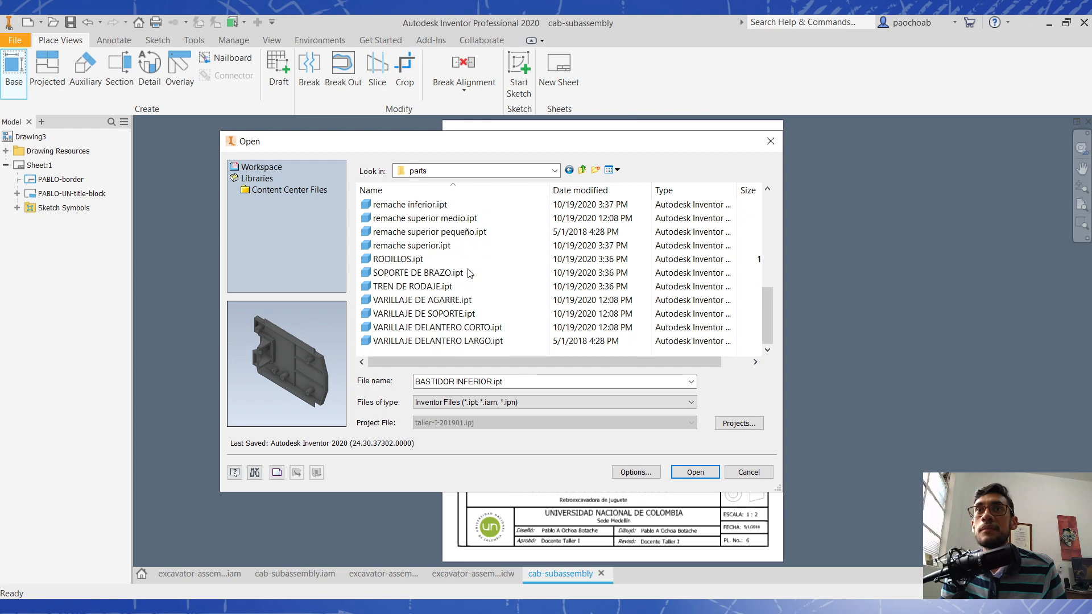
scroll(449, 276, up, 7)
click(418, 245)
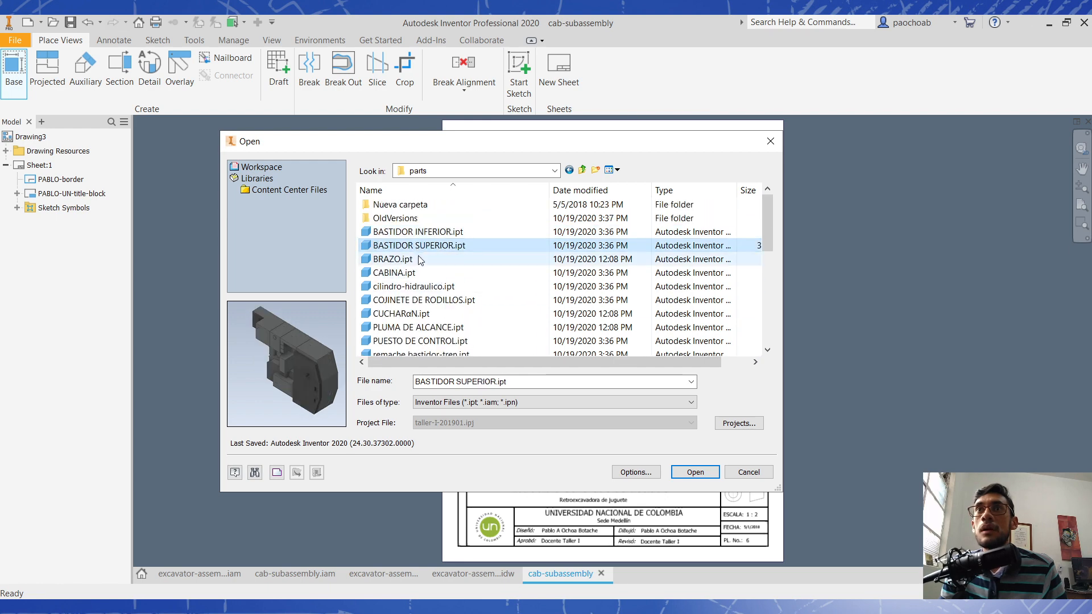
click(422, 273)
click(422, 288)
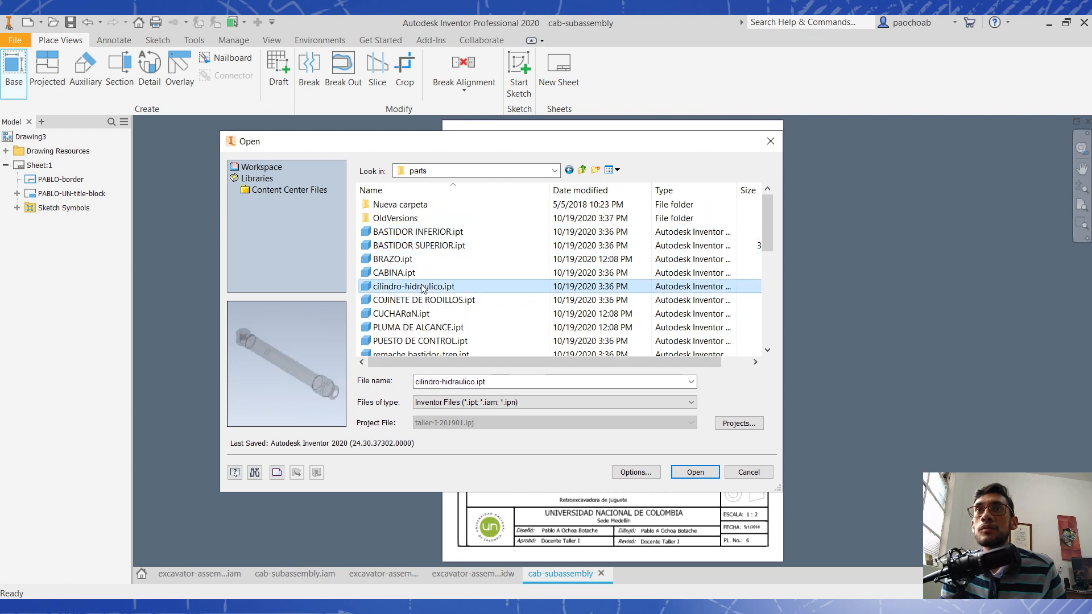
click(695, 473)
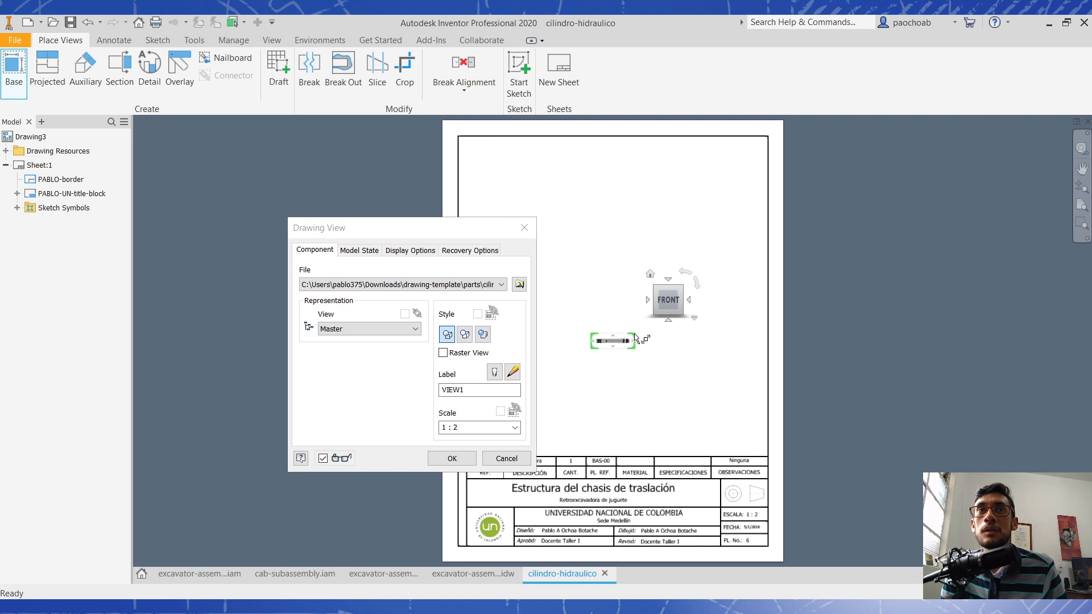
- Enlarge the hydraulic cylinder's base view to a 3 : 1 scale and place it on the sheet
drag(637, 338, 710, 310)
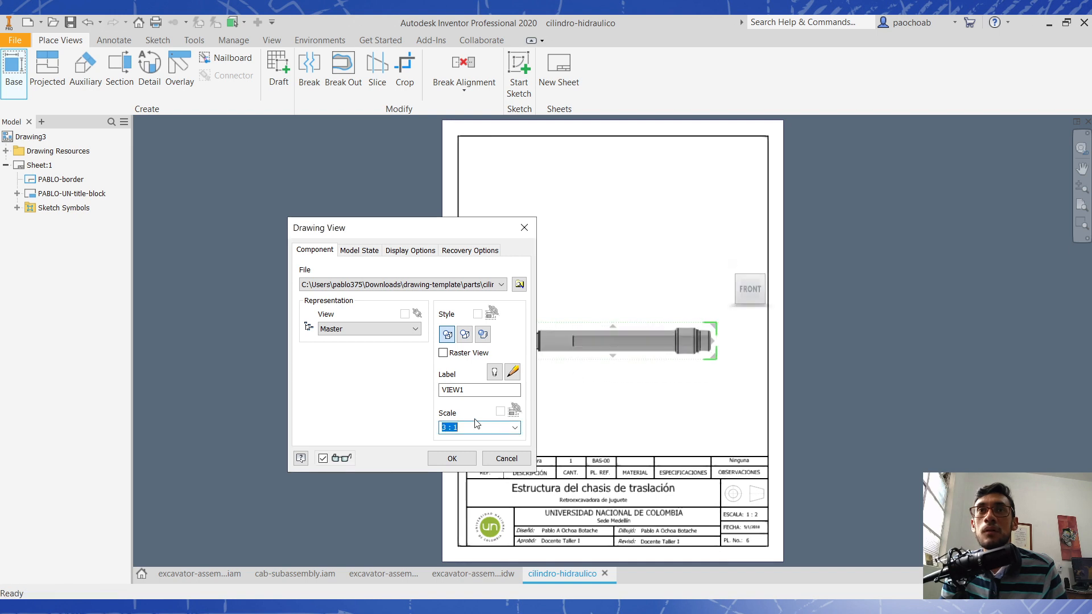
click(449, 456)
scroll(475, 443, up, 2)
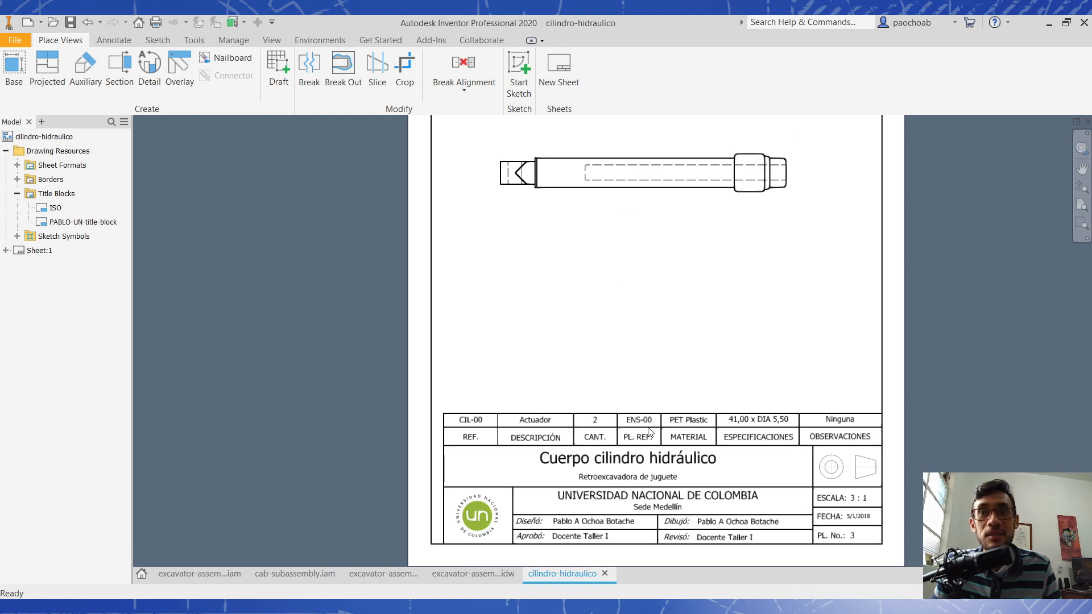
- Return to the excavator-assembly-ed-bom drawing and review its views, balloons and parts list
click(391, 572)
key(F2)
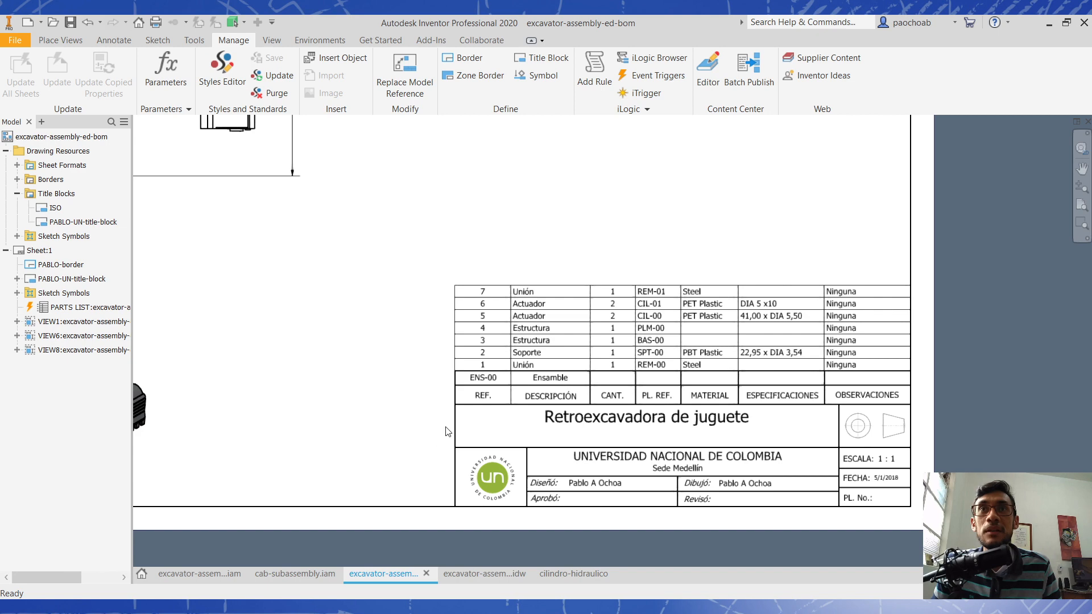
drag(388, 288, 528, 306)
middle_drag(528, 306, 612, 306)
scroll(554, 306, down, 3)
middle_drag(451, 245, 528, 394)
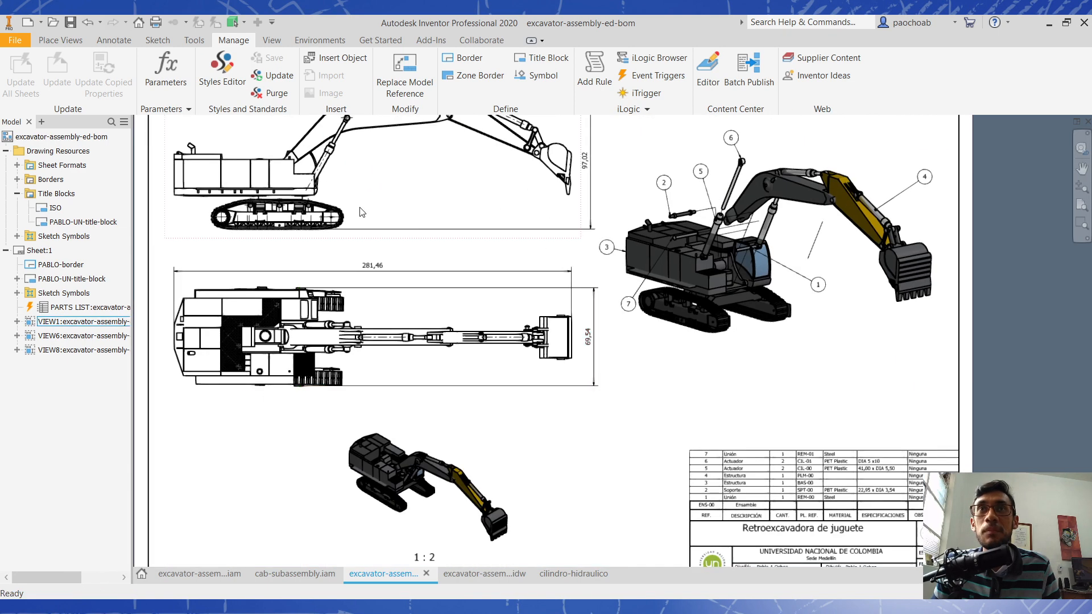
- Compare the ENS-00 reference in the excavator drawing's title block with the title block of the cilindro-hidraulico drawing
middle_drag(716, 351, 539, 197)
scroll(539, 355, up, 5)
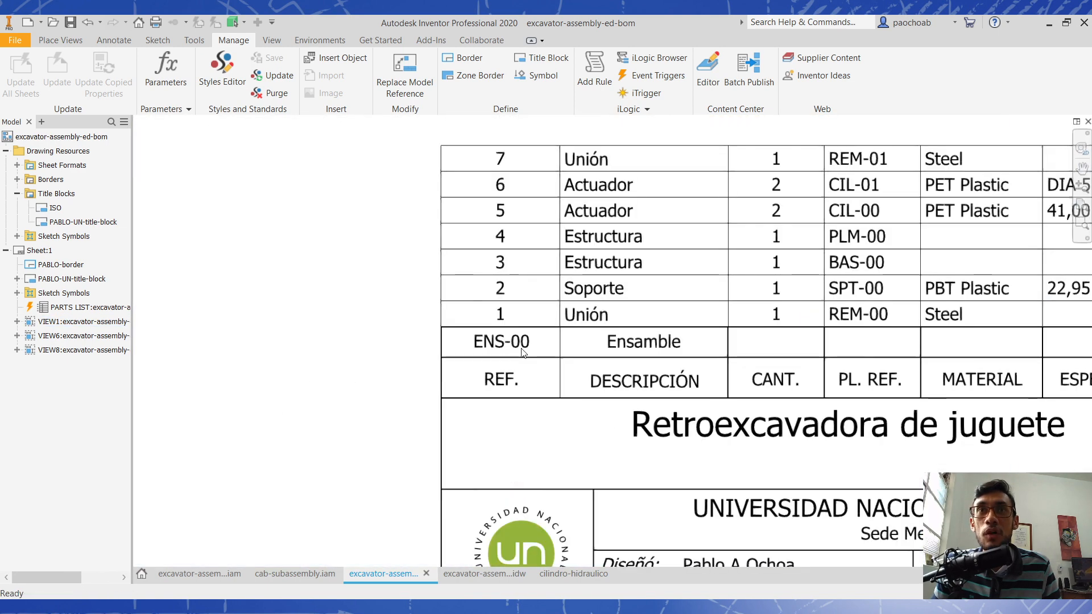
scroll(443, 379, down, 2)
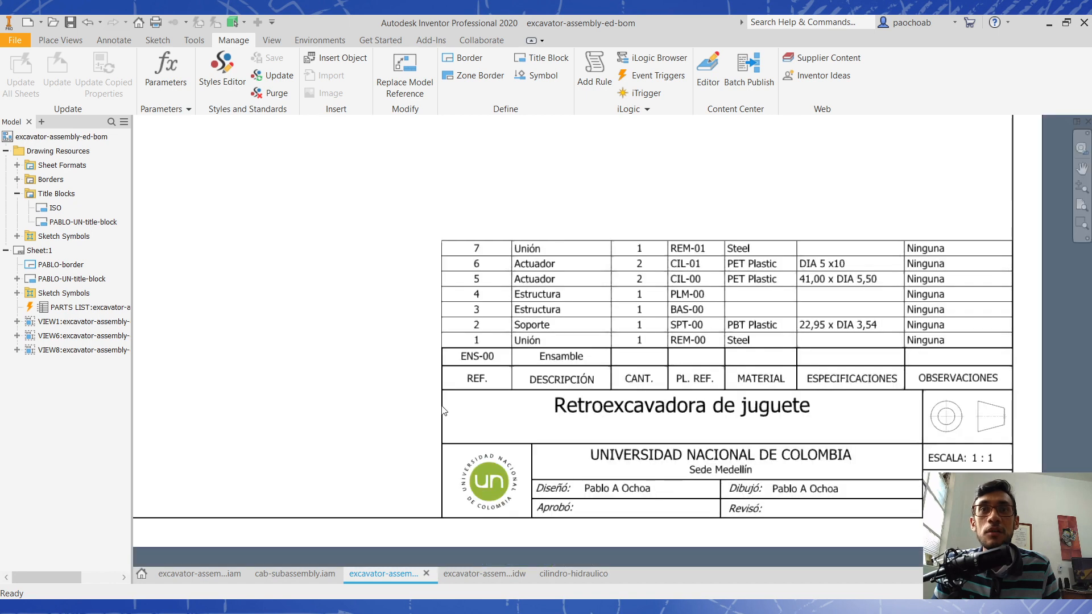
click(563, 578)
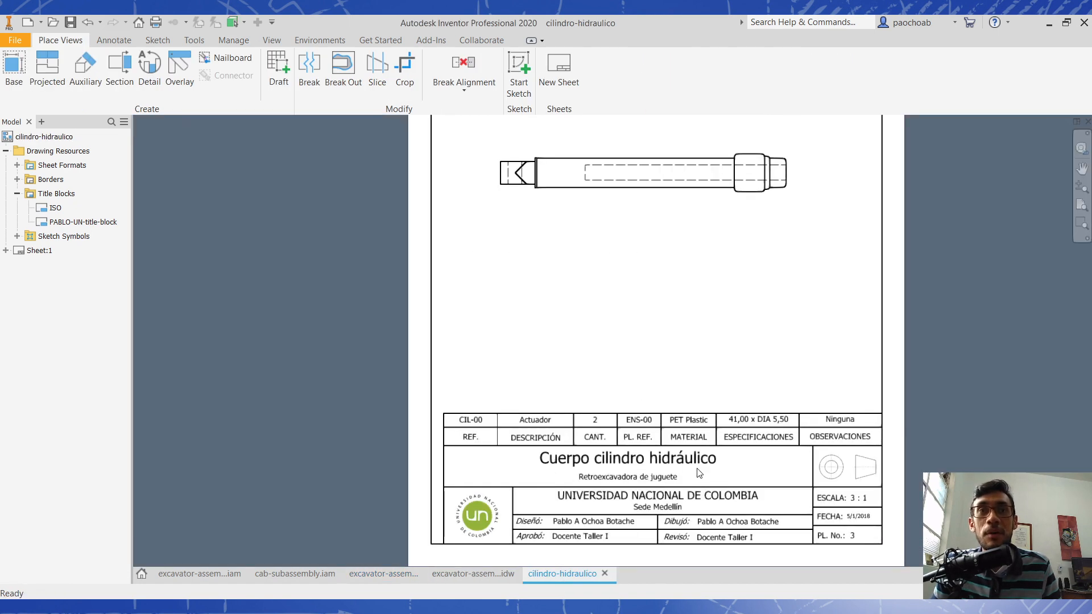
scroll(458, 431, up, 2)
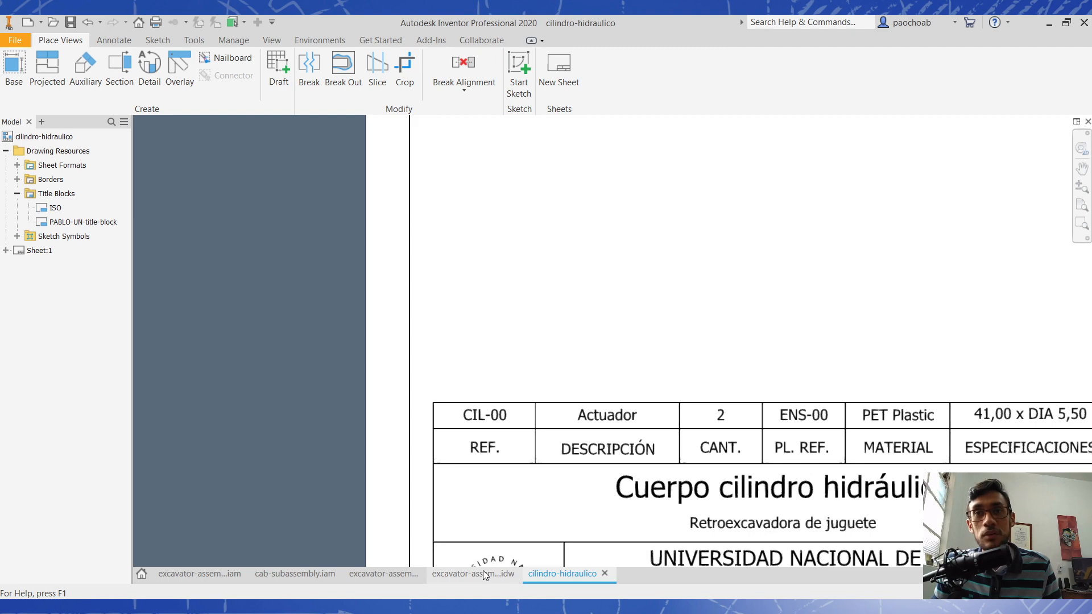
- Check the PL. REF. column of the excavator parts list against the REF. and PL. REF. cells of the hydraulic cylinder drawing
click(397, 577)
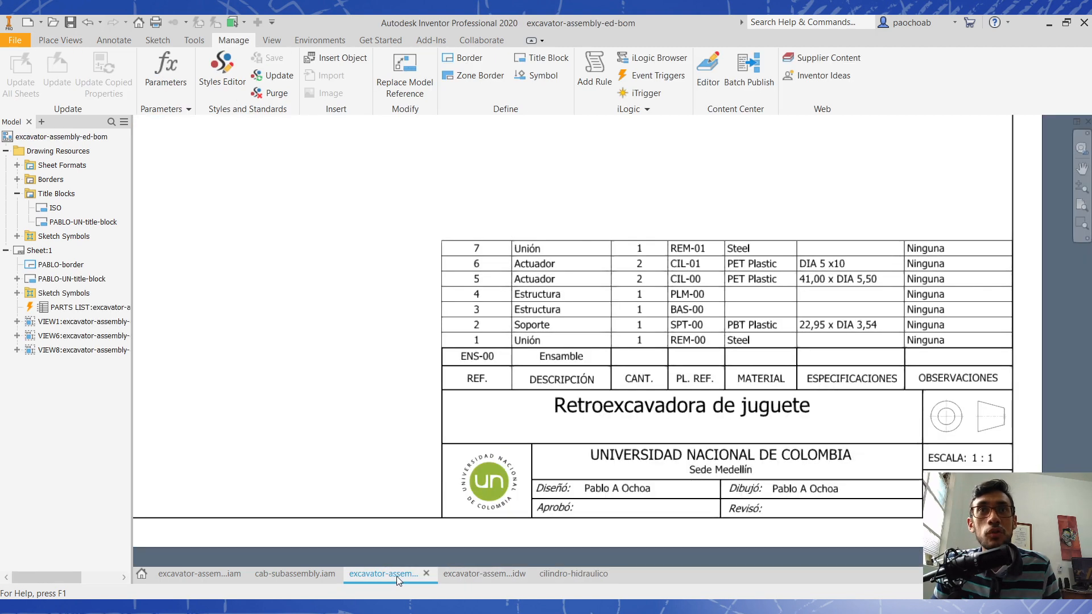
middle_drag(640, 355, 566, 405)
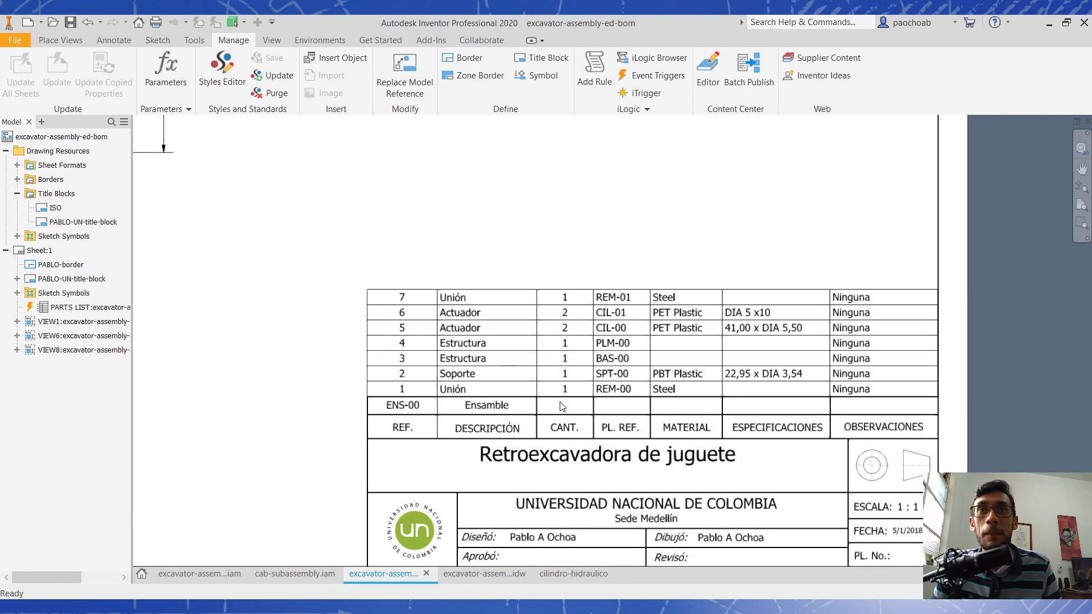
scroll(560, 398, up, 3)
click(667, 277)
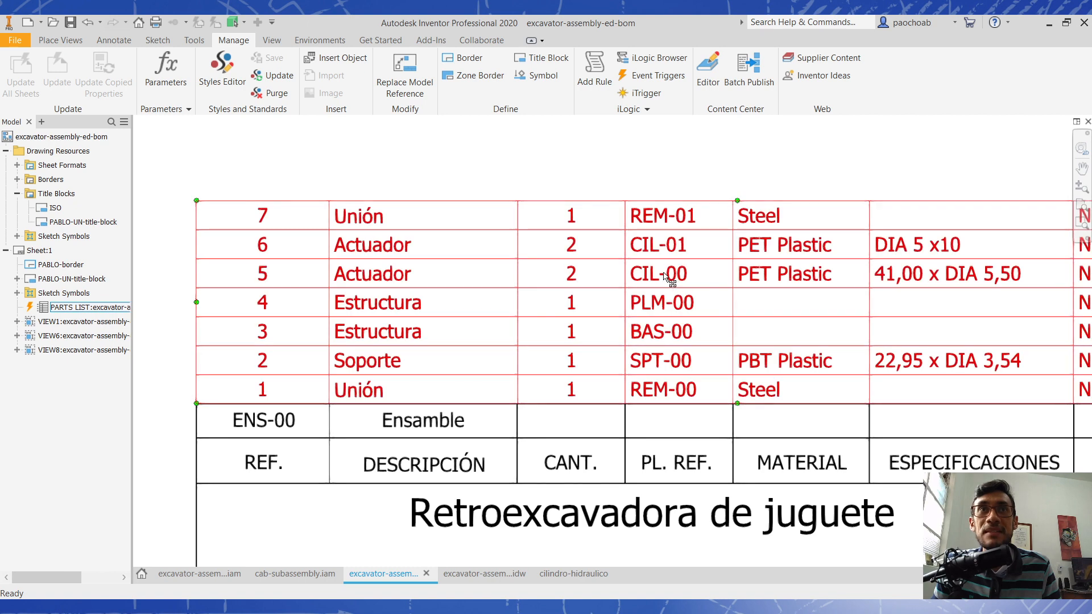
key(Escape)
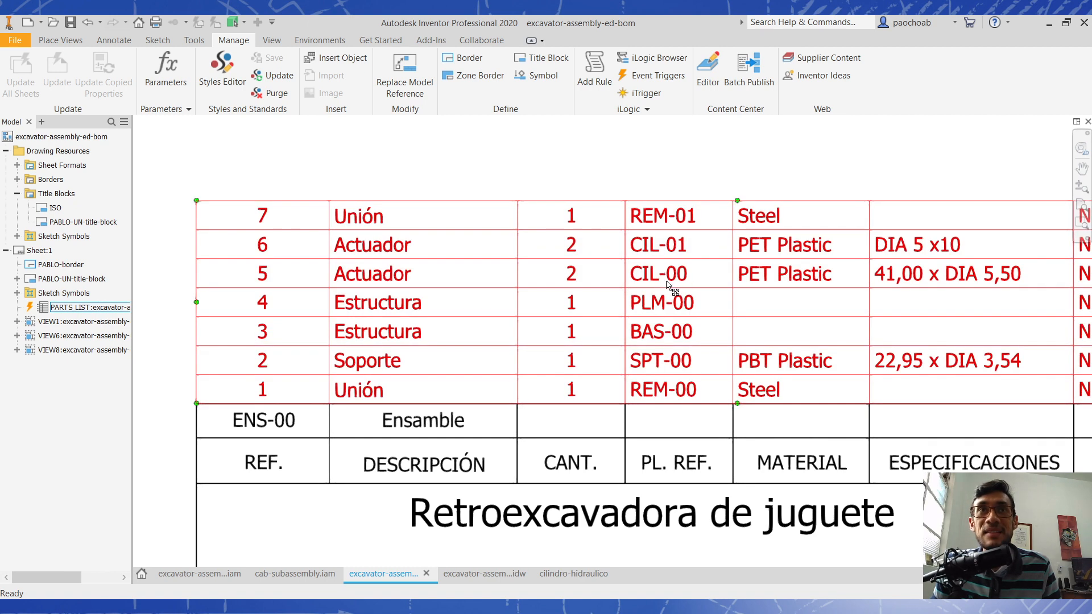
click(654, 315)
key(Escape)
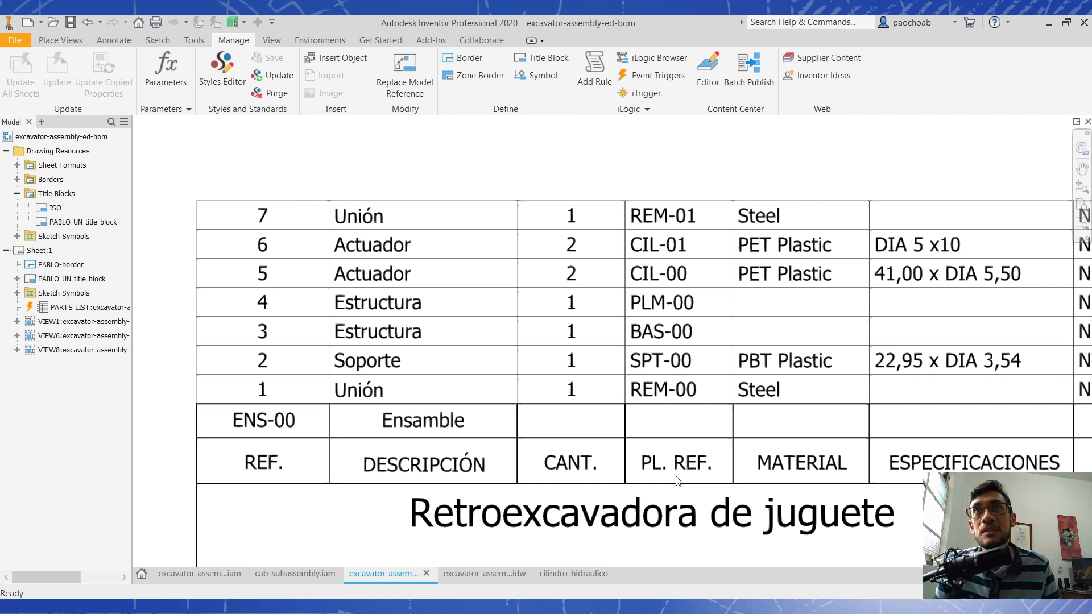
click(656, 306)
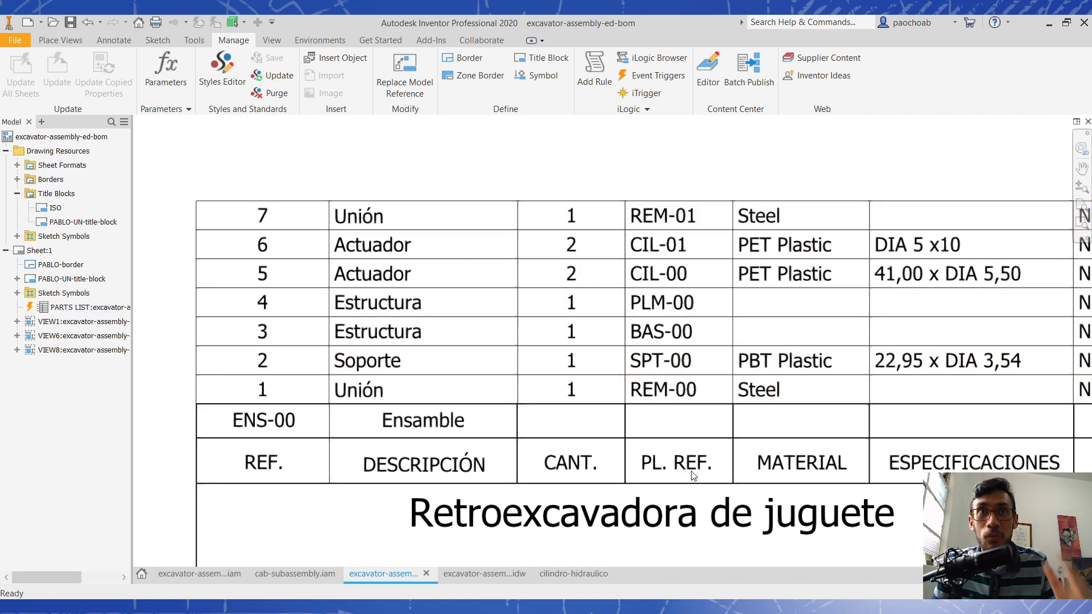
click(568, 575)
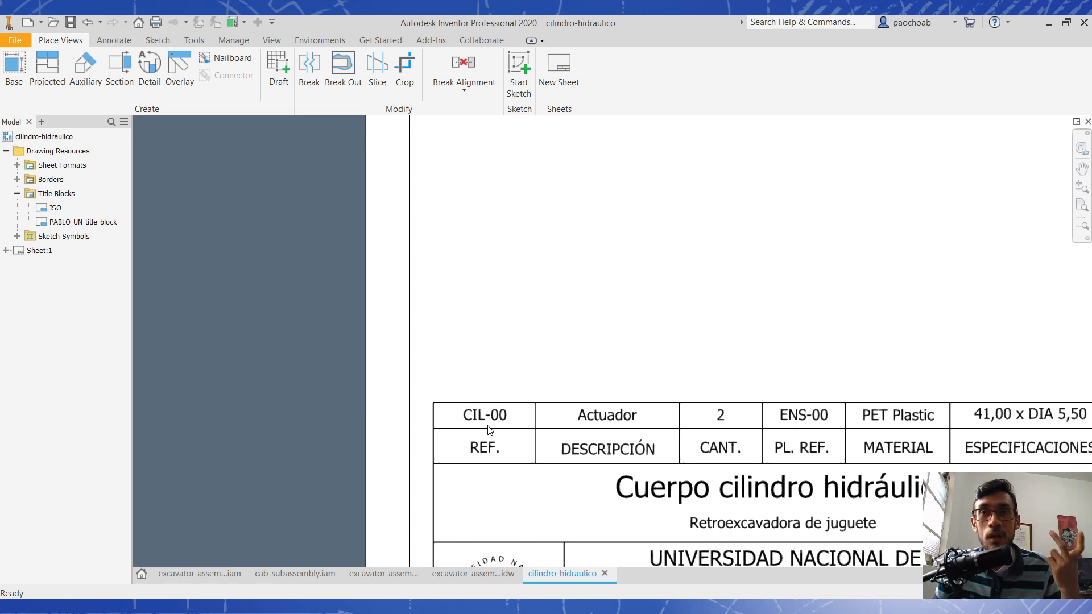
click(383, 574)
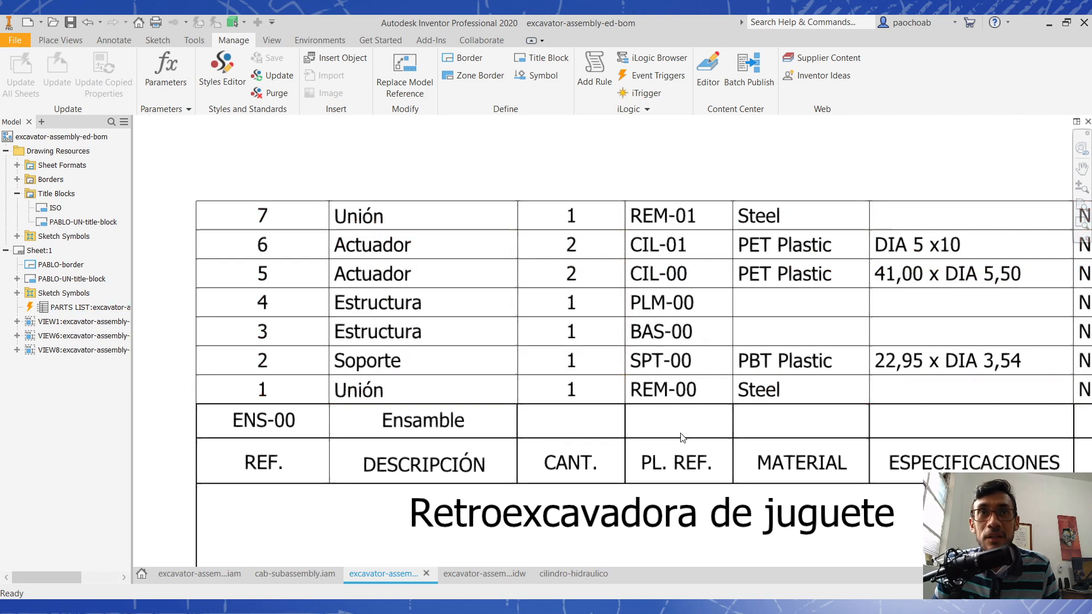
click(583, 575)
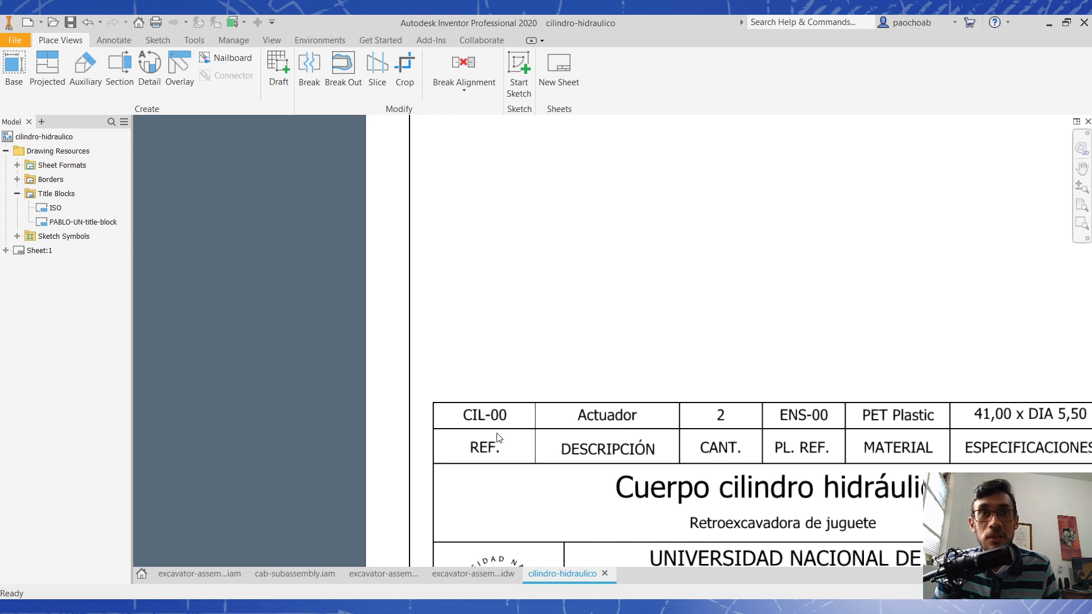
middle_drag(859, 498, 756, 416)
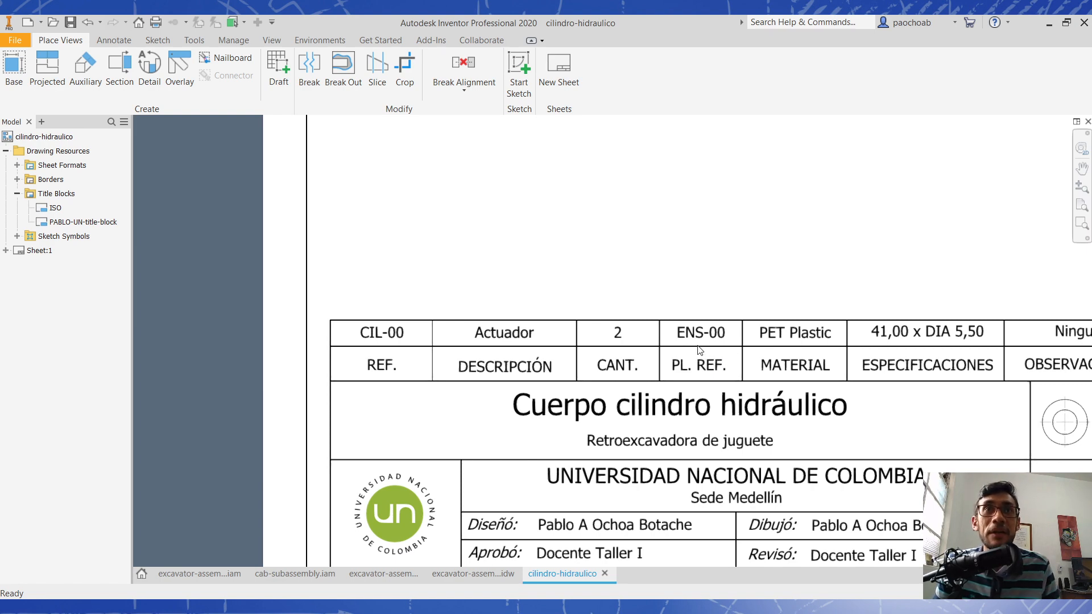
- Return to the excavator-assembly-ed-bom drawing and examine the title block, the ballooned exploded view and the small isometric view
click(375, 574)
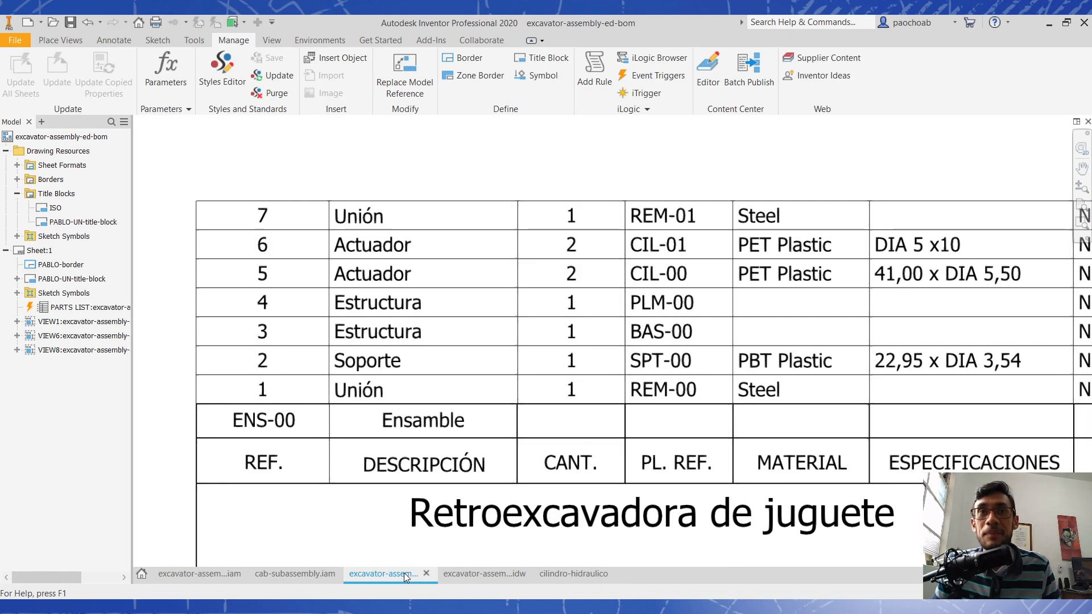
scroll(488, 400, up, 5)
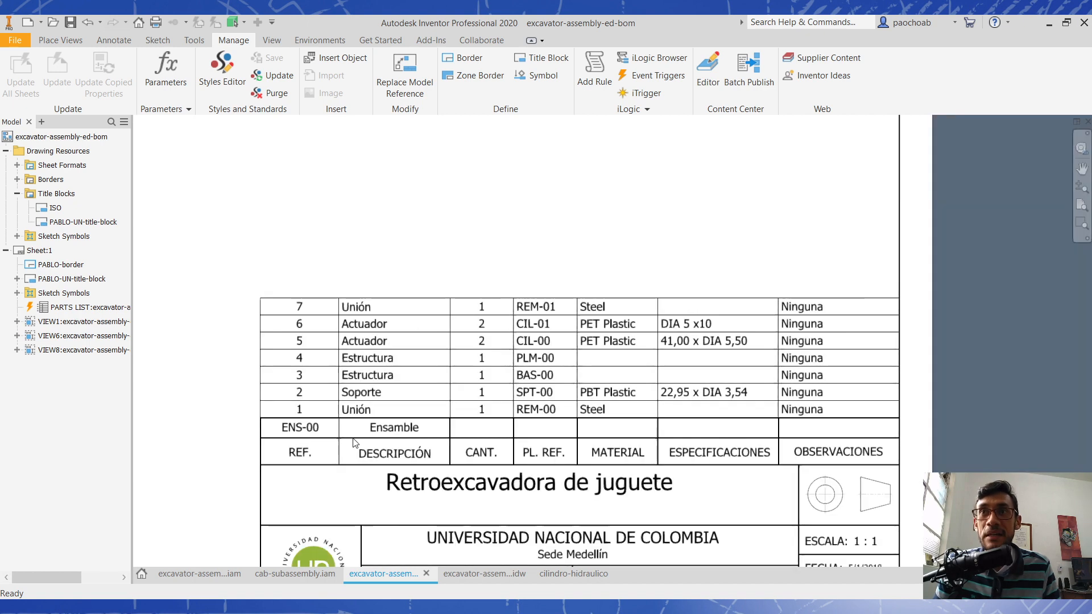
mouse_move(641, 303)
middle_down()
mouse_move(438, 478)
mouse_move(435, 494)
middle_up()
click(621, 247)
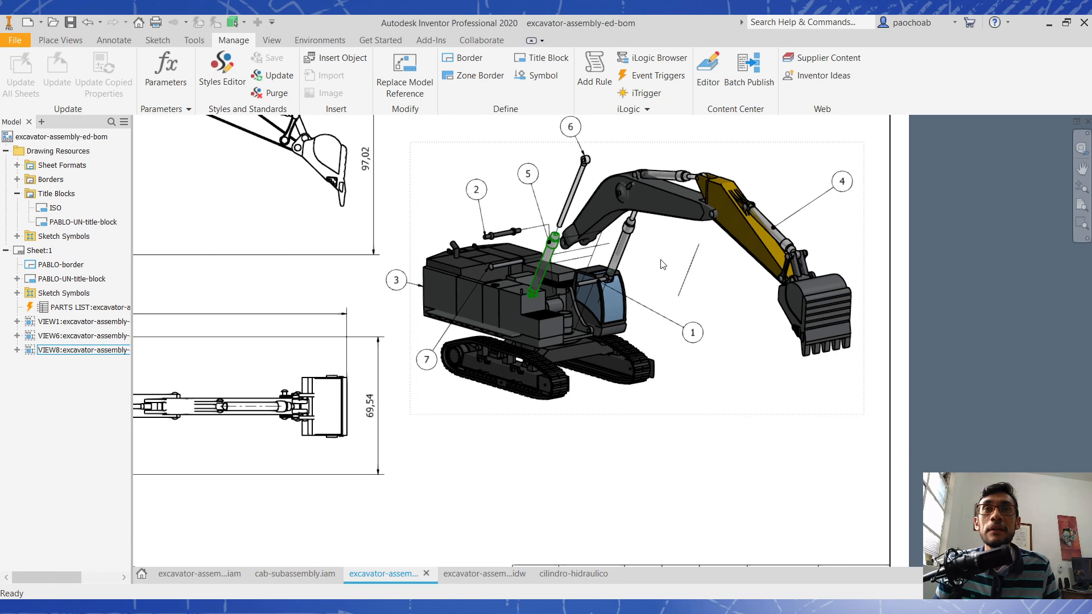
click(669, 398)
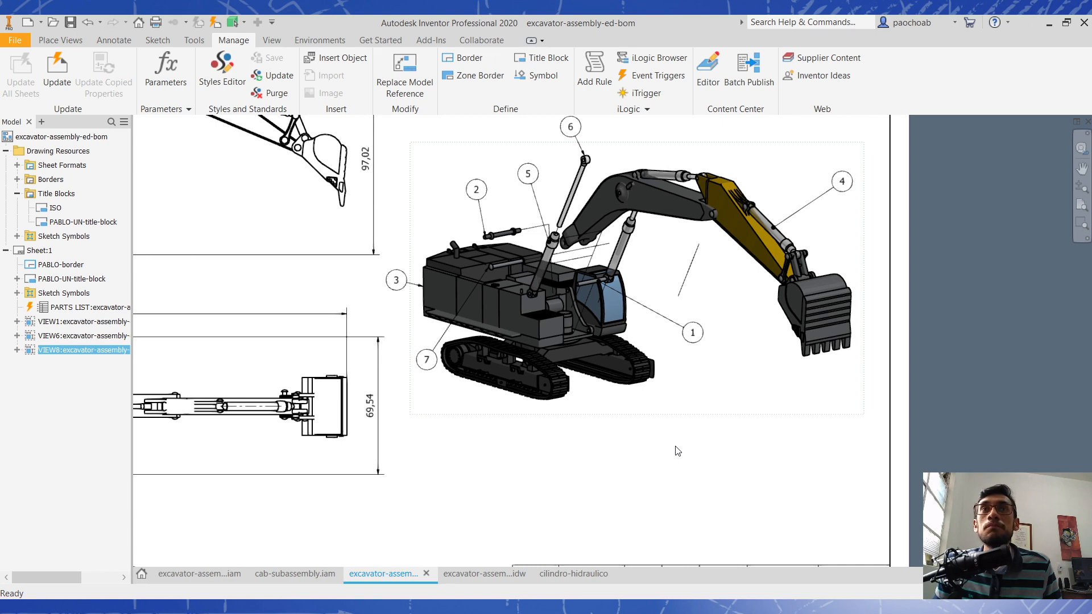
scroll(678, 451, down, 3)
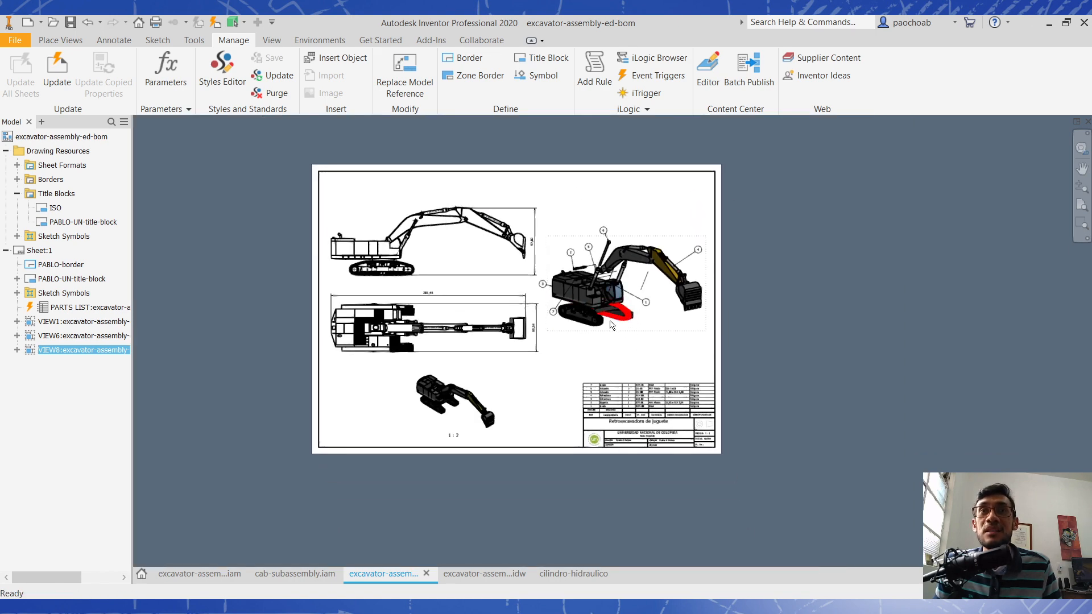
scroll(611, 324, up, 3)
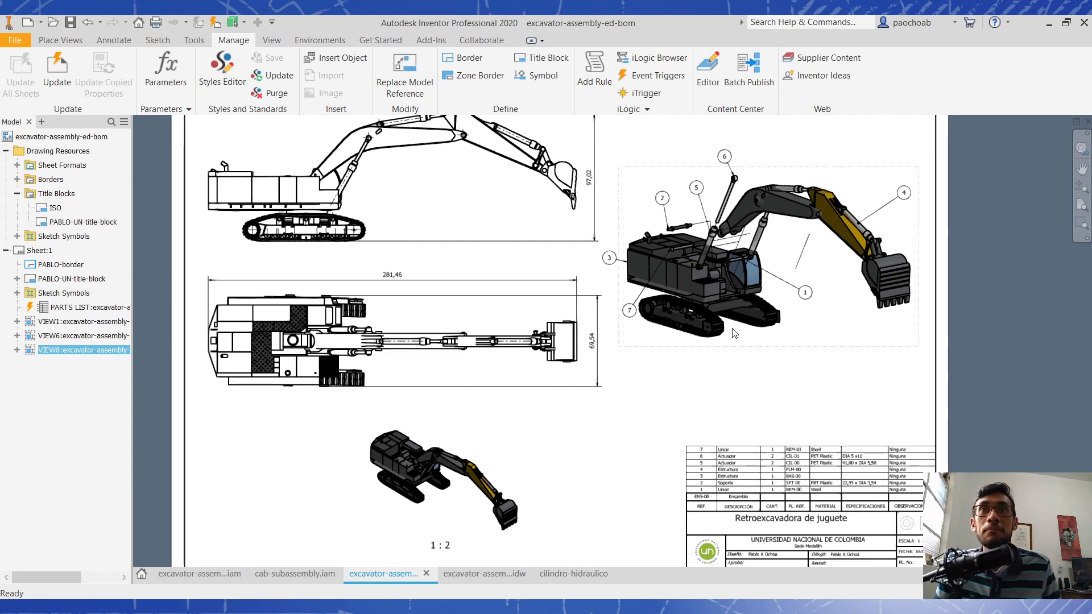
click(479, 516)
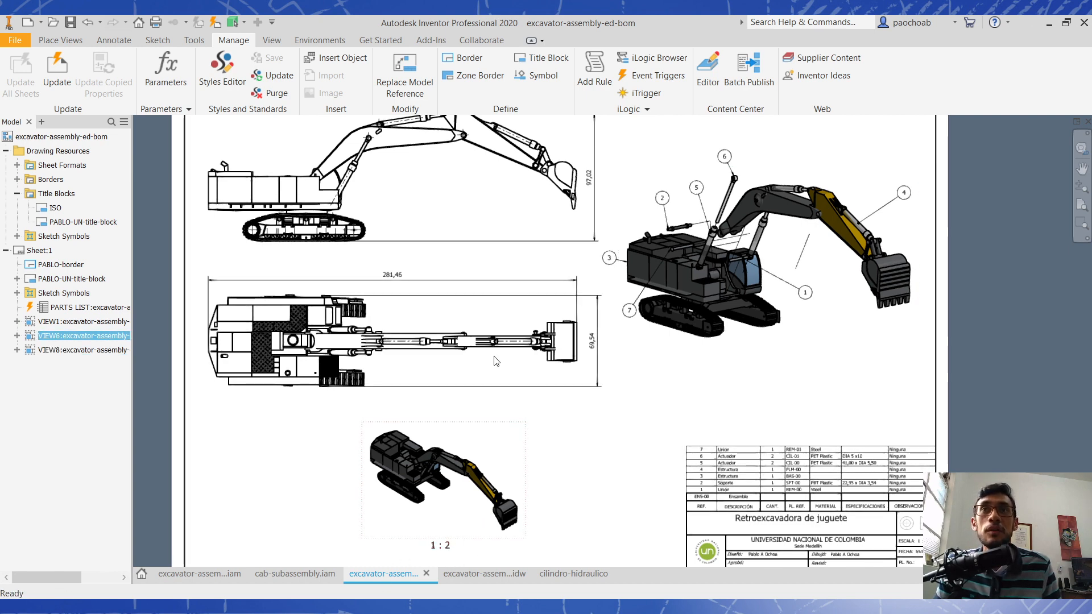
- Review the overall dimensions of the front and top views, the balloons, and the parts list above the title block
middle_drag(572, 439, 601, 524)
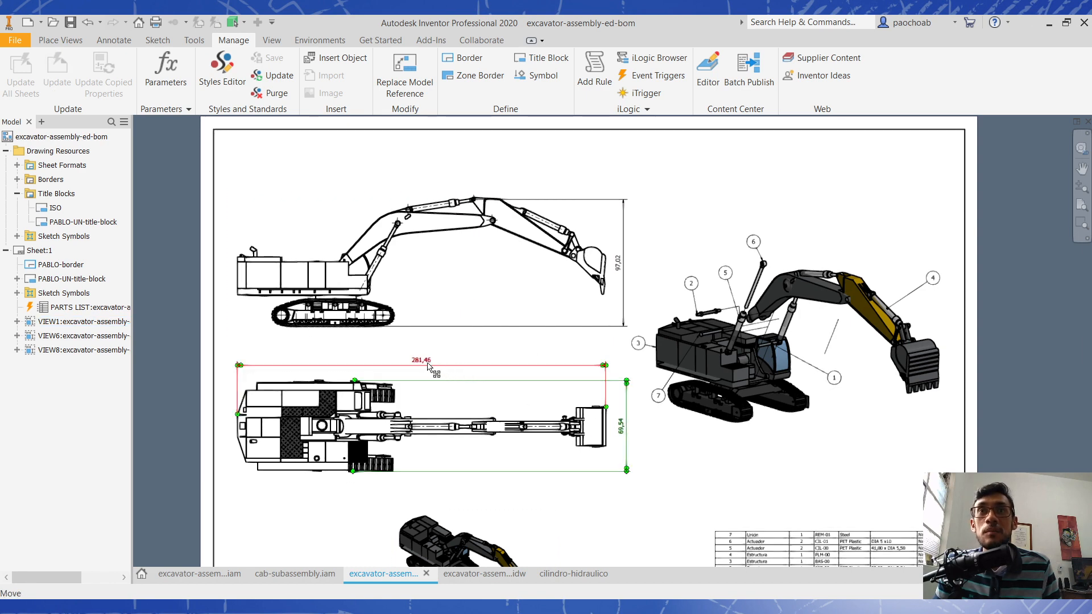
click(622, 270)
click(114, 40)
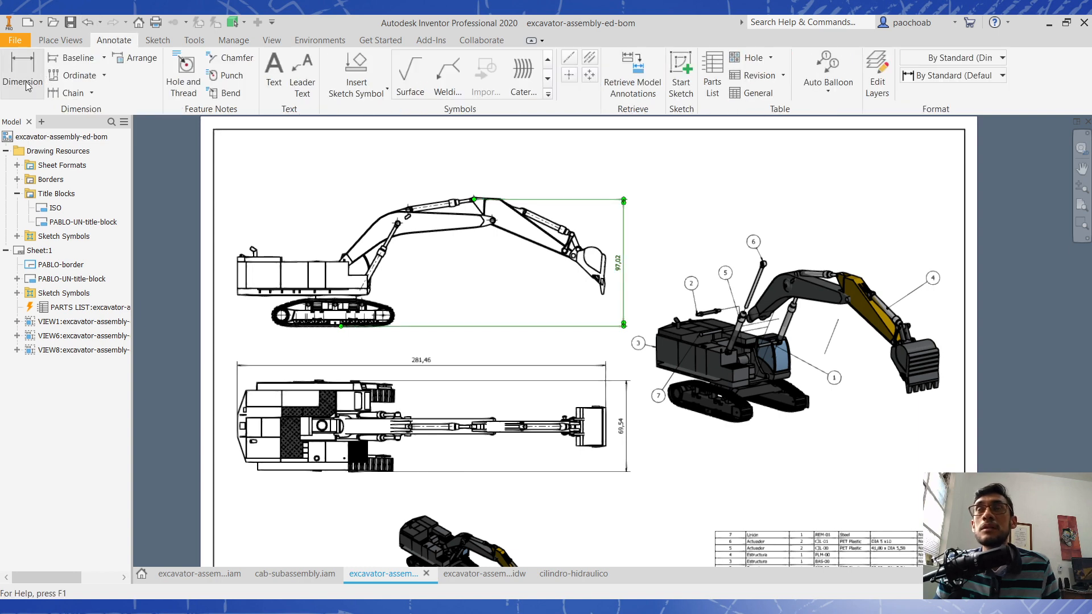
click(794, 431)
middle_drag(835, 470, 673, 412)
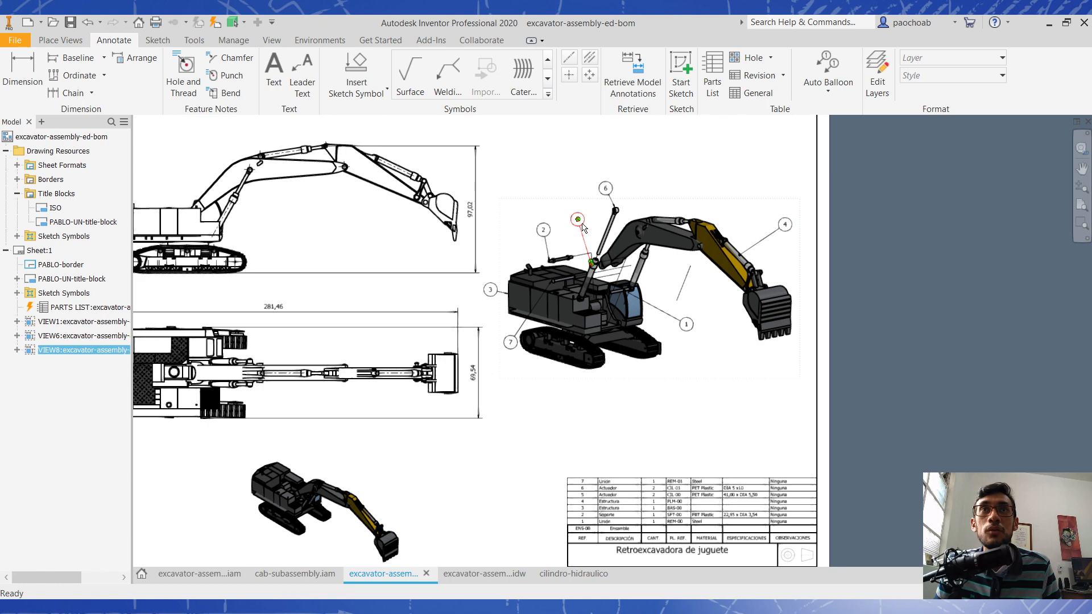
middle_drag(686, 374, 632, 232)
scroll(633, 360, up, 3)
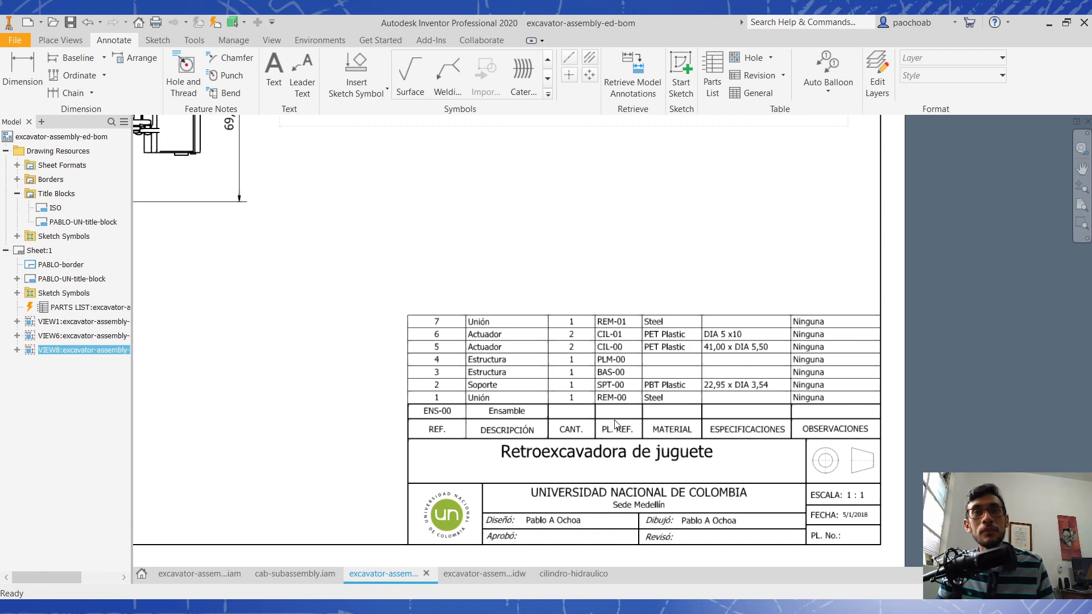
click(768, 354)
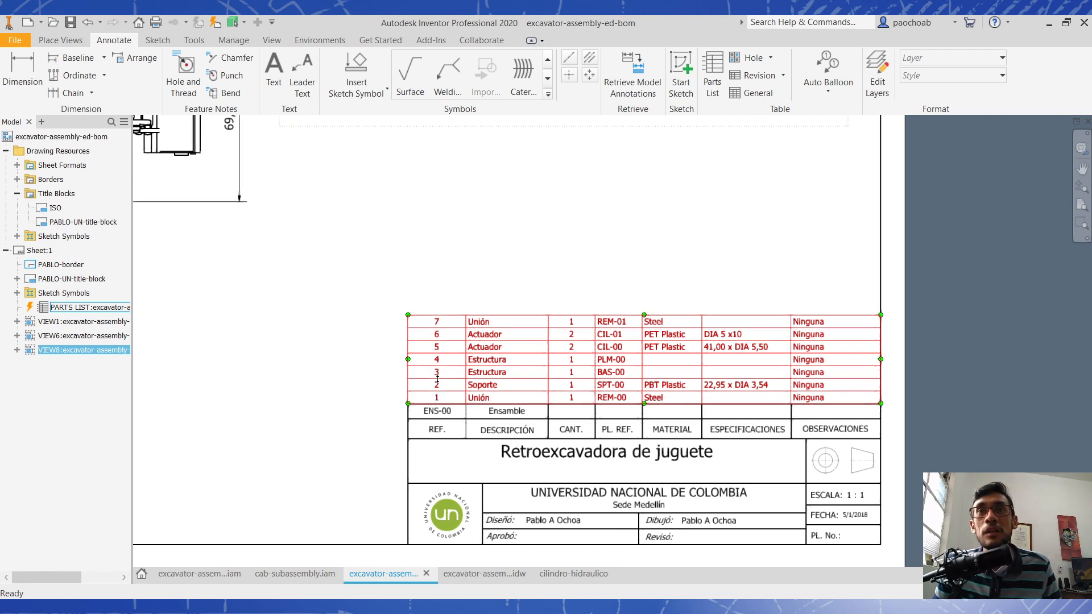
click(306, 379)
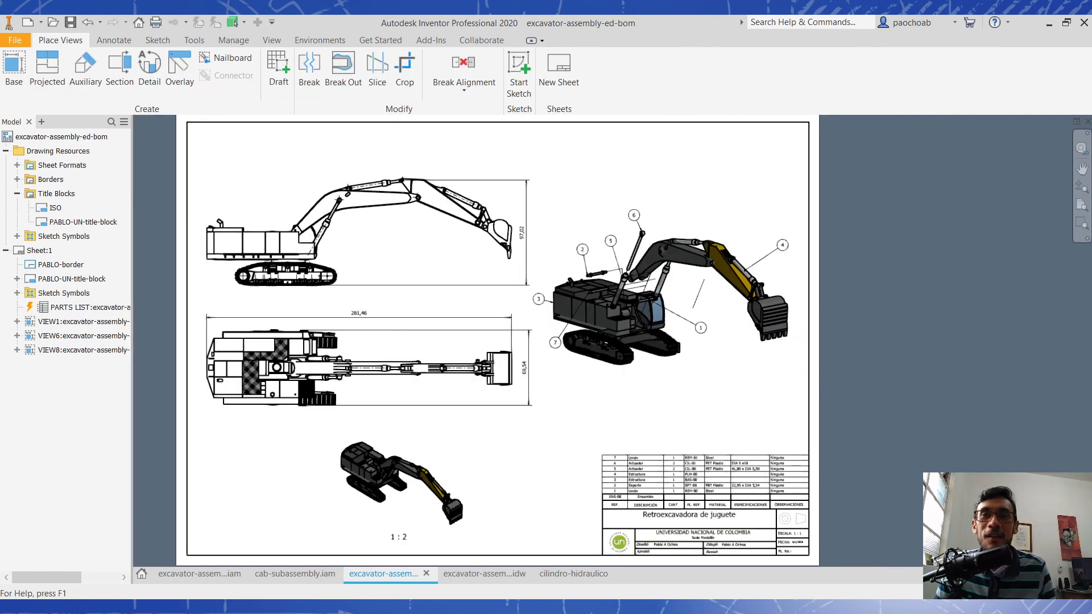
click(388, 242)
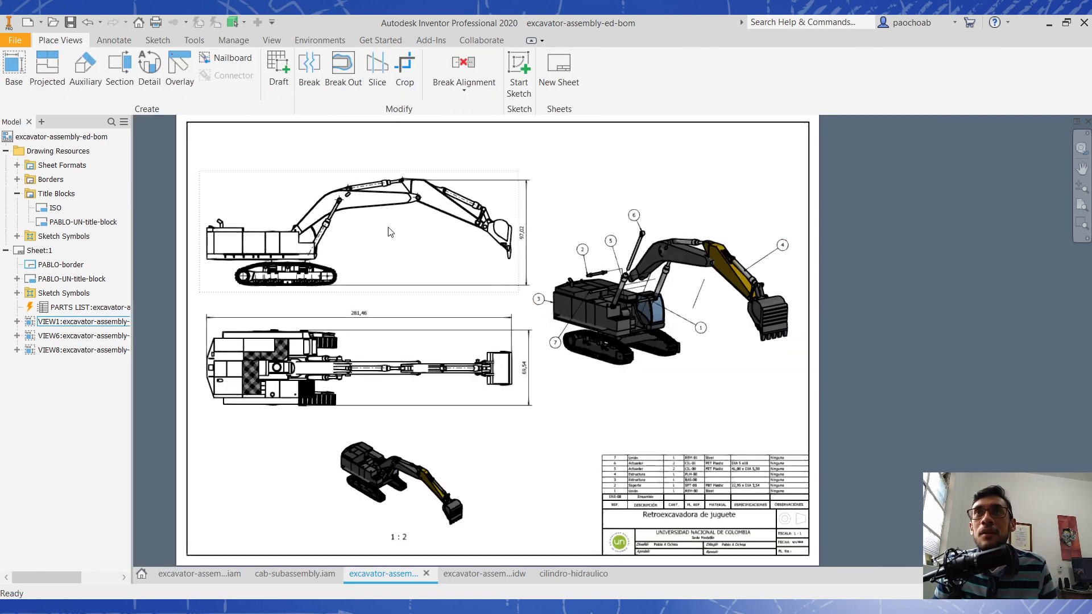
scroll(451, 244, up, 5)
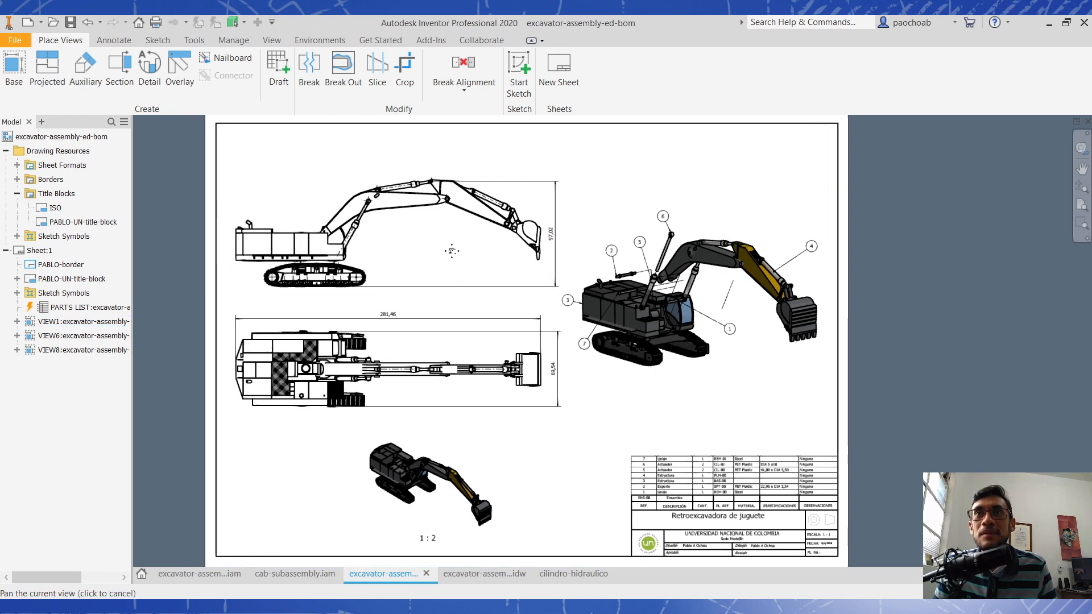
scroll(455, 228, down, 5)
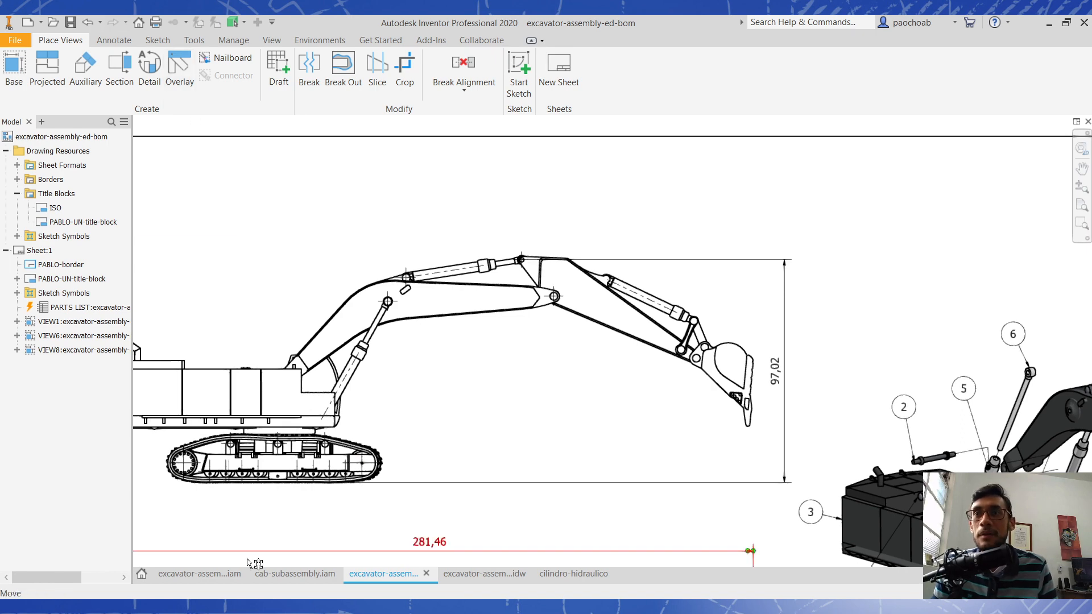
- Switch to the excavator-assembly-ed-bom.iam assembly, view it from the front, and activate and delete its maximum positional representation
click(190, 574)
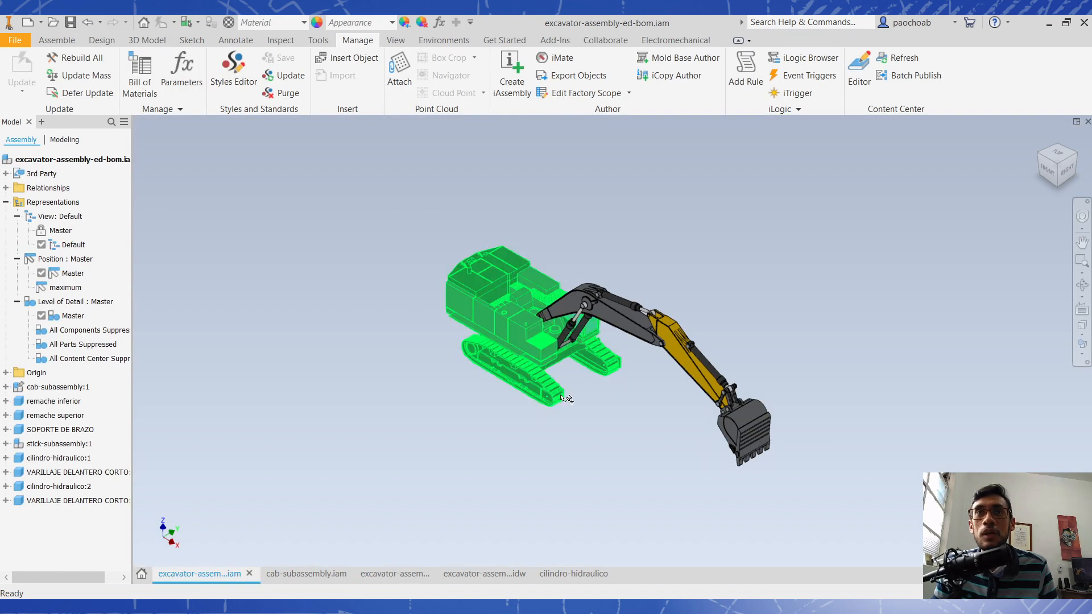
click(1043, 171)
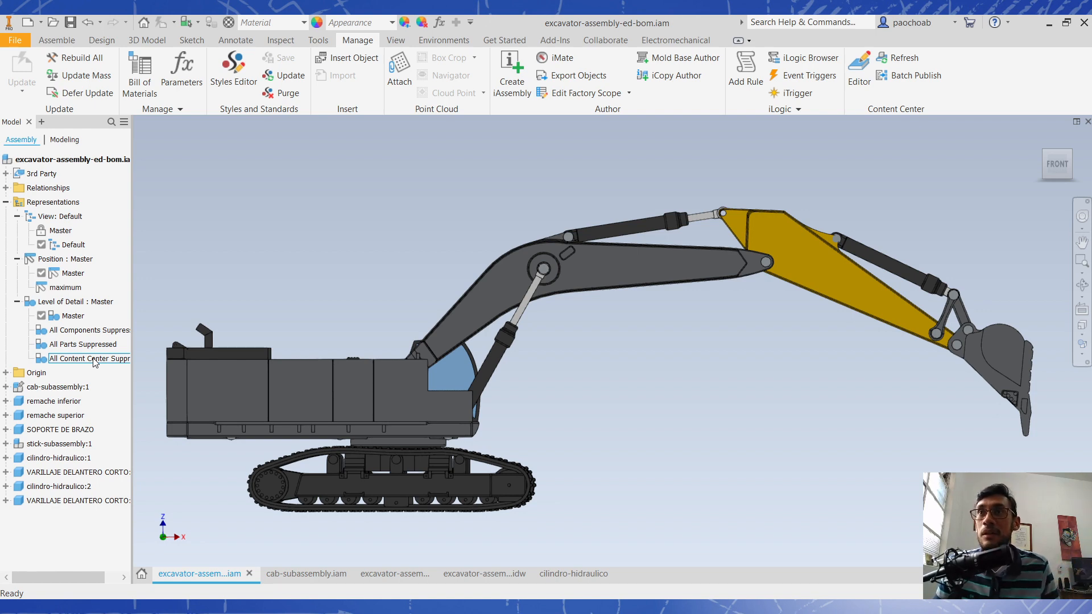
click(68, 259)
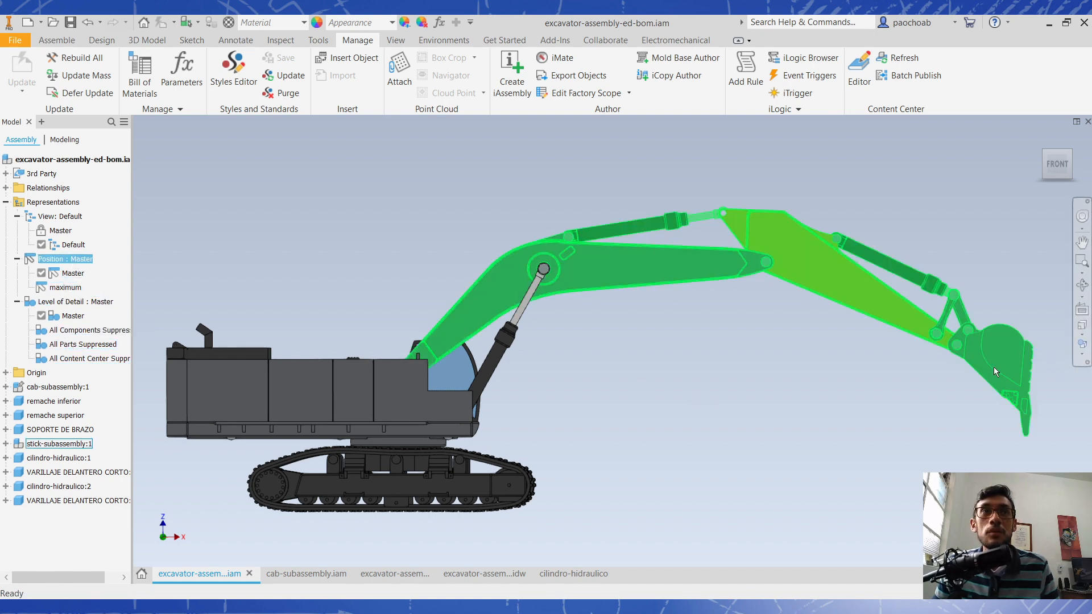
double_click(70, 288)
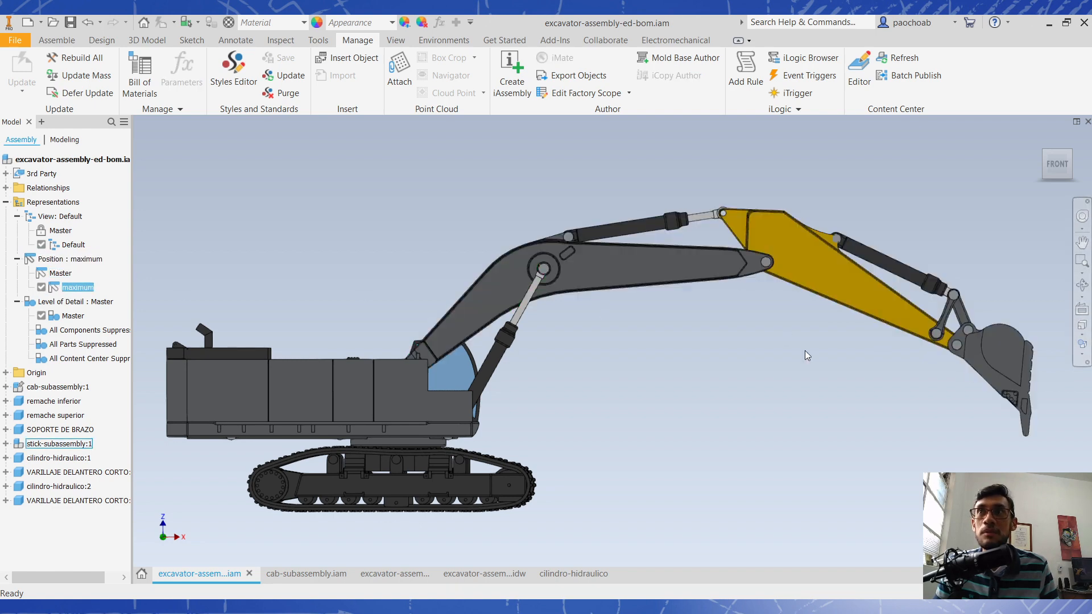
right_click(76, 288)
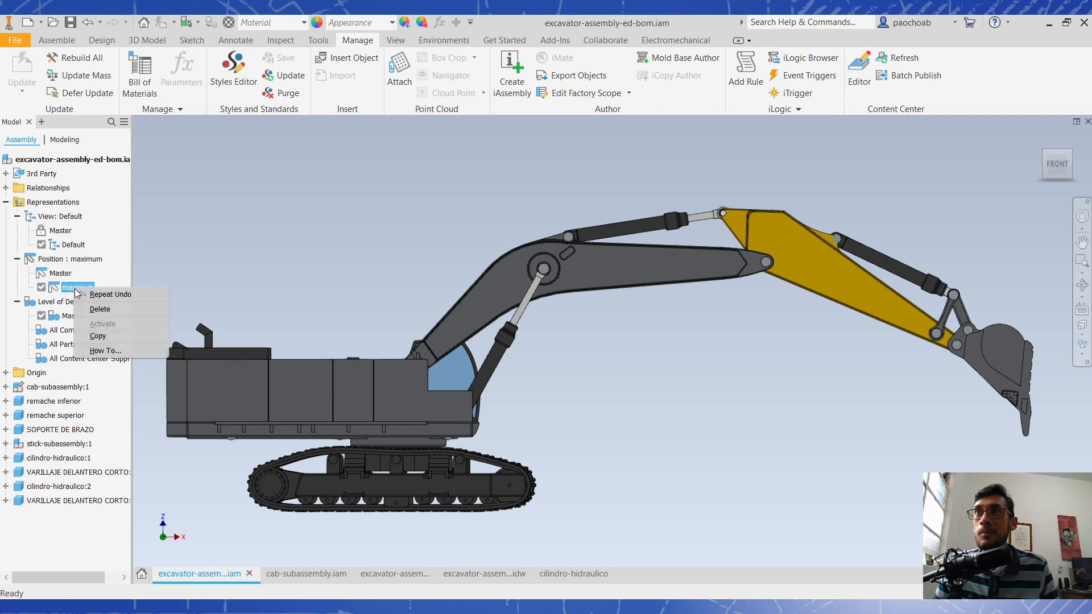
click(97, 310)
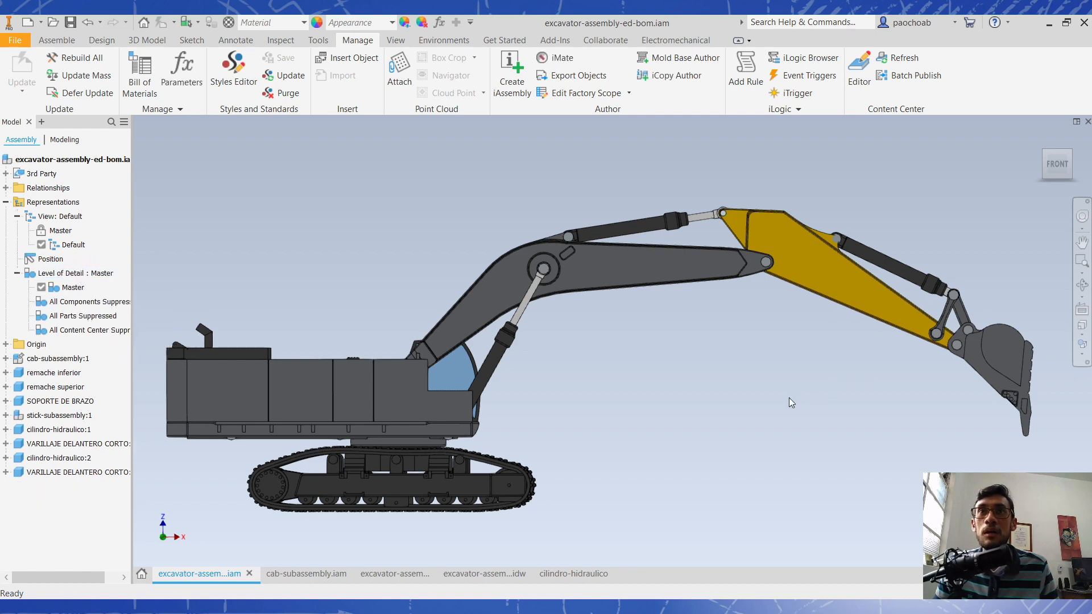
- Create a new positional representation in the excavator assembly and name it Max
click(51, 259)
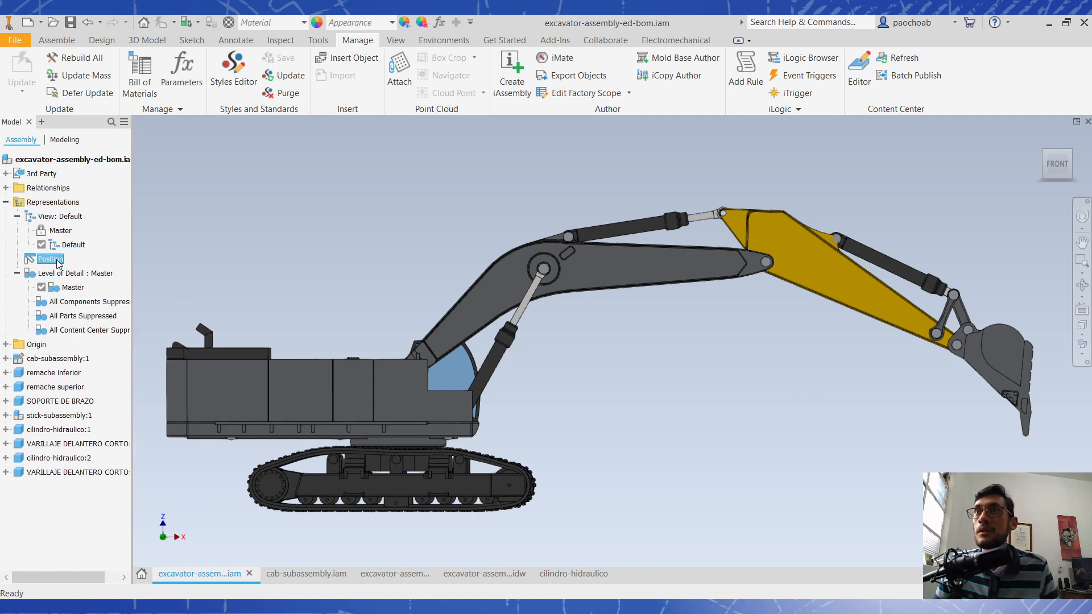
right_click(48, 261)
click(104, 289)
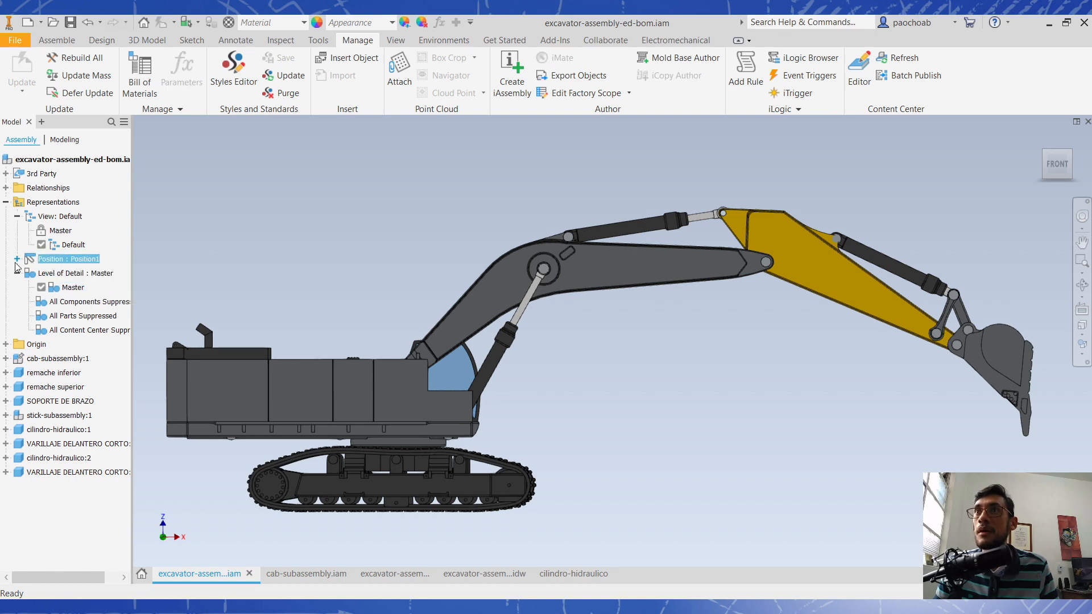
click(18, 259)
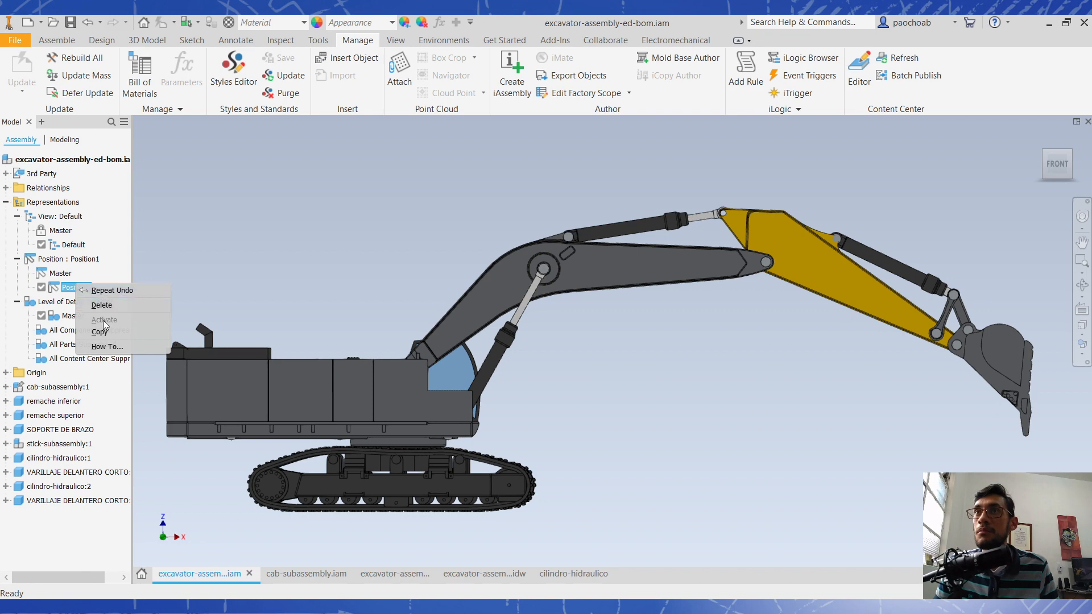
click(66, 291)
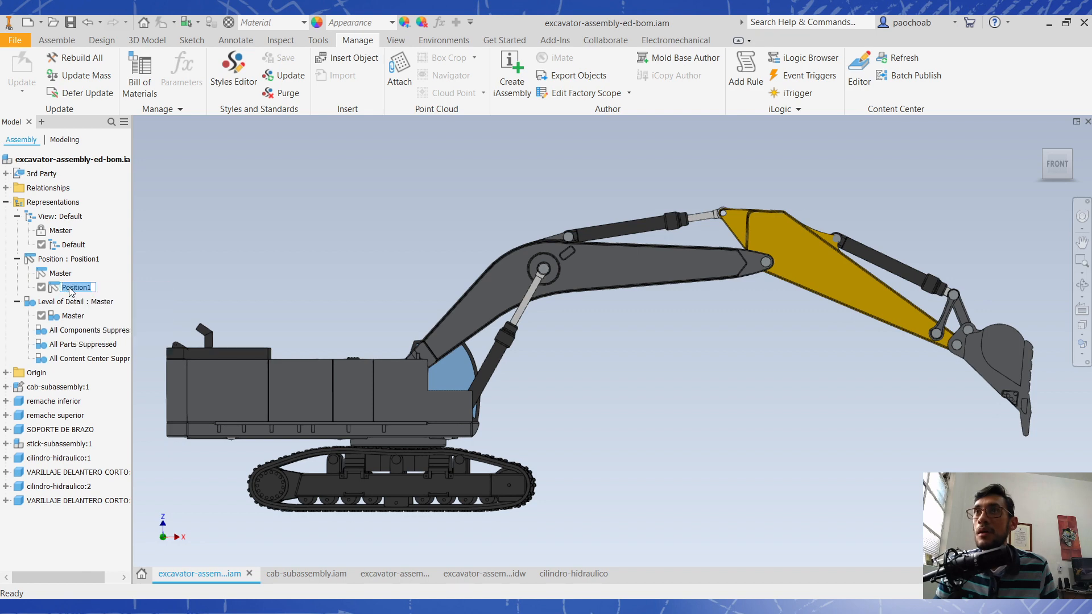
key(BackSpace)
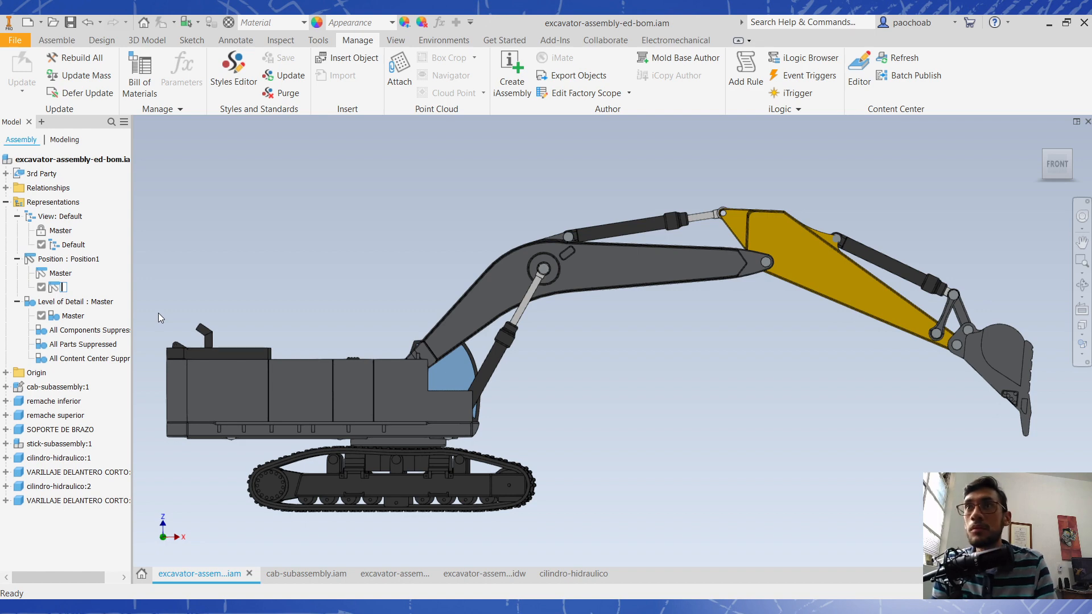
text(Max)
key(Return)
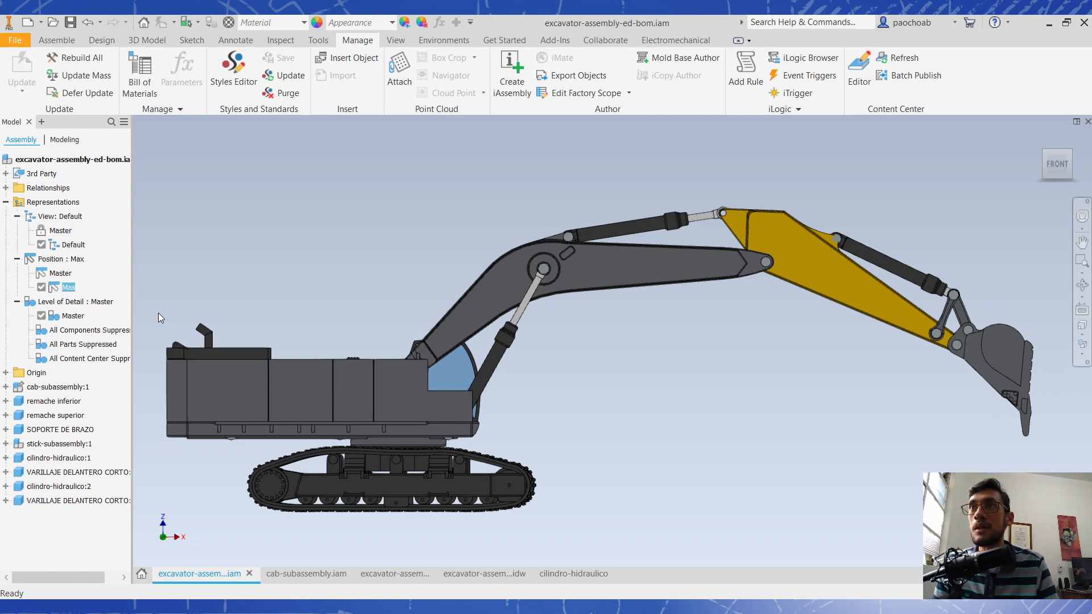
- Raise the boom, stick and bucket of stick-subassembly to a high position in the Max positional representation
drag(821, 267, 732, 189)
scroll(660, 237, up, 3)
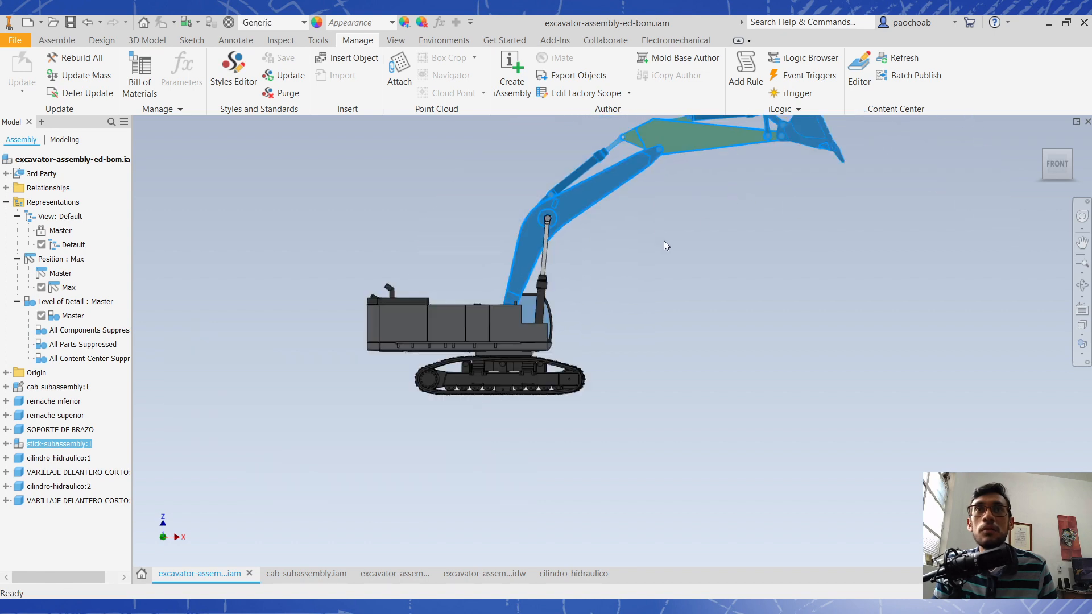
click(676, 252)
middle_drag(676, 251, 677, 324)
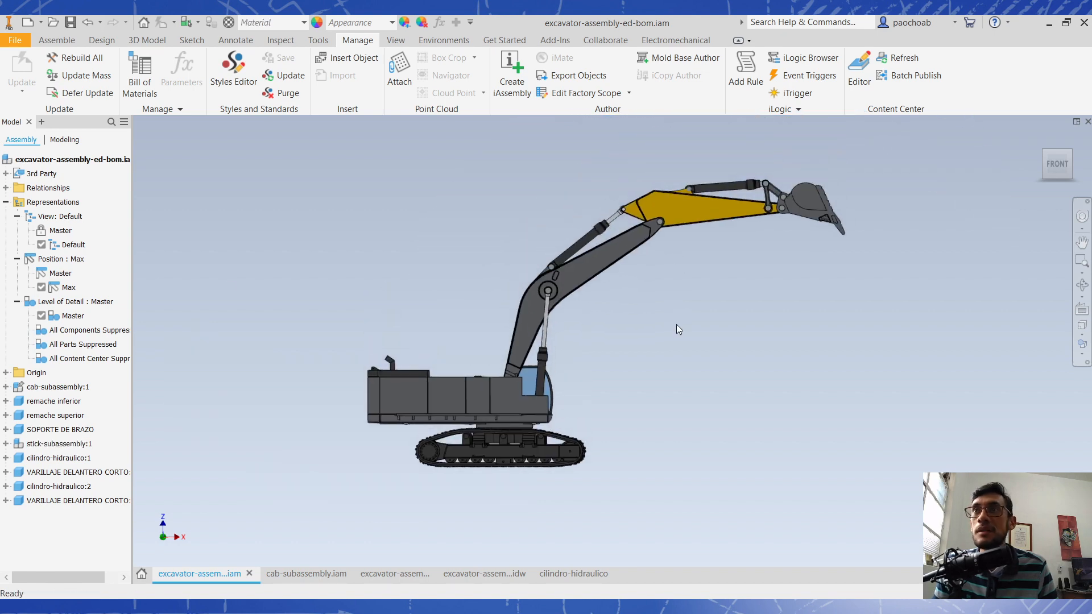
- Activate the Master positional representation and then Max again to compare the two arm positions
double_click(59, 274)
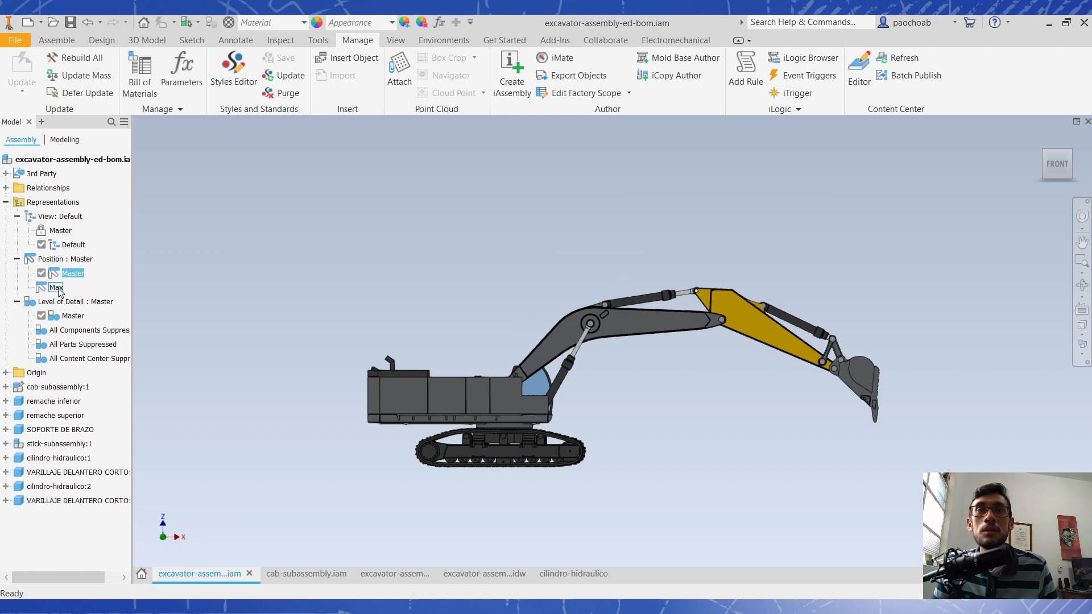
double_click(56, 288)
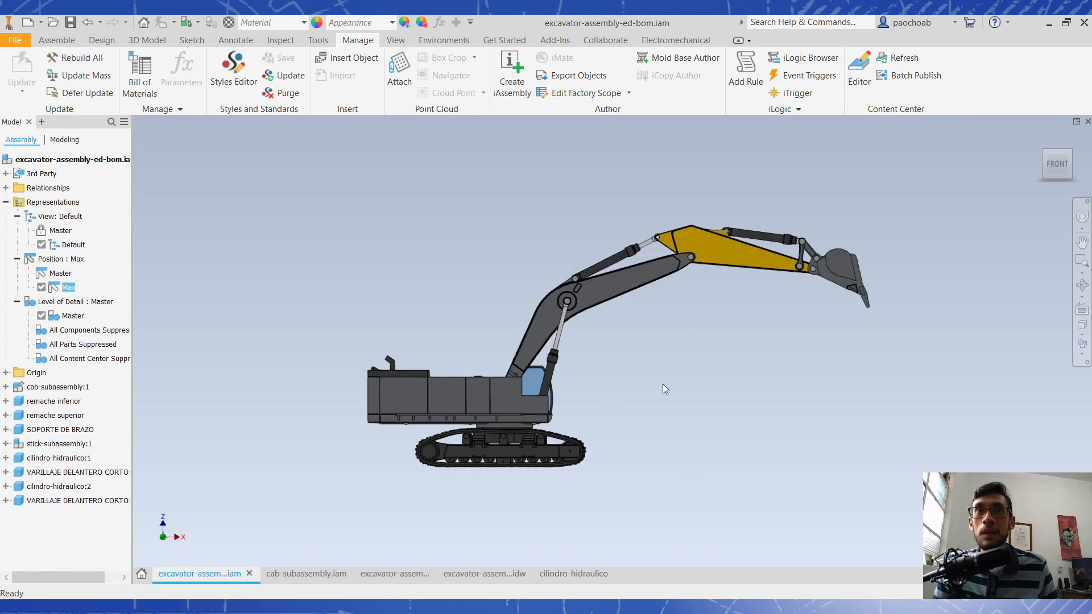
click(635, 296)
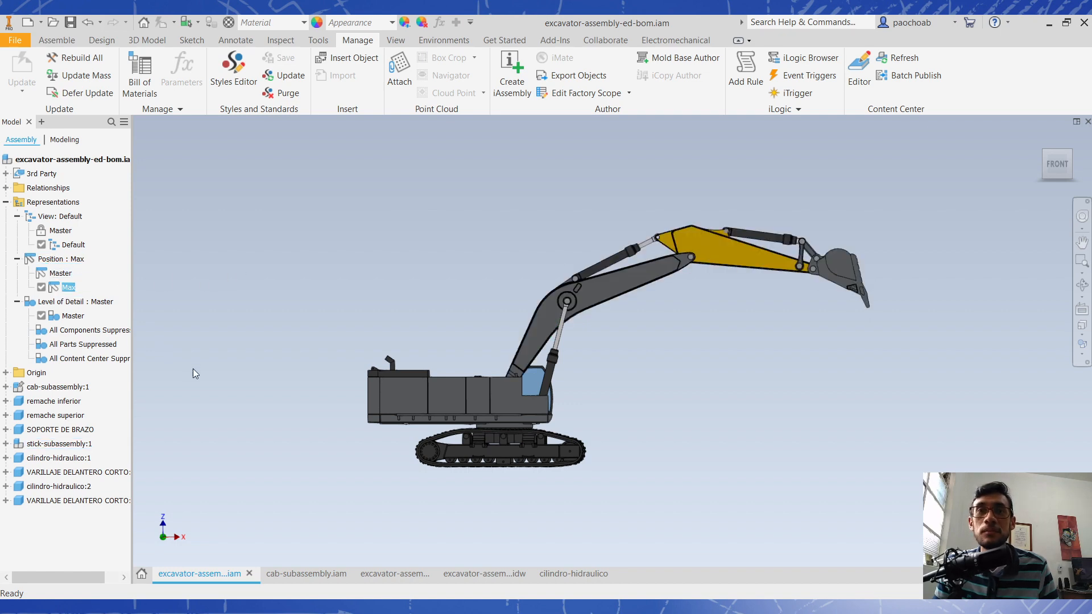
- In the excavator-assembly-ed-bom drawing, add an overlay view of the Max positional representation to the front view
click(452, 574)
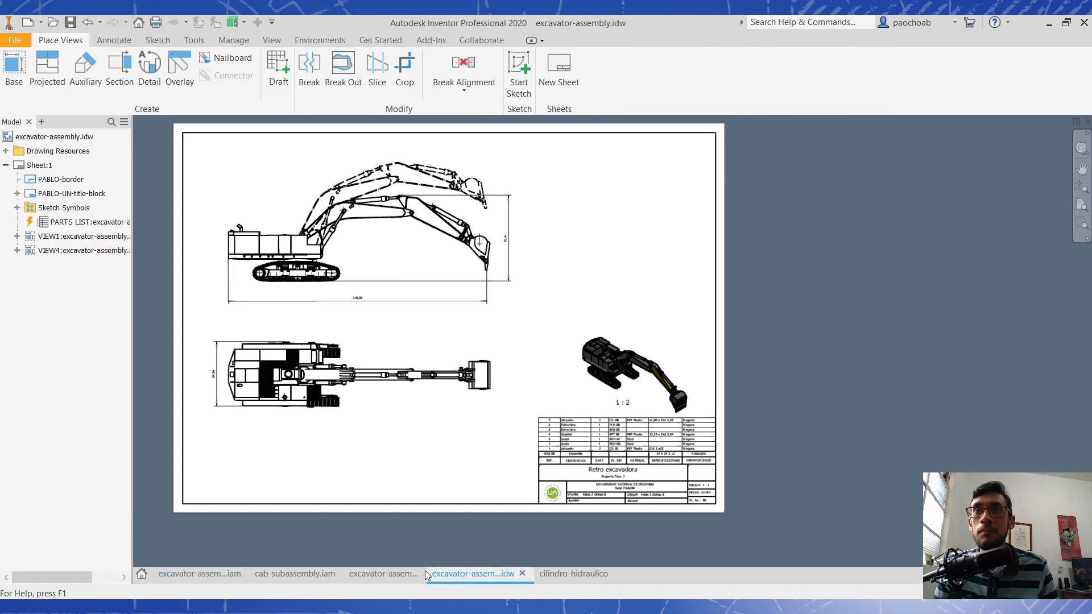
click(375, 574)
middle_drag(477, 361, 580, 326)
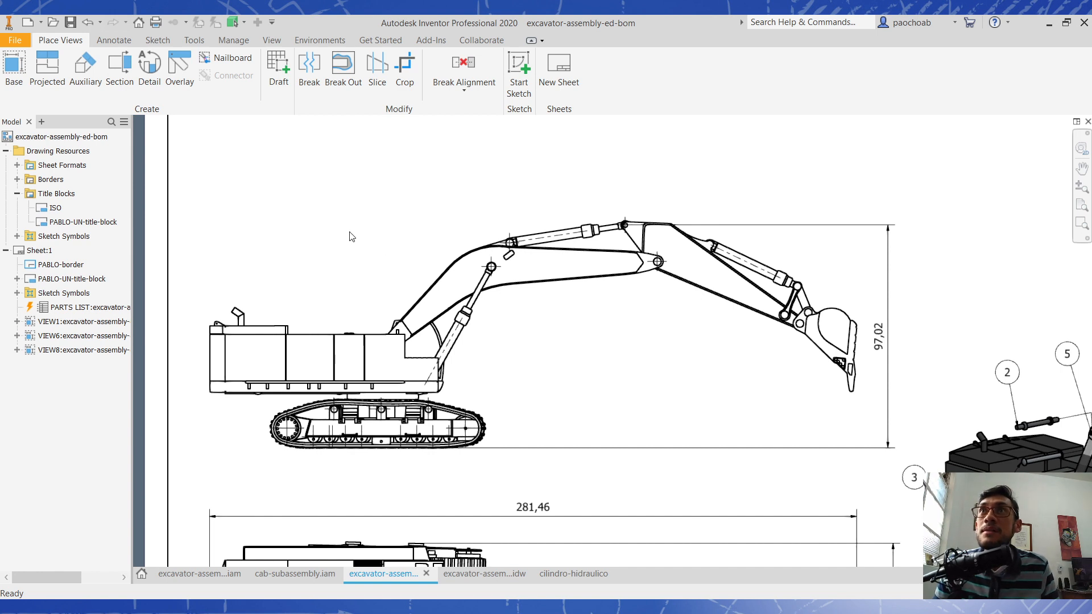
click(187, 85)
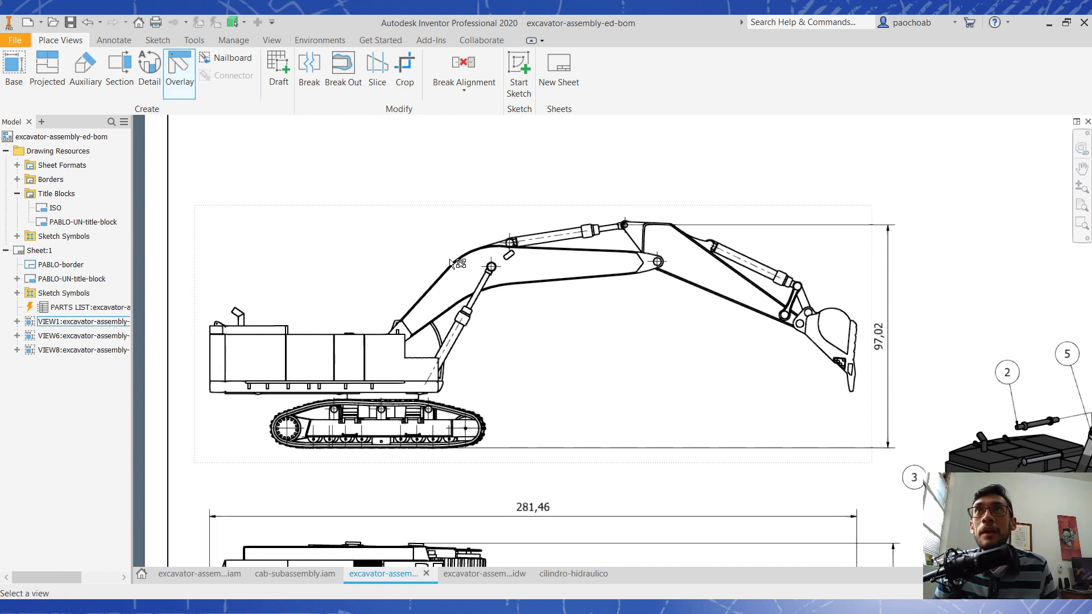
click(586, 340)
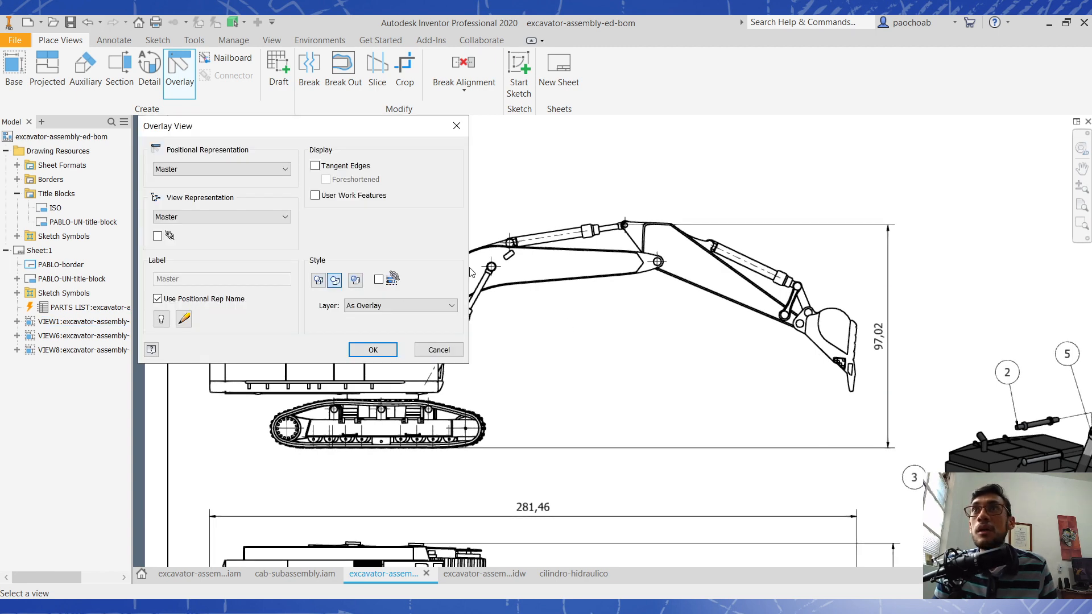
click(222, 169)
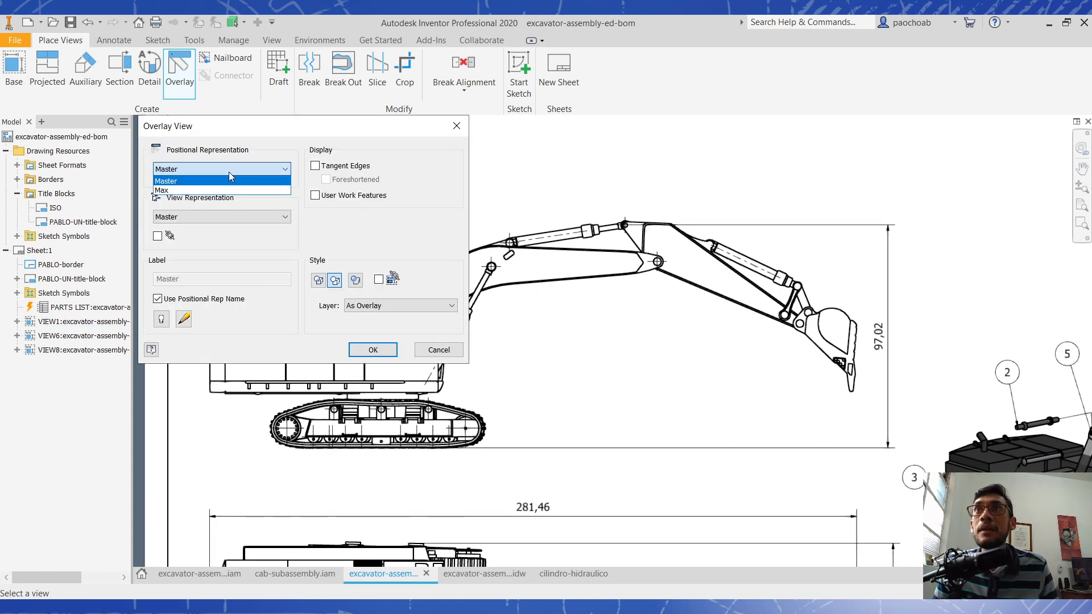
click(200, 191)
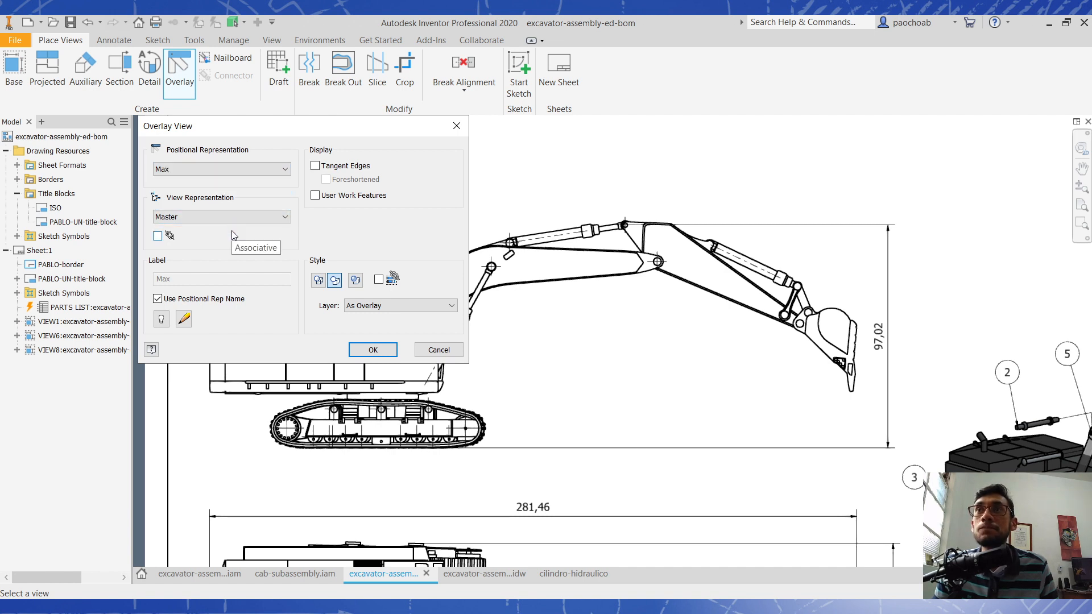
click(380, 350)
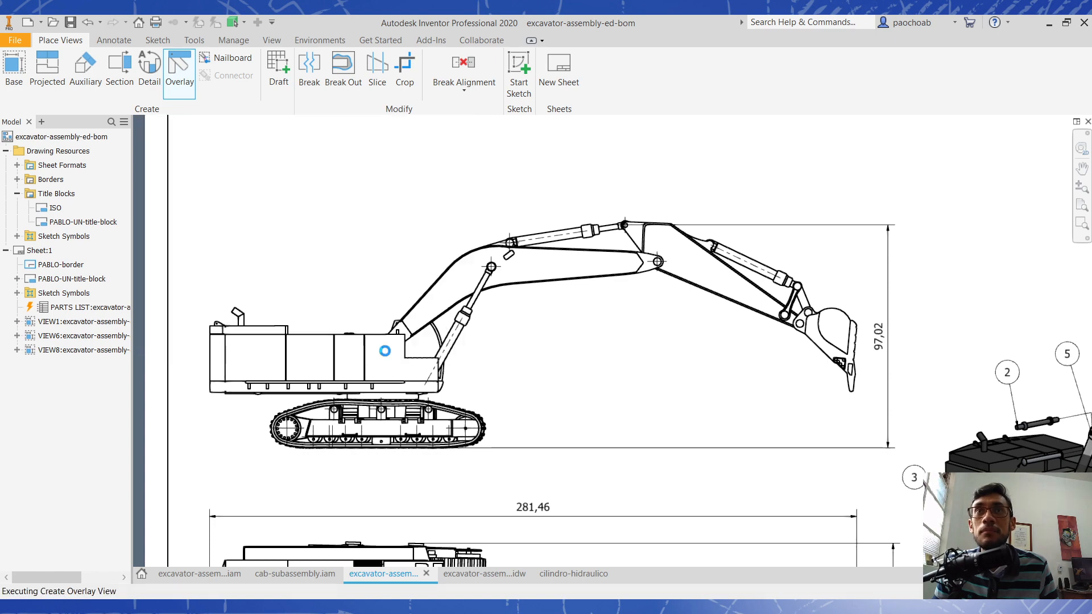
- Examine the dashed overlay of the raised arm up close and within the whole sheet
scroll(797, 189, up, 5)
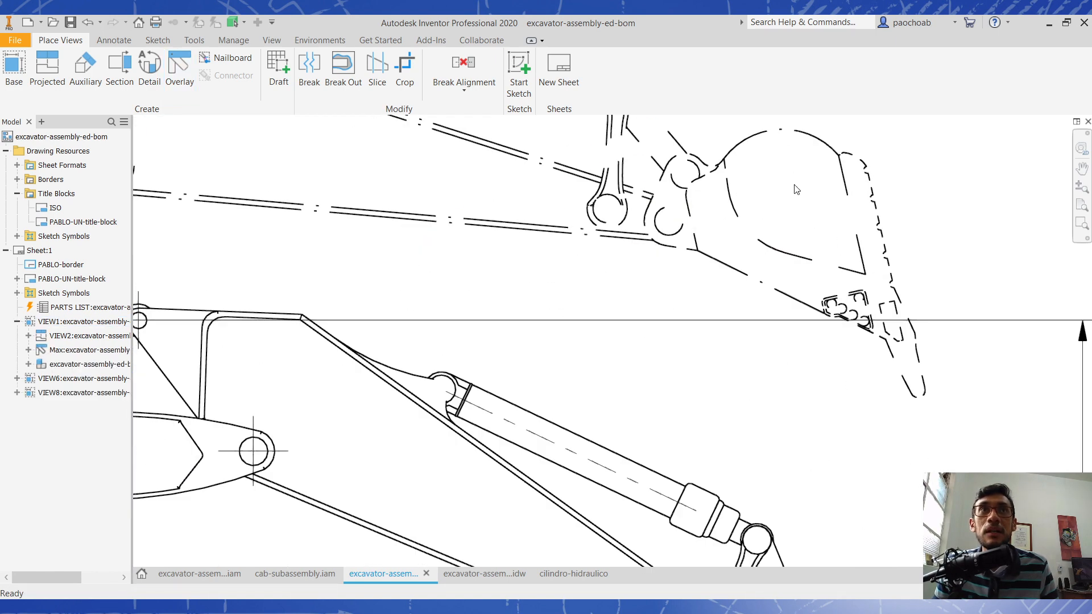
scroll(708, 217, down, 5)
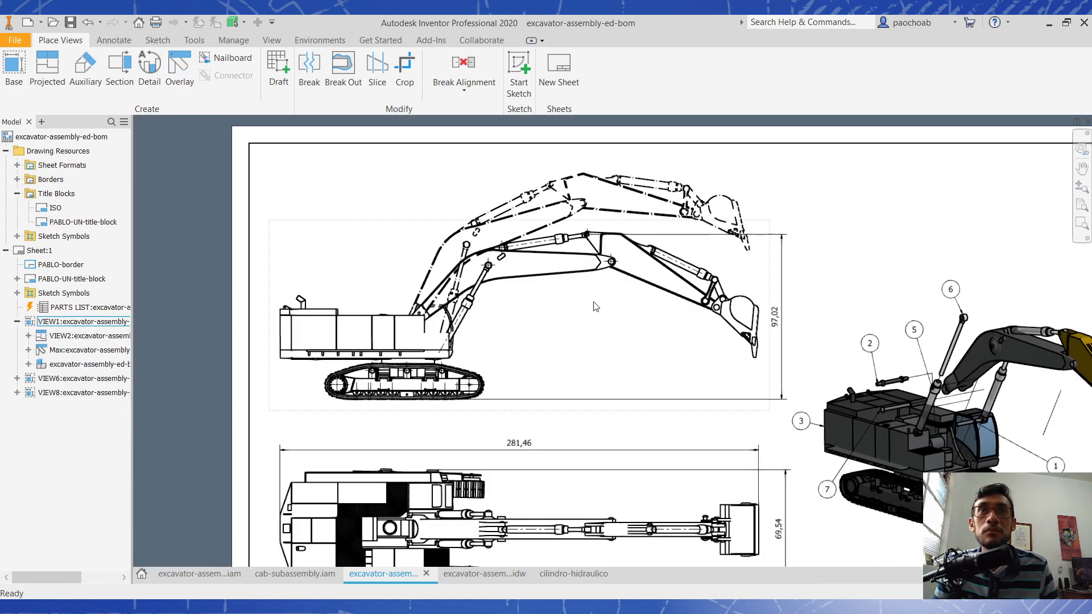
scroll(595, 307, down, 5)
middle_drag(759, 372, 630, 293)
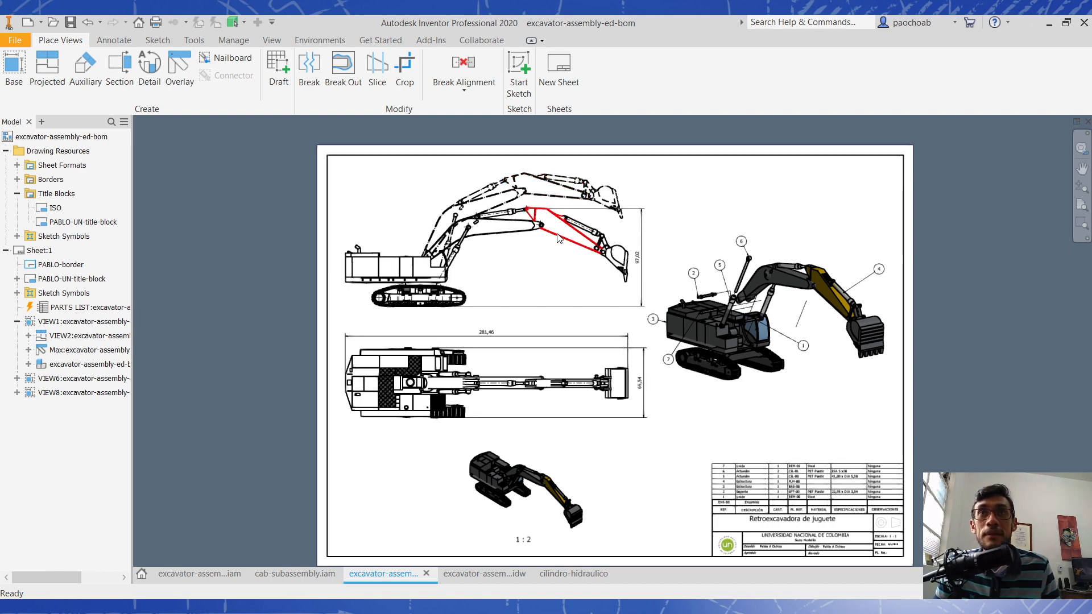
click(492, 277)
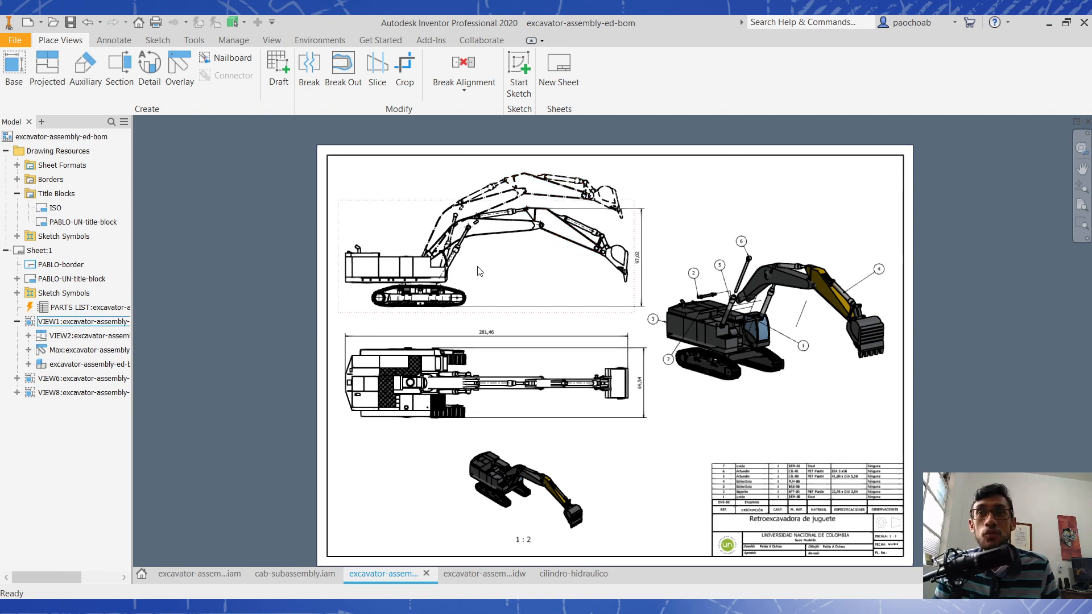
- Look at the assembly model and the excavator-assembly.idw drawing, and return to the excavator-assembly-ed-bom drawing
click(185, 572)
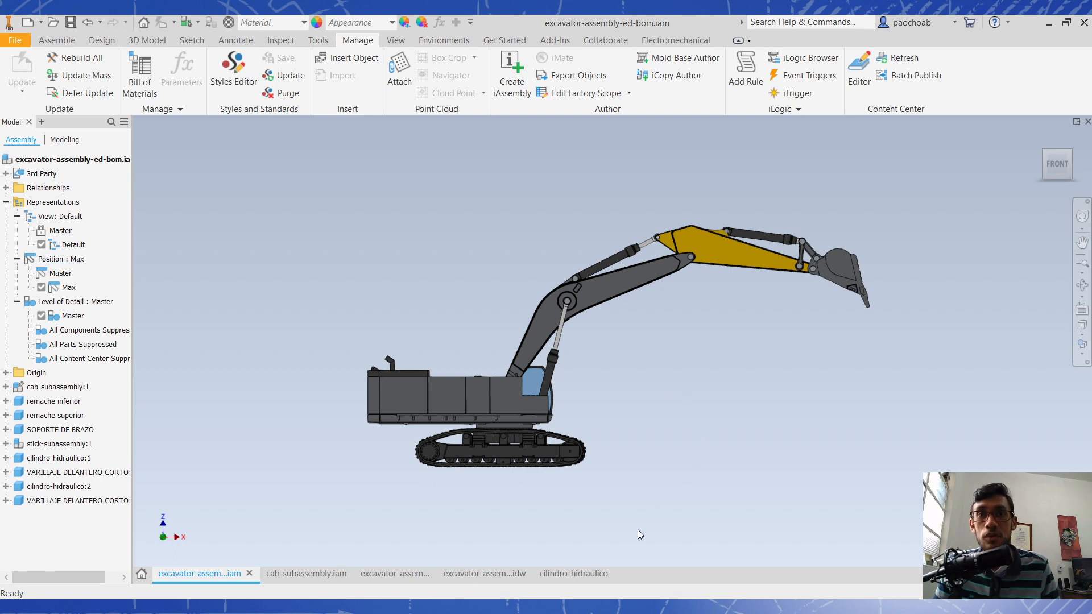
click(501, 577)
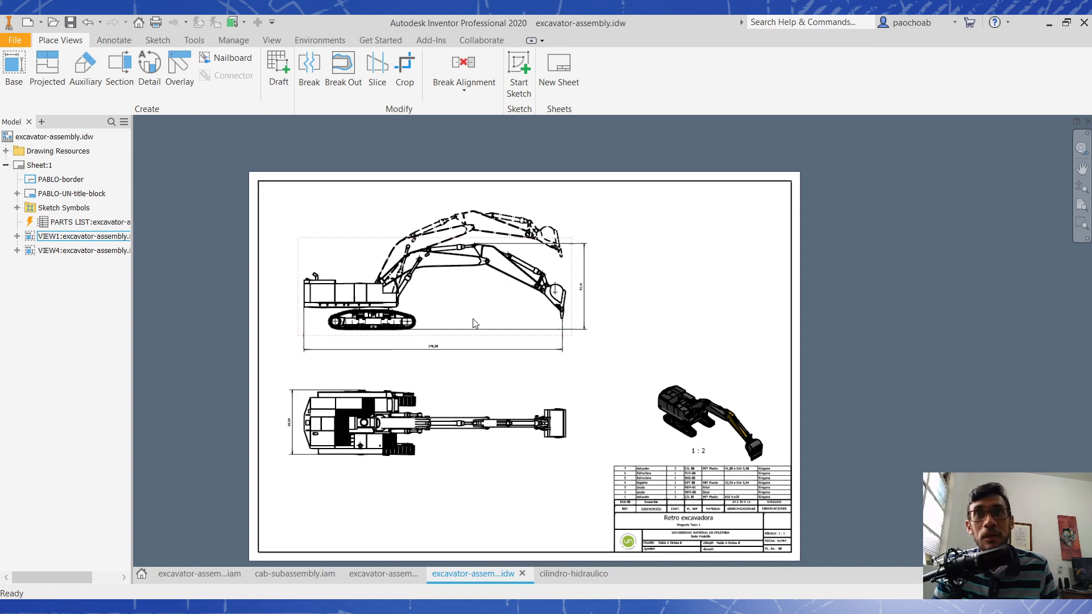
click(385, 576)
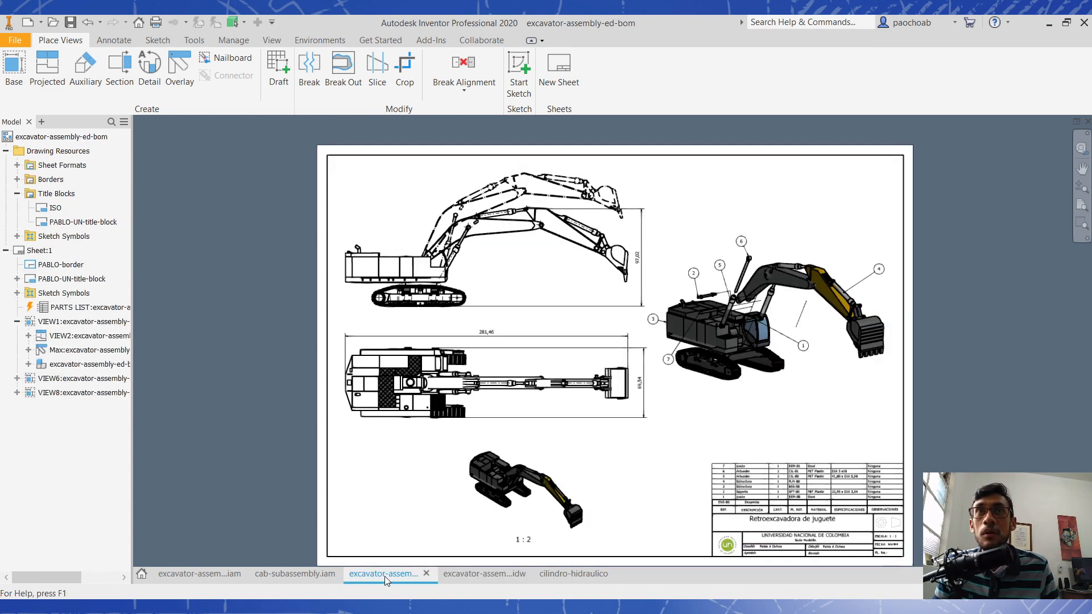
- Review the complete sheet, including the overlaid front view, the ballooned exploded view and the parts list
middle_drag(754, 400, 698, 422)
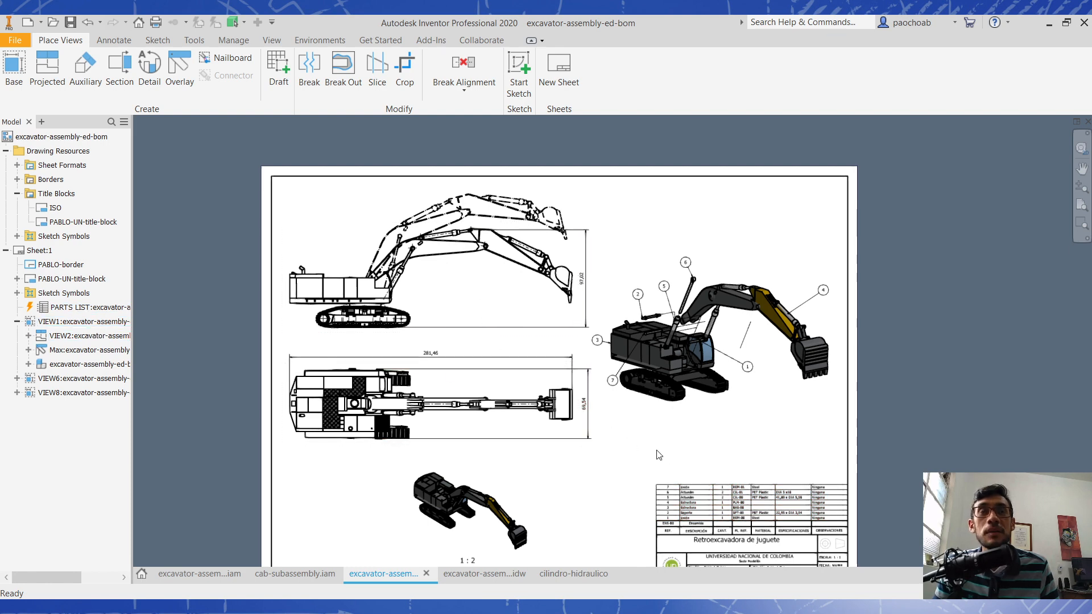
middle_drag(659, 455, 679, 419)
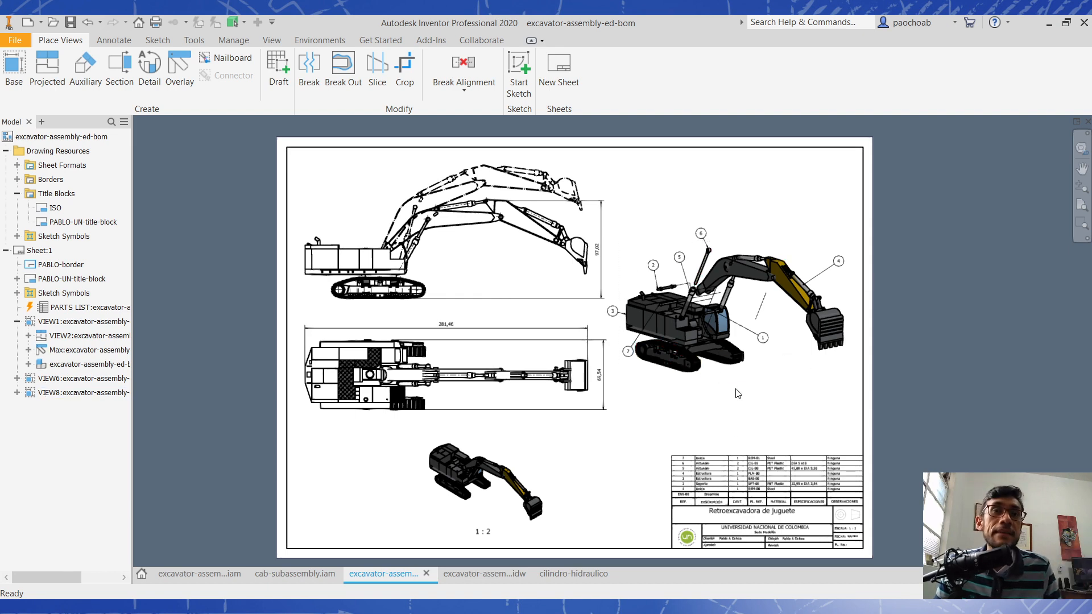
middle_drag(738, 394, 699, 378)
click(715, 359)
click(684, 416)
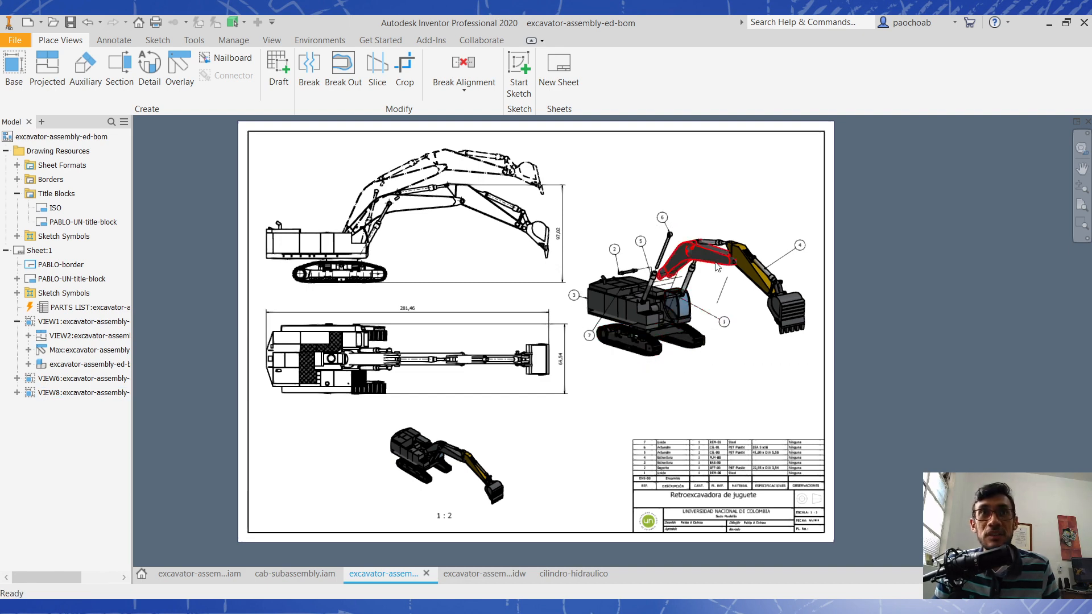
click(775, 472)
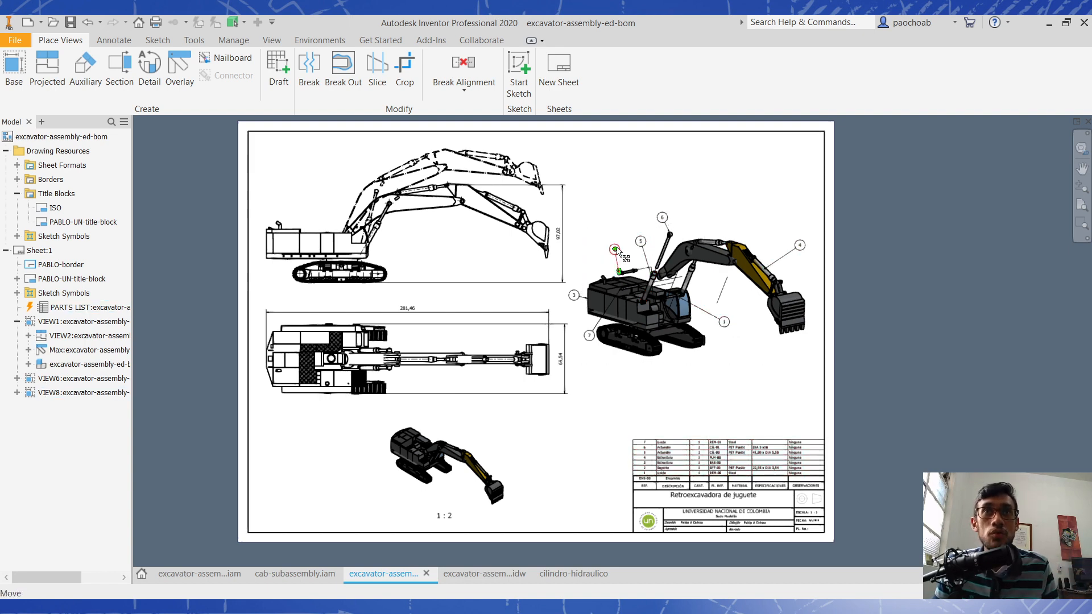
- Examine the parts list and the title block of the excavator-assembly-ed-bom sheet up close
middle_drag(750, 400, 695, 313)
scroll(718, 399, up, 5)
middle_drag(721, 389, 785, 335)
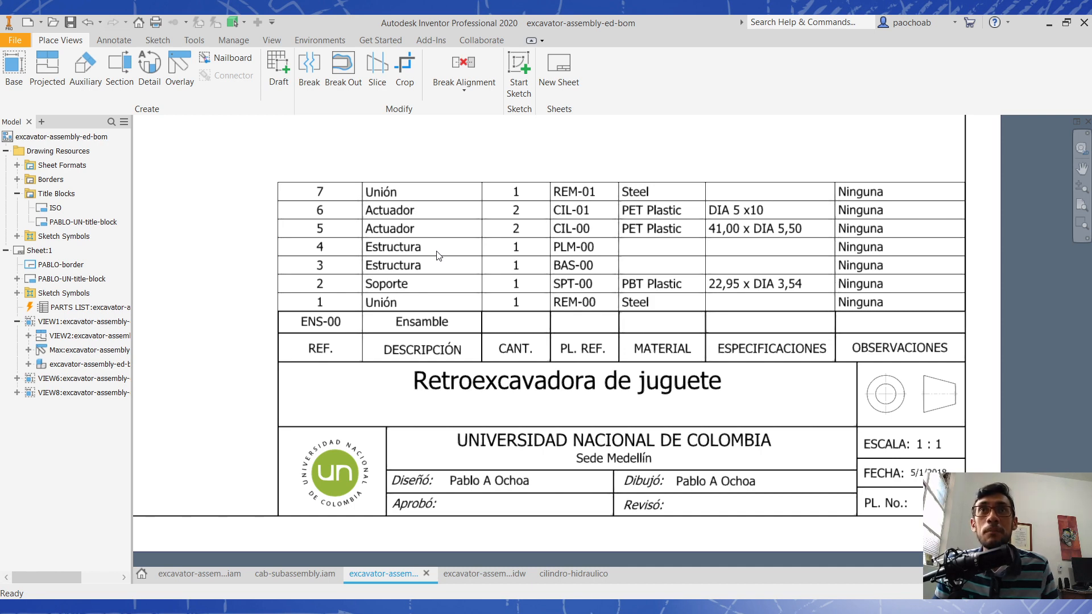
click(291, 240)
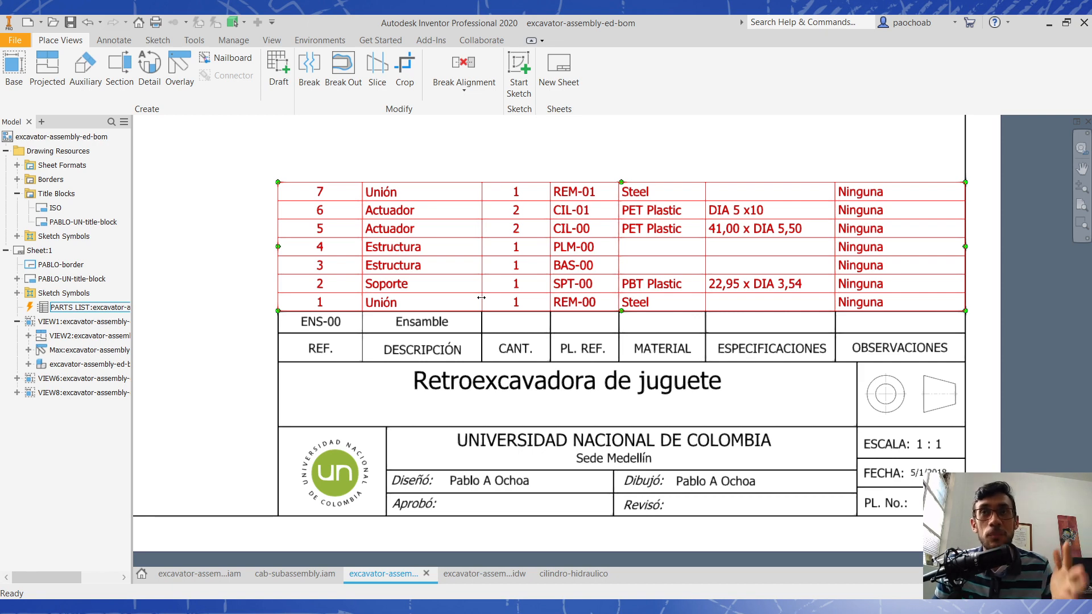
key(Escape)
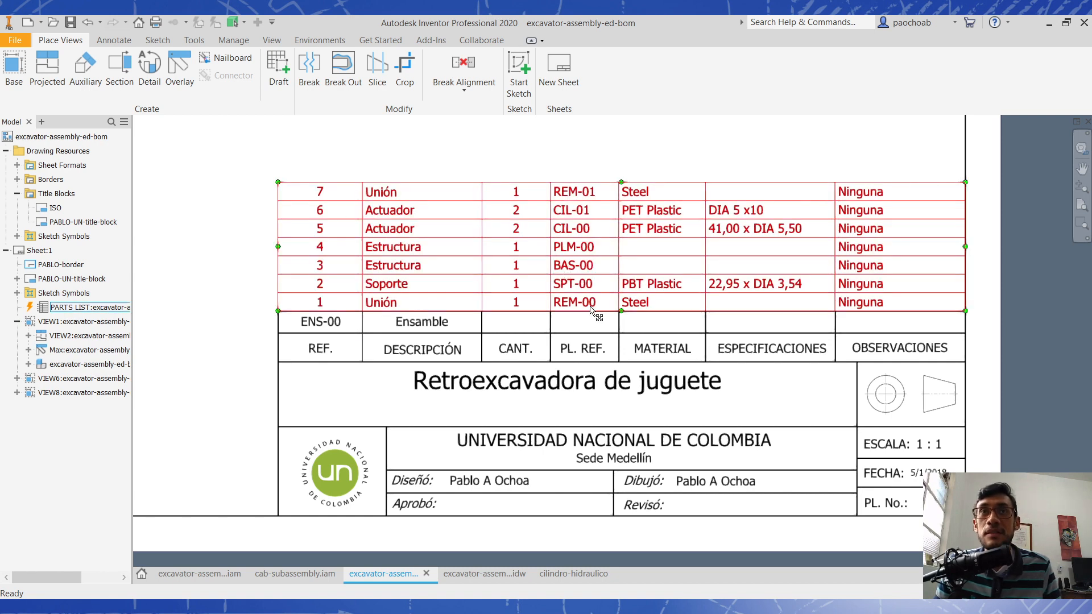
- In the cilindro-hidraulico drawing, open the custom UN title block definition to inspect its property fields, and close it without saving edits
click(565, 578)
mouse_move(532, 369)
middle_down()
mouse_move(508, 351)
mouse_move(526, 347)
middle_up()
right_click(91, 222)
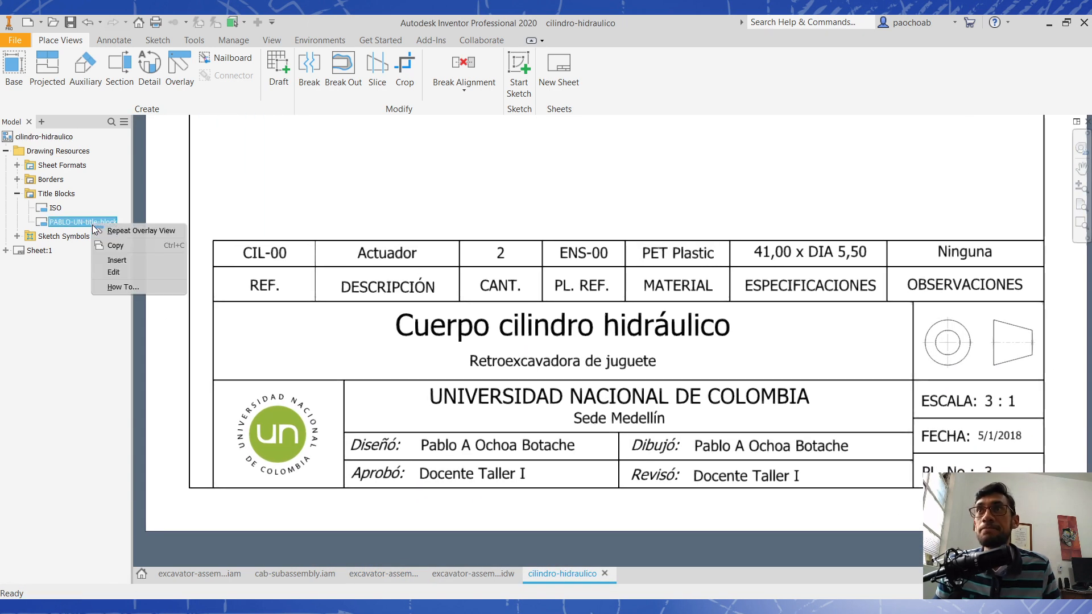
click(114, 271)
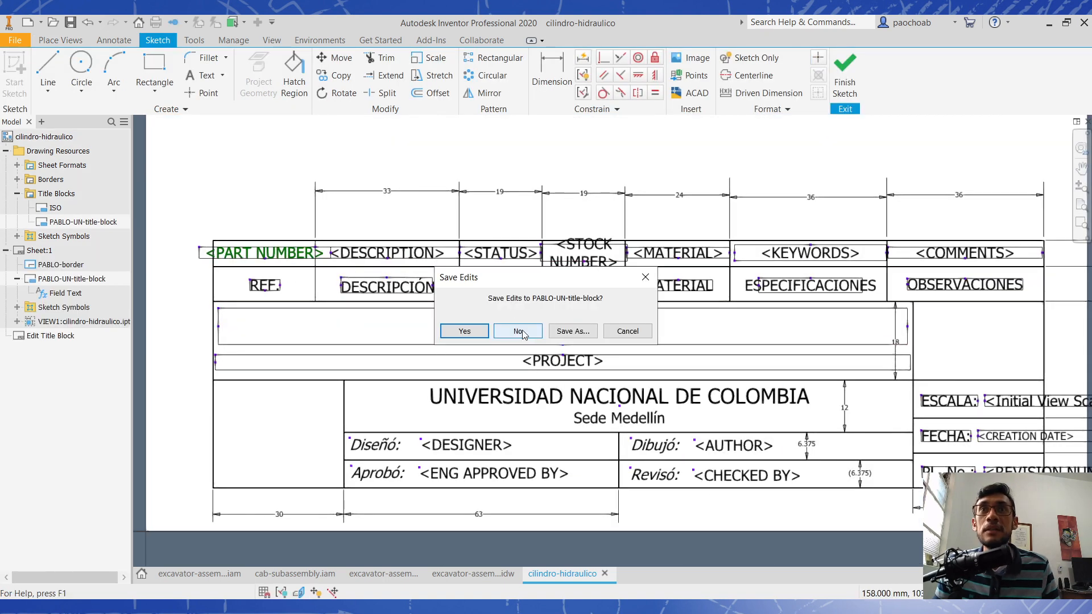
click(520, 334)
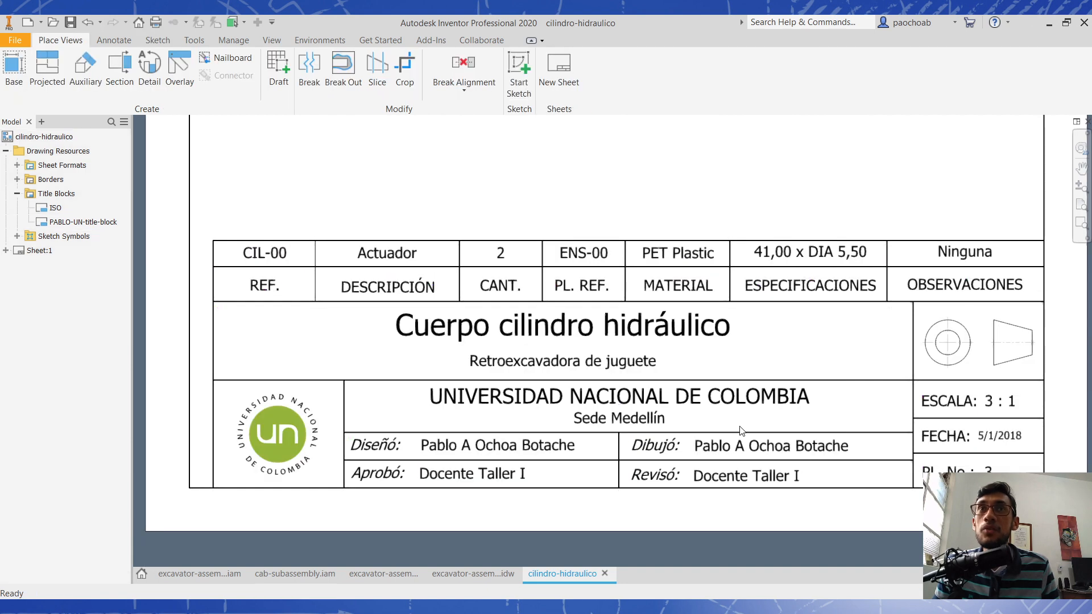
scroll(741, 431, down, 2)
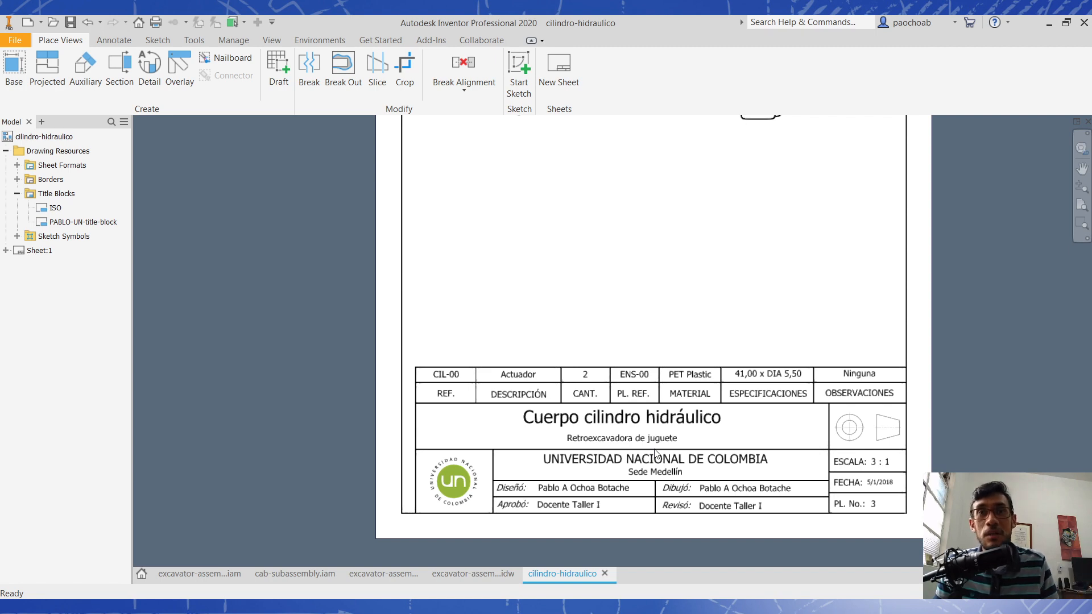
- Return to the excavator-assembly-ed-bom drawing and check the parts list rows against the title block's column headings
click(383, 574)
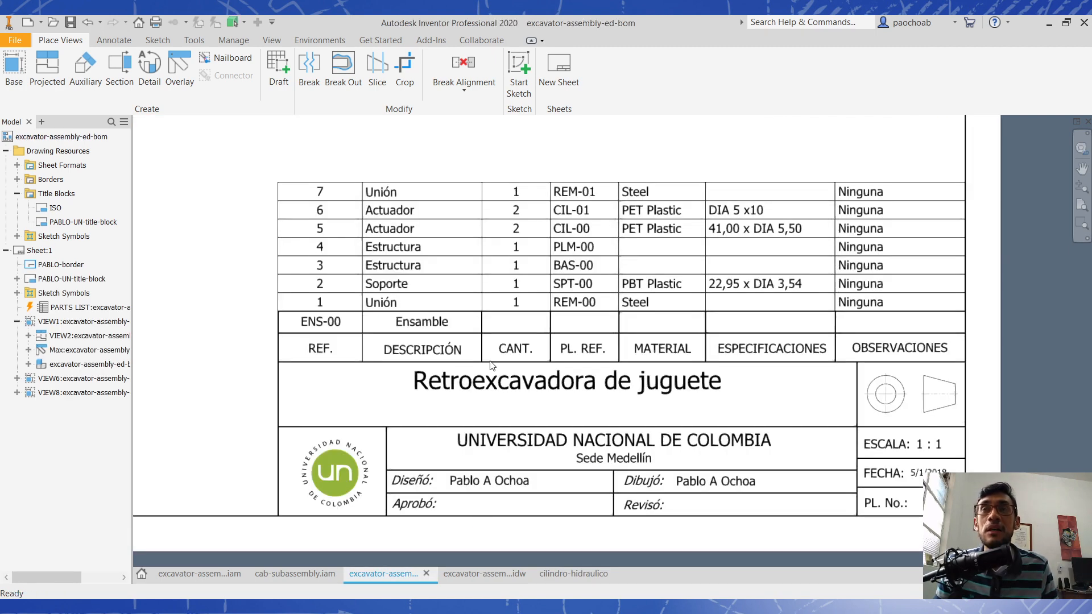
click(383, 287)
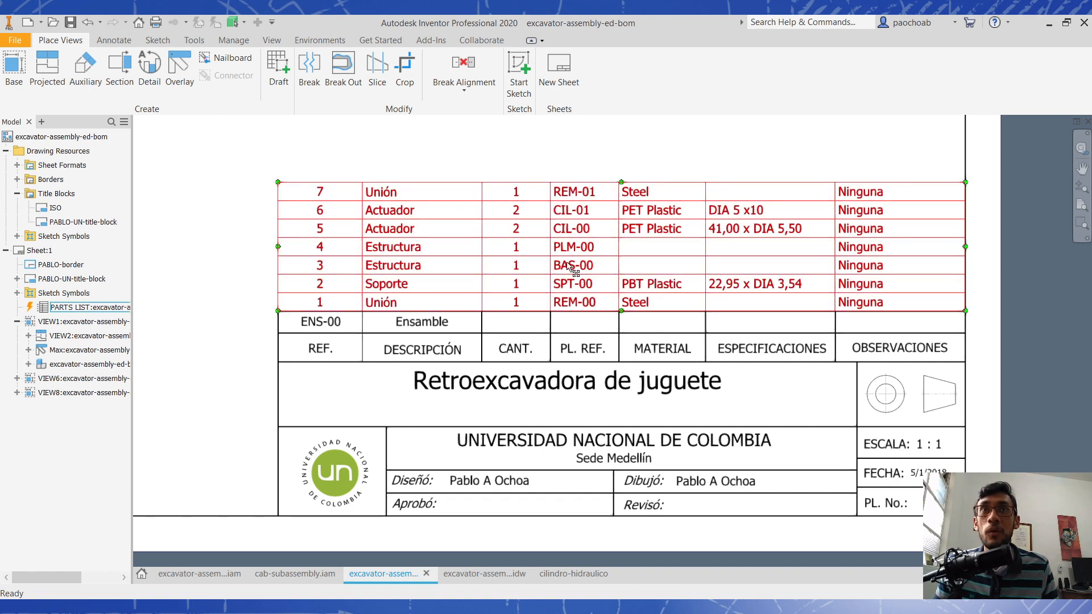
key(Escape)
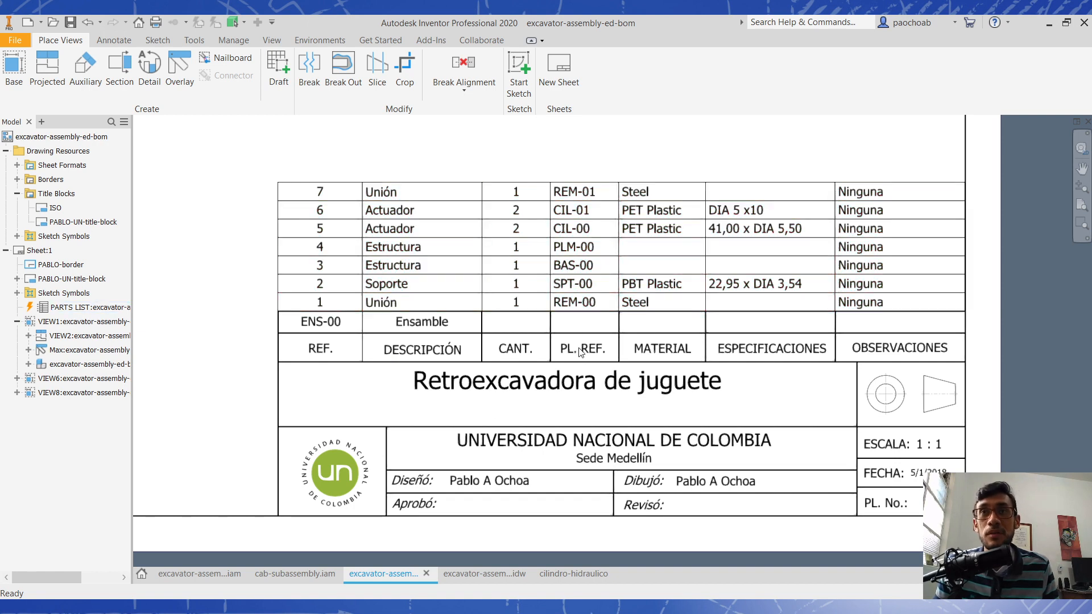